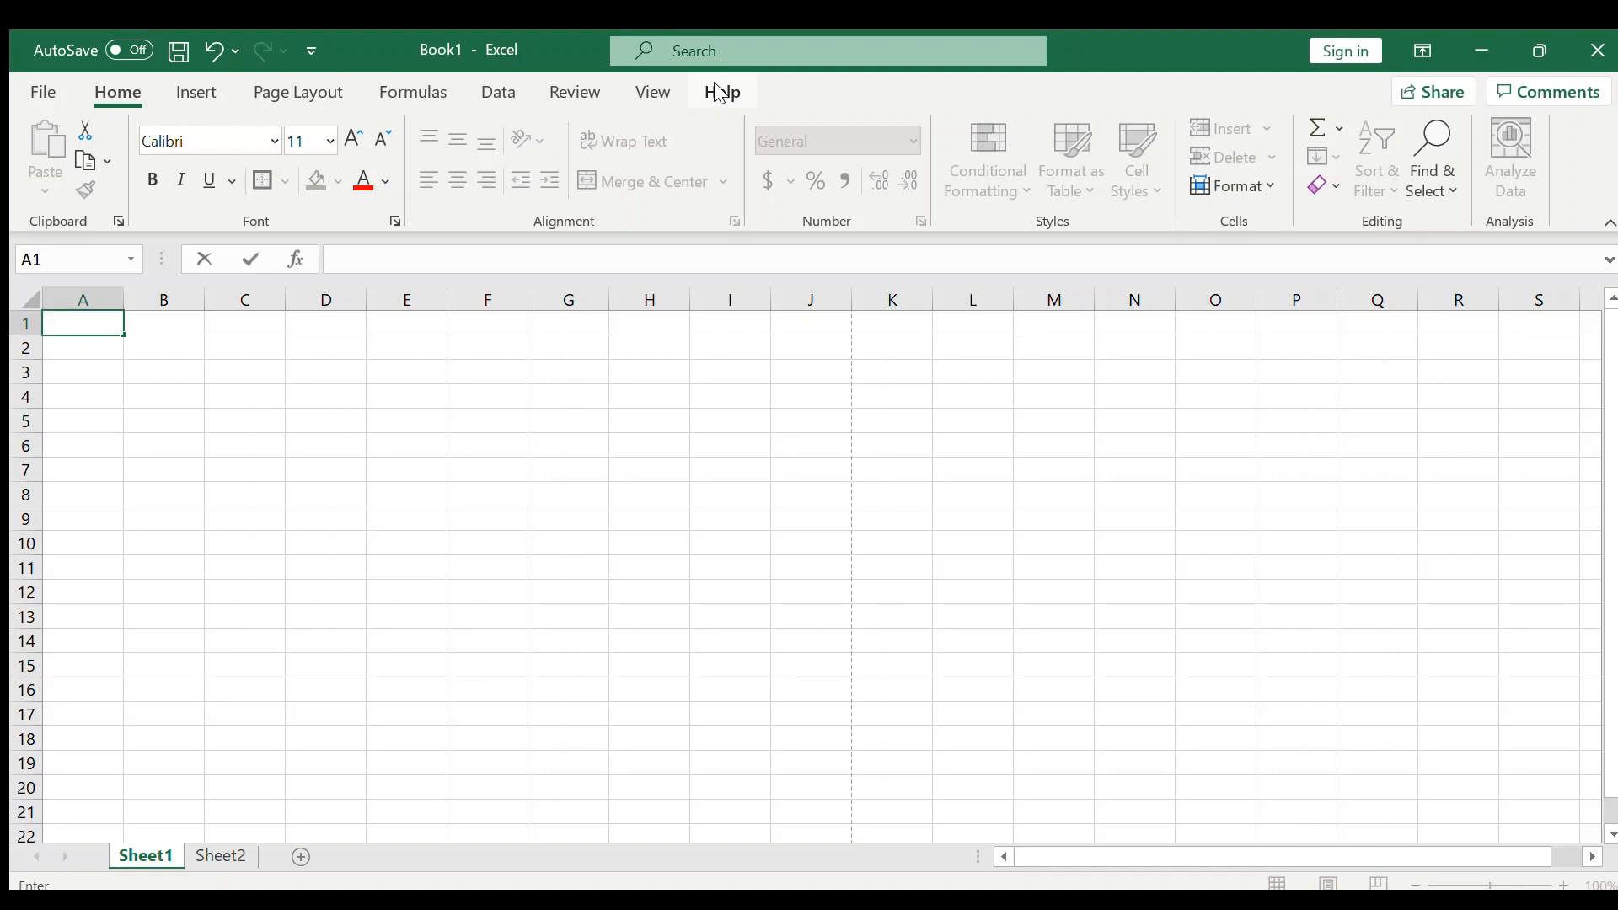
Step: Look through the File start page and the Home, Insert, Page Layout, Formulas, Data, Review, View and Help command sets
click(35, 92)
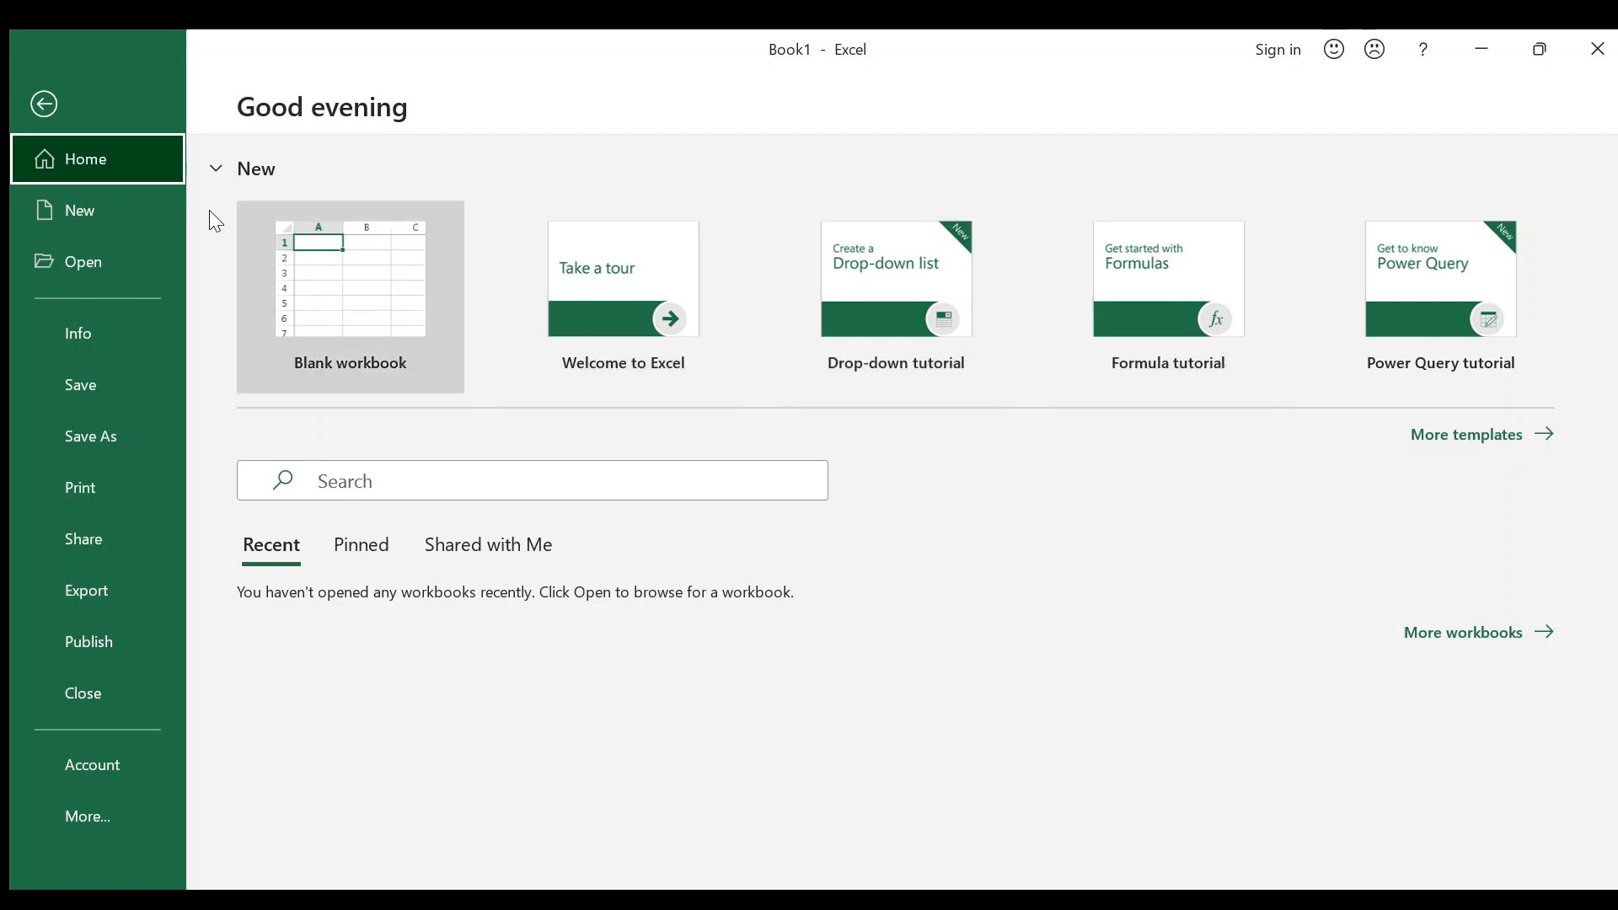
click(42, 103)
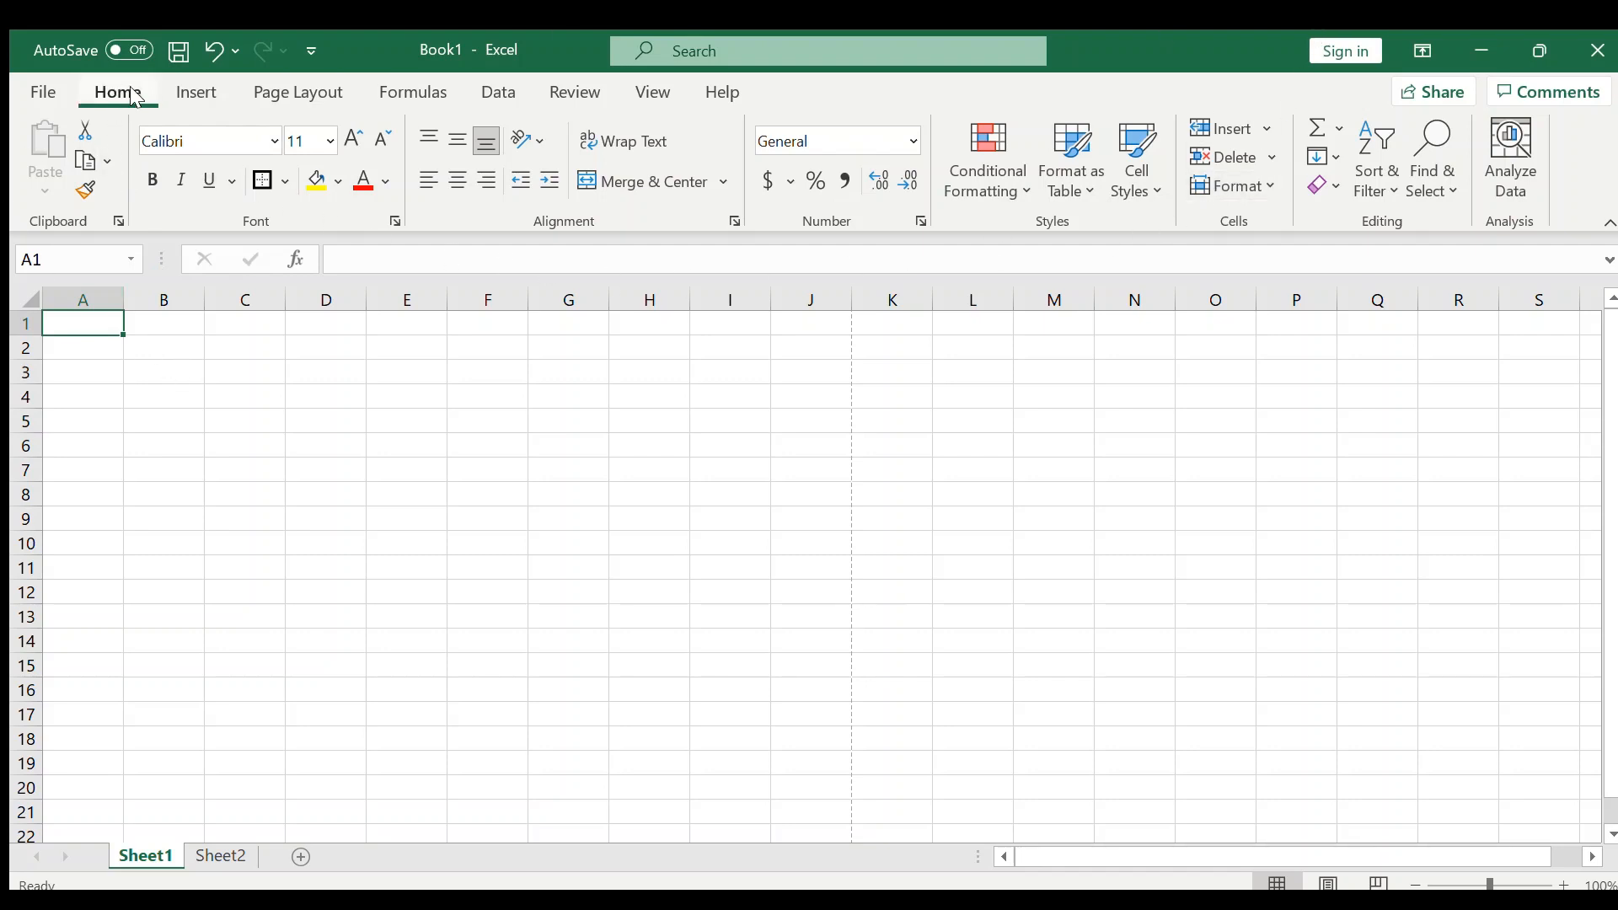
click(183, 95)
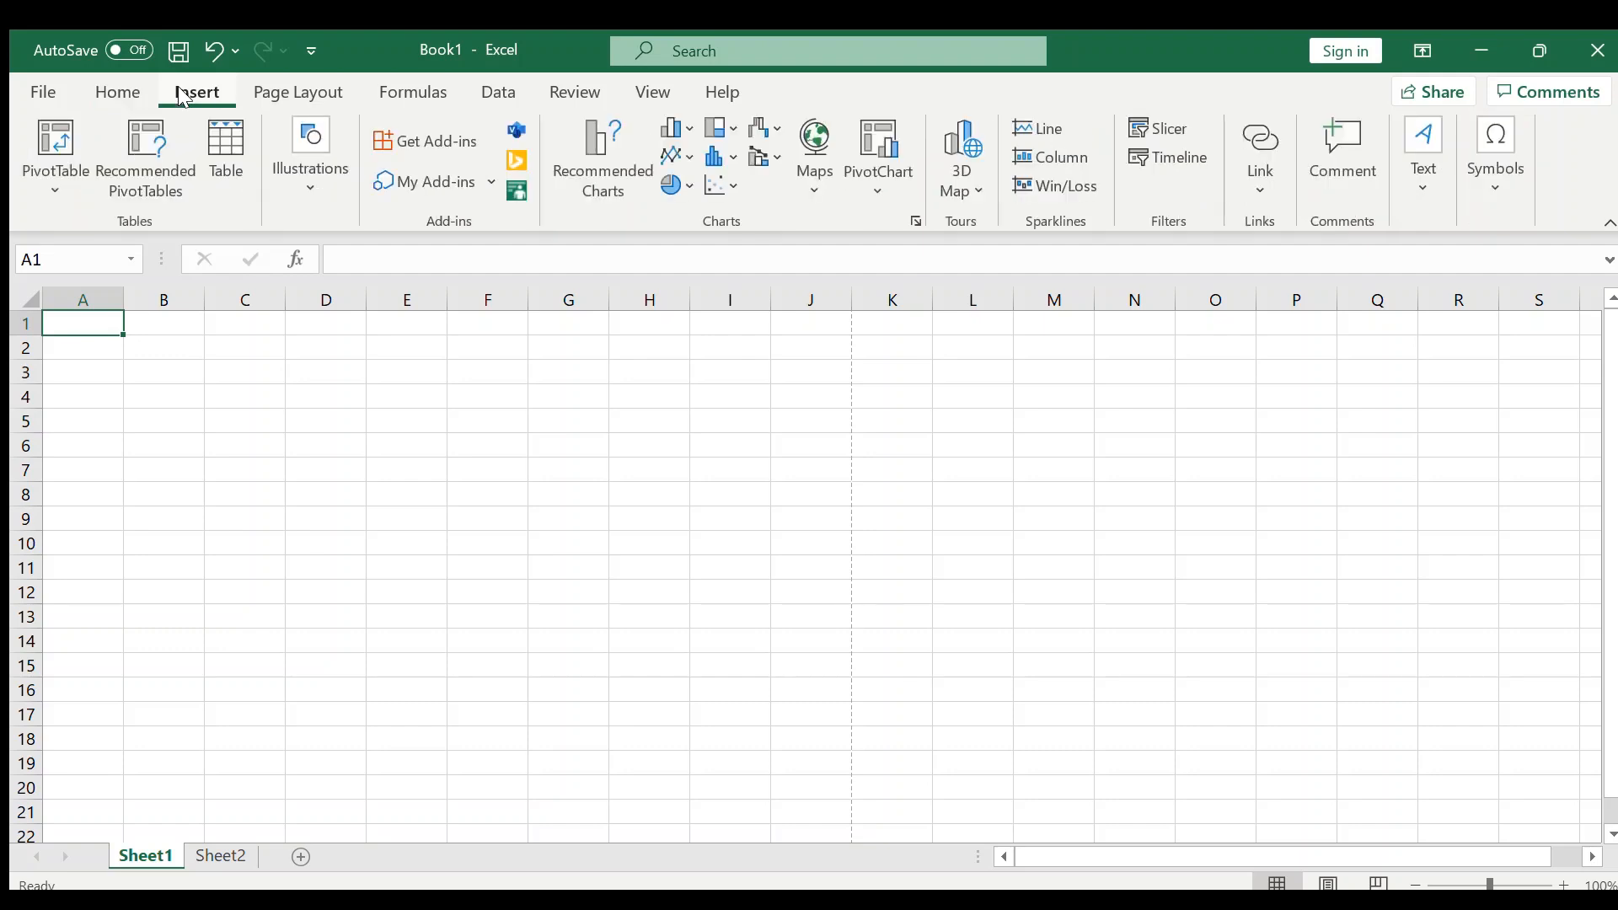
click(125, 91)
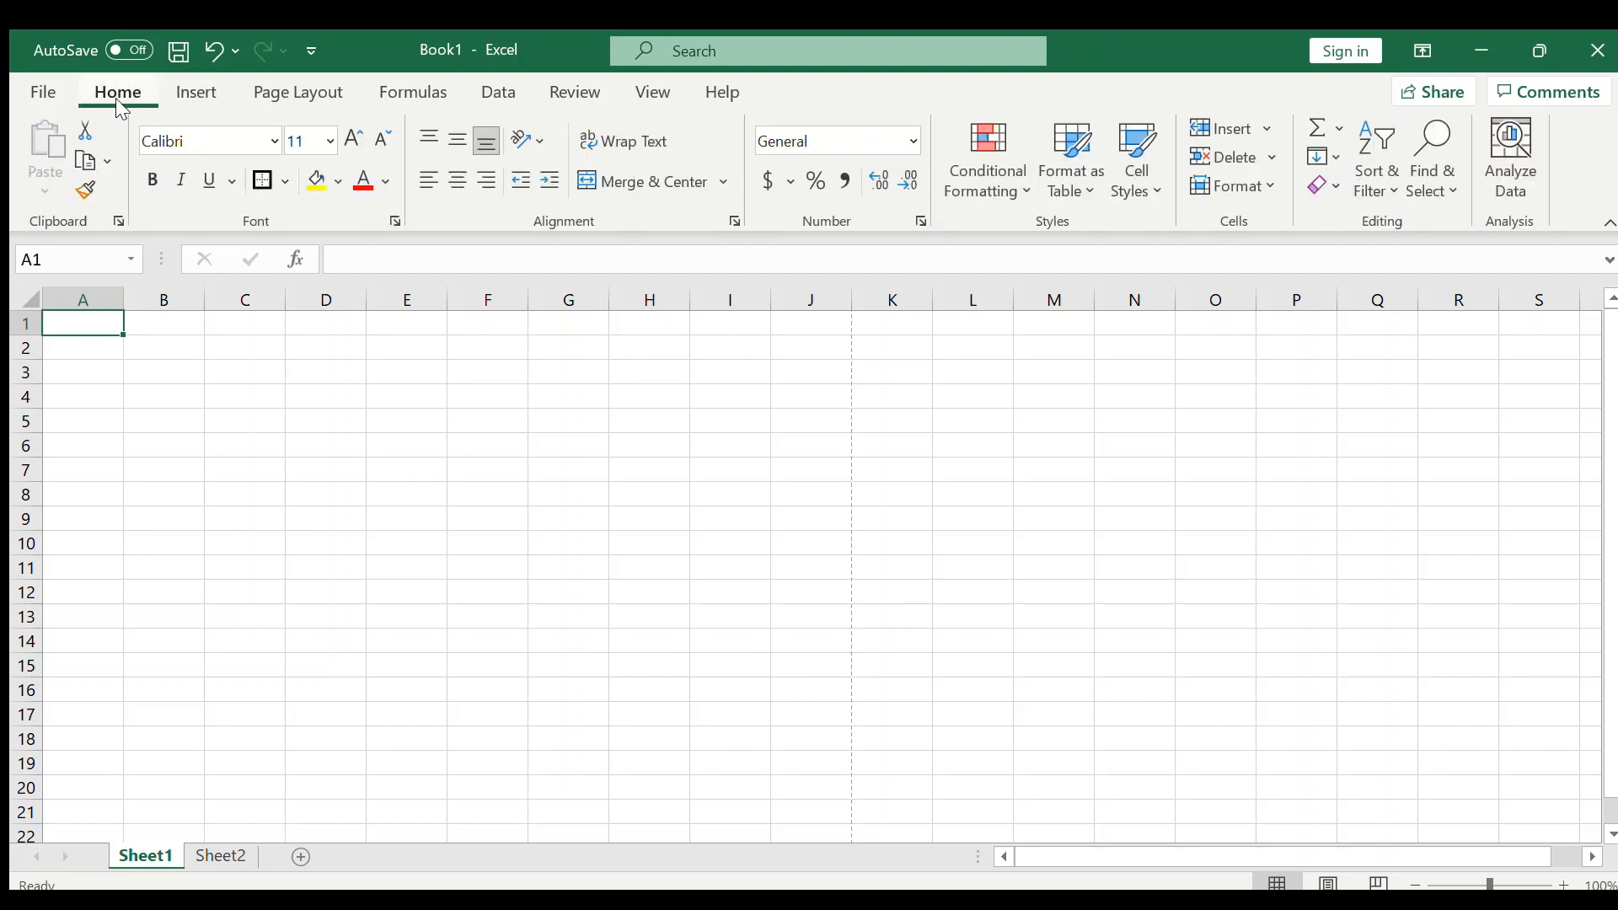
click(192, 94)
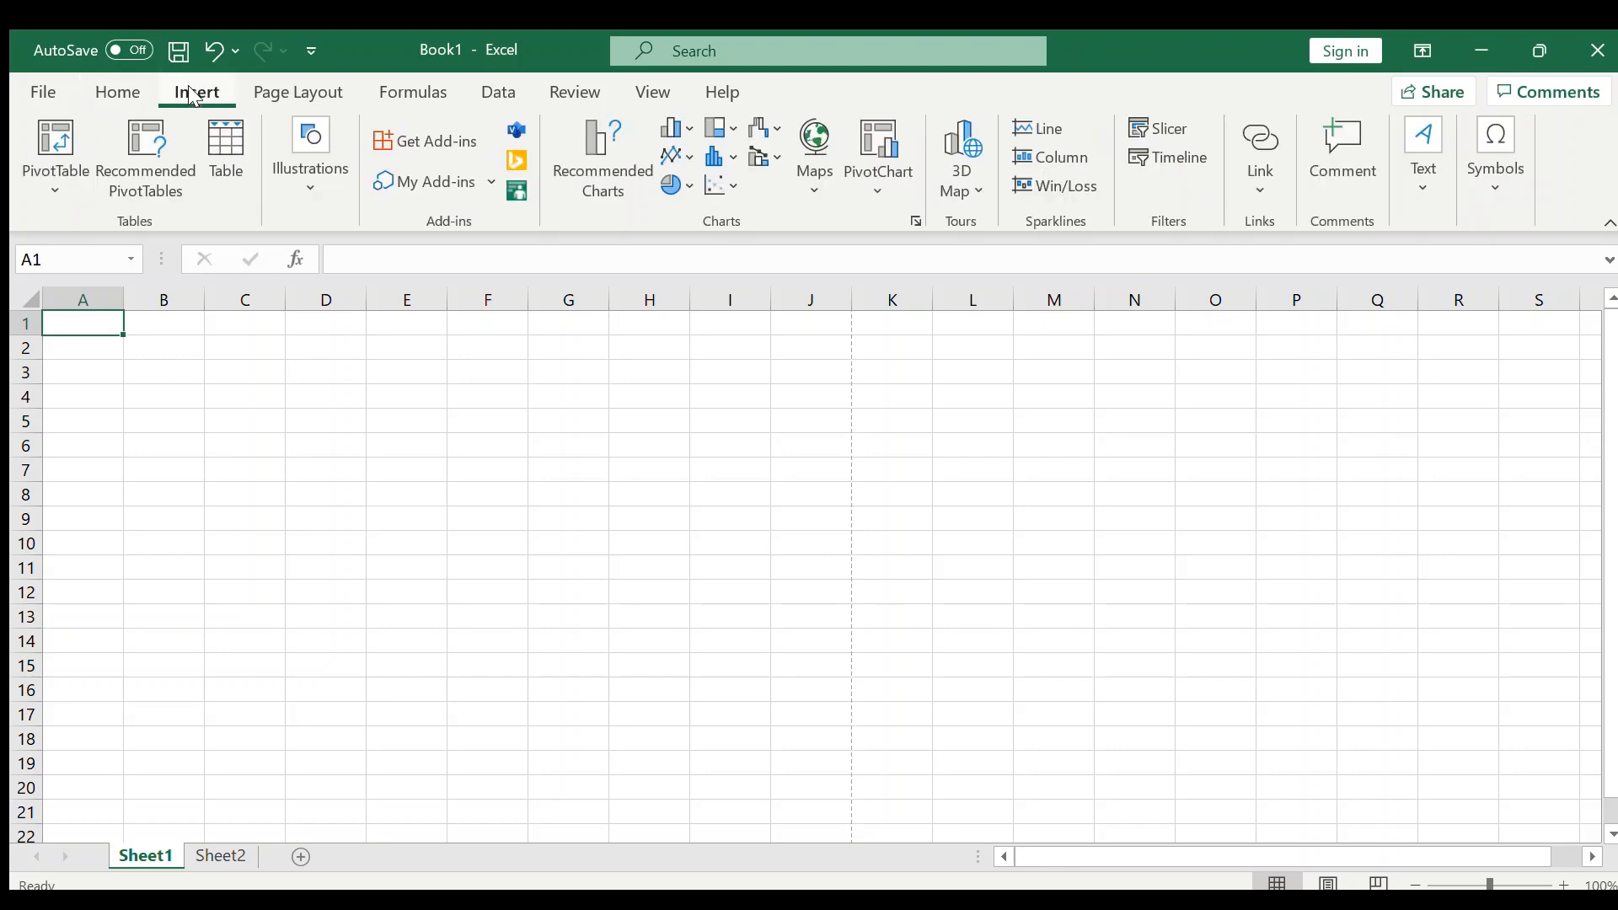
click(274, 97)
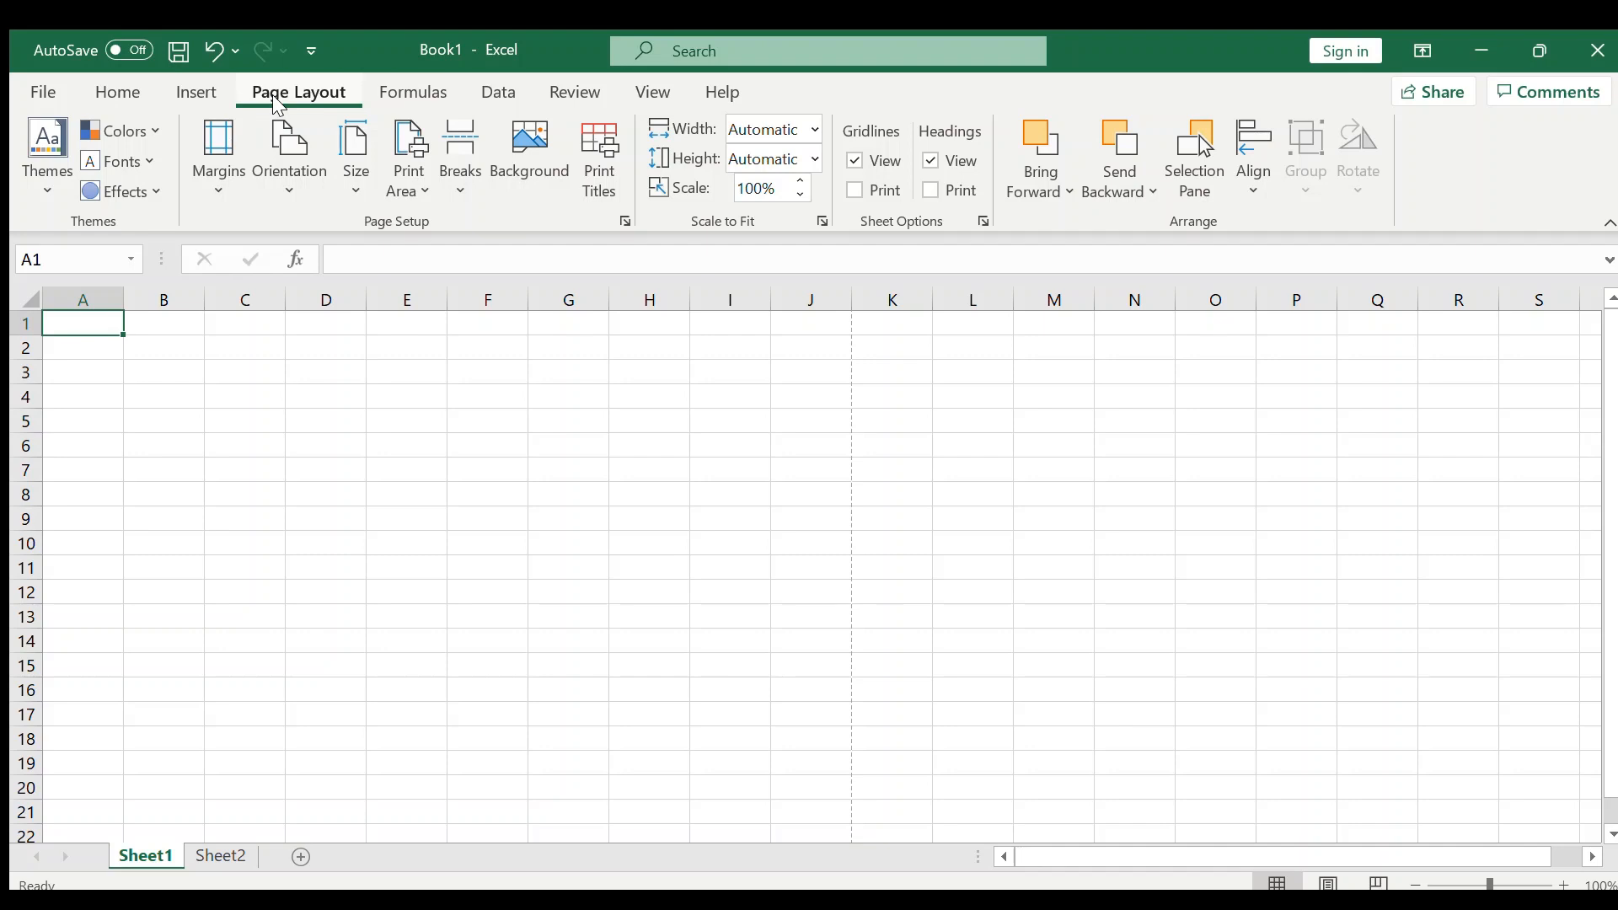
click(377, 93)
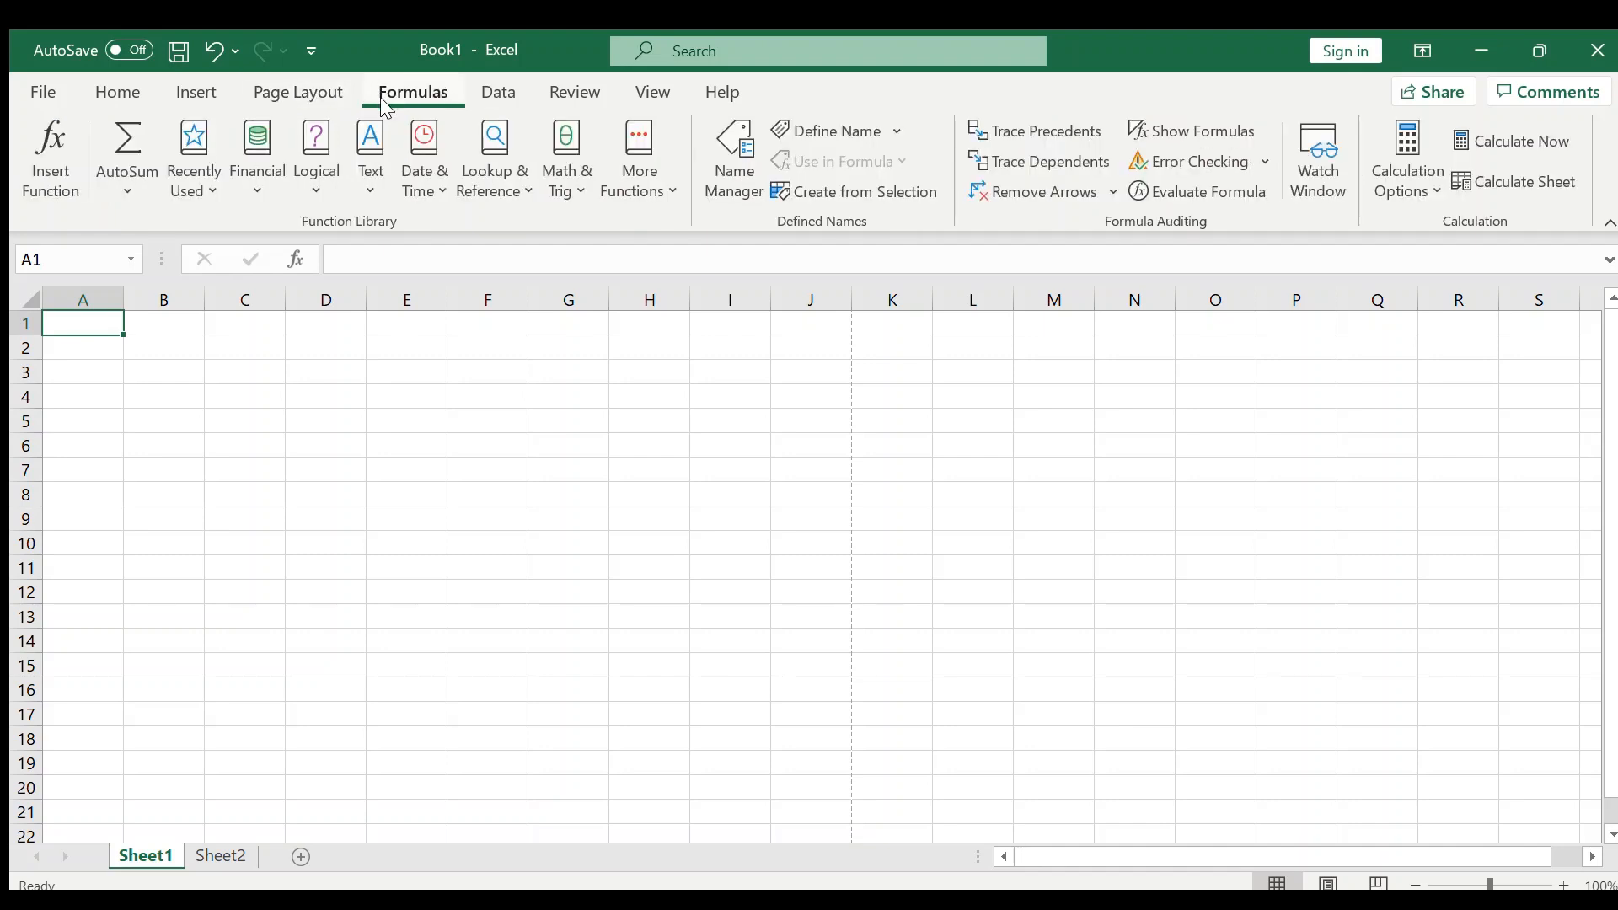
click(510, 89)
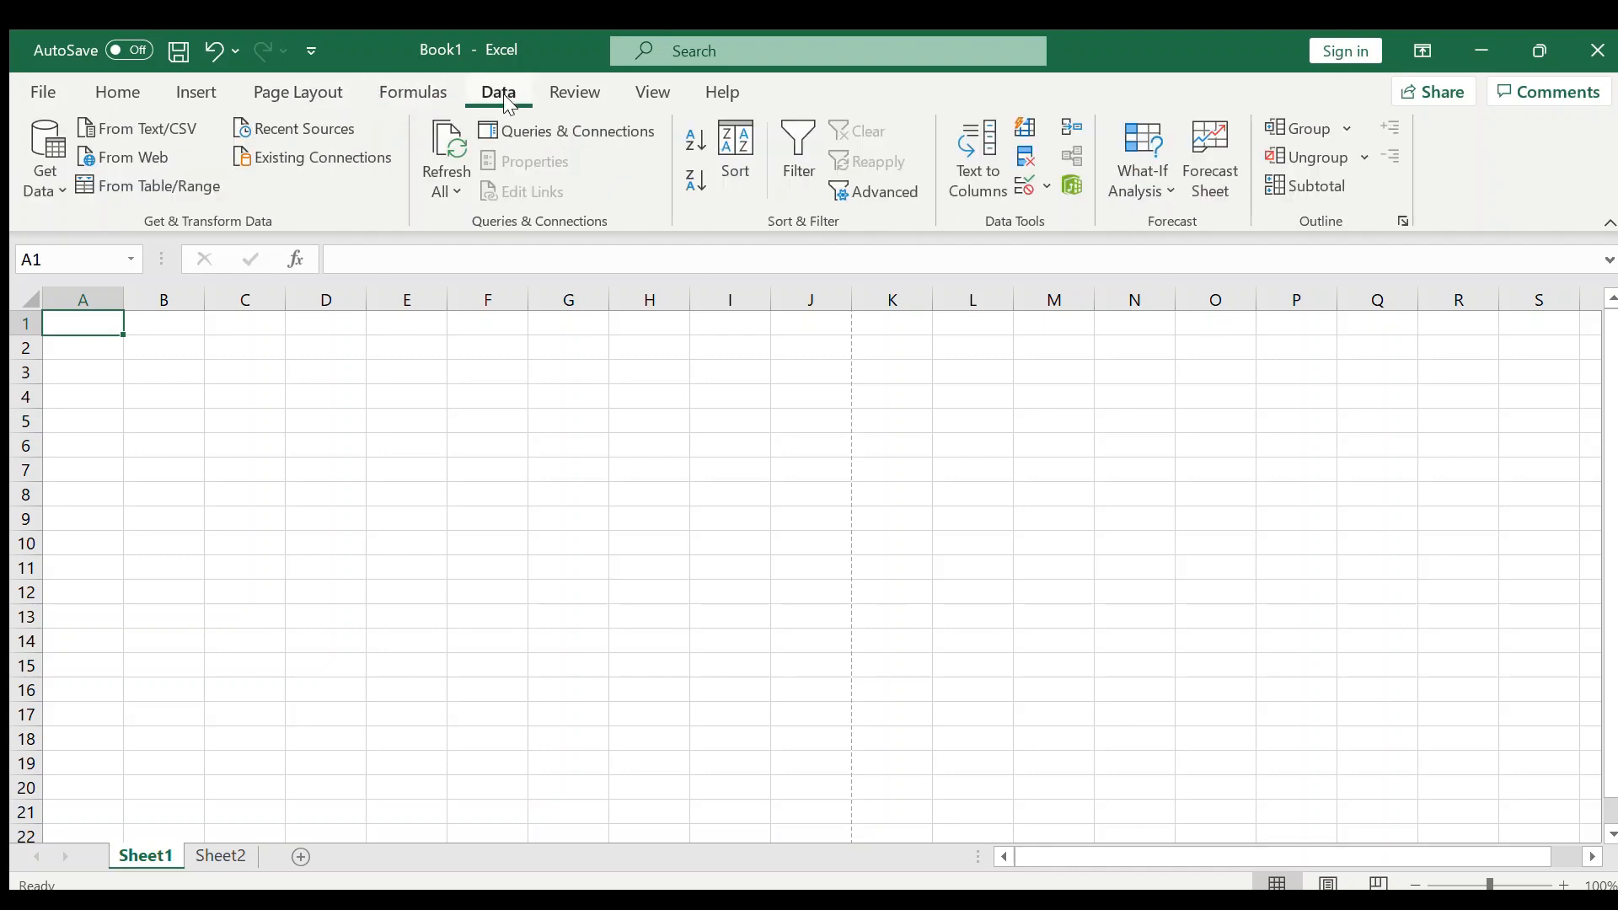
click(571, 91)
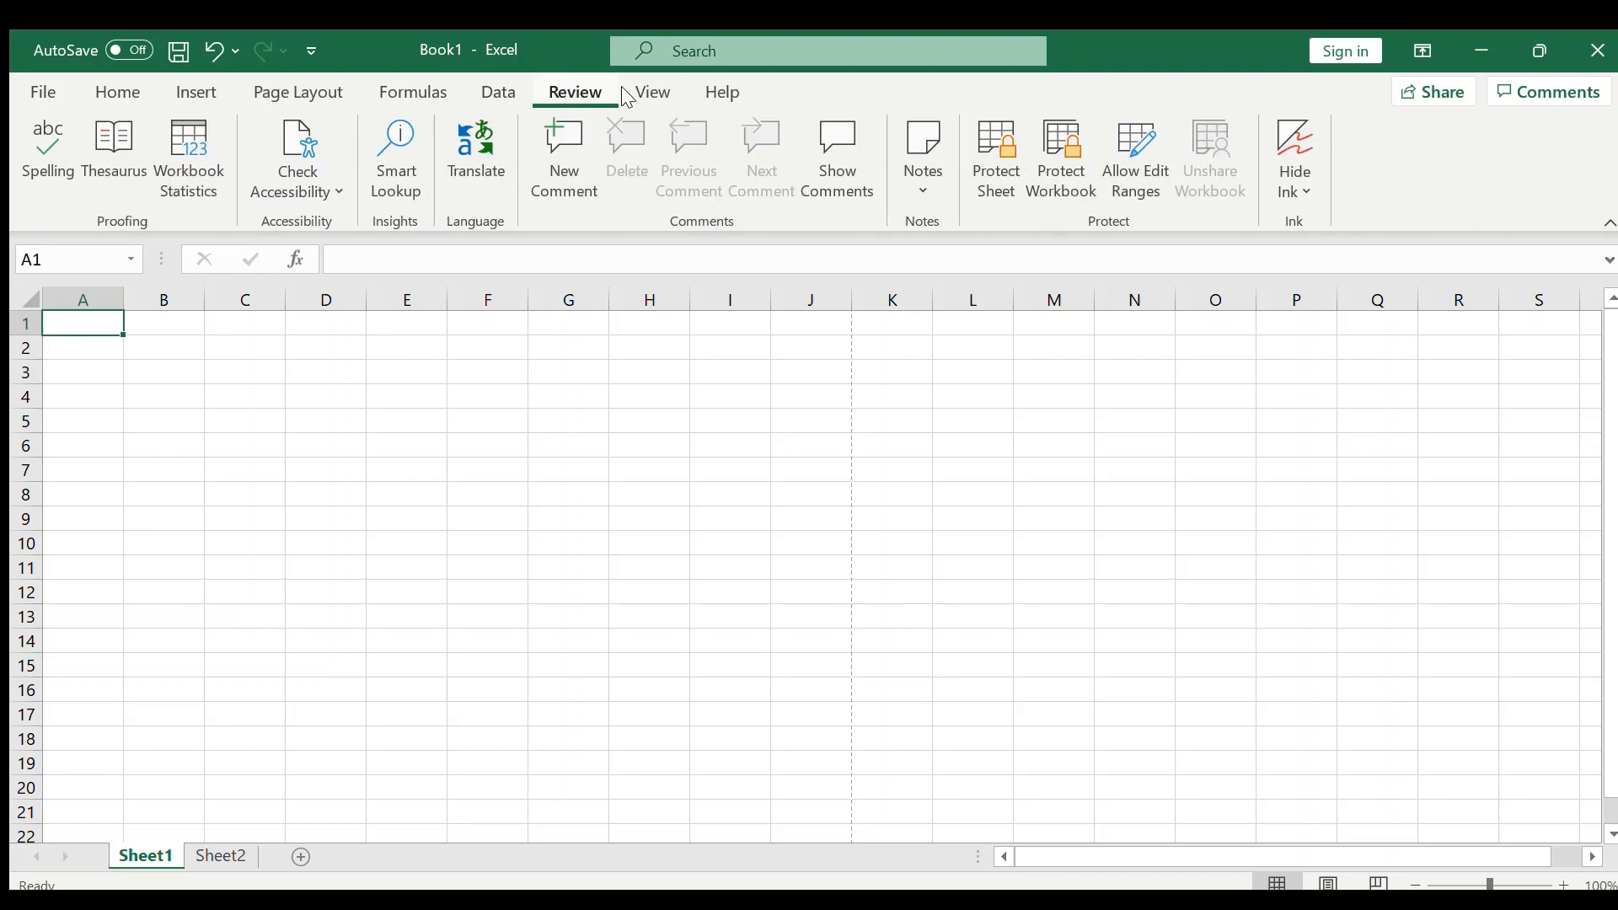
click(641, 94)
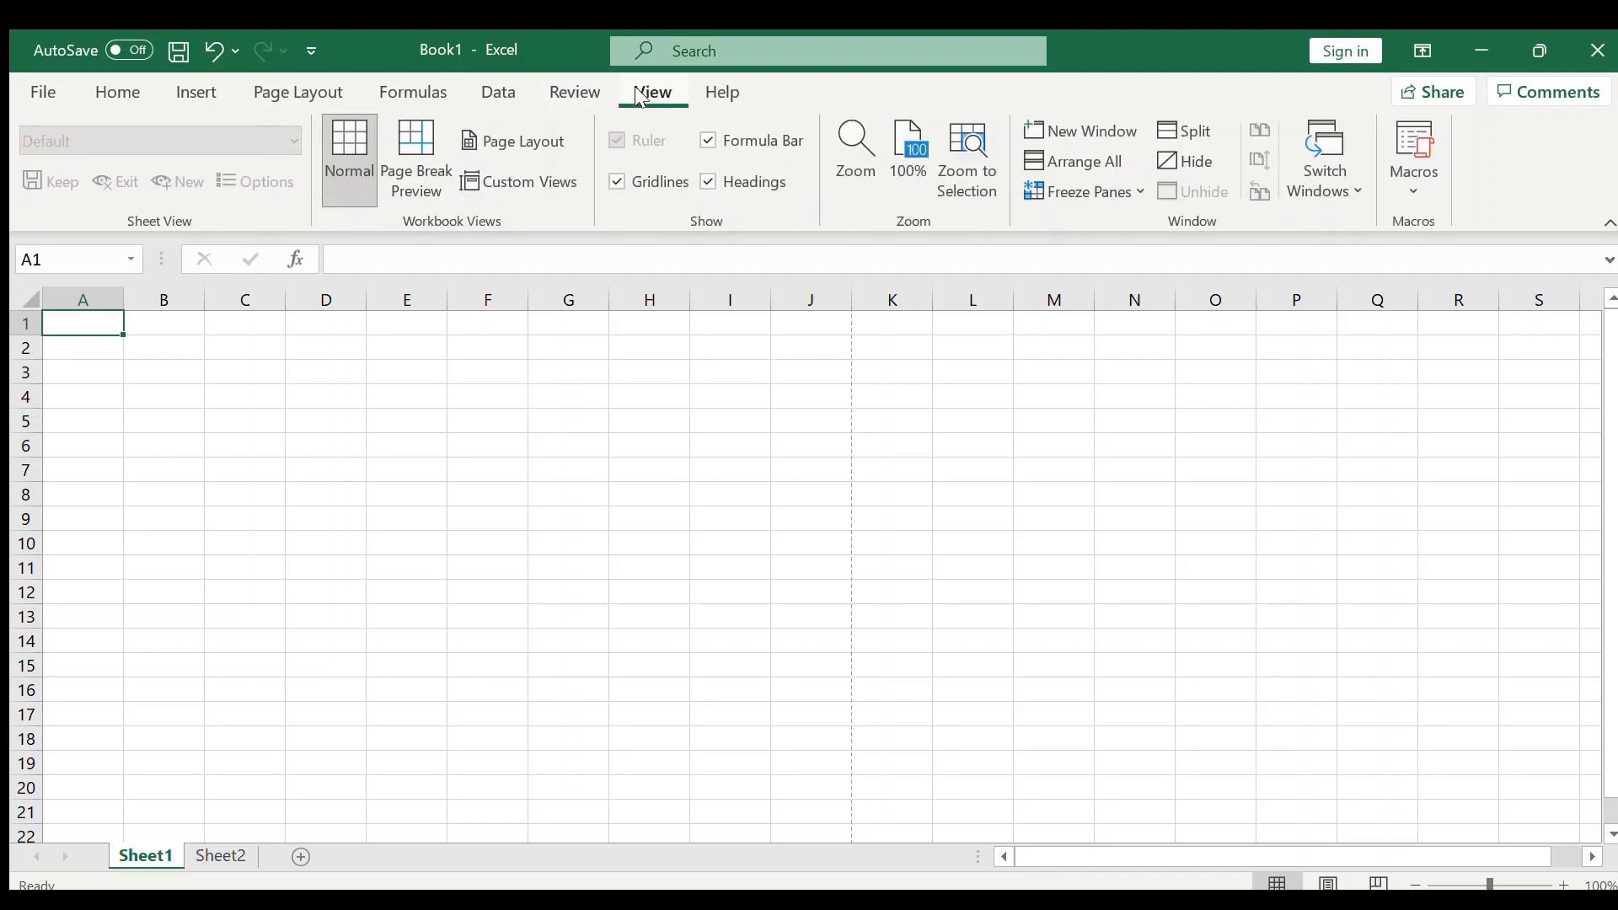
click(712, 92)
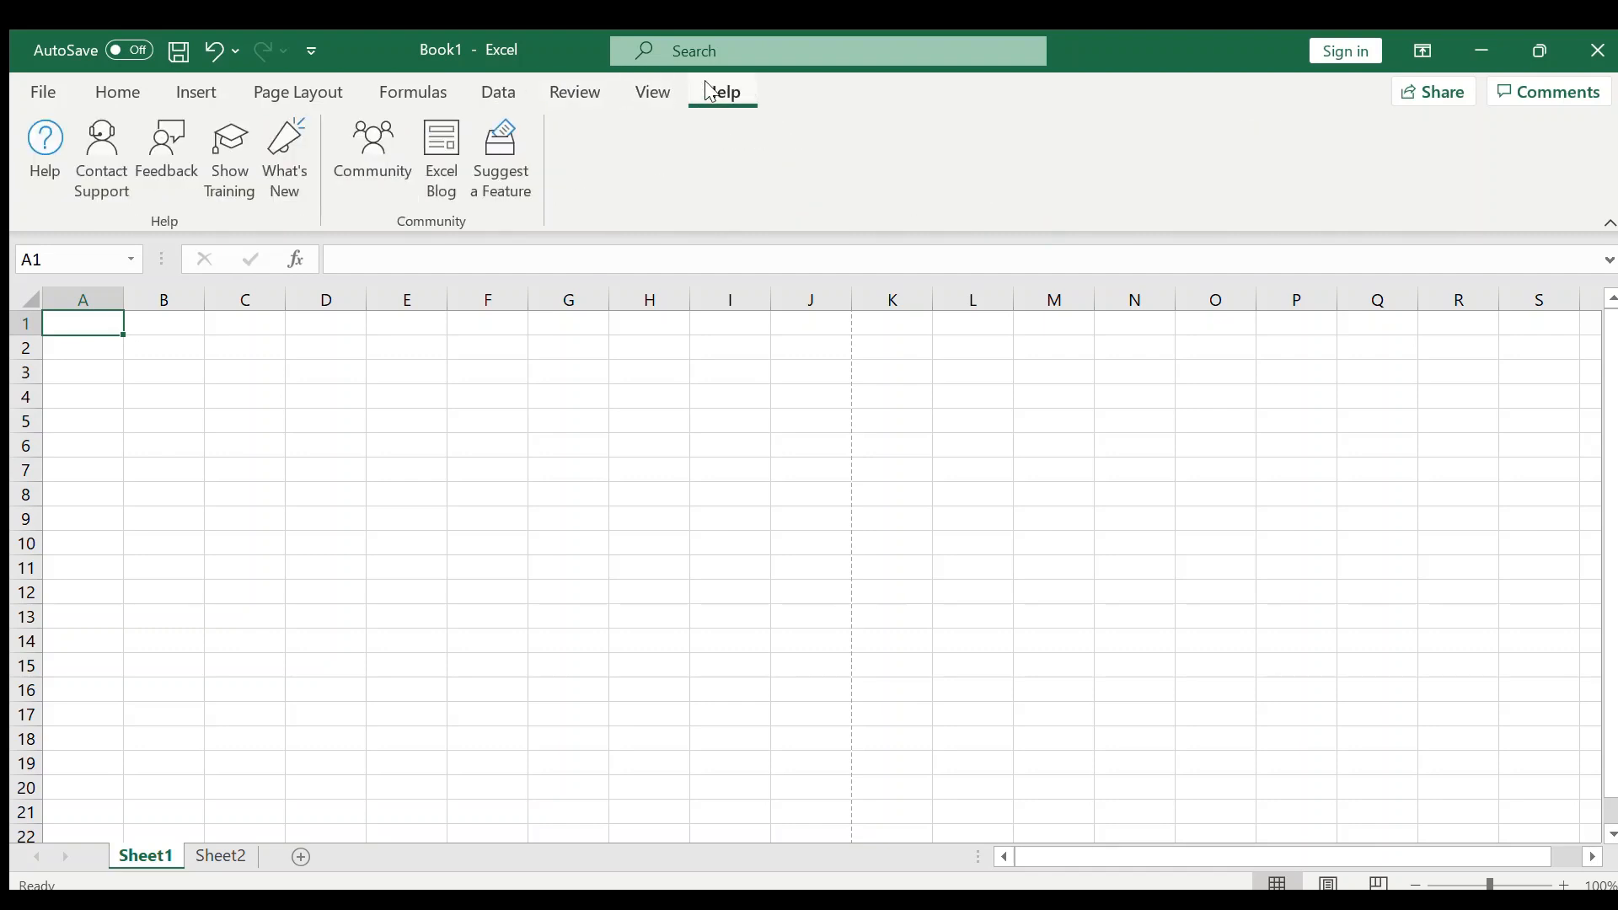
Step: Examine the Home commands, including the font name and font size settings, and view the Insert commands
click(123, 88)
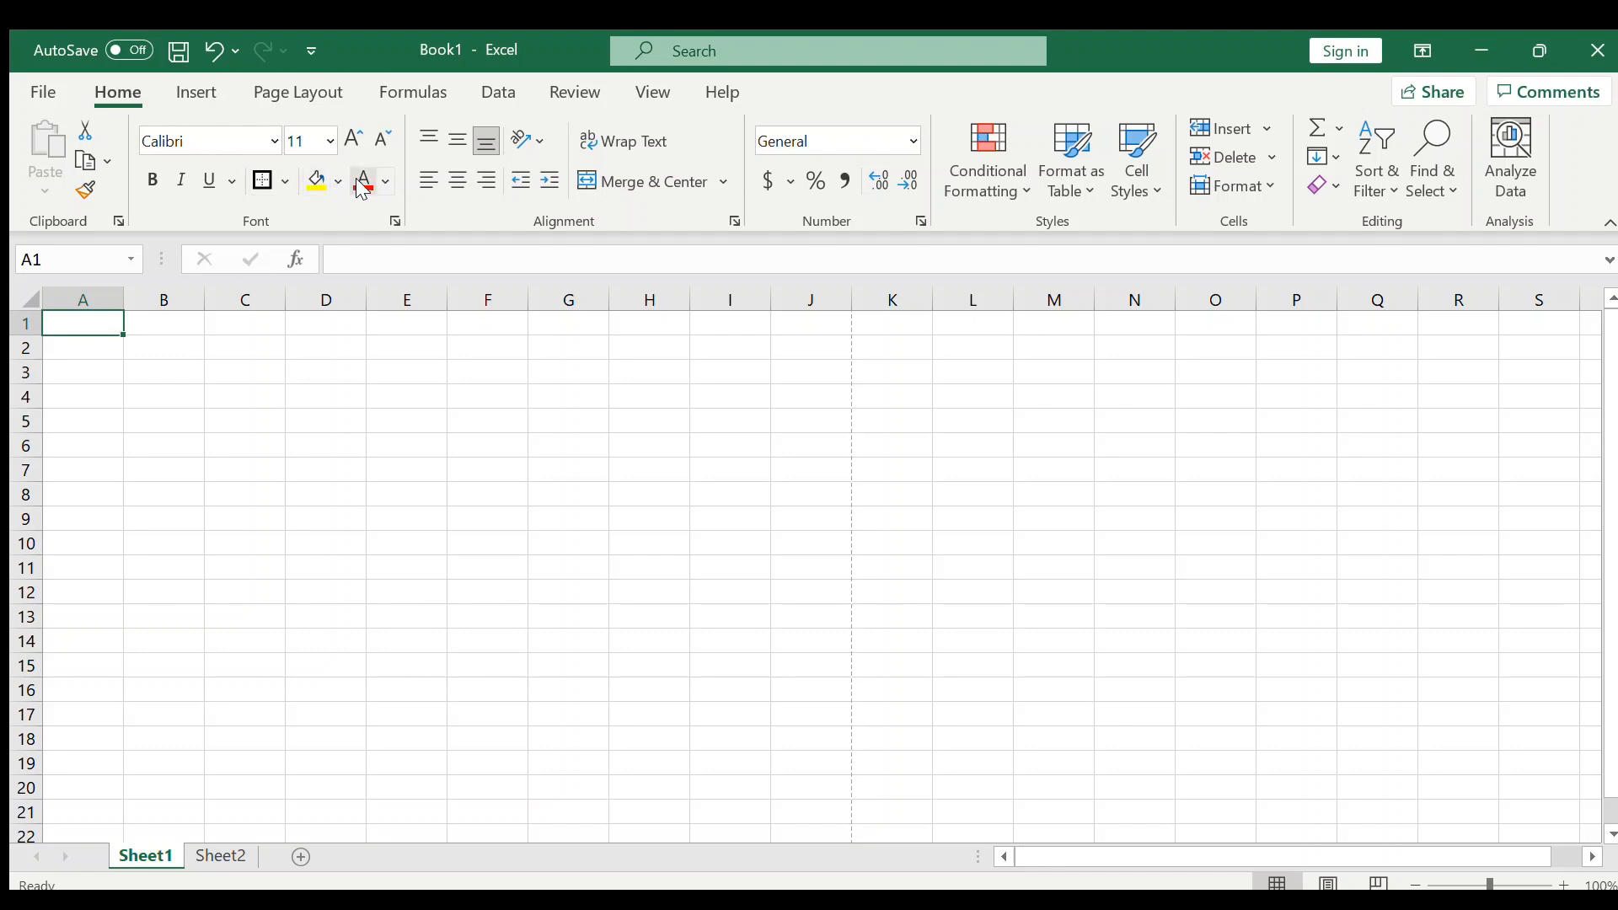
click(268, 142)
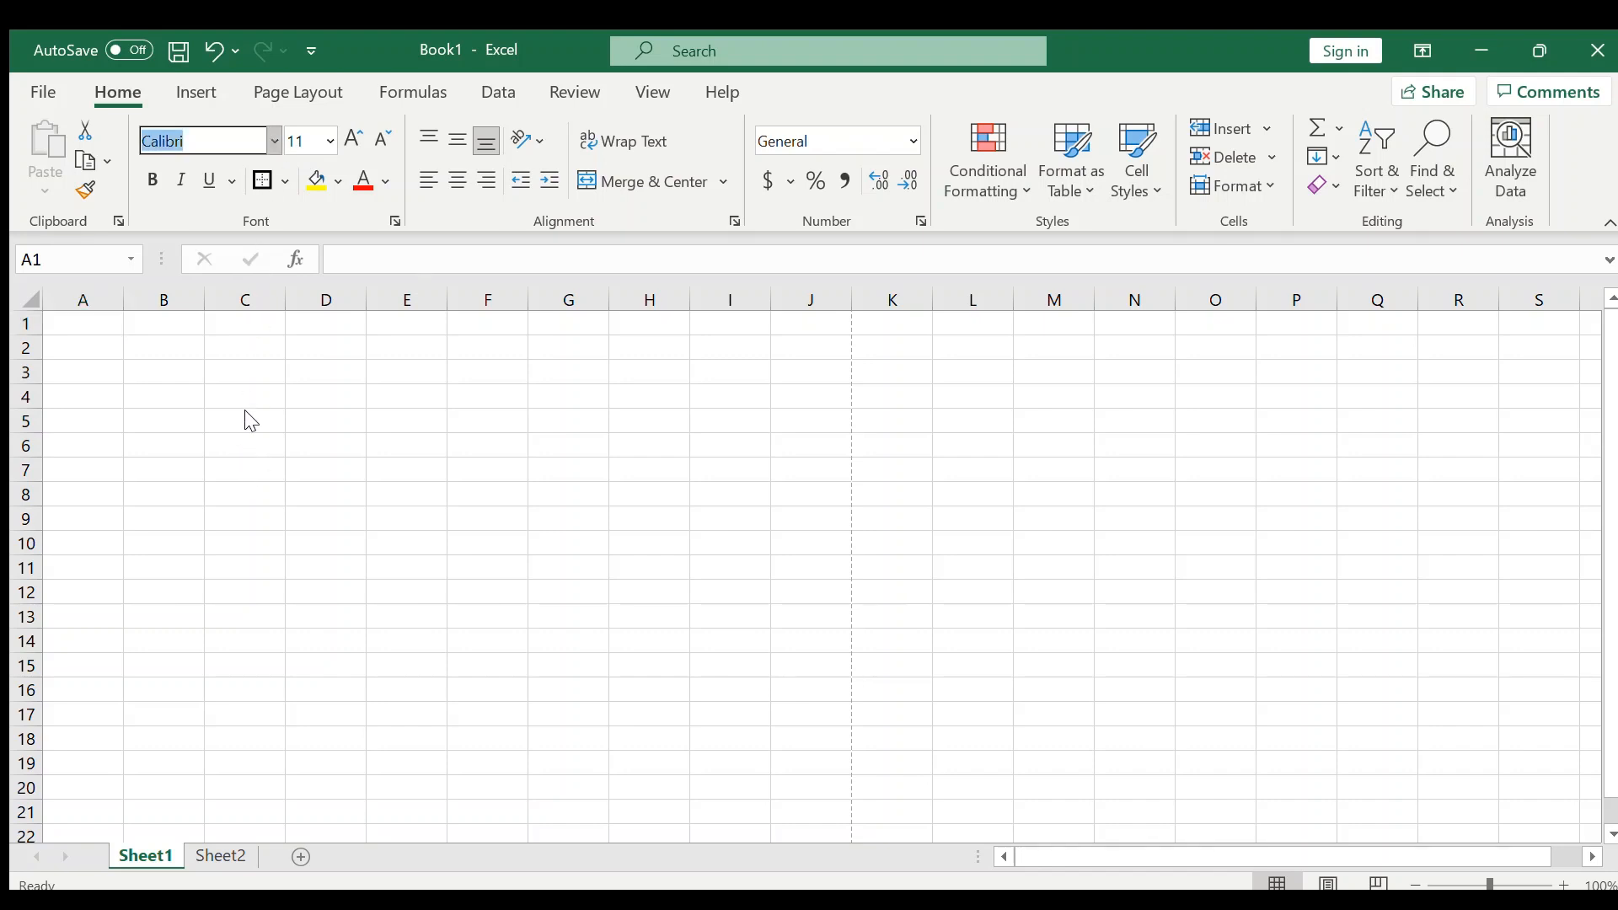
click(305, 142)
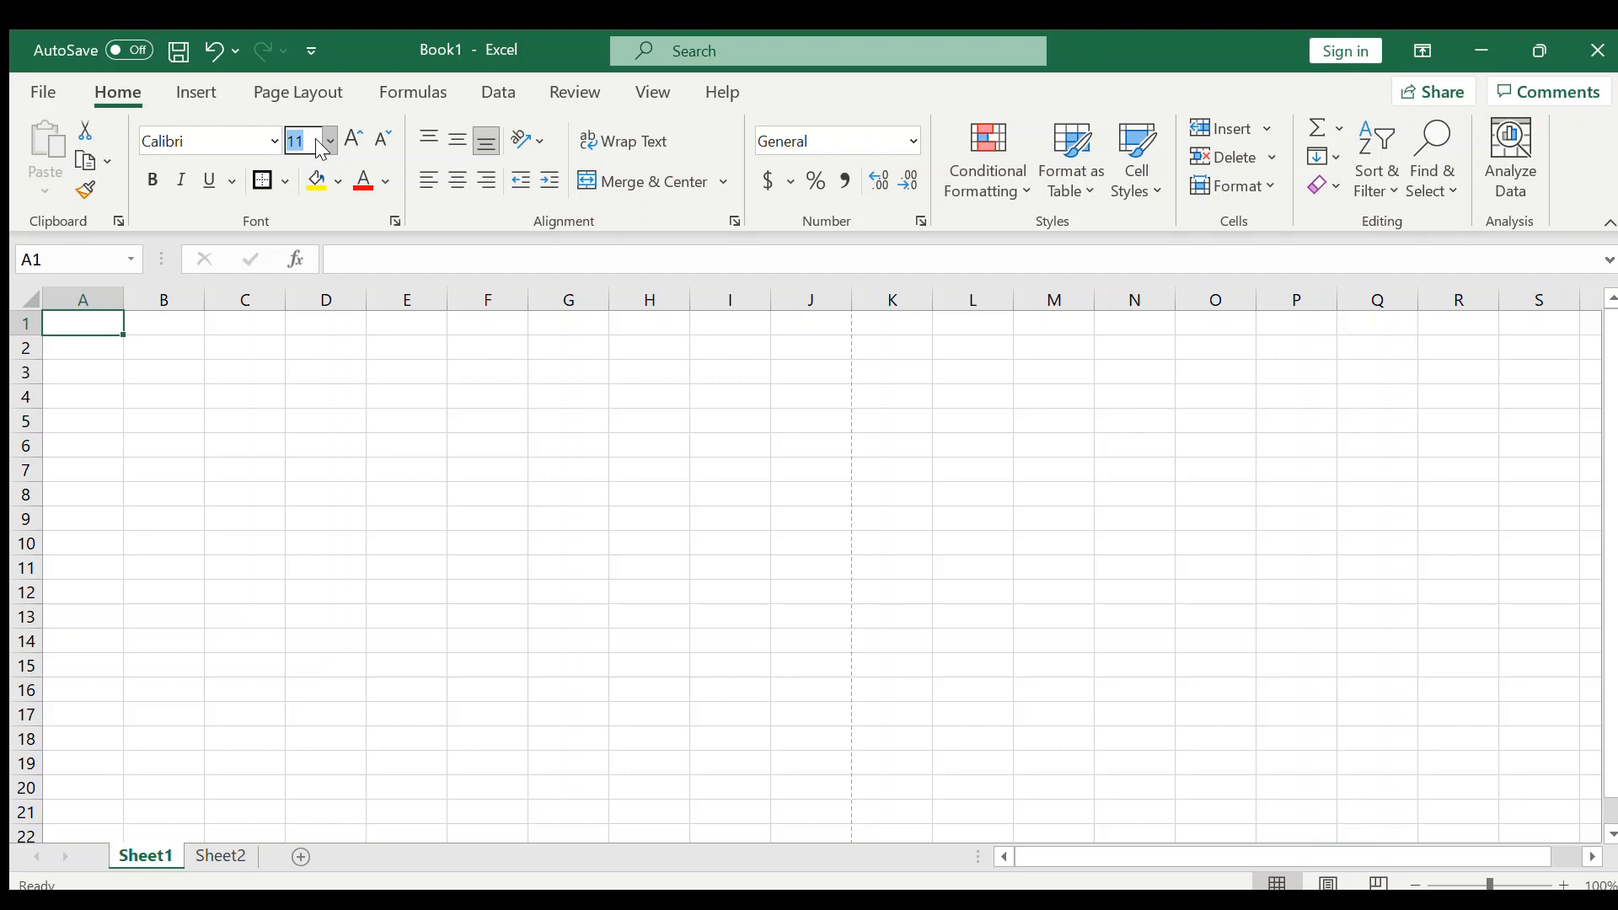
click(474, 327)
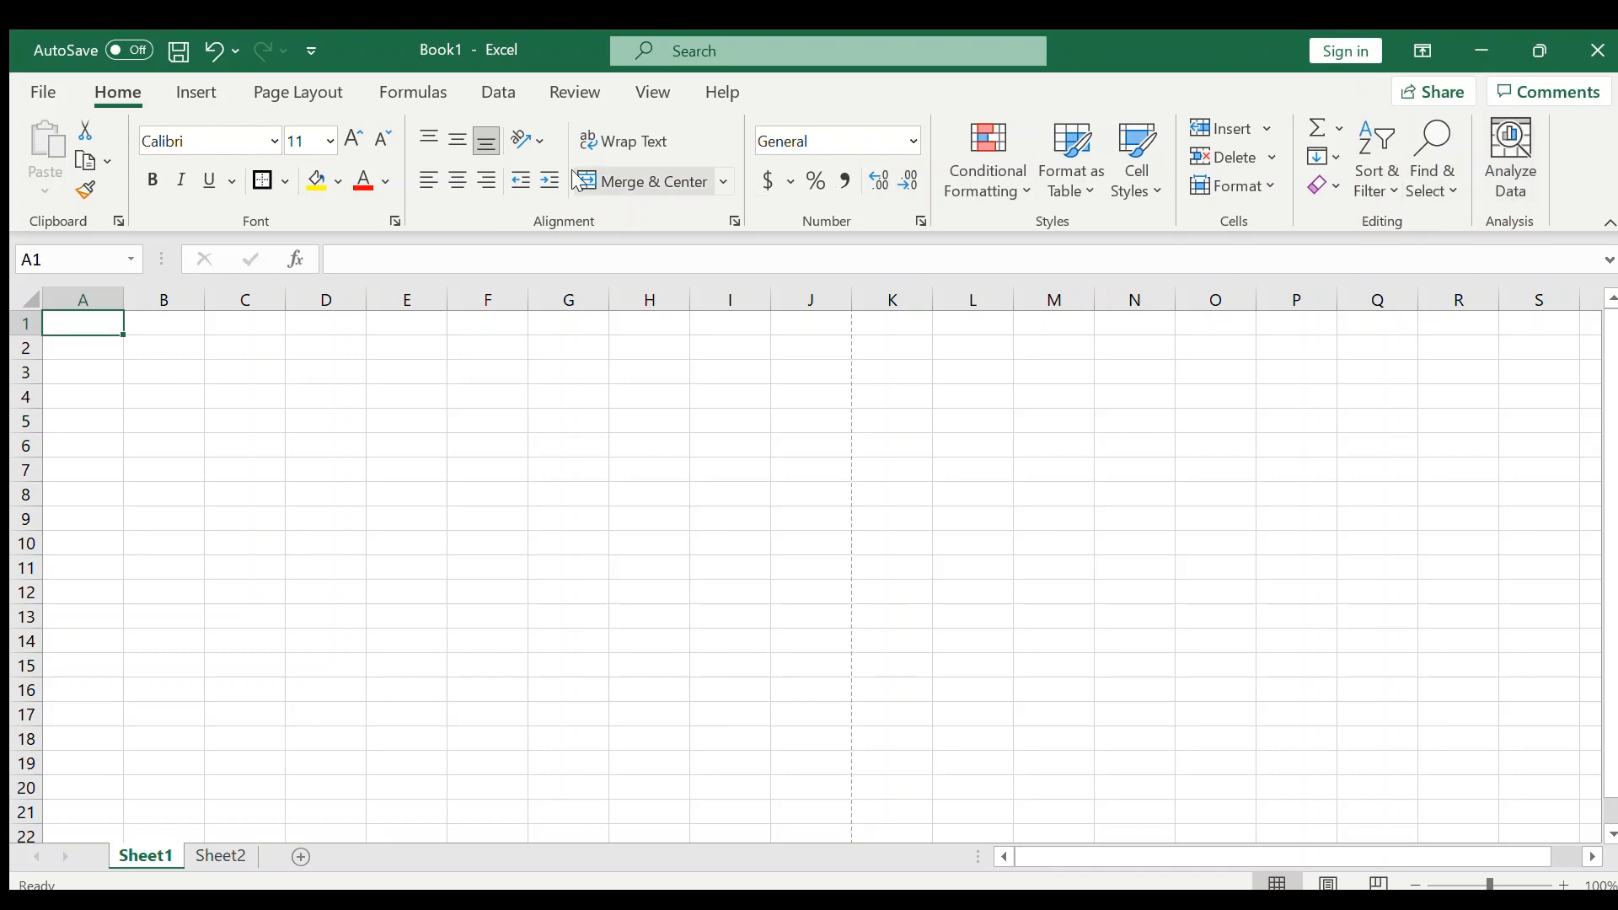
click(199, 94)
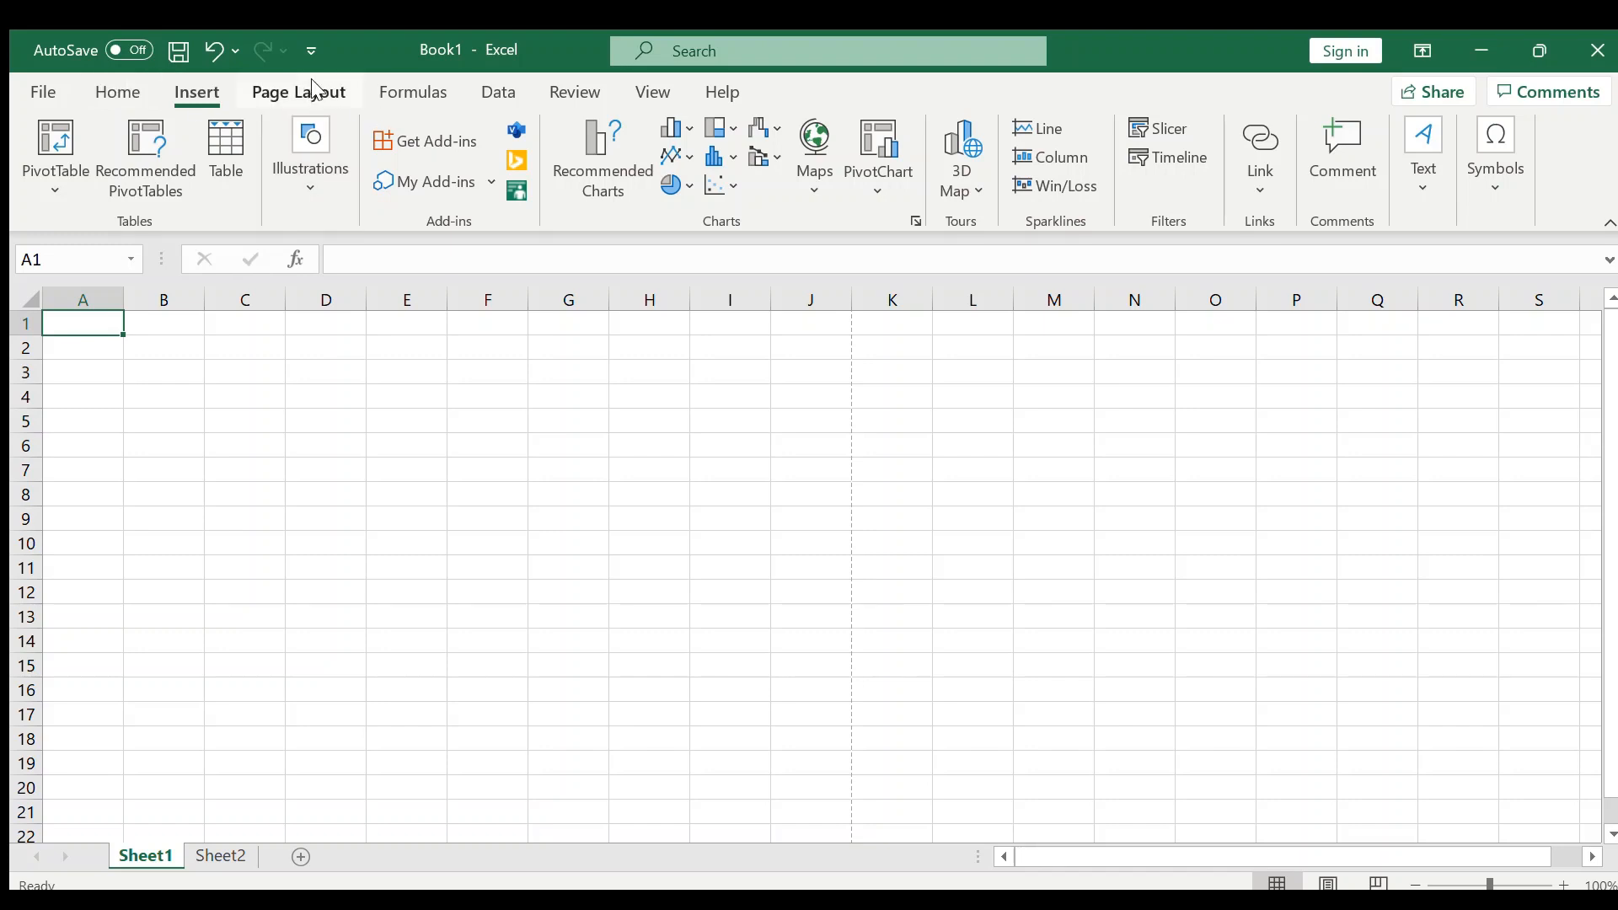
Step: Select cell C2, the whole of column C and the whole of row 2 in turn, finishing on cell C2
click(268, 347)
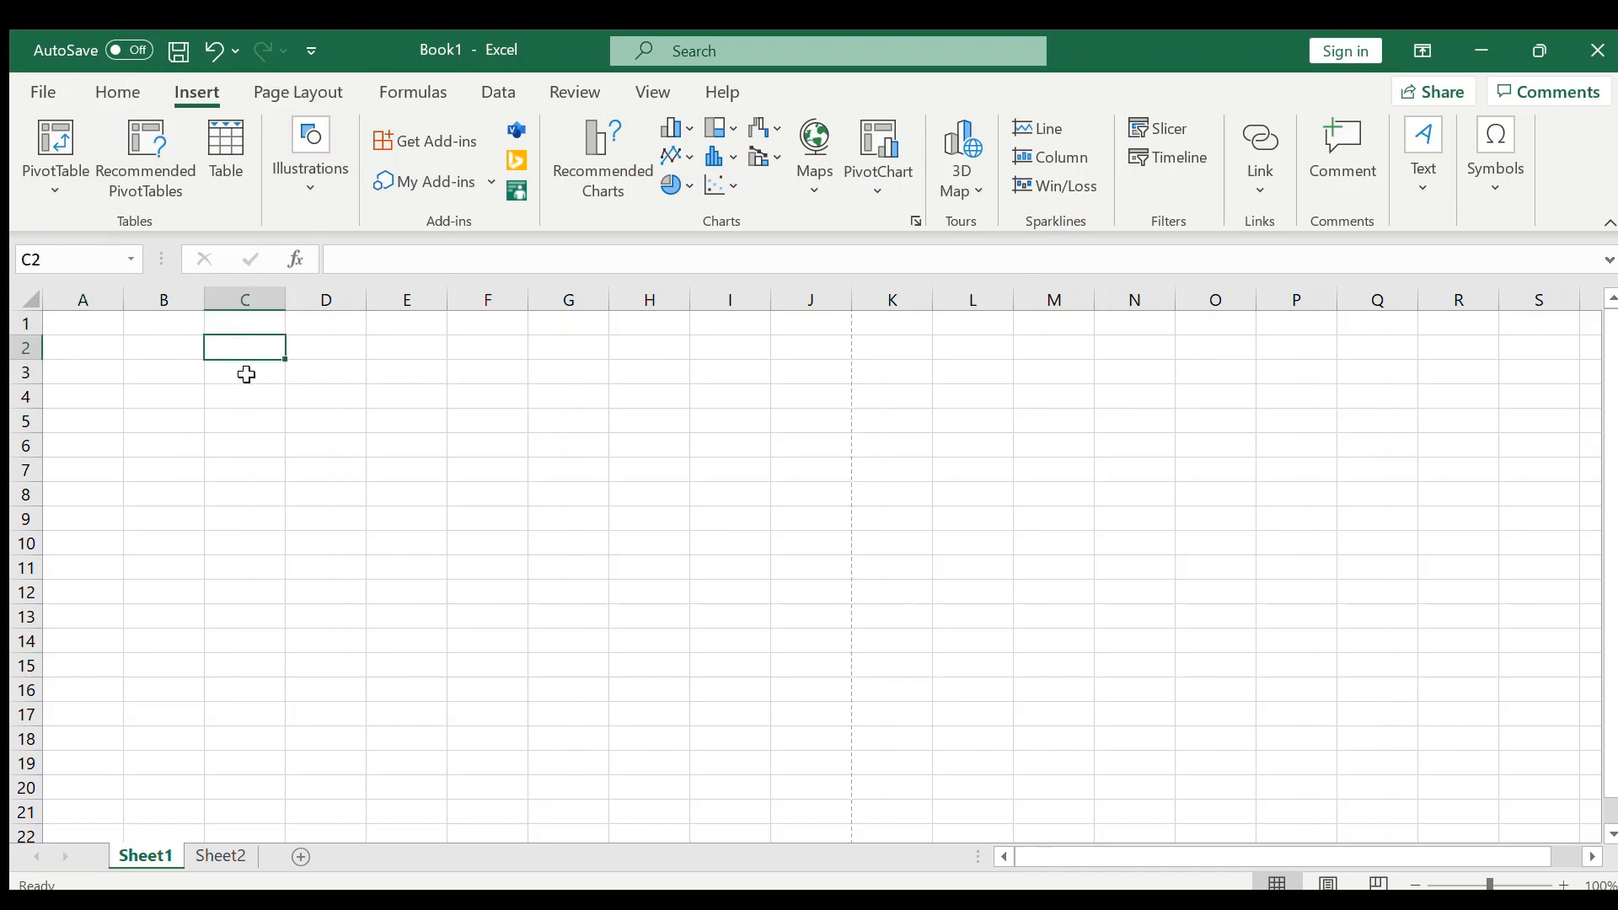
click(259, 310)
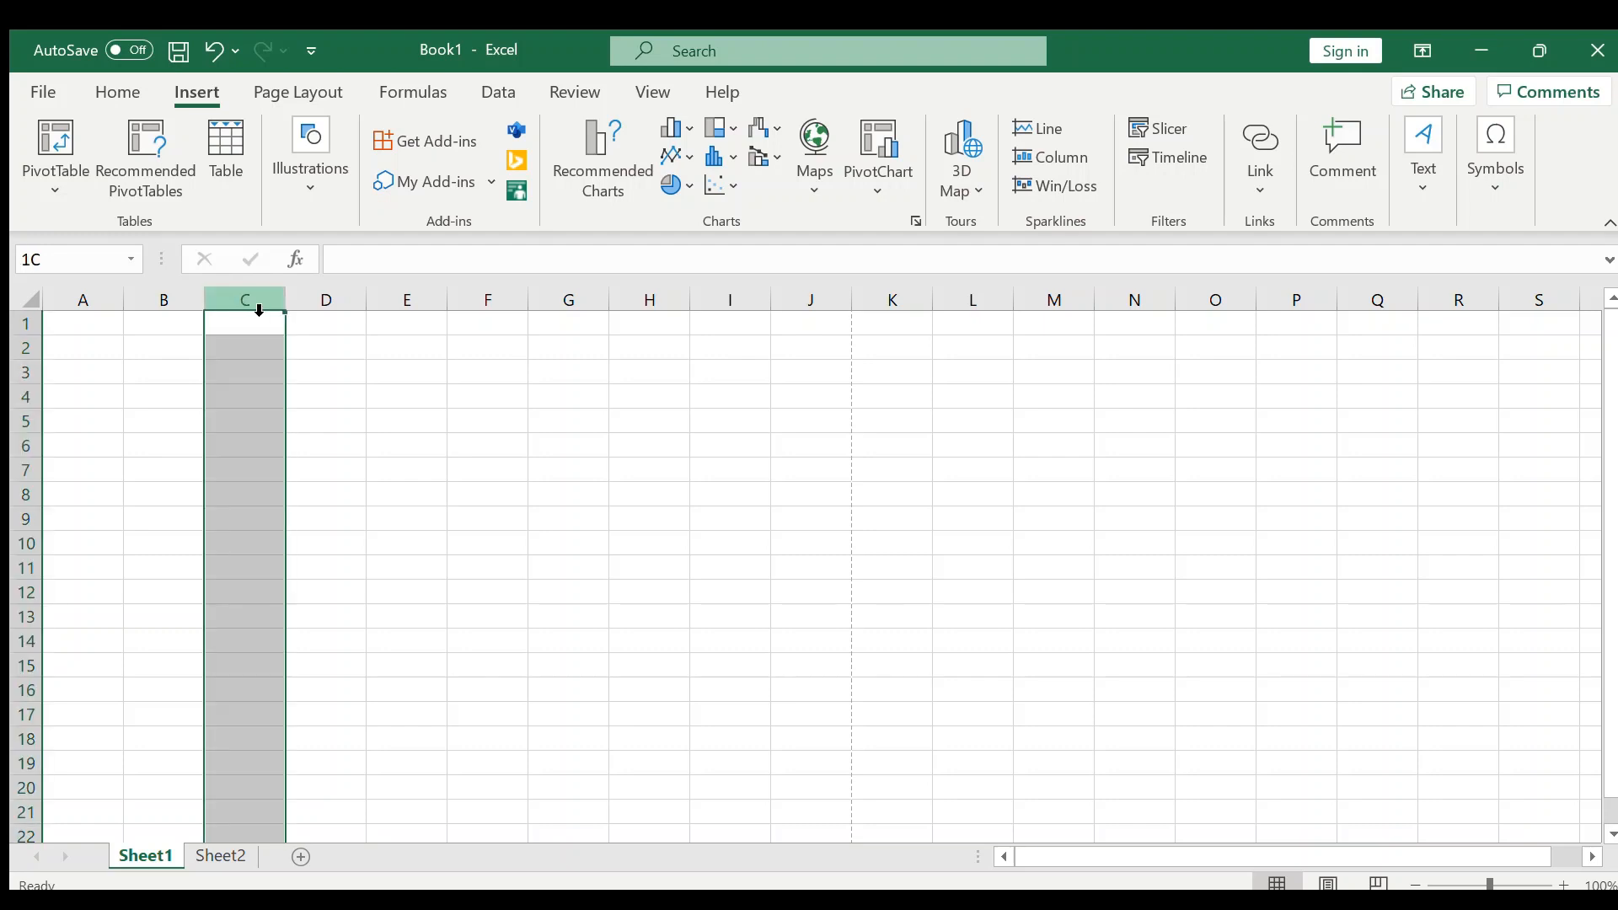
click(34, 357)
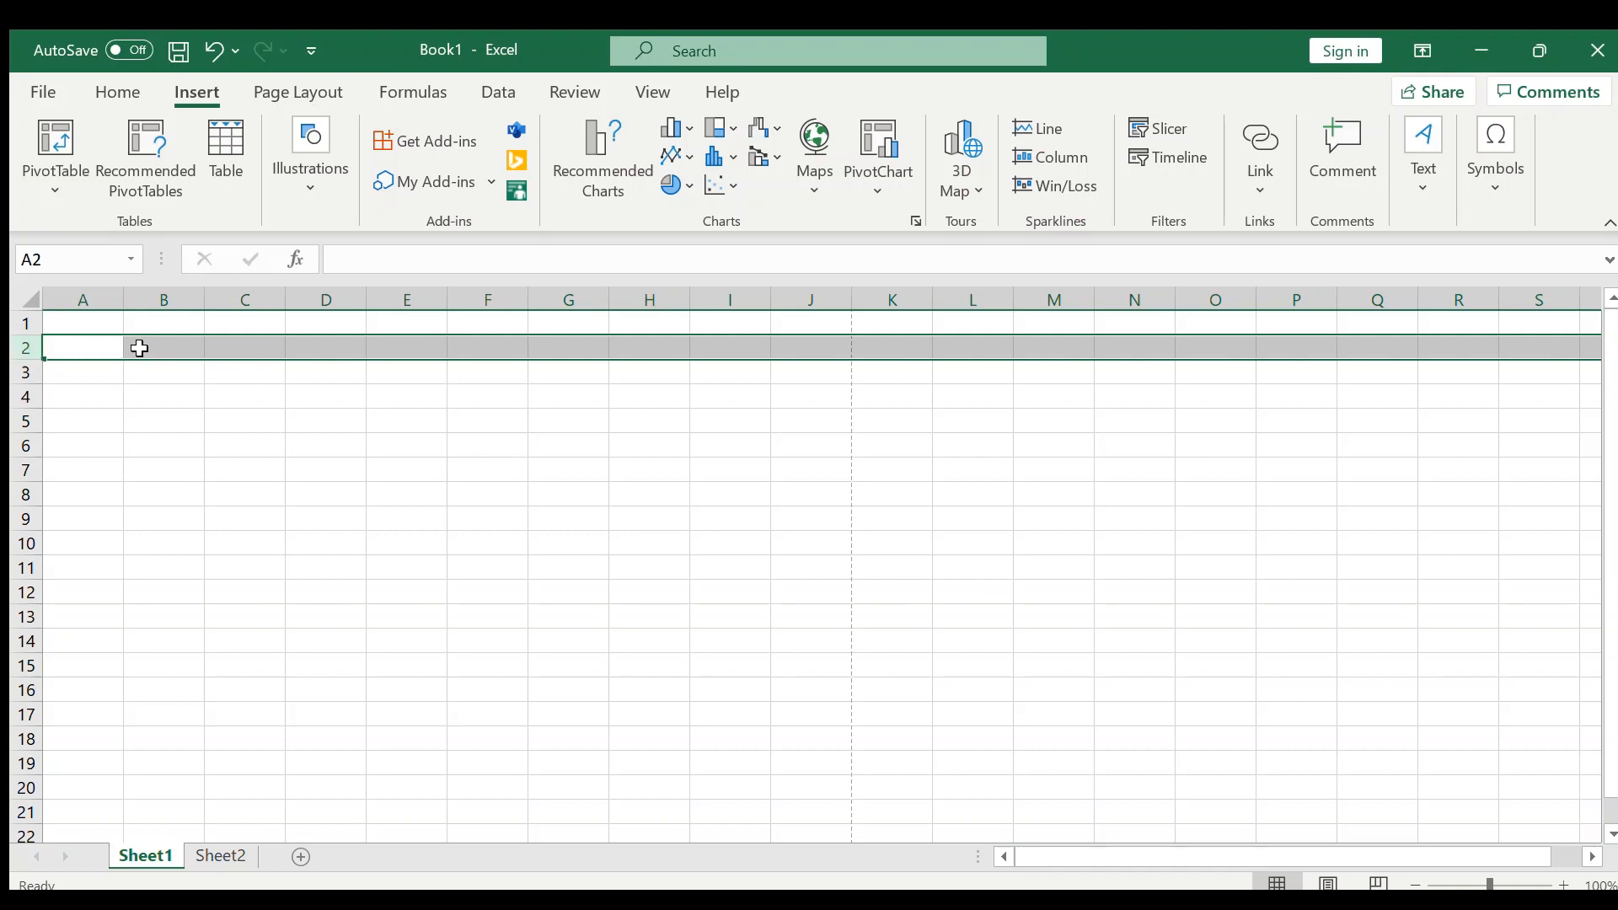
click(266, 307)
click(255, 344)
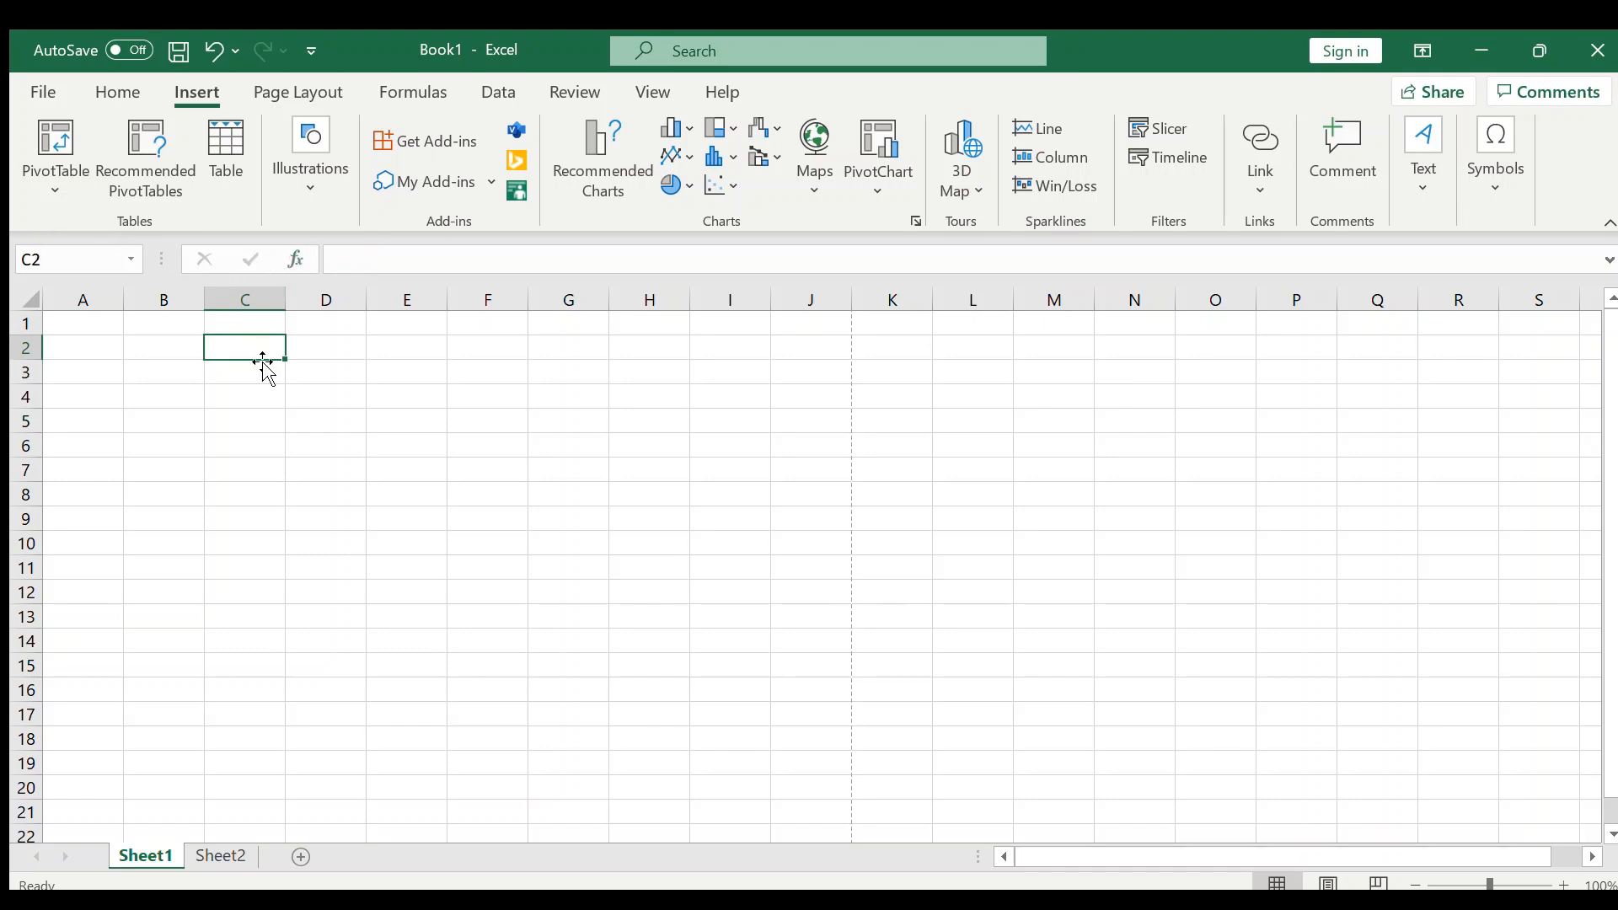
Step: Move the active cell one cell at a time in all four directions around C2, finishing on B2
key(Right)
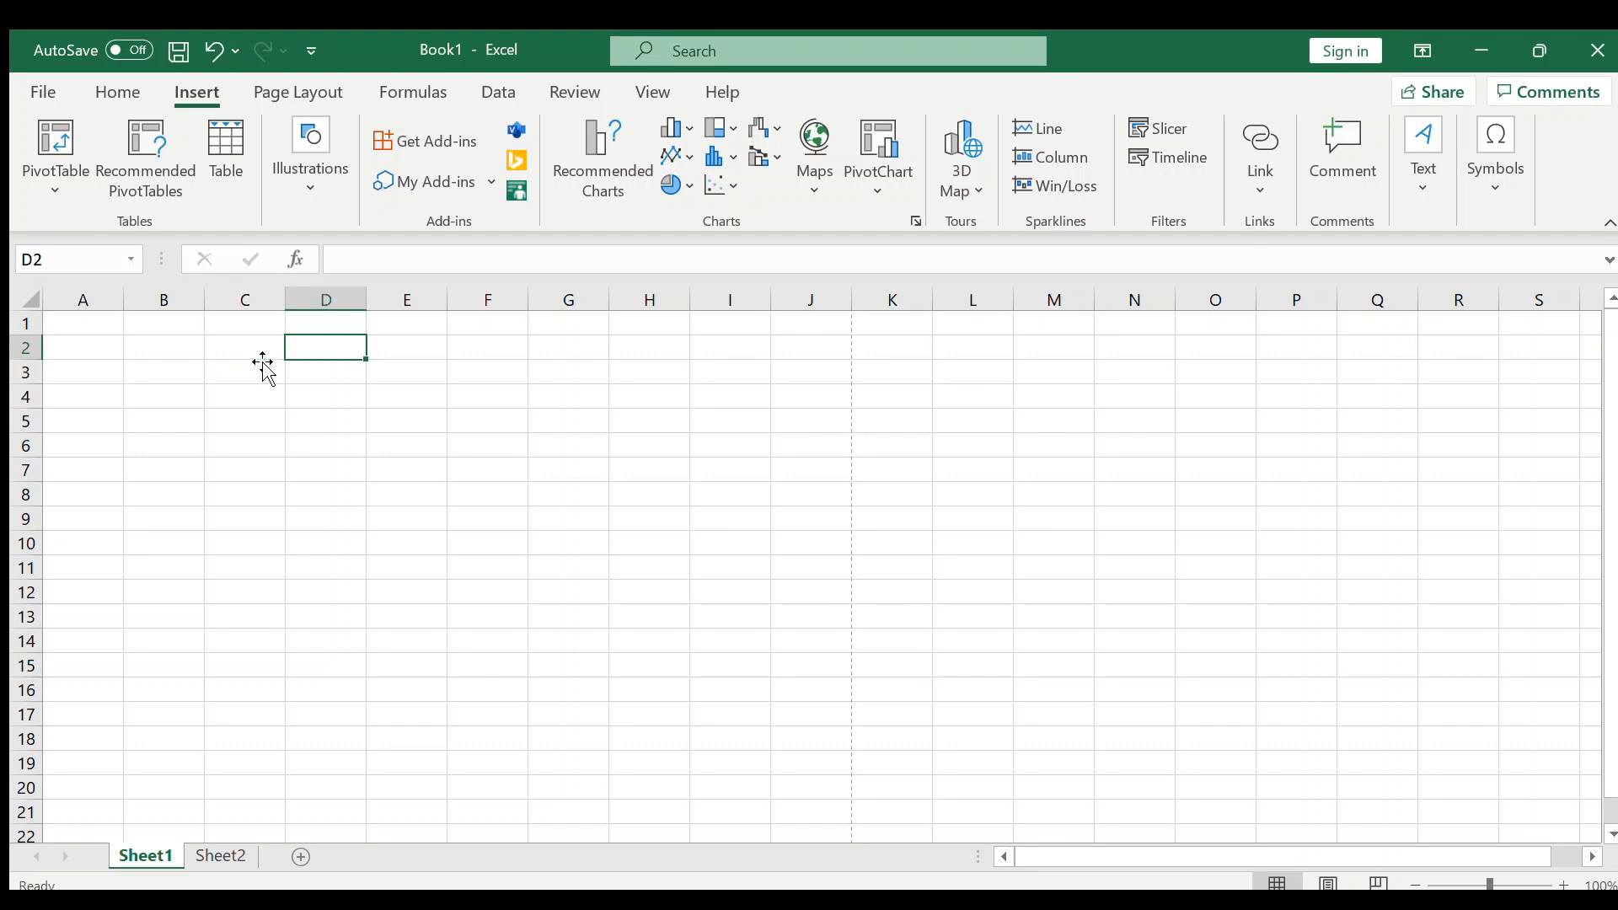
key(Left)
key(Up)
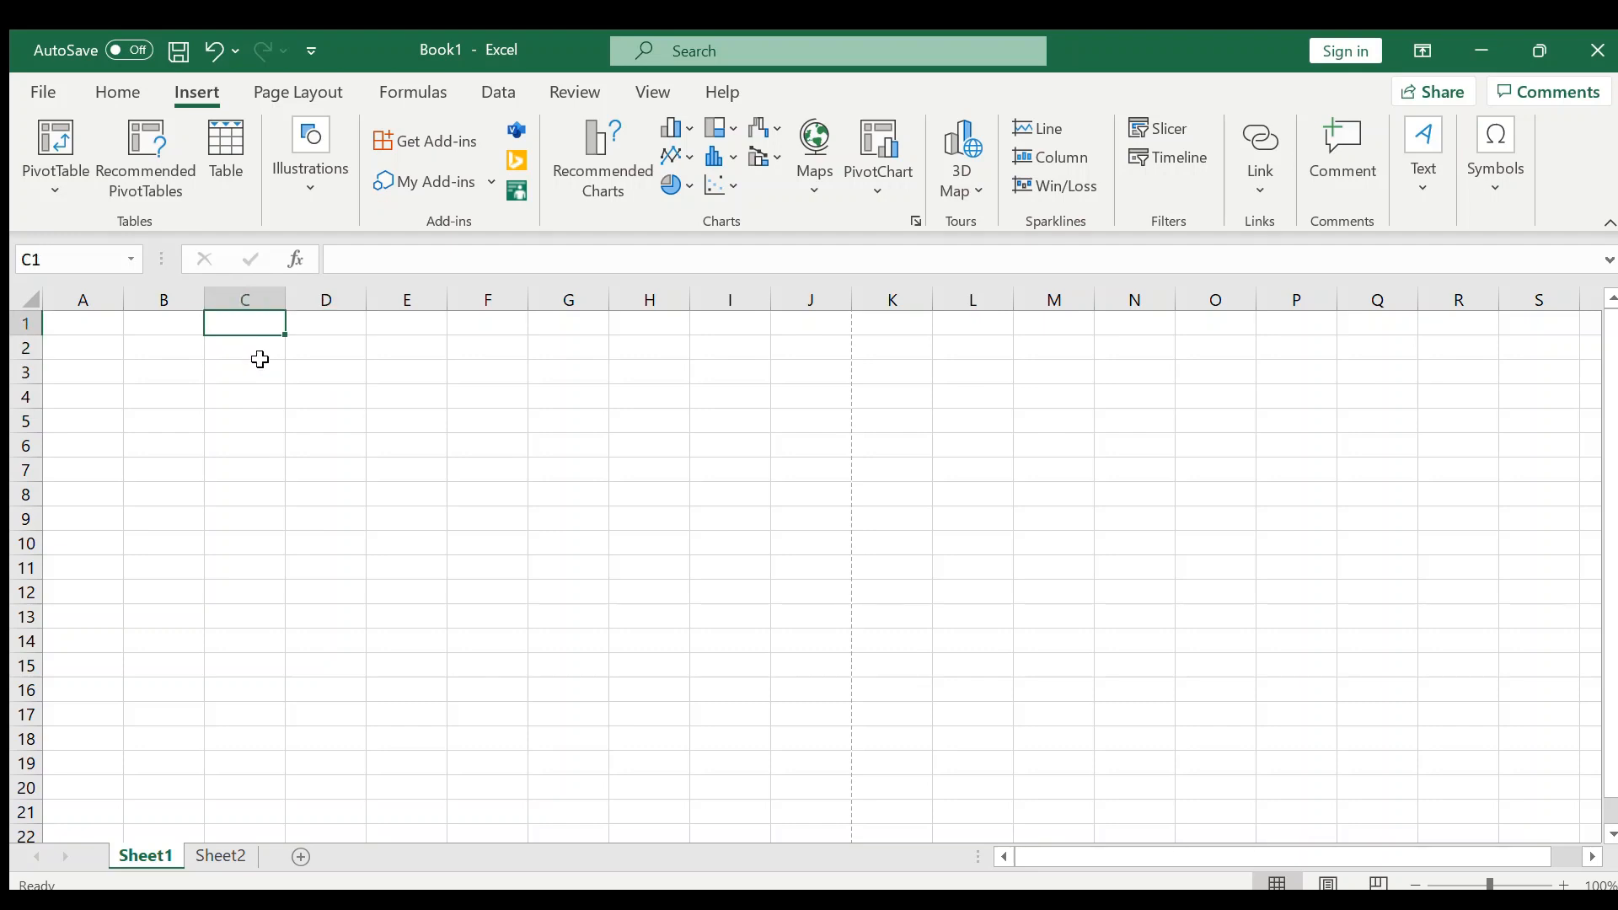
key(Down)
key(Down)
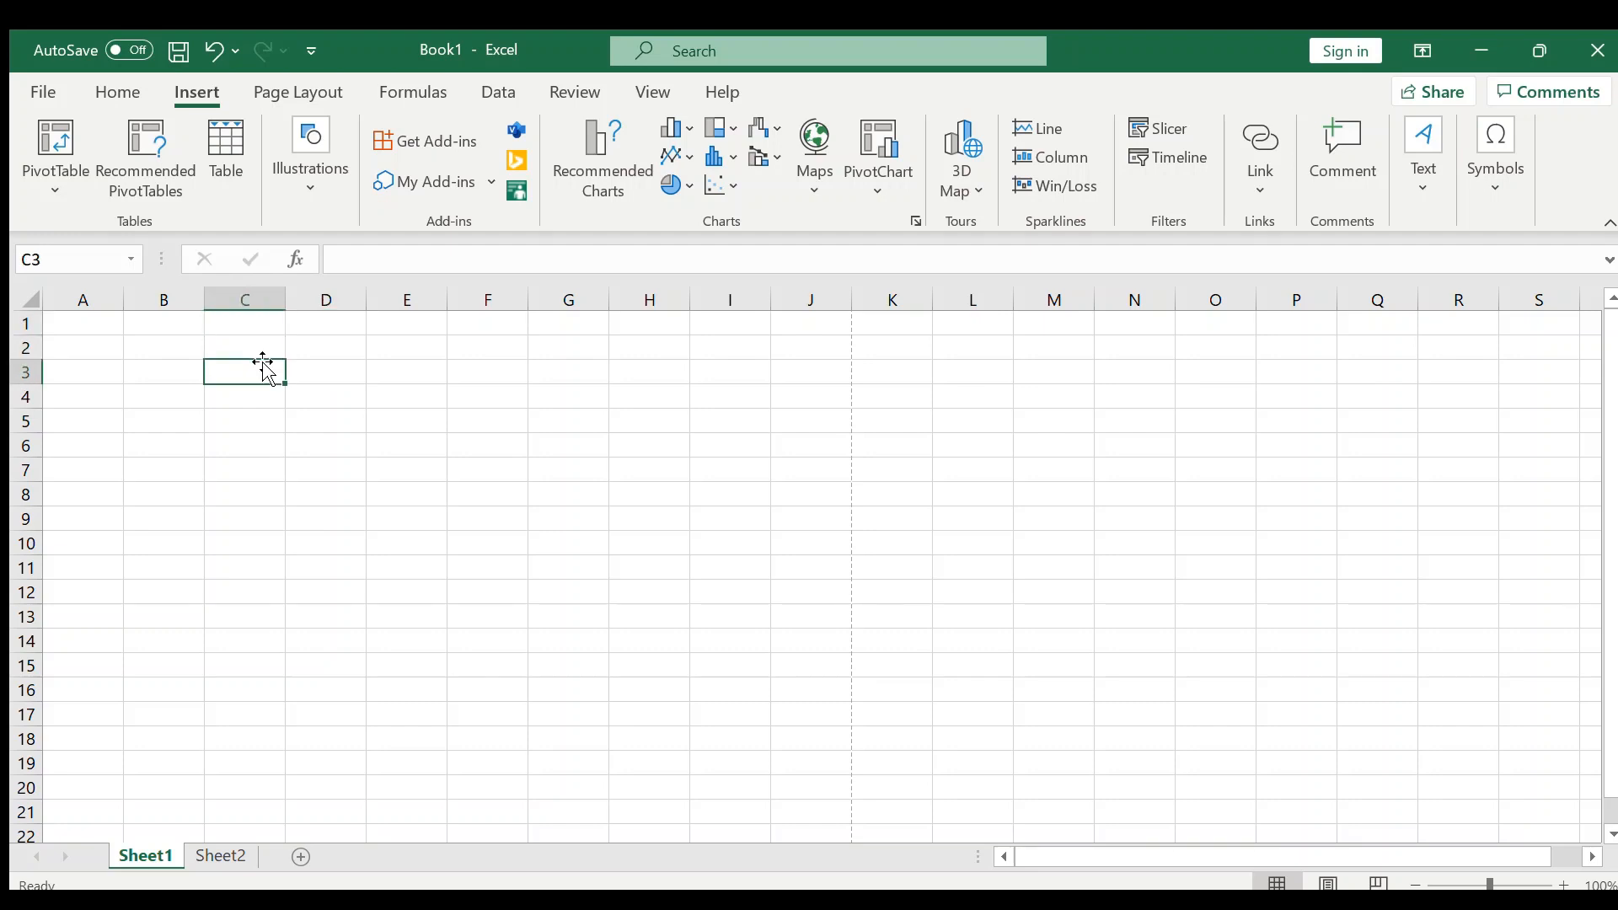
key(Up)
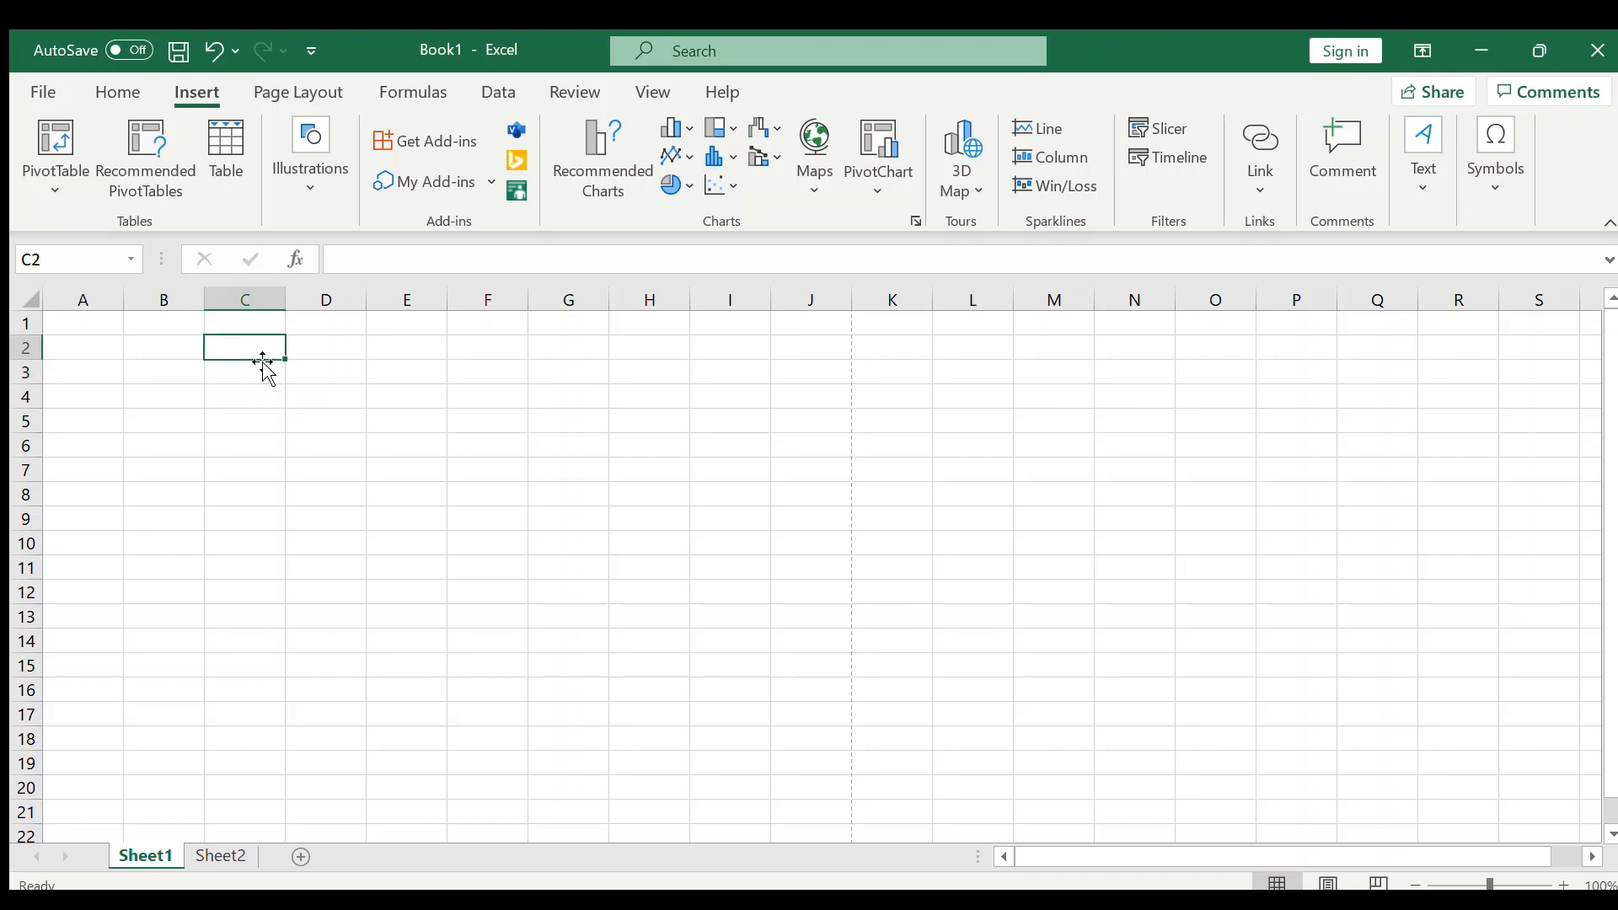
key(Down)
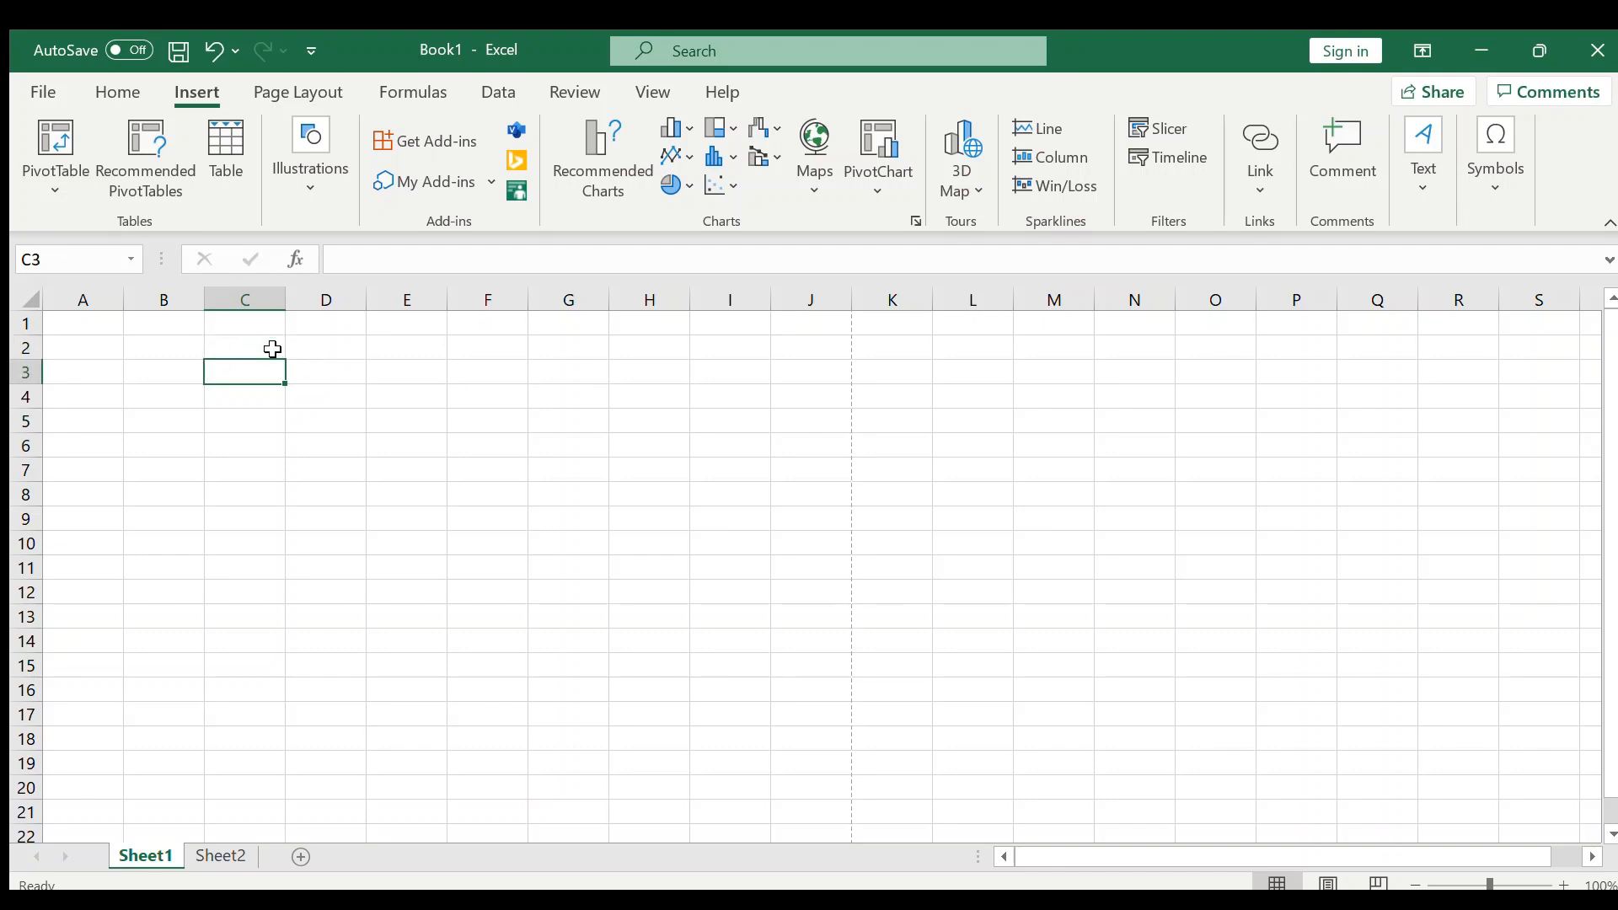
key(Left)
key(Up)
key(Right)
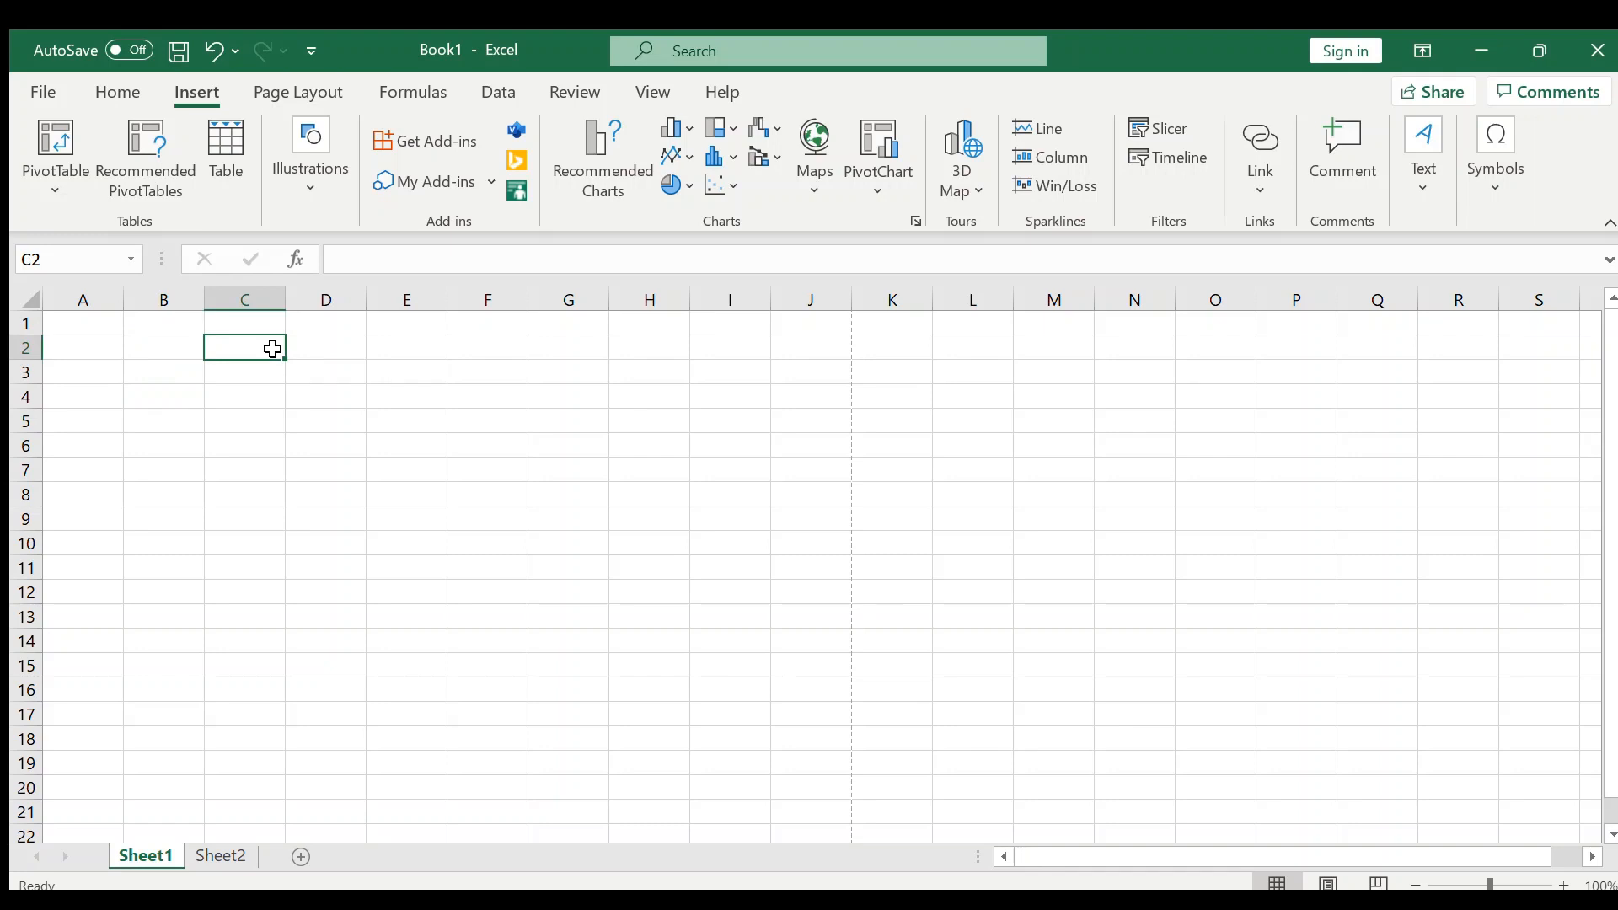
key(Left)
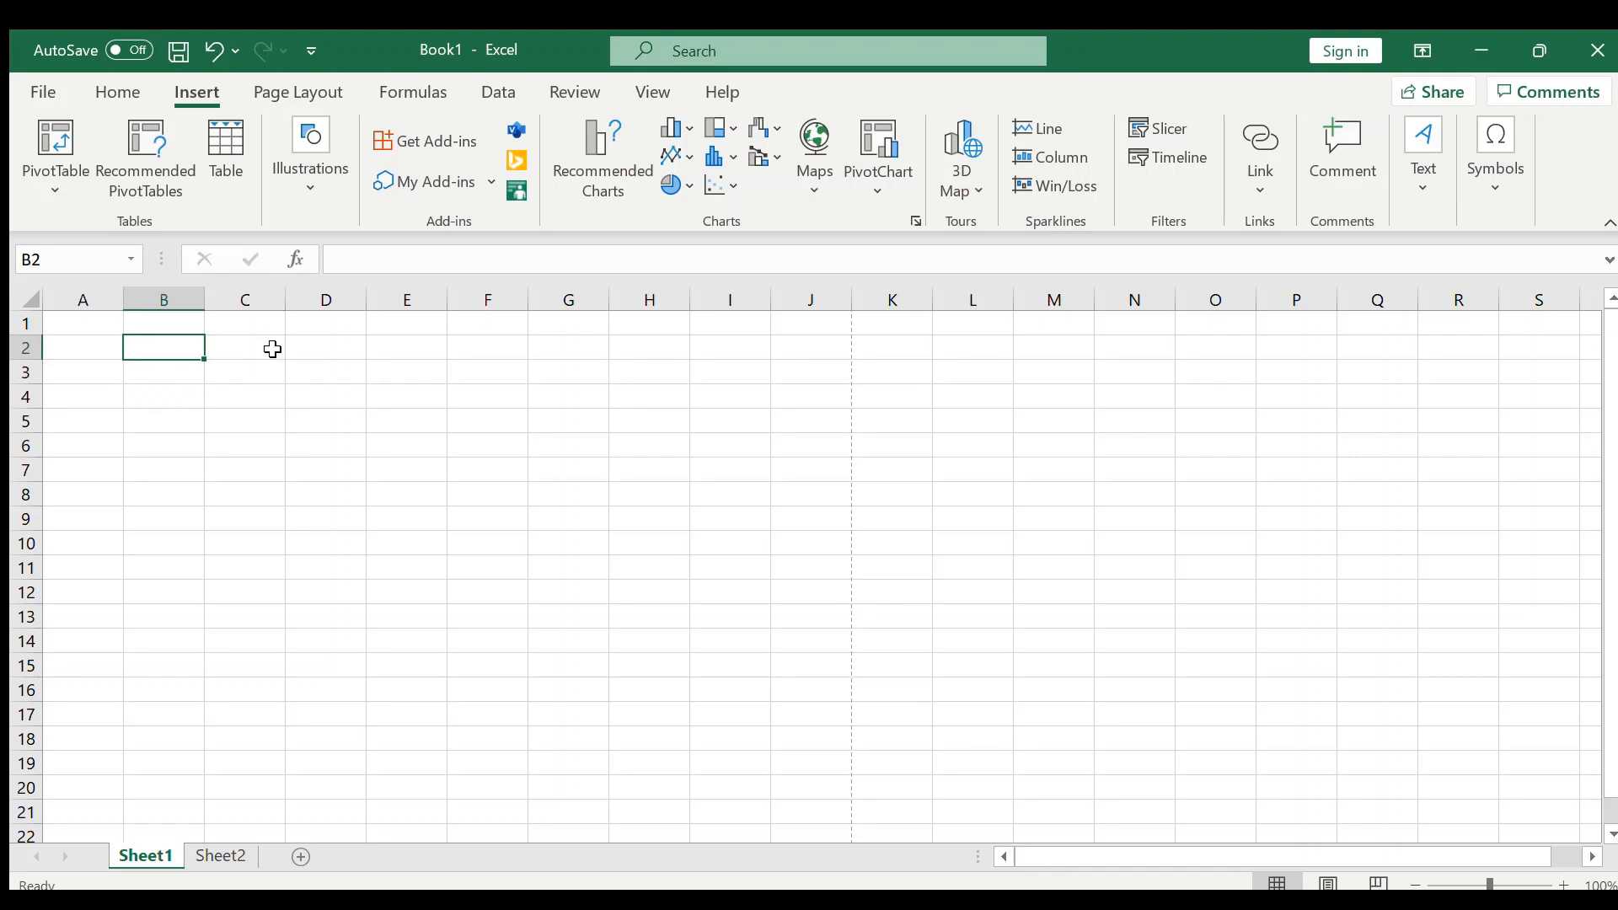
Step: Jump to the sheet's last column in row 2 and last row in column A, returning to finish on B1
key(ctrl+Right)
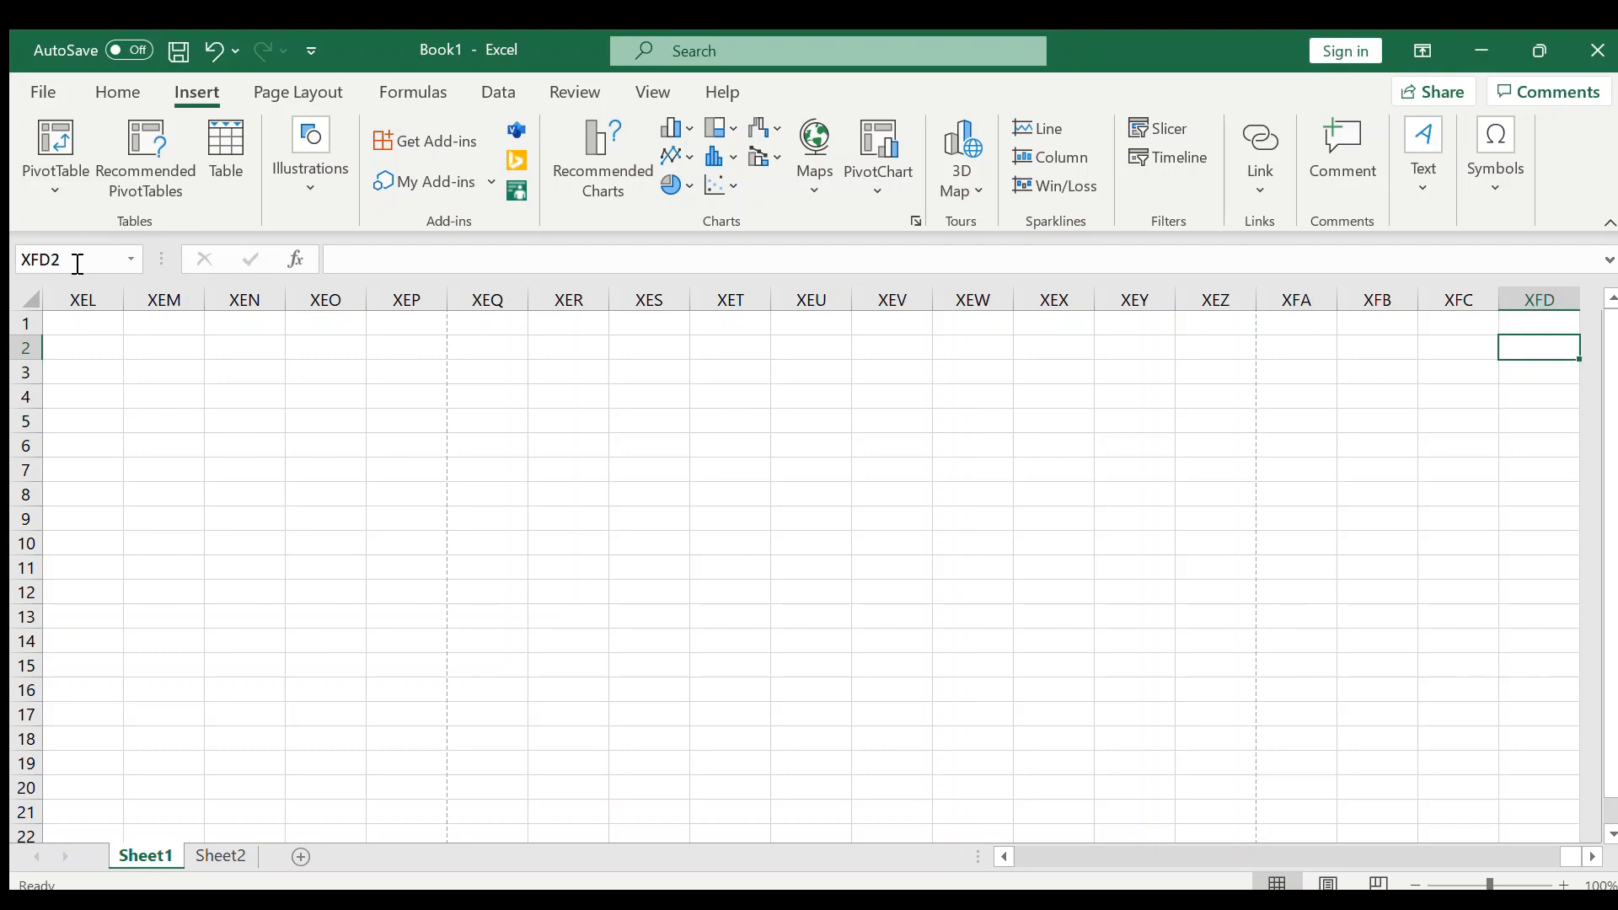
key(Home)
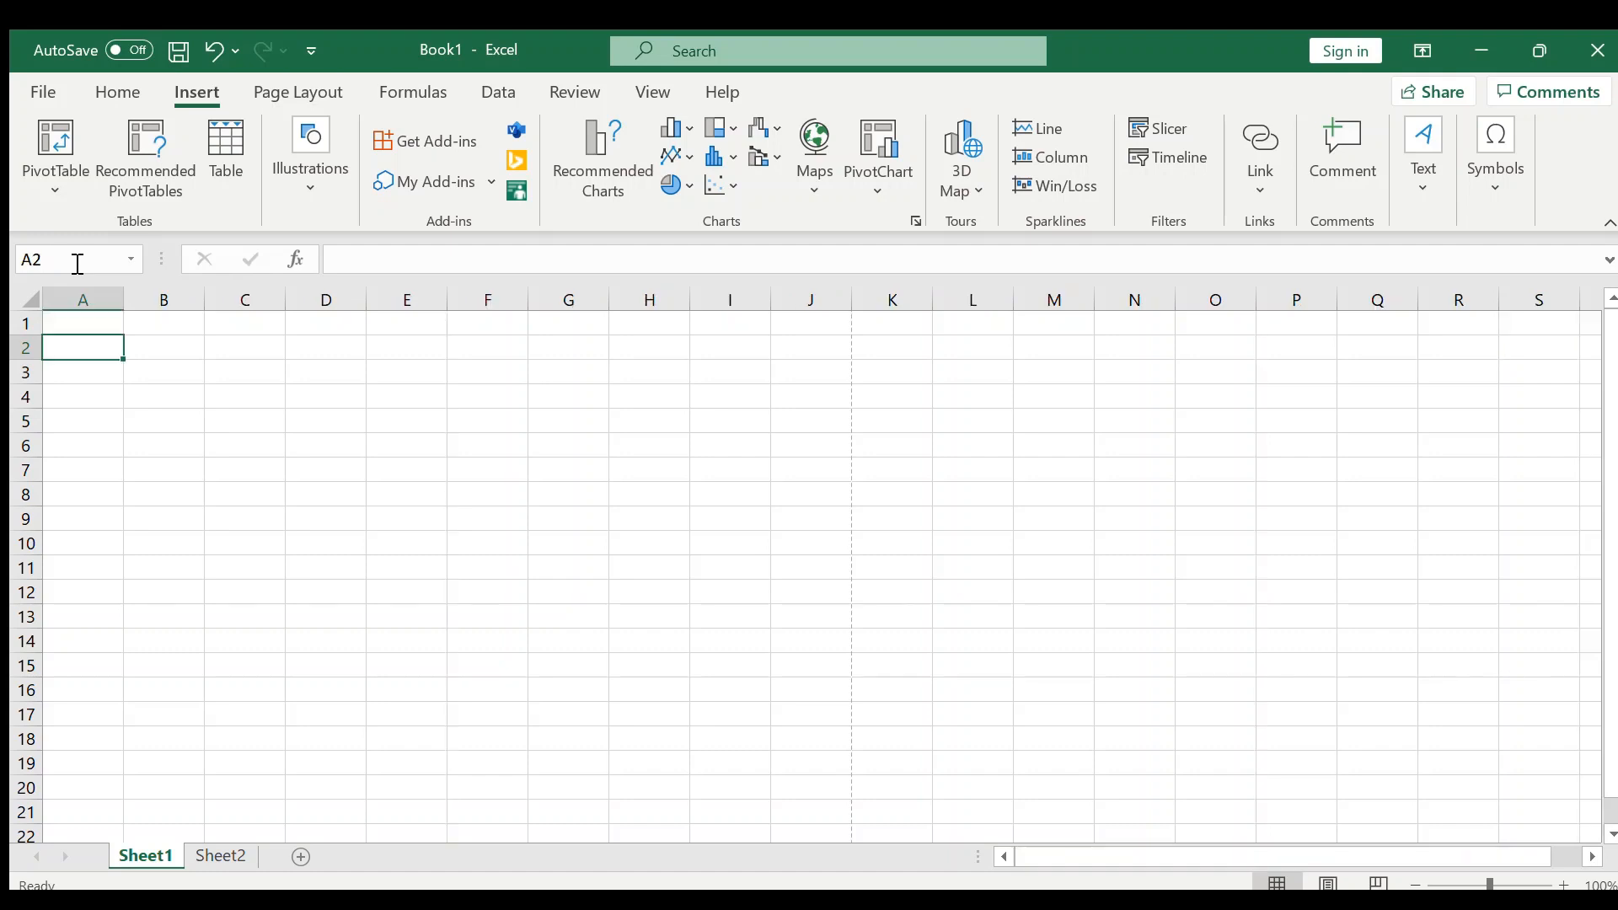
key(ctrl+Down)
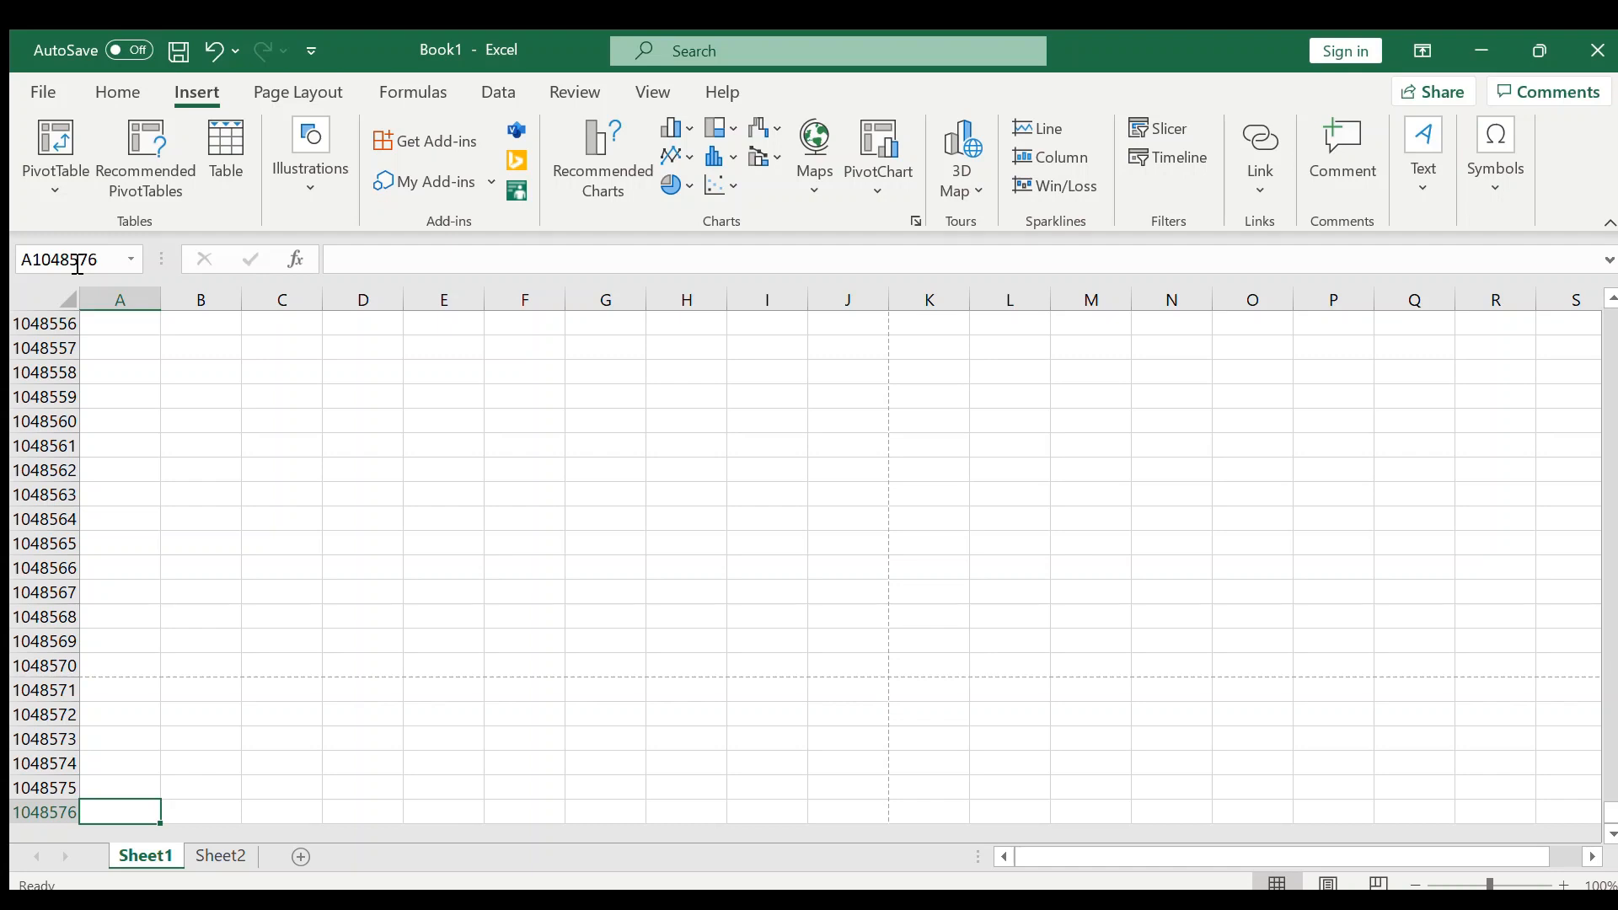
key(ctrl+Up)
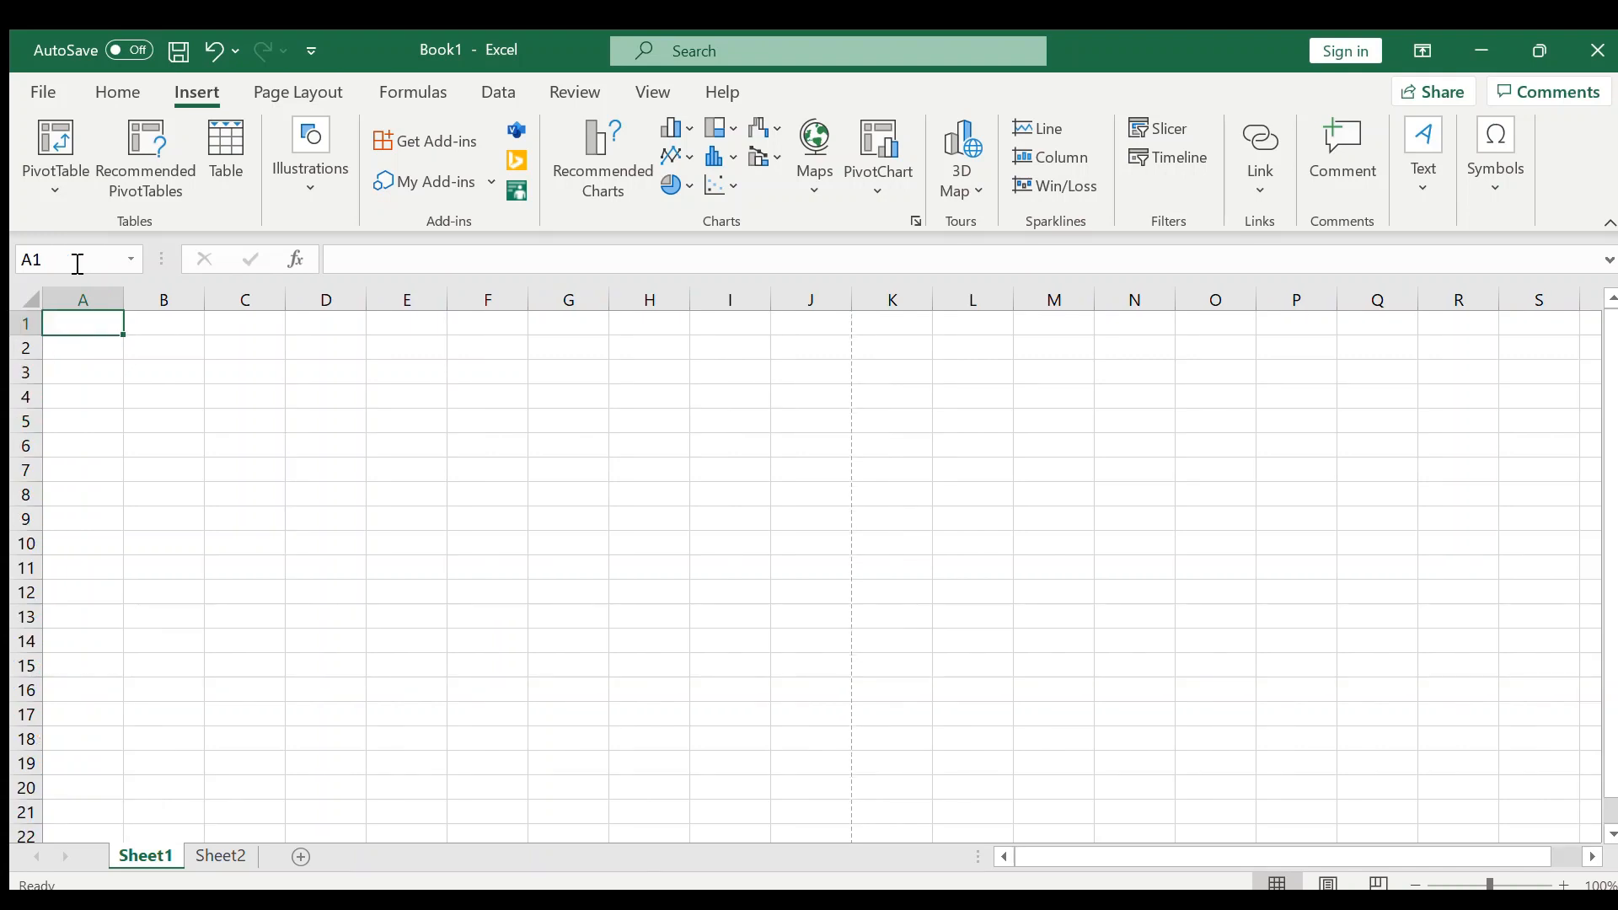
key(Right)
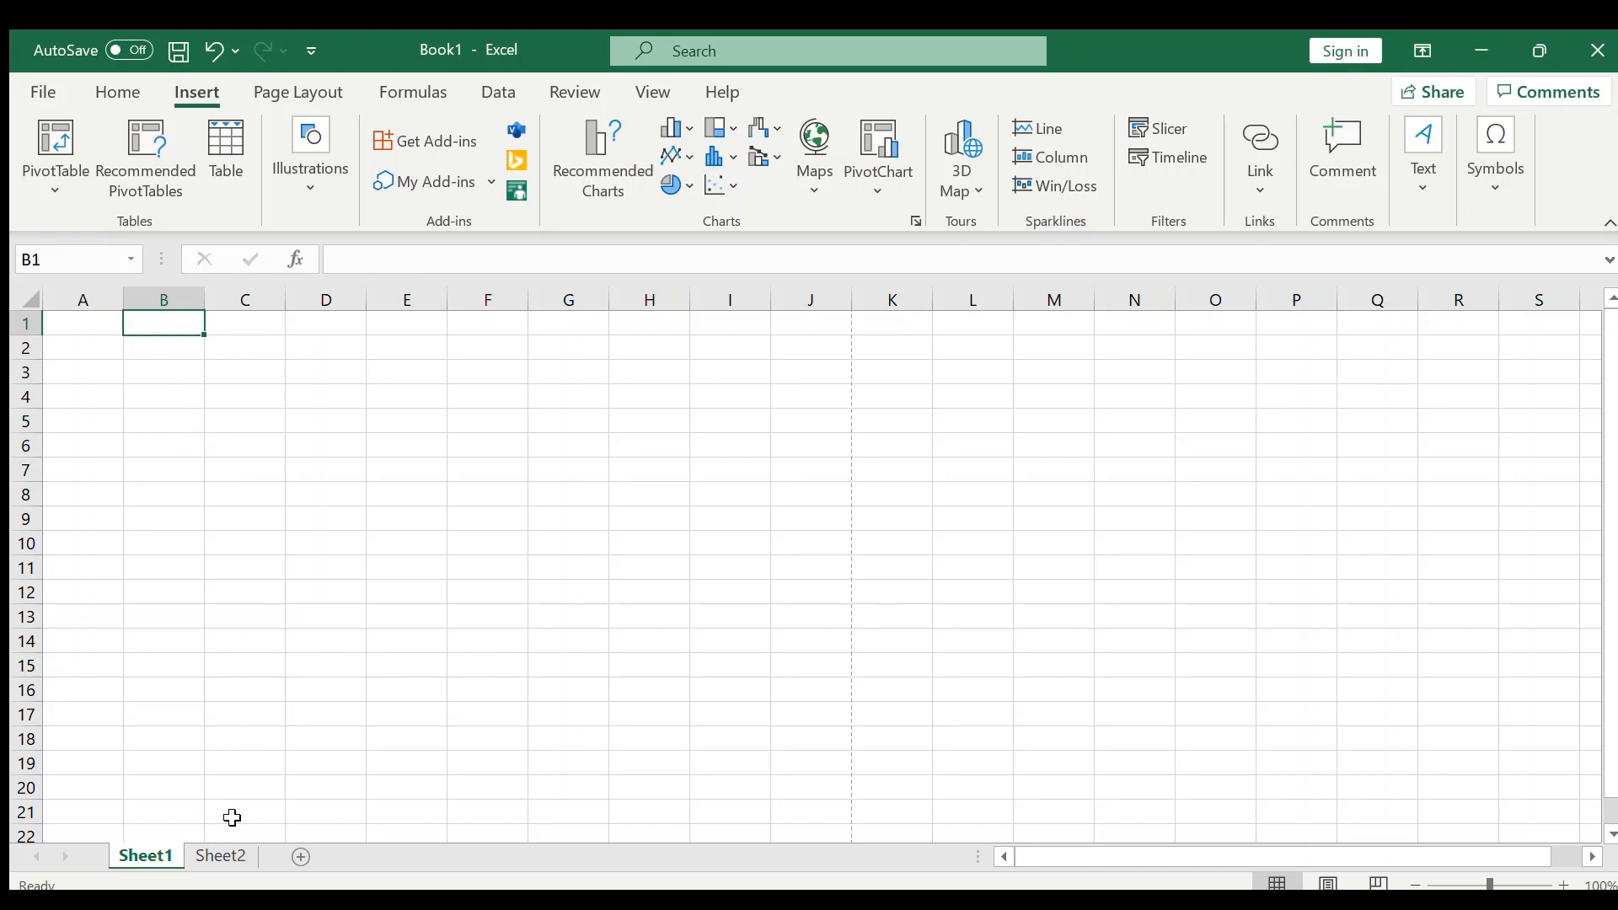
Step: Add three new worksheets to the workbook, moving the first new one to just after Sheet2
click(300, 855)
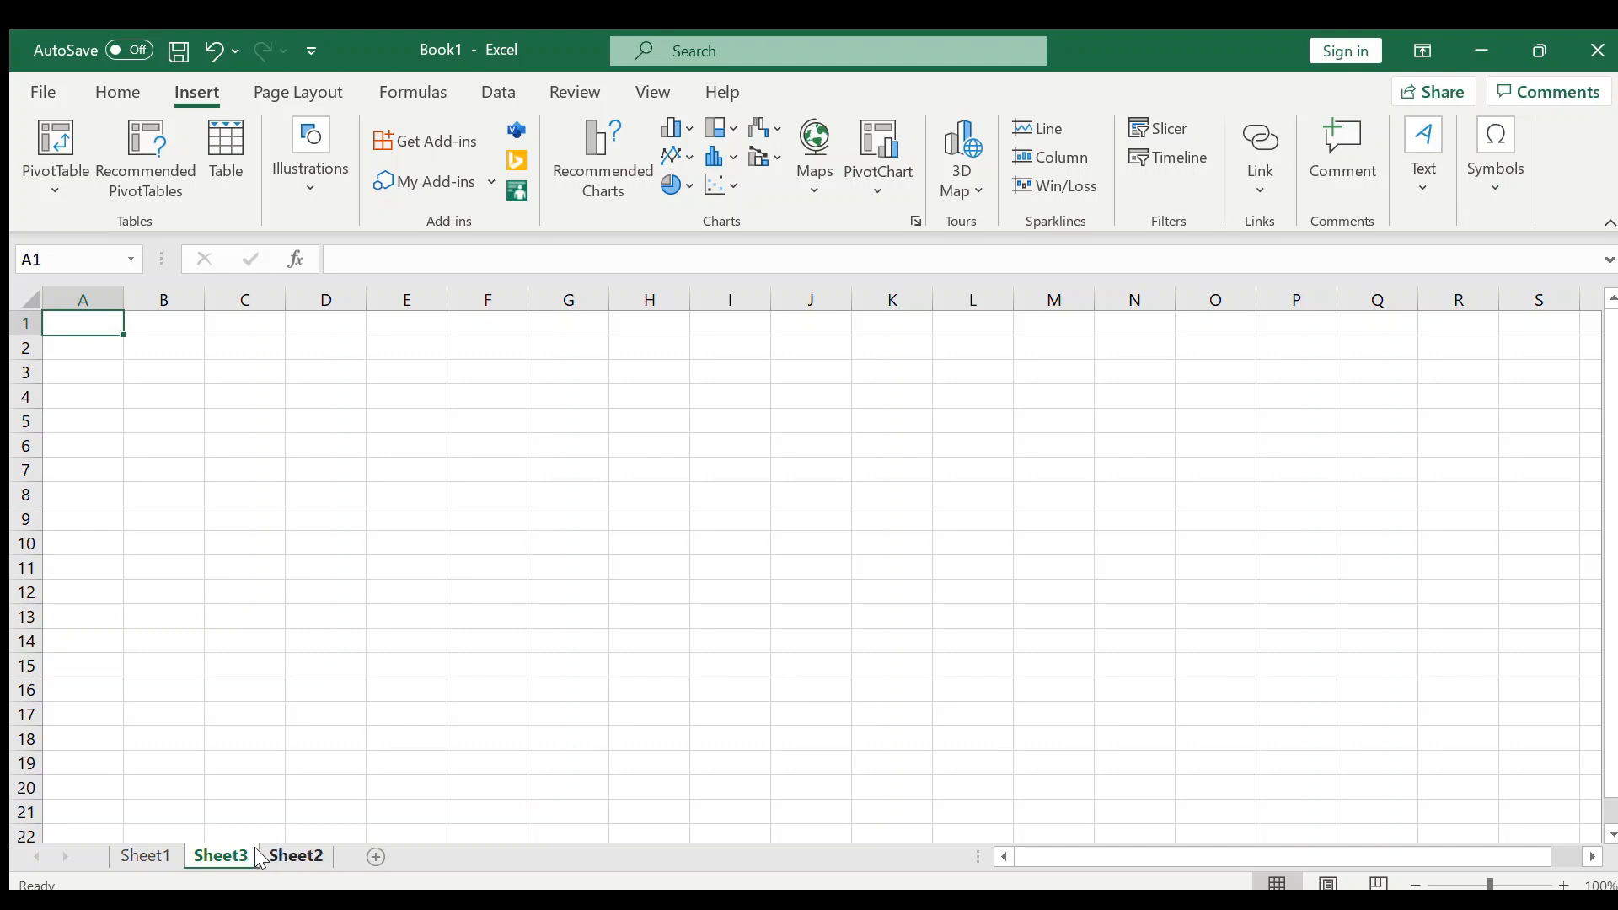
drag(210, 849, 346, 830)
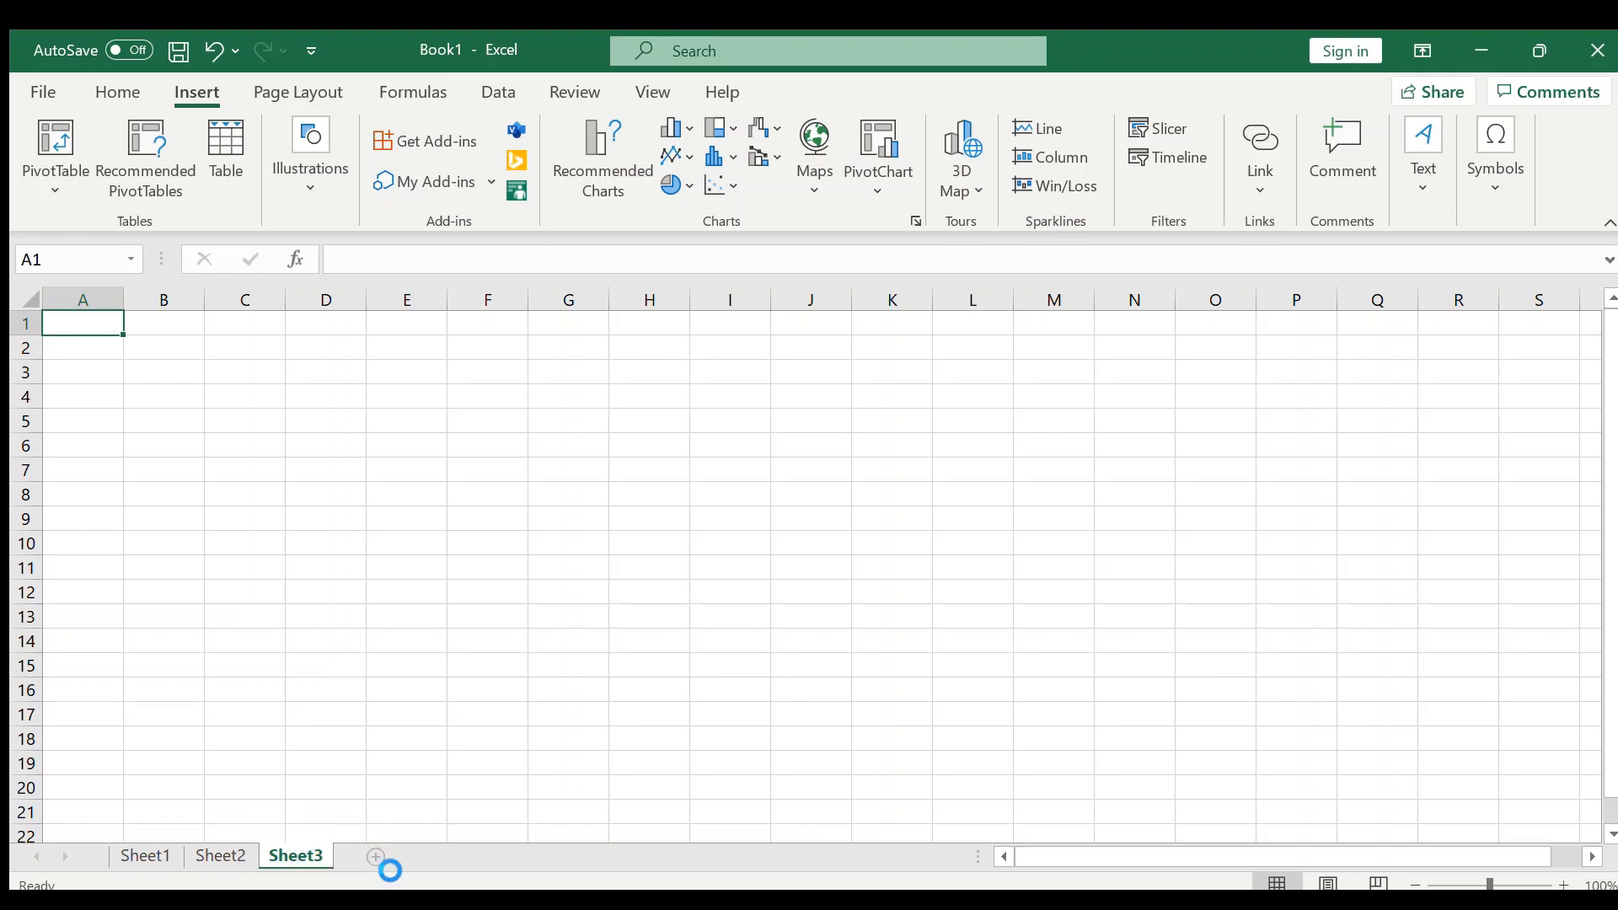
click(375, 856)
click(447, 852)
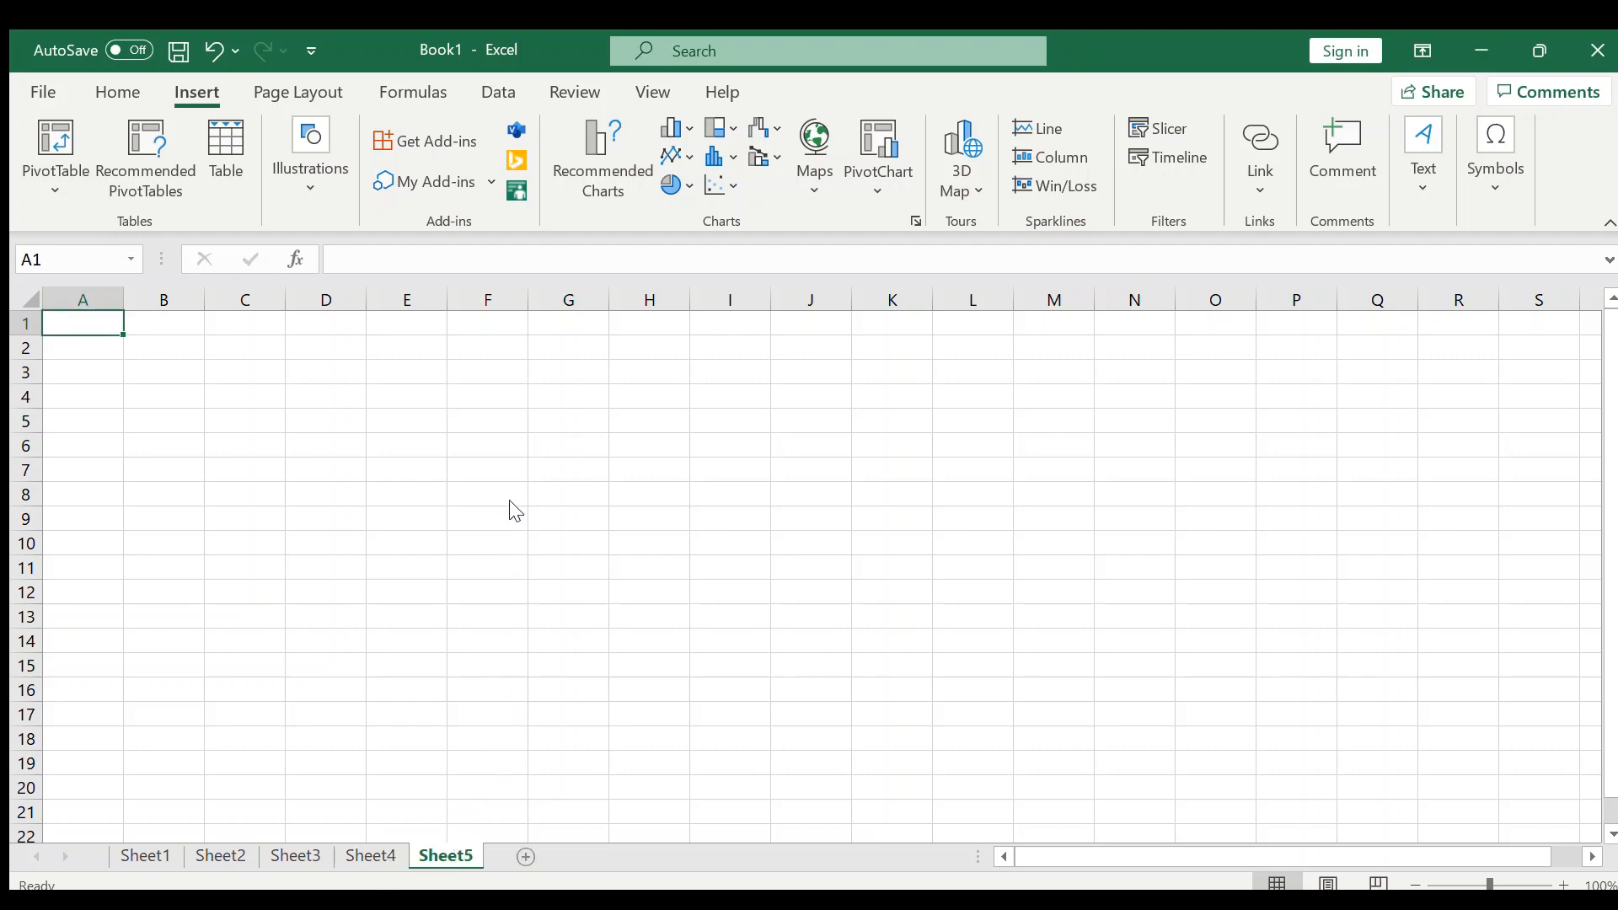
key(alt+o)
key(h)
key(r)
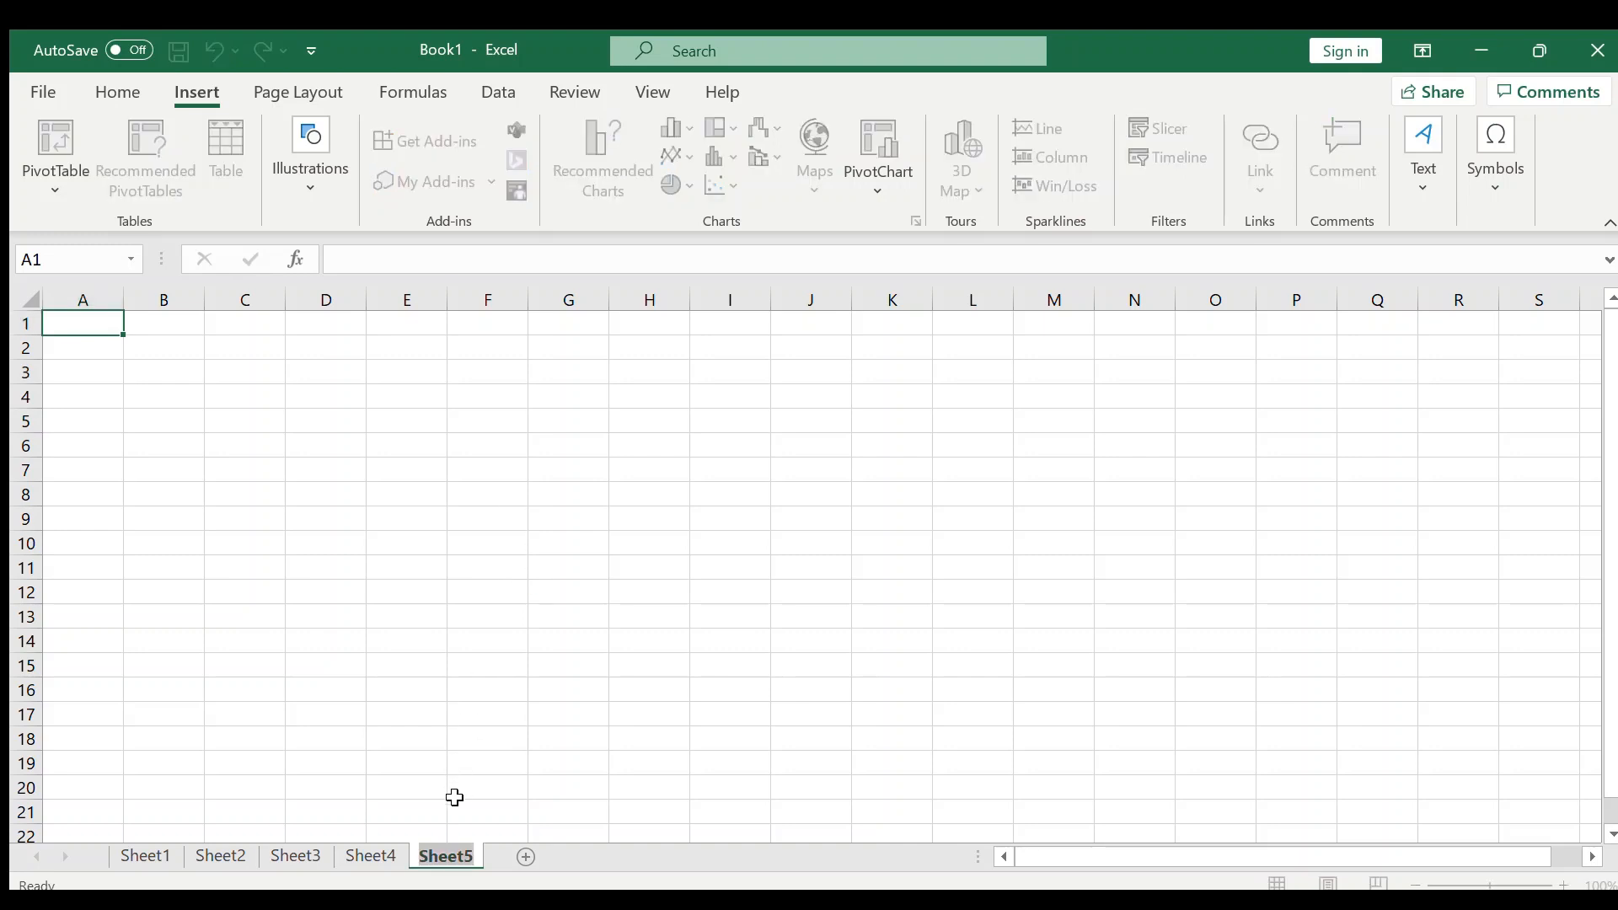
click(437, 863)
click(382, 861)
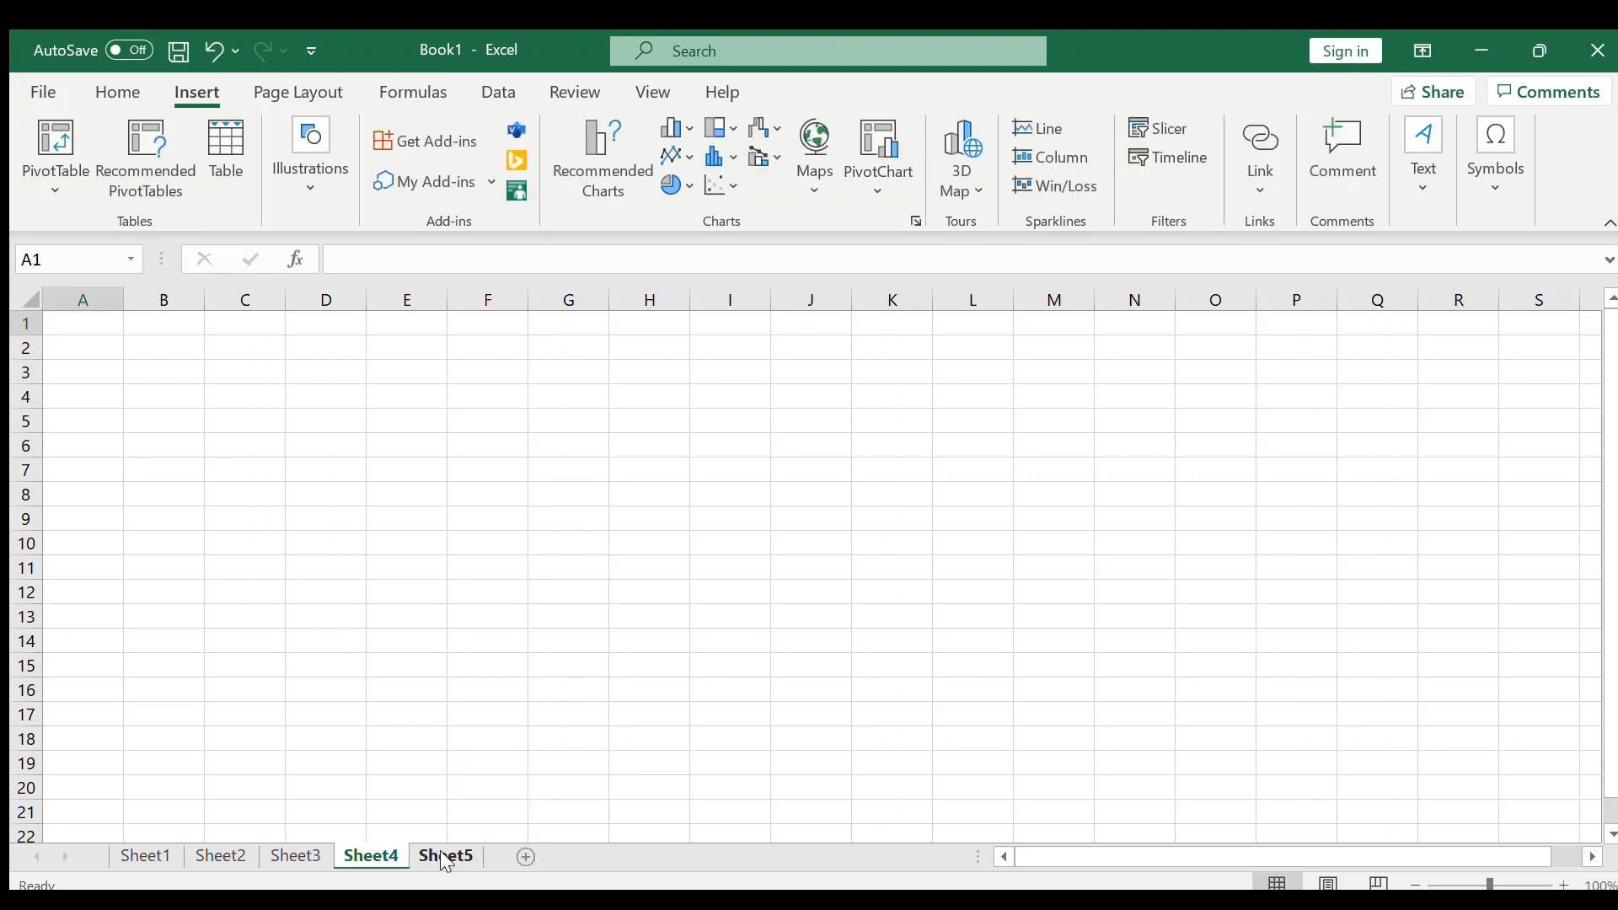
Step: Delete the added worksheets Sheet5, Sheet4 and Sheet3, keeping only Sheet1 and Sheet2
click(446, 858)
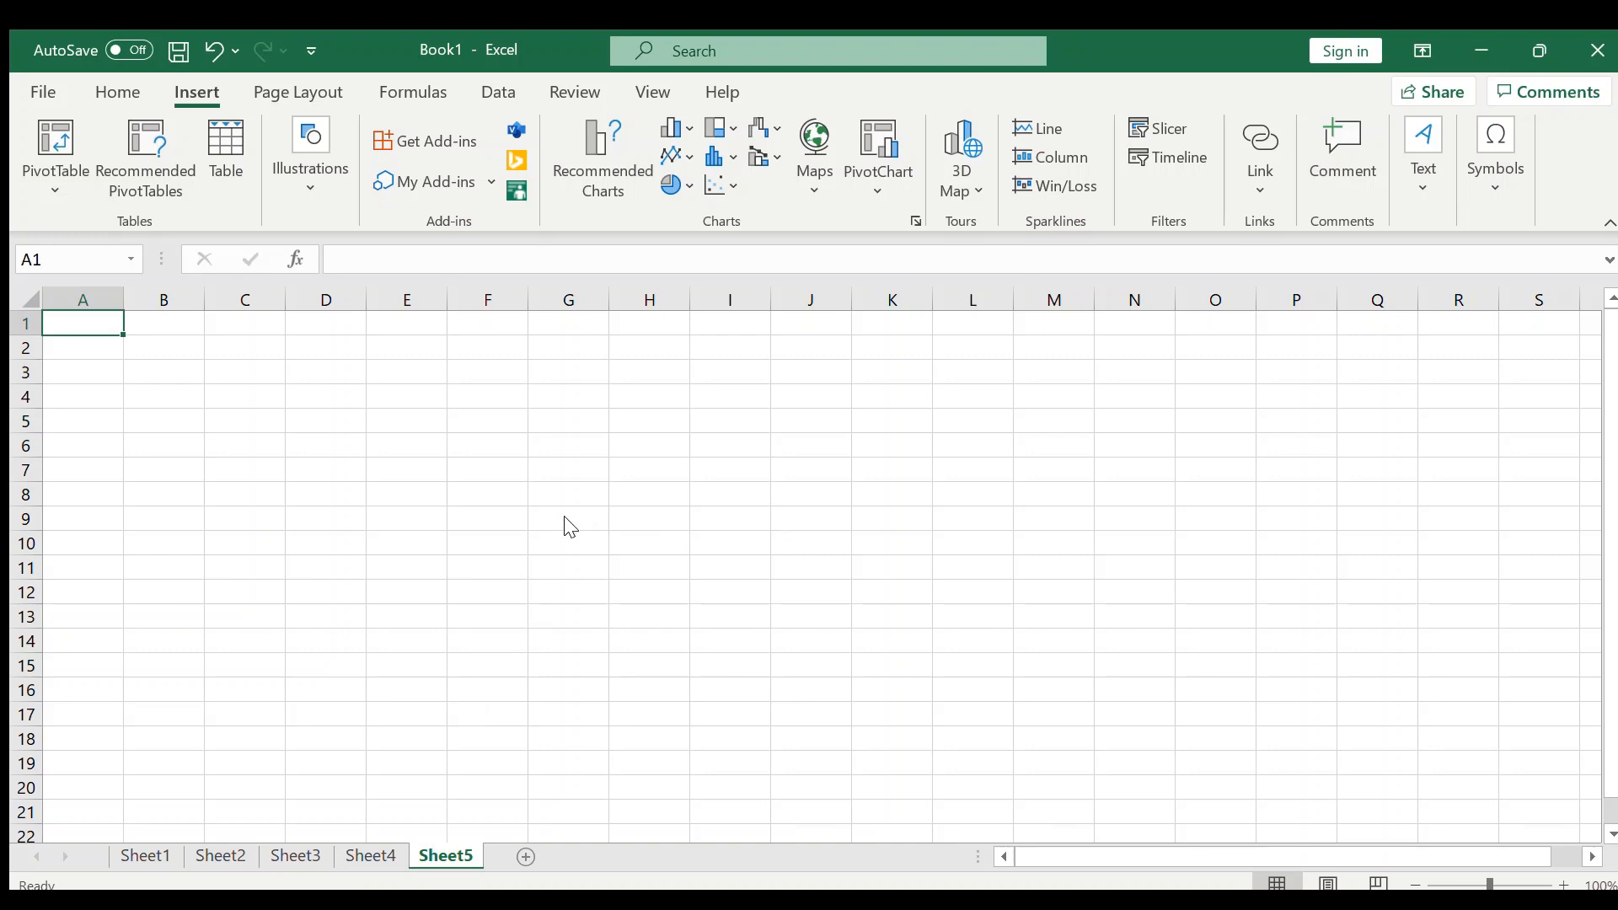
click(547, 537)
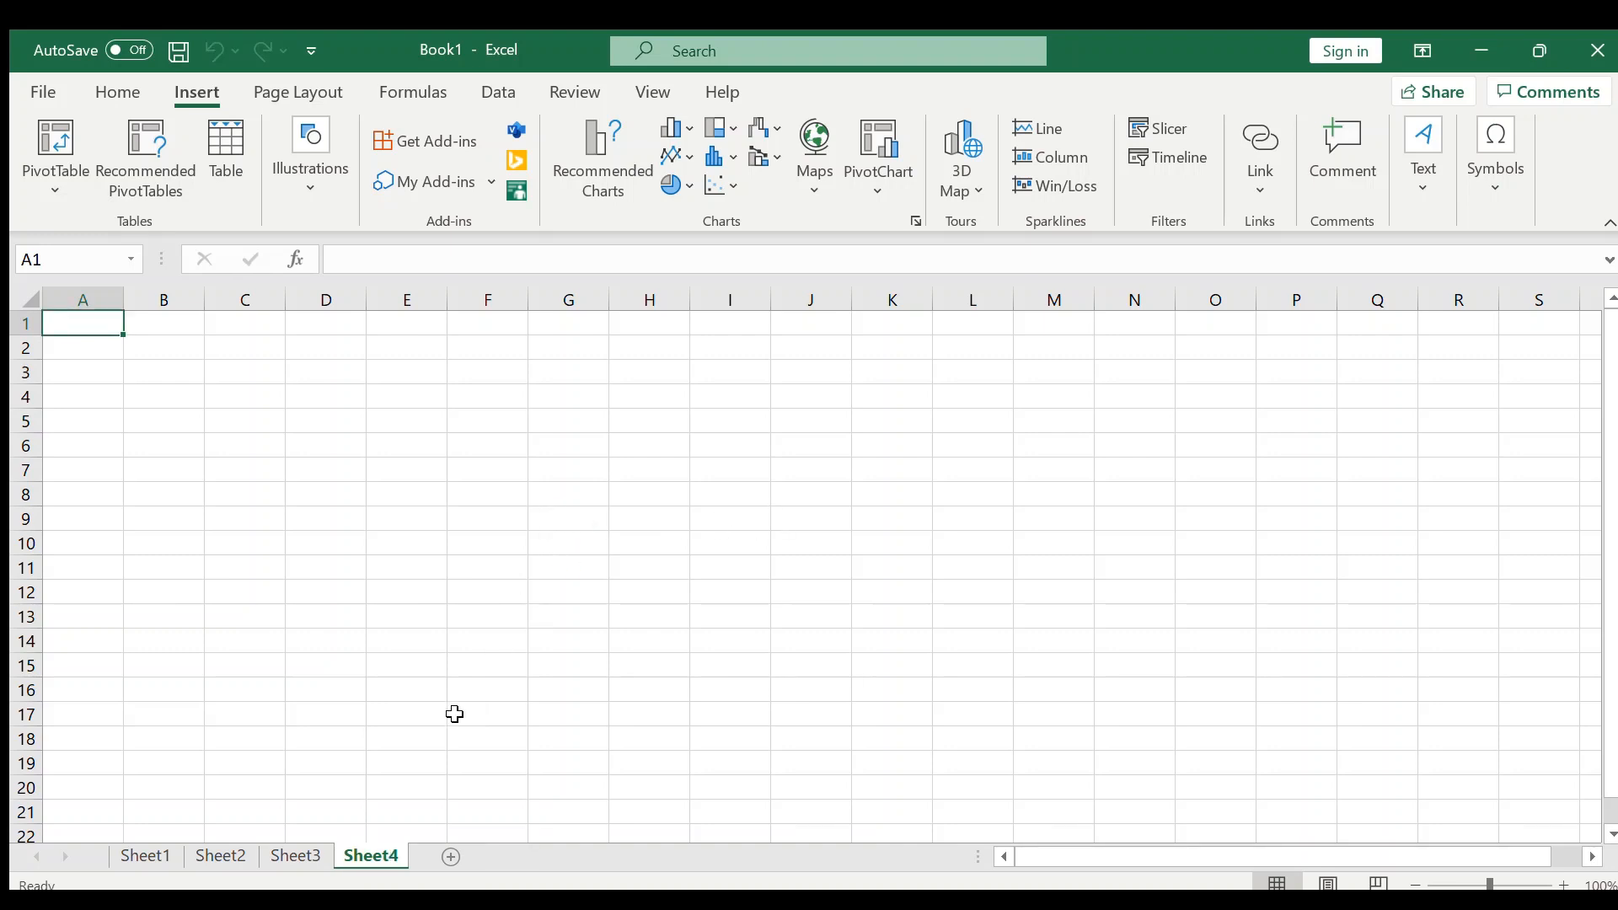
right_click(365, 845)
click(452, 524)
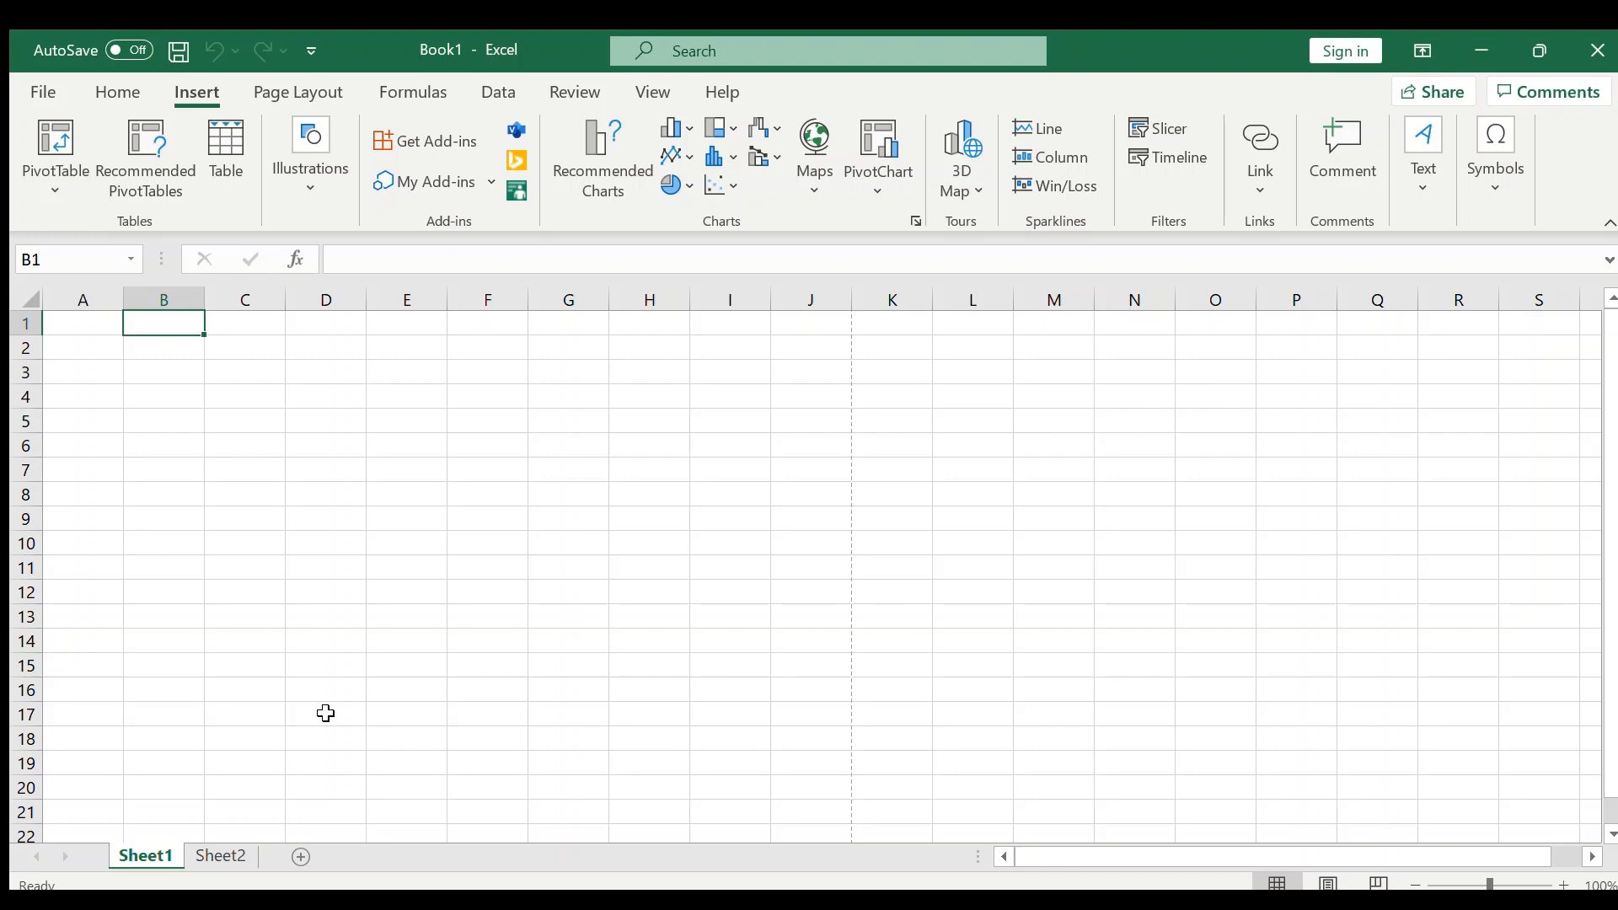
Step: Enter a sample first name in cell B2 of Sheet1
click(118, 92)
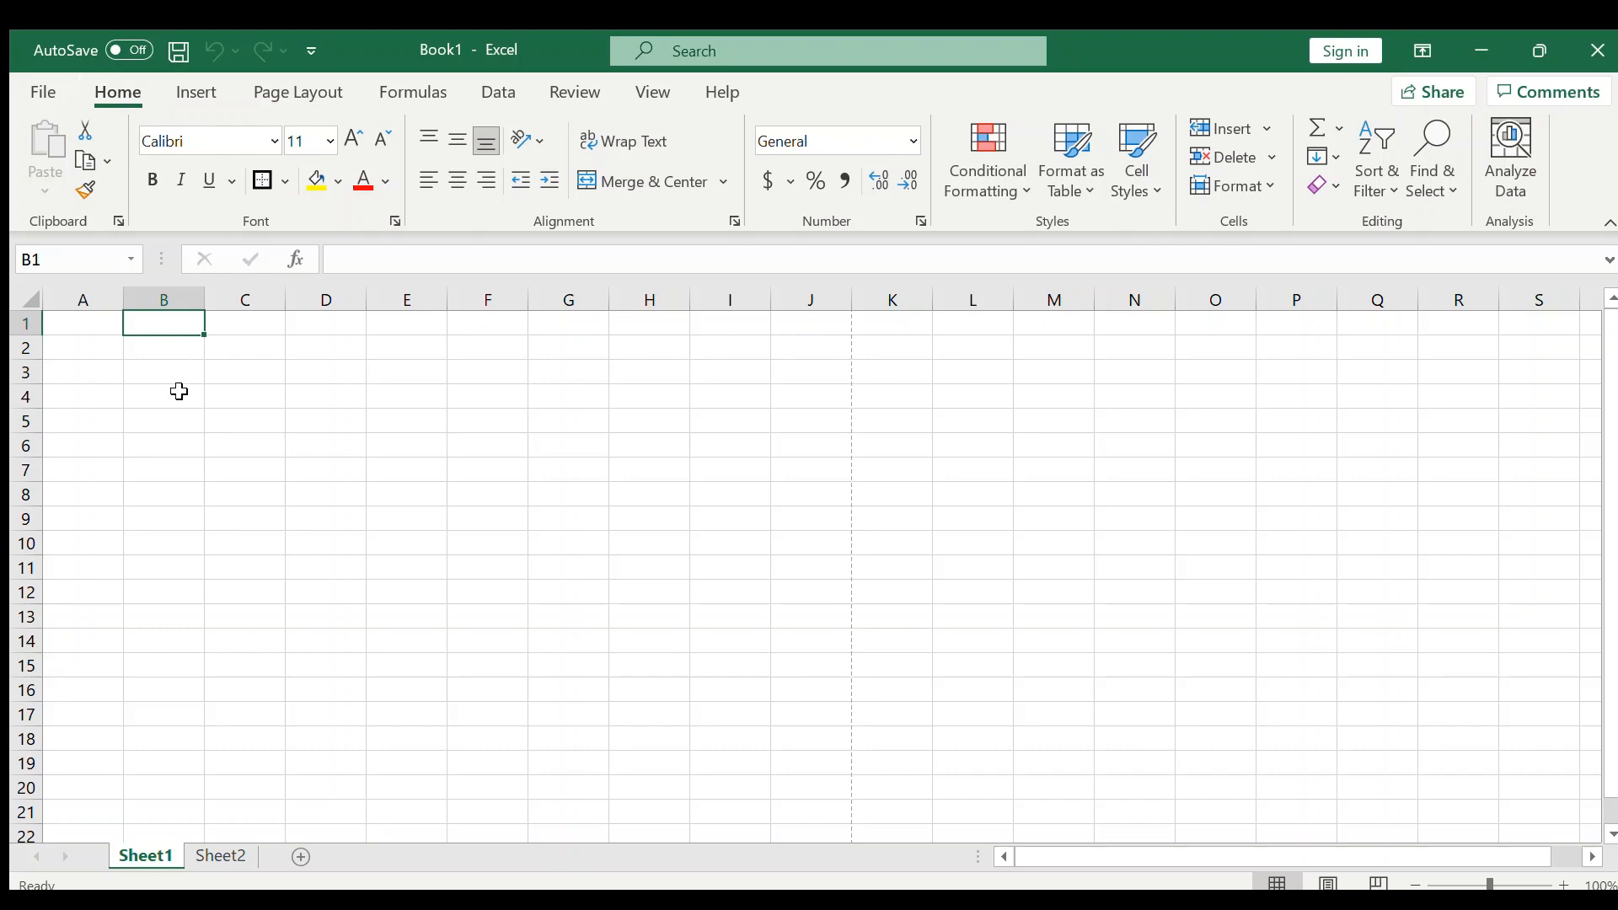
key(Down)
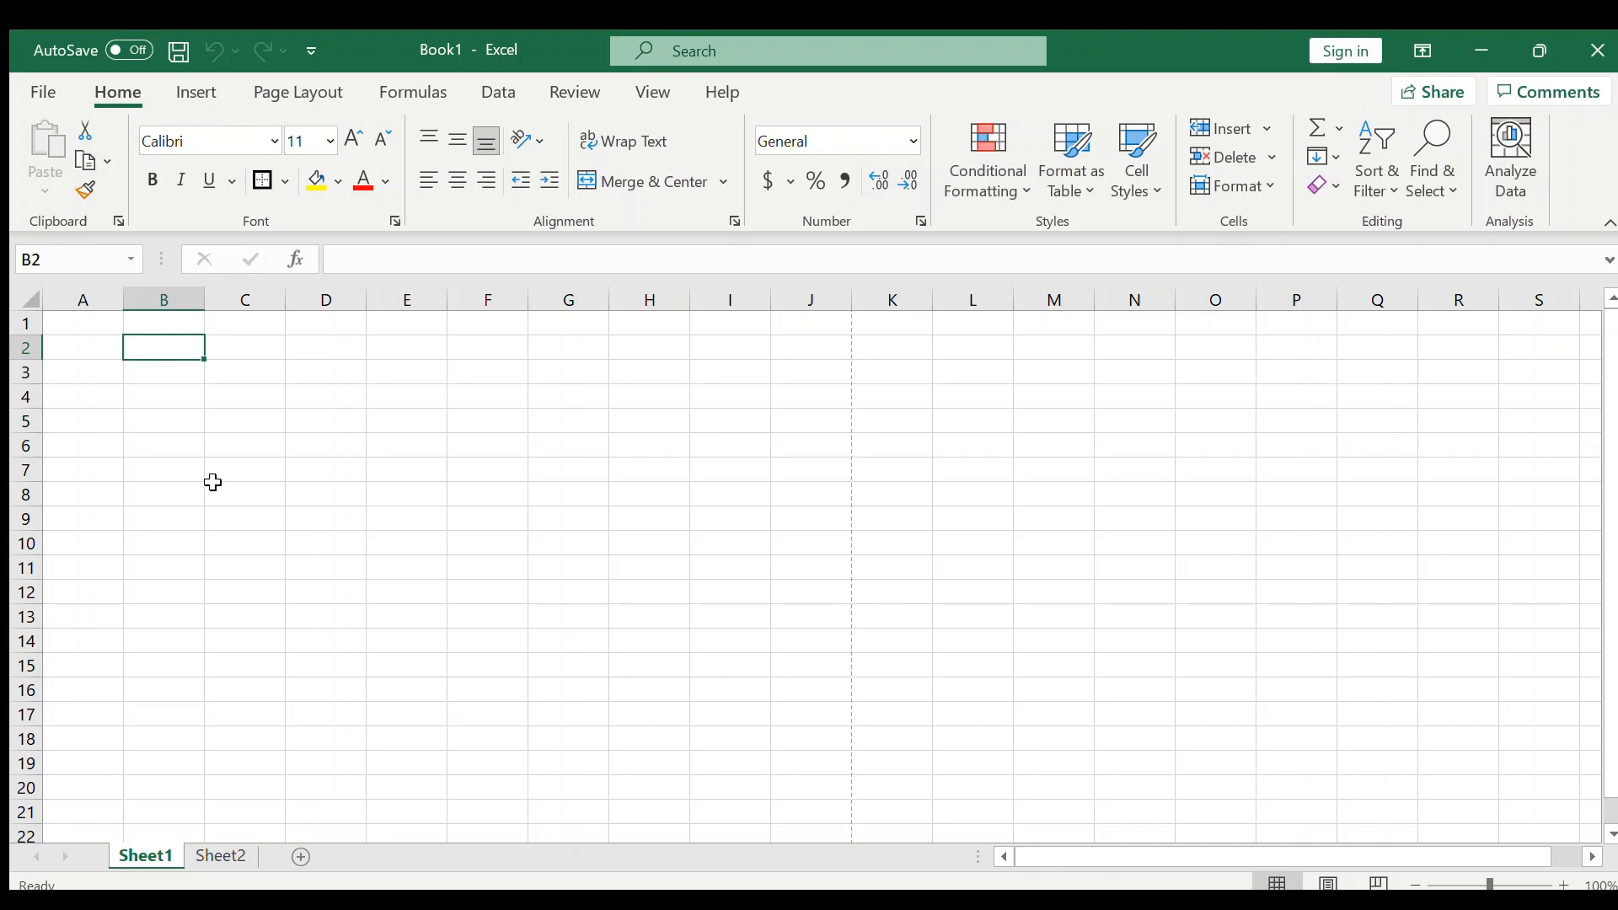
text(Ram)
key(Return)
Step: Copy the name in cell B2 and paste it into cell E2
key(Up)
click(105, 171)
click(386, 347)
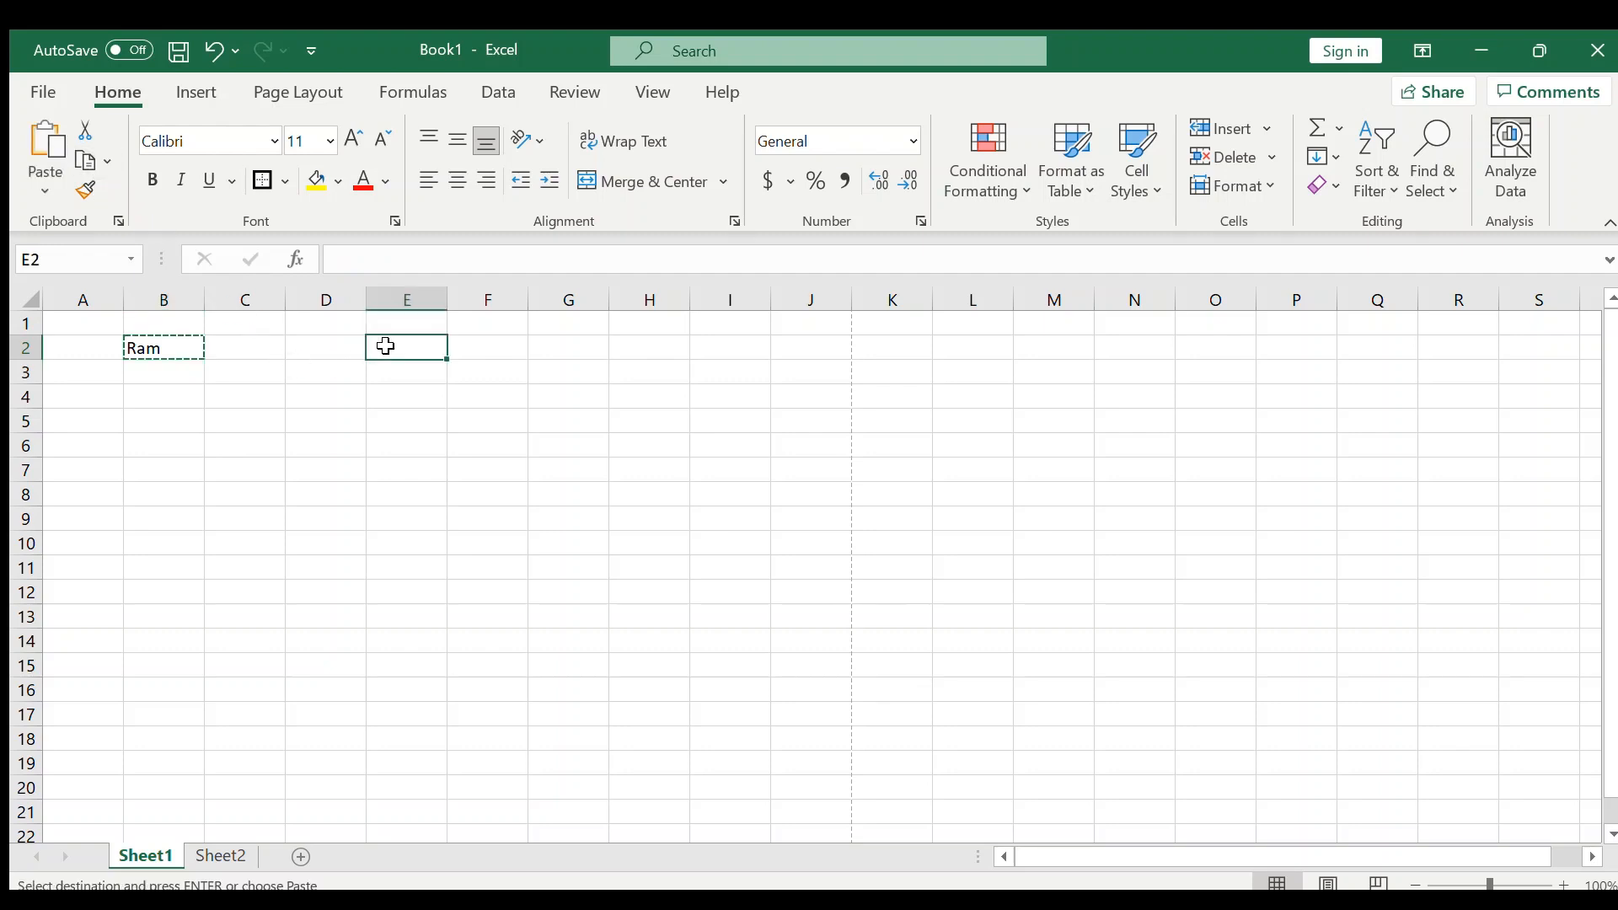
click(45, 151)
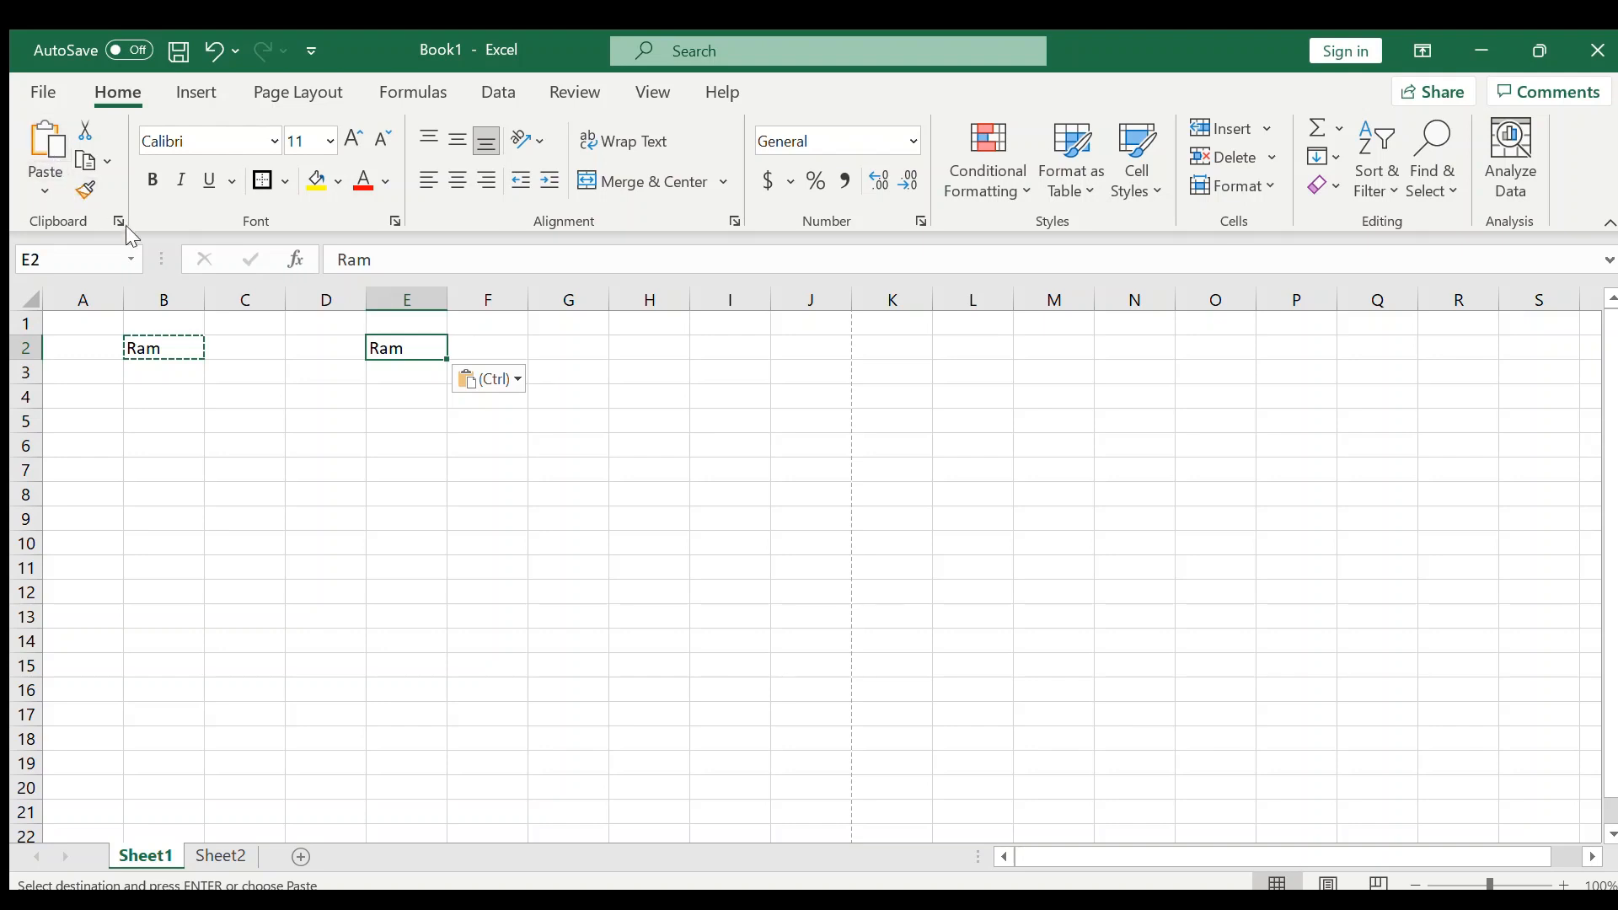
Step: Fill cell E2 with yellow and apply its formatting to cell B2 with Format Painter
click(326, 197)
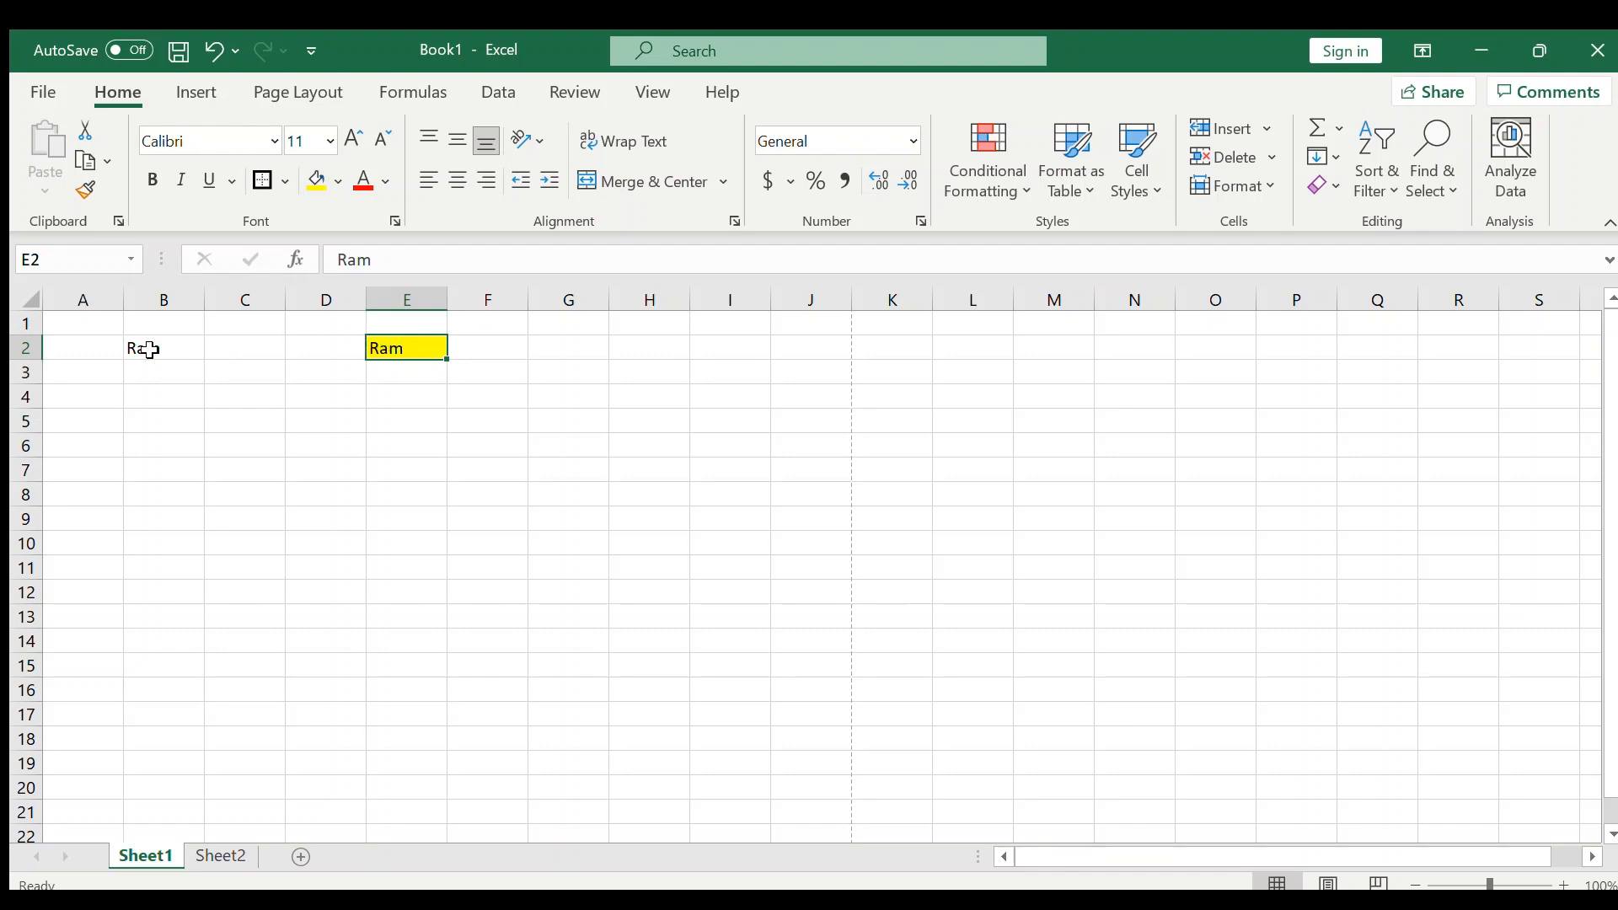
click(85, 192)
click(179, 352)
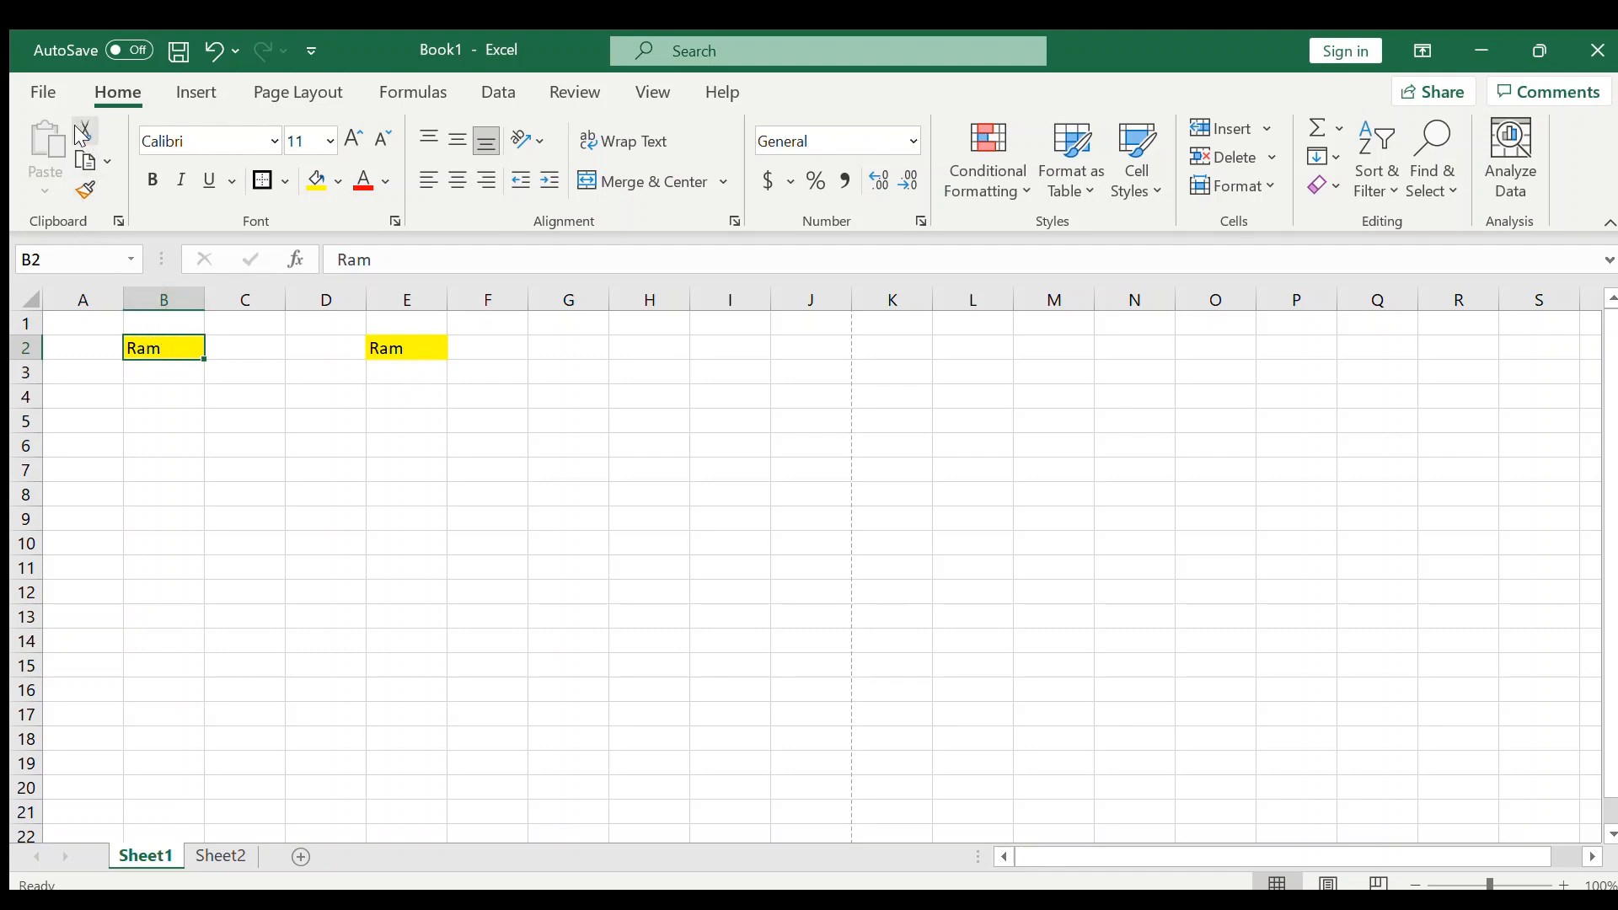
Step: Move the contents of cell B2 to cell G2 by cutting and pasting, and check B2
click(78, 131)
click(547, 348)
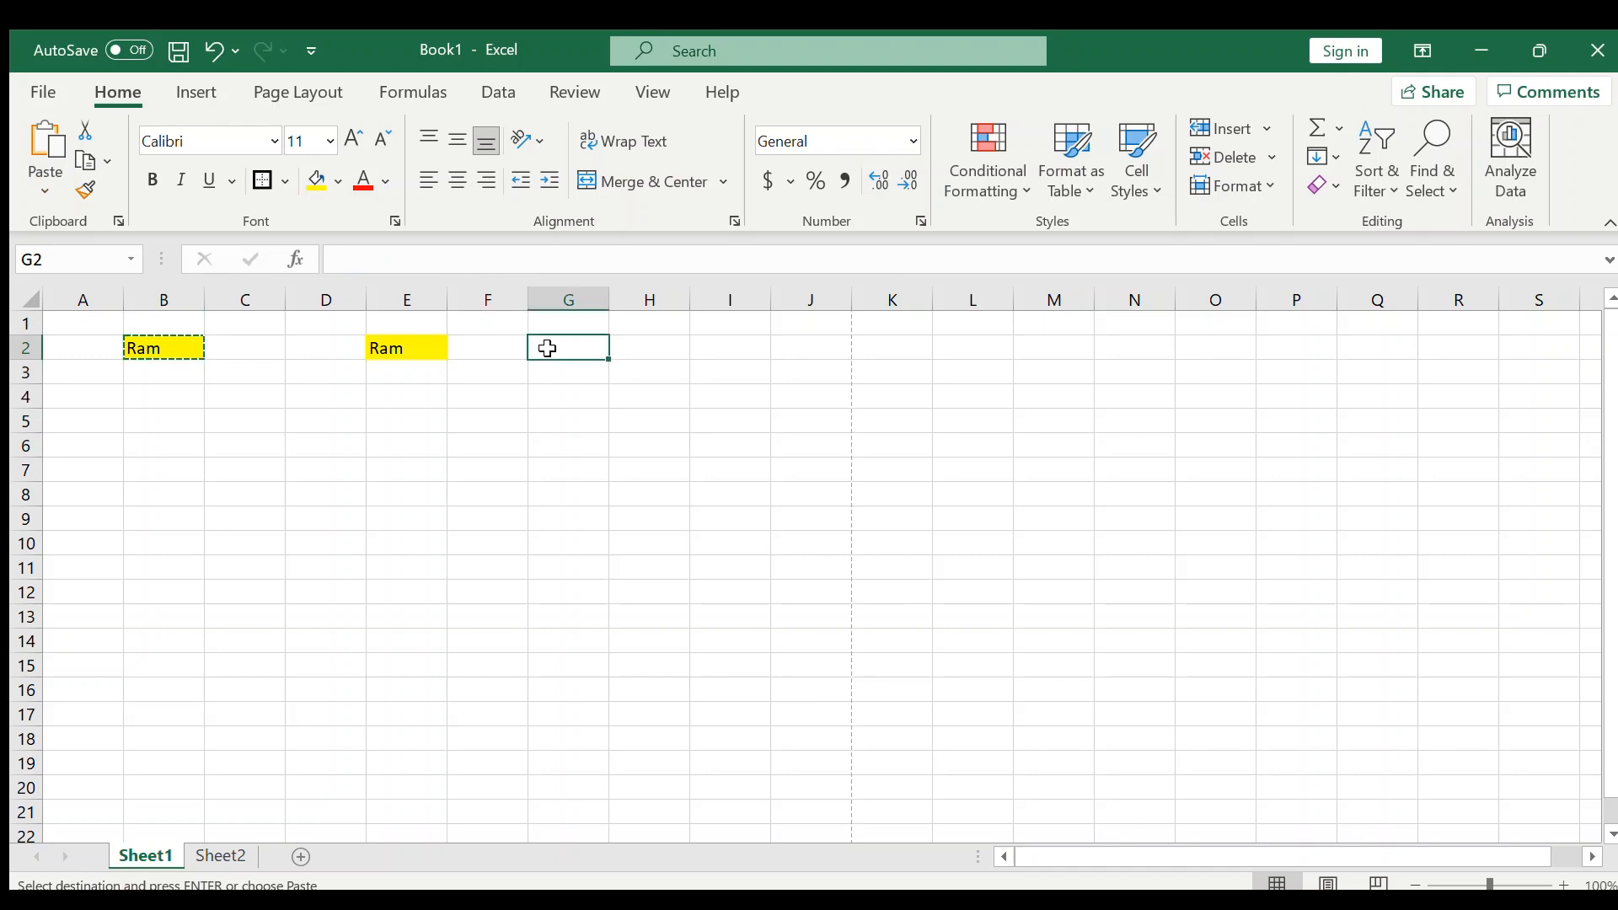
click(35, 142)
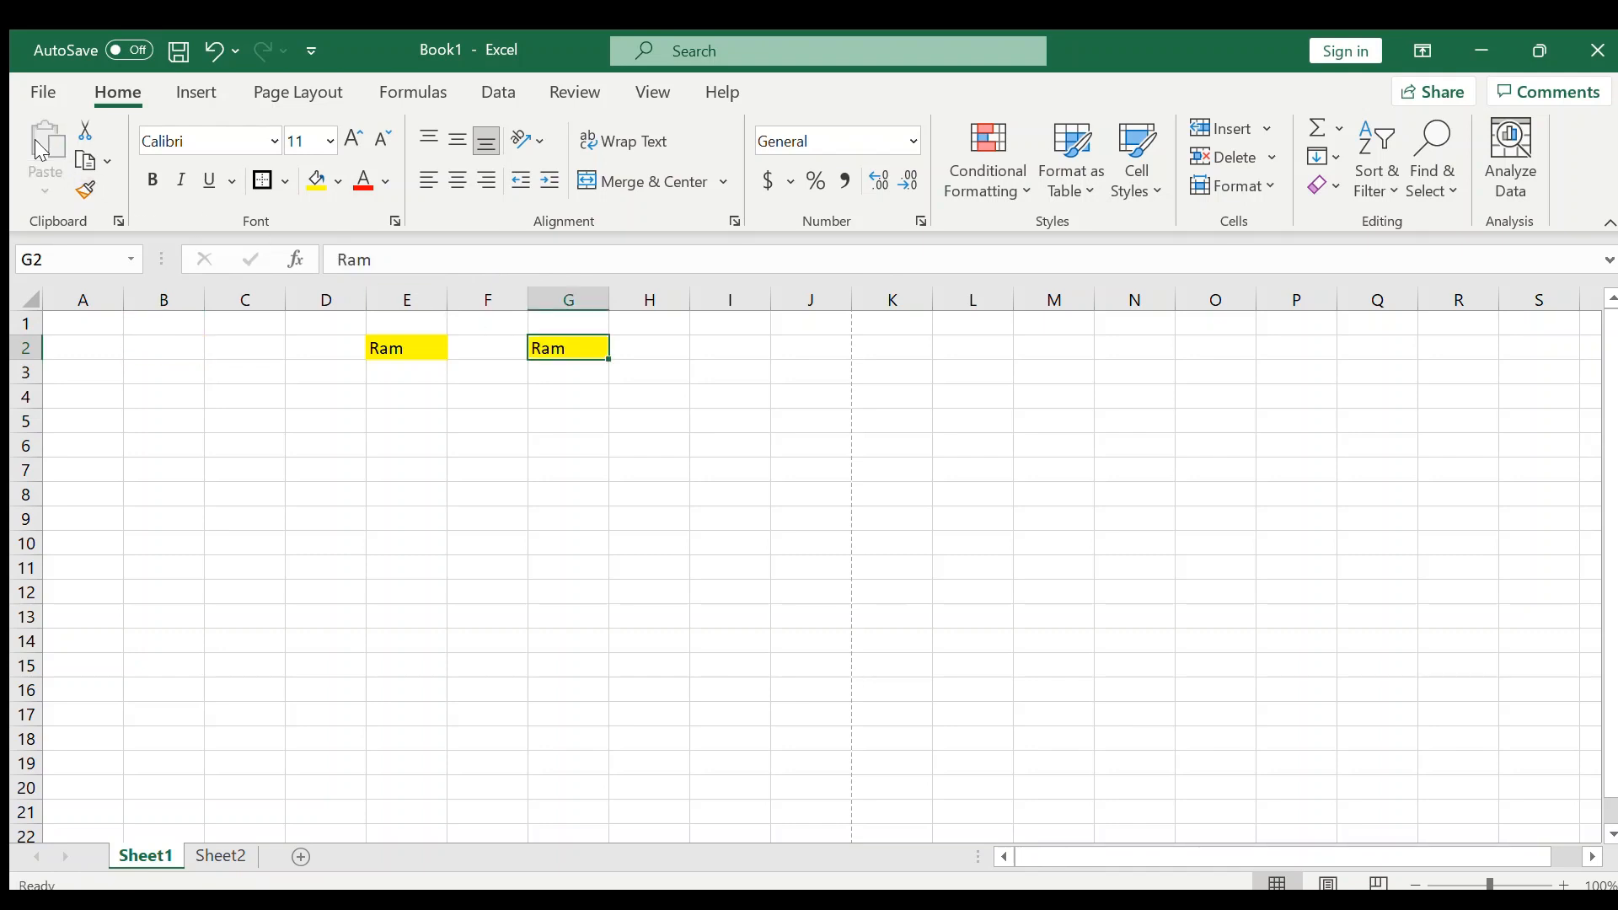
click(152, 354)
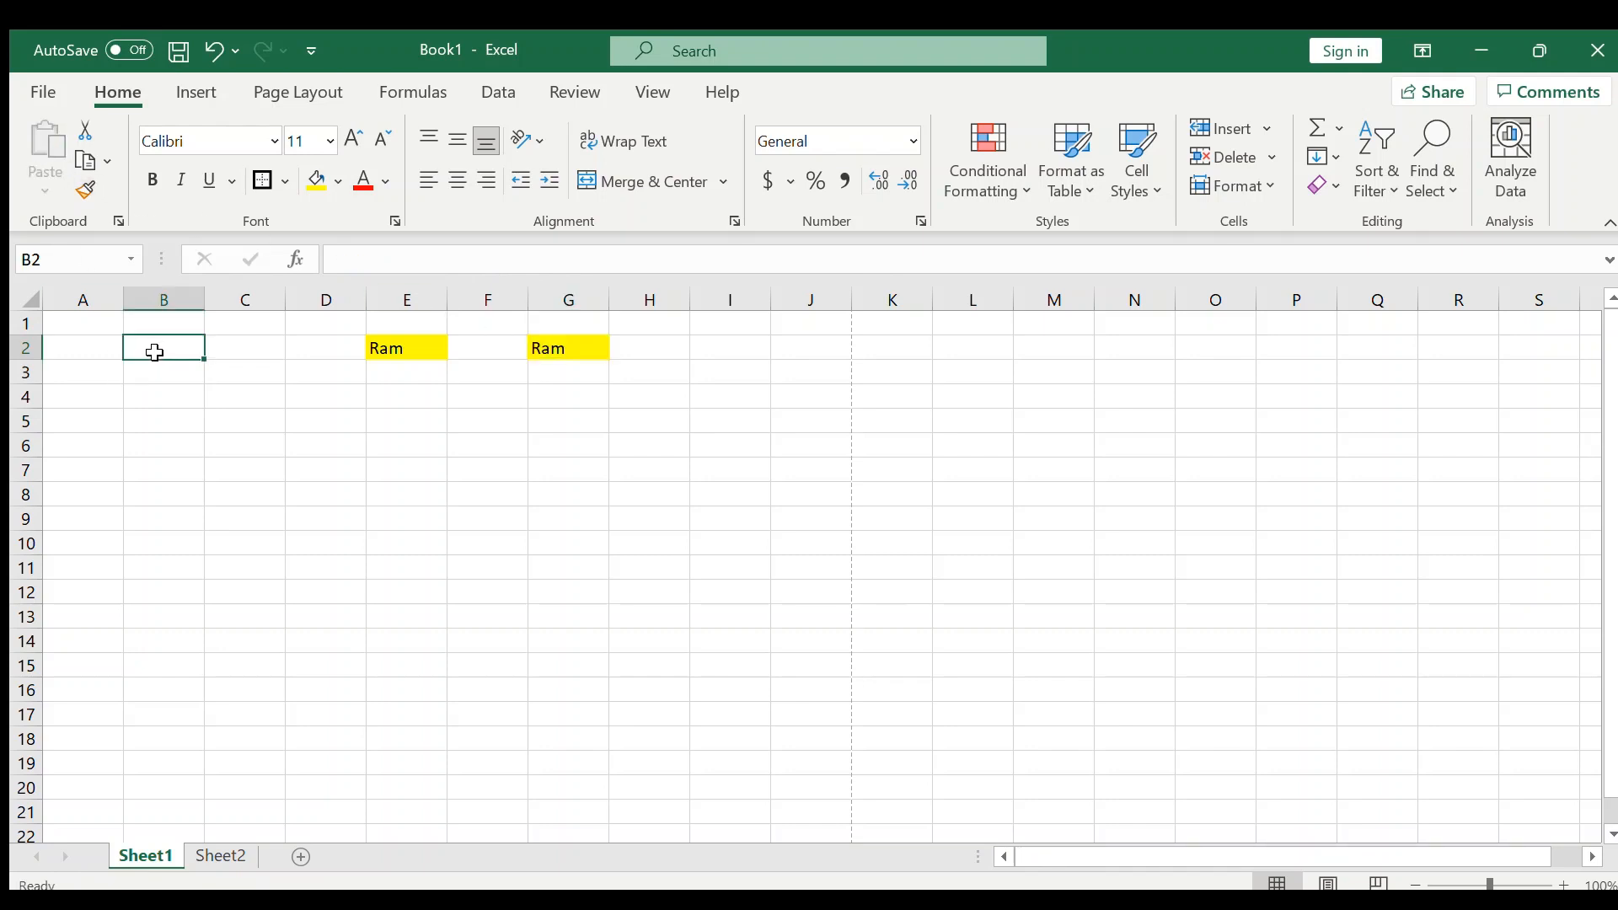
Step: Make the text in cell G2 bold, italic and underlined, and add a border around the cell
click(563, 346)
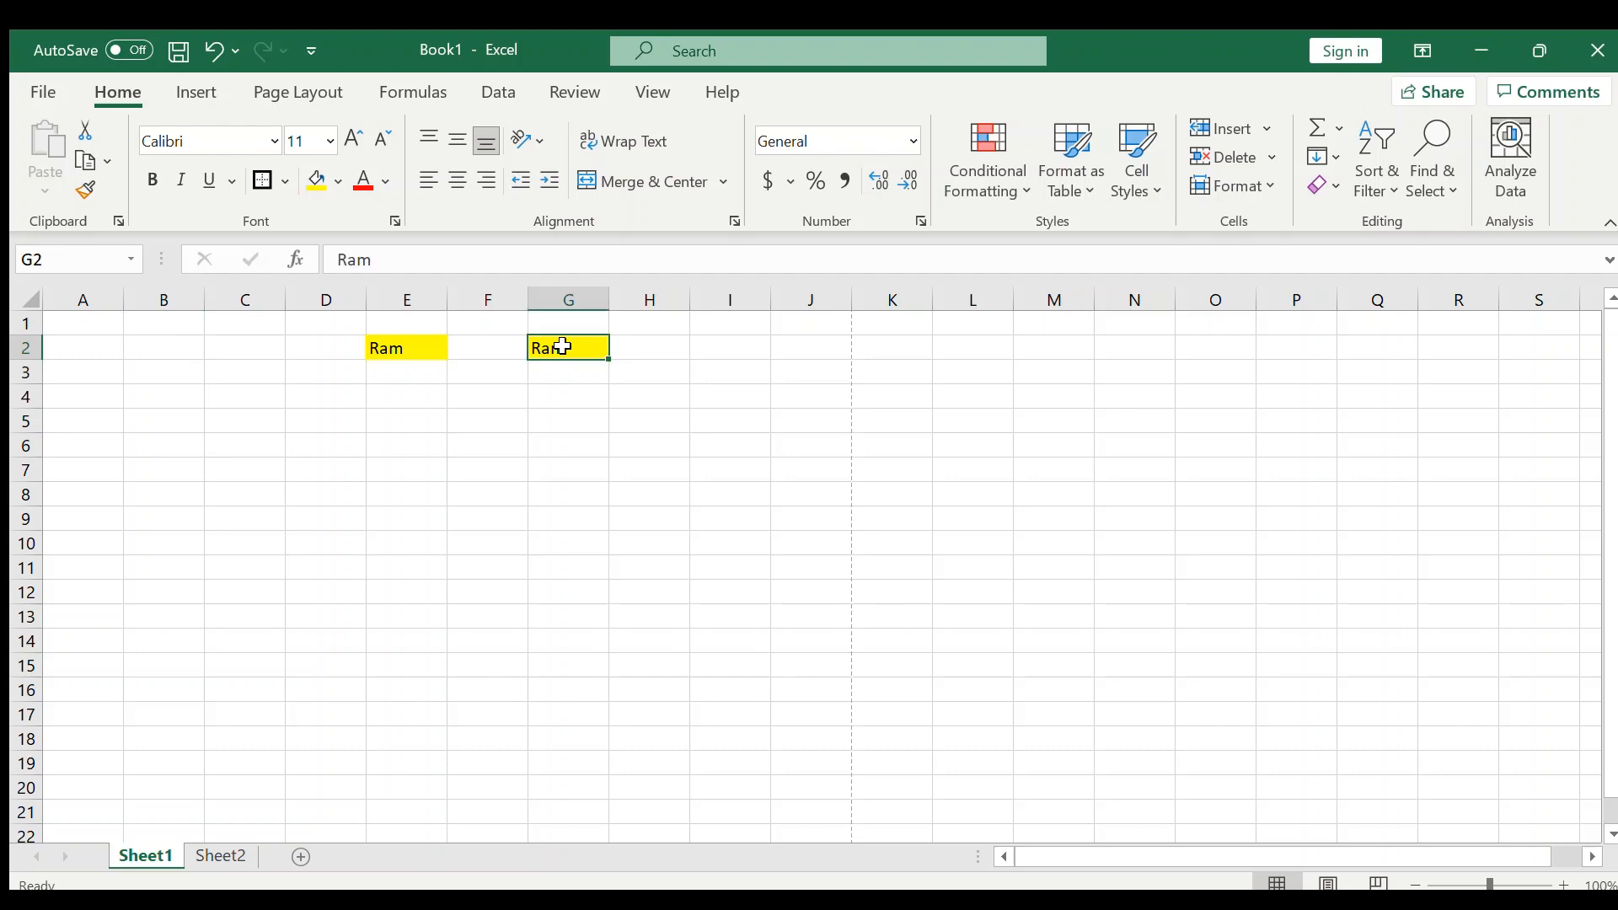
click(151, 179)
click(177, 183)
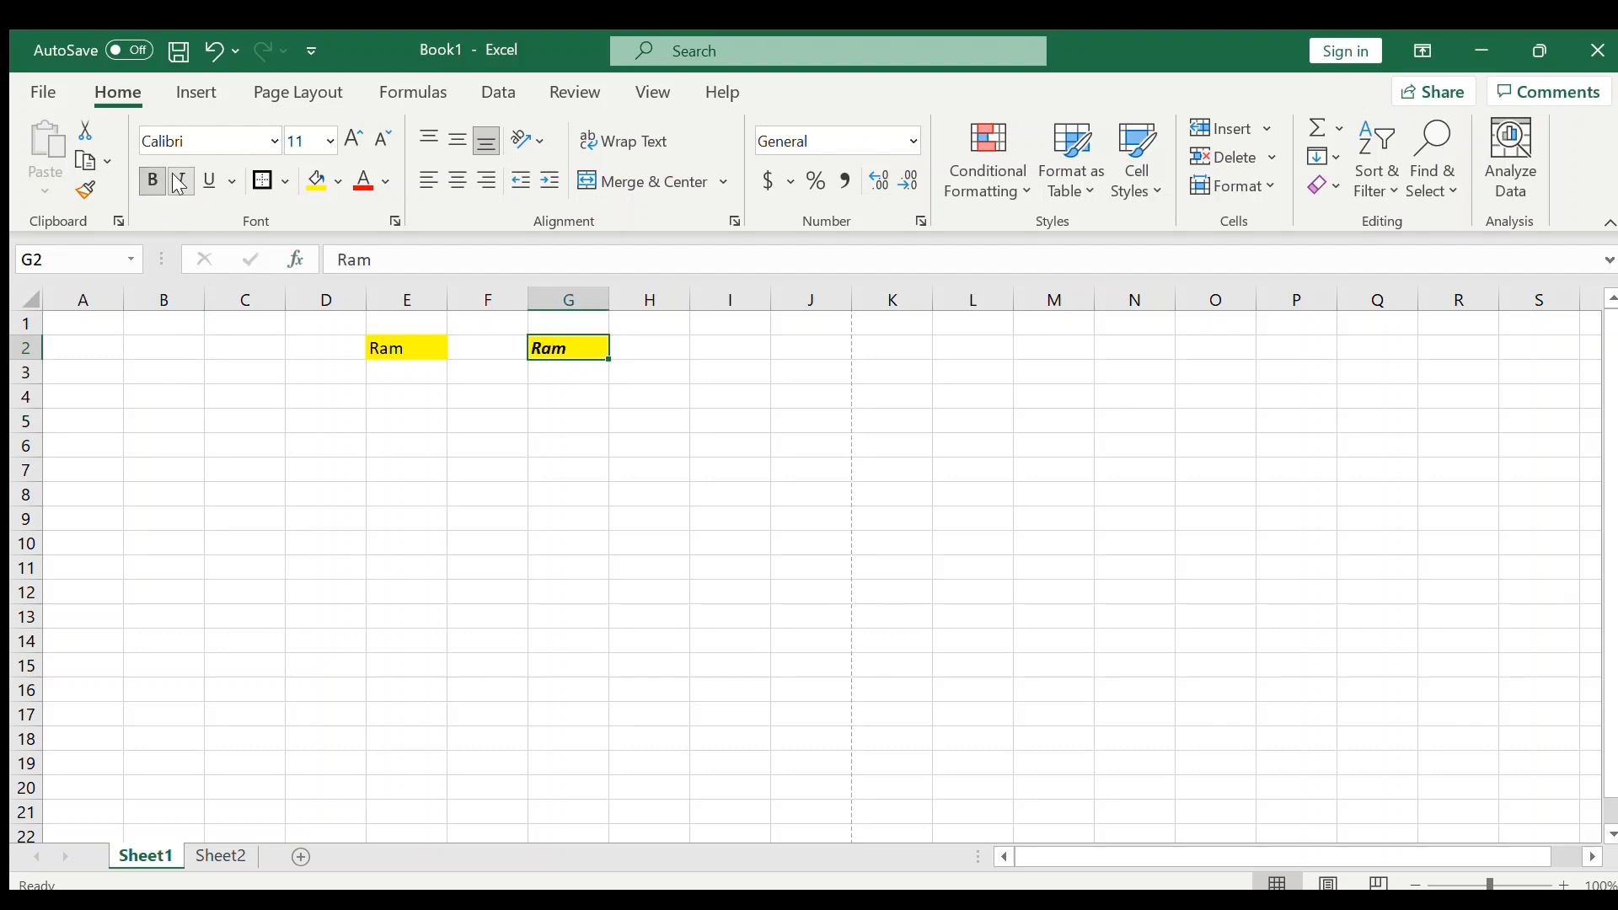
click(206, 181)
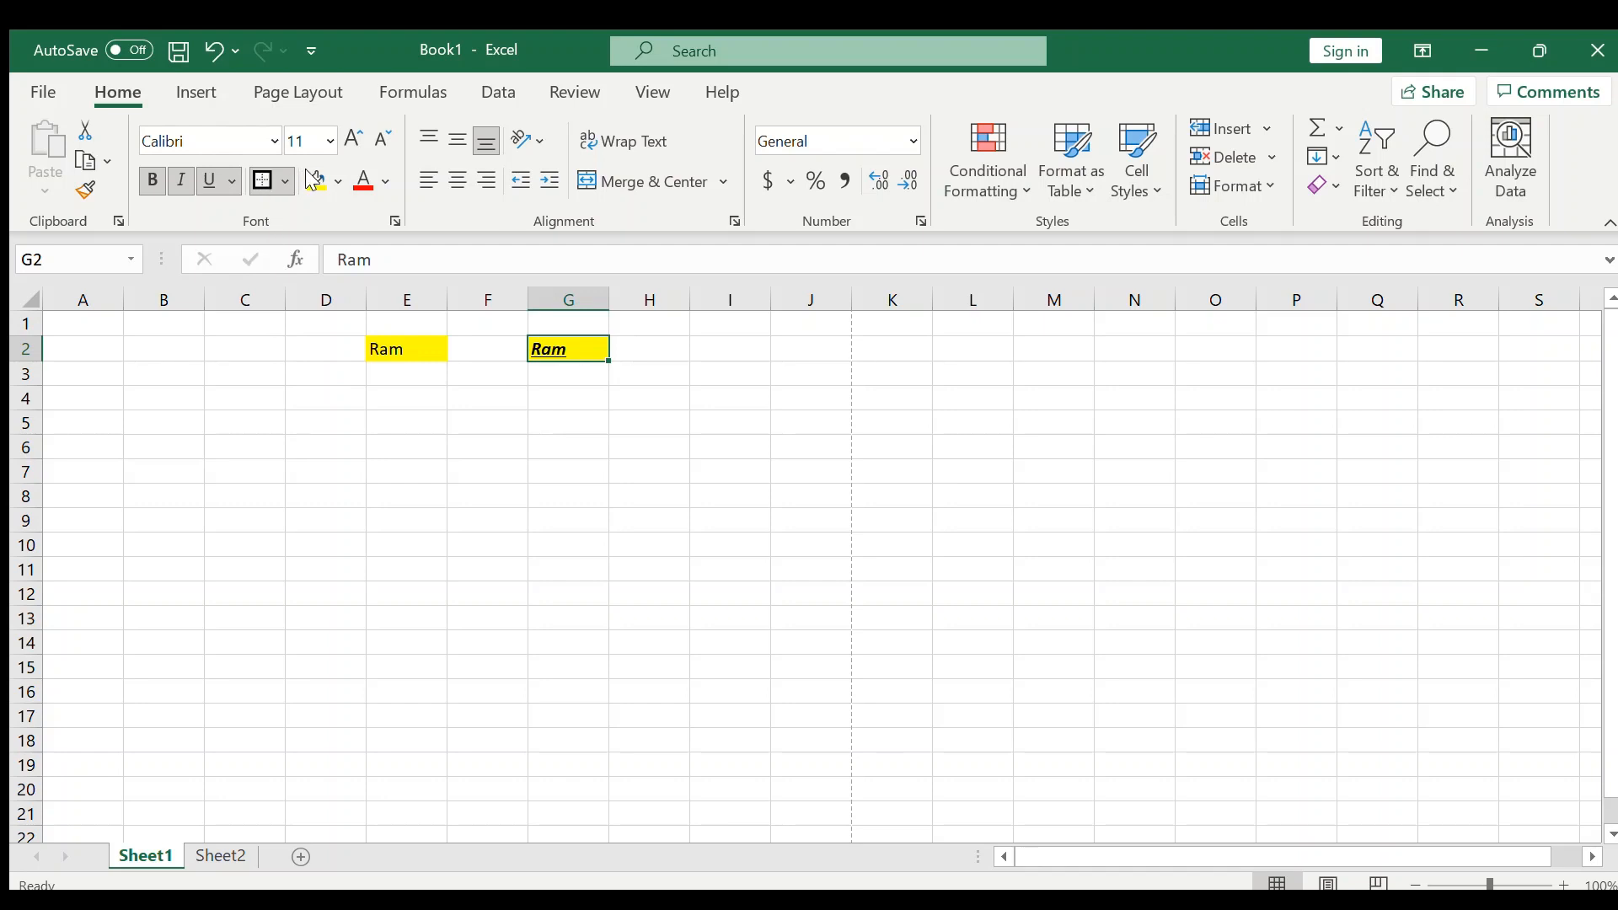
Step: Fill cell G2 with red, and increase its font size to 12 before reducing it to 11
click(332, 174)
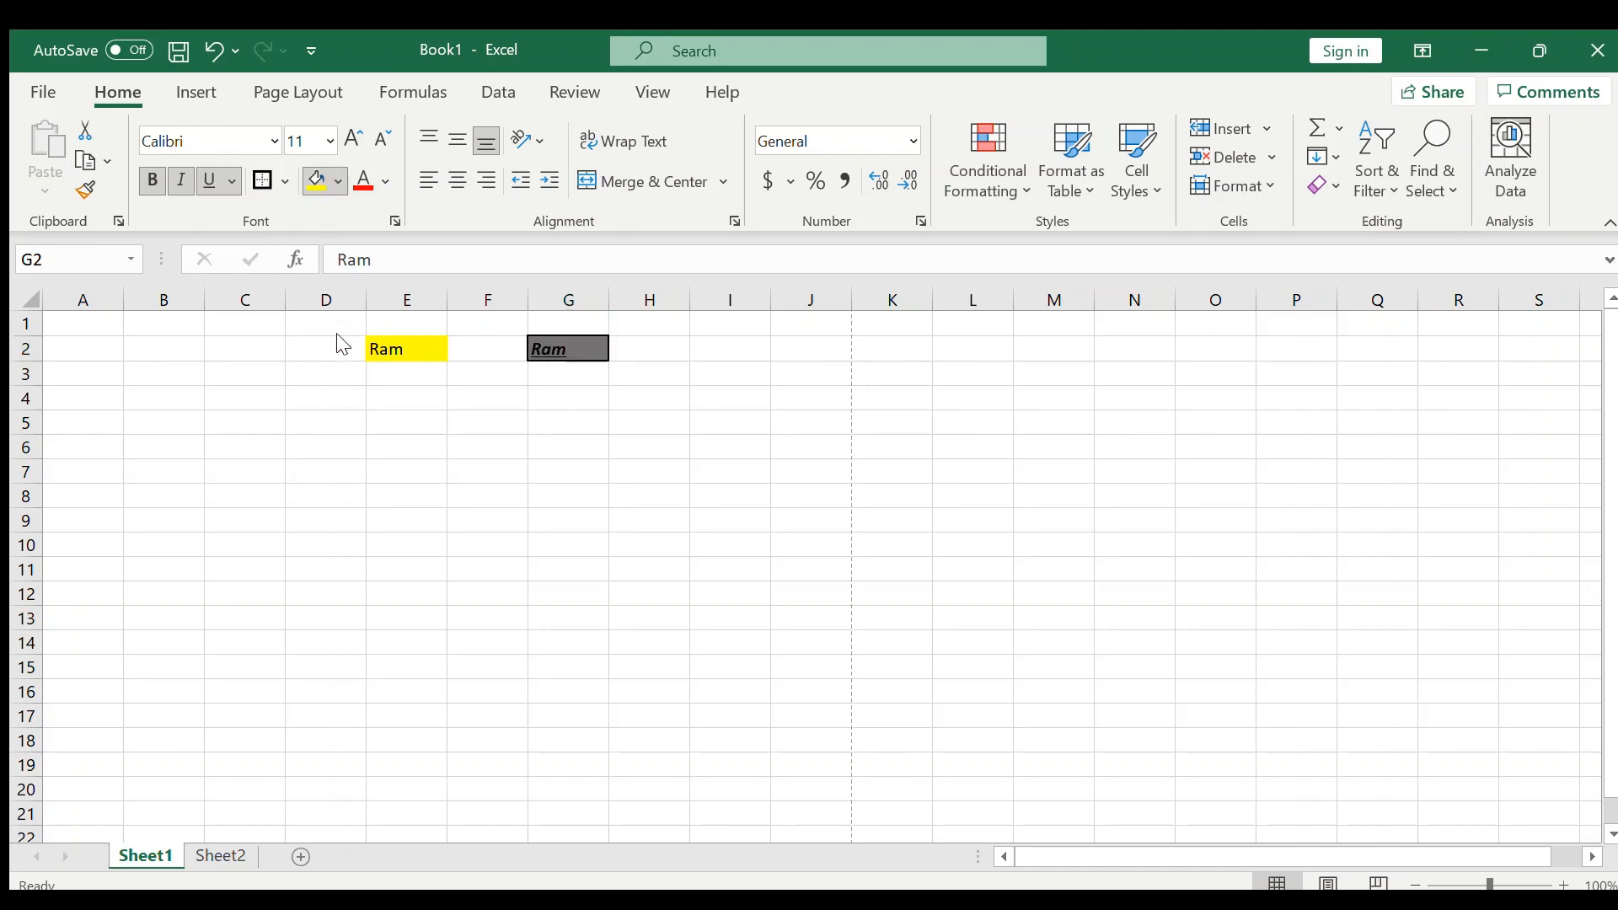
click(355, 140)
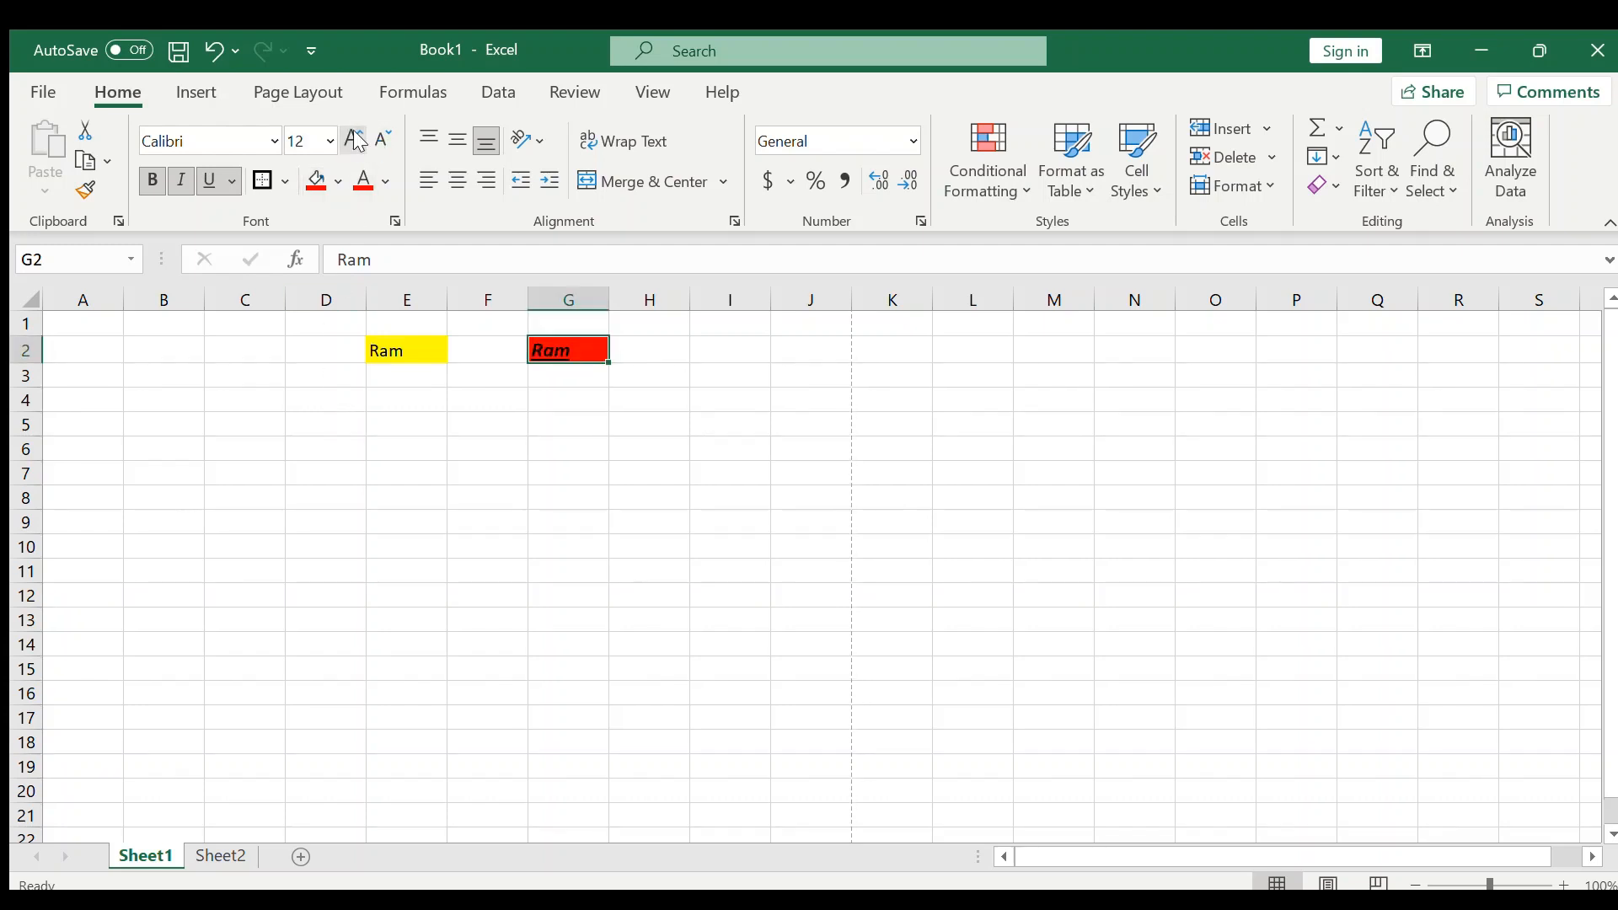
click(382, 141)
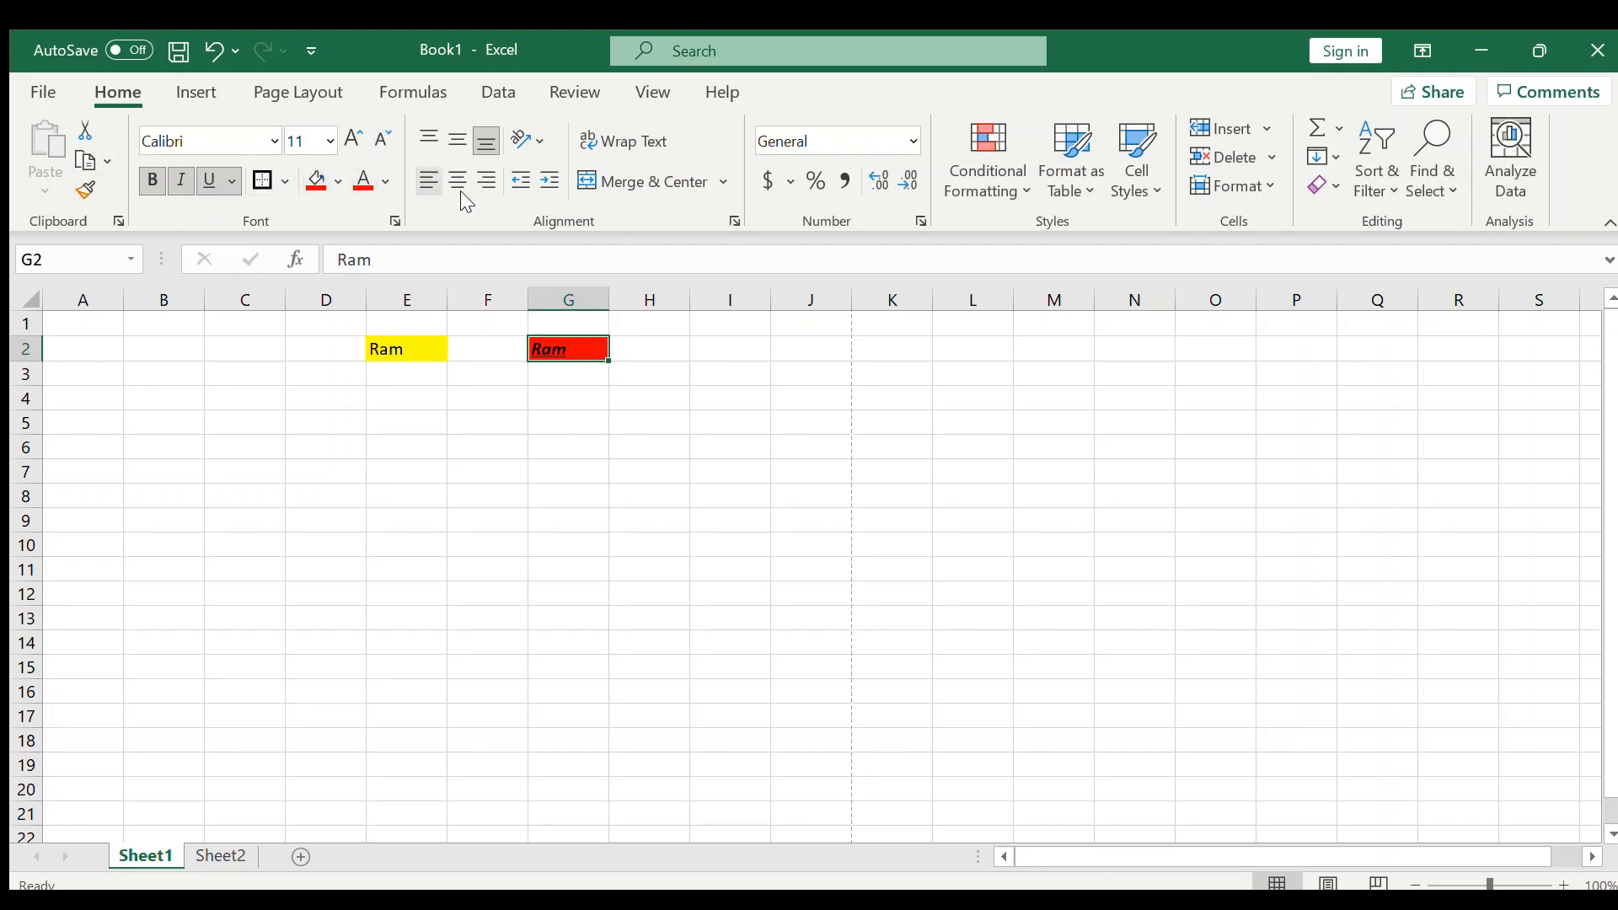
Step: Try right, centre and left alignment on the text in cell G2, finishing with left alignment
click(481, 185)
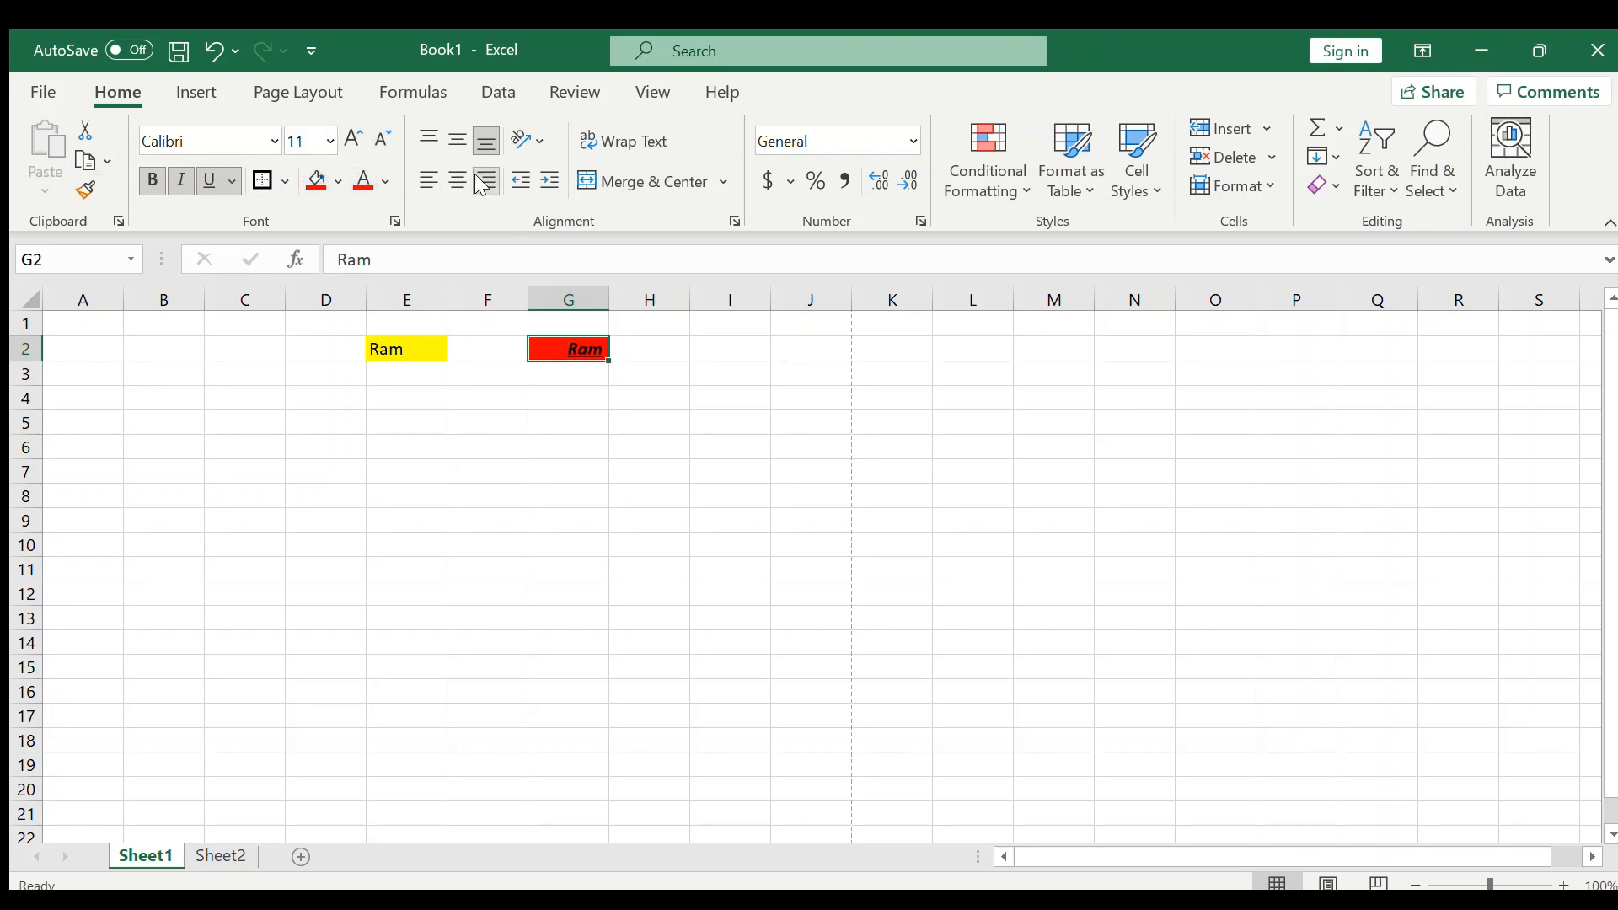
click(459, 185)
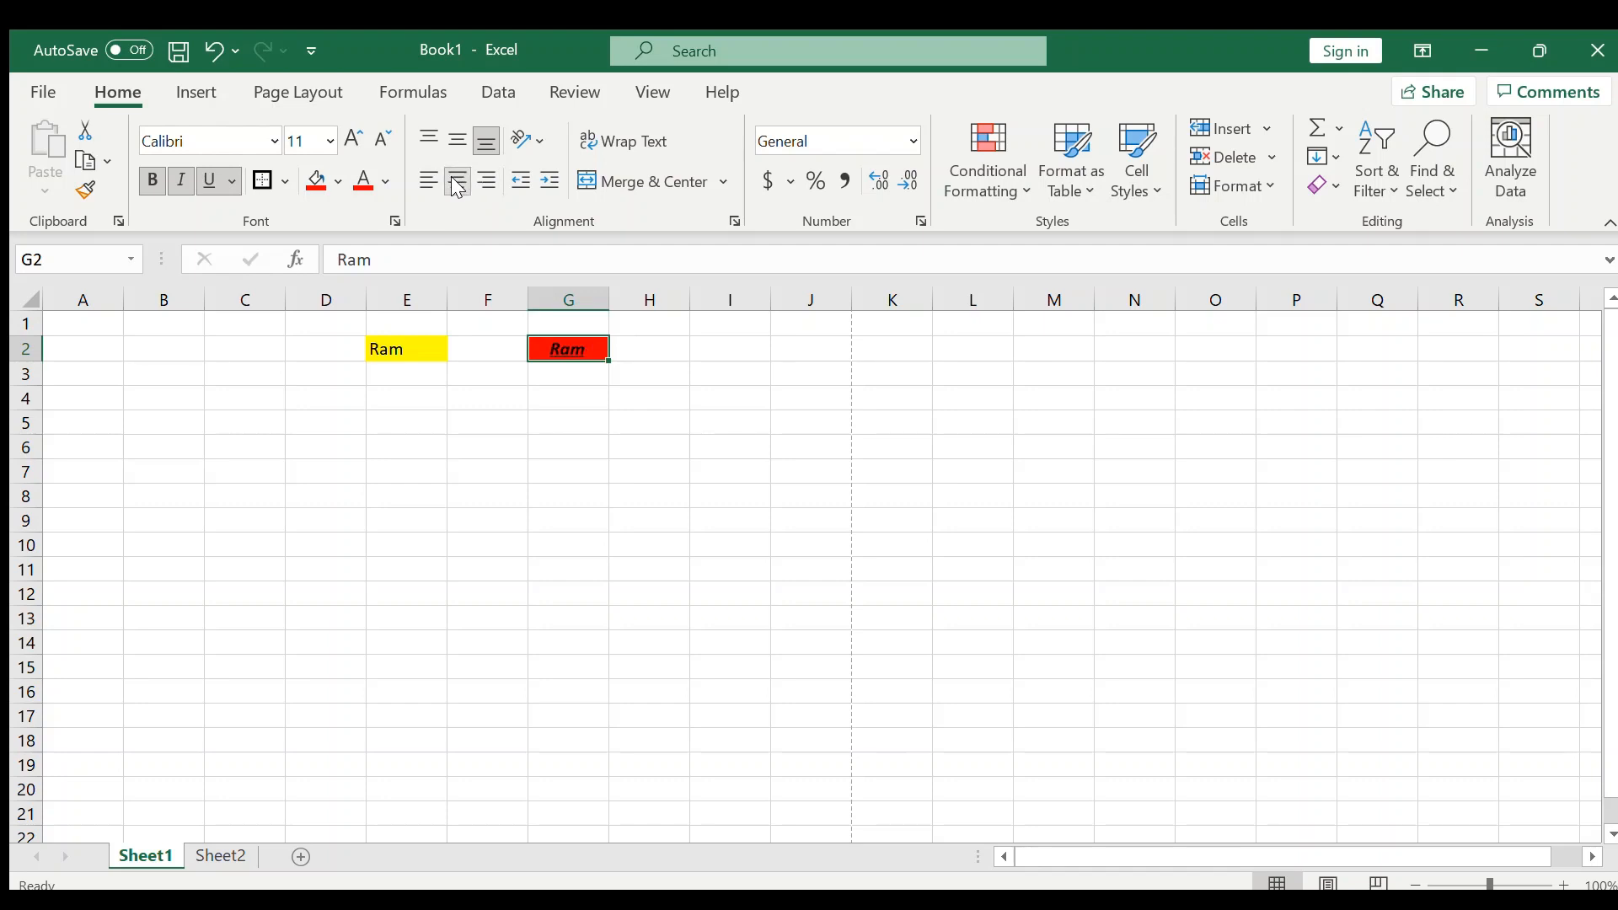
click(429, 186)
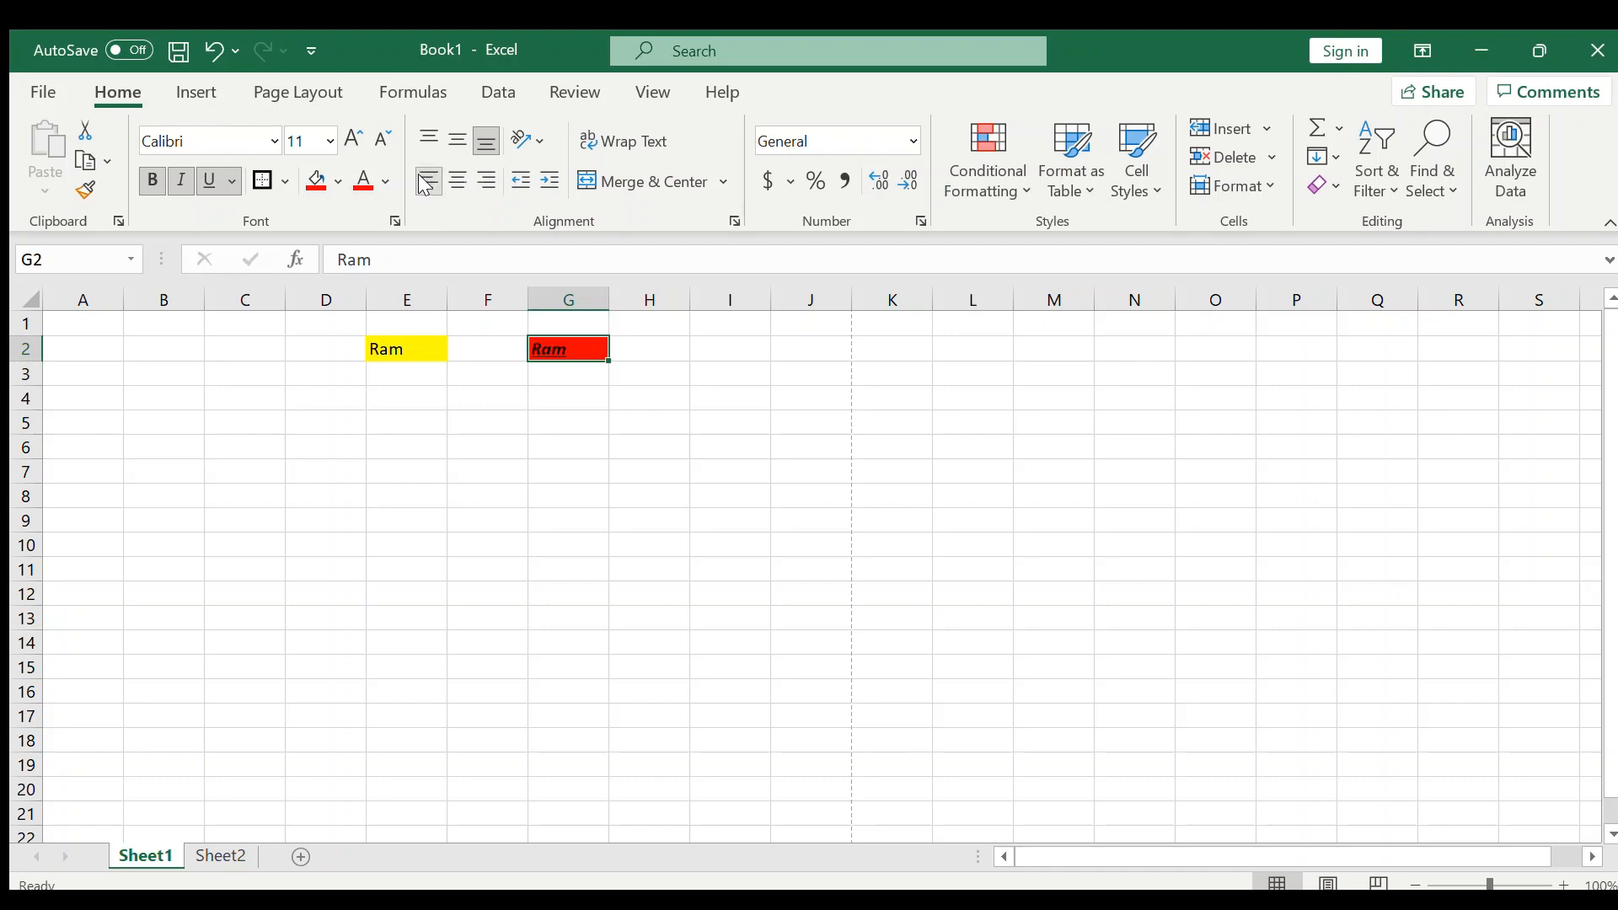
click(487, 181)
click(459, 181)
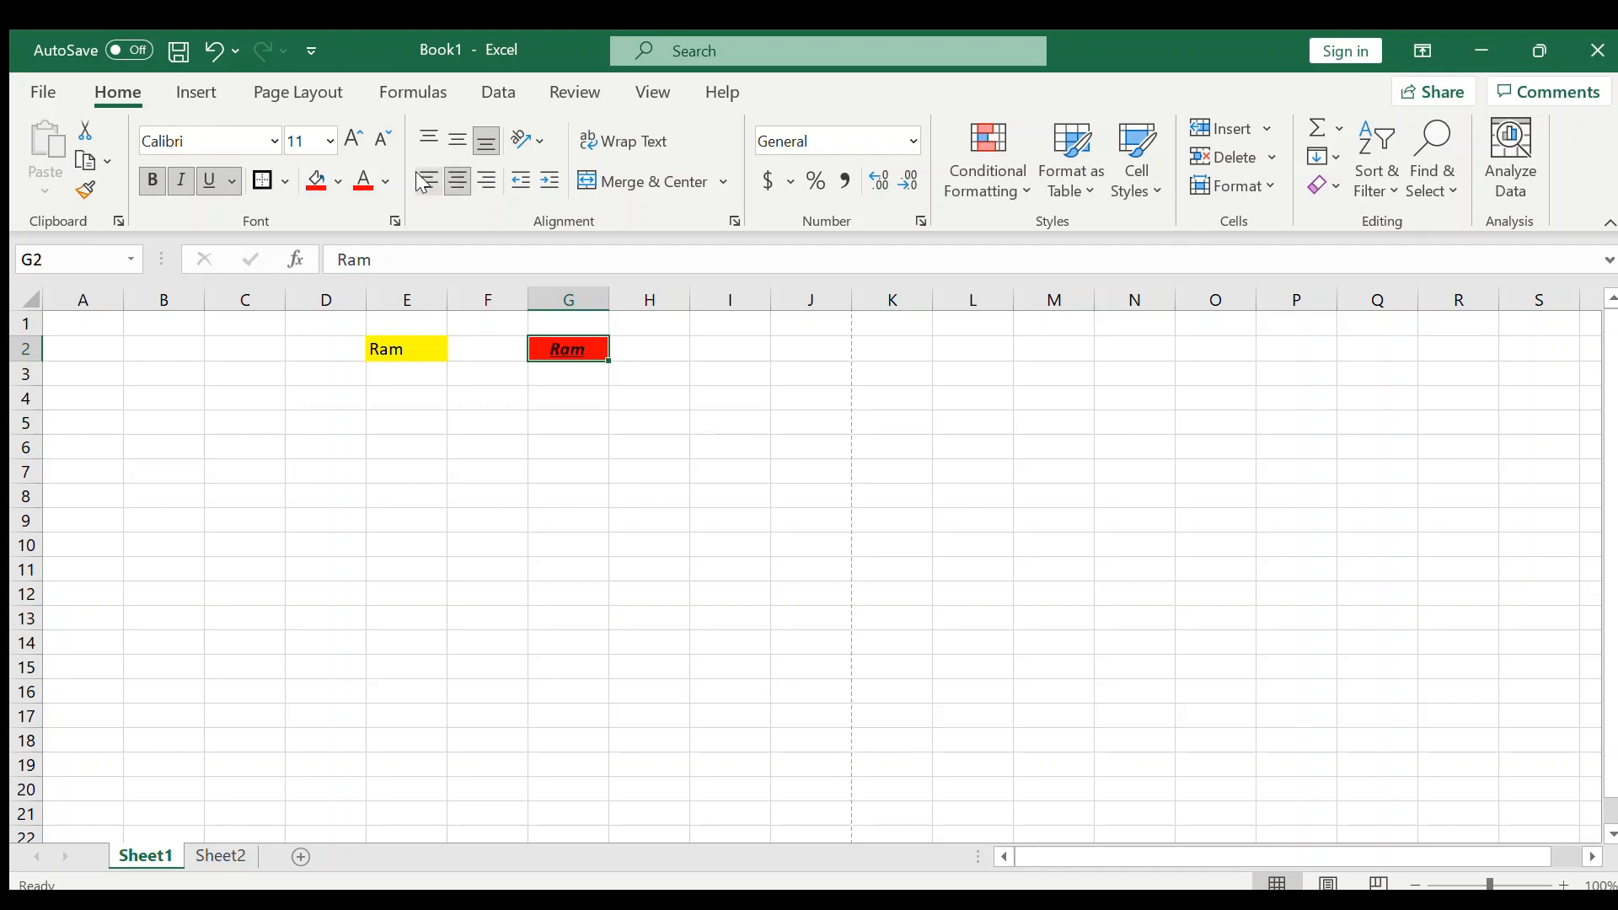
click(428, 181)
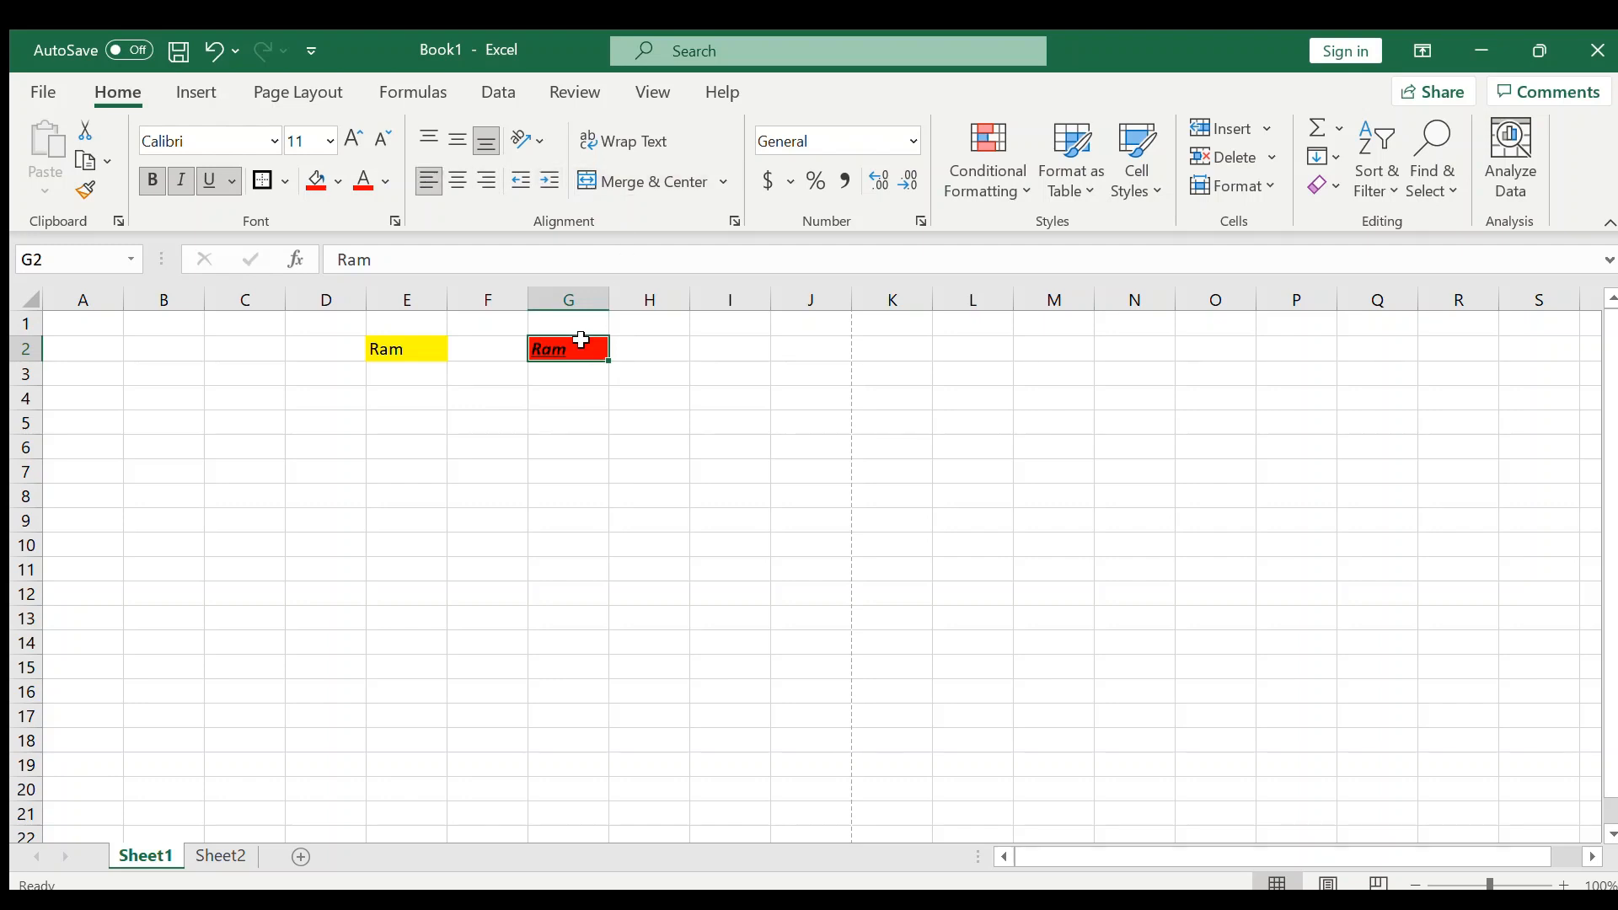
Step: Merge and centre cells G2 and H2
drag(574, 349, 663, 350)
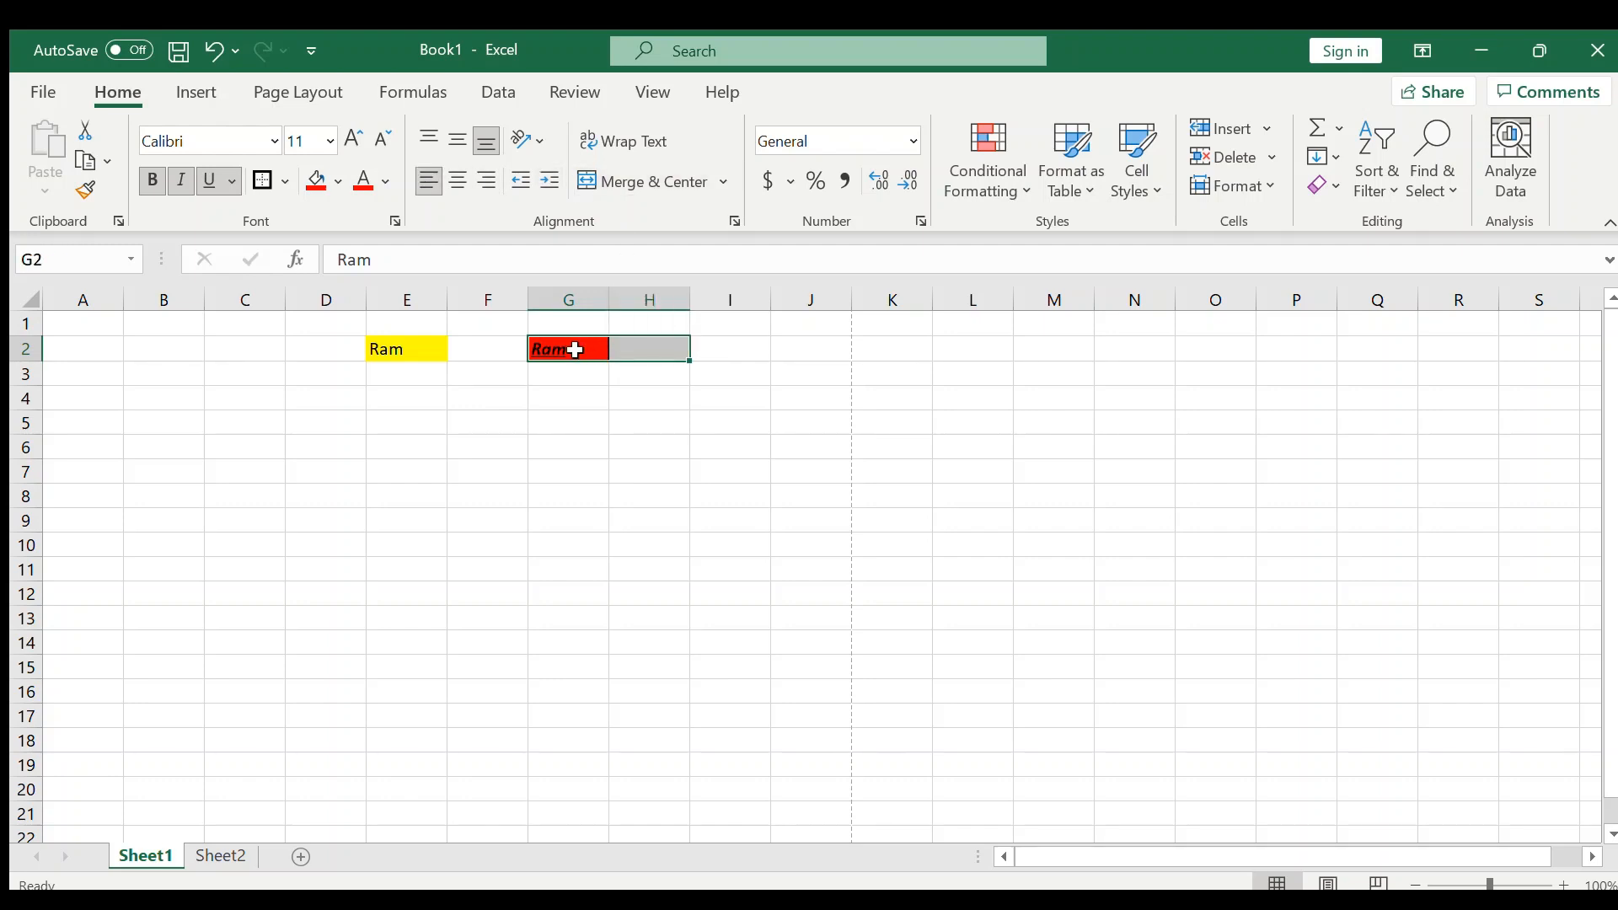
click(653, 187)
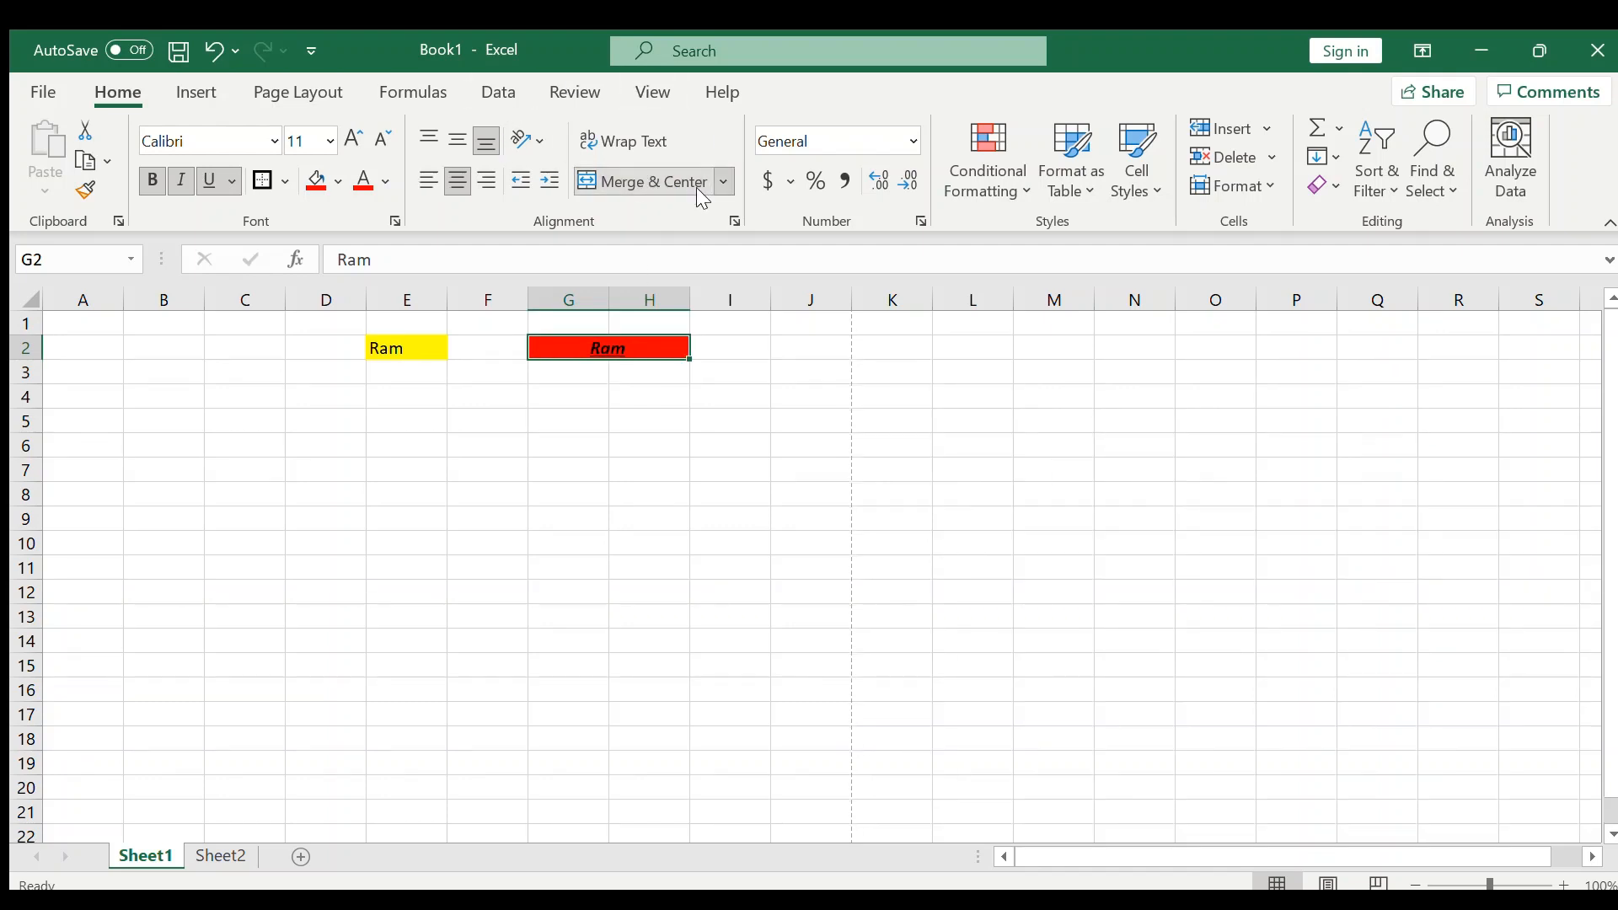
Step: Enter 1000 in cell I2 and apply the dollar Accounting number format to it
click(724, 345)
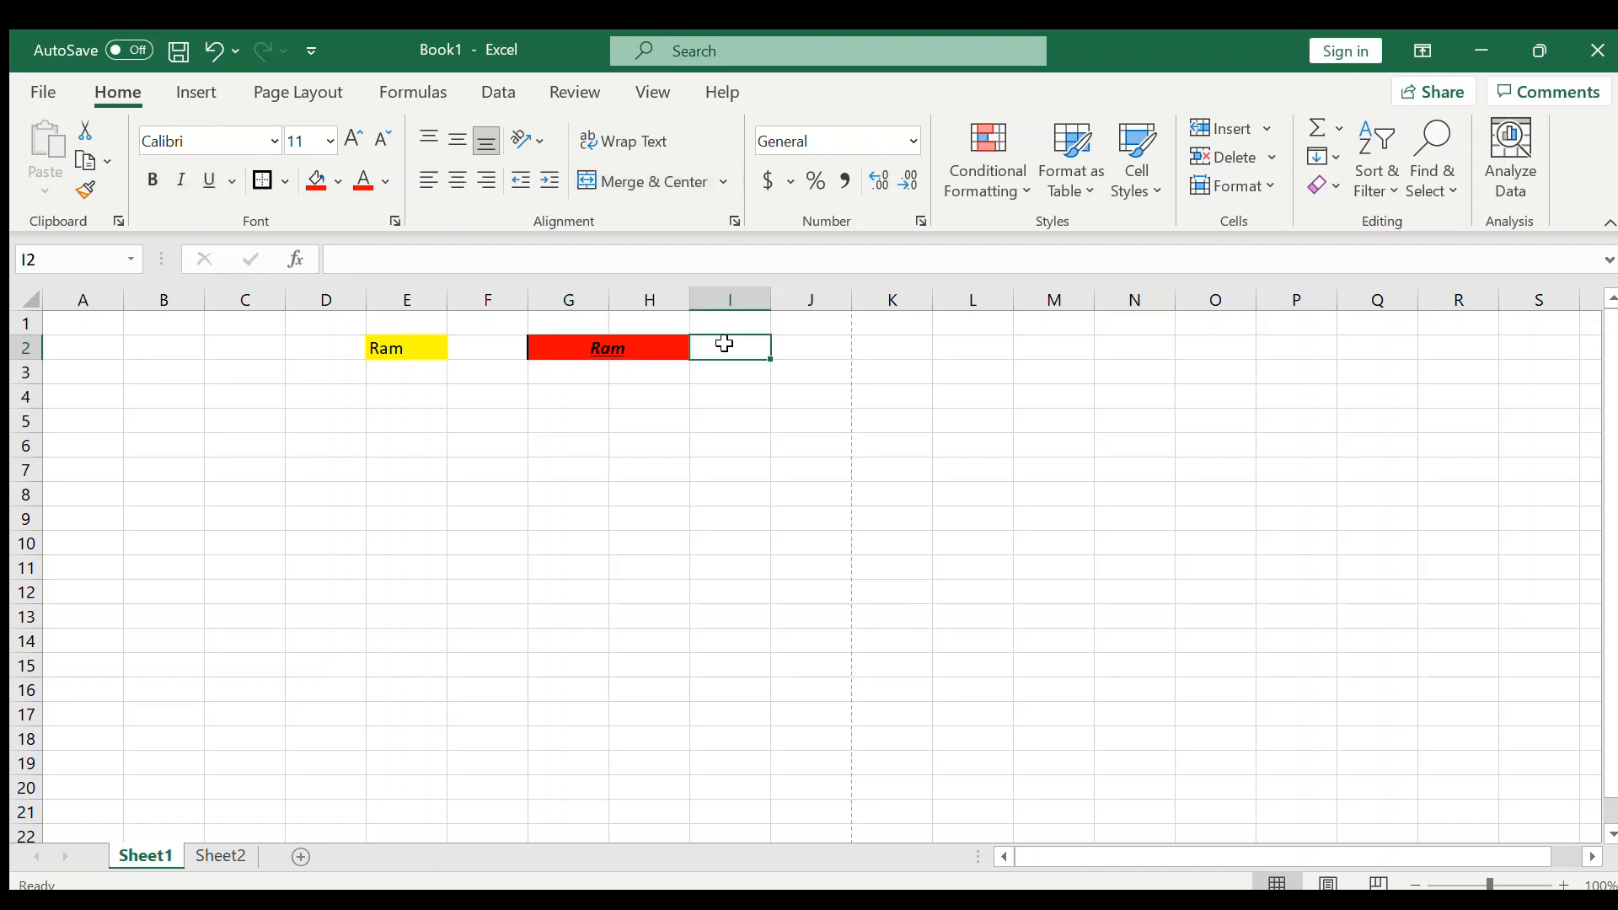
text(1000)
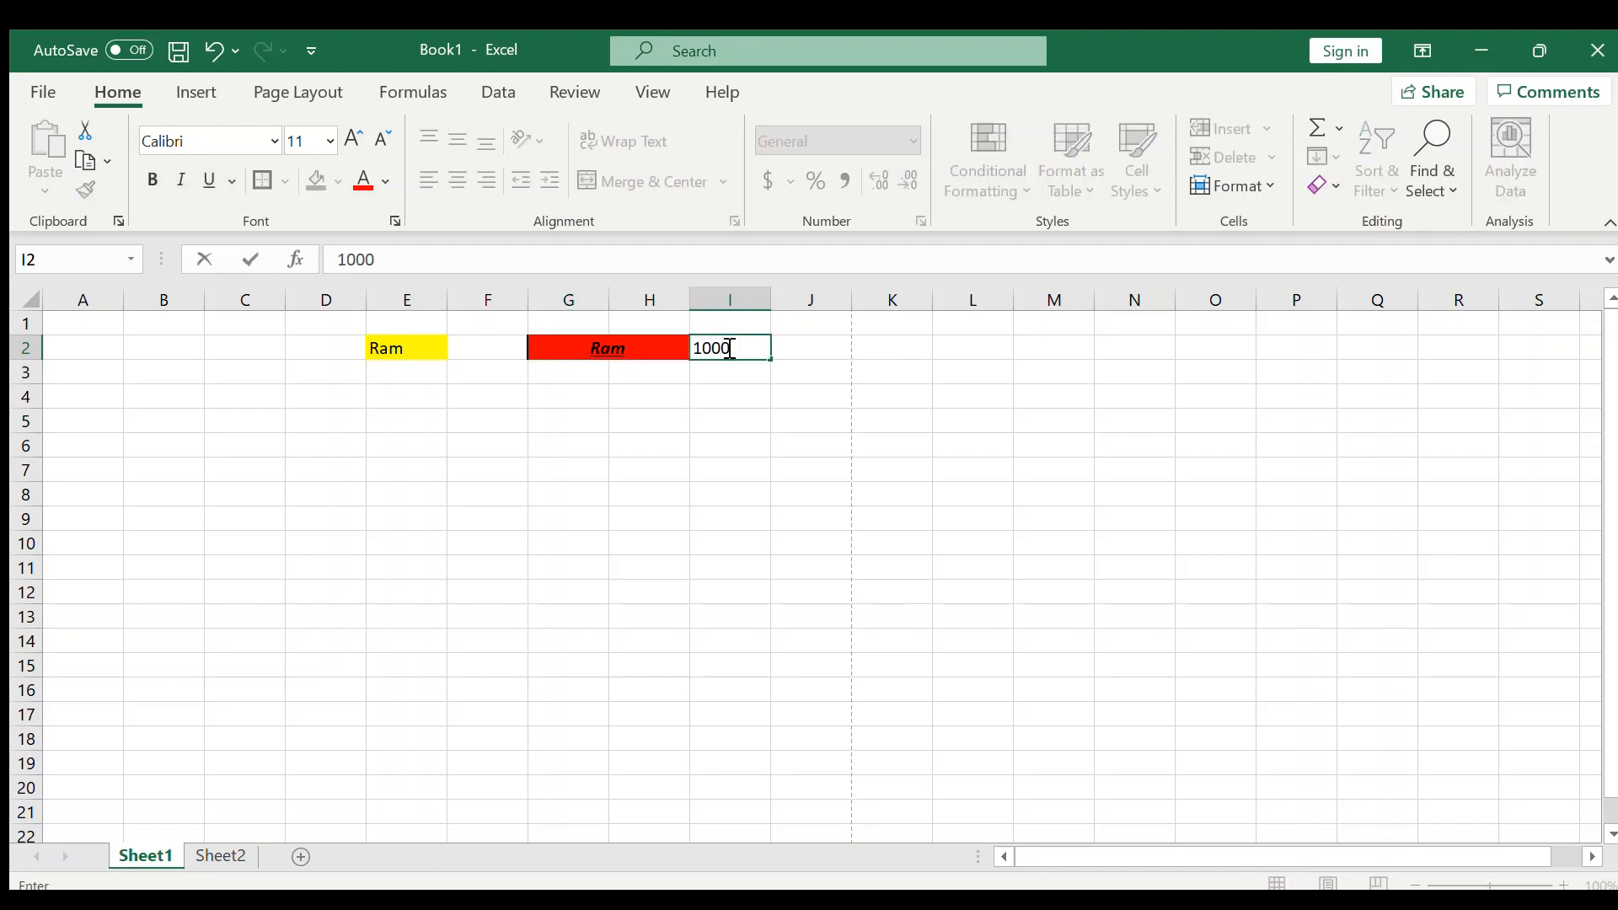
key(Return)
click(725, 345)
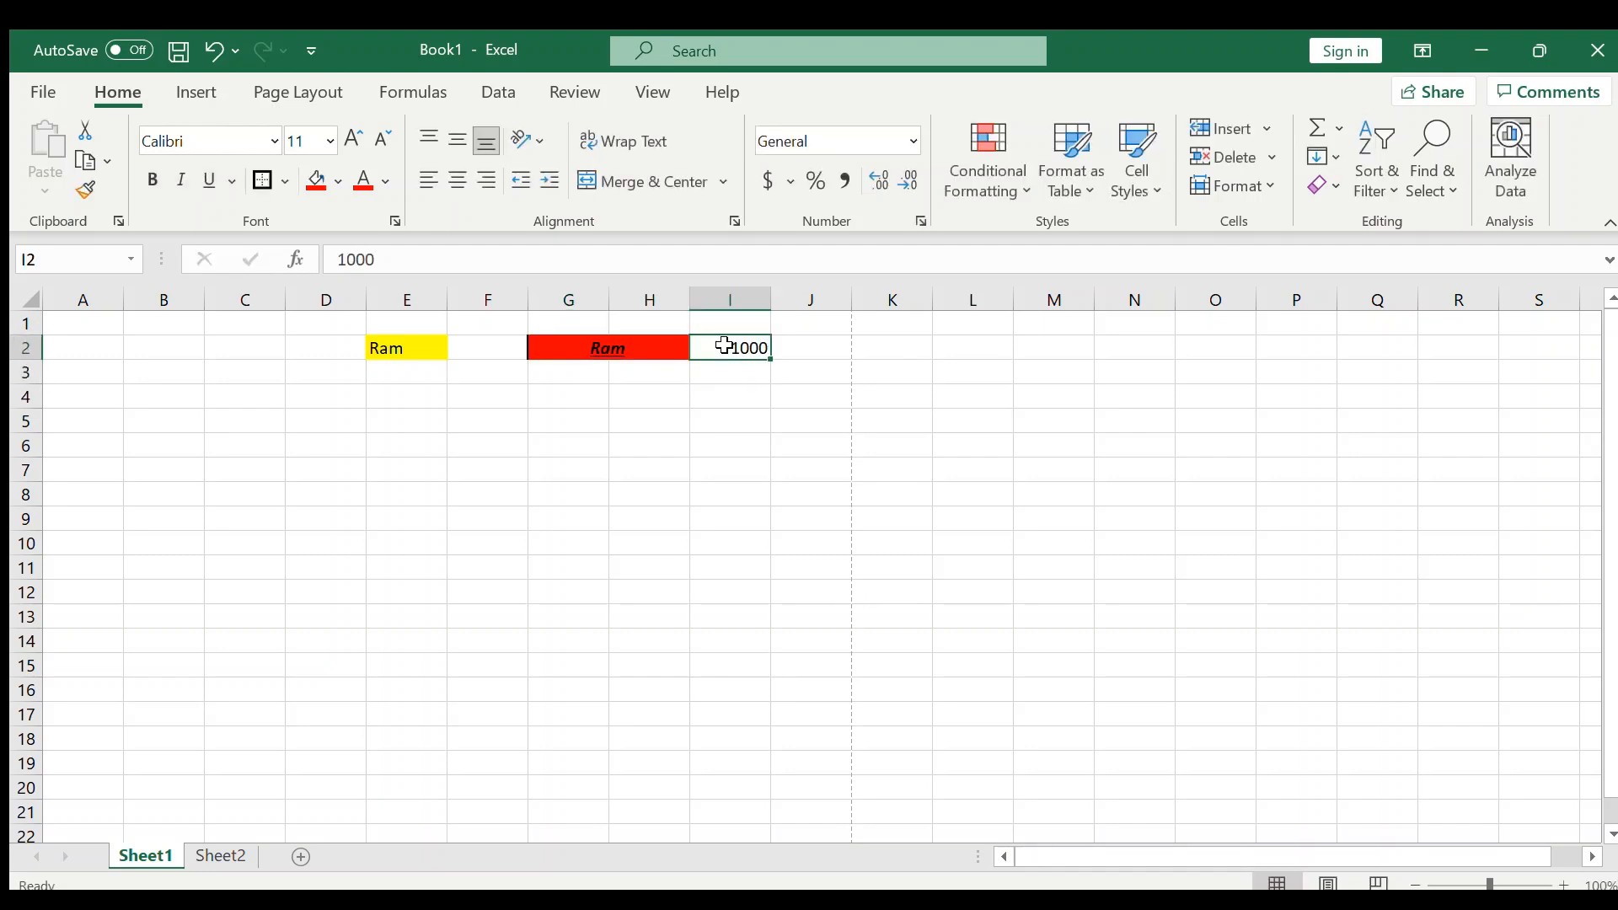
click(769, 181)
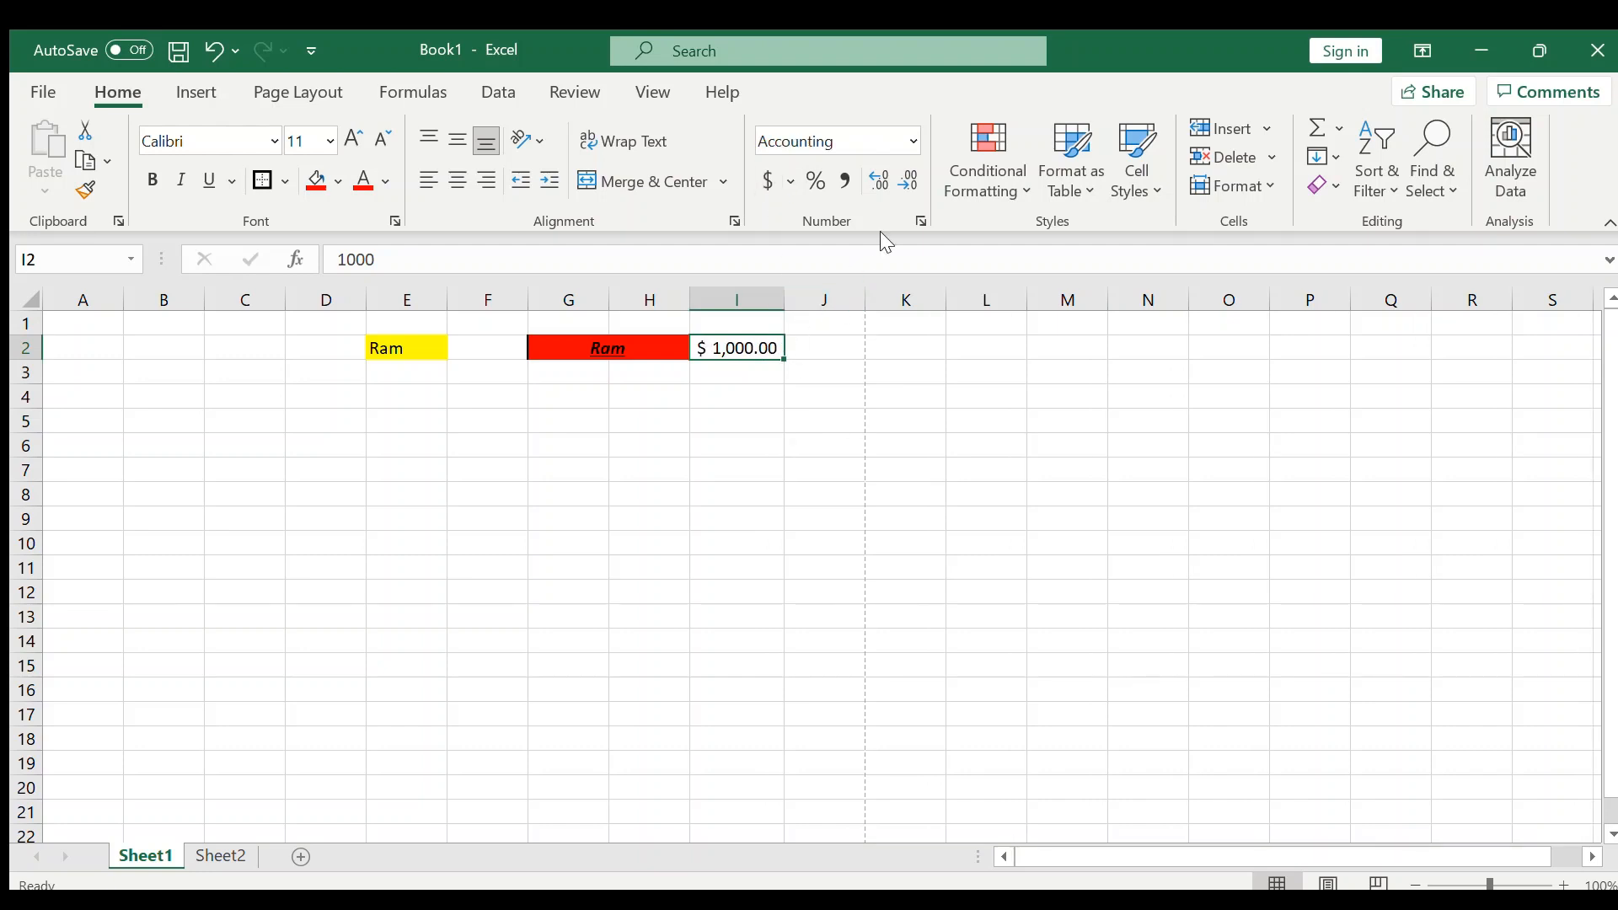
Step: Decrease and increase the decimal places of the amount in I2, finishing at one decimal place, and select the merged cell G2
click(907, 184)
click(908, 183)
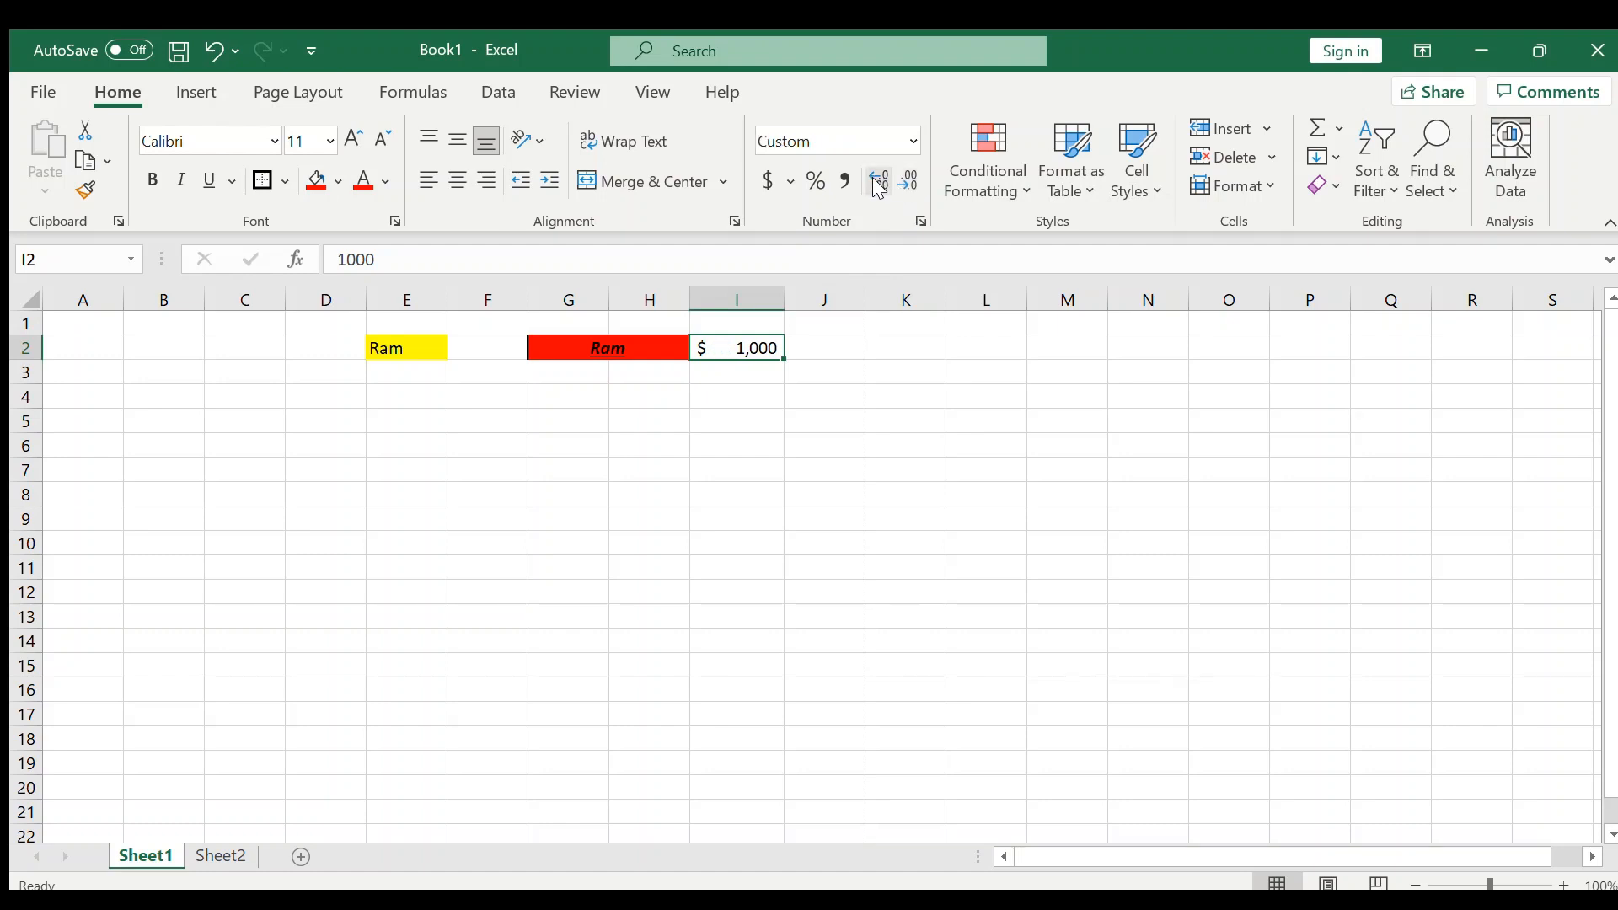
click(876, 182)
click(876, 182)
click(876, 182)
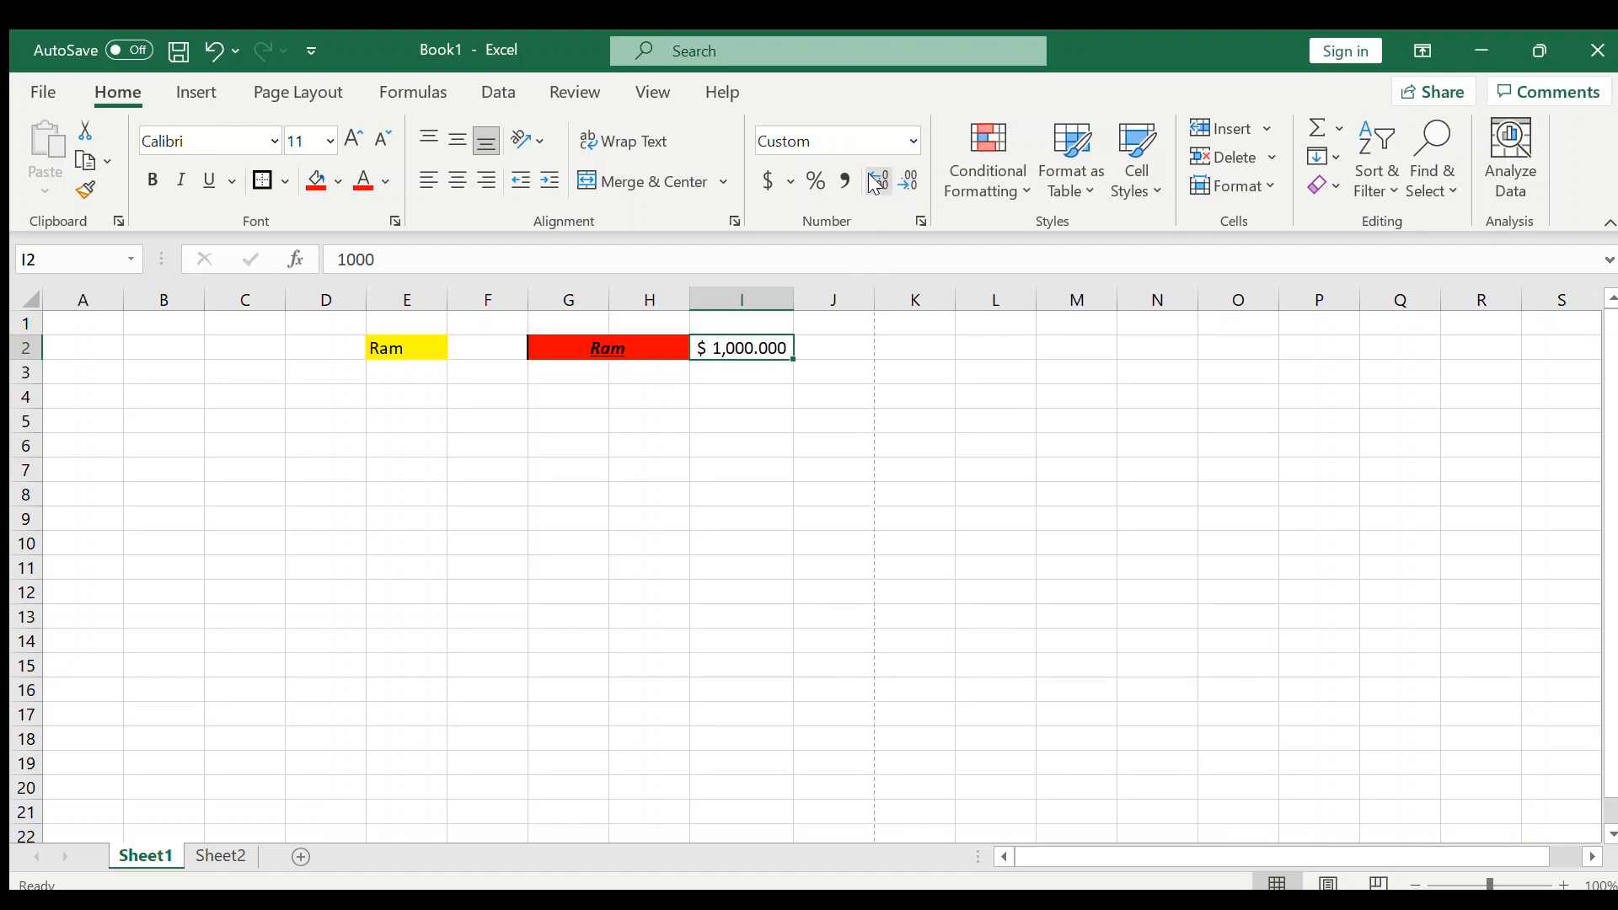
click(908, 181)
click(908, 181)
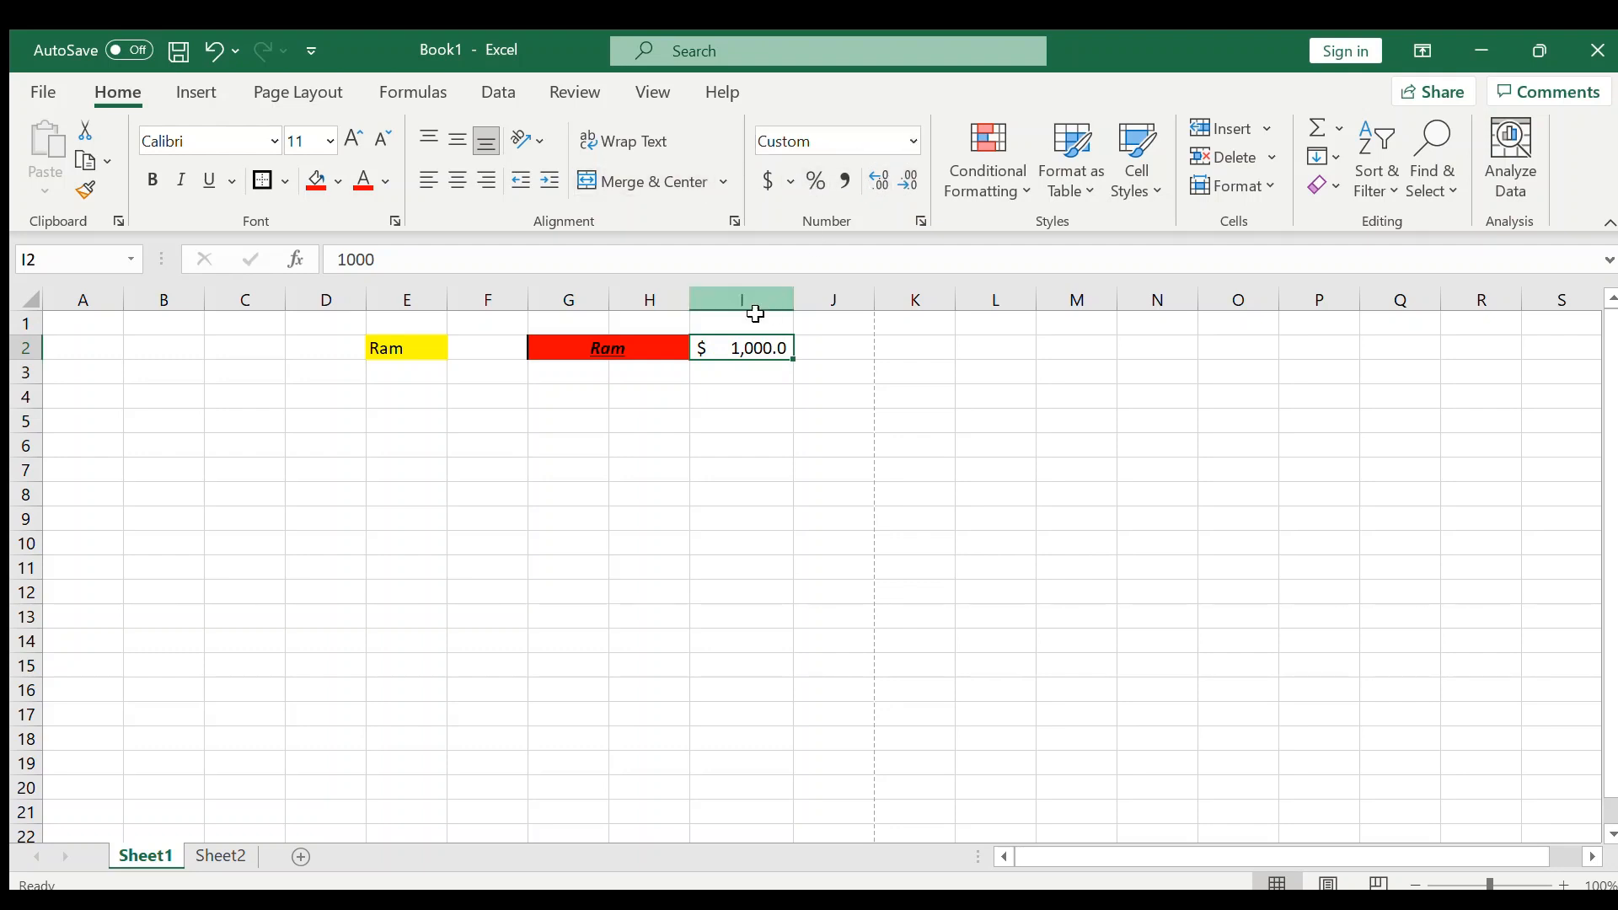
click(639, 348)
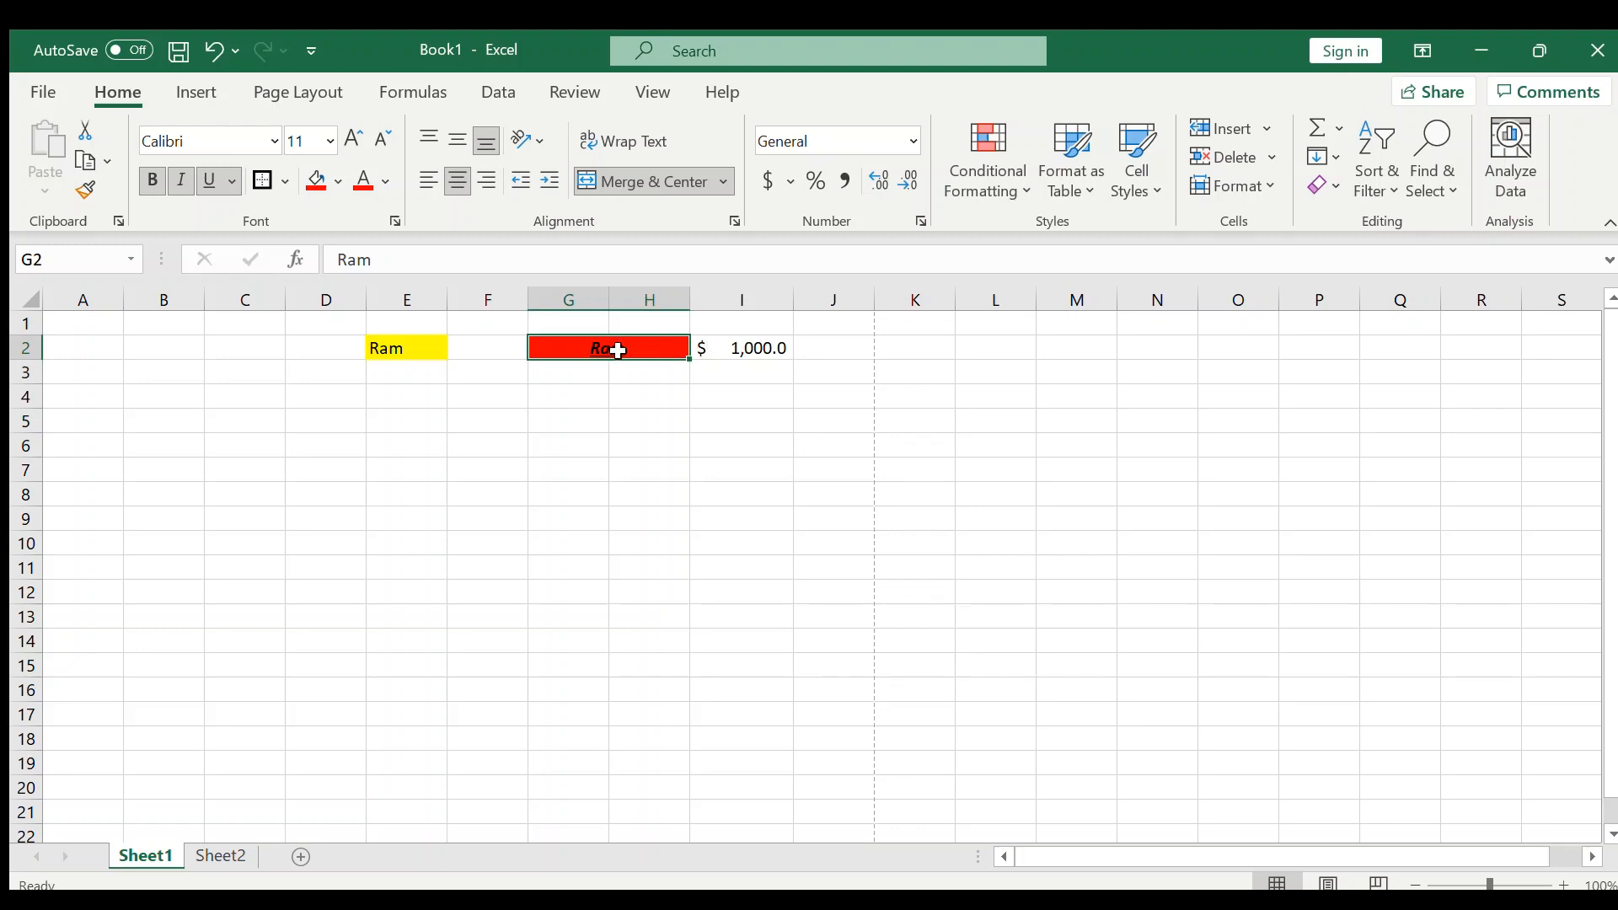
click(743, 351)
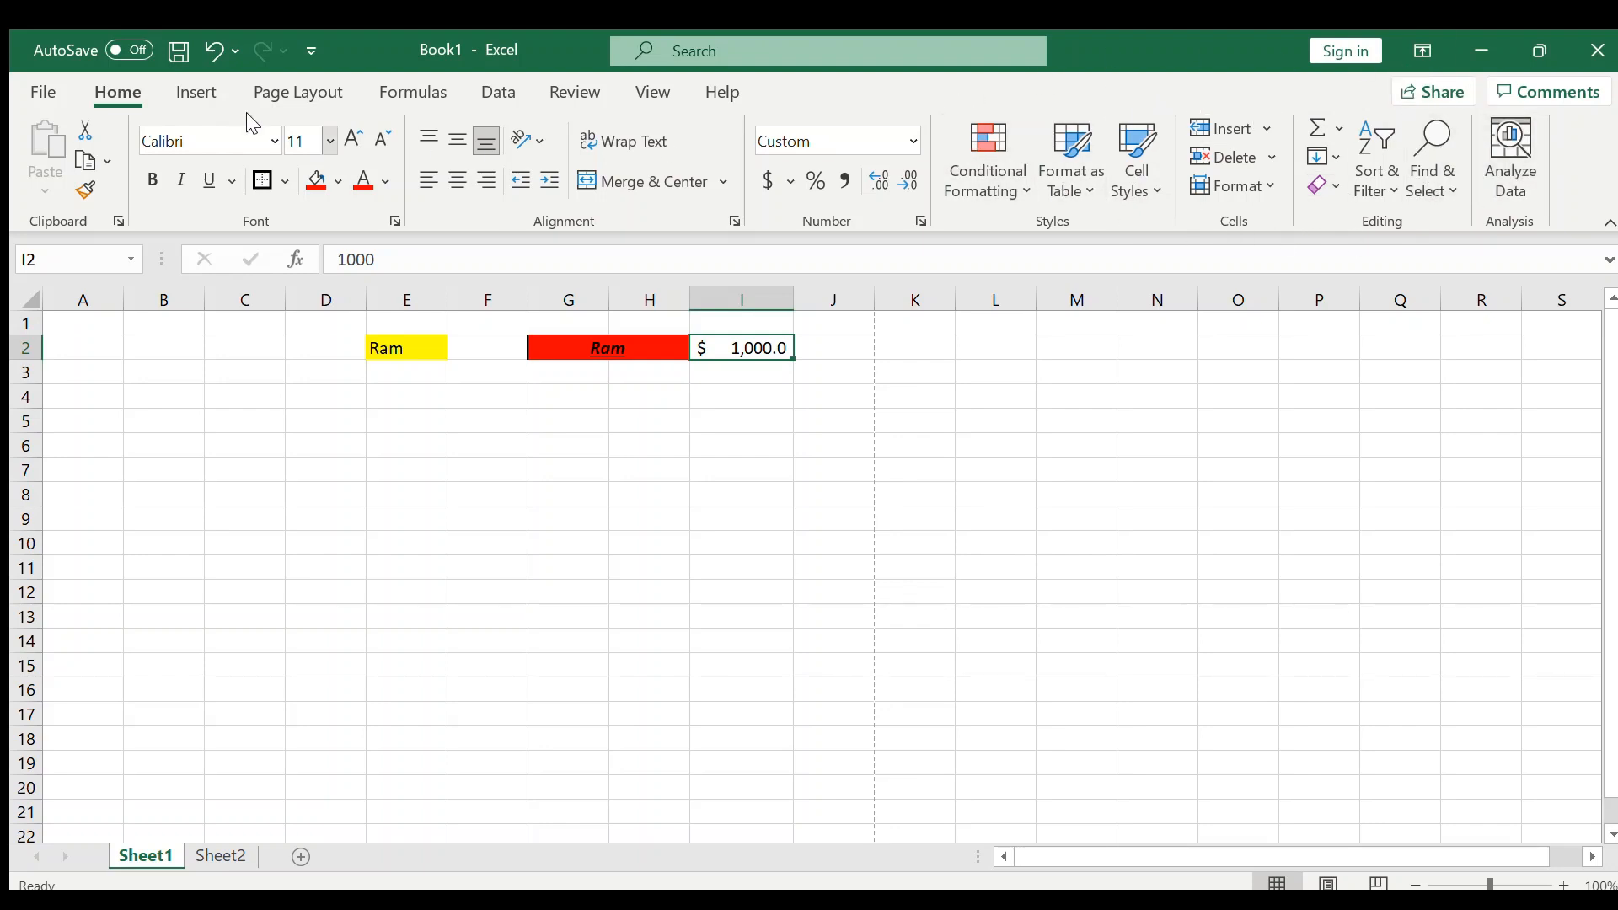
click(176, 100)
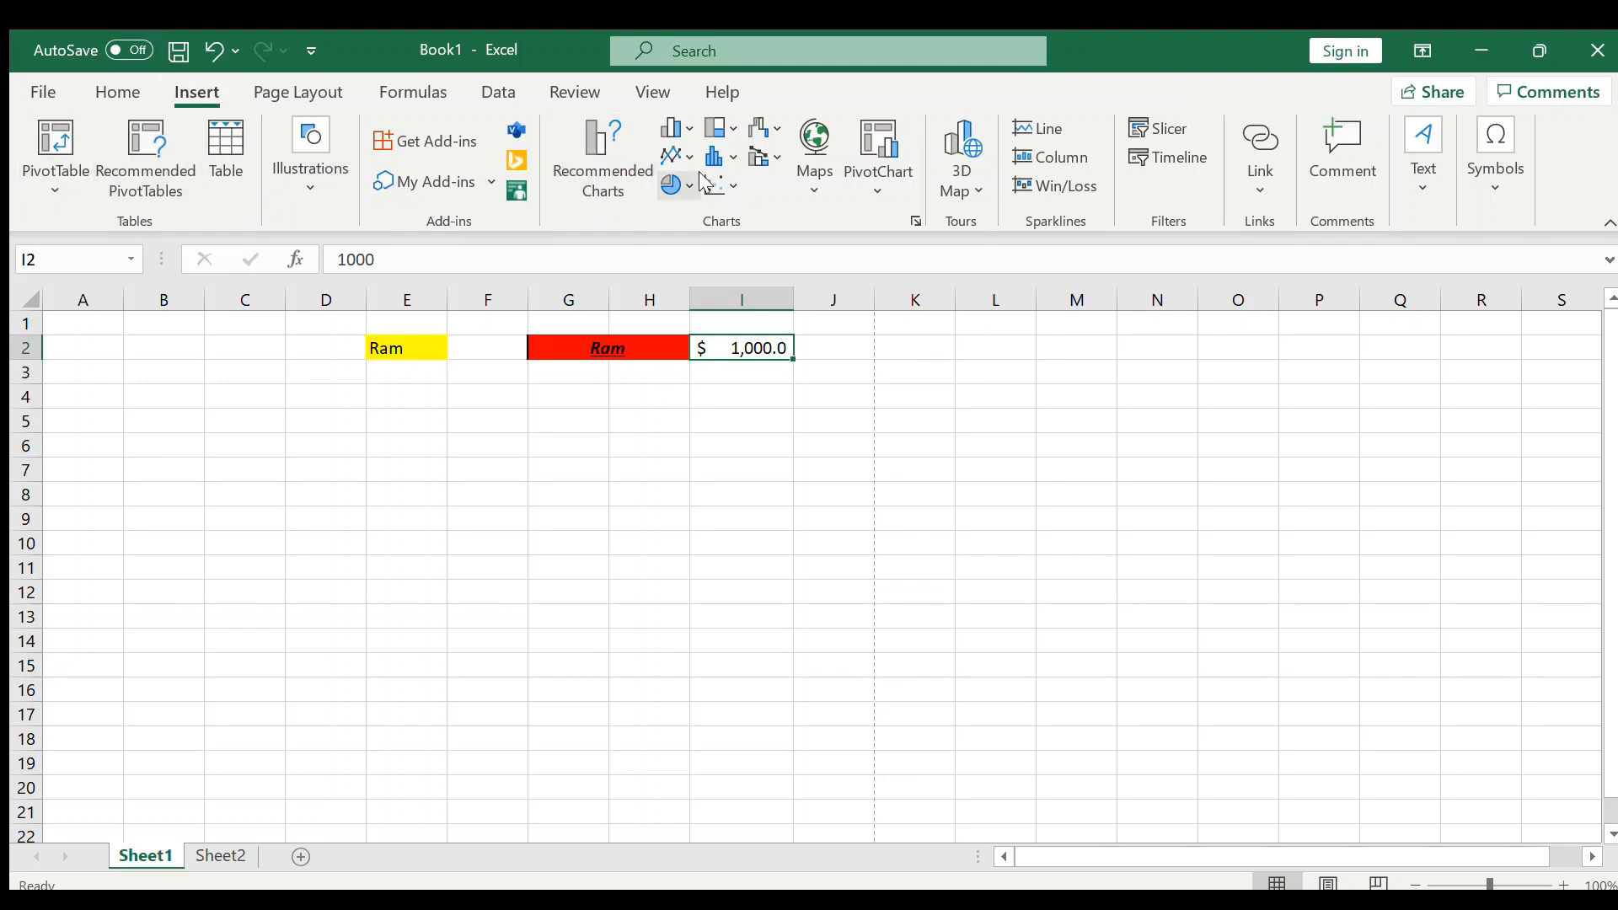
click(330, 97)
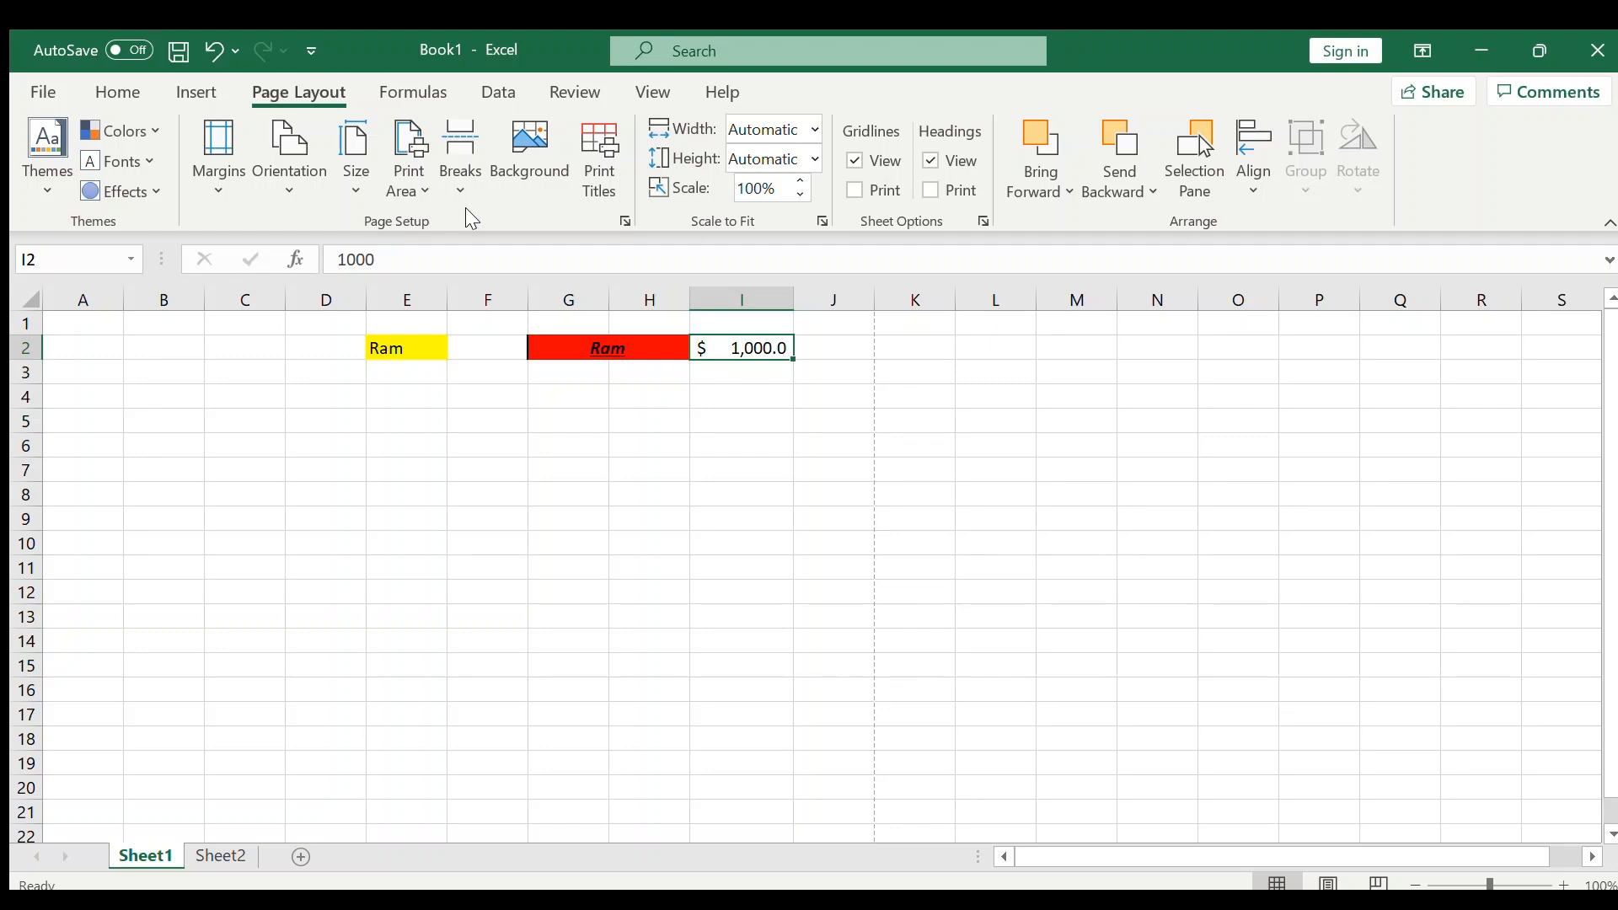
click(413, 93)
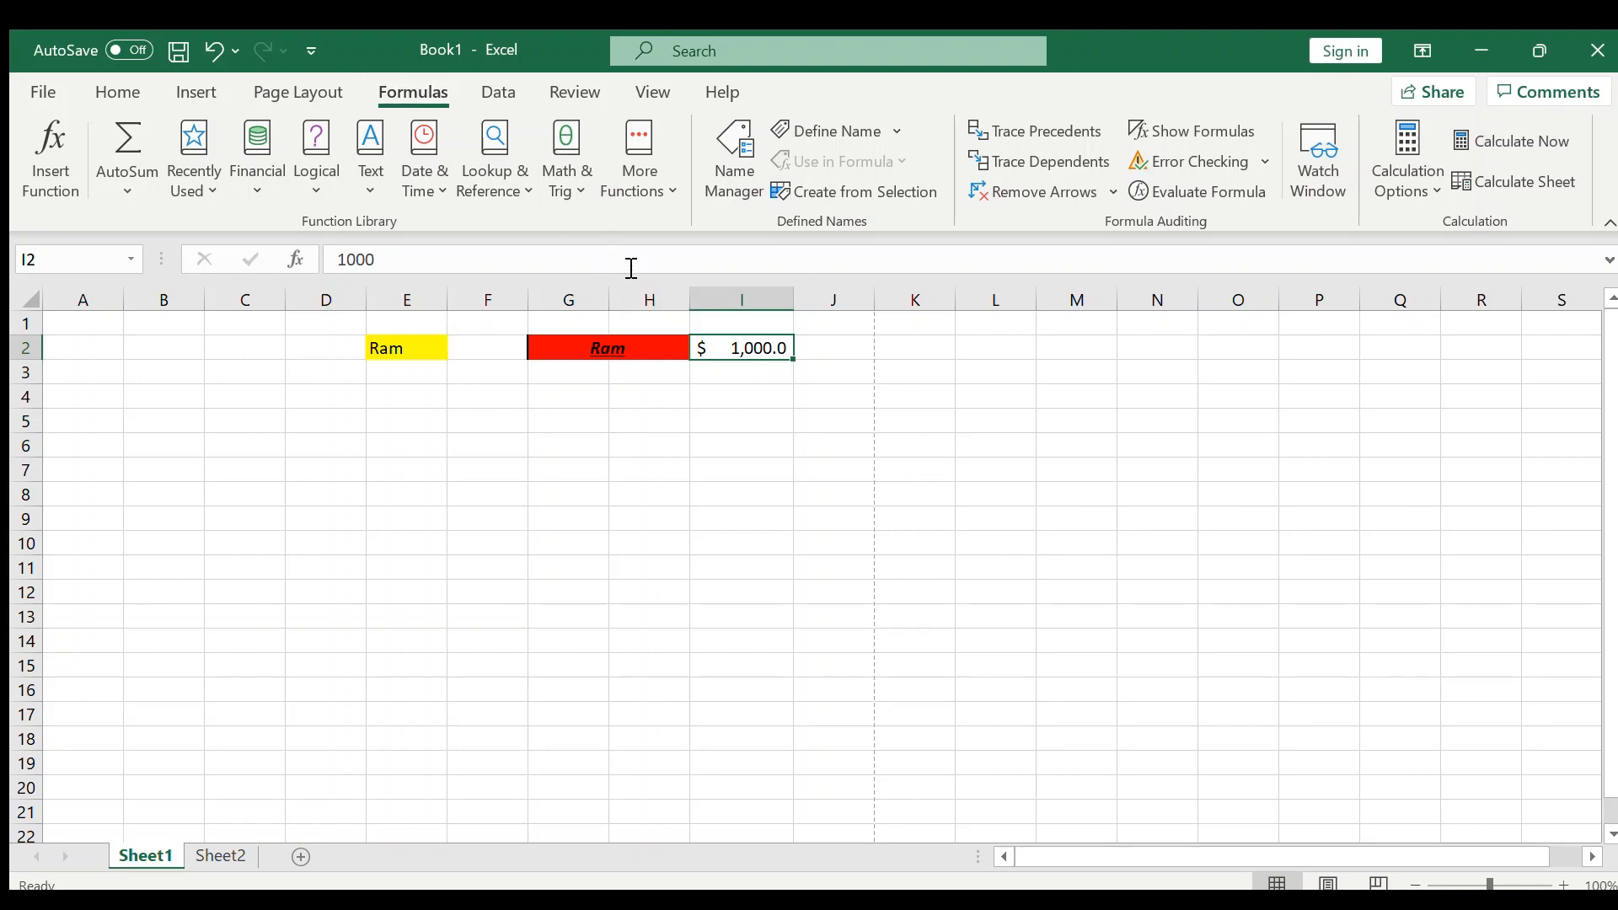
Step: Fill the amount in I2 down into cell I3
click(746, 375)
key(shift+Up)
key(ctrl+d)
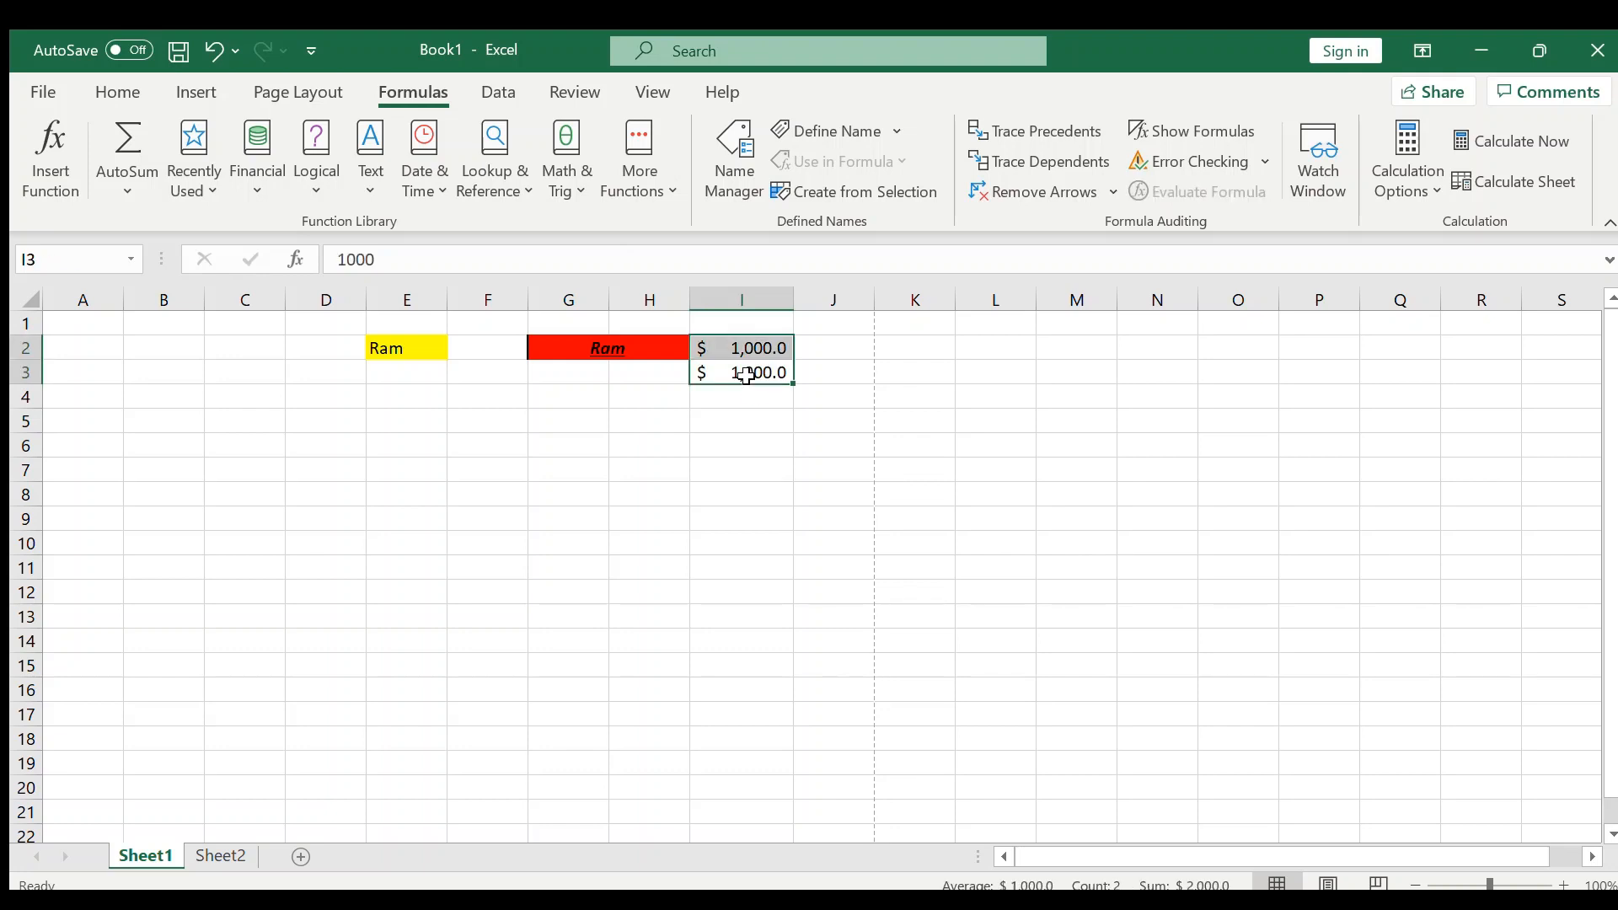
click(742, 372)
click(741, 349)
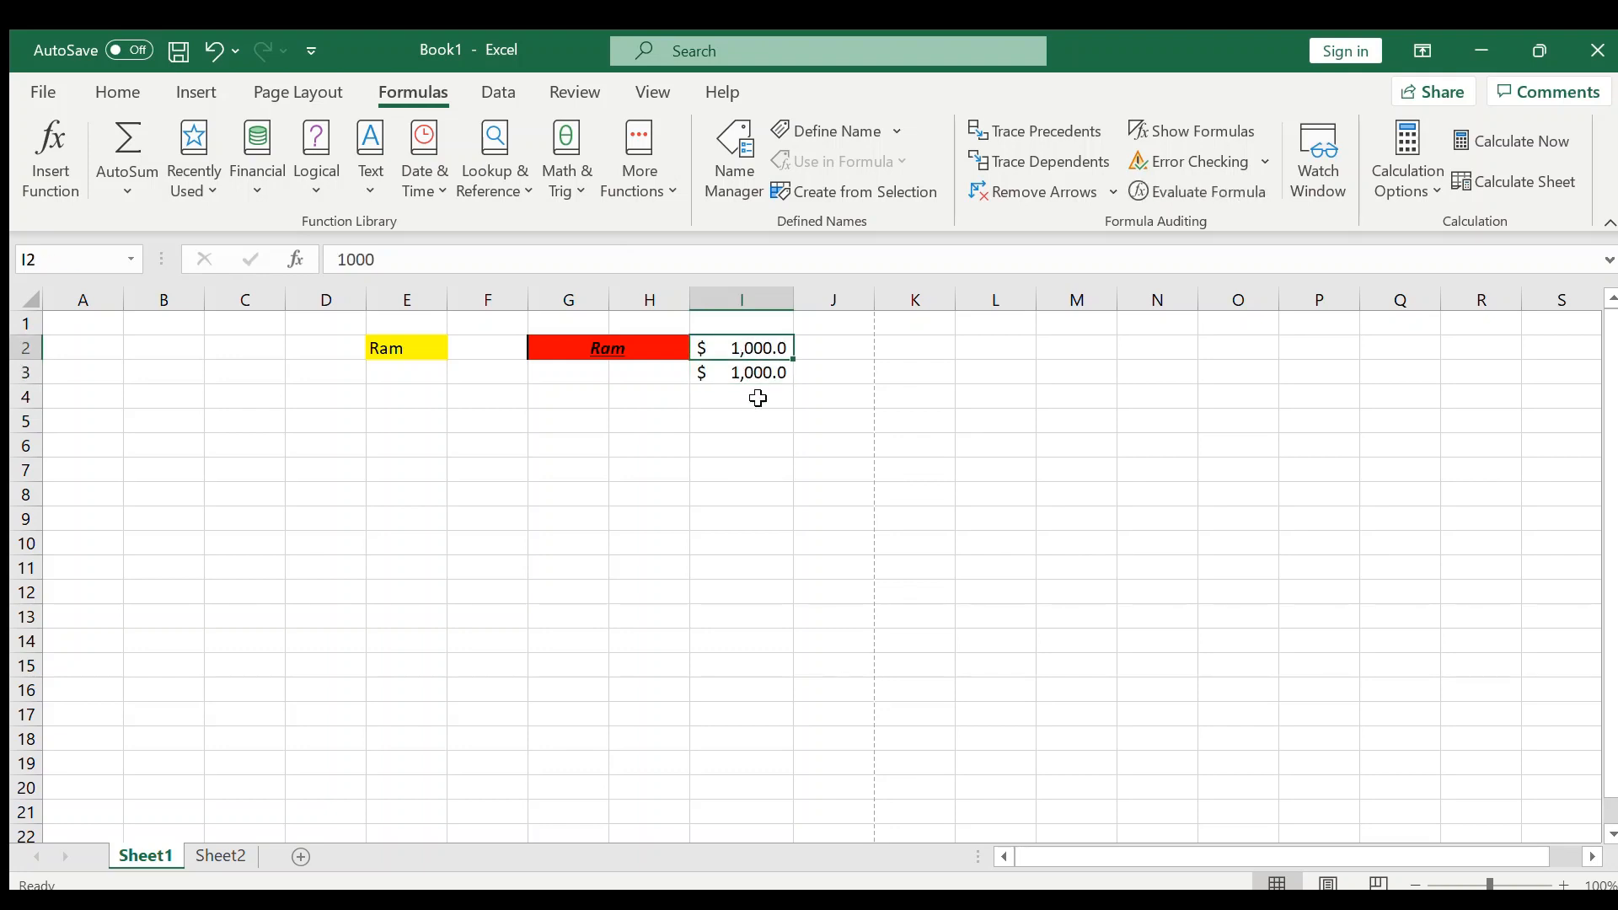
Step: Enter the addition formula =I2+I3 in cell I4 and select that cell to show the formula
click(757, 401)
text(=)
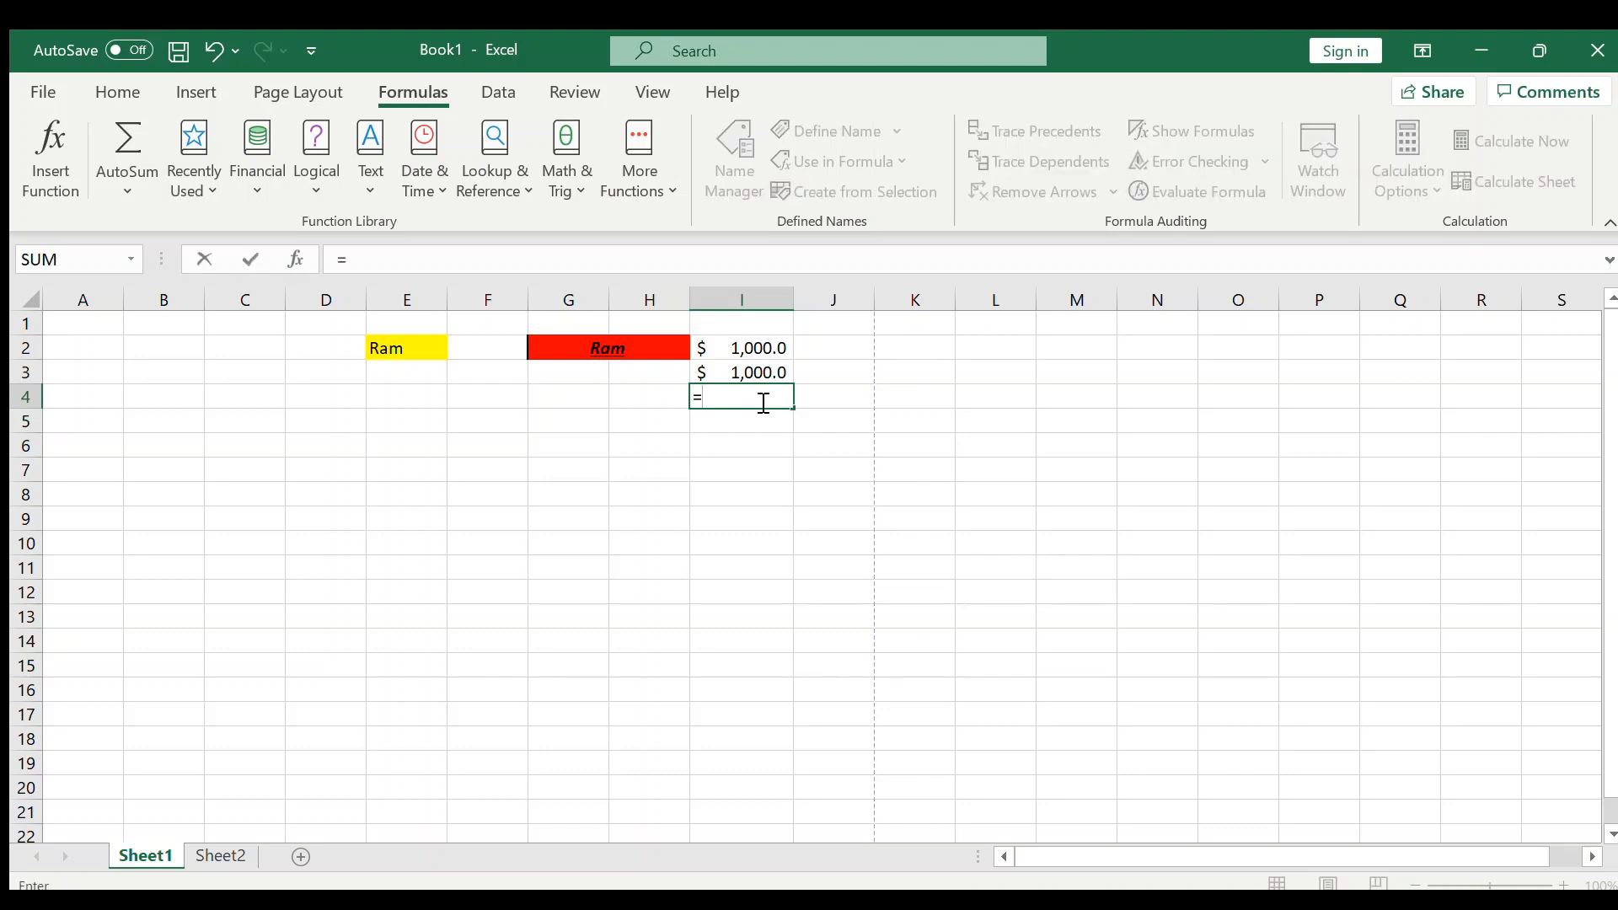
click(752, 349)
text(+)
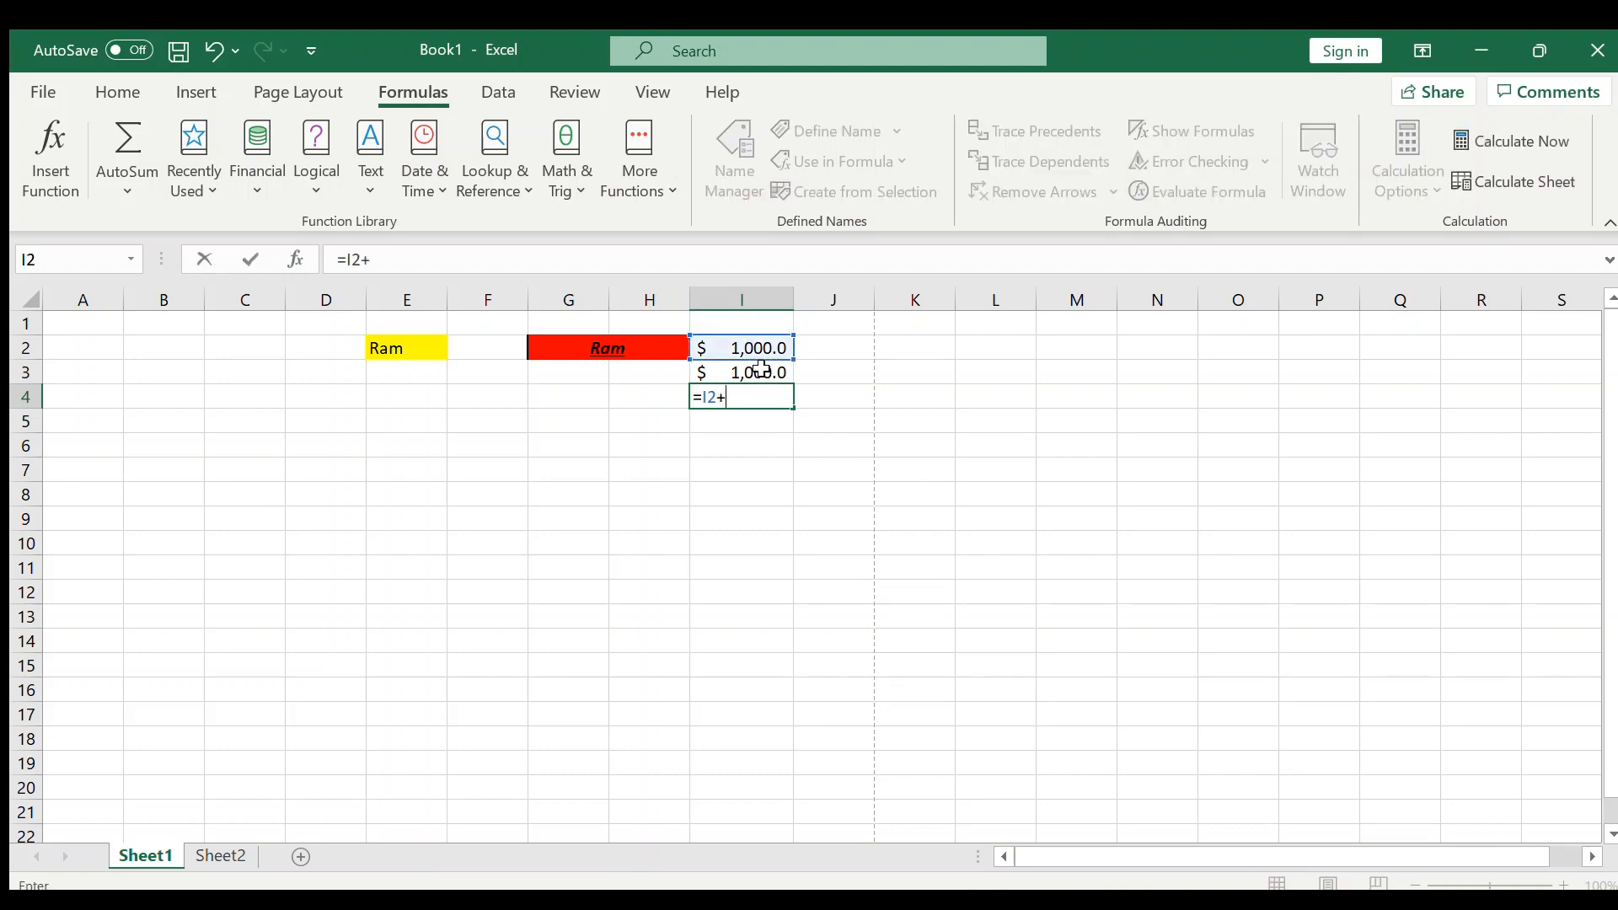
click(755, 373)
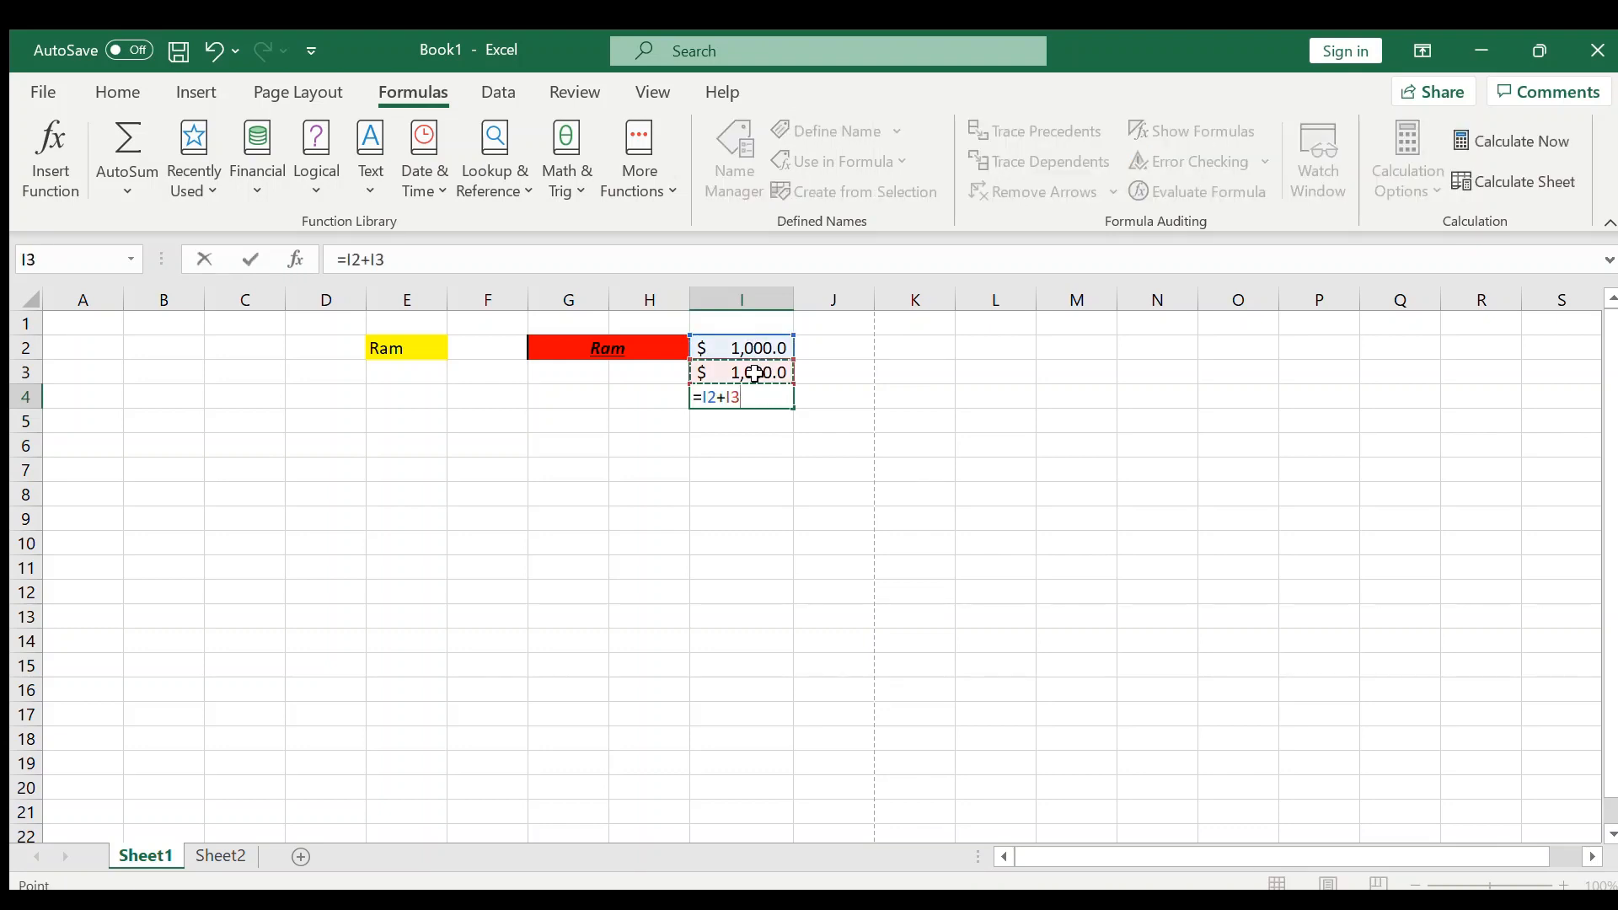
key(Return)
click(764, 397)
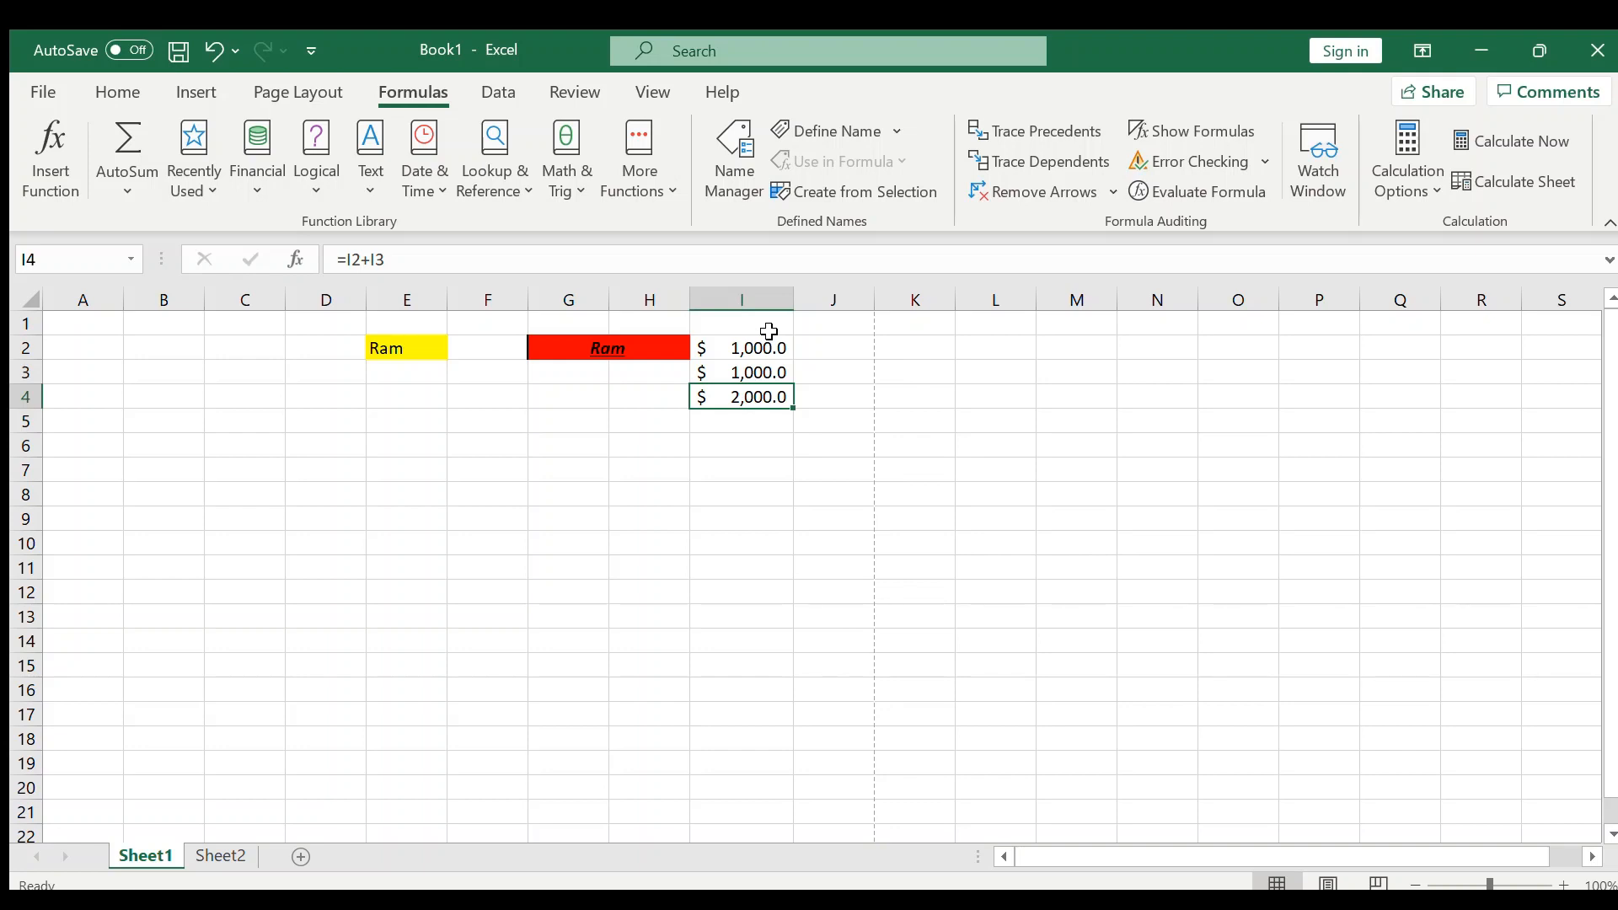
Step: Total the amounts in I2:I4 with a SUM formula in cell I5, and select the range I2:I5
key(Down)
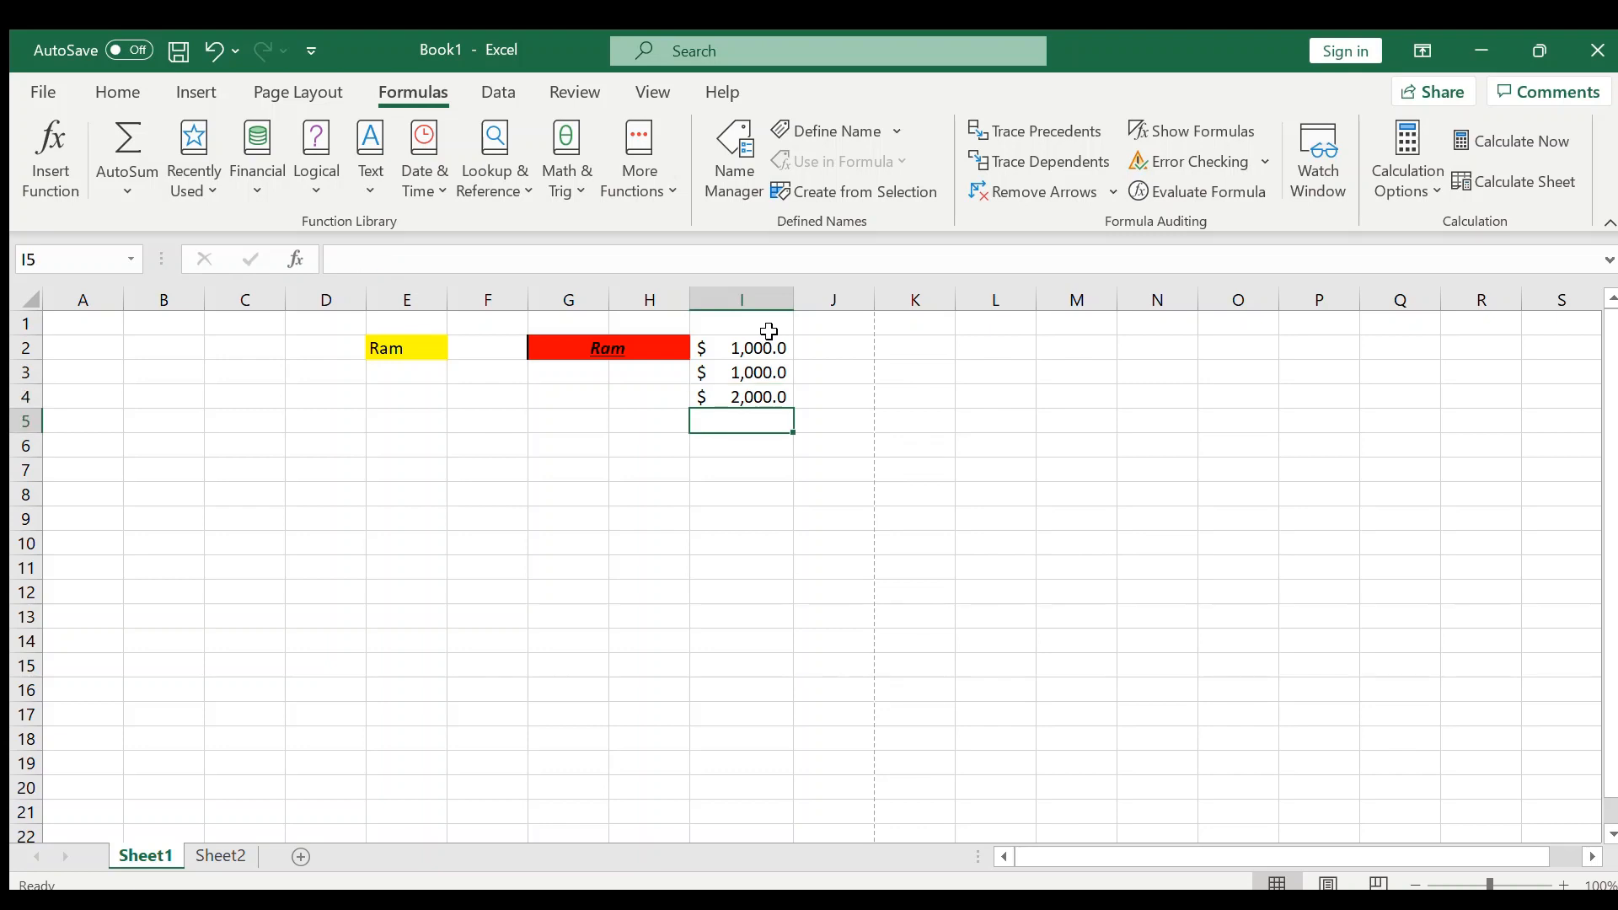
text(=sum()
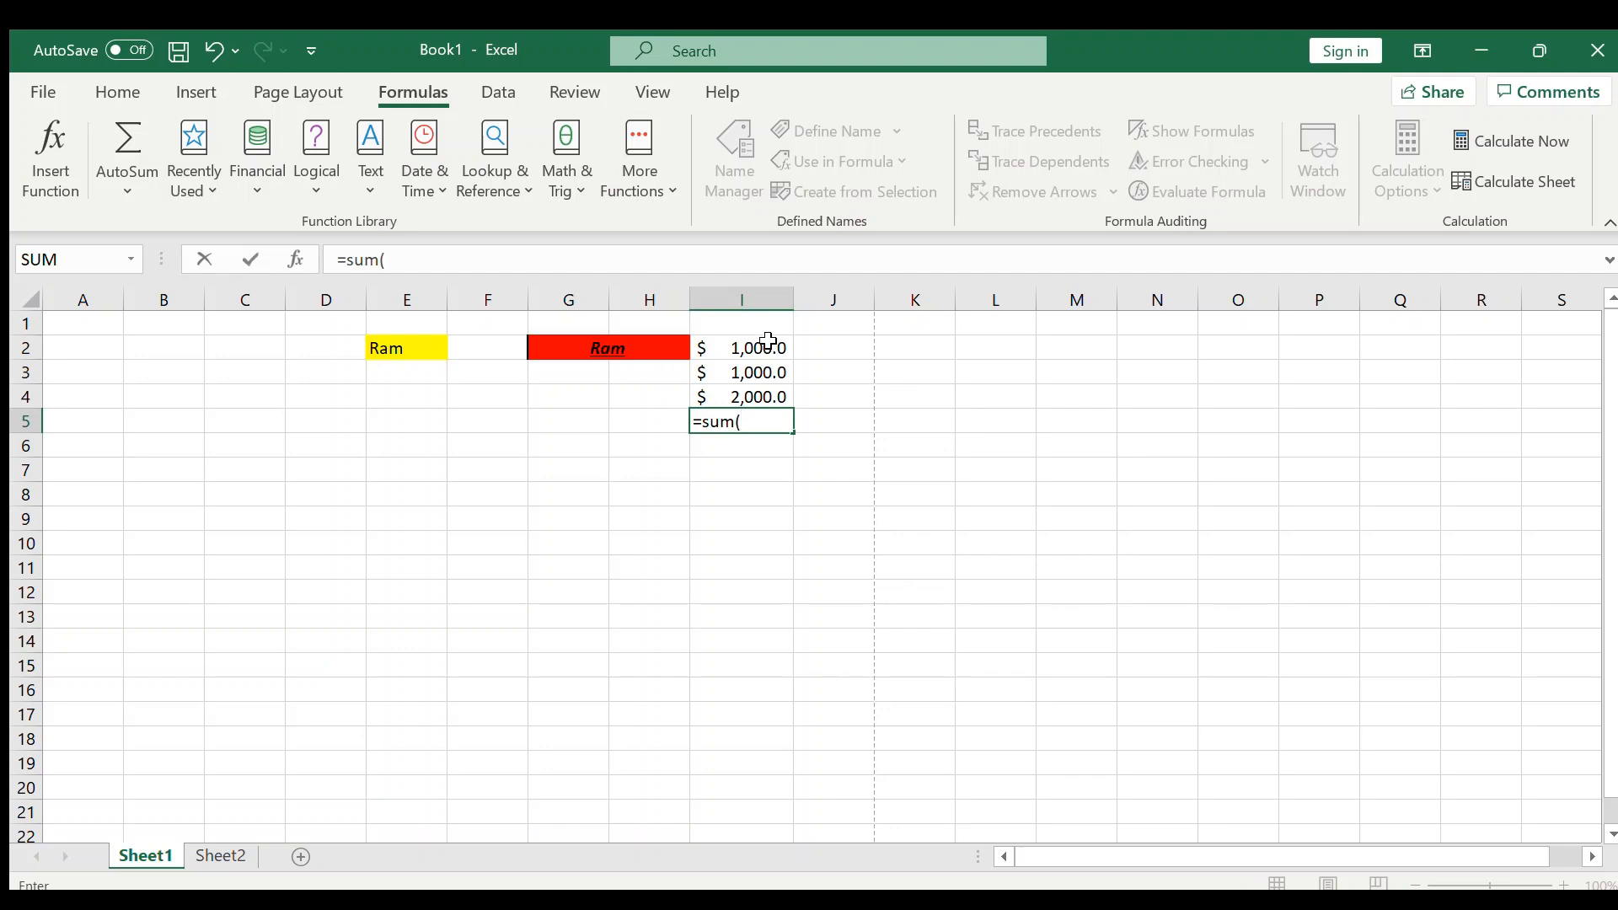
drag(767, 341, 768, 396)
key(Return)
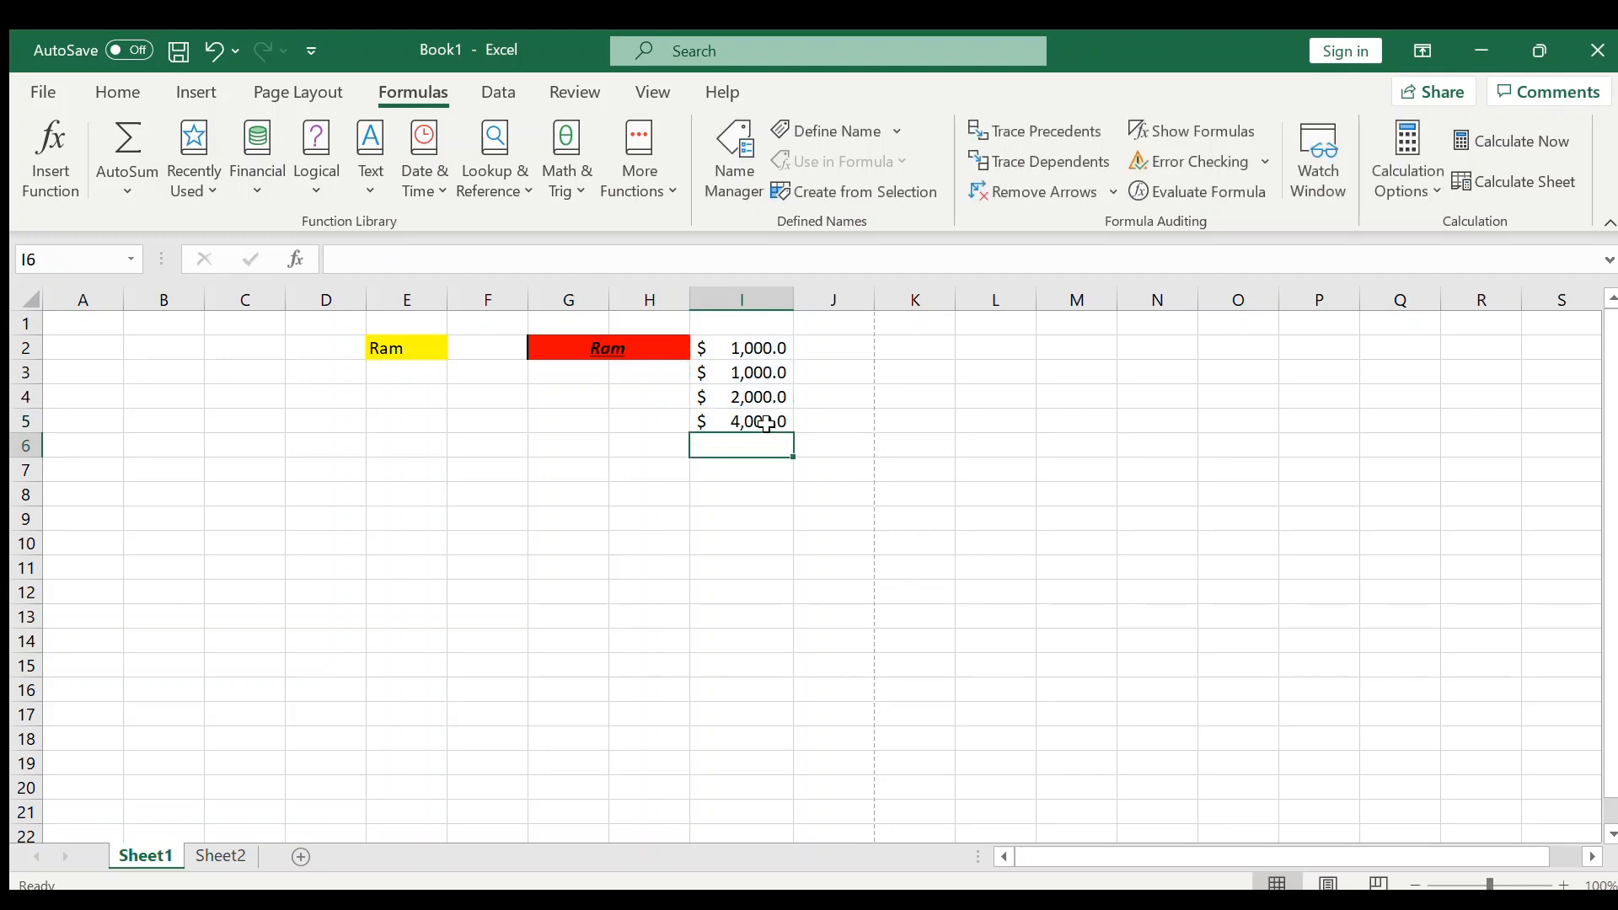
click(761, 419)
drag(751, 347, 761, 420)
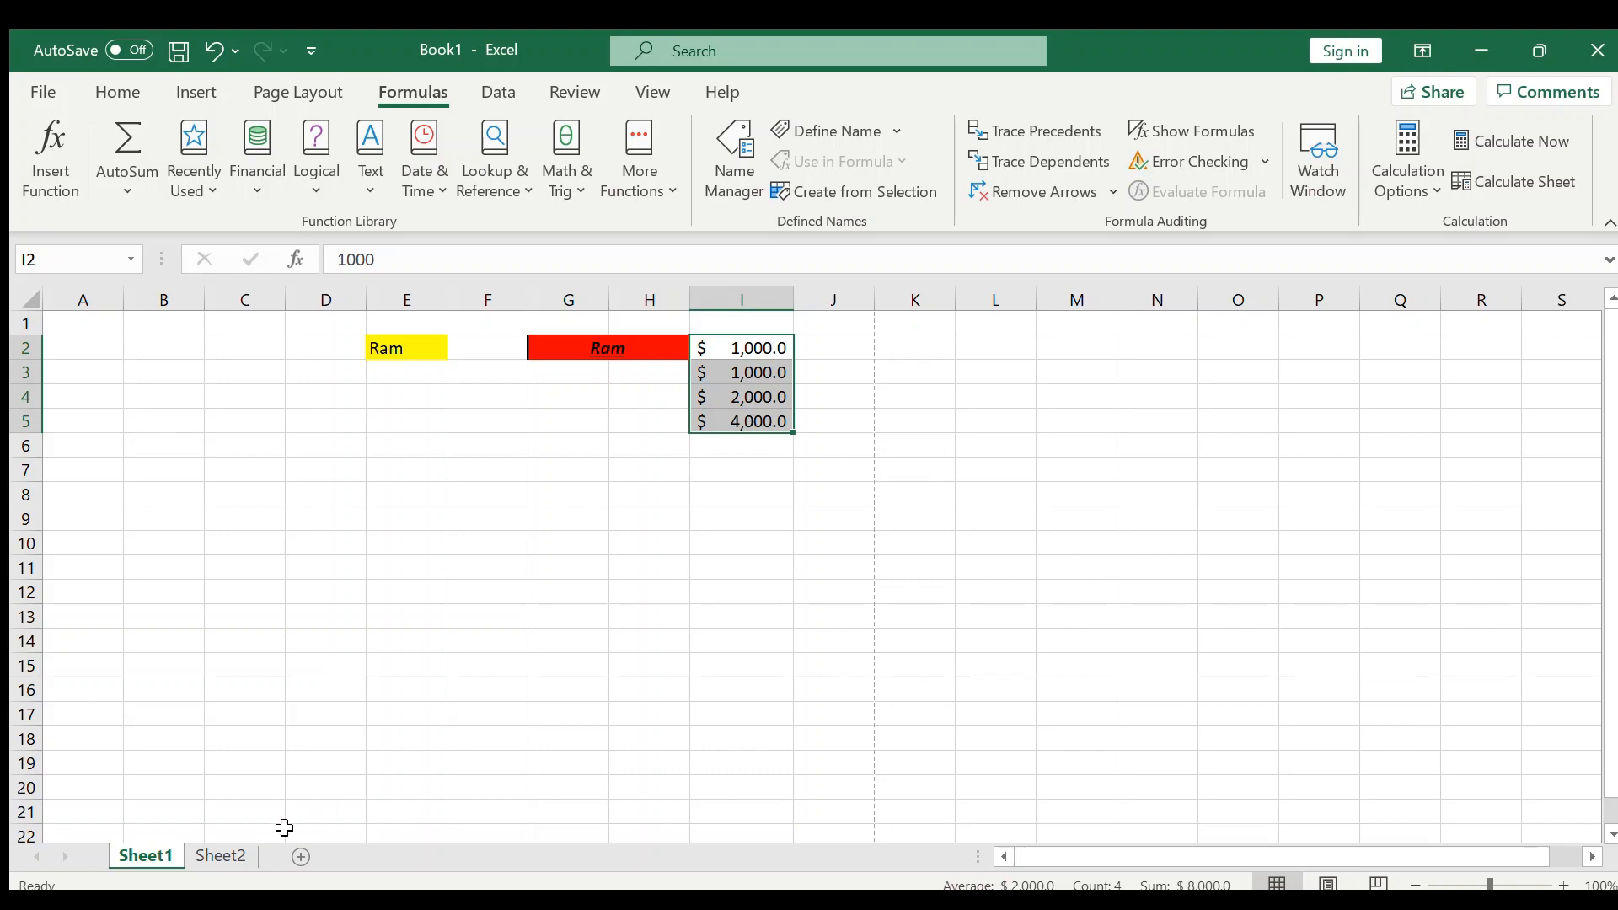
Step: Switch to Sheet2 and look over the salary table's Name, Salary, HRA and remaining columns through Total
click(221, 856)
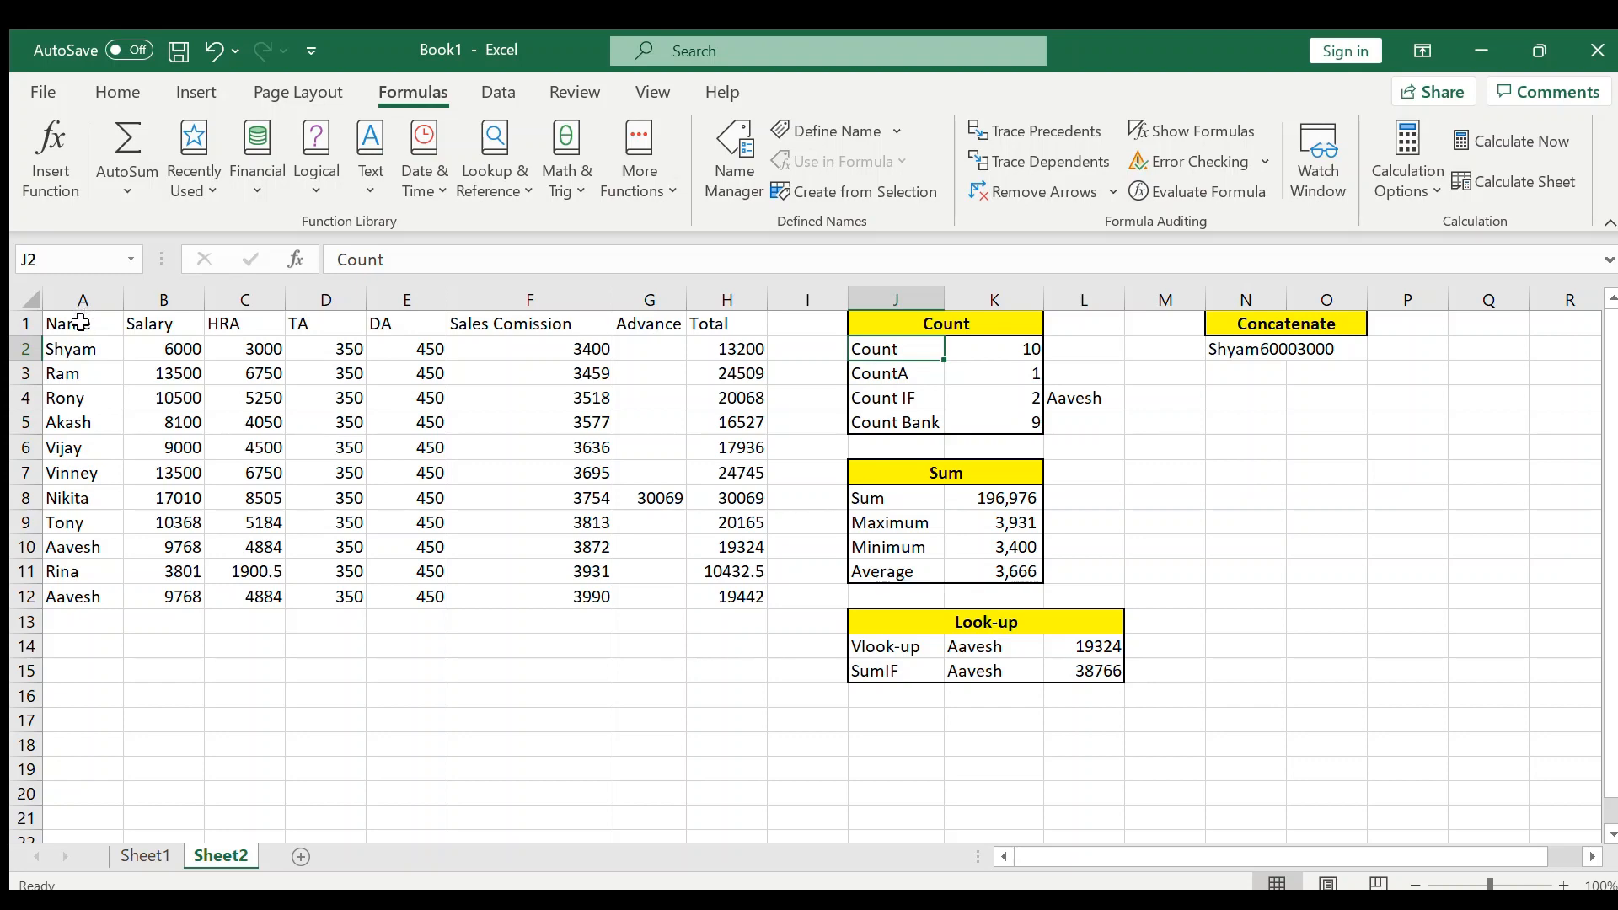
drag(82, 320, 89, 596)
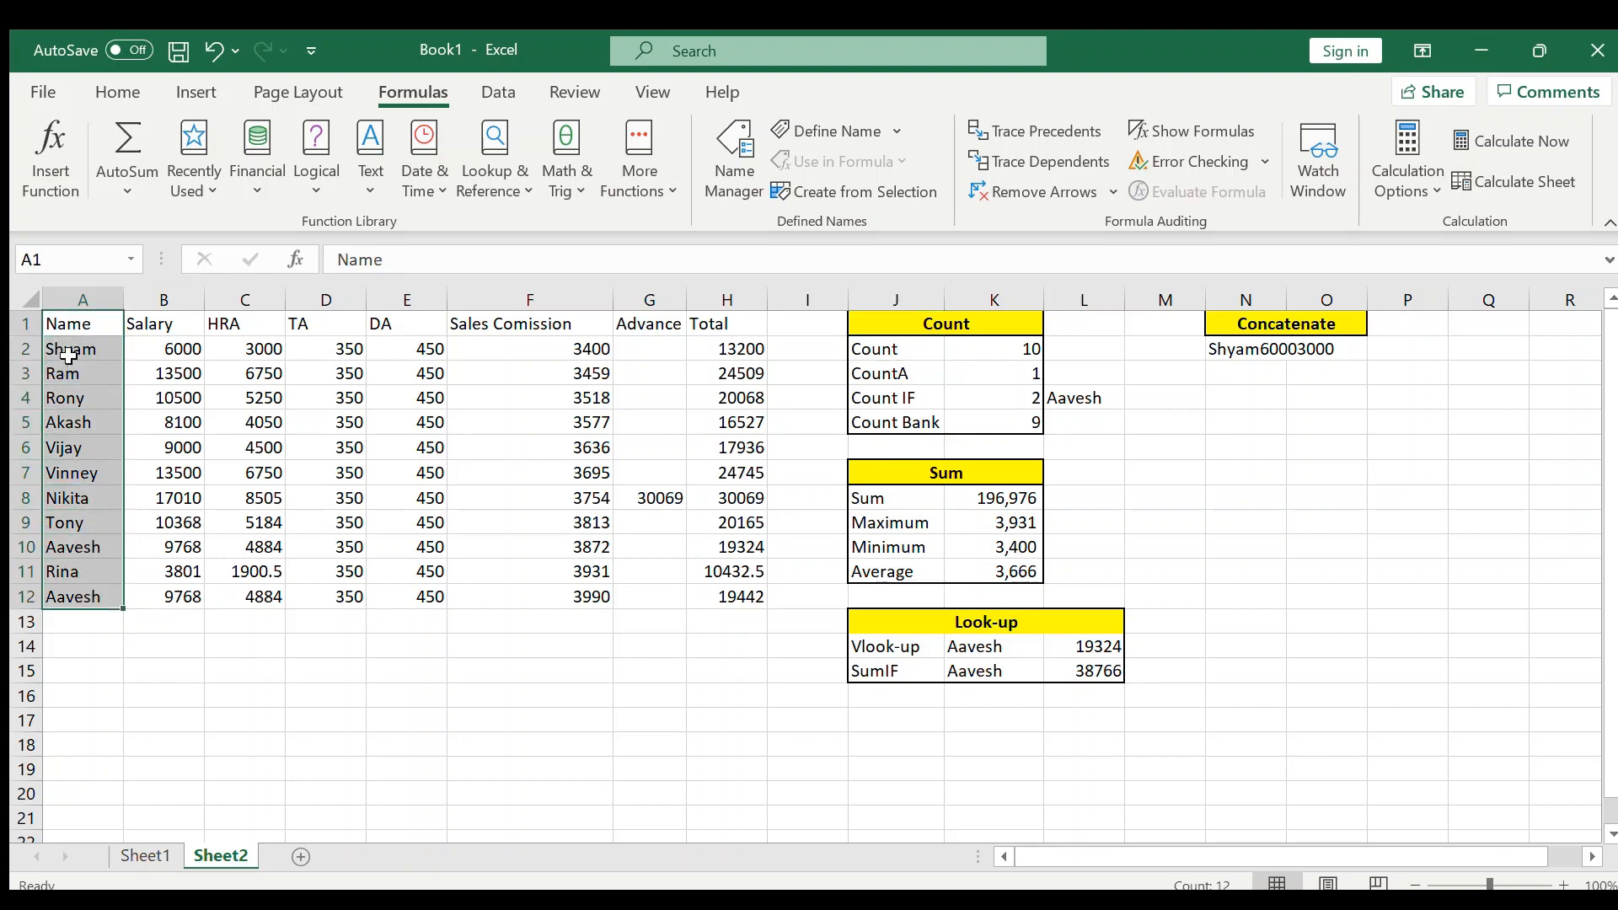
click(73, 329)
drag(82, 349, 91, 598)
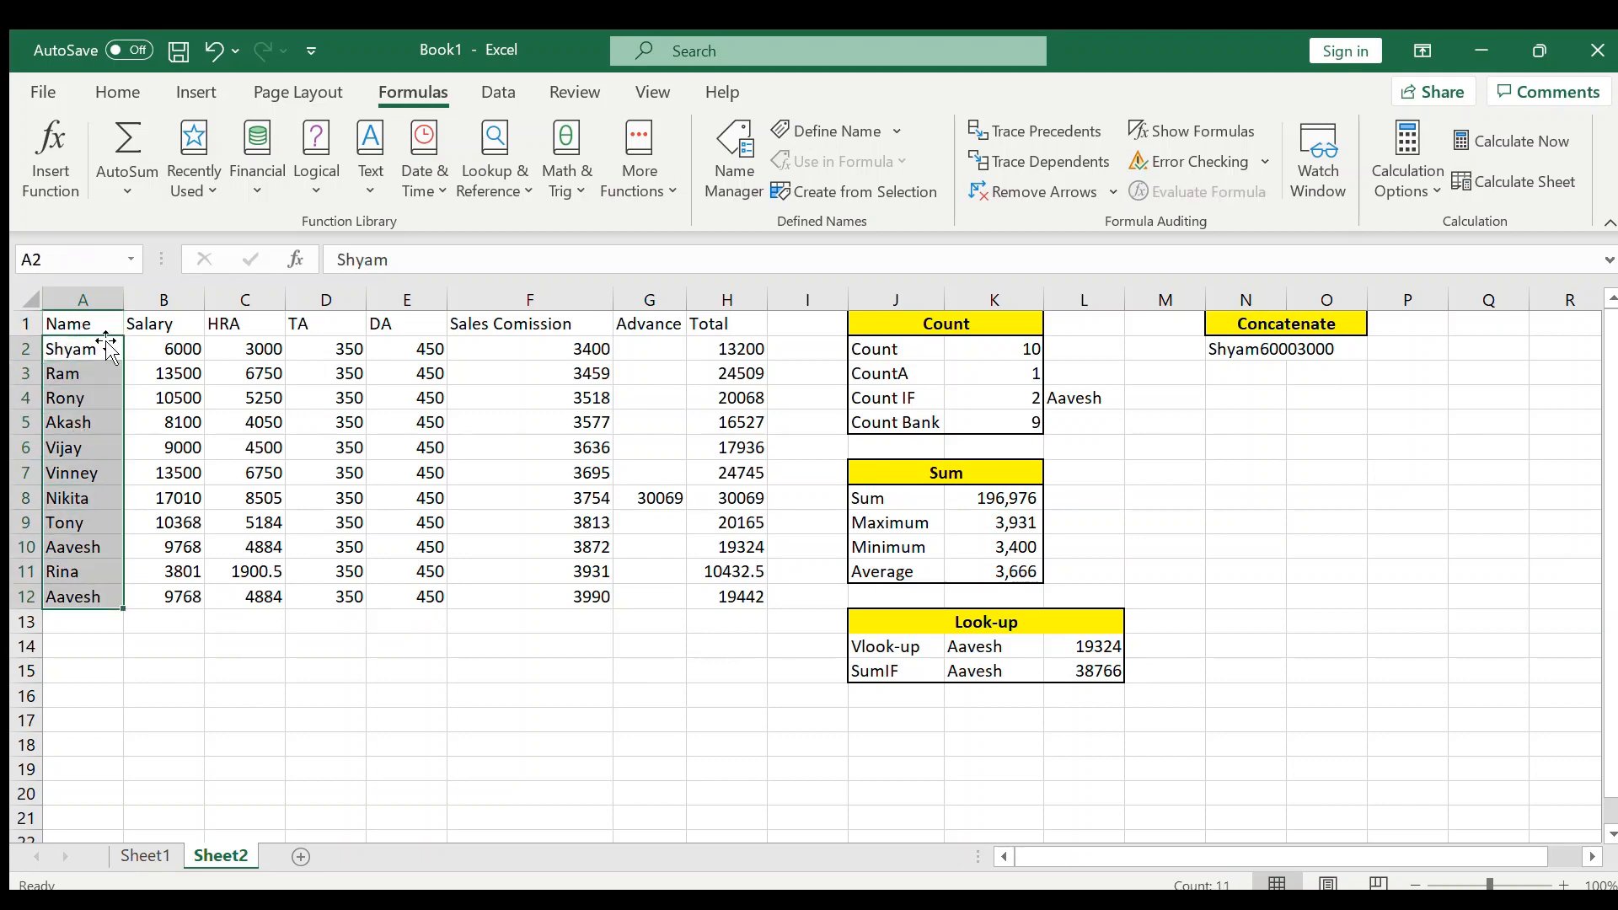
click(172, 352)
drag(172, 352, 175, 594)
drag(253, 347, 260, 634)
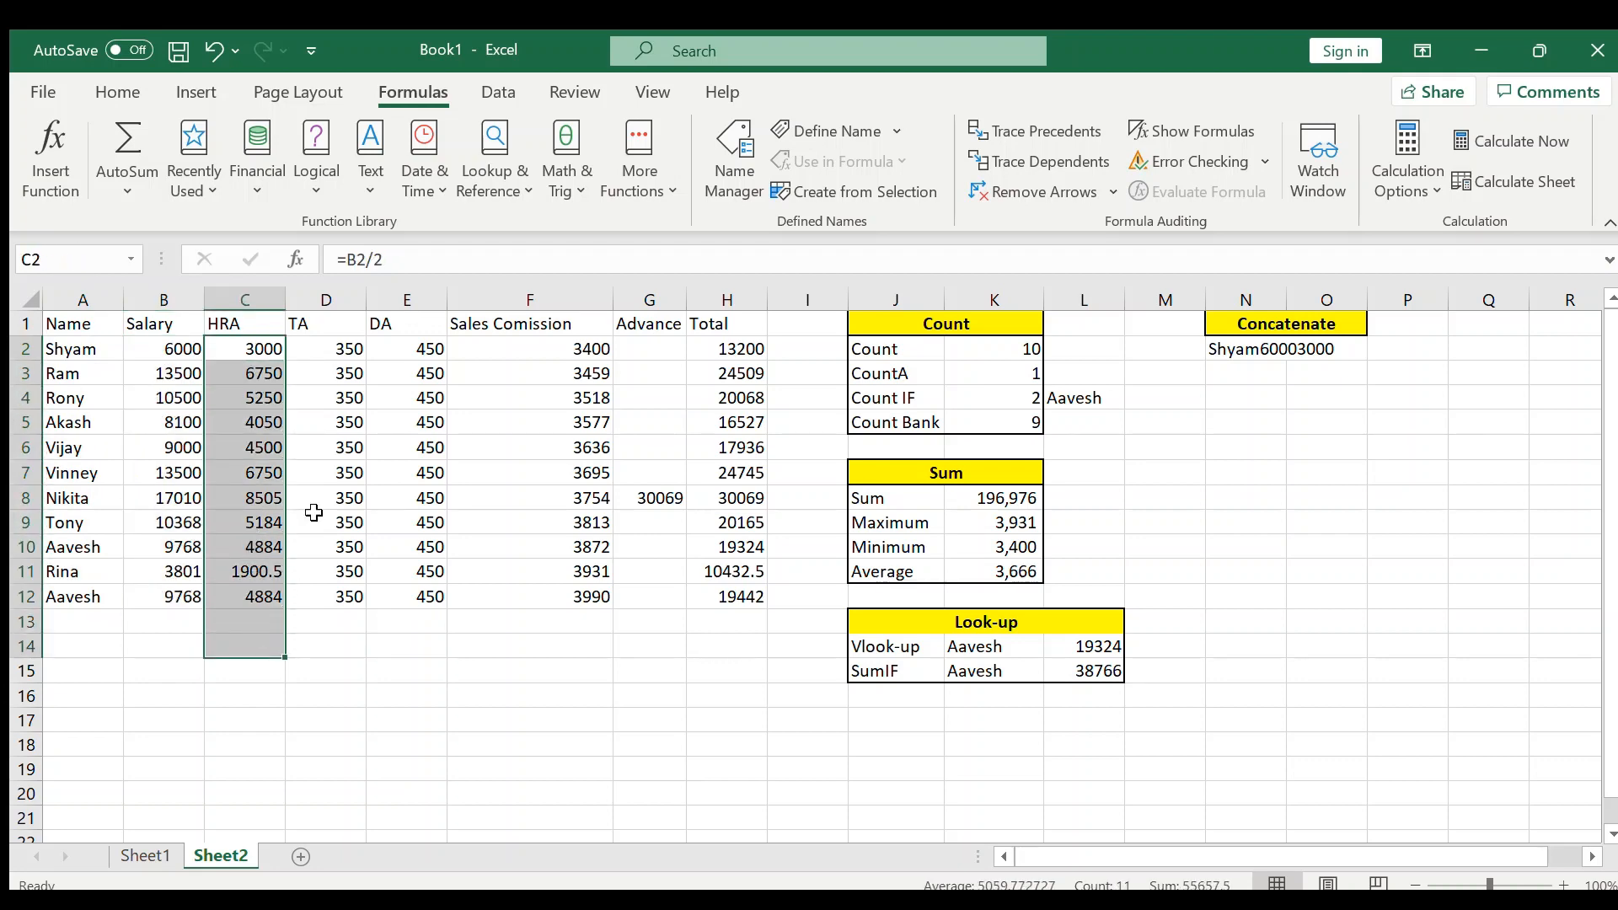
drag(326, 351, 708, 589)
click(705, 592)
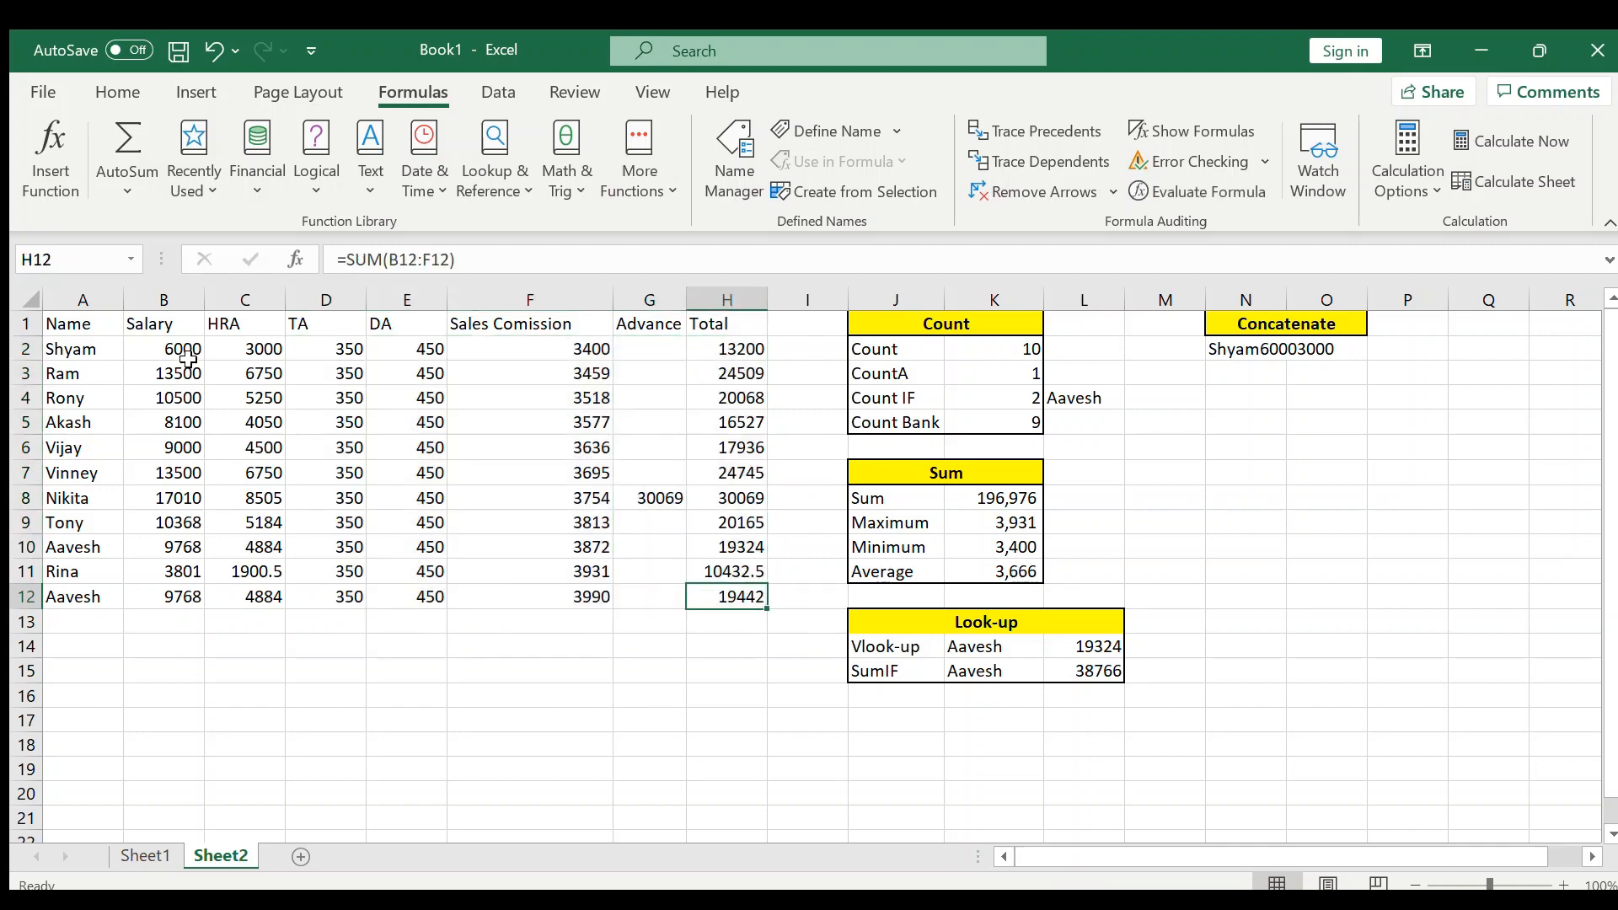
Step: Select the first employee's earnings in B2:F2 to check their sum, and return to cell B2
drag(180, 351, 563, 349)
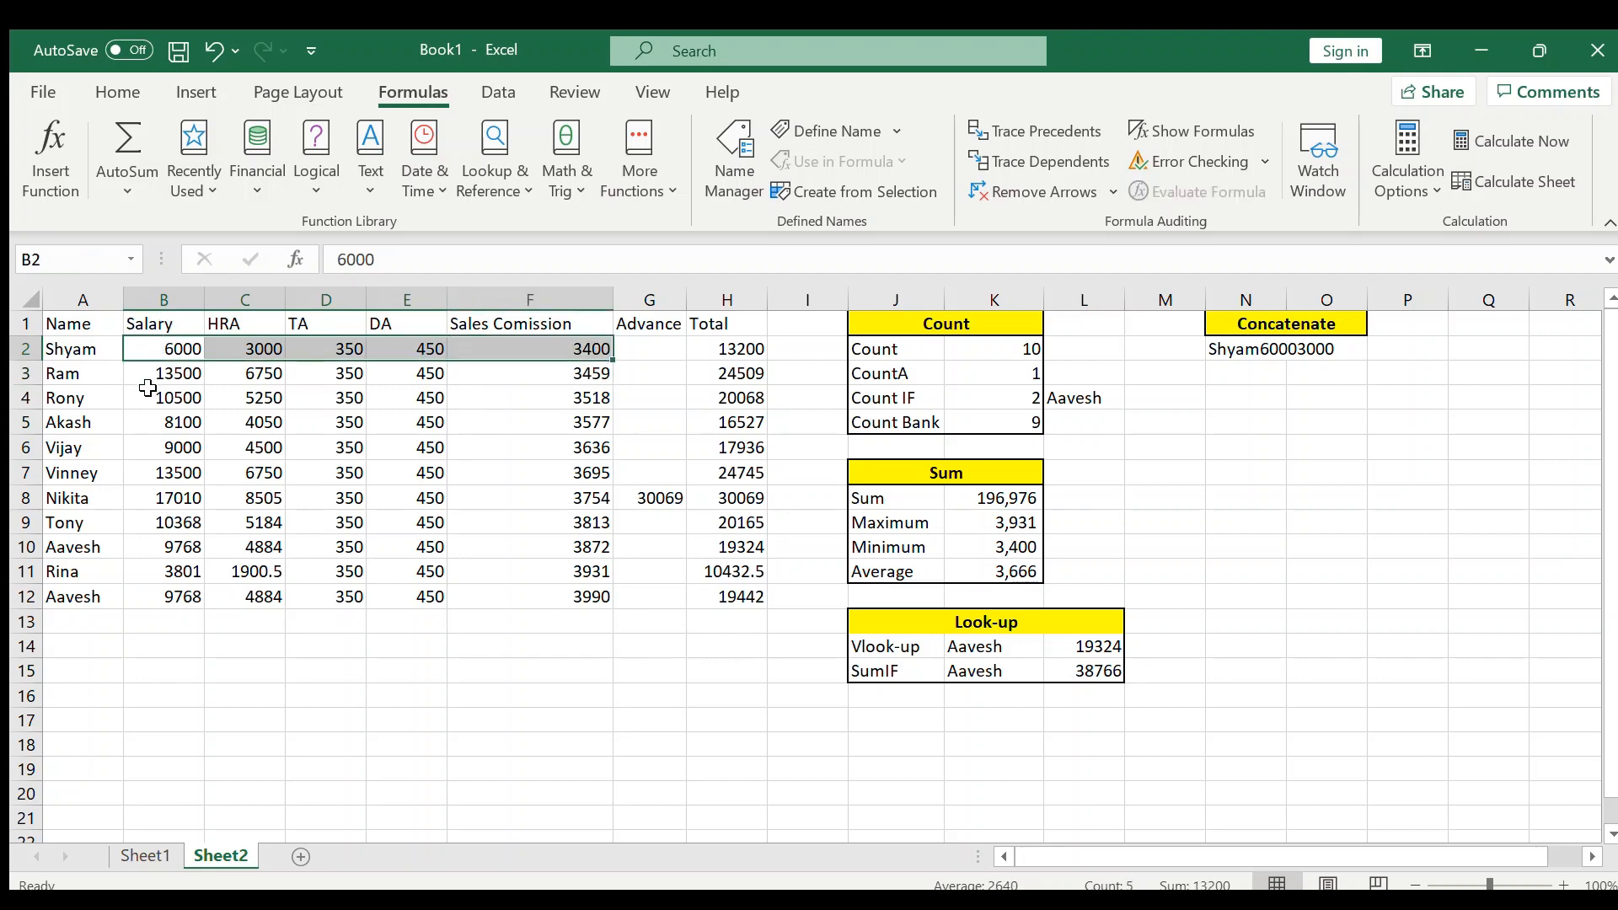
click(156, 352)
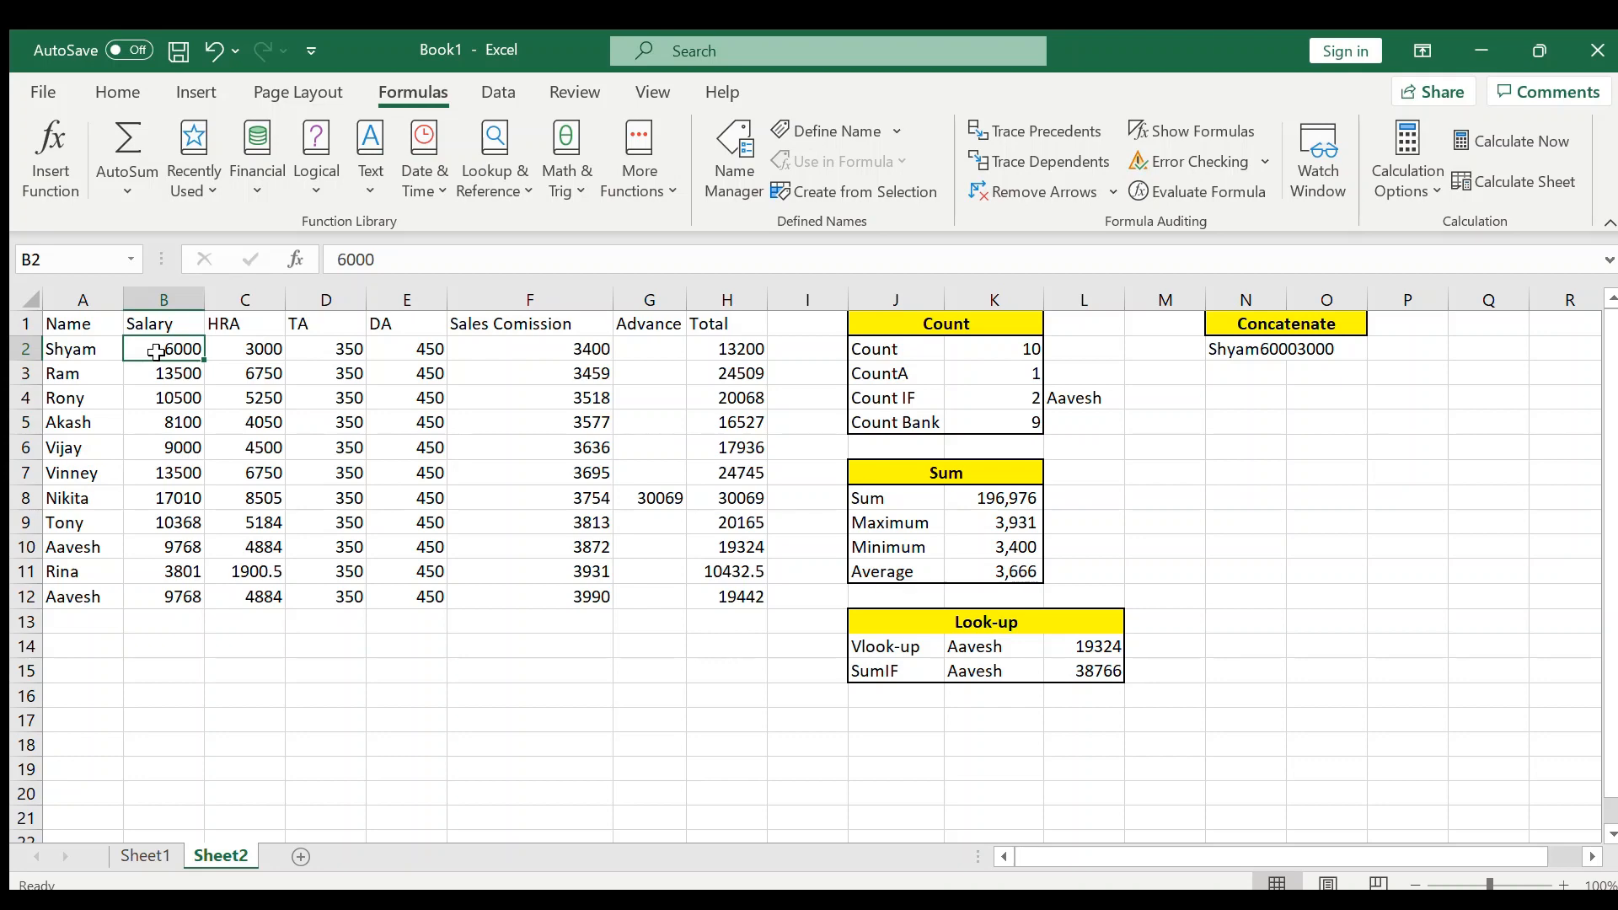
drag(160, 349, 528, 349)
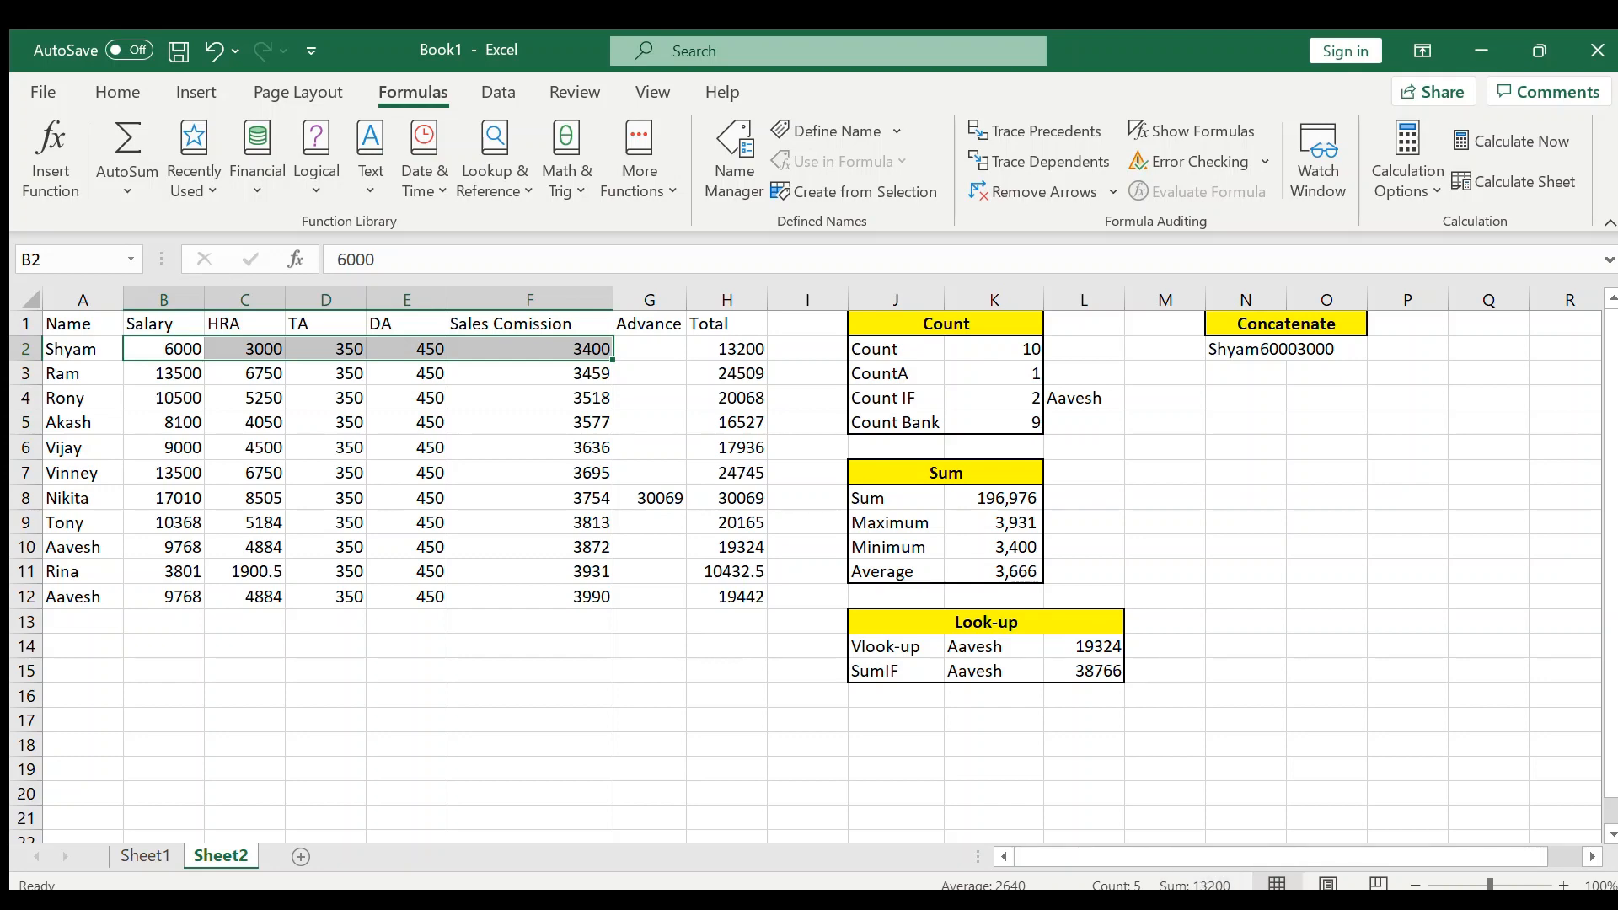
click(1564, 884)
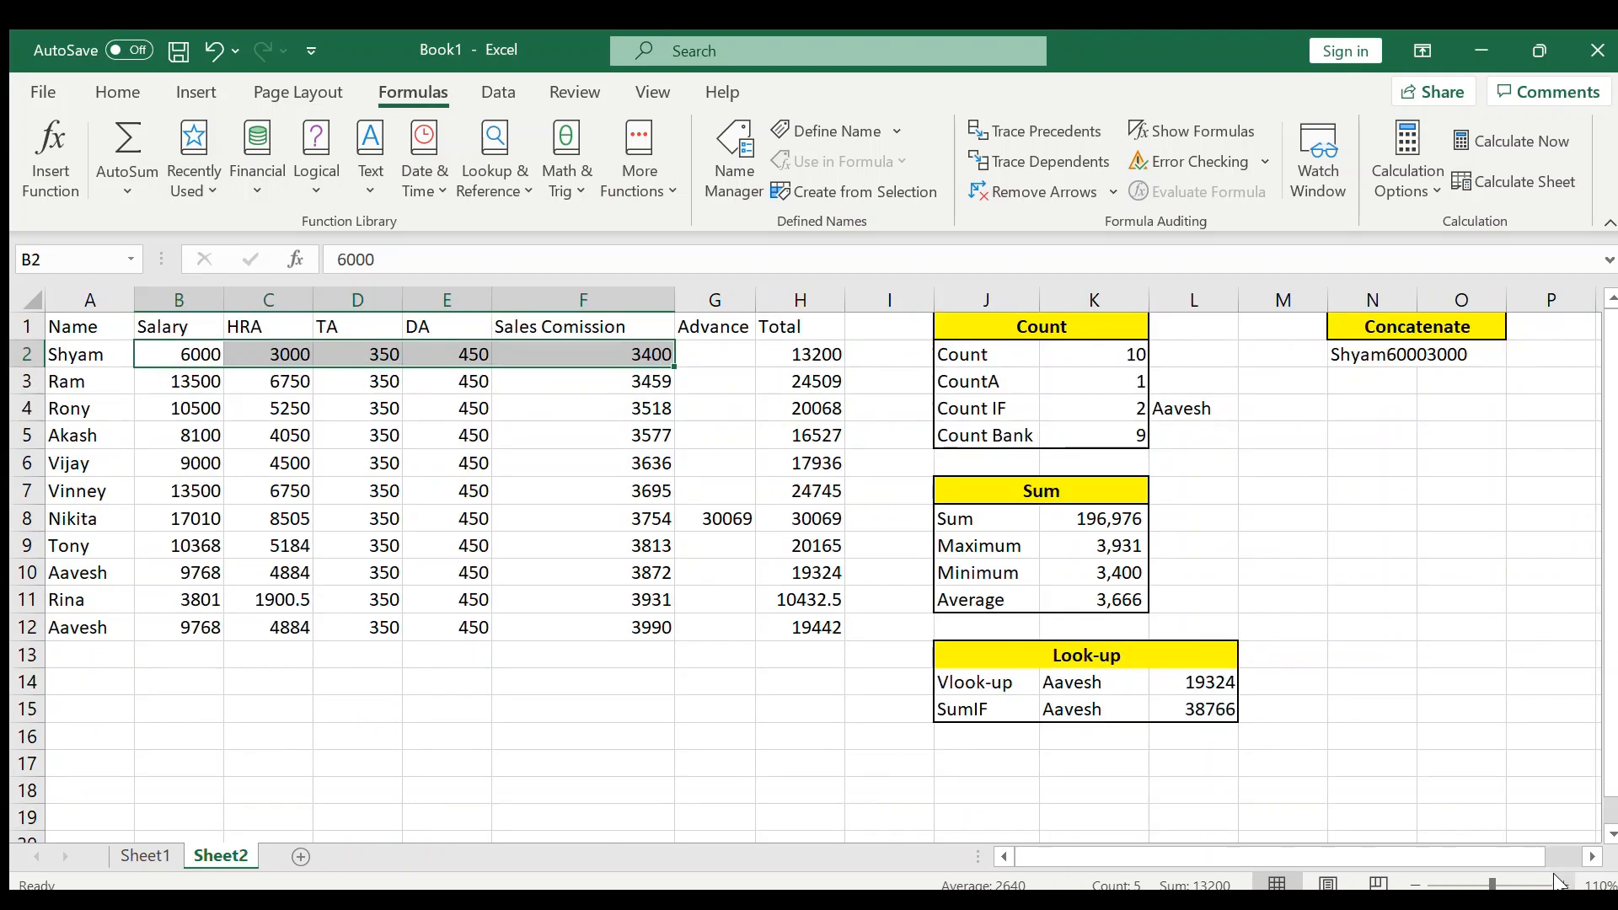
click(1414, 884)
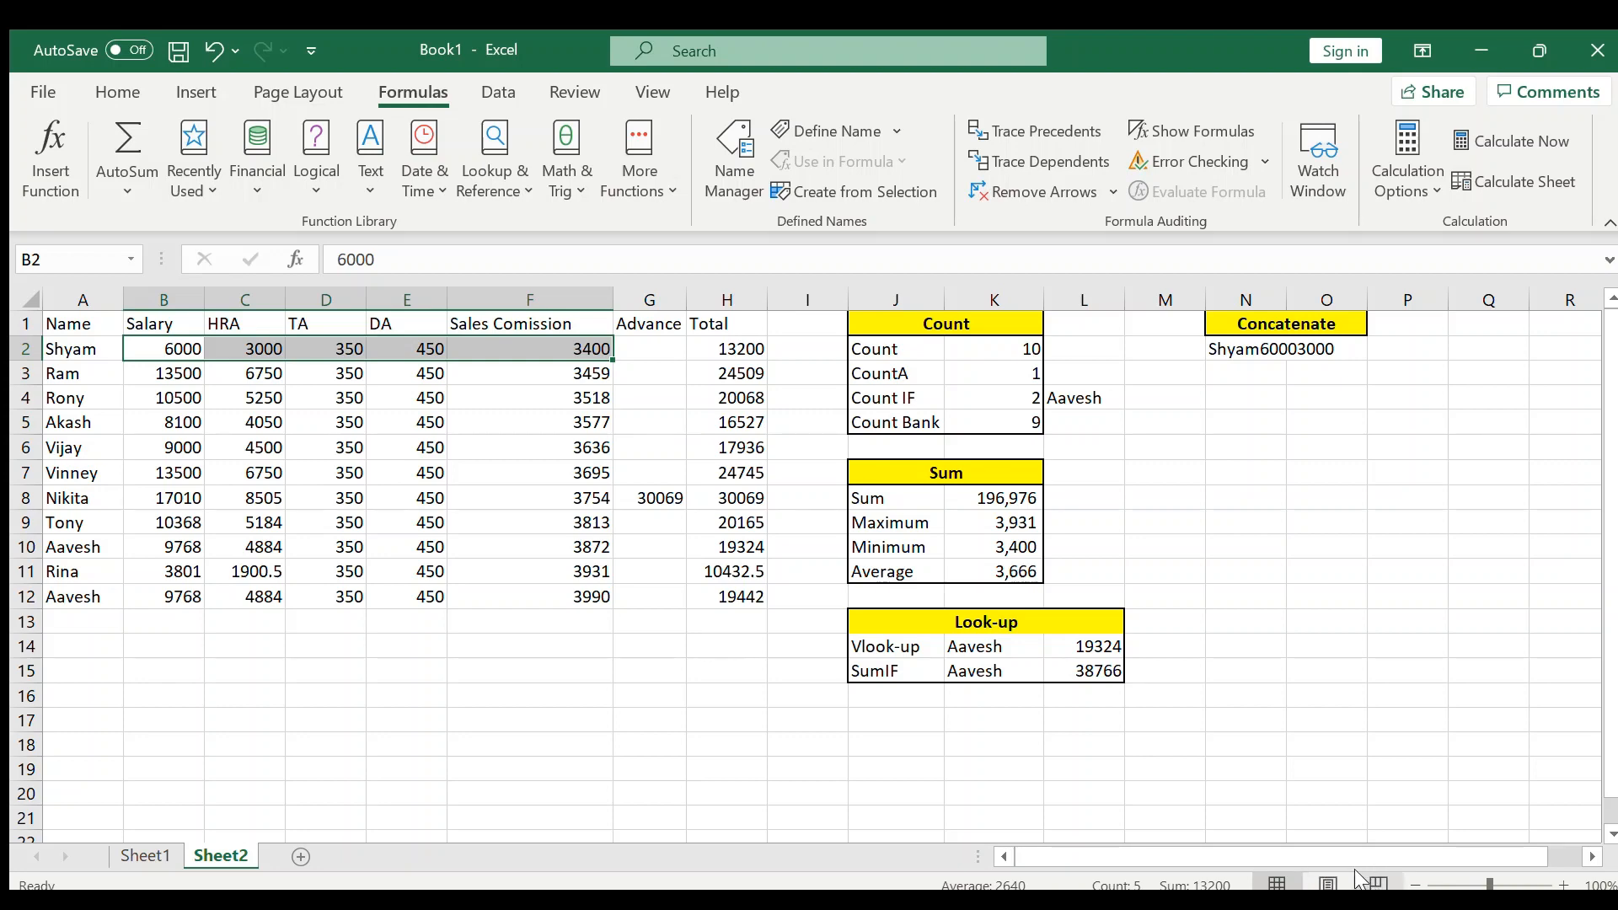
click(608, 397)
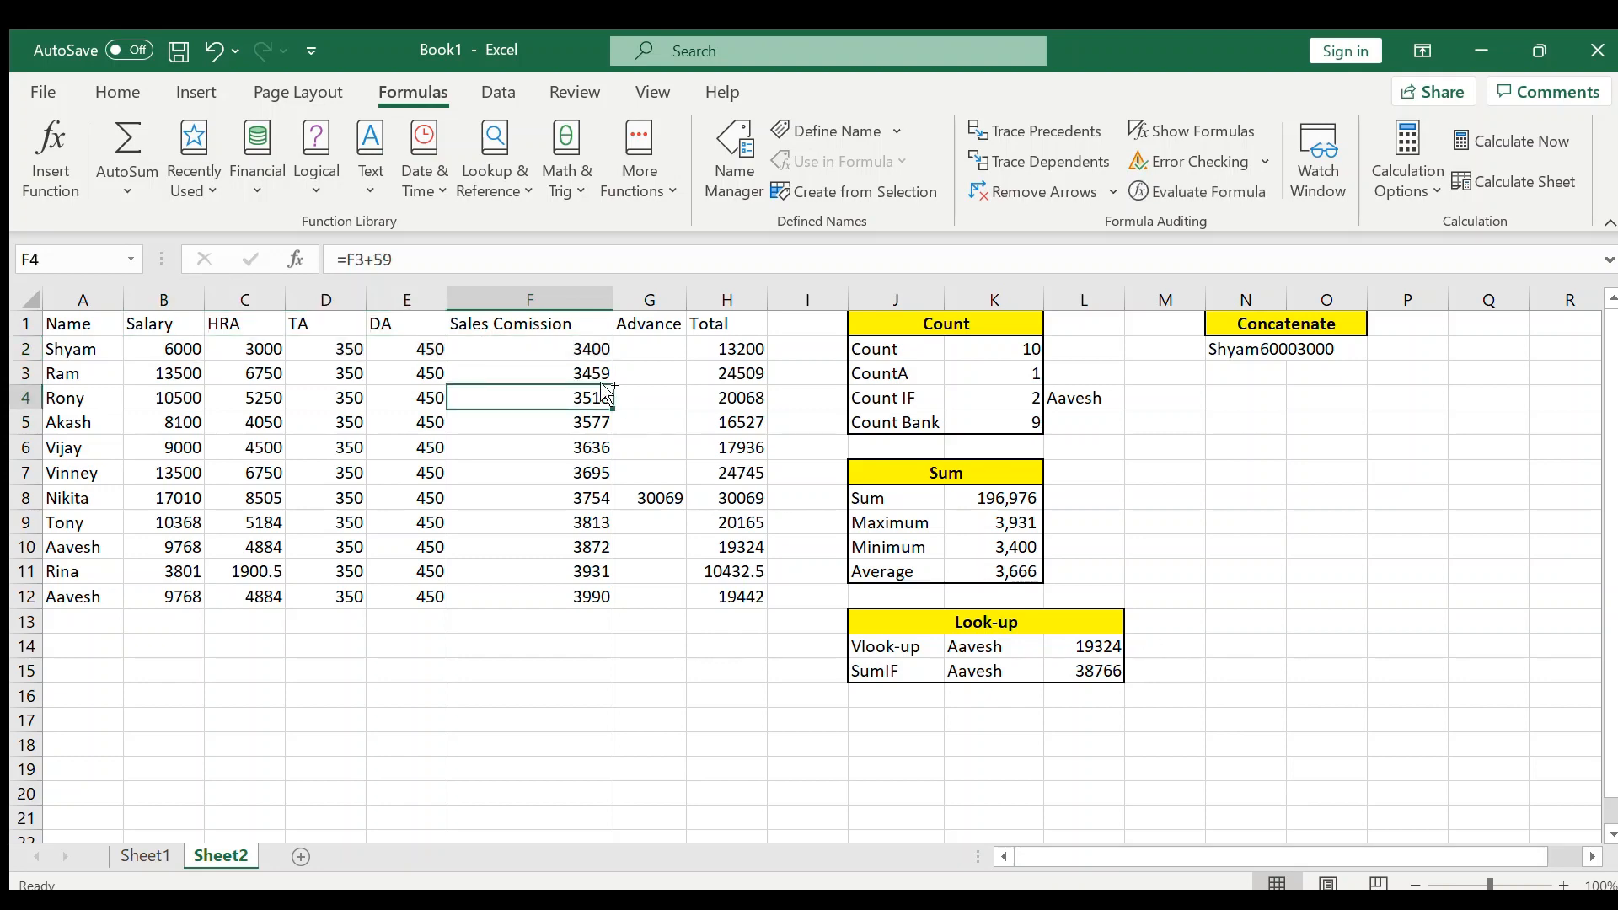
key(ctrl+Up)
key(Down)
key(ctrl+Left)
key(Right)
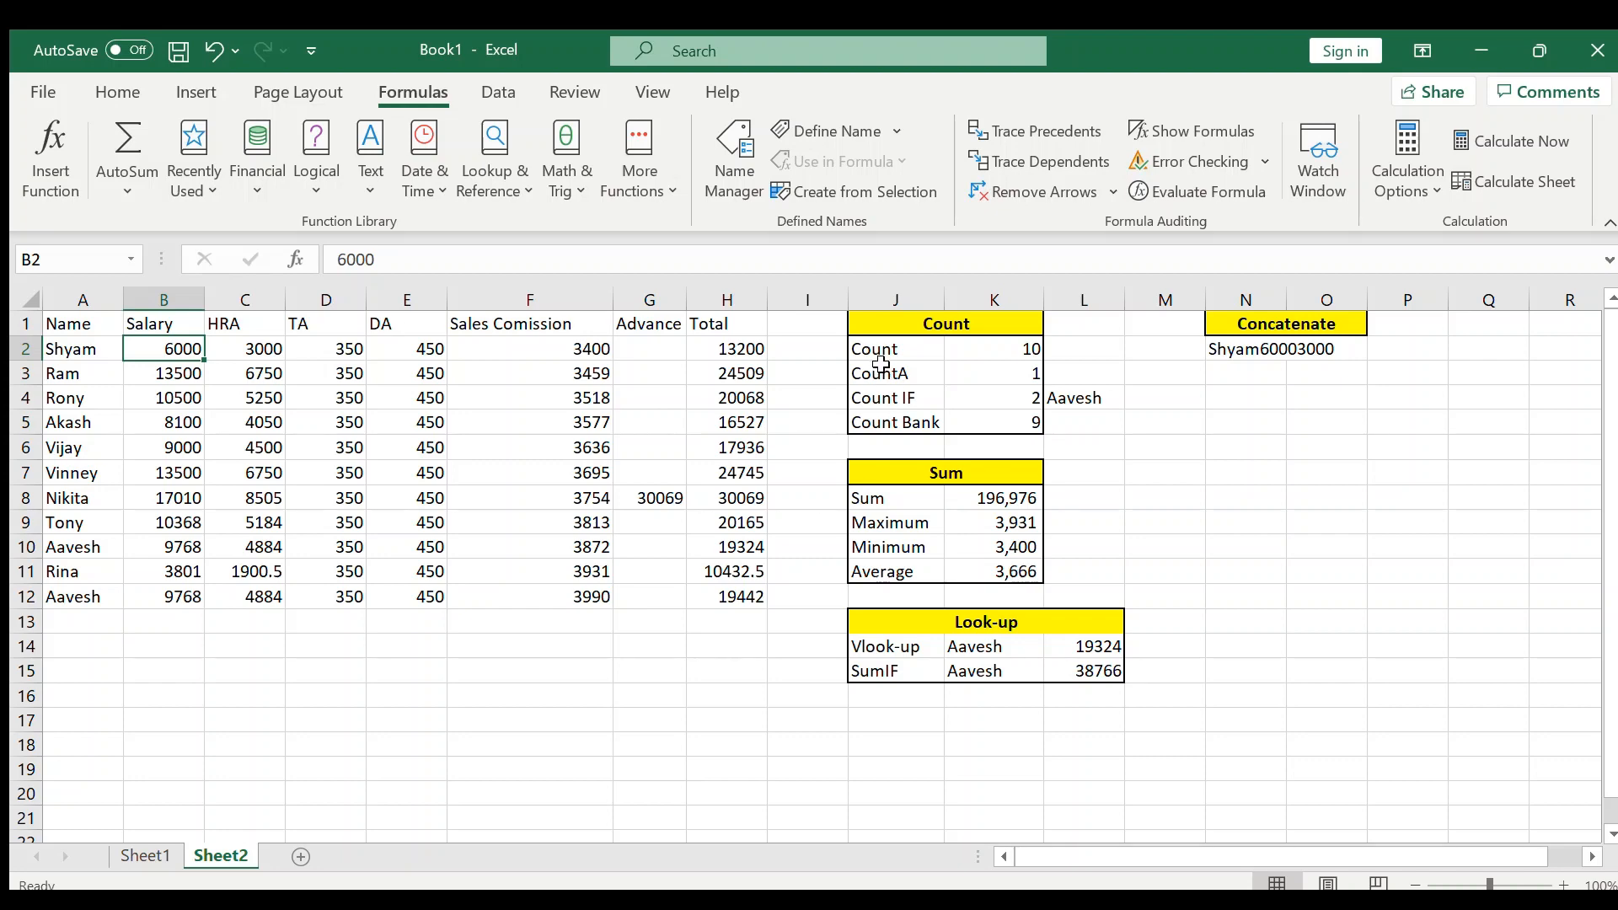
Step: Look over the Count, Sum, Look-up and Concatenate blocks, and the Sales Comission and Name data in rows 2 to 12
click(900, 323)
click(900, 476)
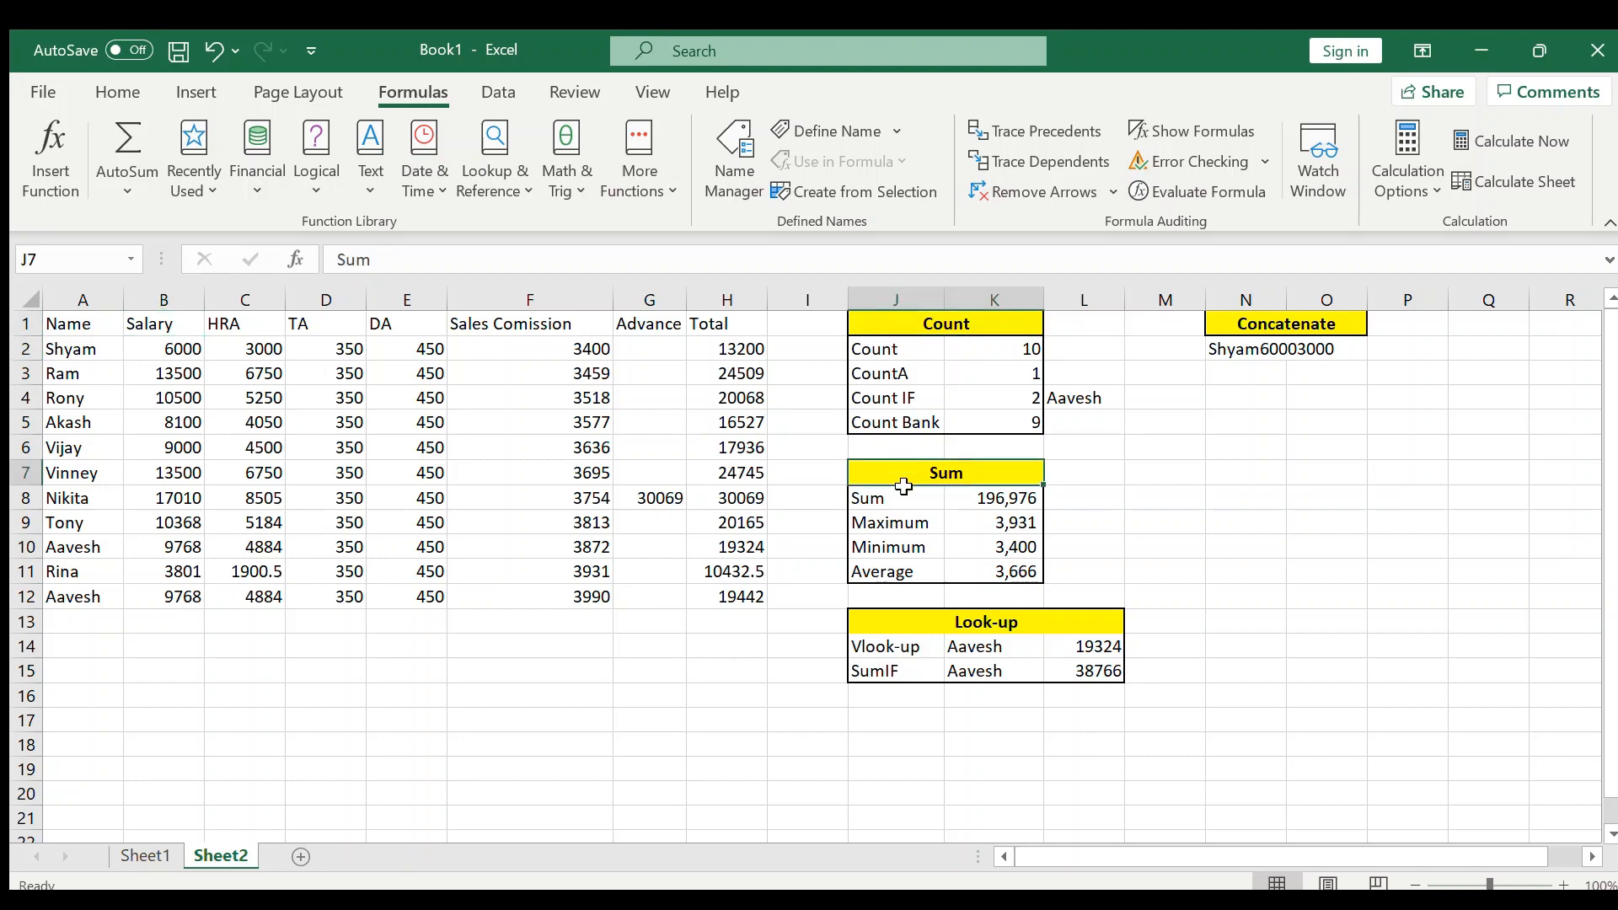
click(920, 616)
click(1244, 315)
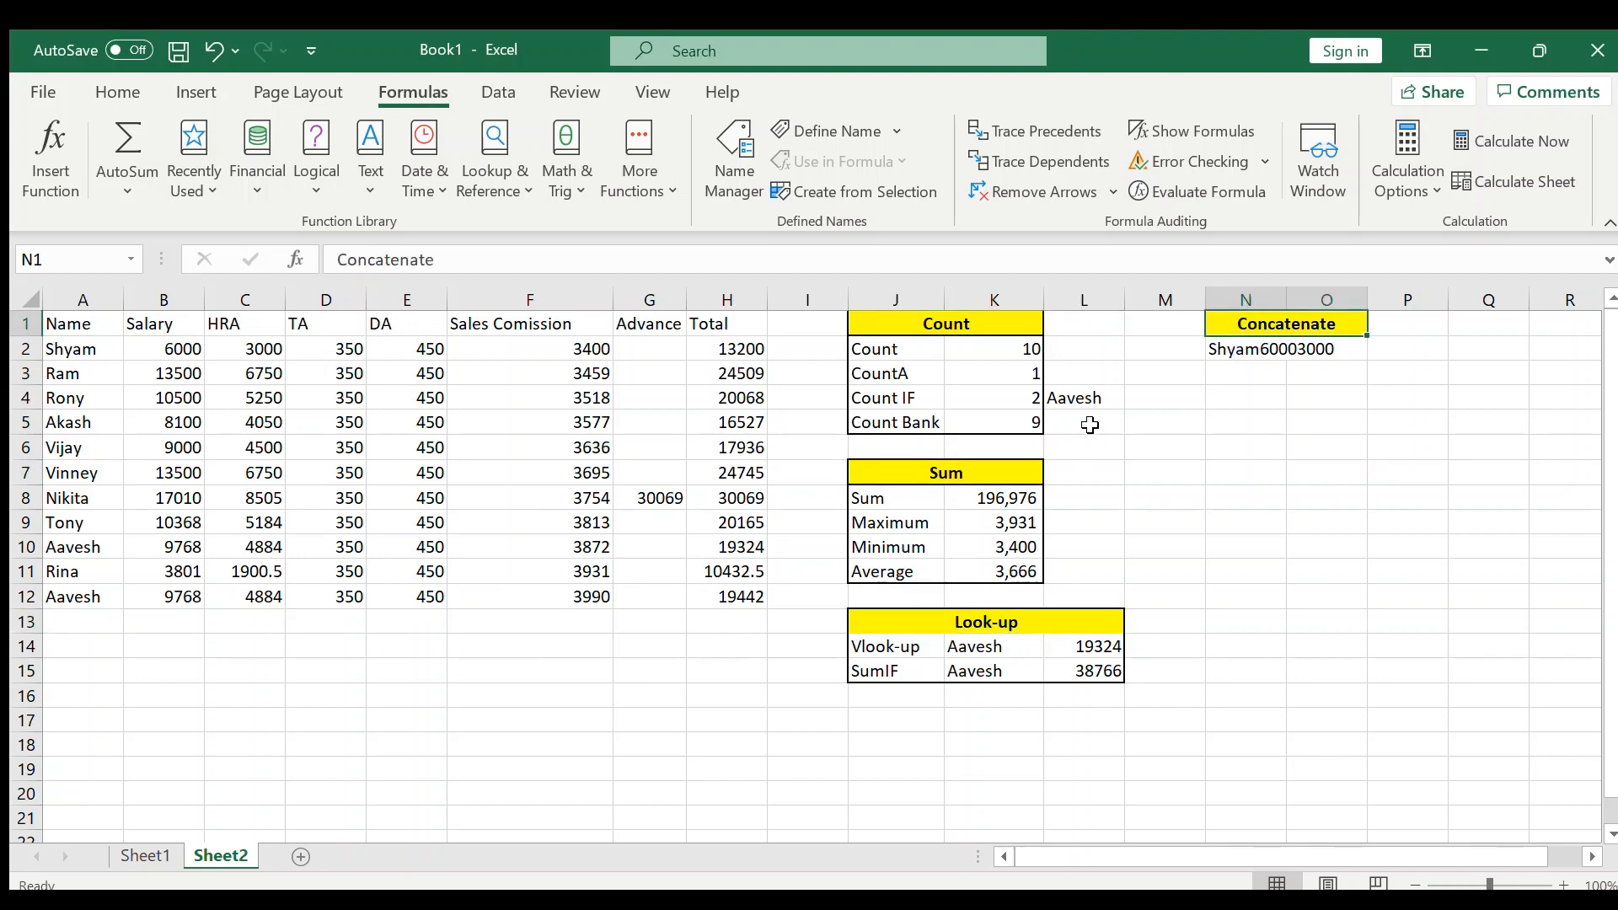
click(901, 360)
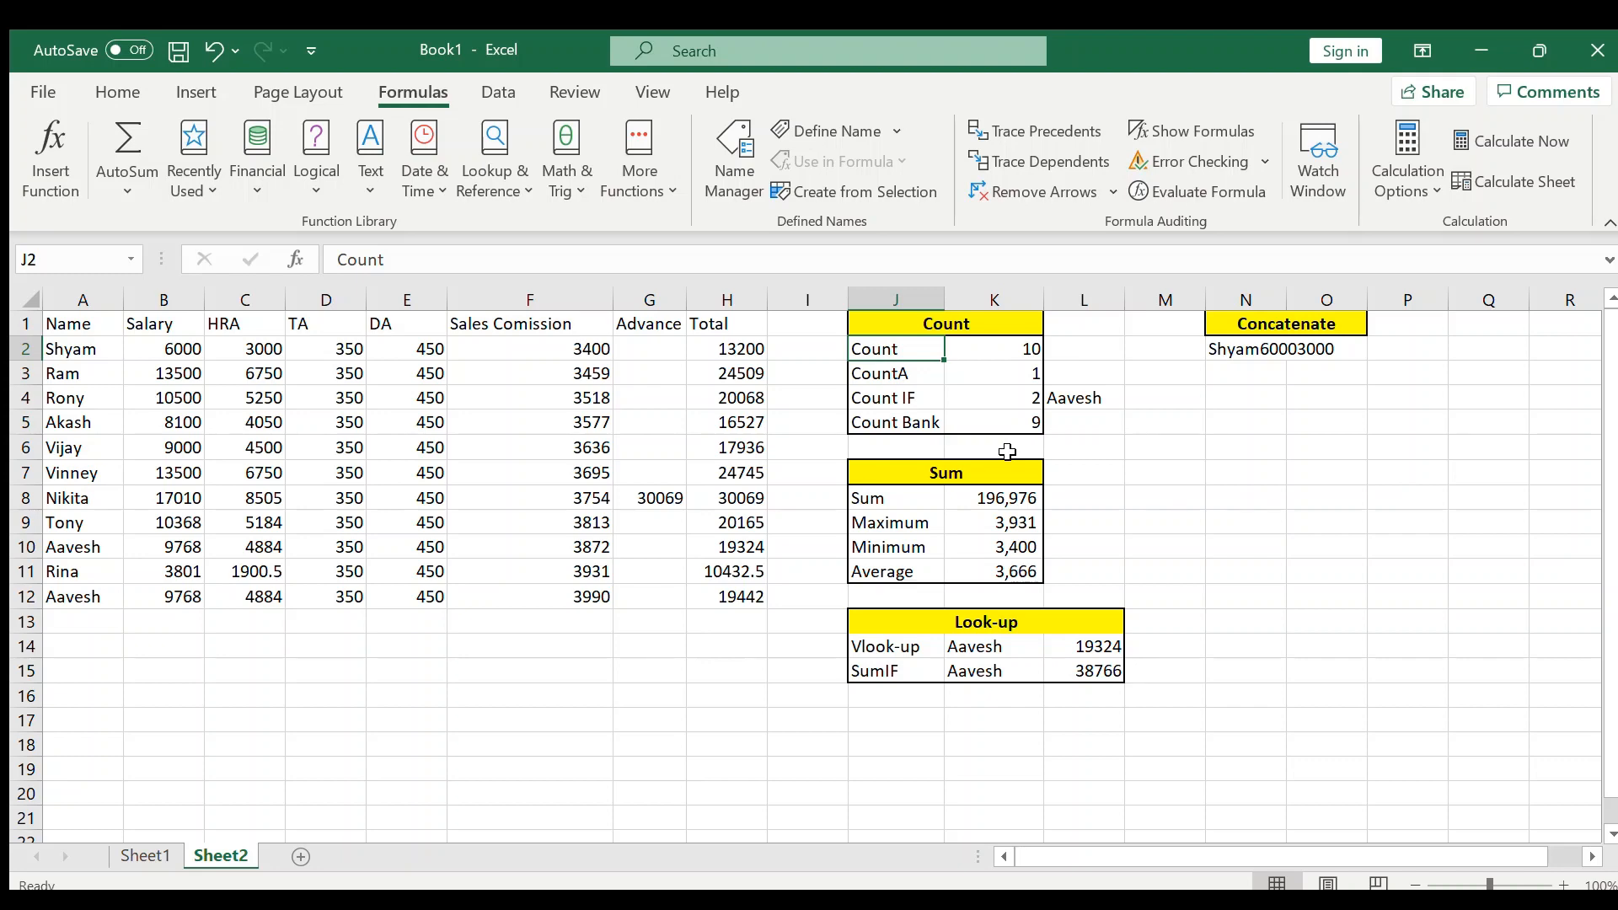
click(587, 353)
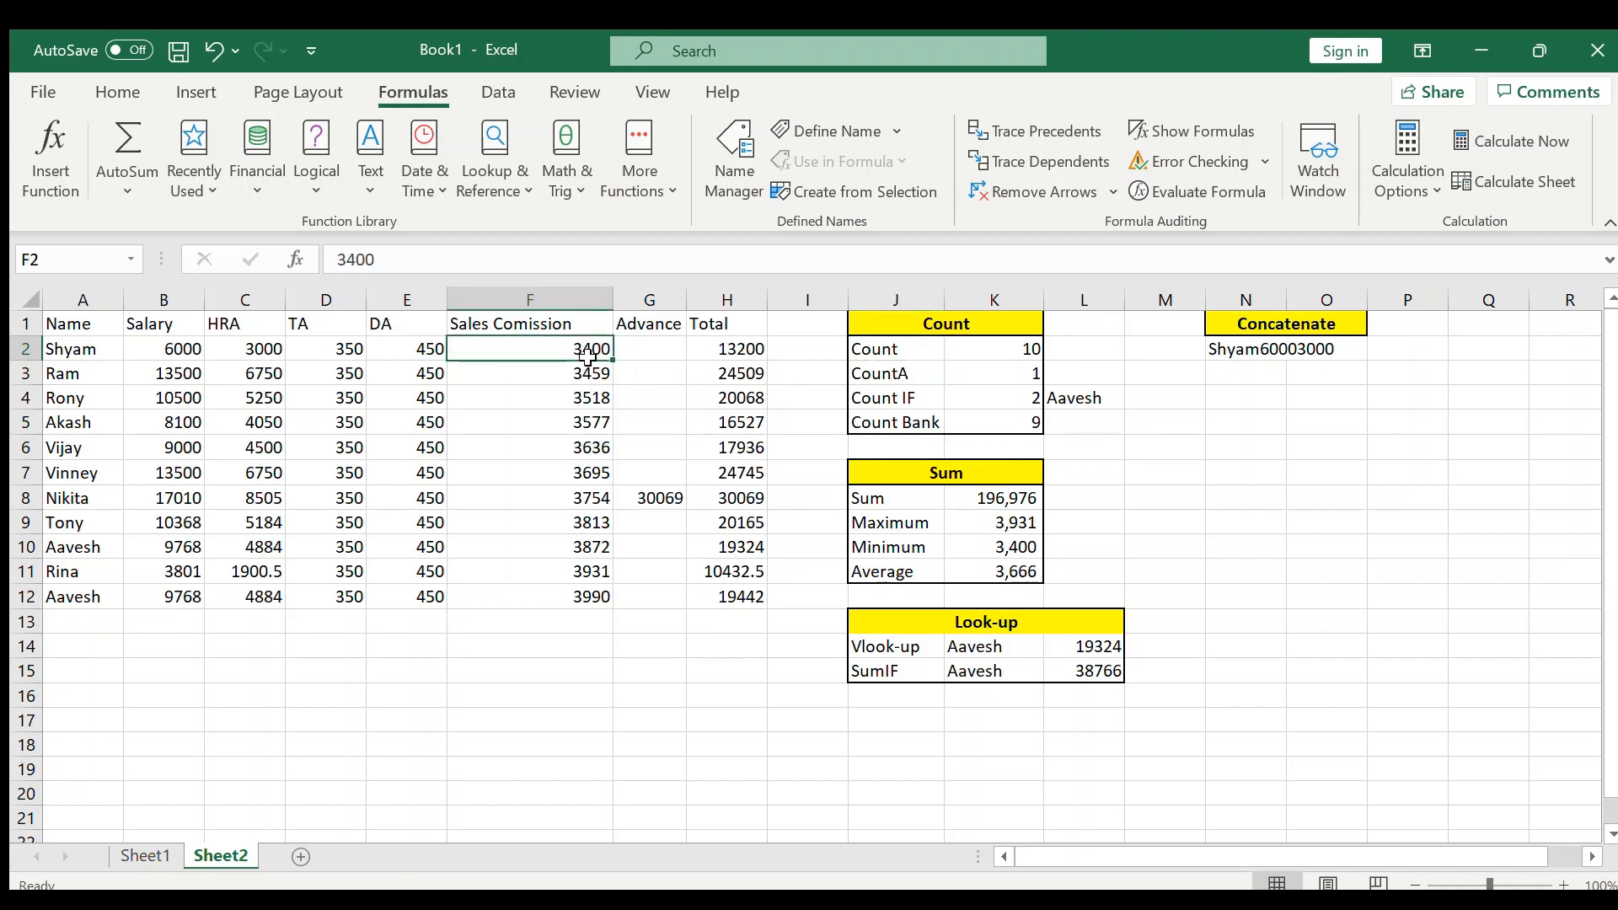
drag(587, 354, 559, 591)
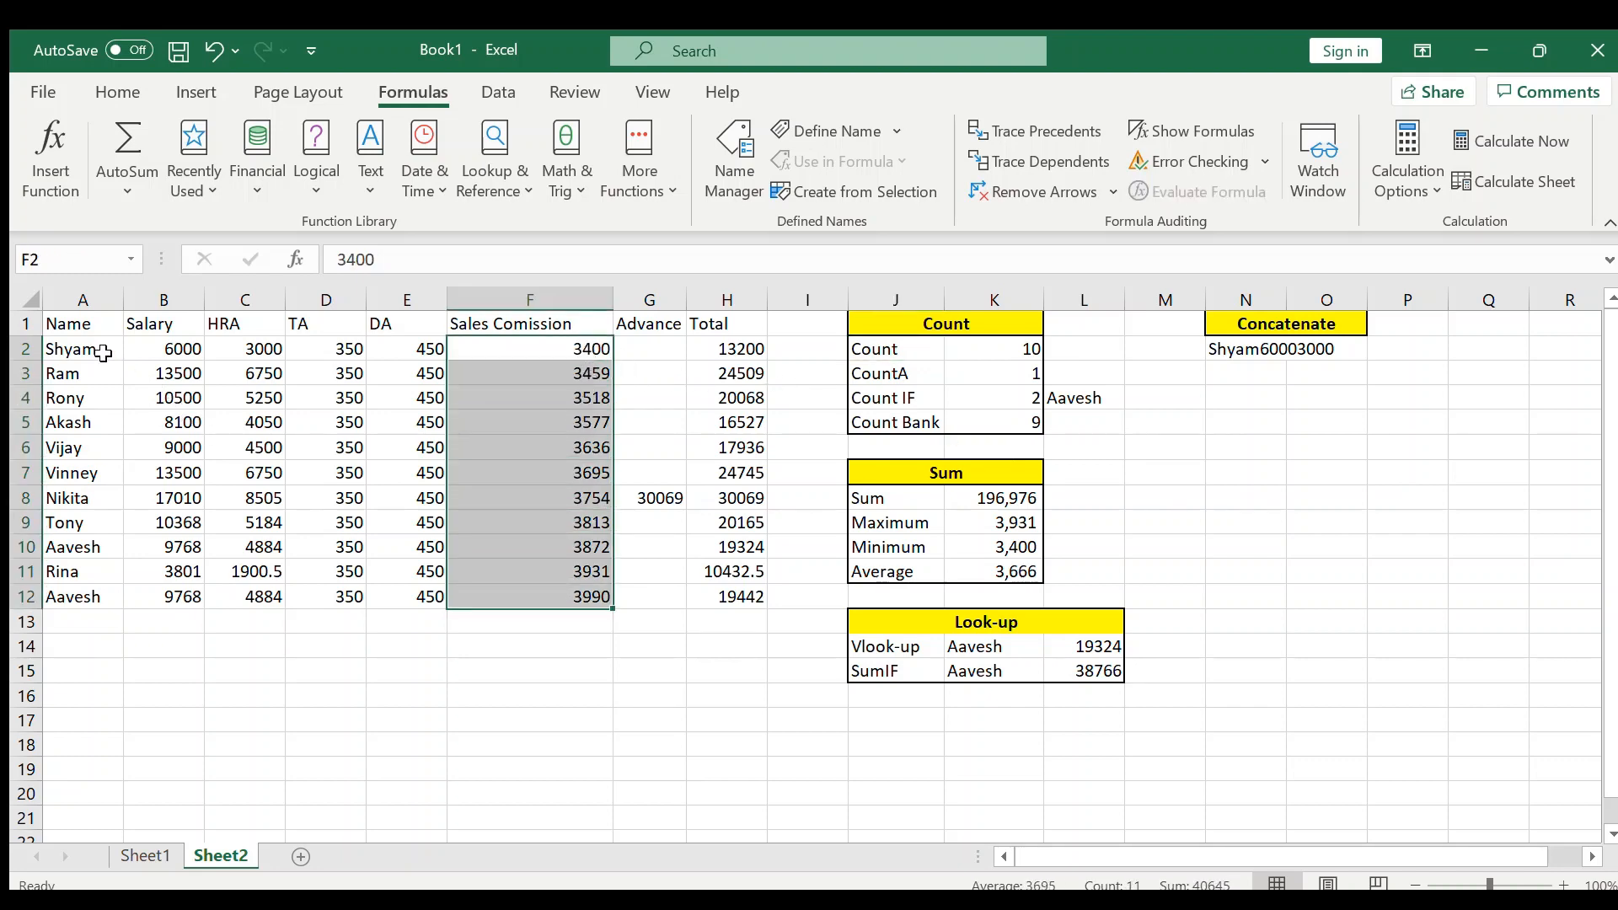
drag(103, 352, 76, 594)
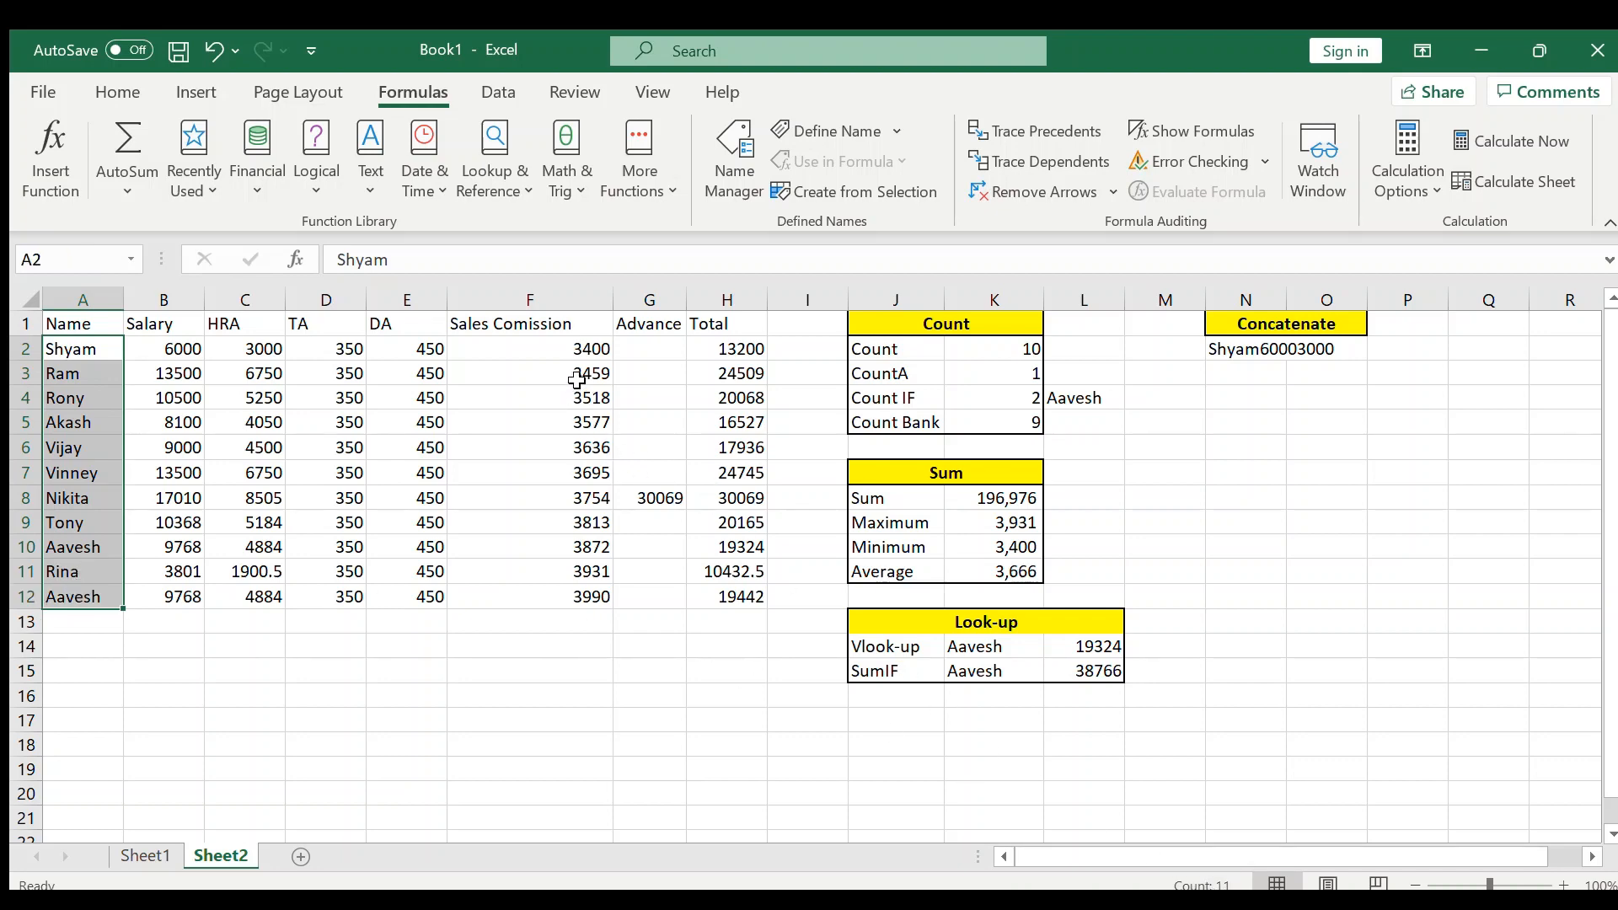
Step: Extend the COUNTA range of the Count formula in K2 to F2:F12
click(881, 351)
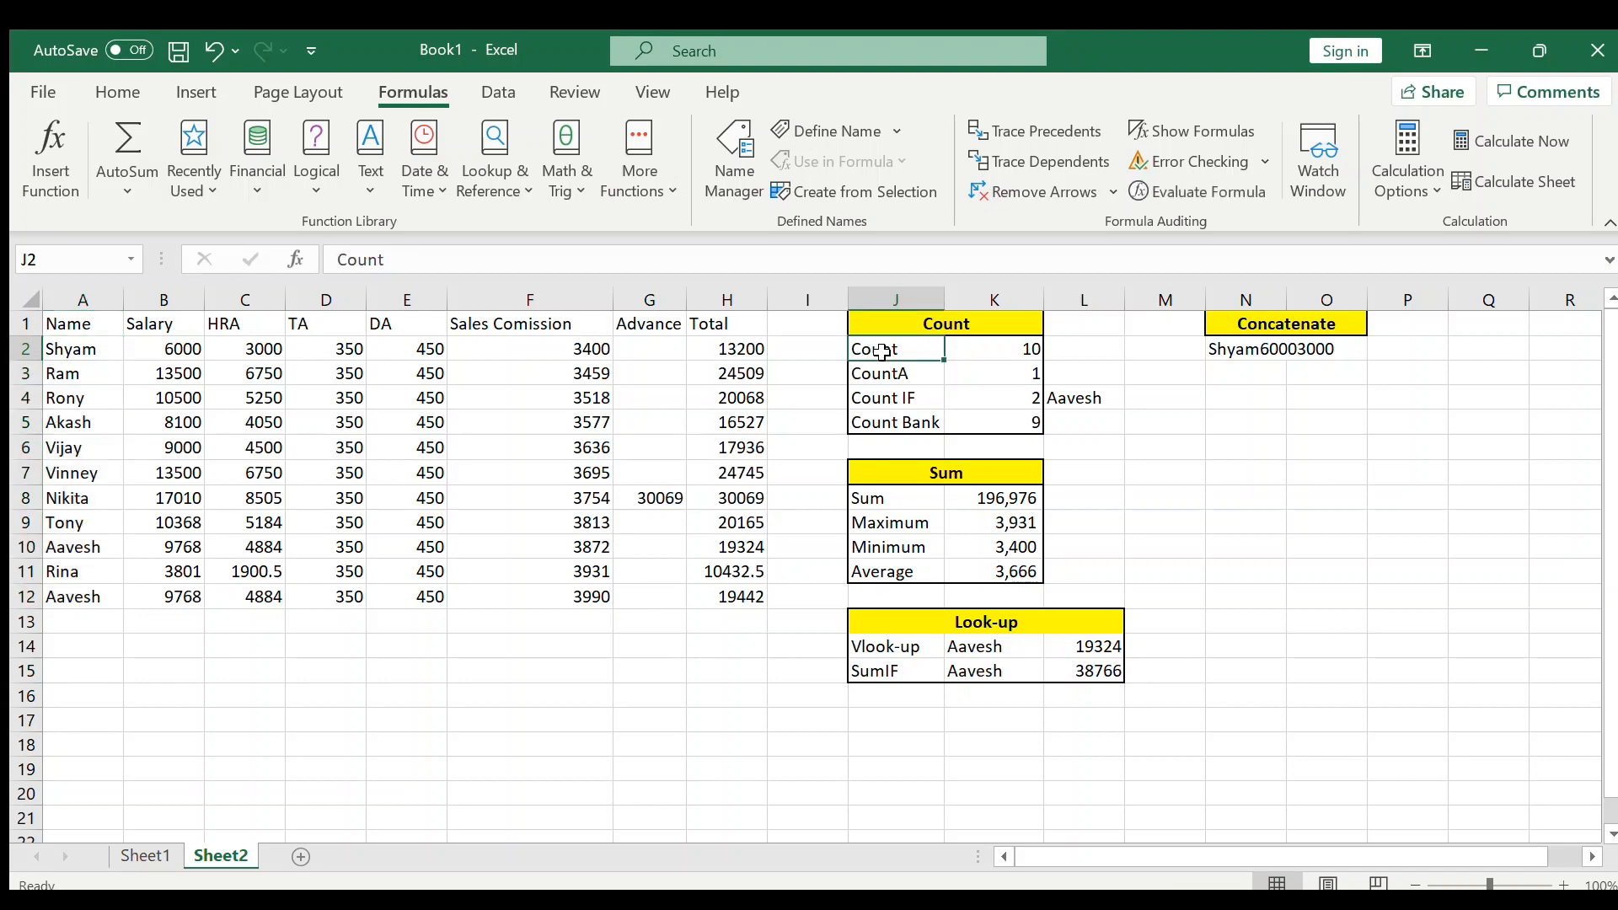
key(Right)
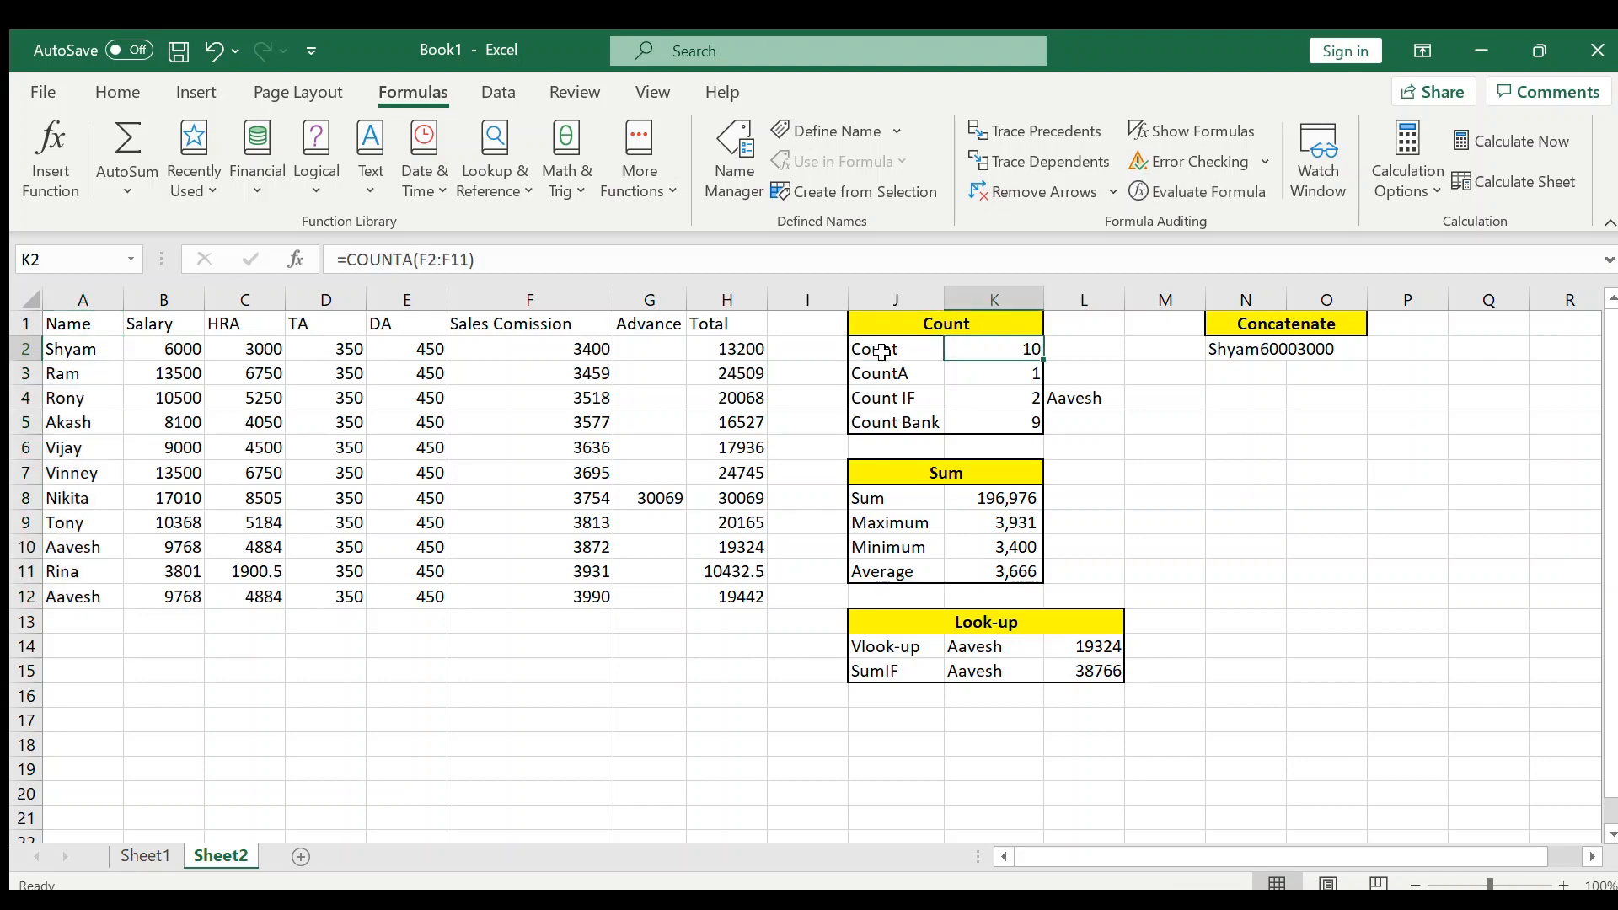
key(F2)
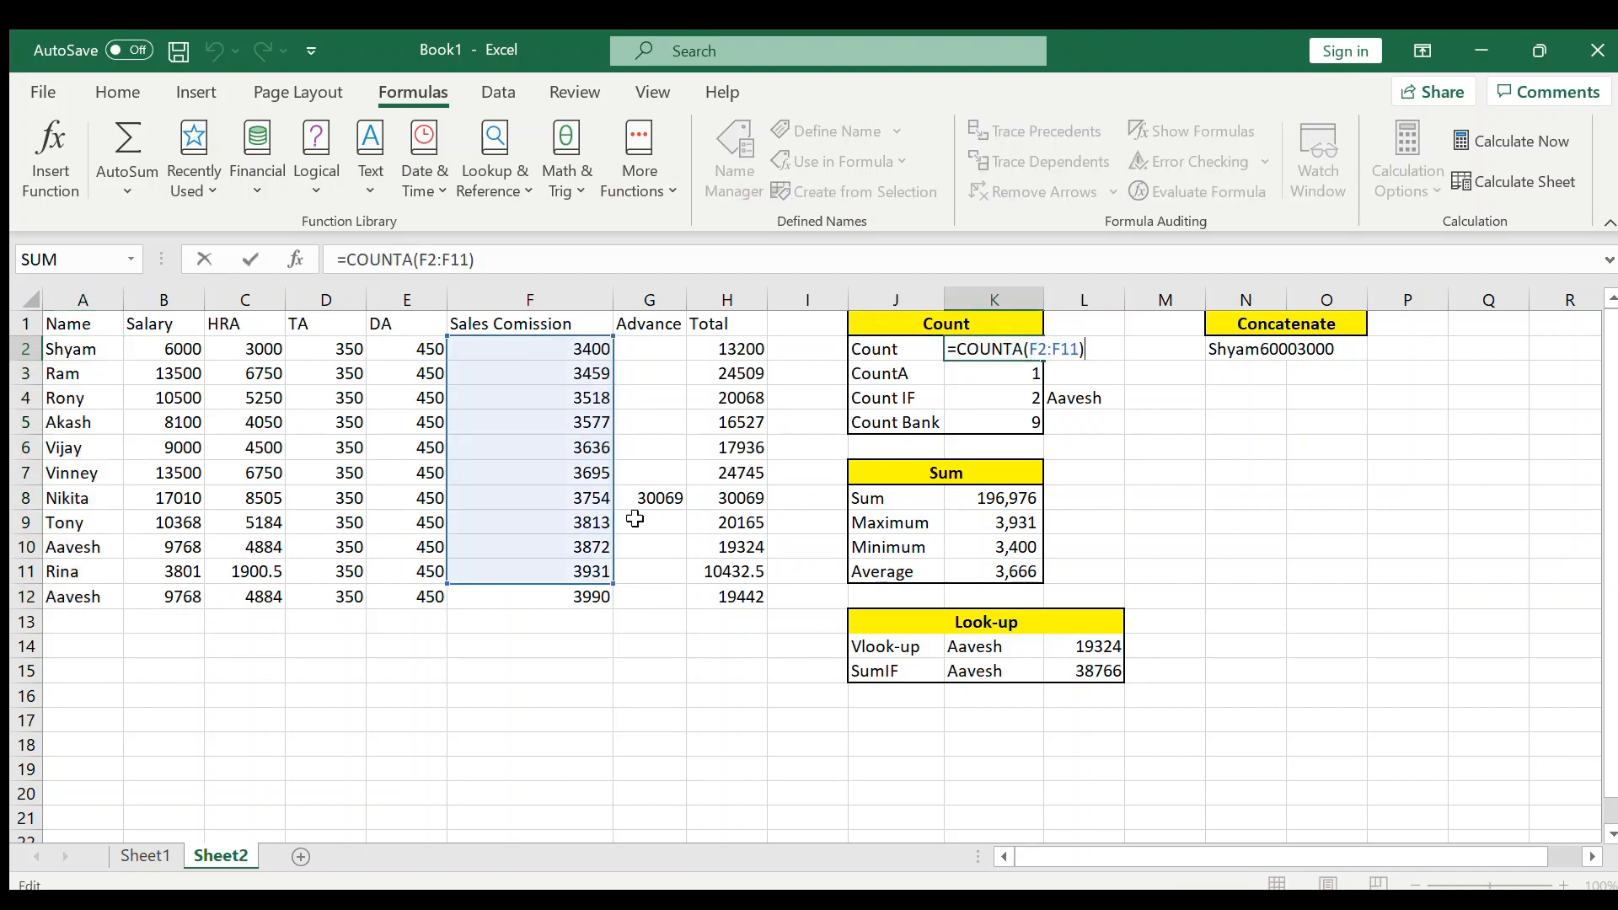
drag(618, 579, 625, 606)
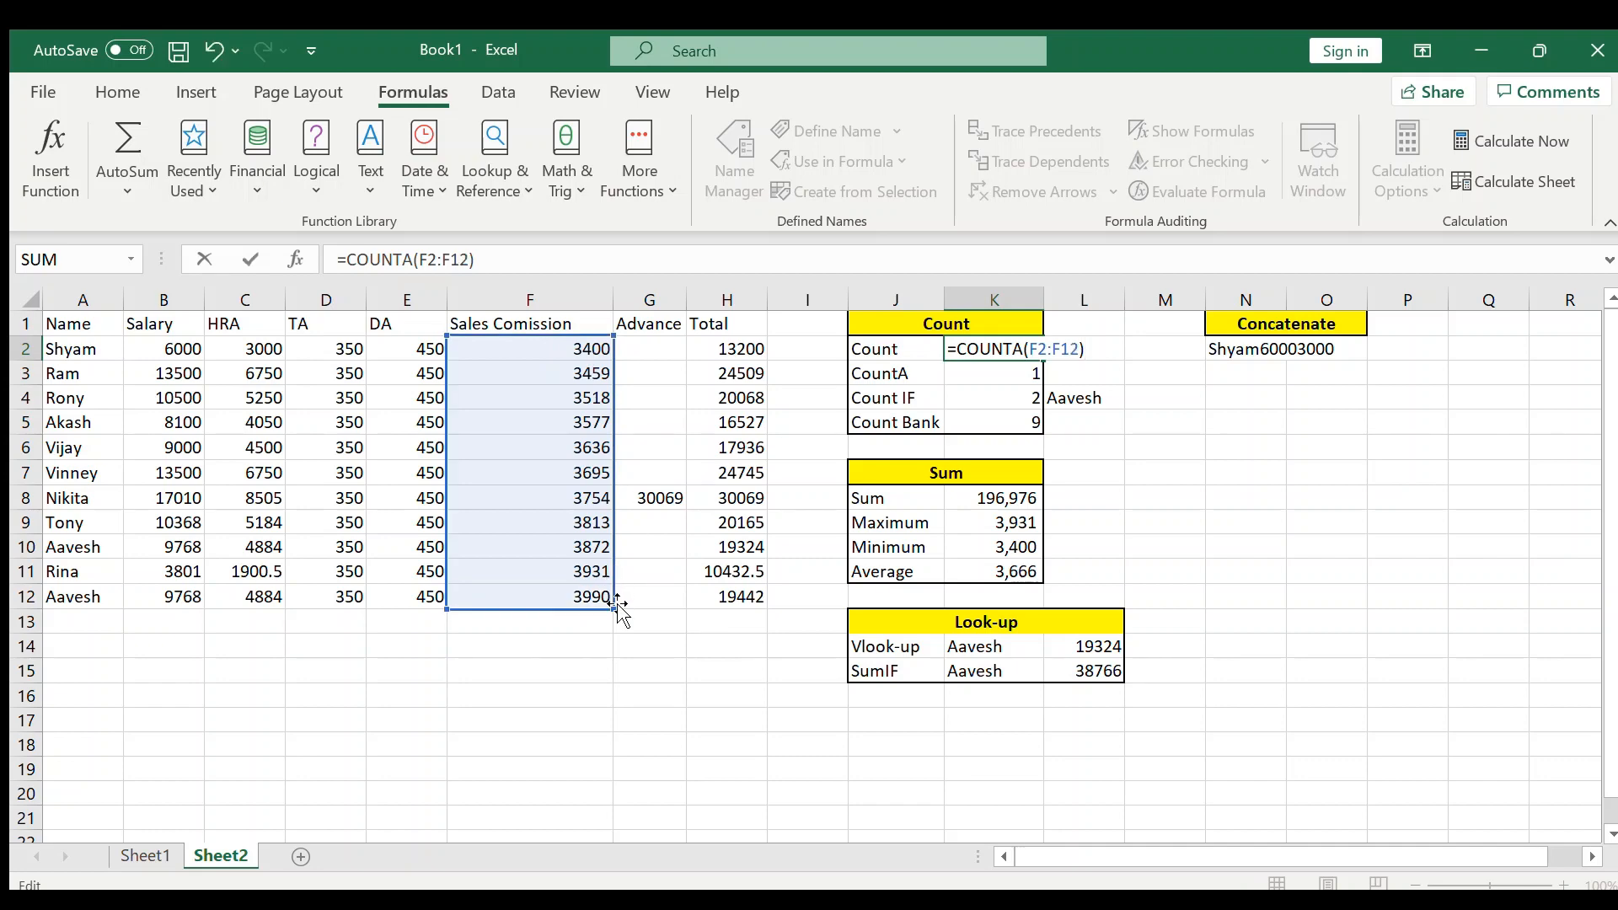
key(Return)
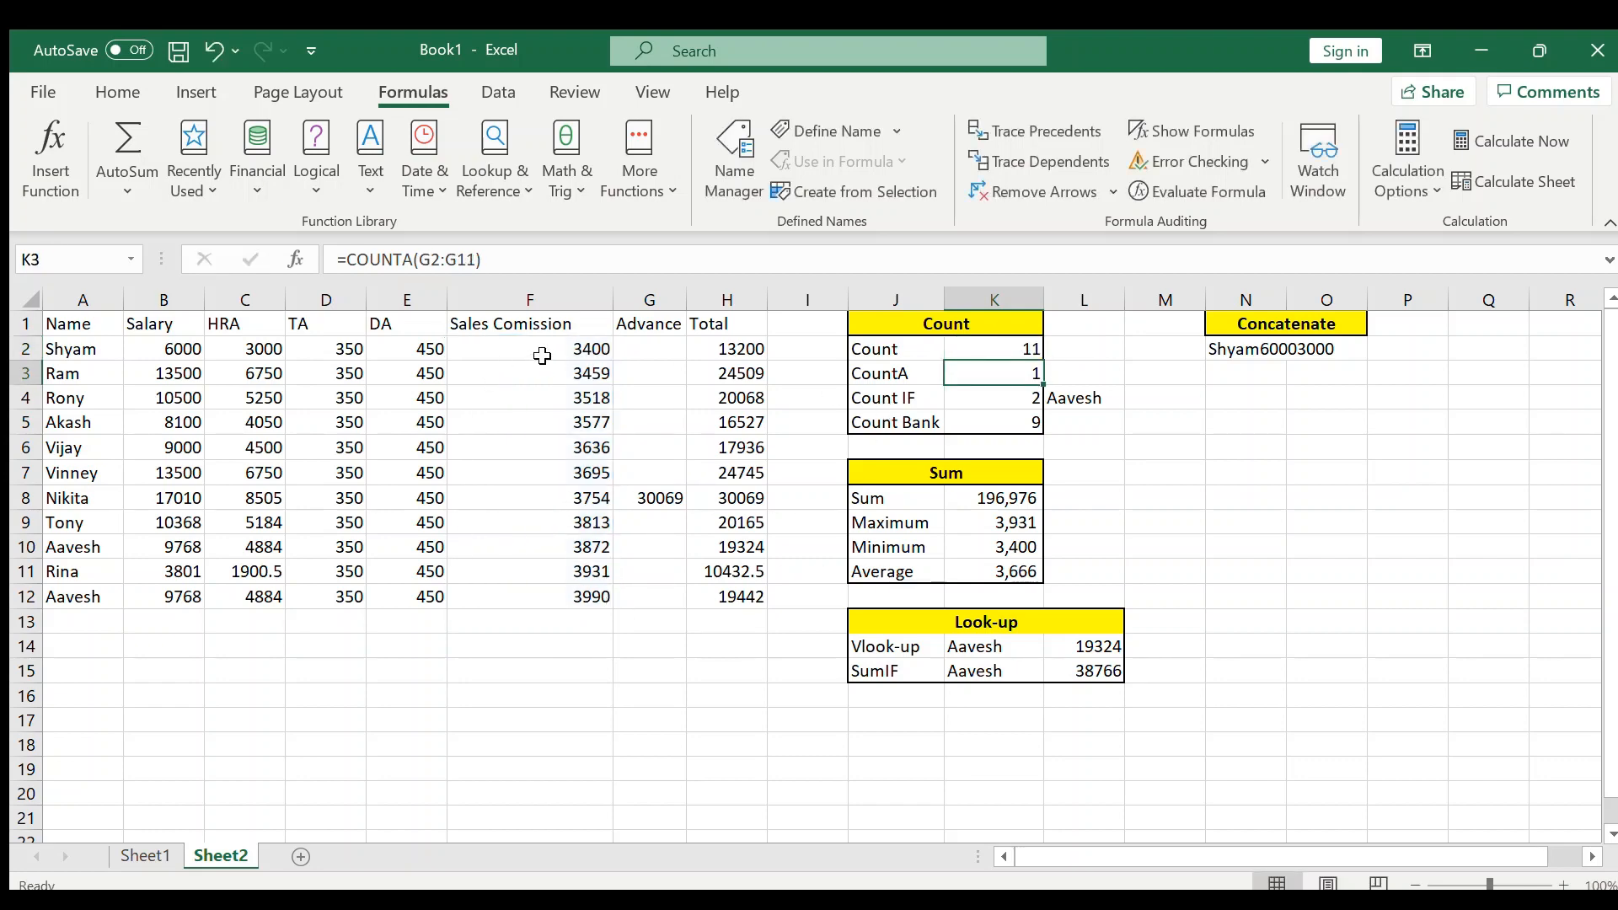
Step: Clear the Sales Comission value in F4 to test the count in K2, and undo the deletion
drag(544, 352, 563, 593)
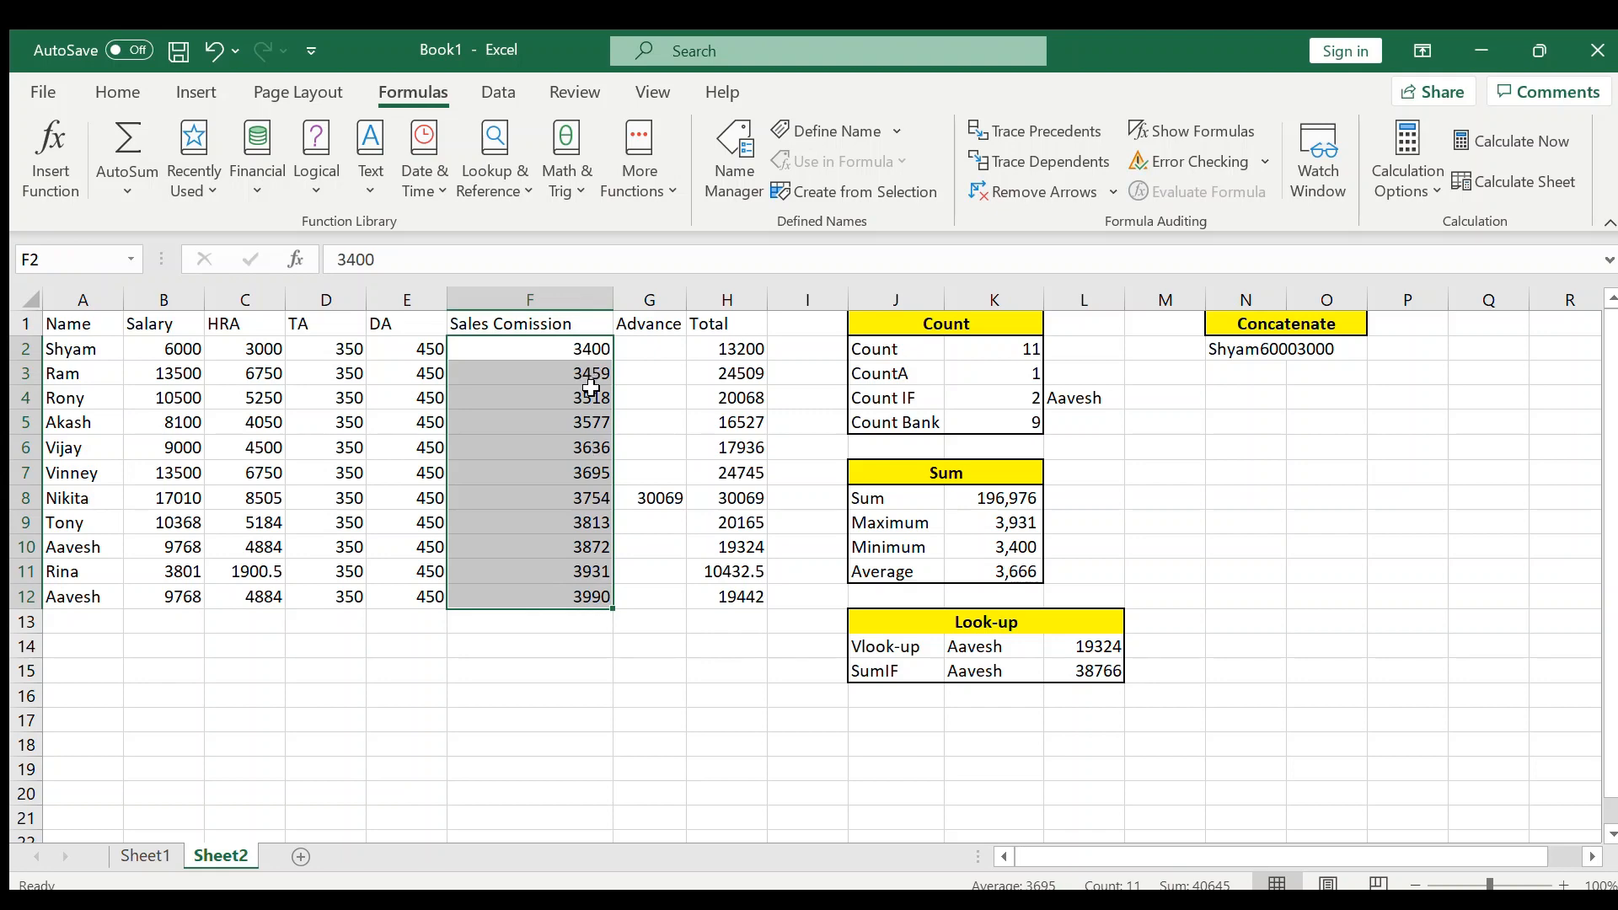
click(592, 392)
key(Delete)
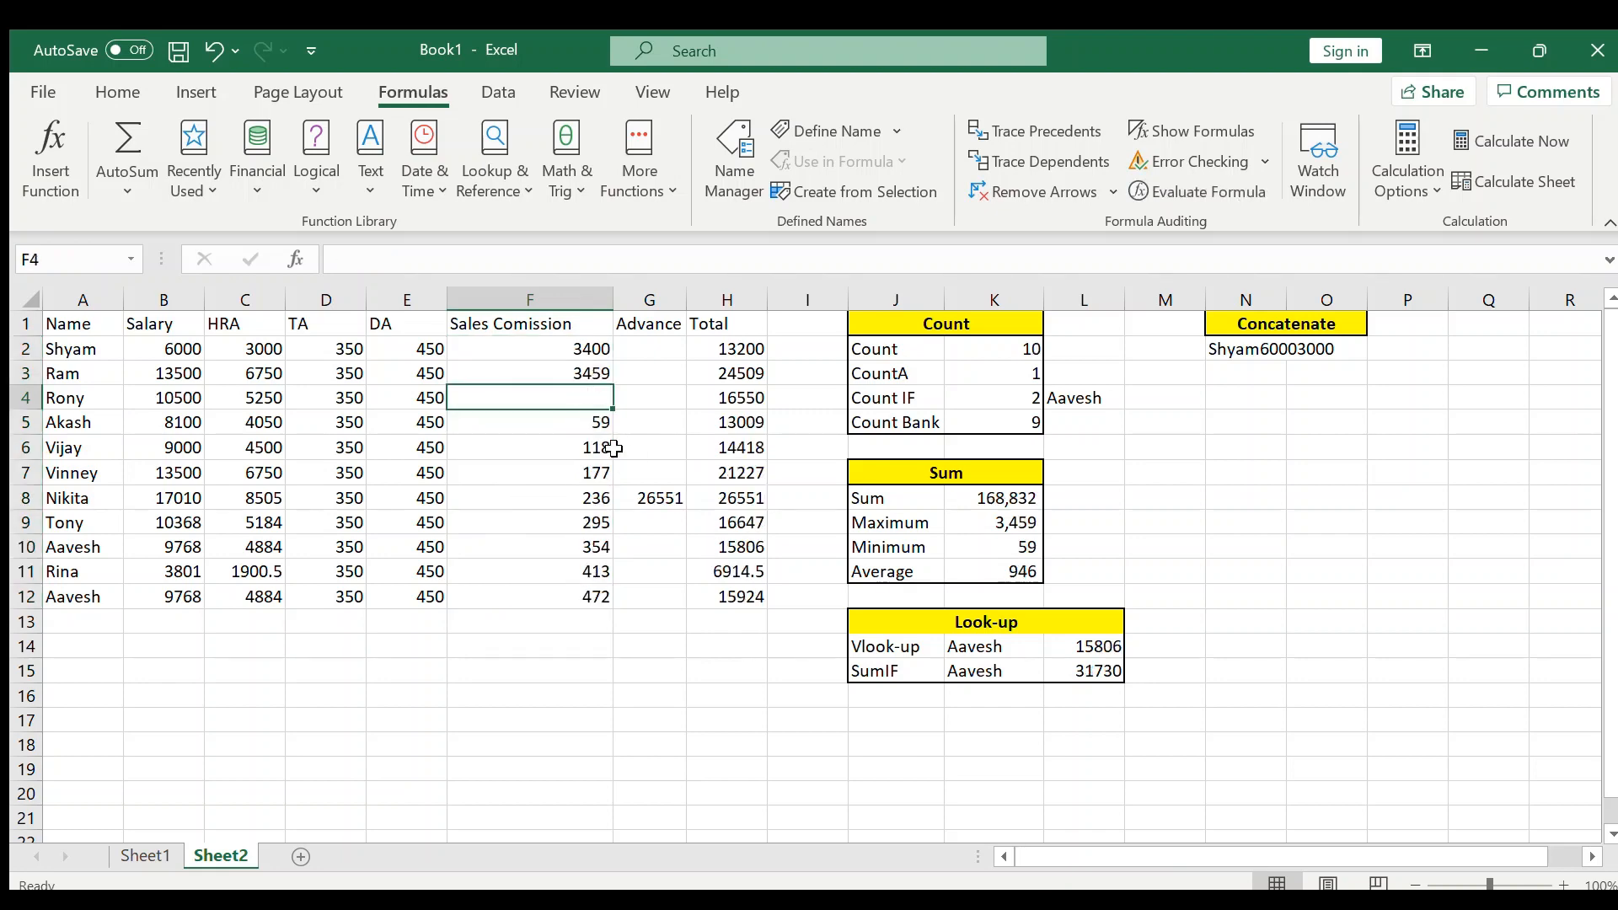
click(990, 346)
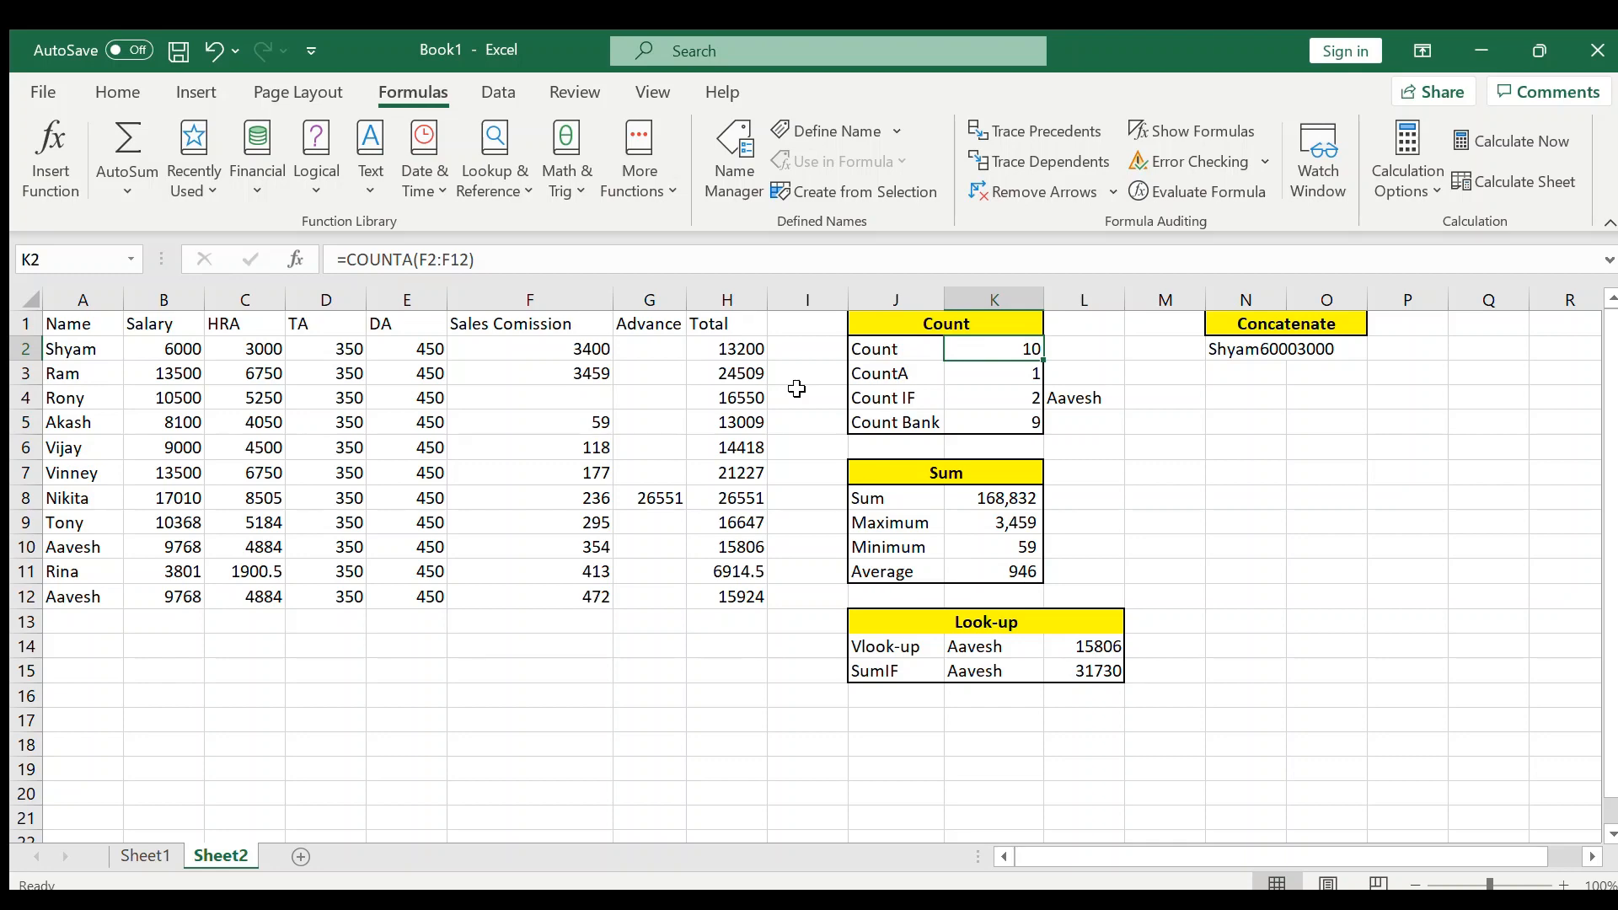
key(ctrl+z)
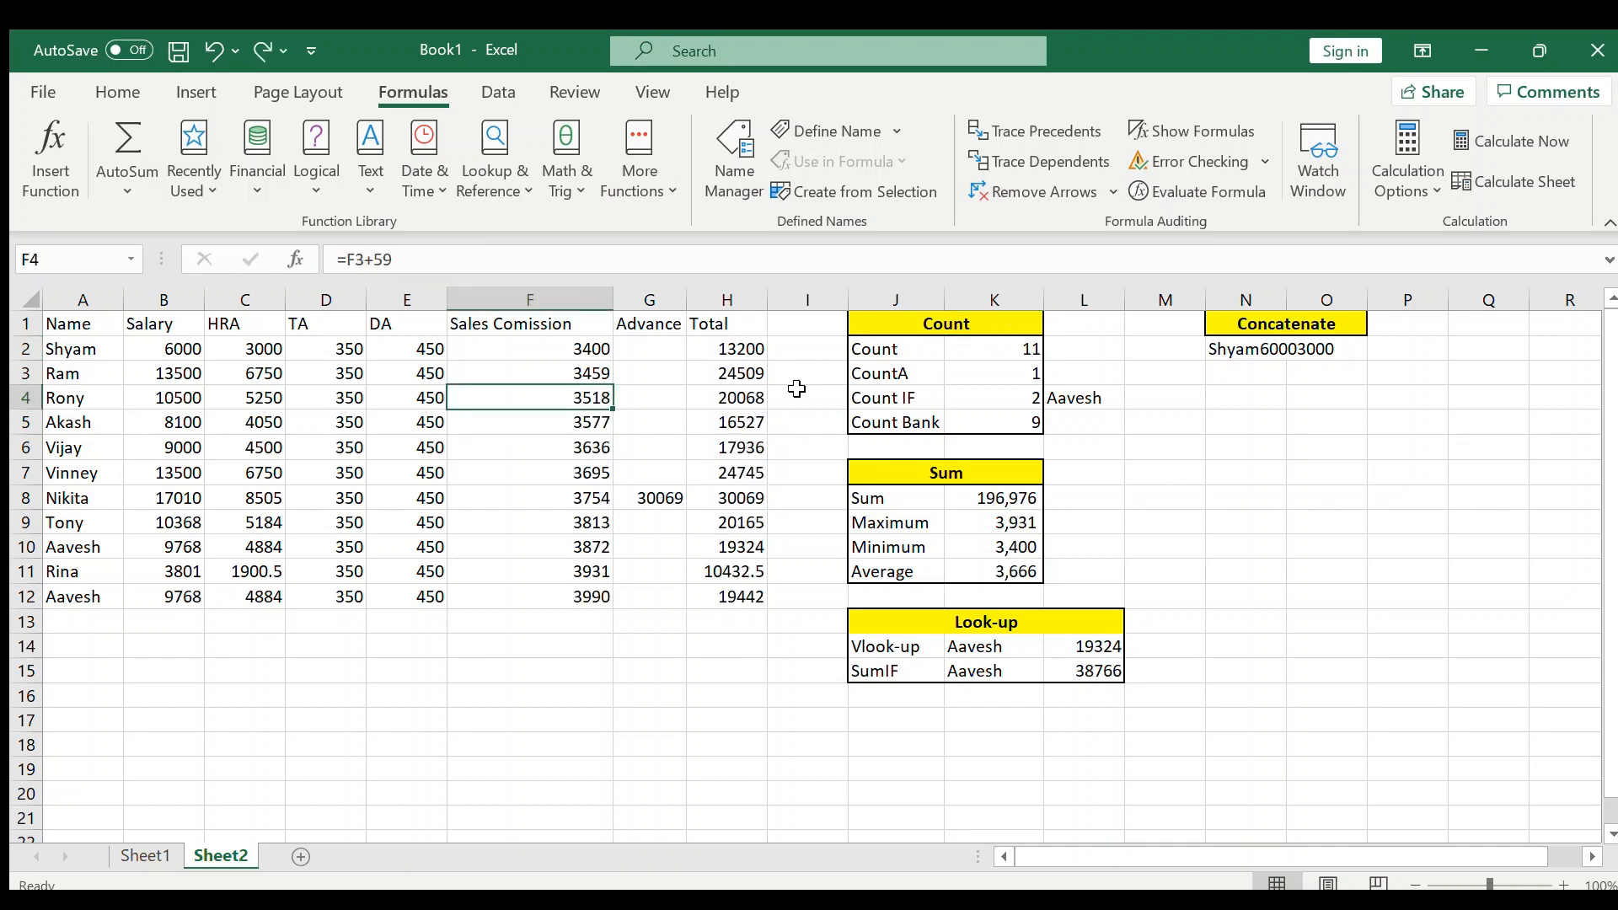
Step: Undo the range change in the Count formula in K2 and select cell F5
click(211, 49)
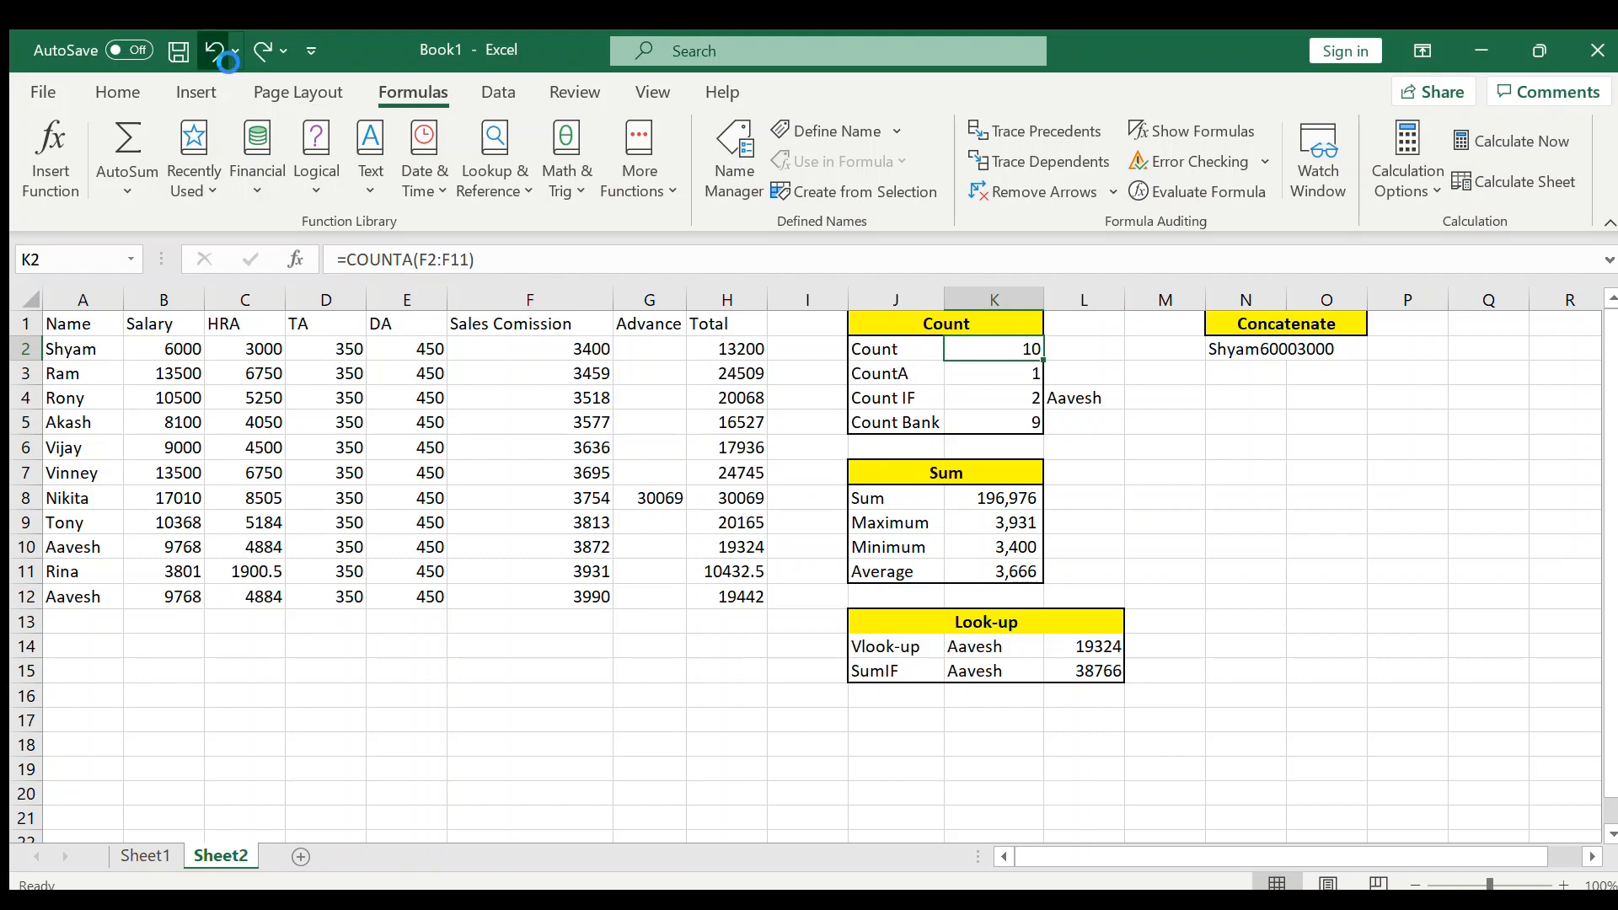
click(210, 49)
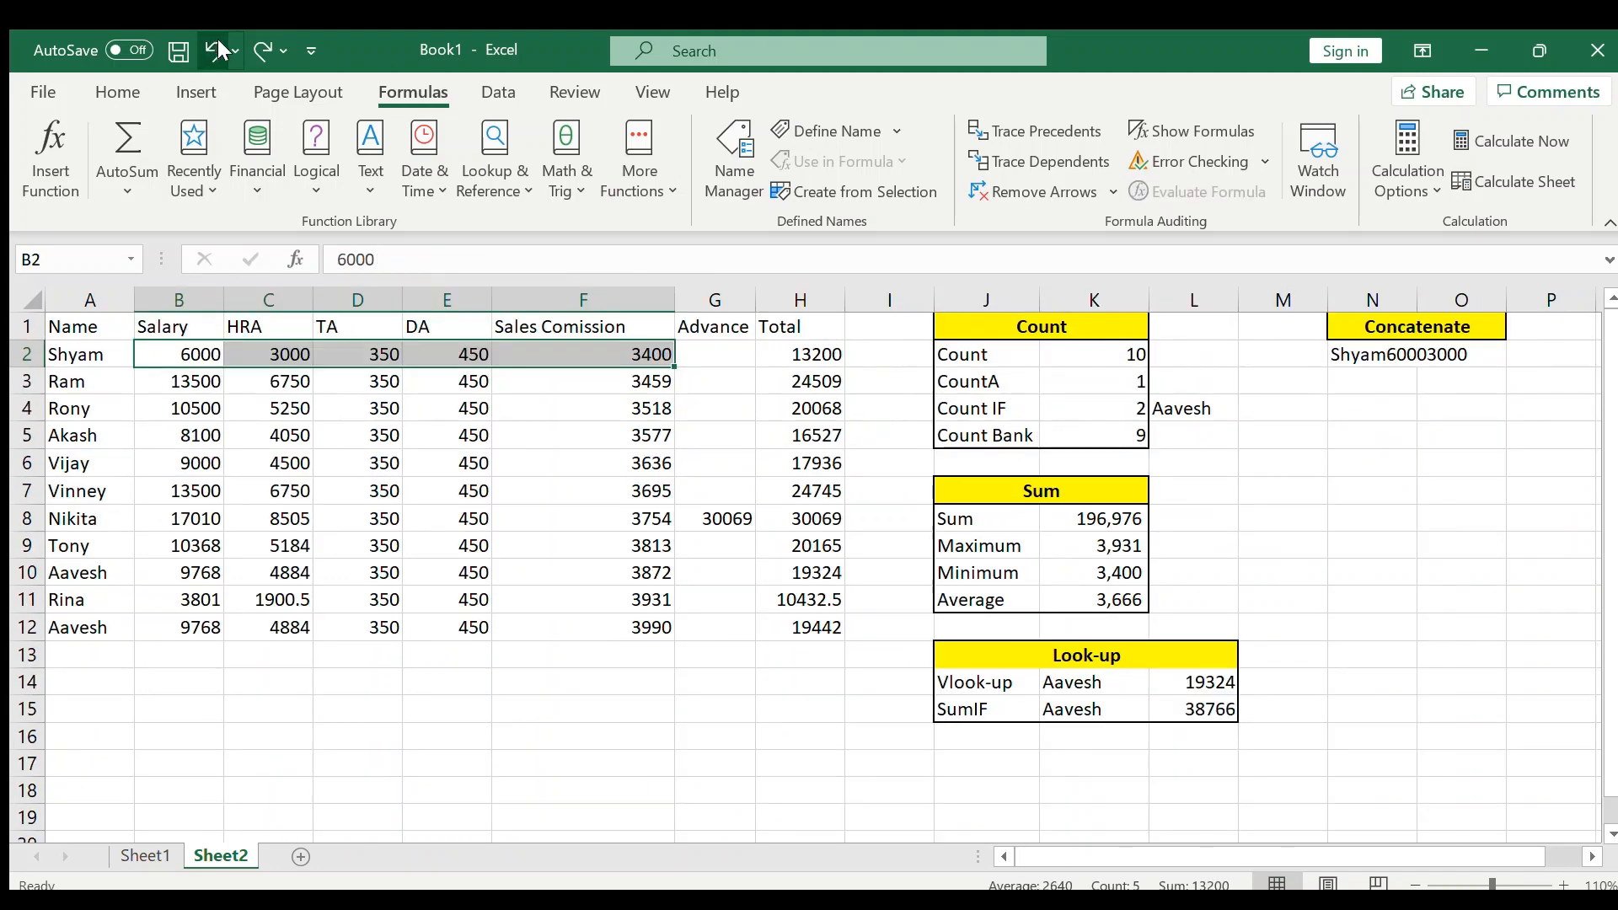
click(257, 42)
click(257, 42)
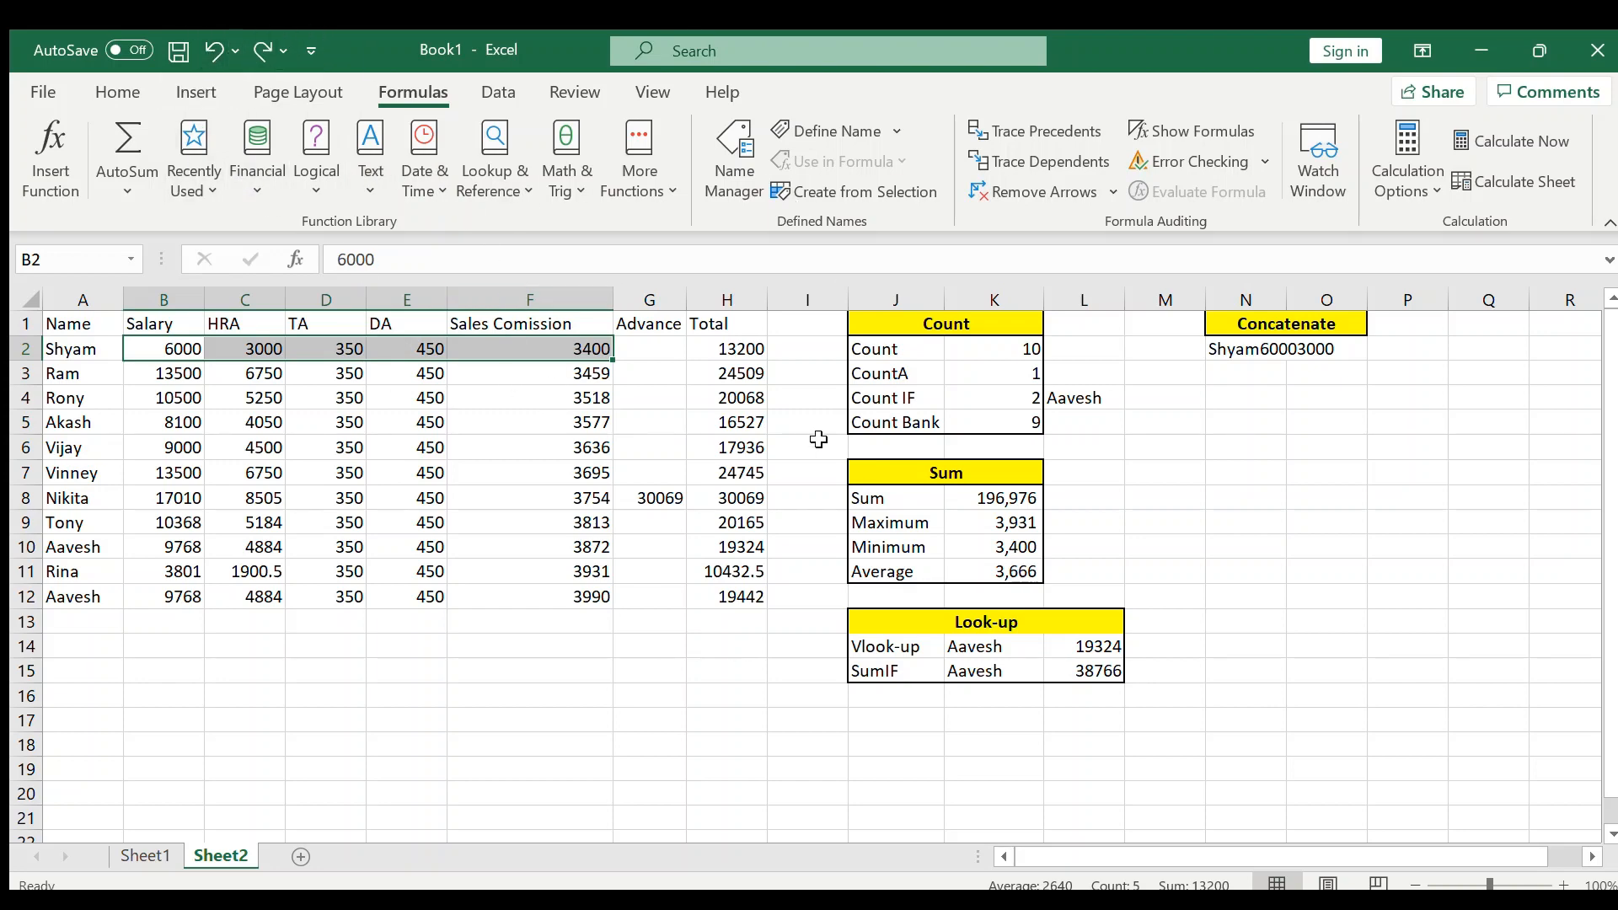
click(573, 424)
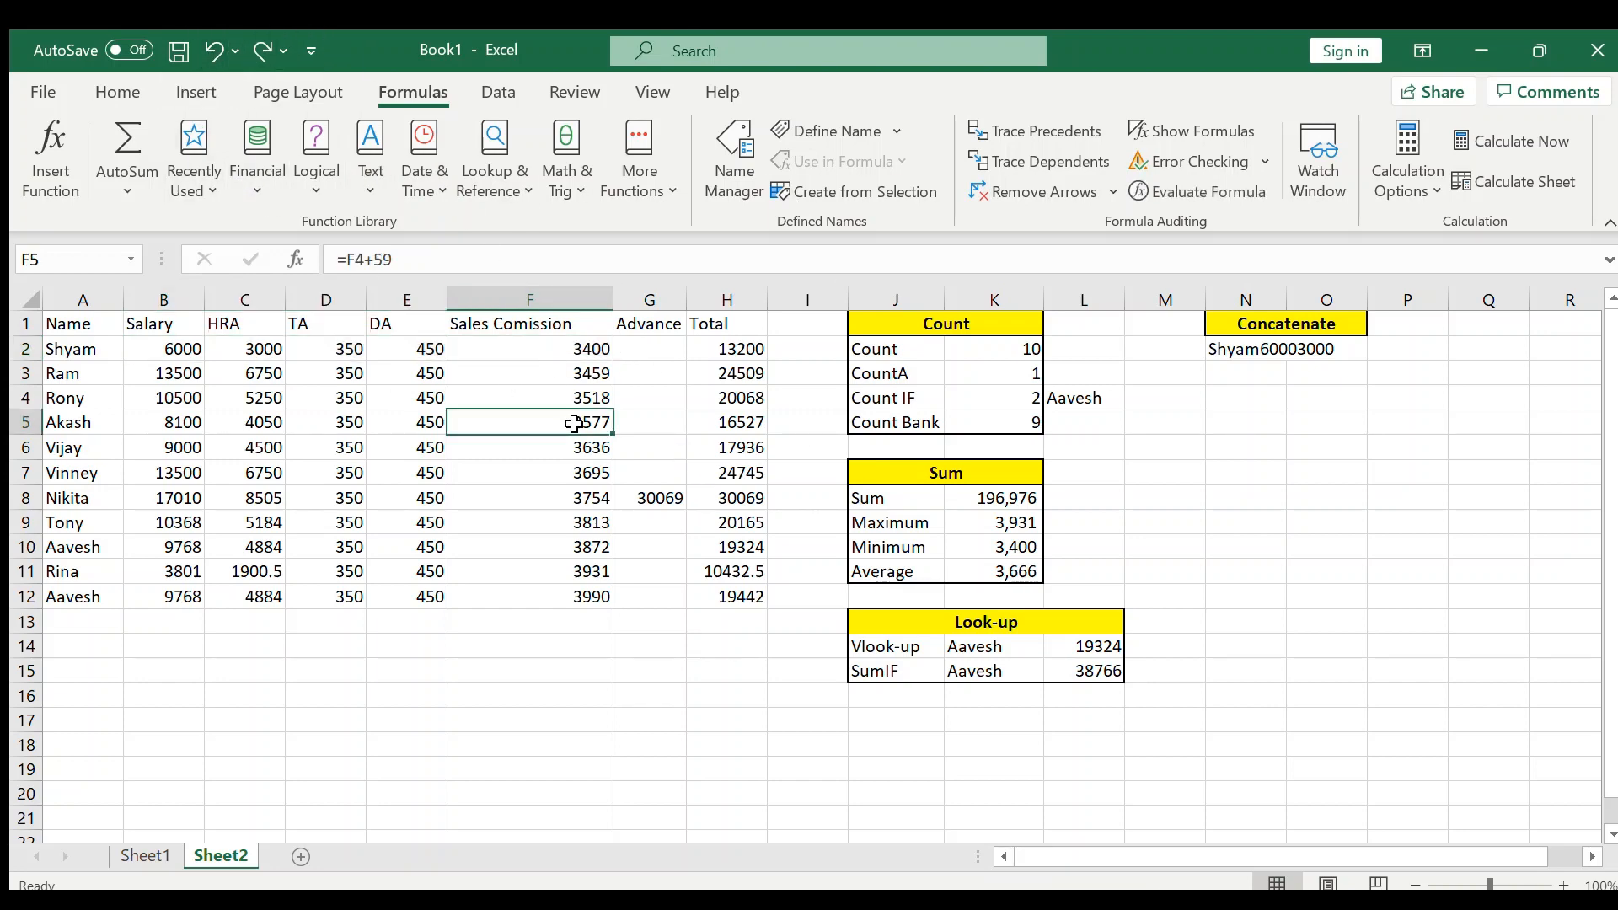
Step: Examine the CountA formula in K3 and select the Advance cells G2:G12 for comparison
click(925, 372)
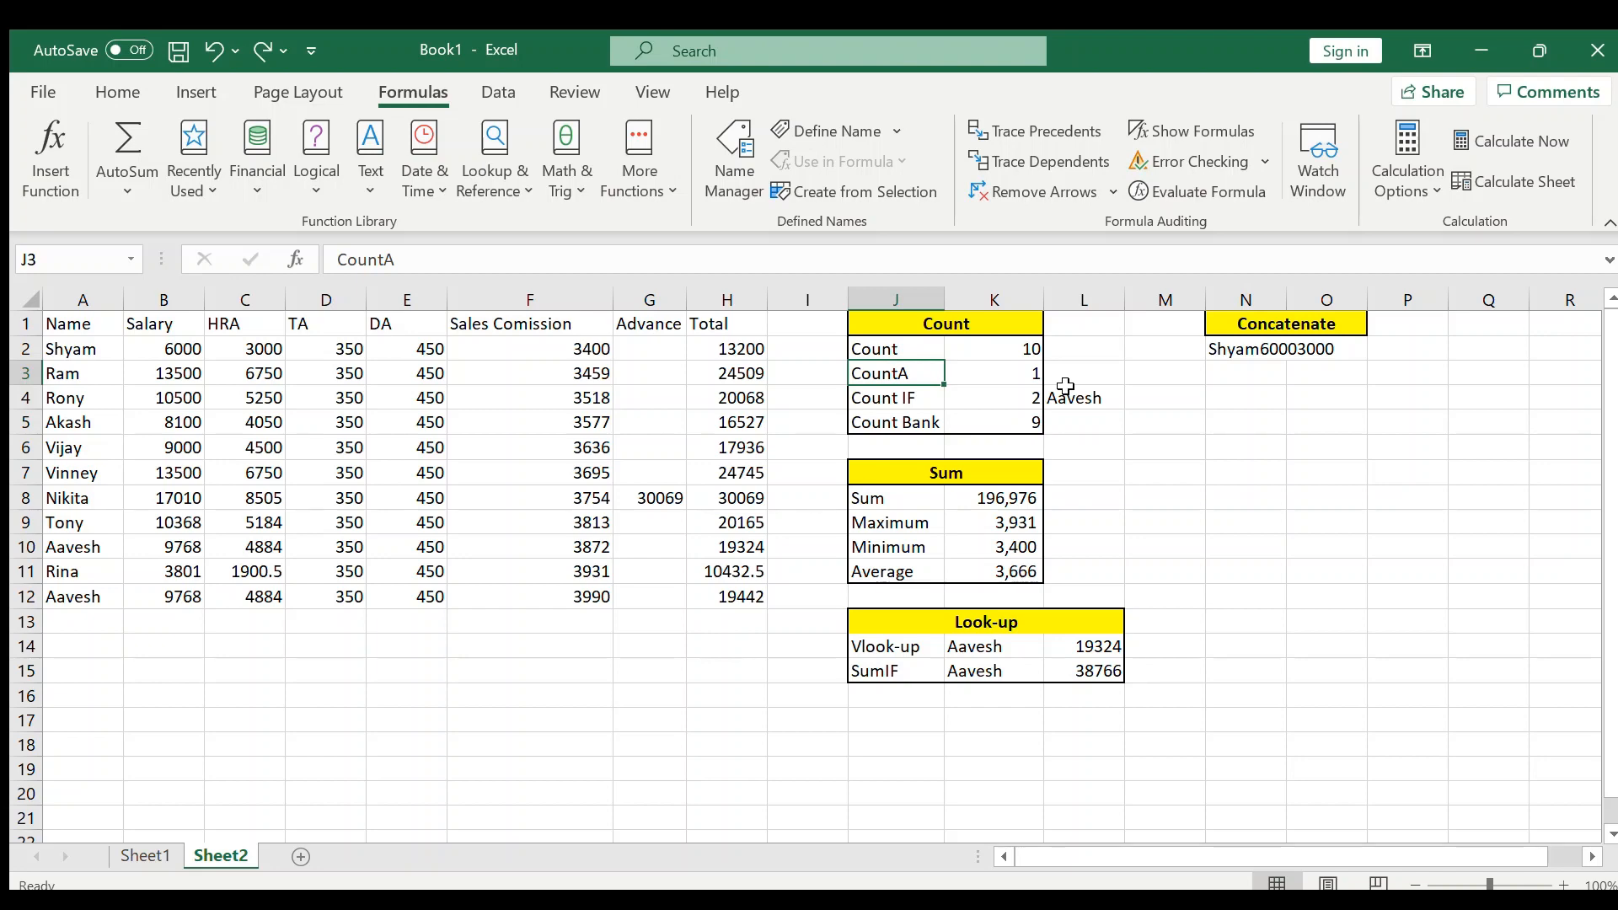
key(Right)
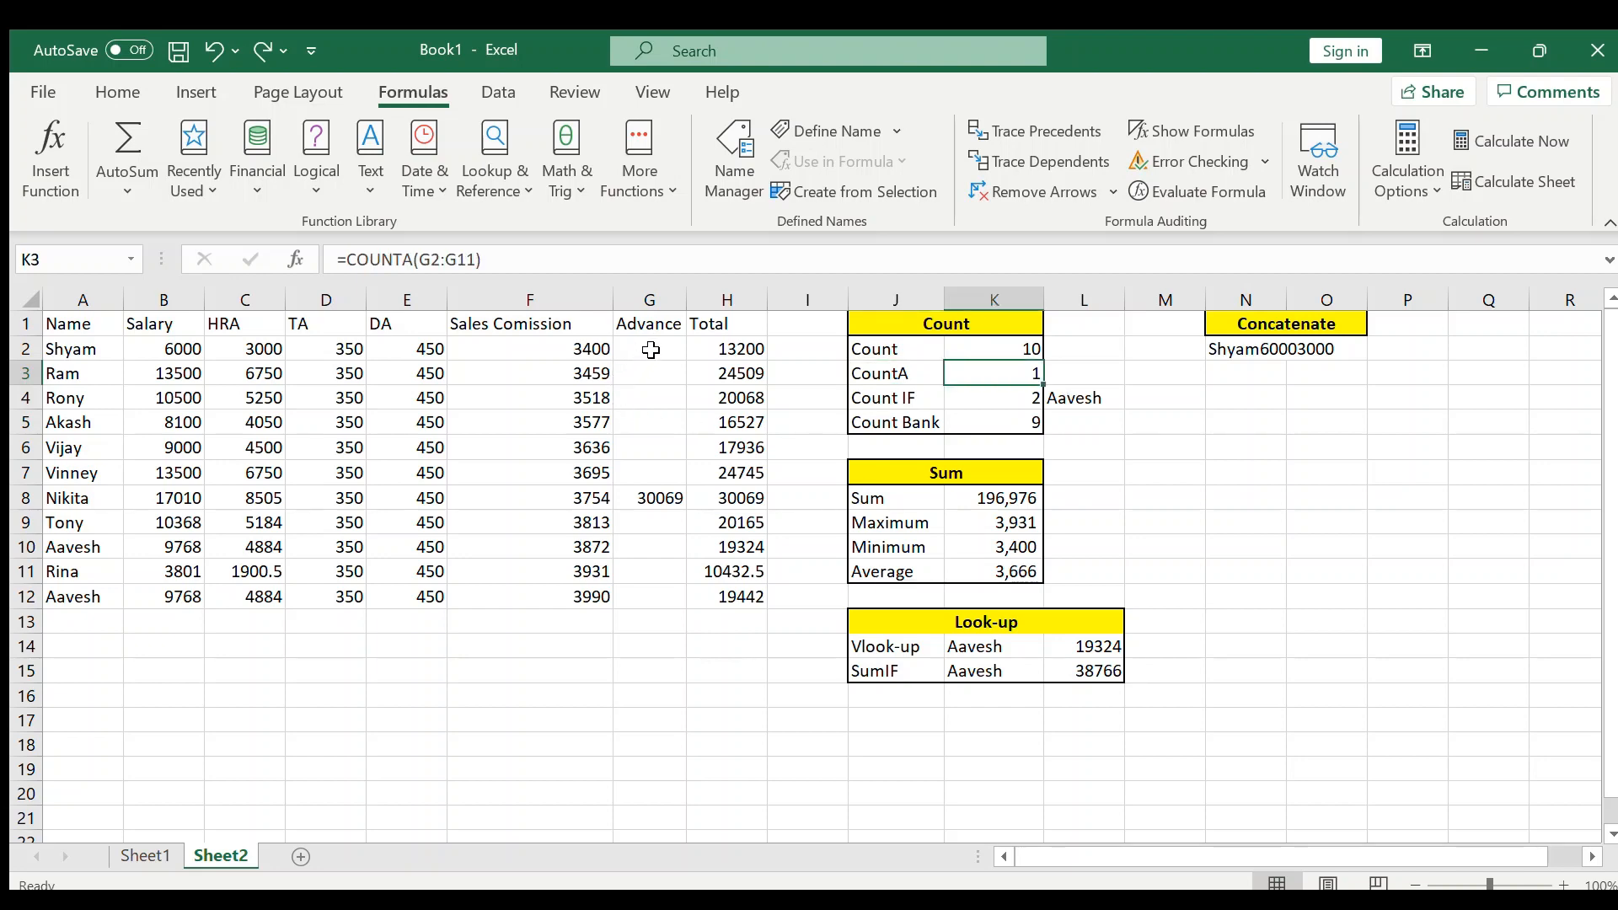
drag(647, 349, 642, 594)
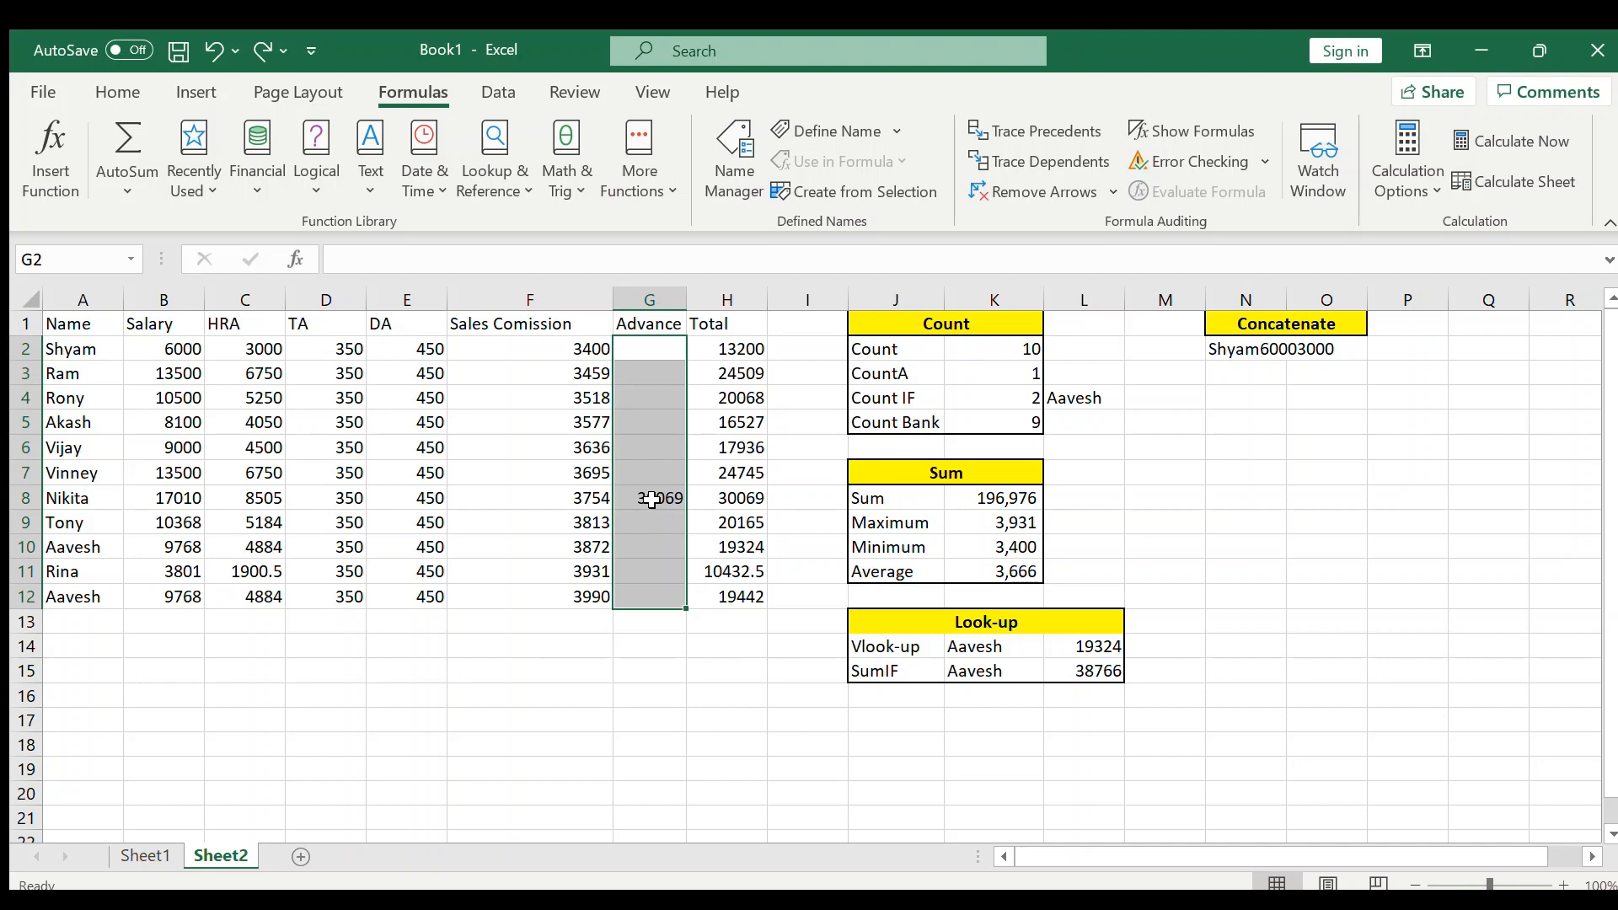
Step: Enter 34 in the Advance cell G4 to test the CountA formula in K3, and clear the cell again
click(650, 409)
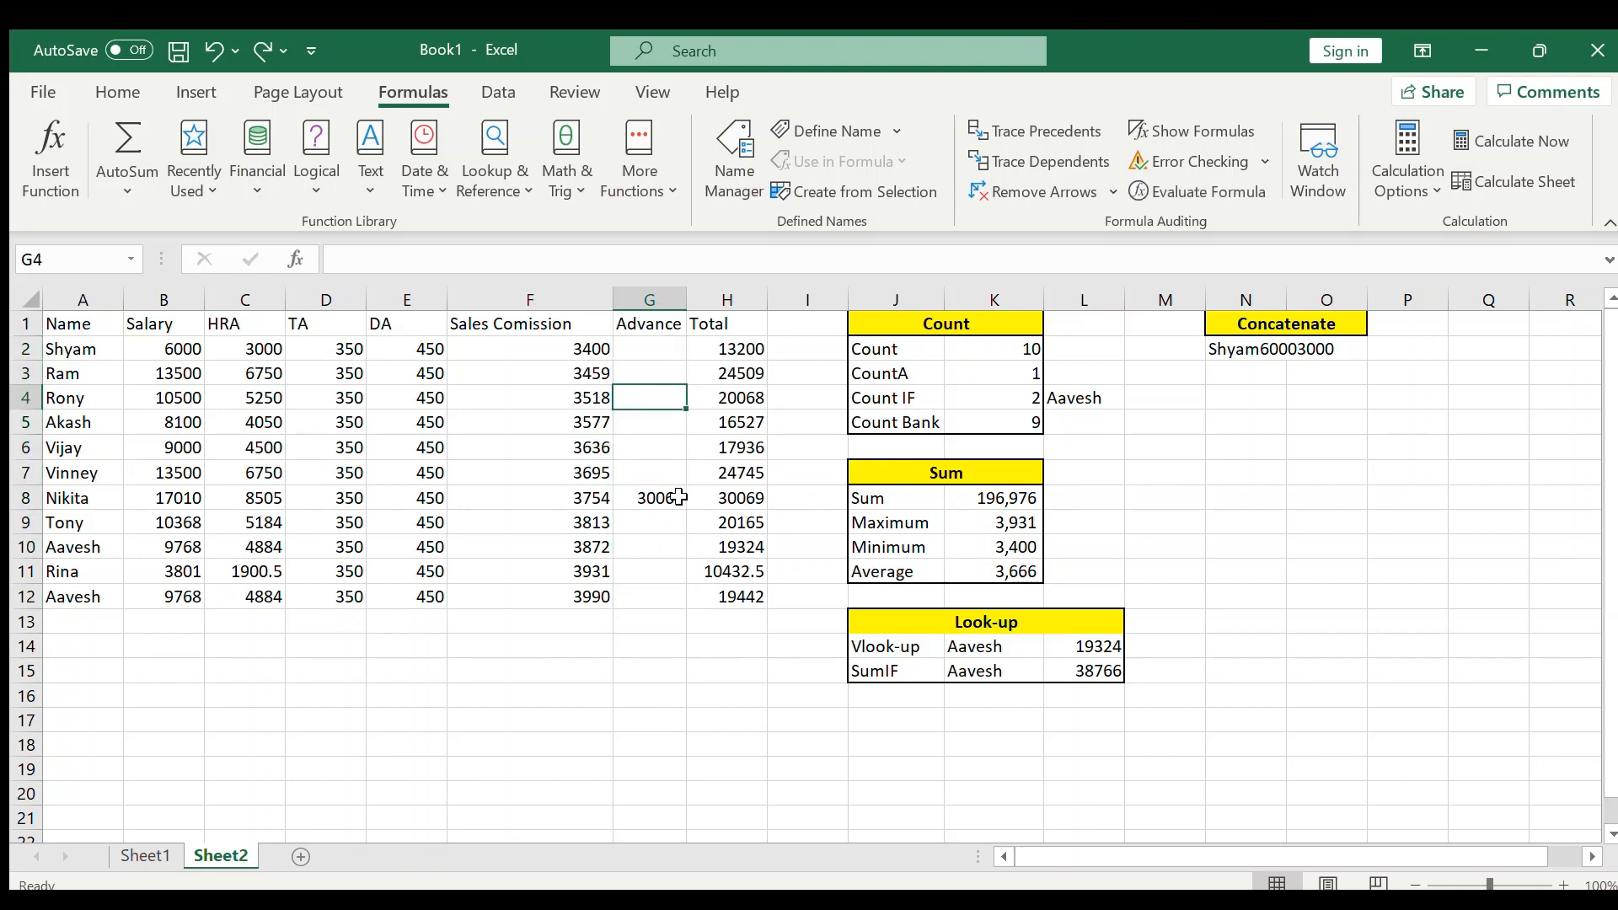
text(34)
key(Return)
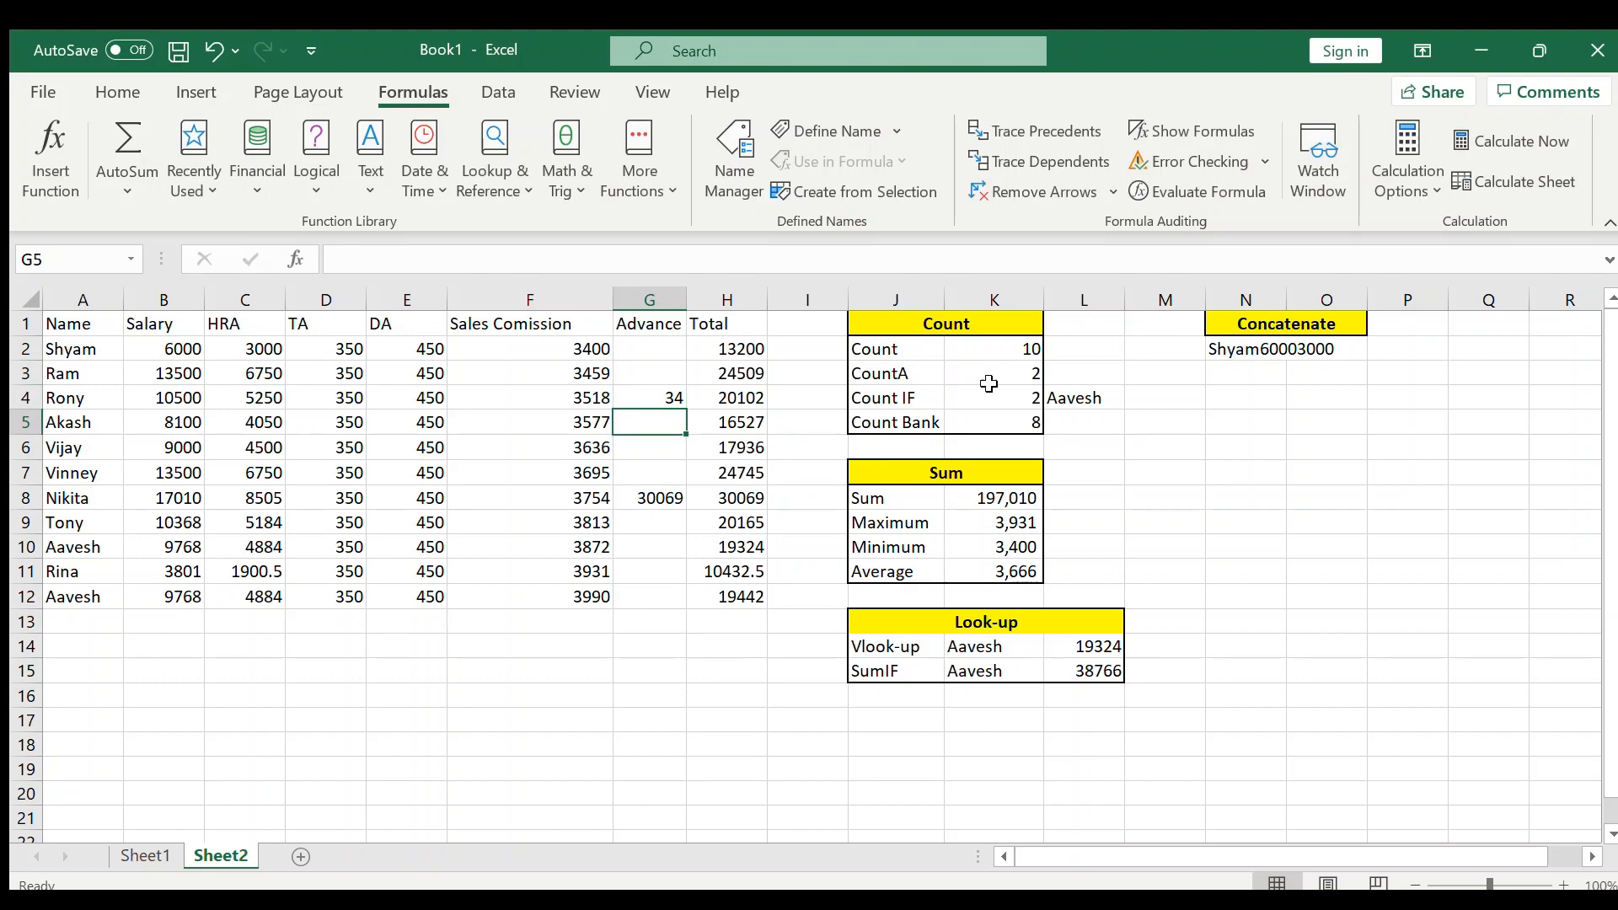
click(1022, 374)
click(664, 402)
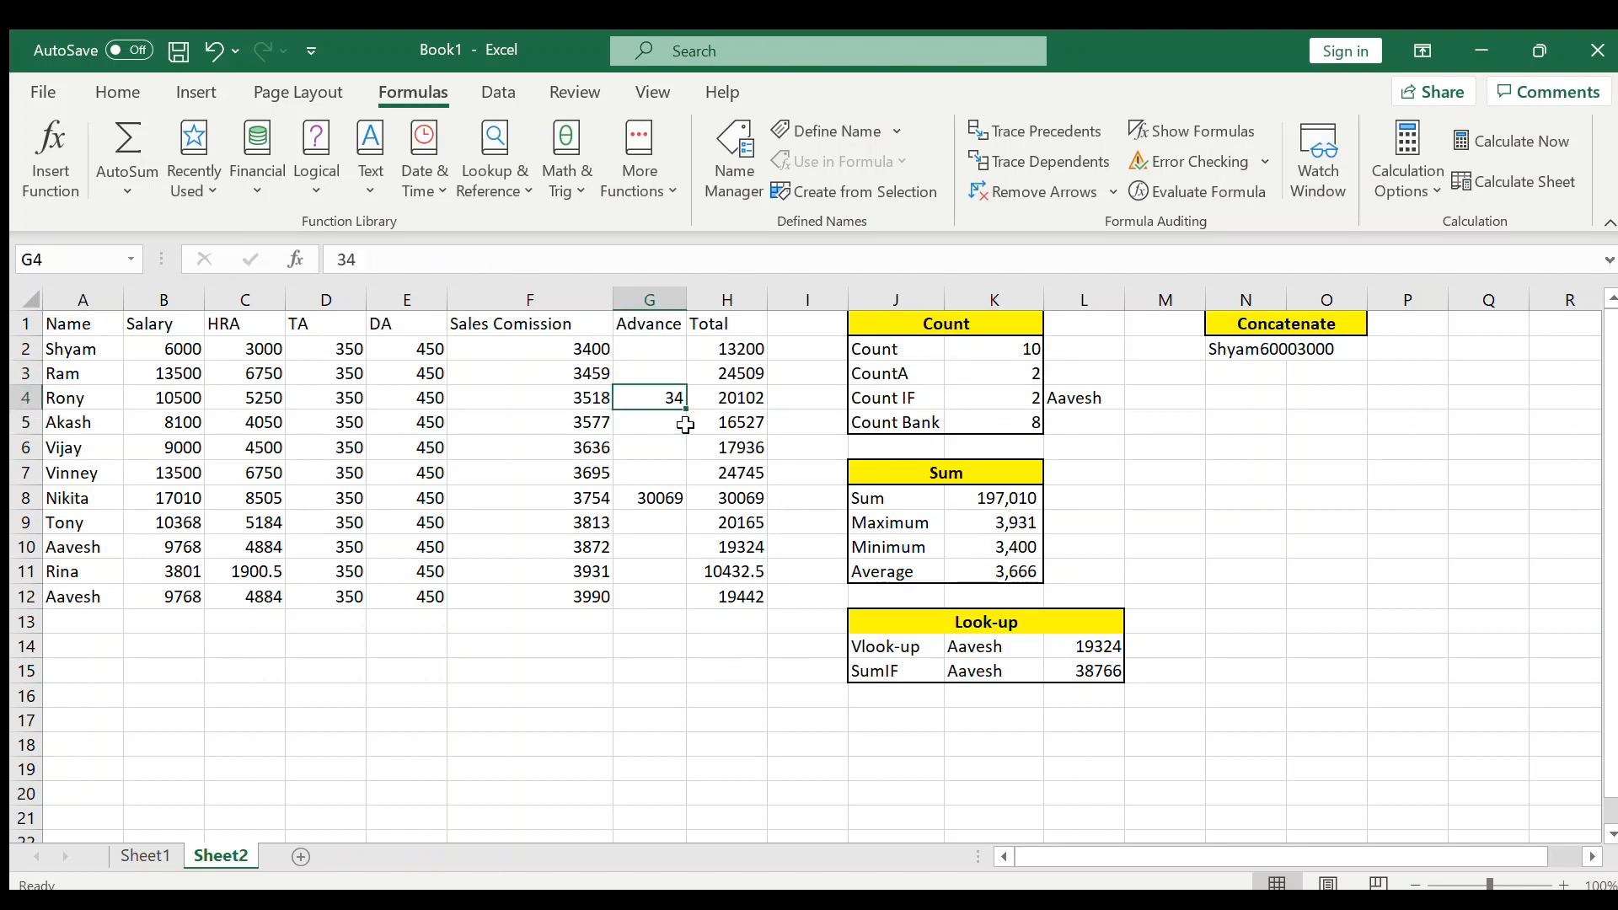
key(Delete)
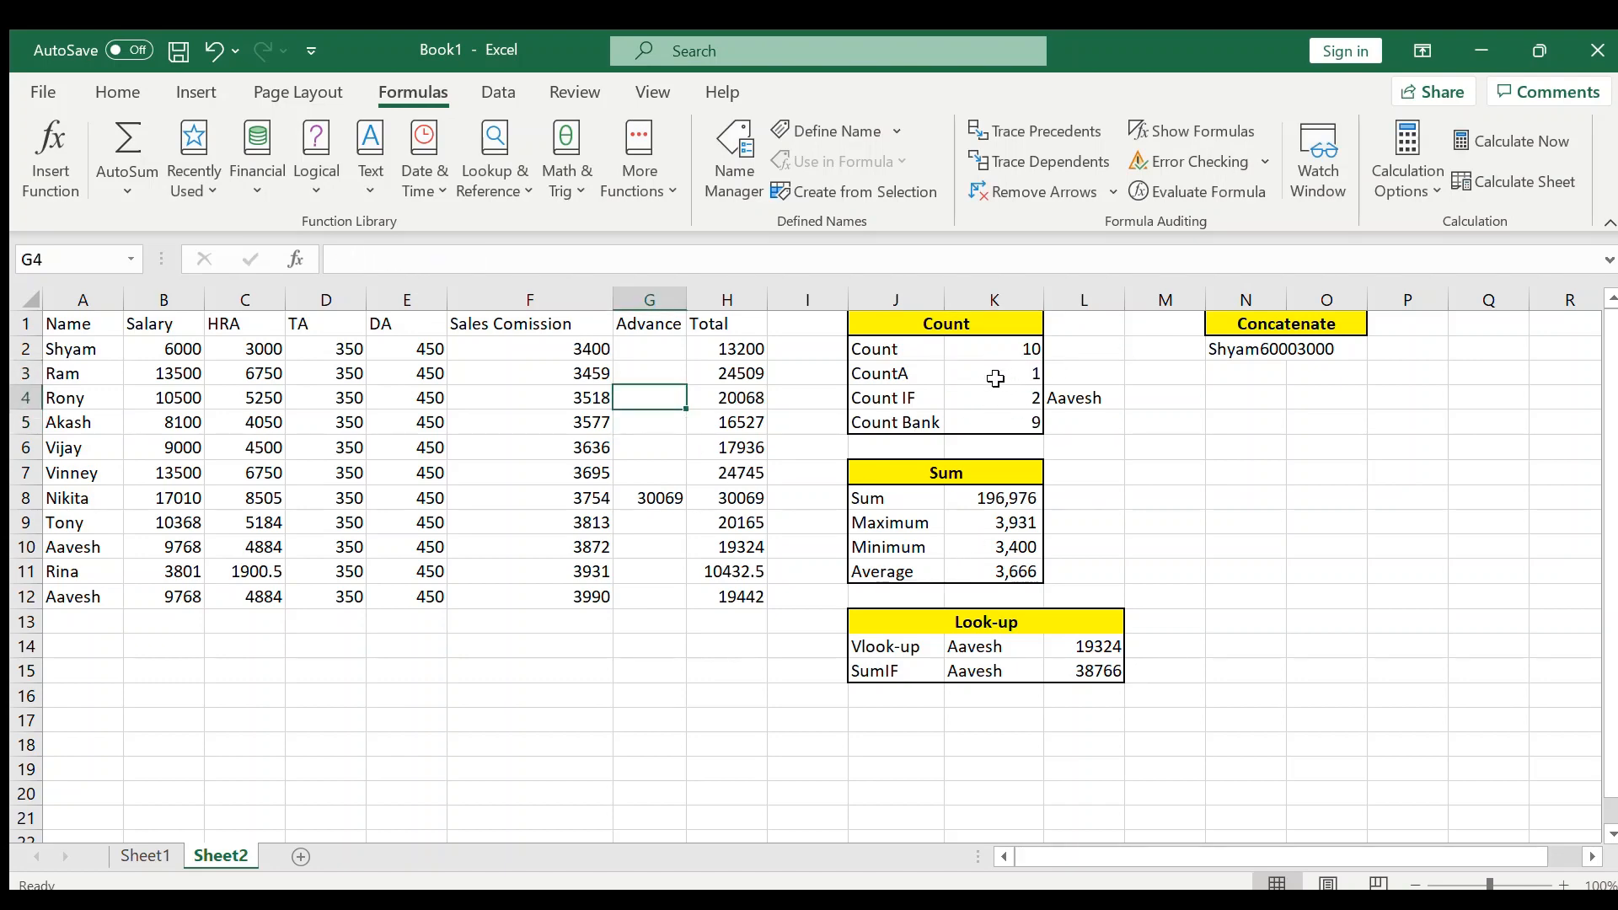
Step: Locate the Count IF label, the repeated name in A10 and A12, and the matching totals in H10 and H12
click(908, 403)
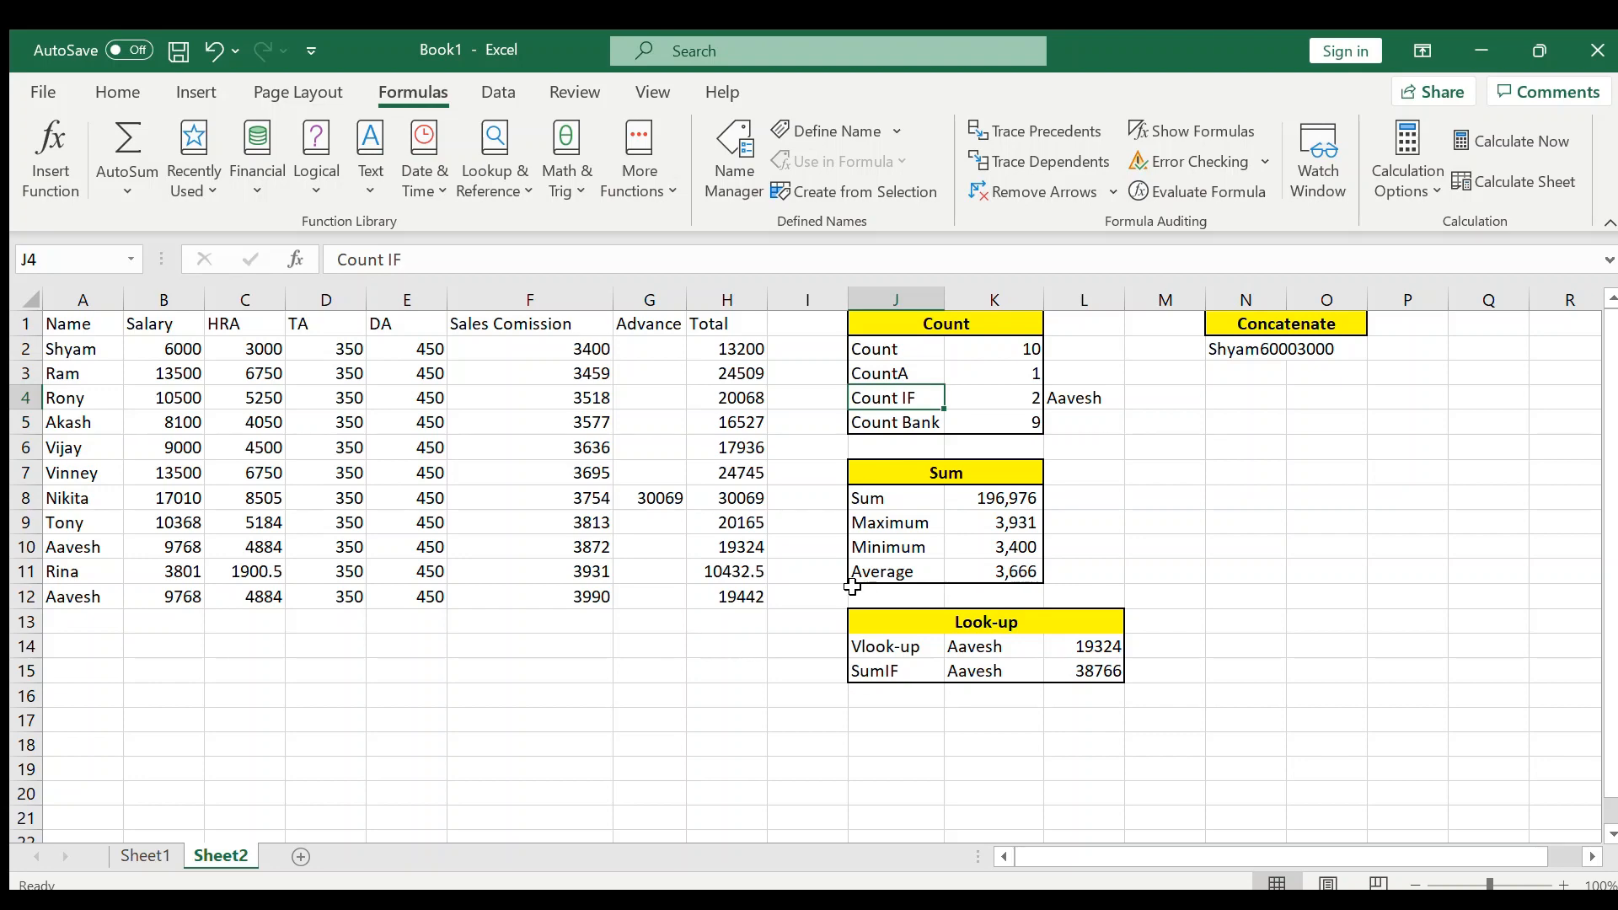
click(61, 545)
ctrl+click(97, 592)
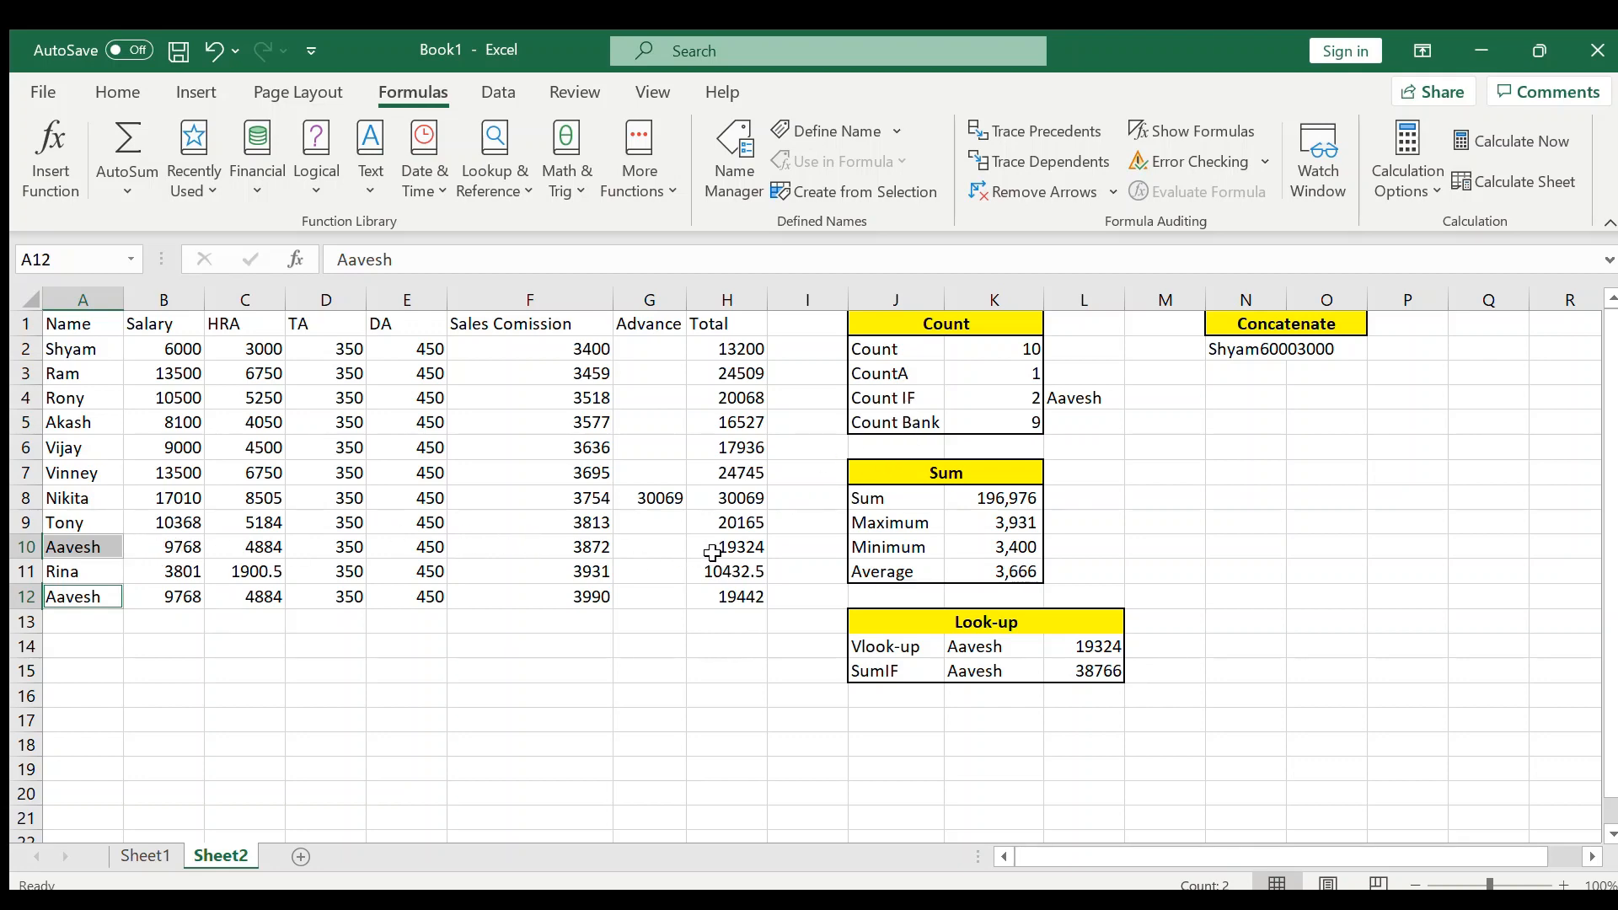
click(712, 553)
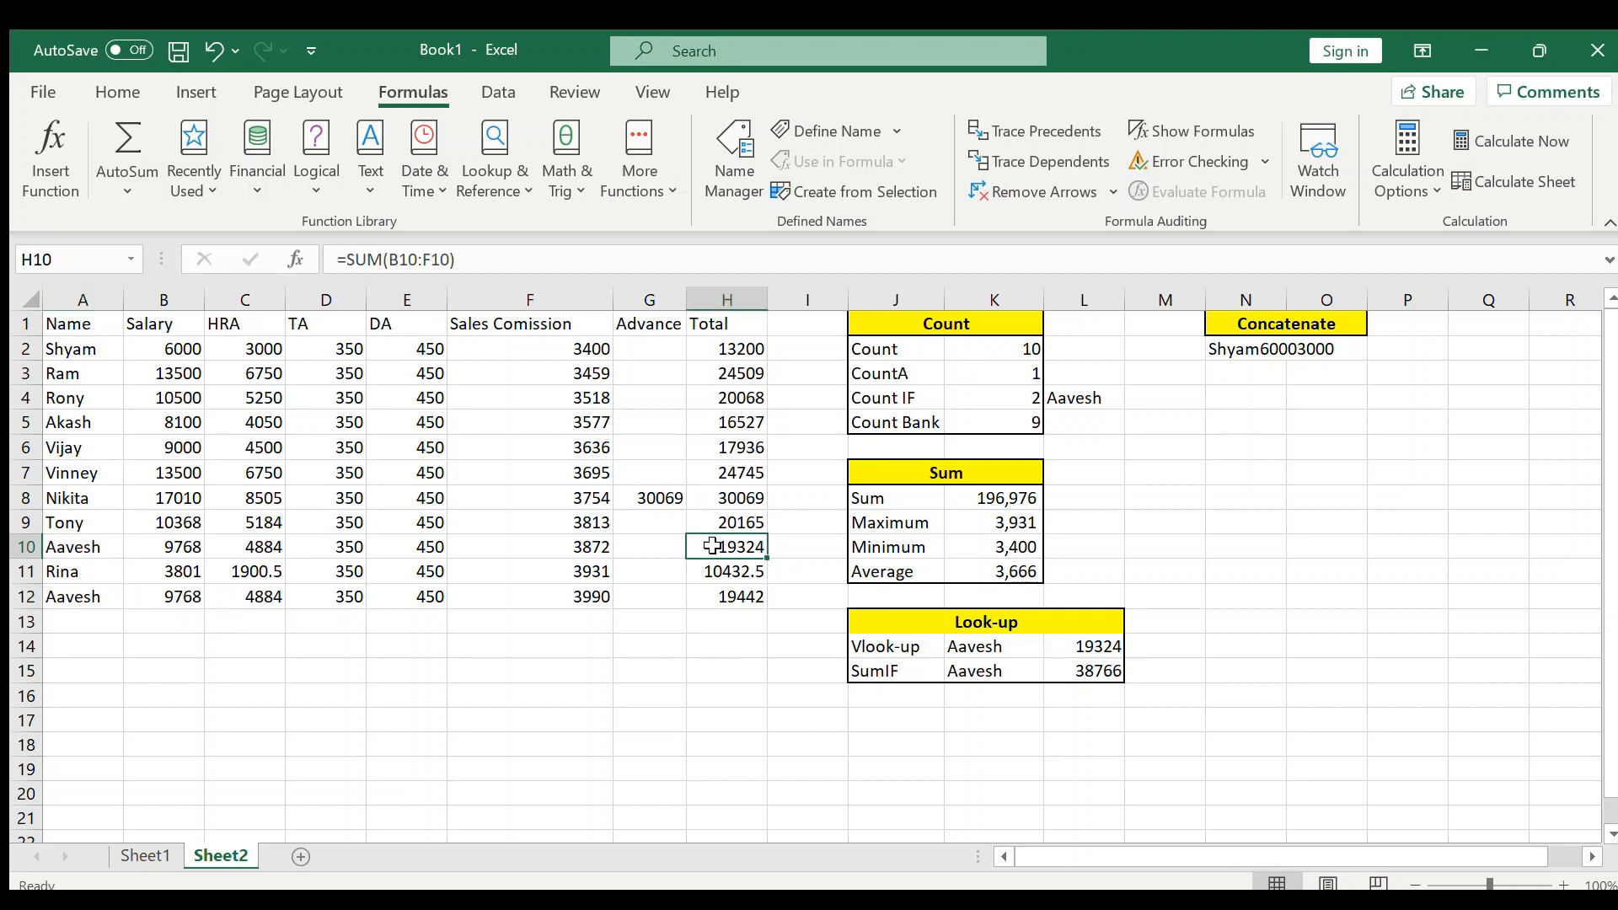
ctrl+click(727, 593)
click(727, 592)
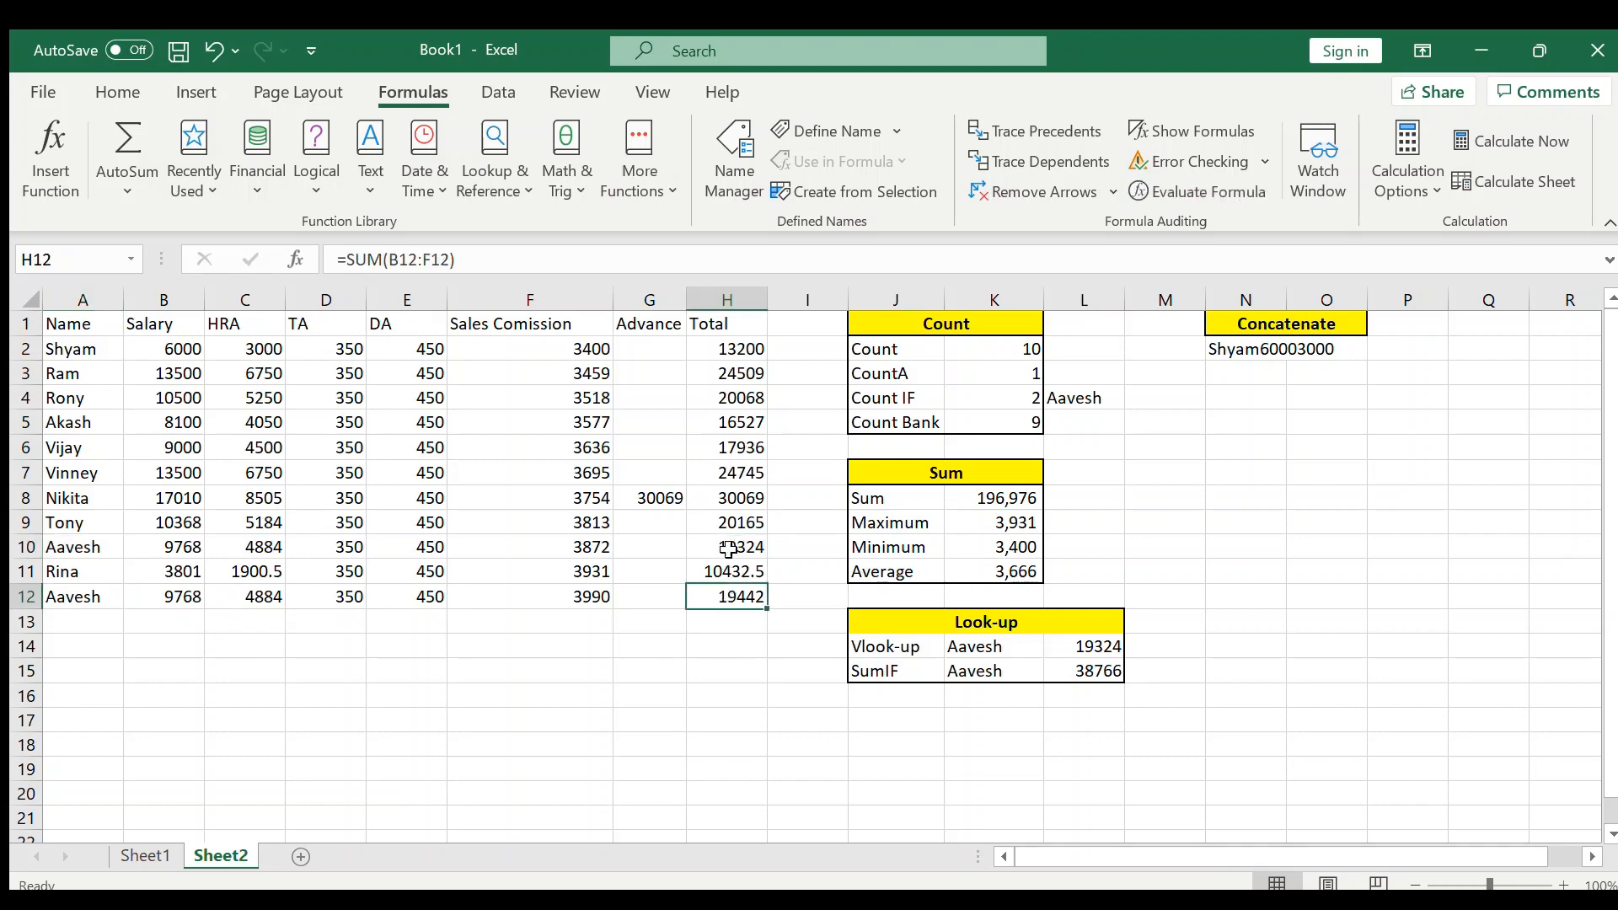
Step: Open the COUNTIF formula in K4 and review its function arguments, leaving the formula as it is
click(1003, 404)
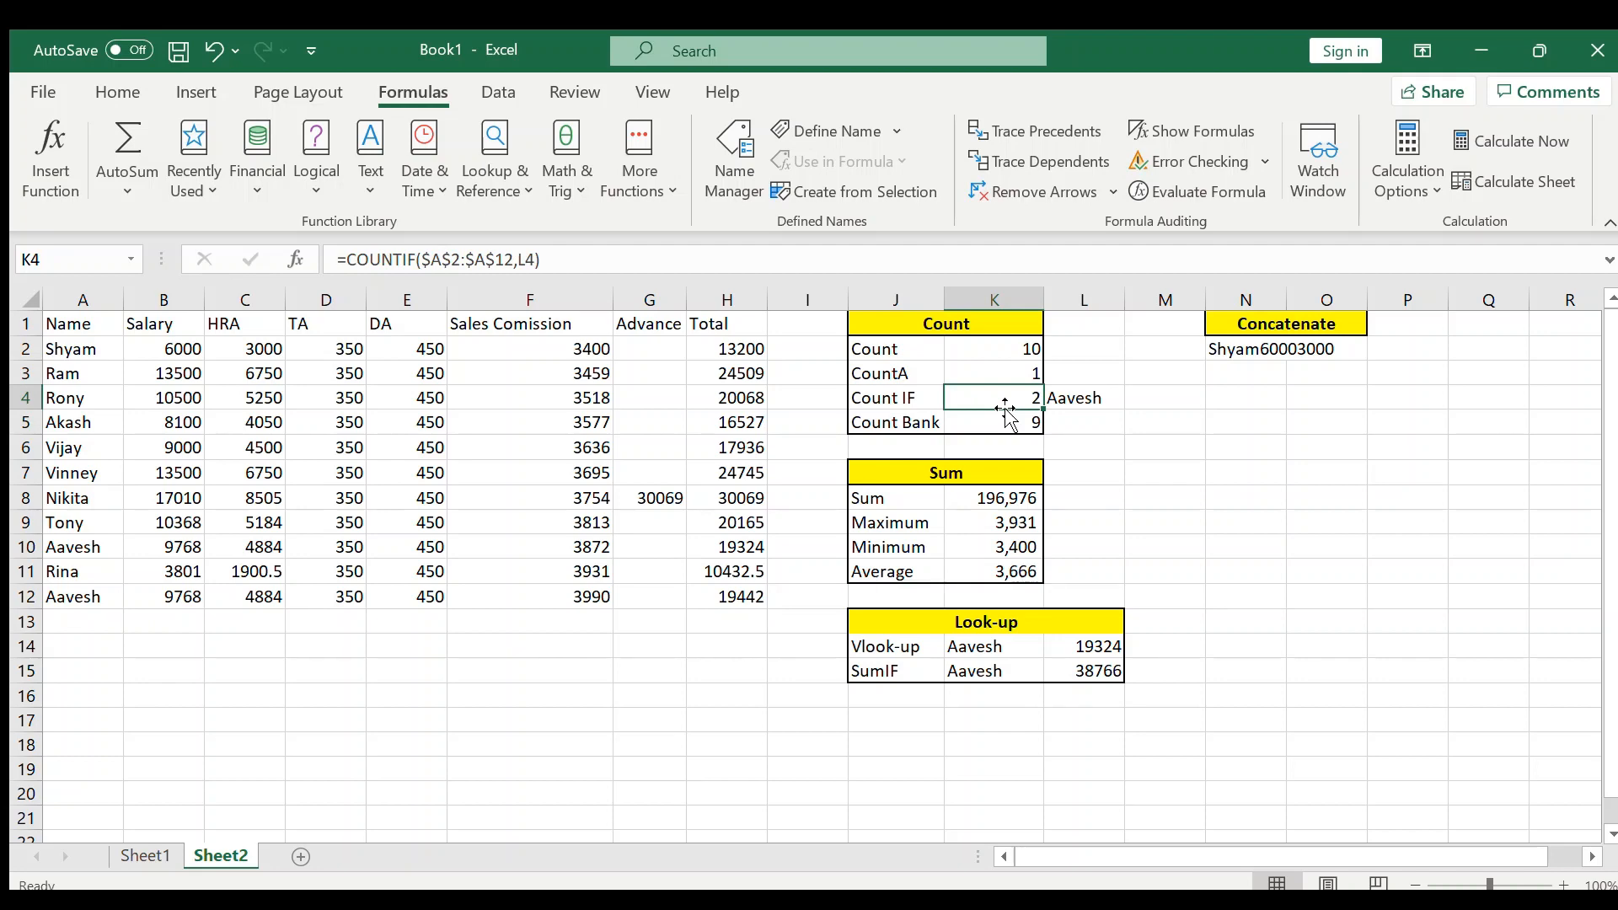
double_click(1007, 413)
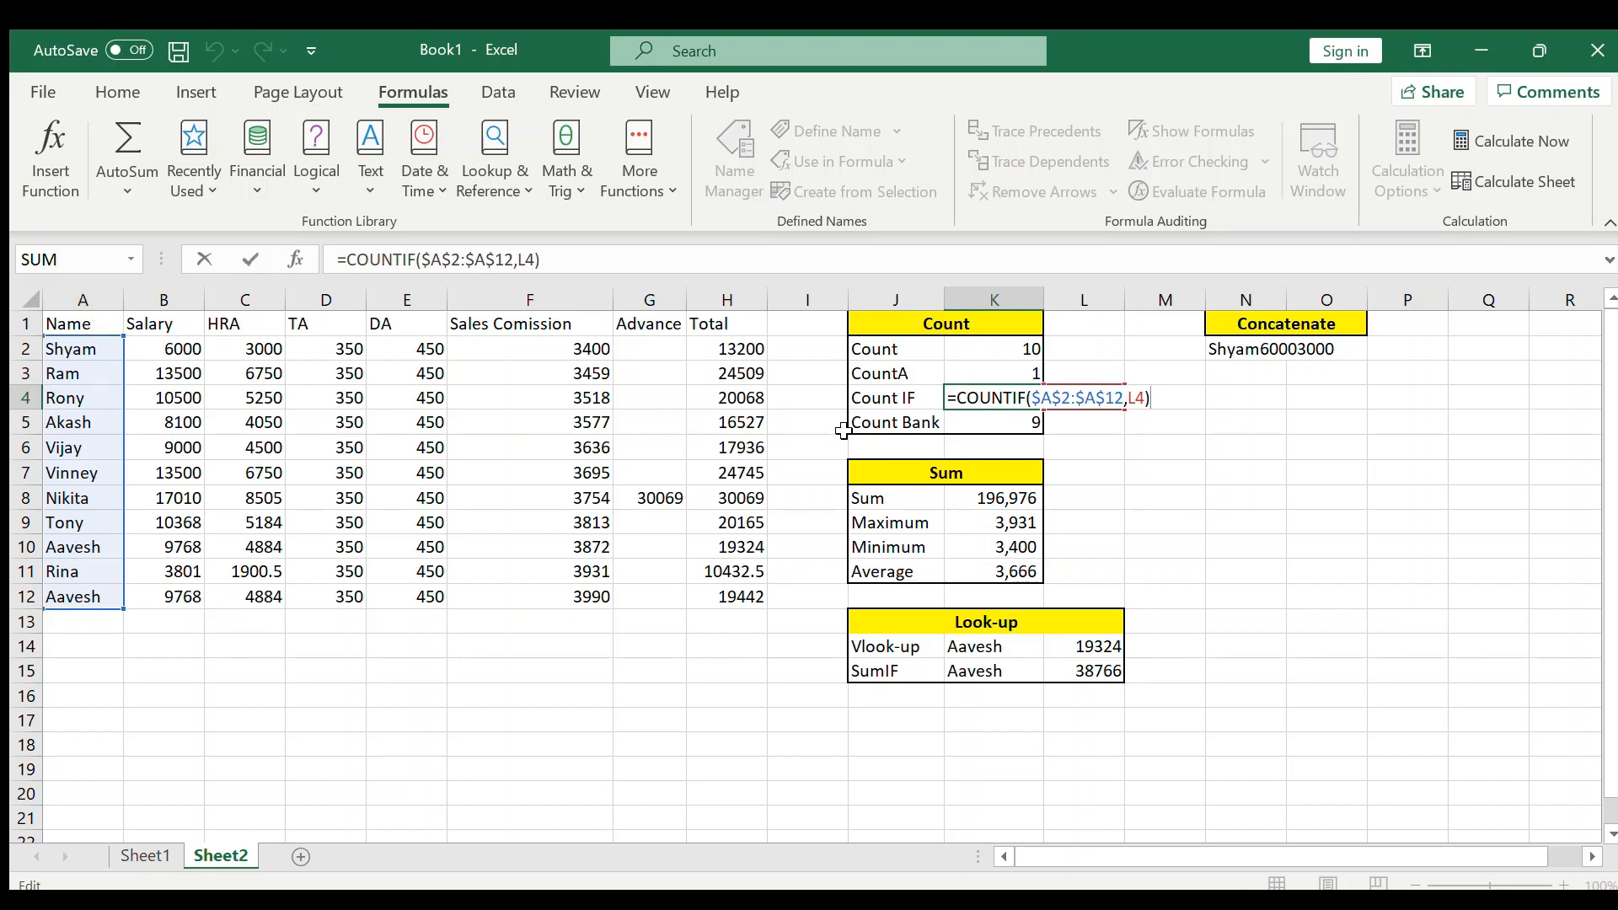
click(294, 261)
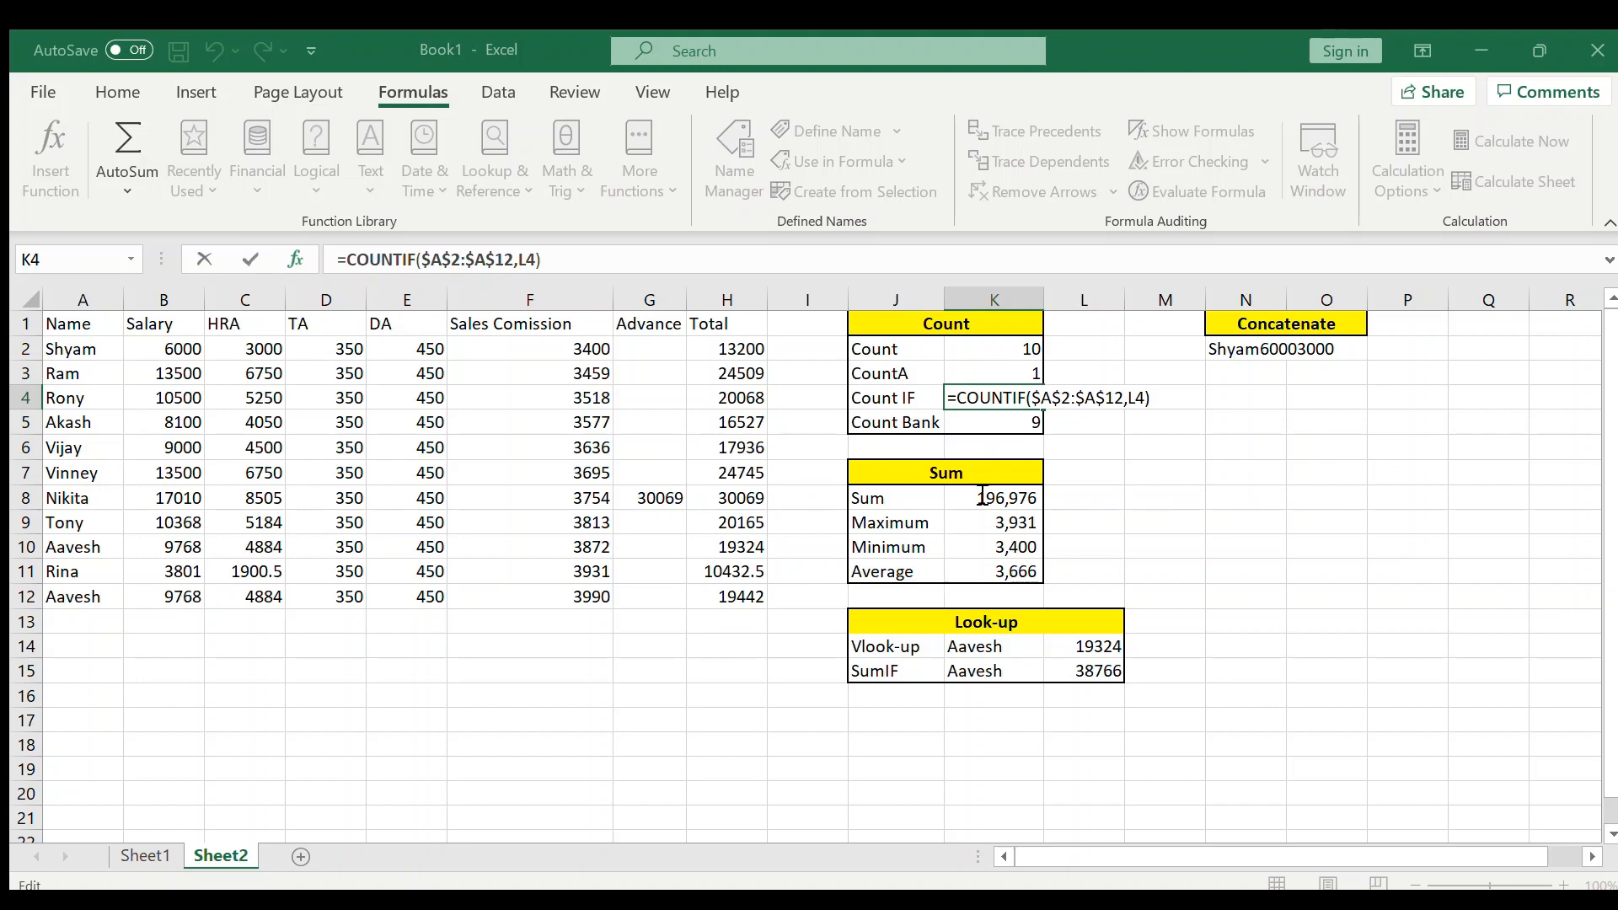
key(ctrl+Return)
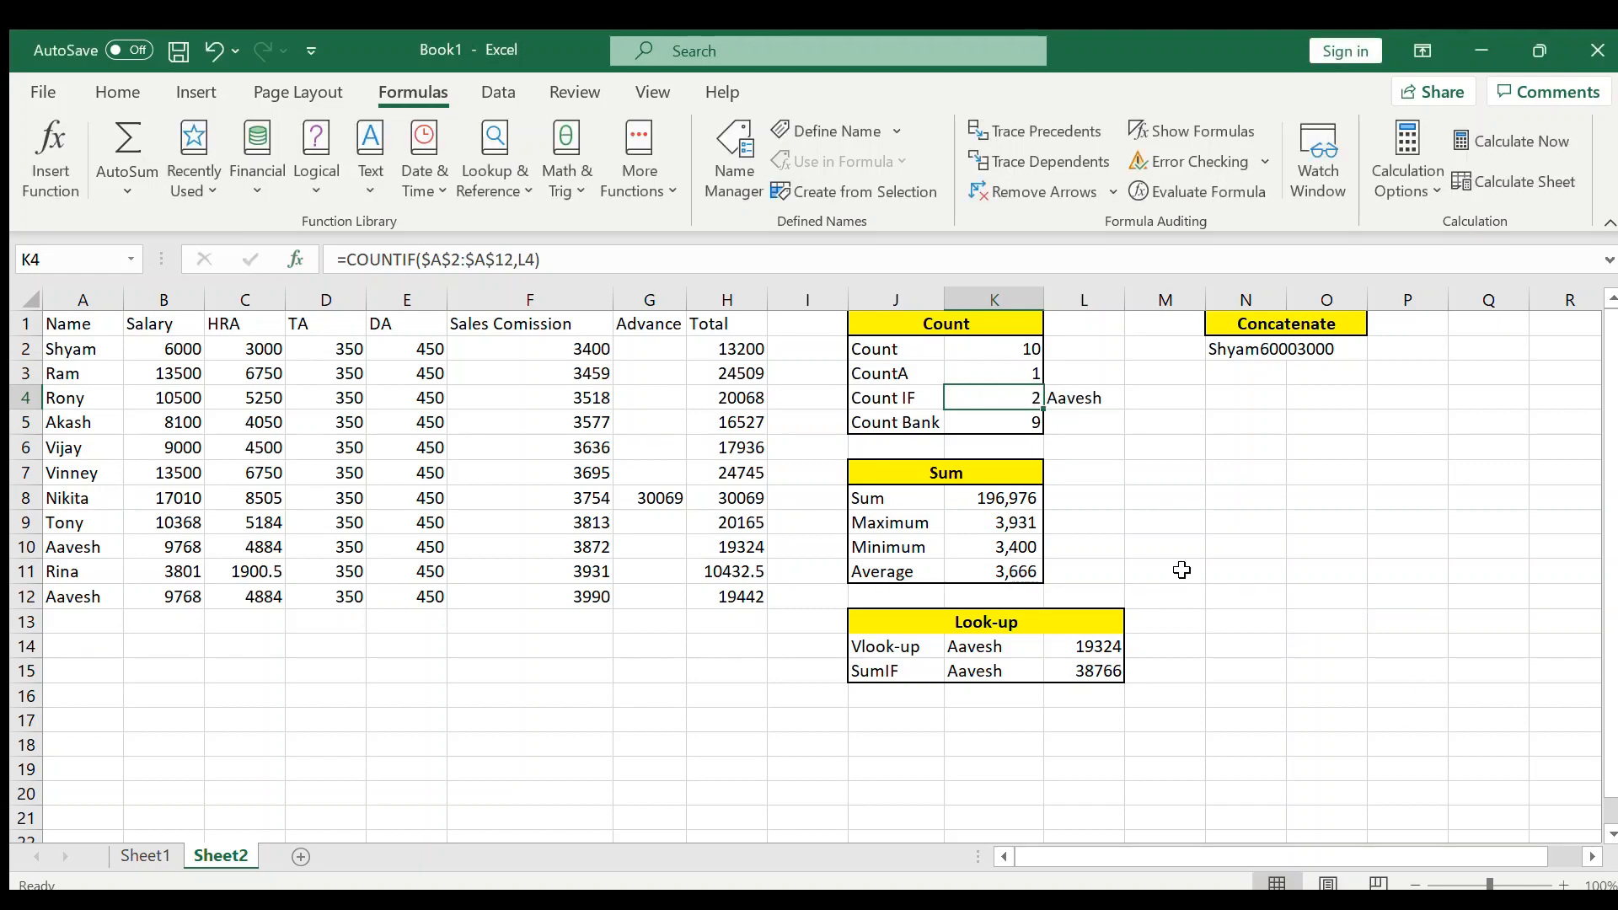
Step: Start a new COUNTIF formula in K4 with the whole of column A as its range
text(=)
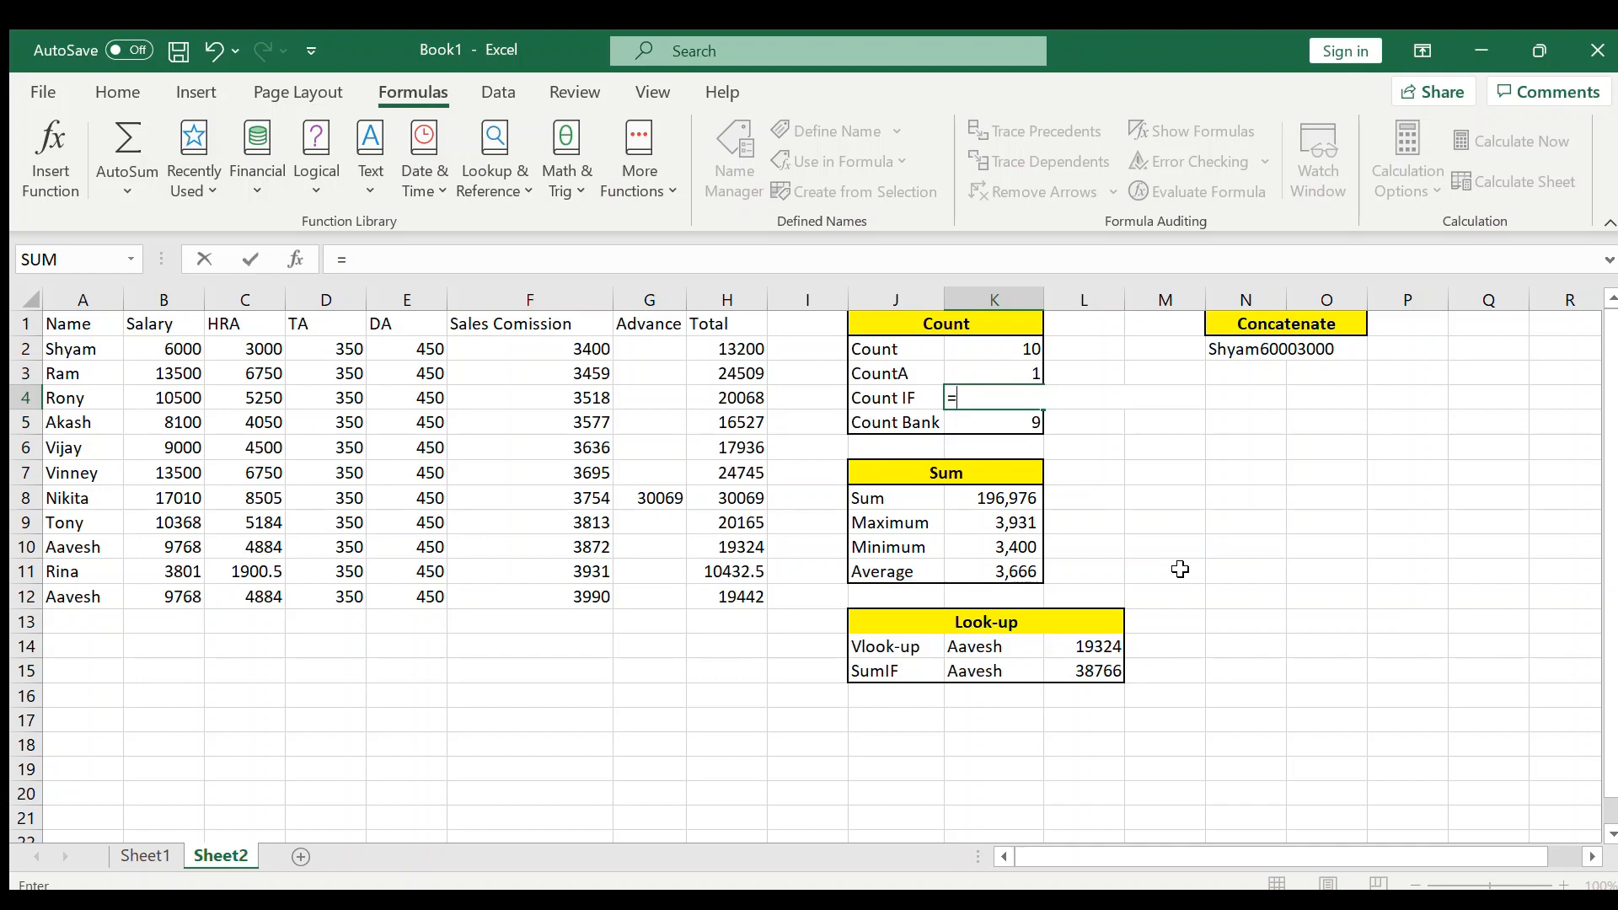
text(count)
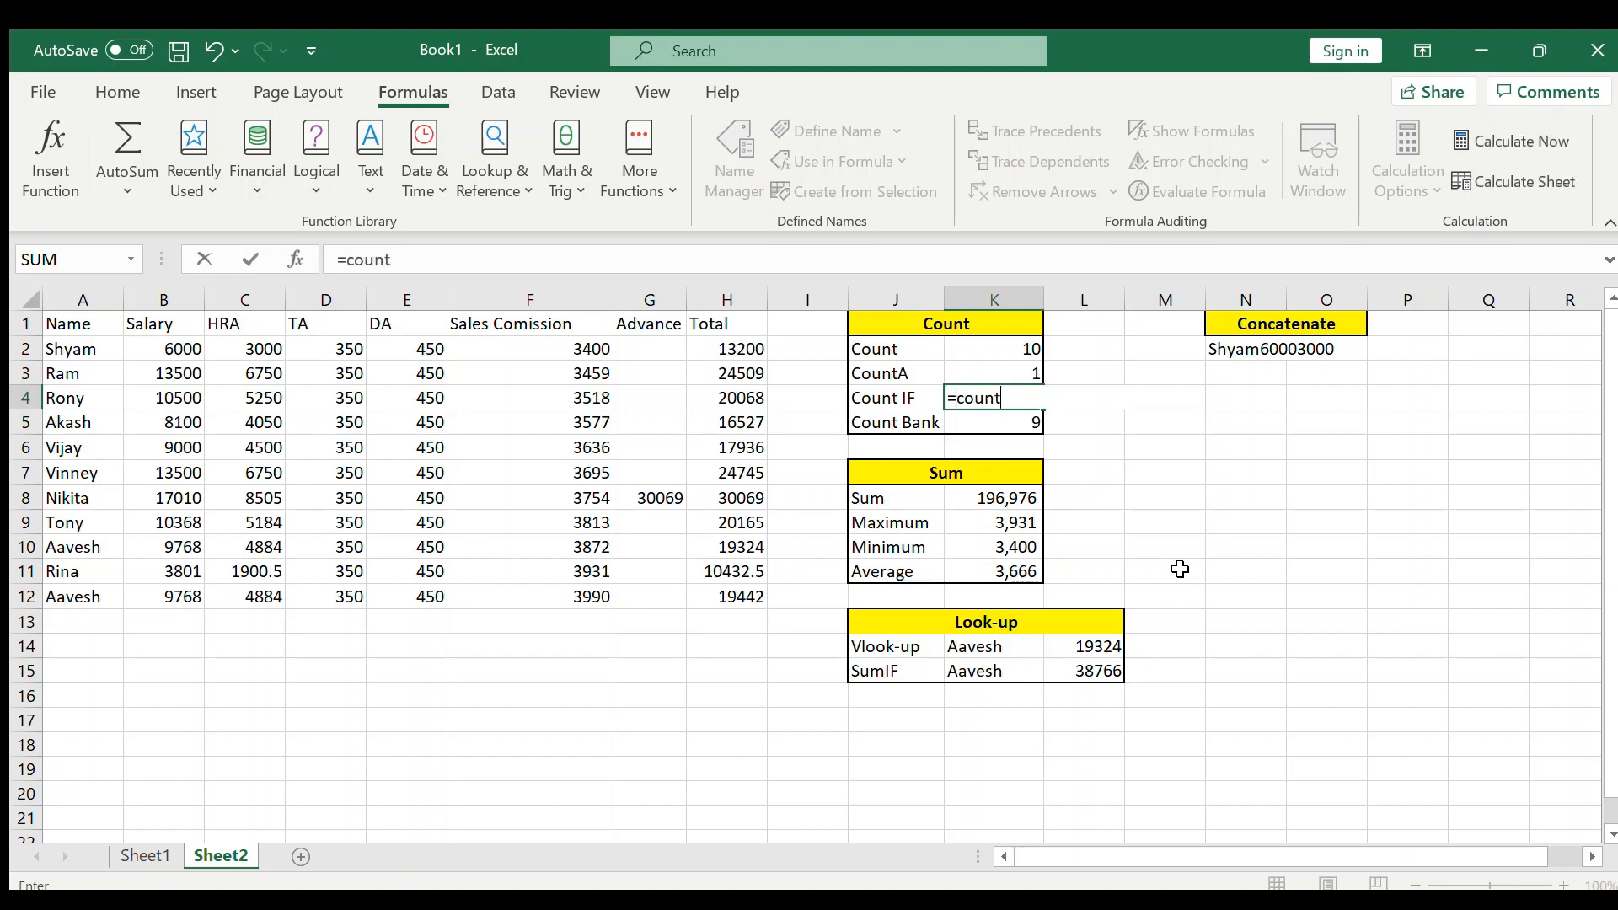
text(if)
text(()
click(293, 260)
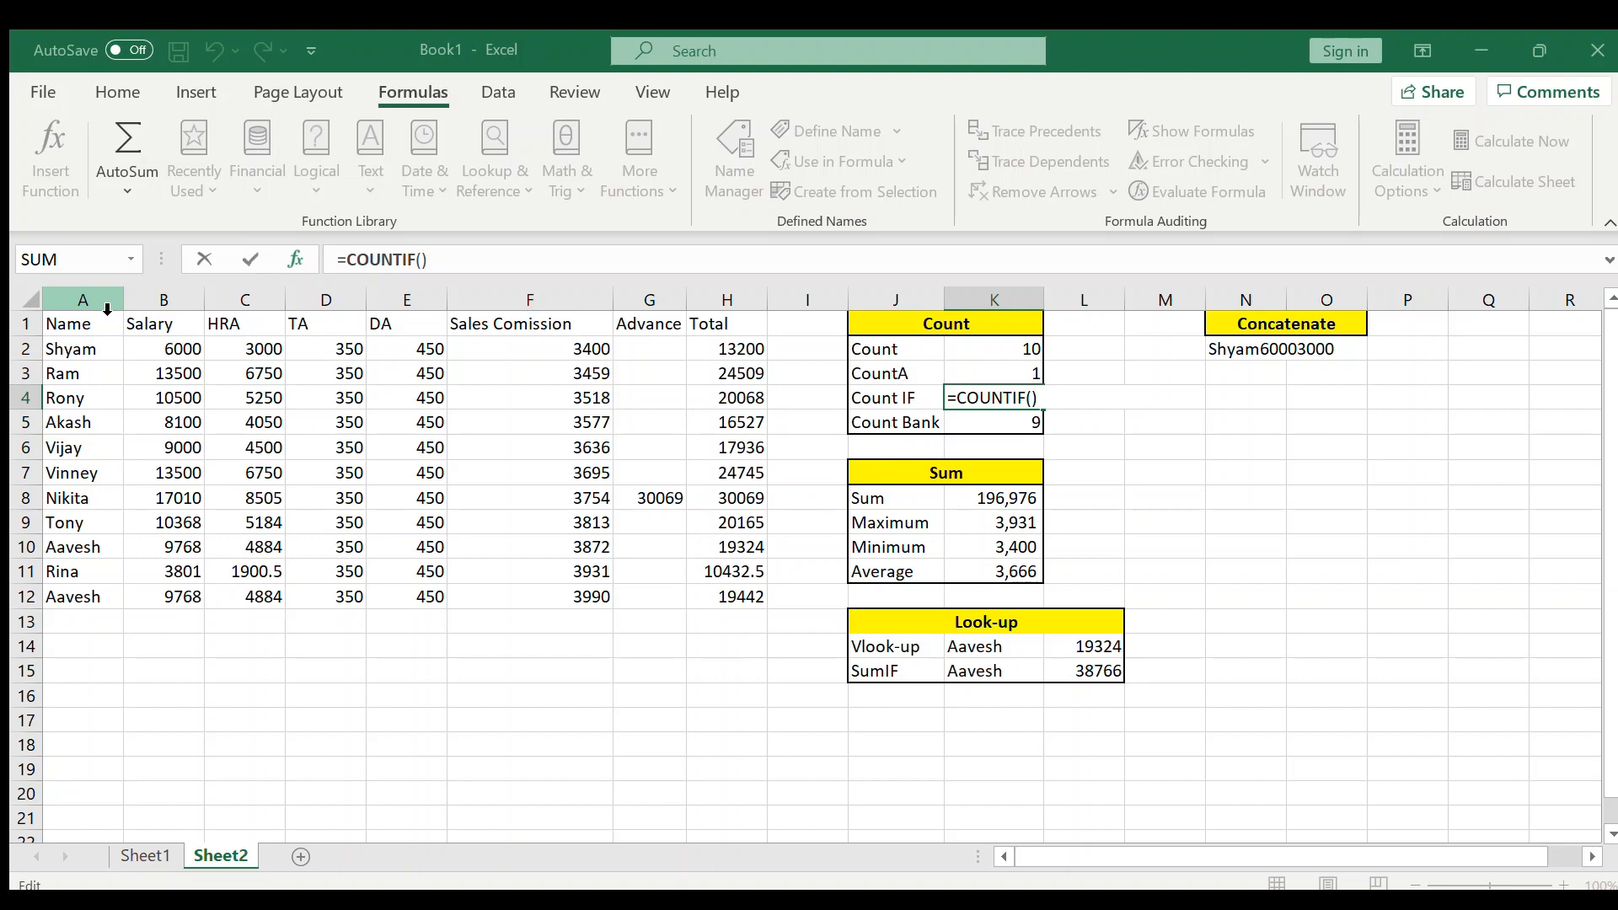
click(107, 308)
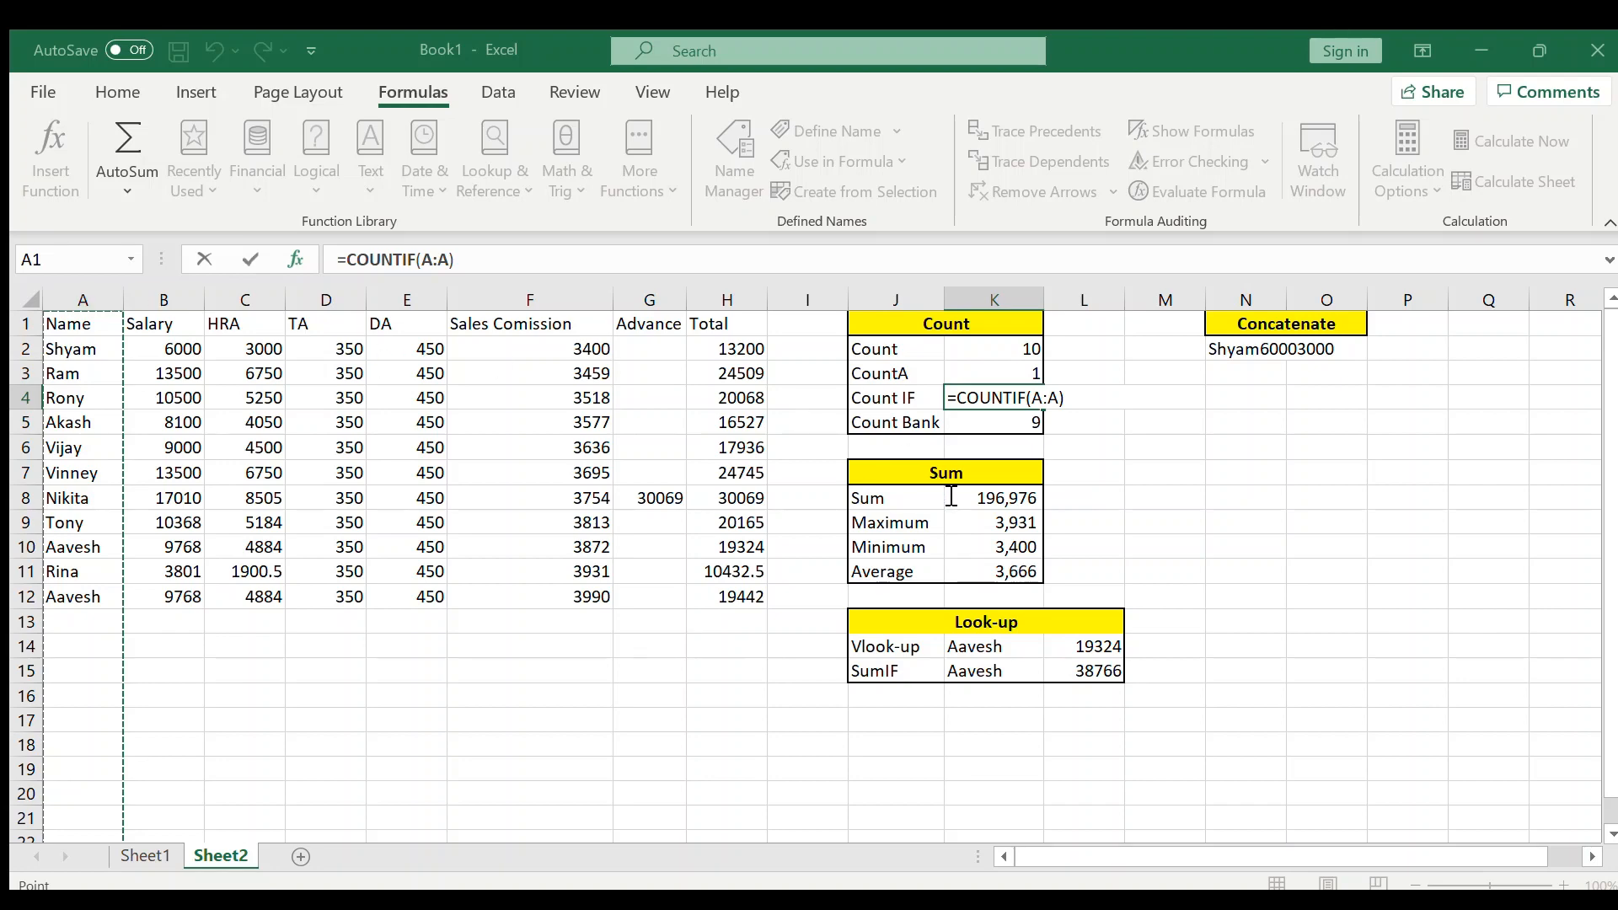
Step: Complete the COUNTIF formula in K4 with L4 as the criterion, giving =COUNTIF(A:A,L4)
key(F2)
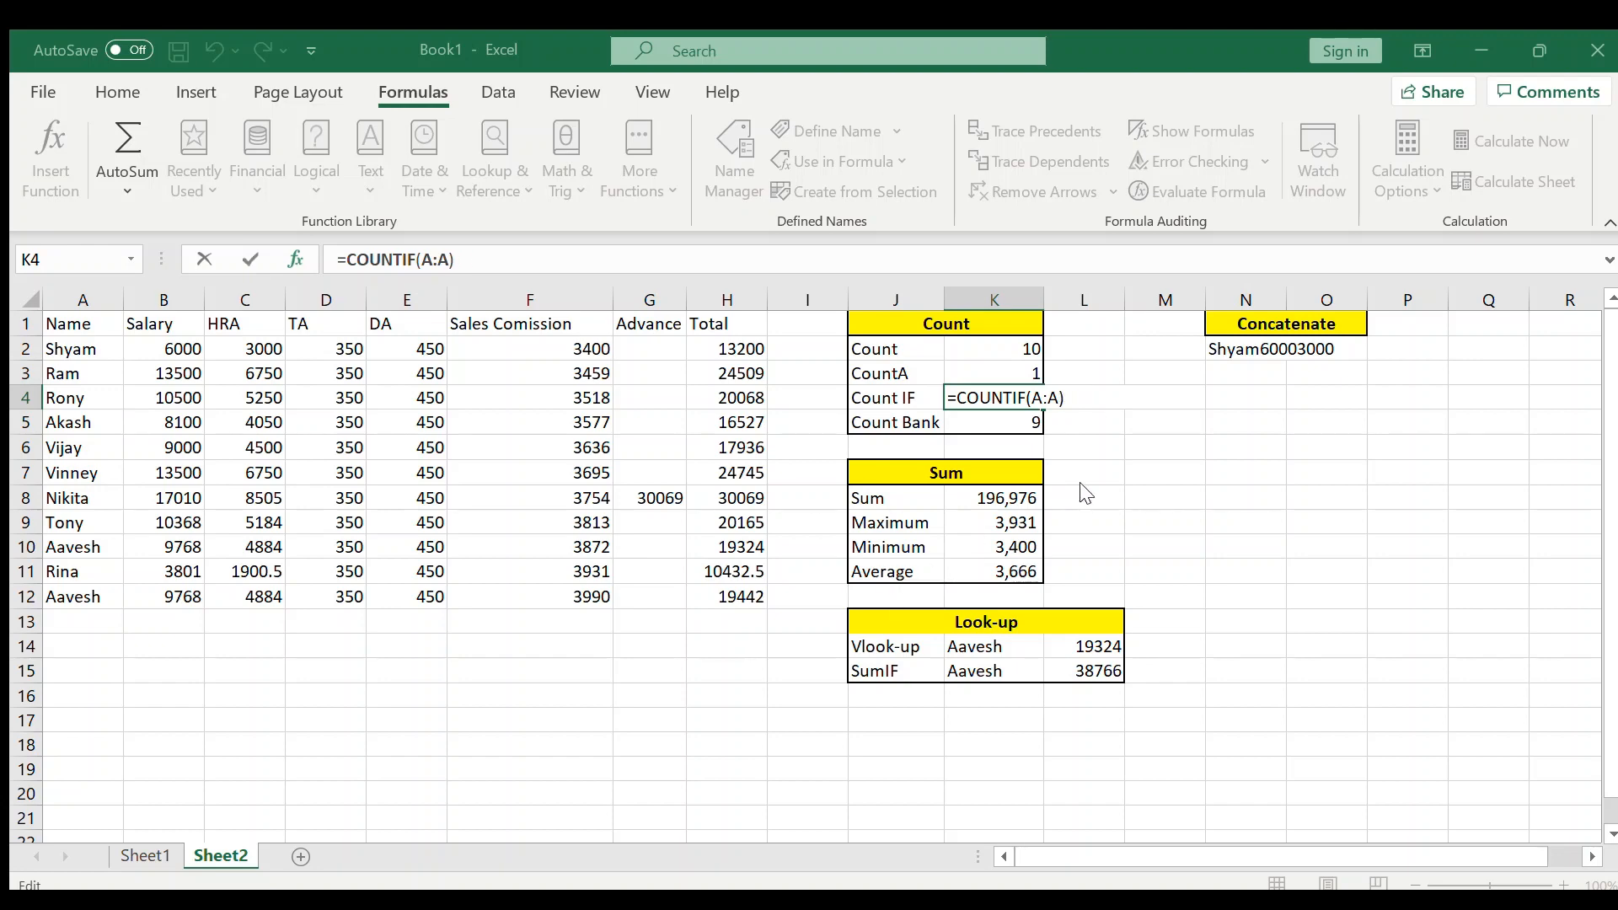
click(83, 535)
text(,)
click(1092, 398)
key(Left)
key(Right)
key(ctrl+Return)
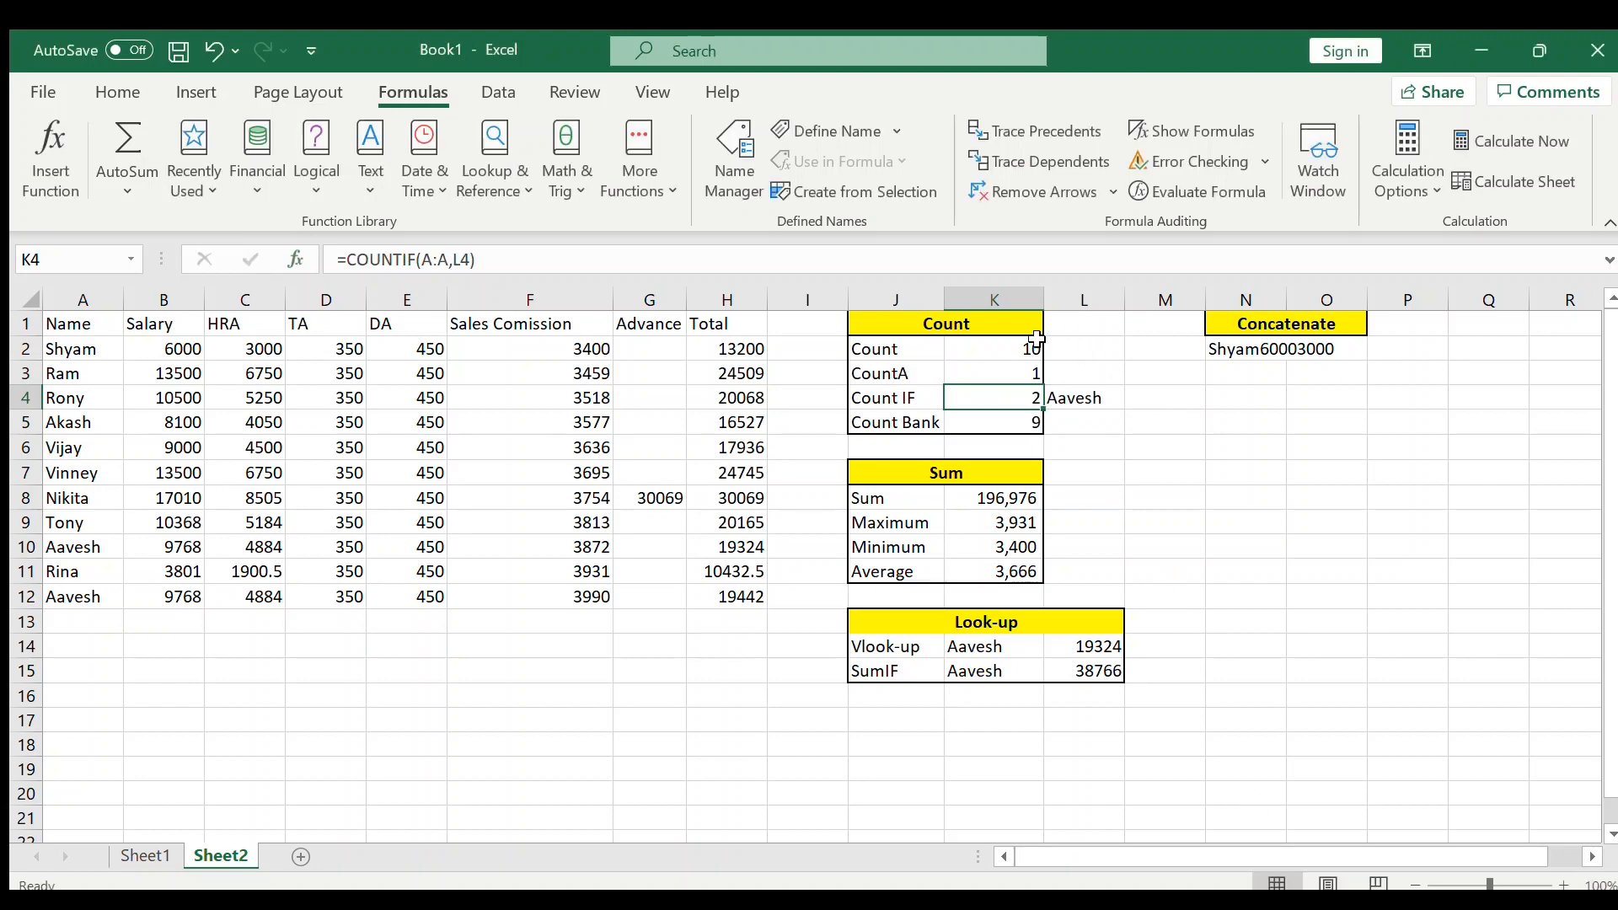
Step: Select the totals in H10 and H12 together to check their combined sum
click(718, 544)
ctrl+click(735, 597)
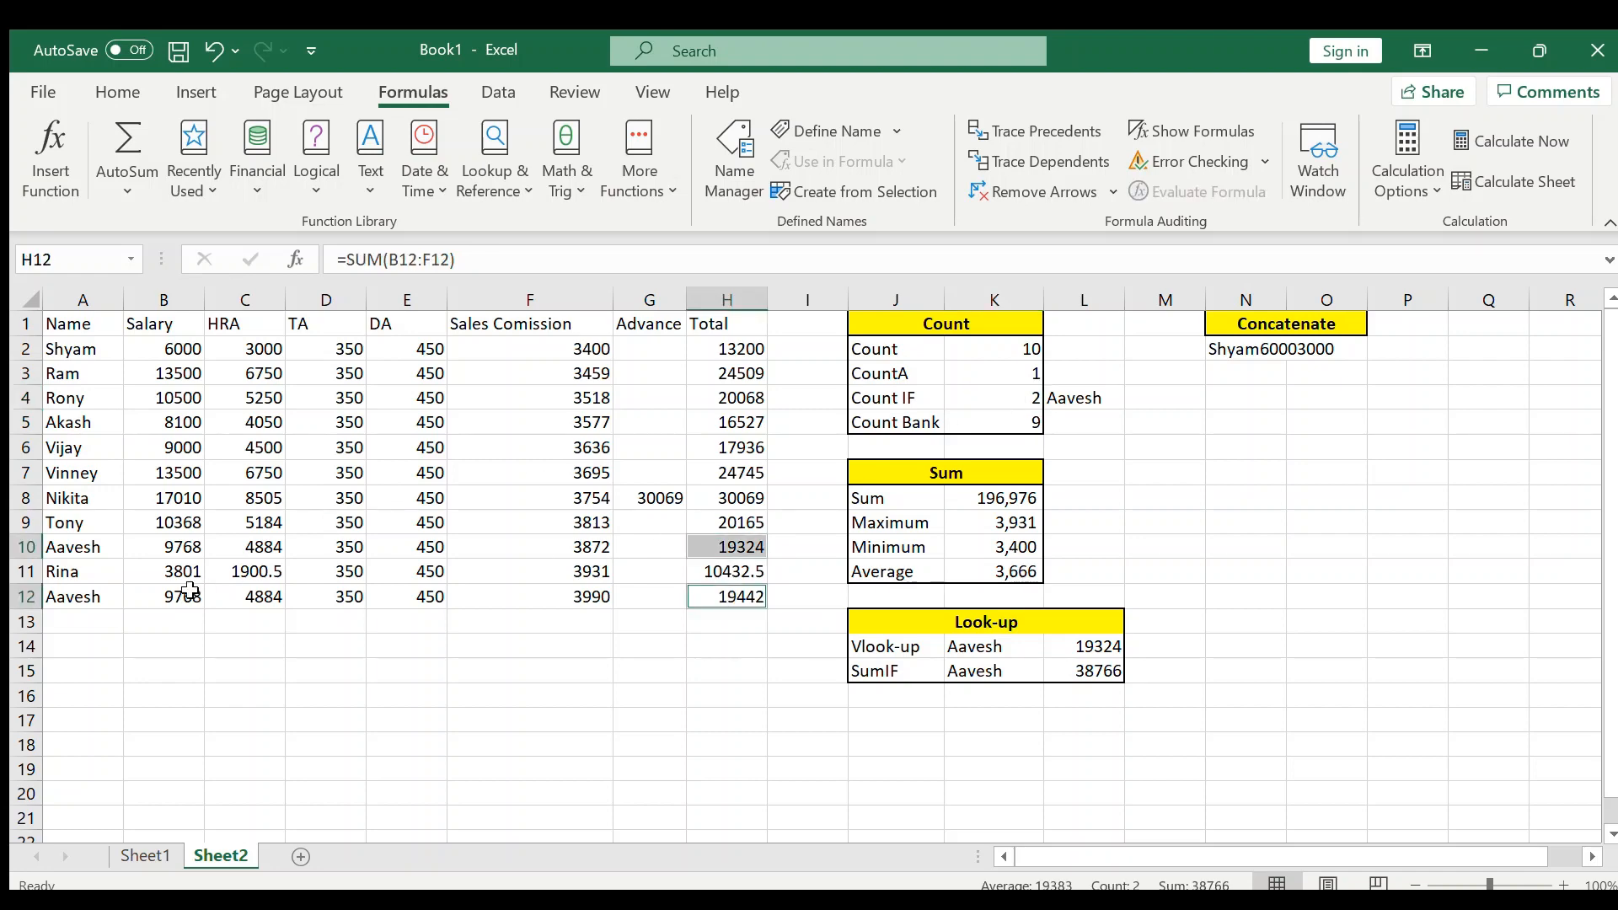
Step: Review the COUNTIF formula in K4 and the COUNTBLANK formula in K5, then select the blank Advance cells in G2:G12
click(91, 624)
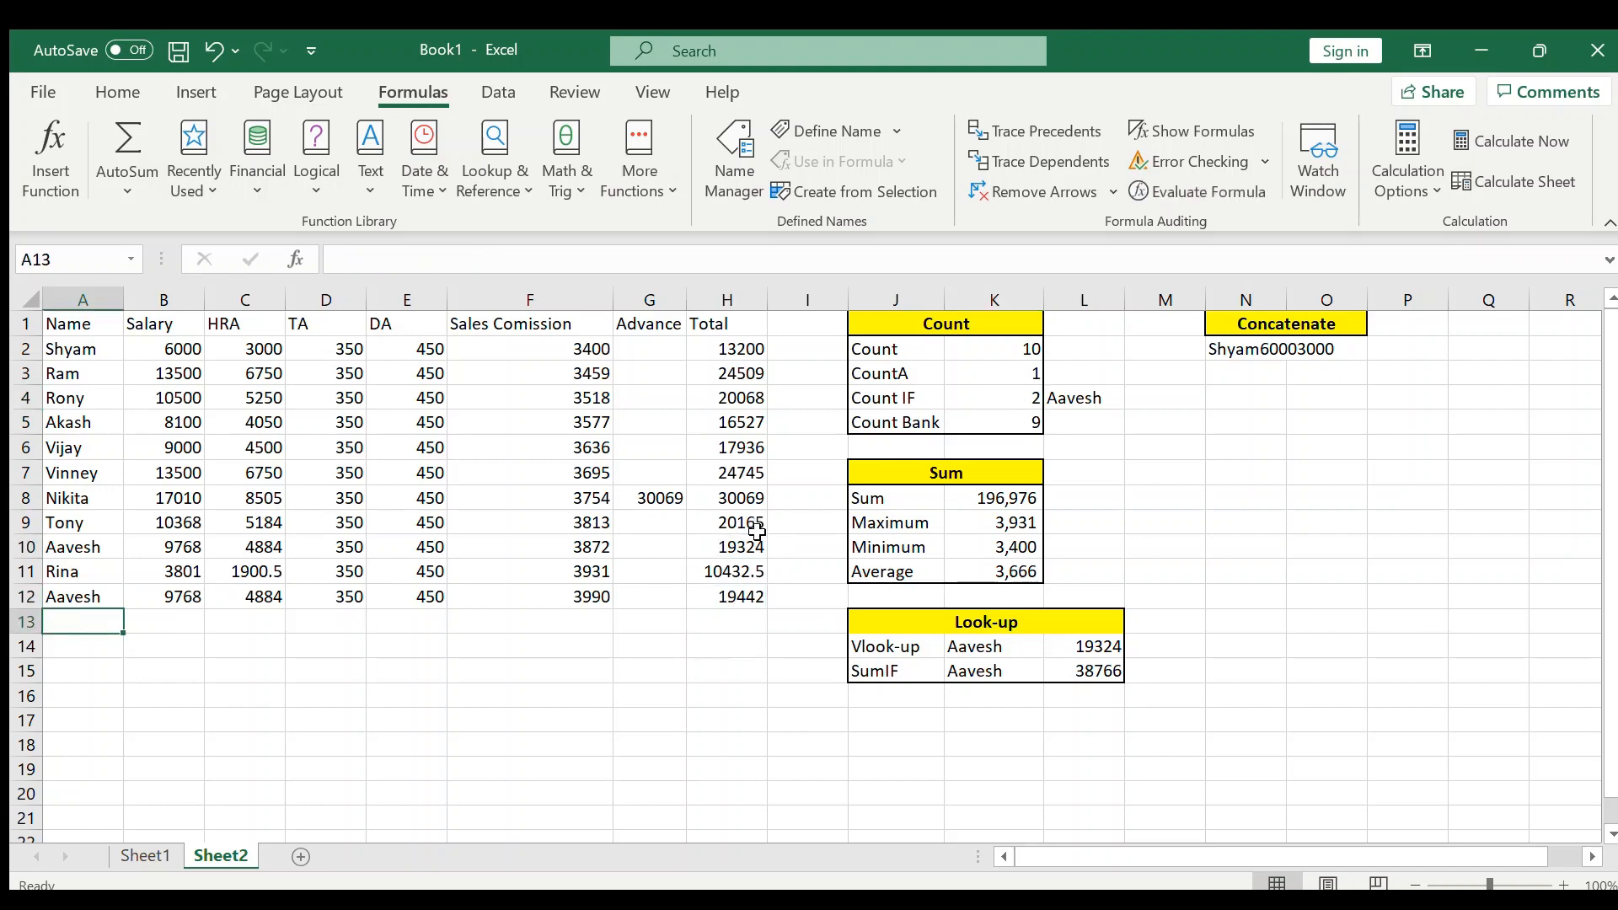
click(1023, 401)
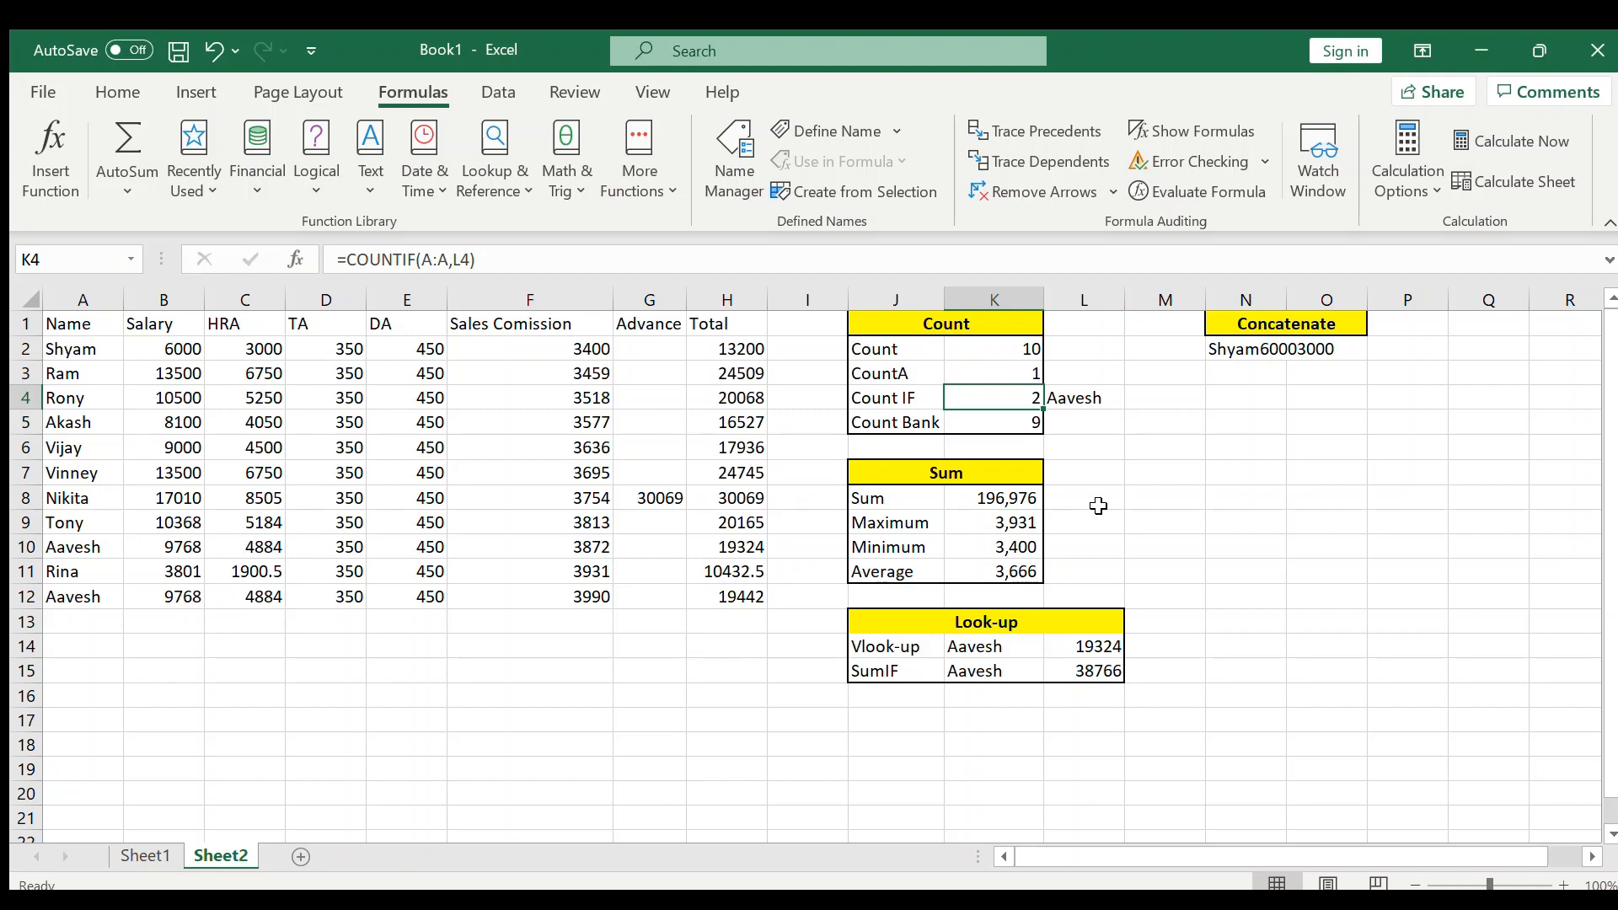
key(Down)
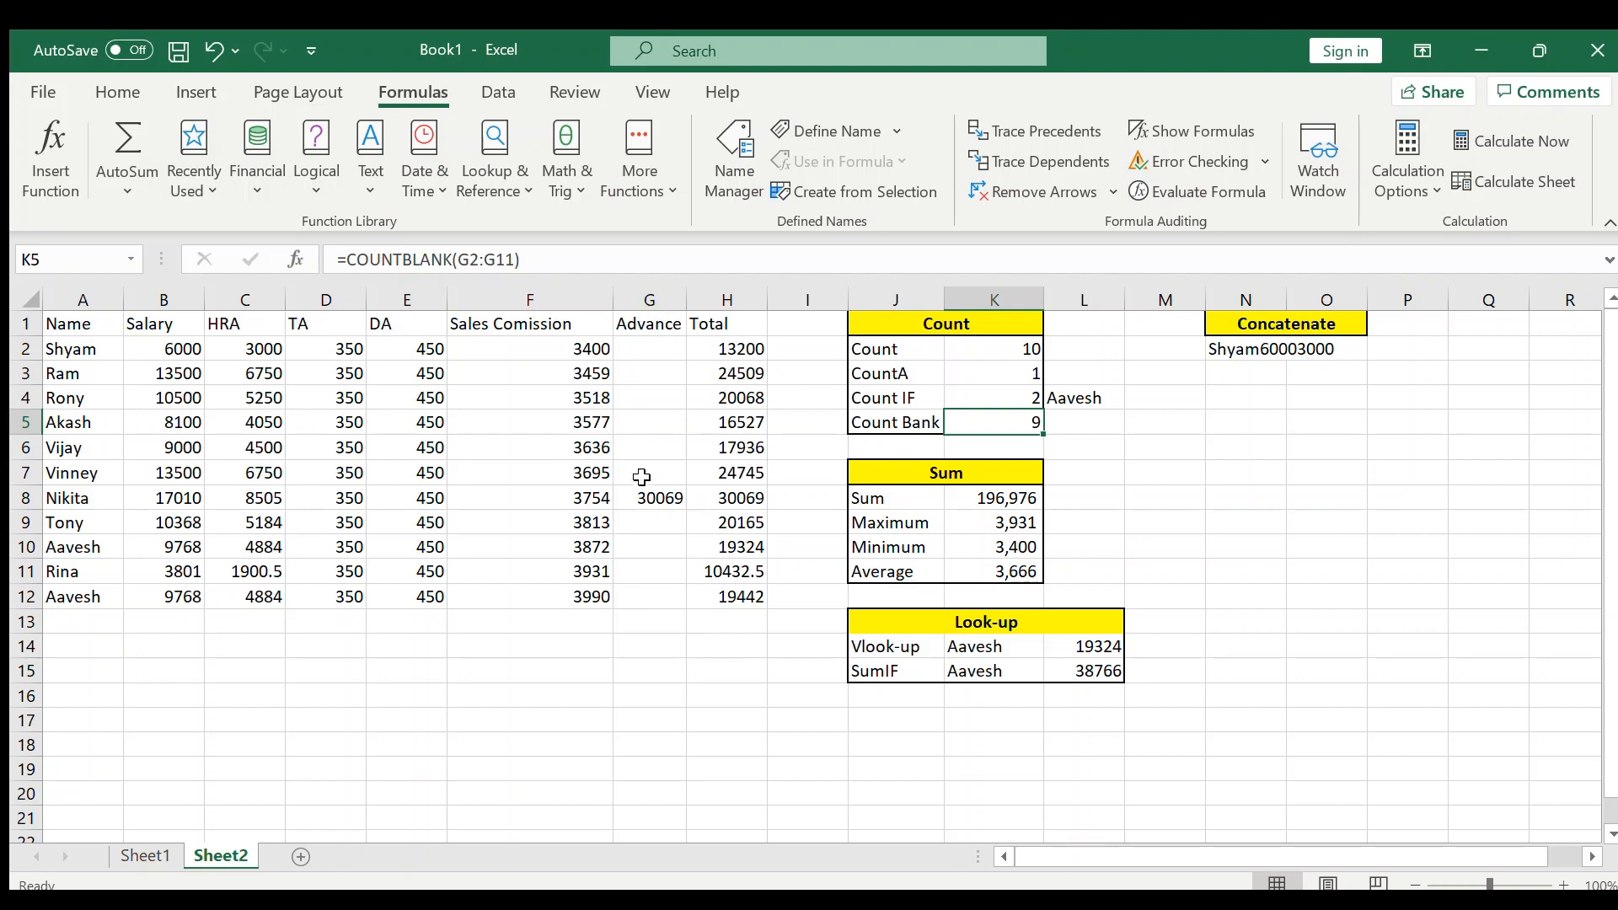
click(657, 502)
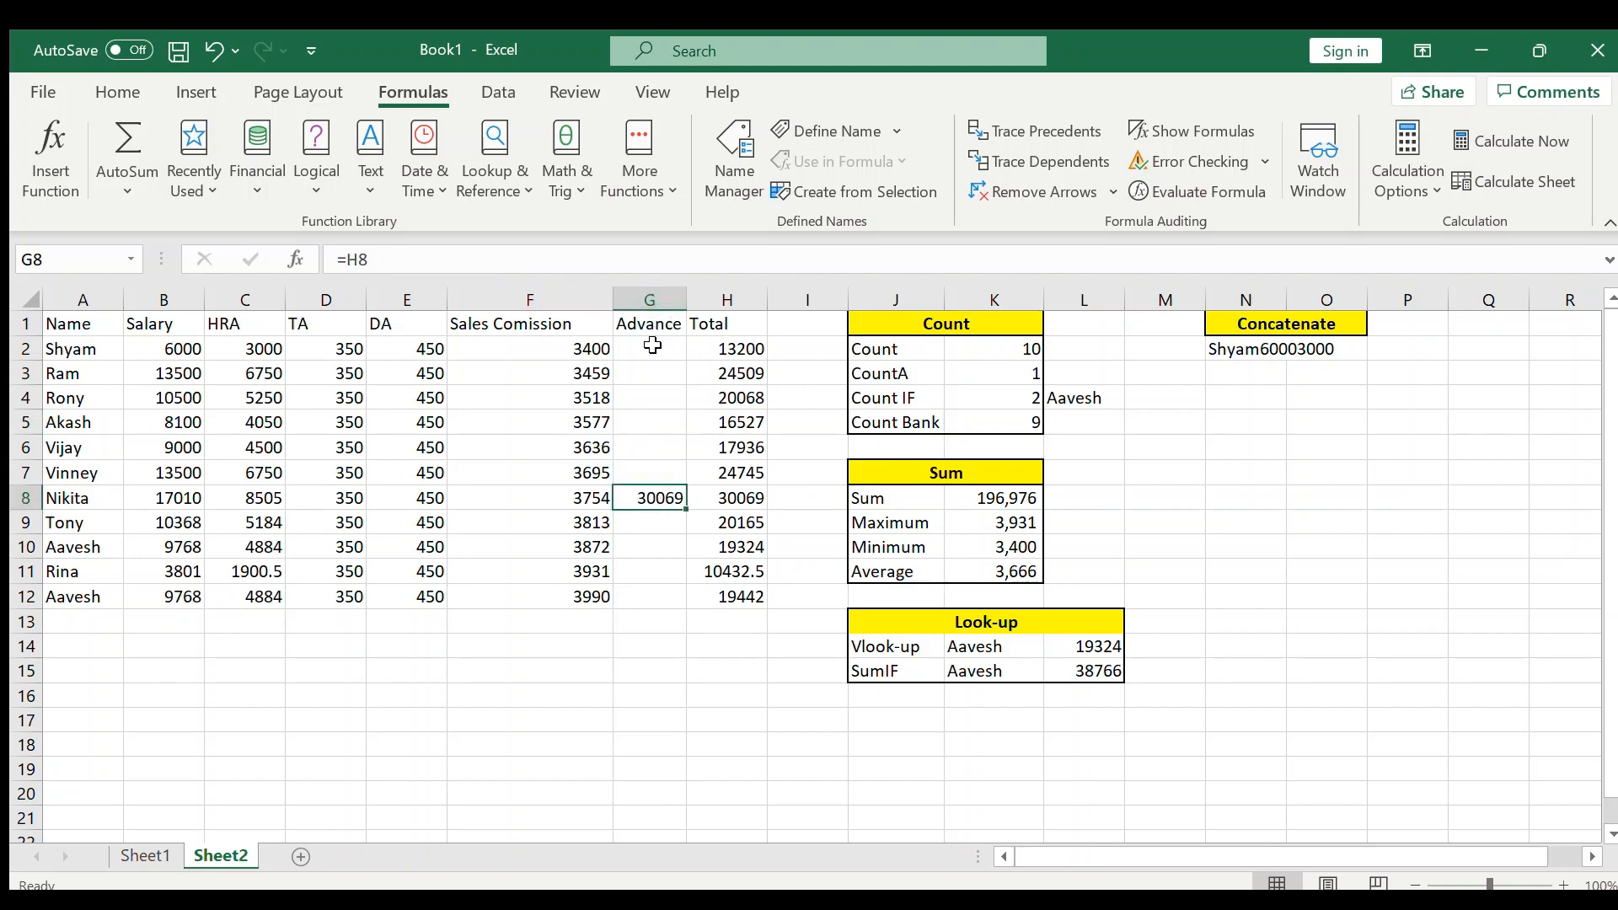
drag(652, 346, 662, 594)
ctrl+click(665, 521)
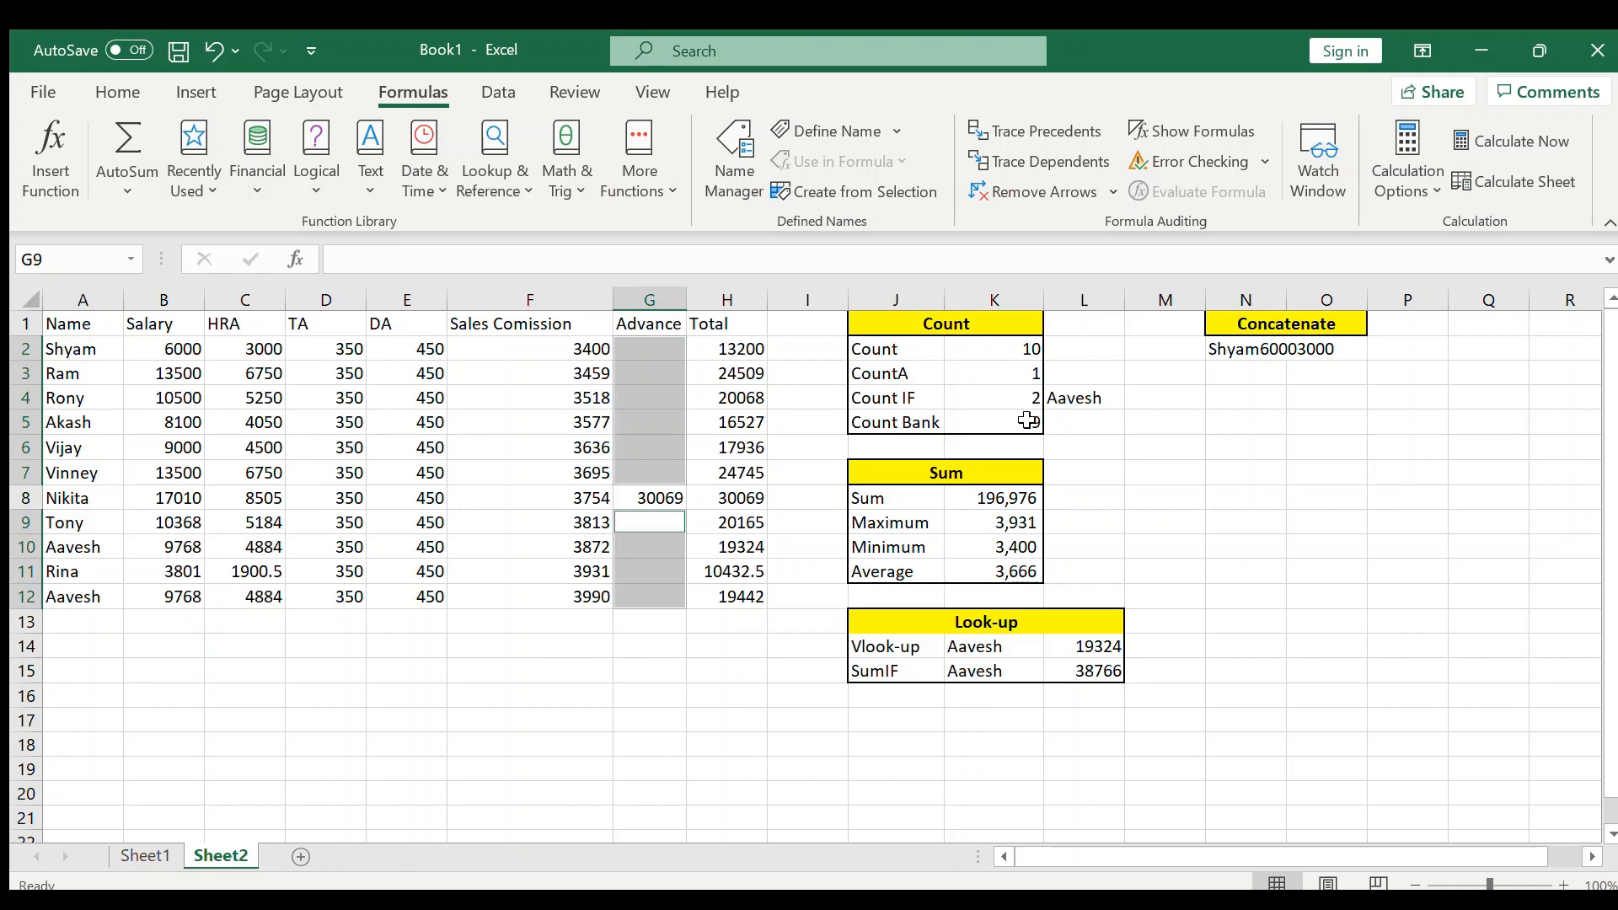
Step: Extend the range of the existing SUM formula in K8 to H2:H12
click(1012, 503)
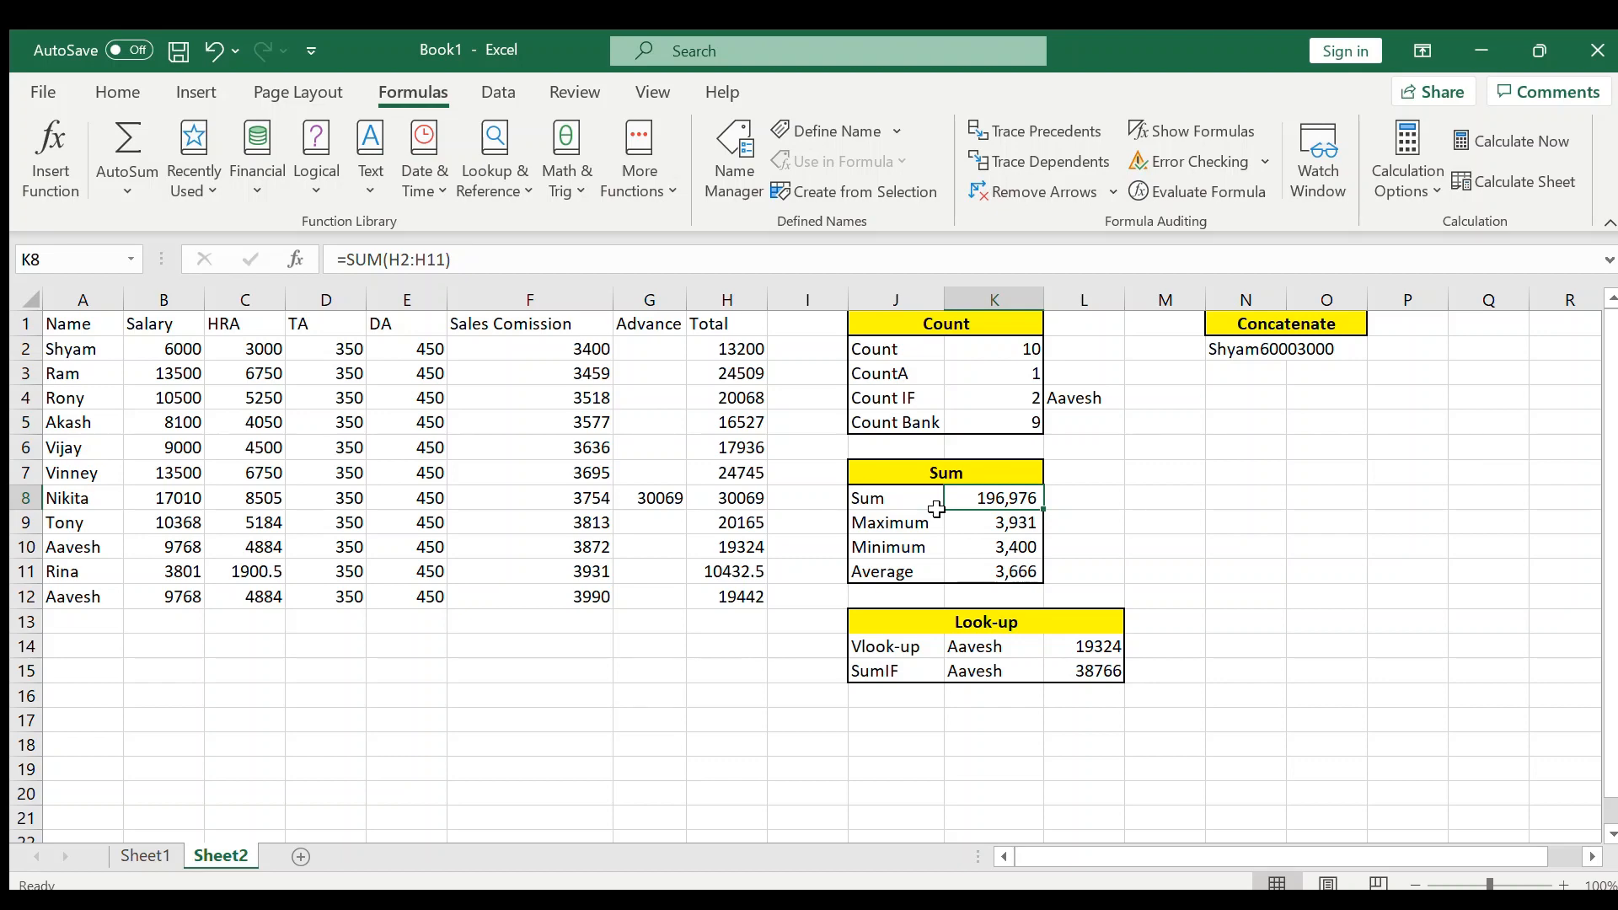
key(F2)
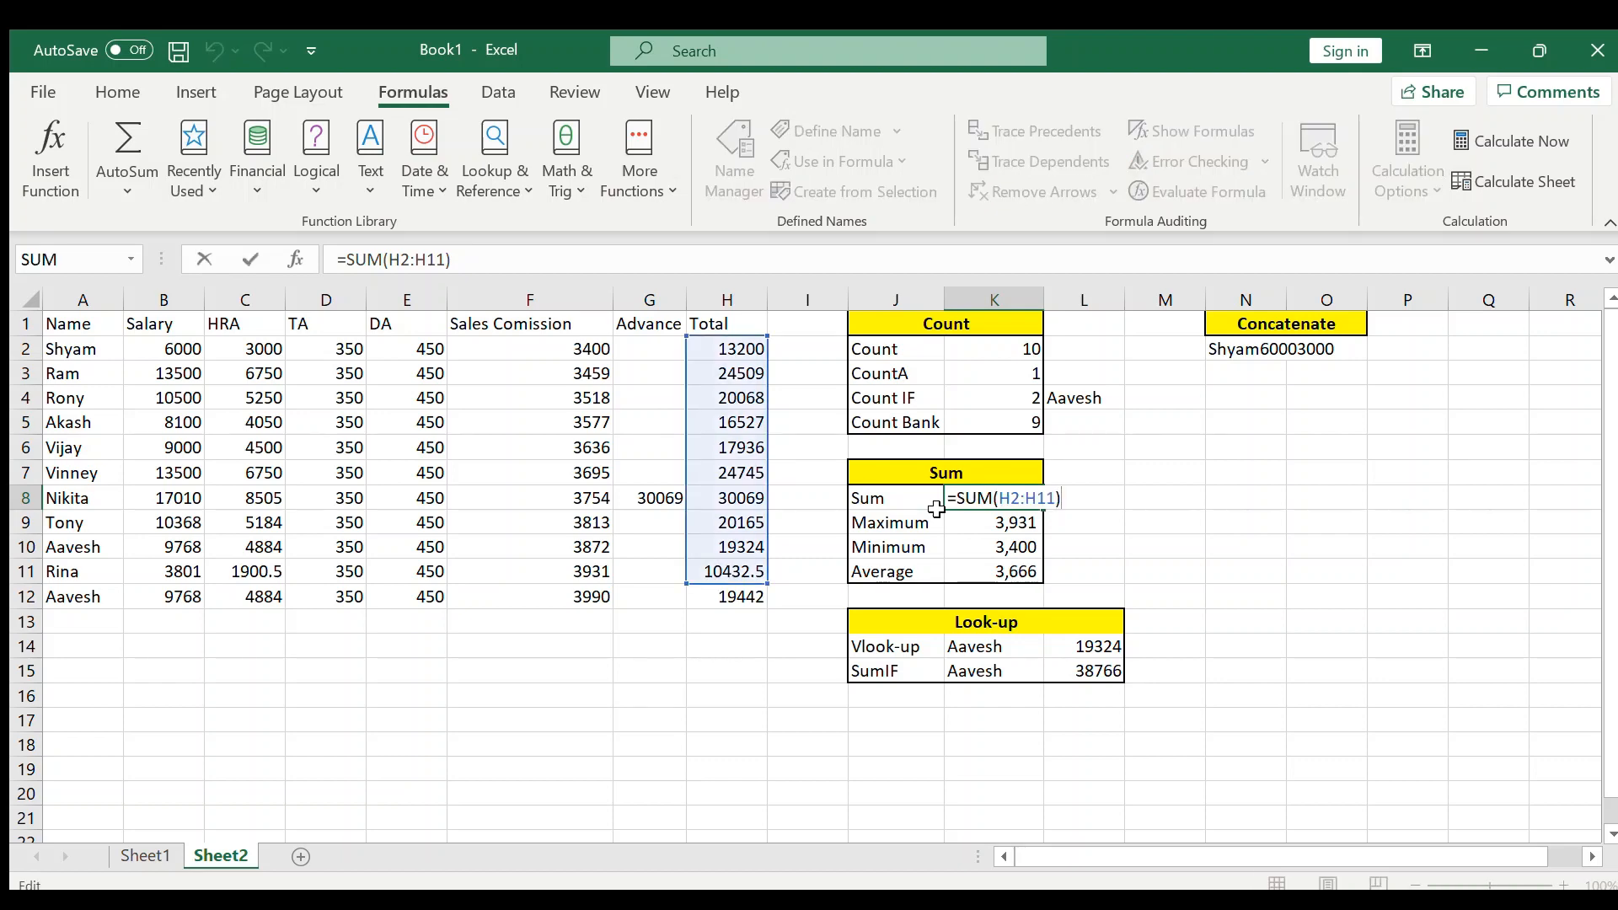
drag(767, 582, 771, 605)
key(Return)
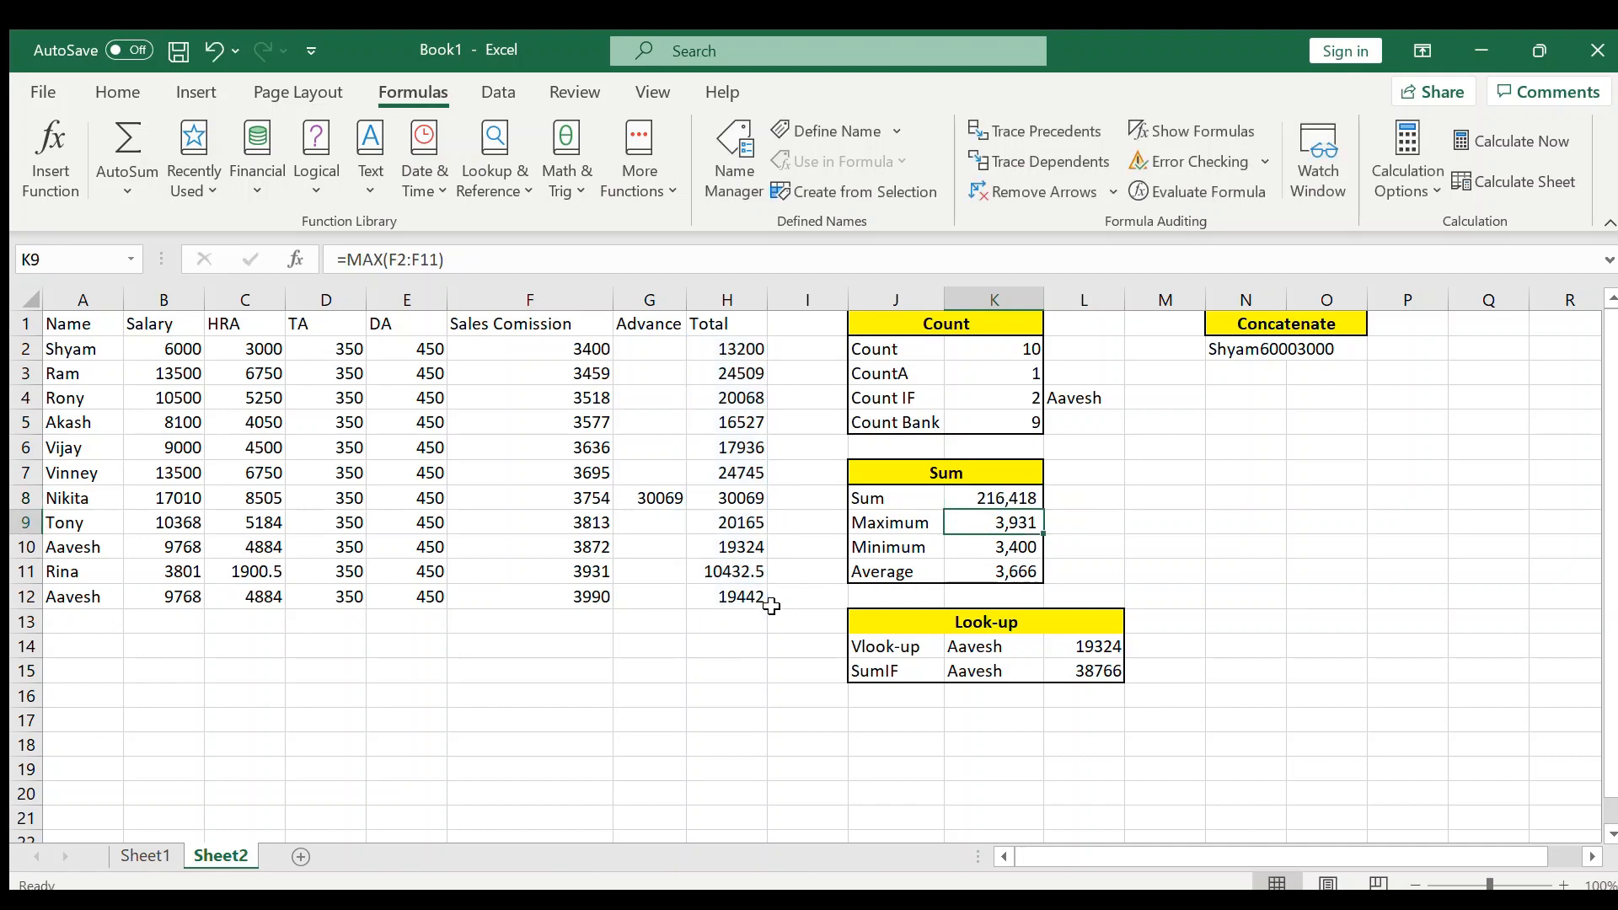
Step: Re-enter the Sum formula in K8 from scratch through its function arguments as =SUM(H2:H12)
key(Up)
text(=)
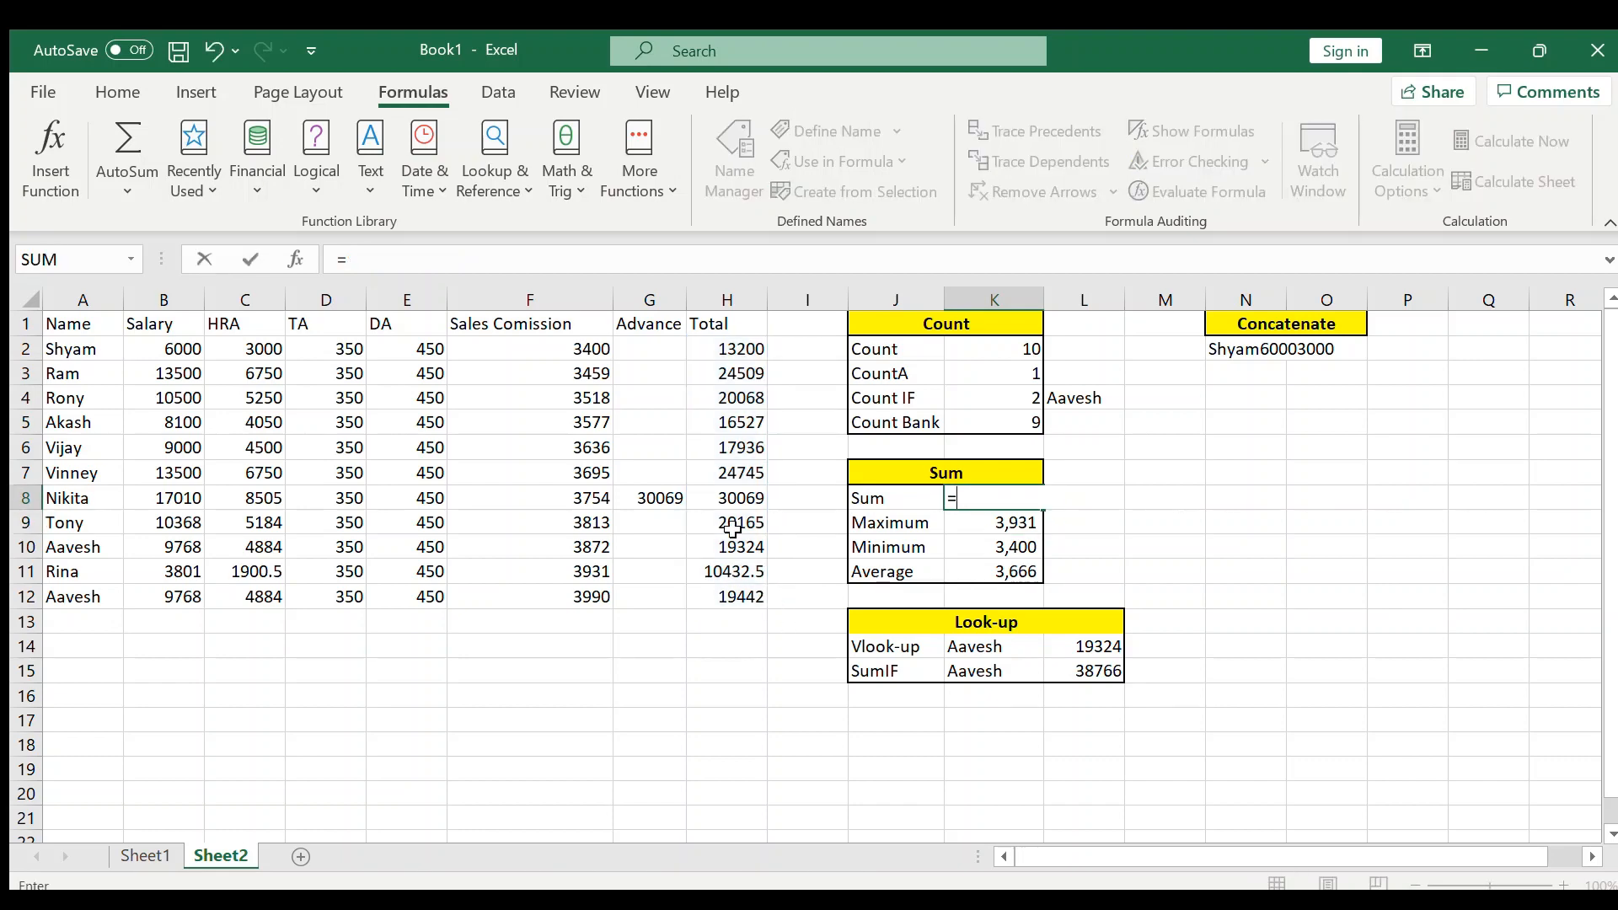
text(sum()
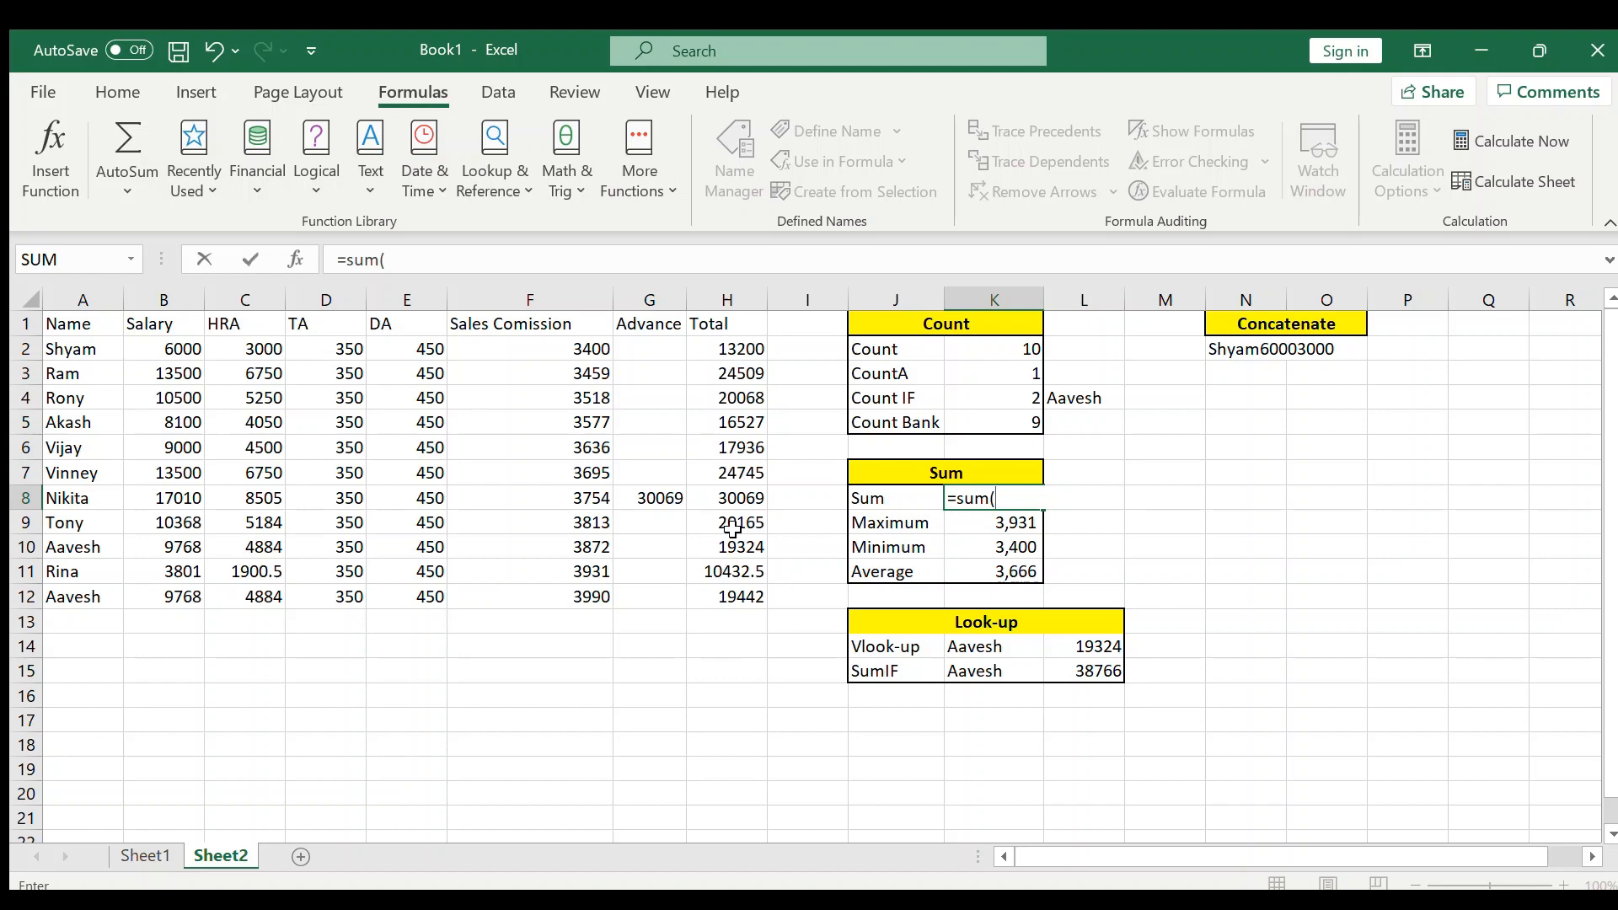
click(295, 259)
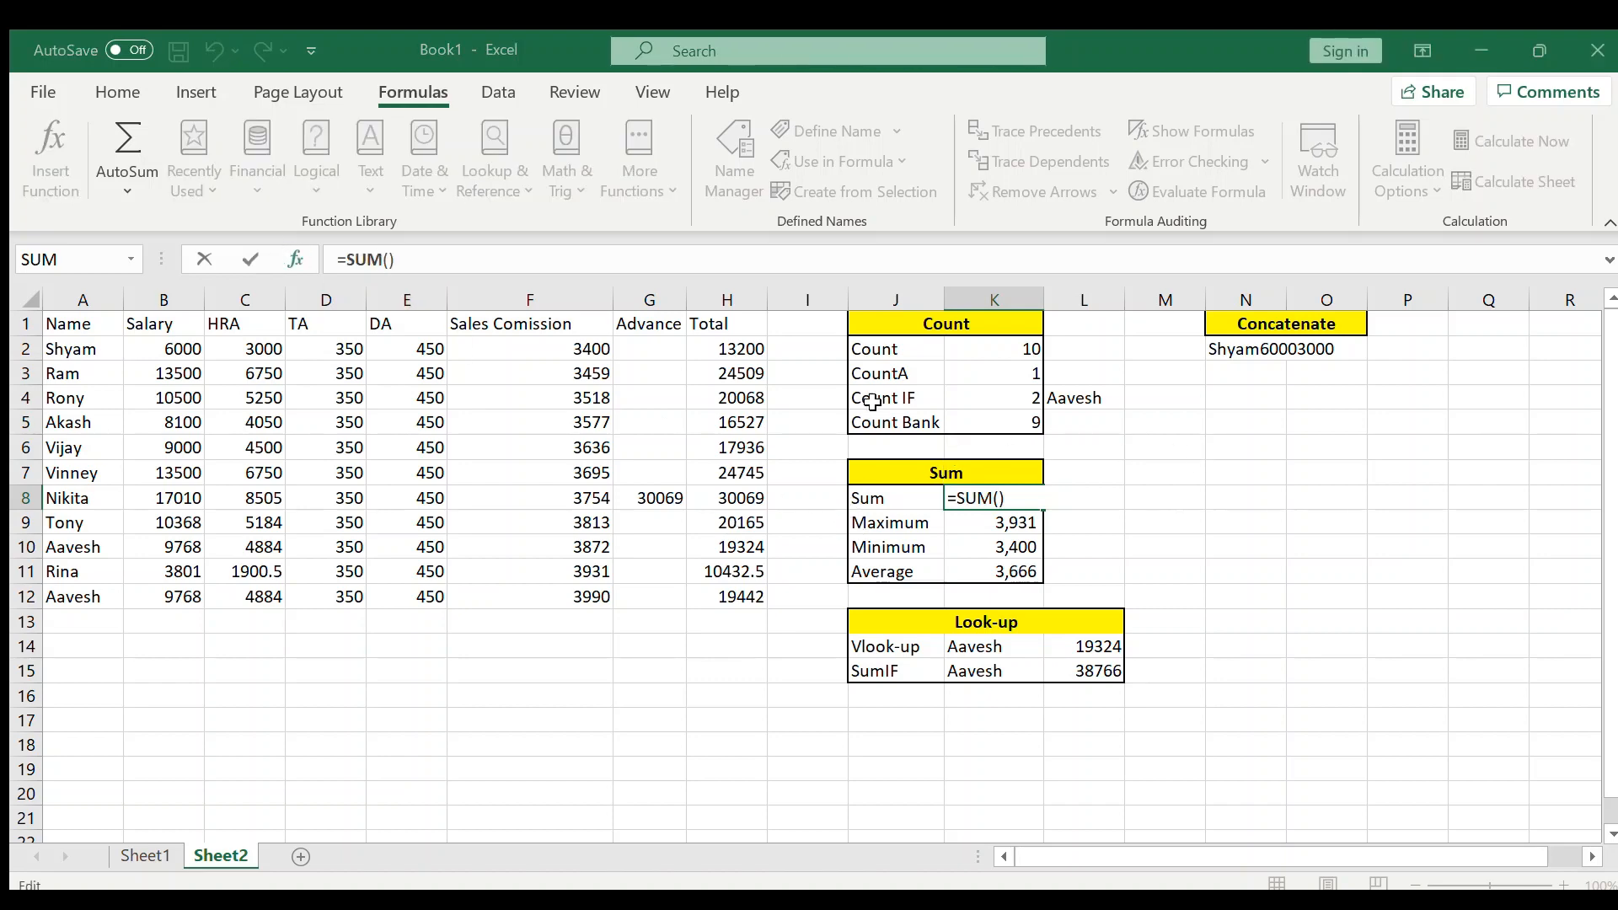
click(735, 358)
drag(736, 358, 750, 596)
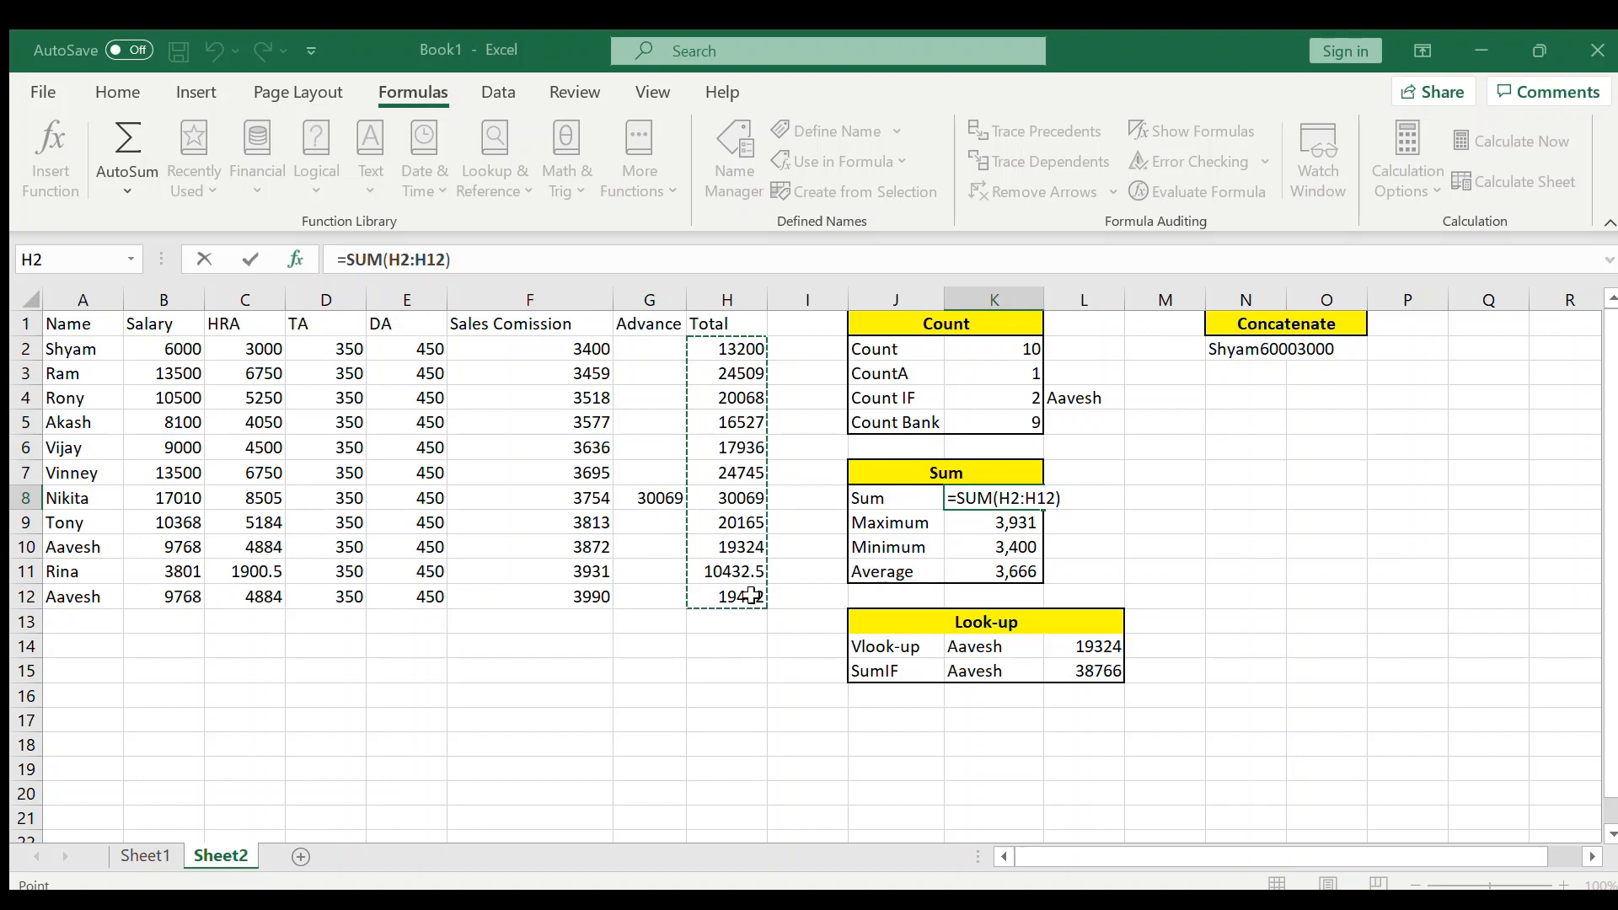
key(ctrl+Return)
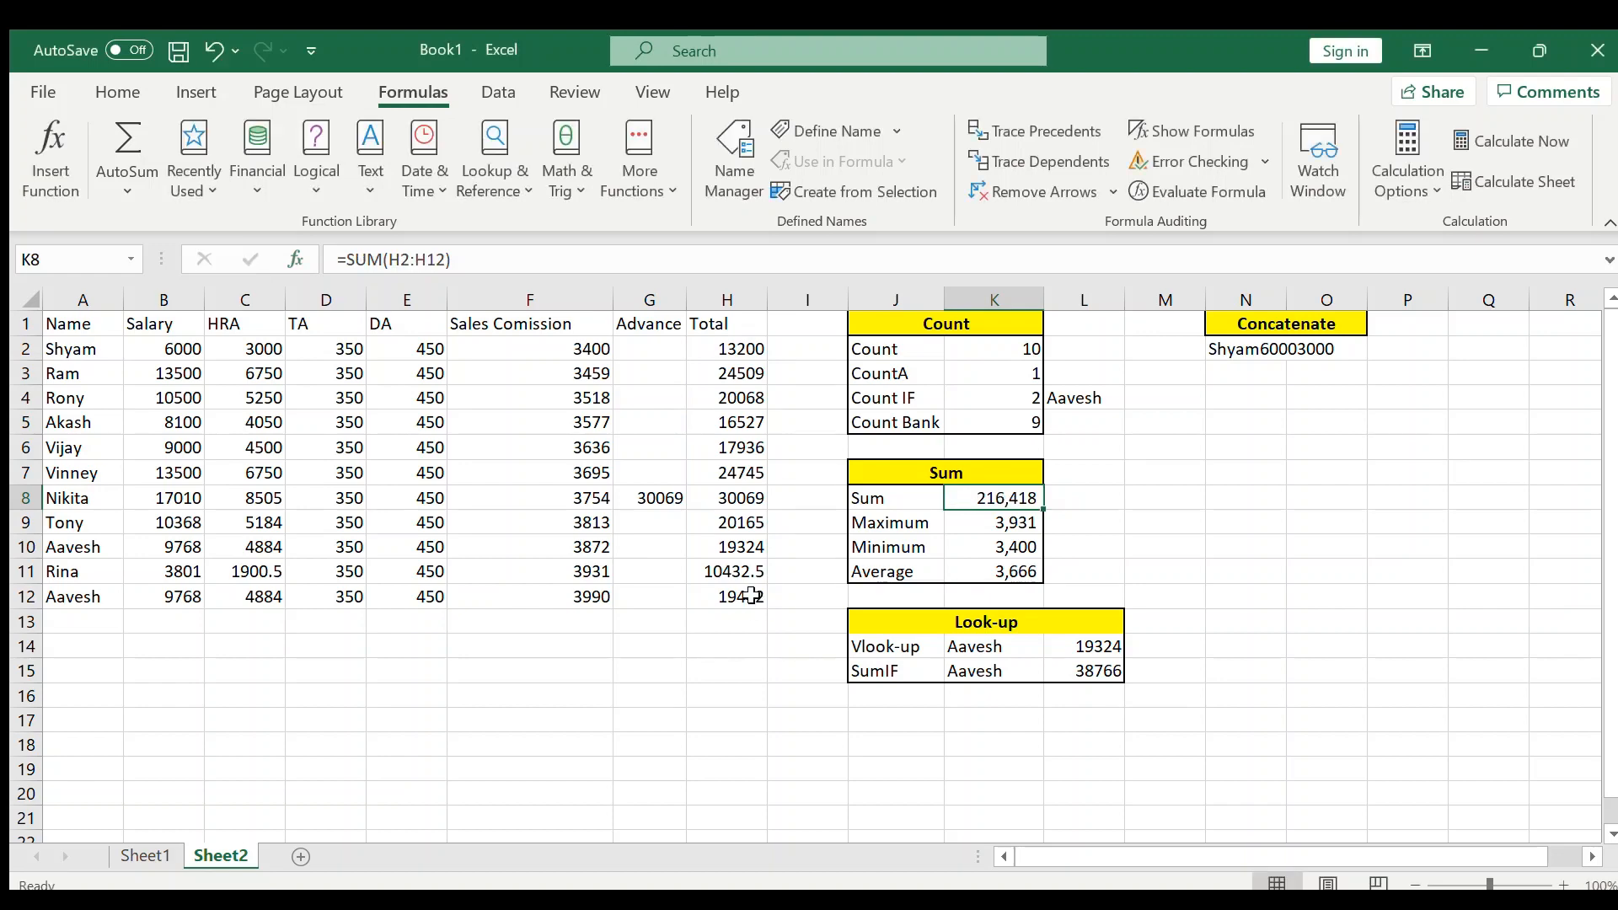
Step: Replace the Maximum formula in K9 with =MAX(F2:F12), built through its function arguments from the Sales Comission values
click(934, 520)
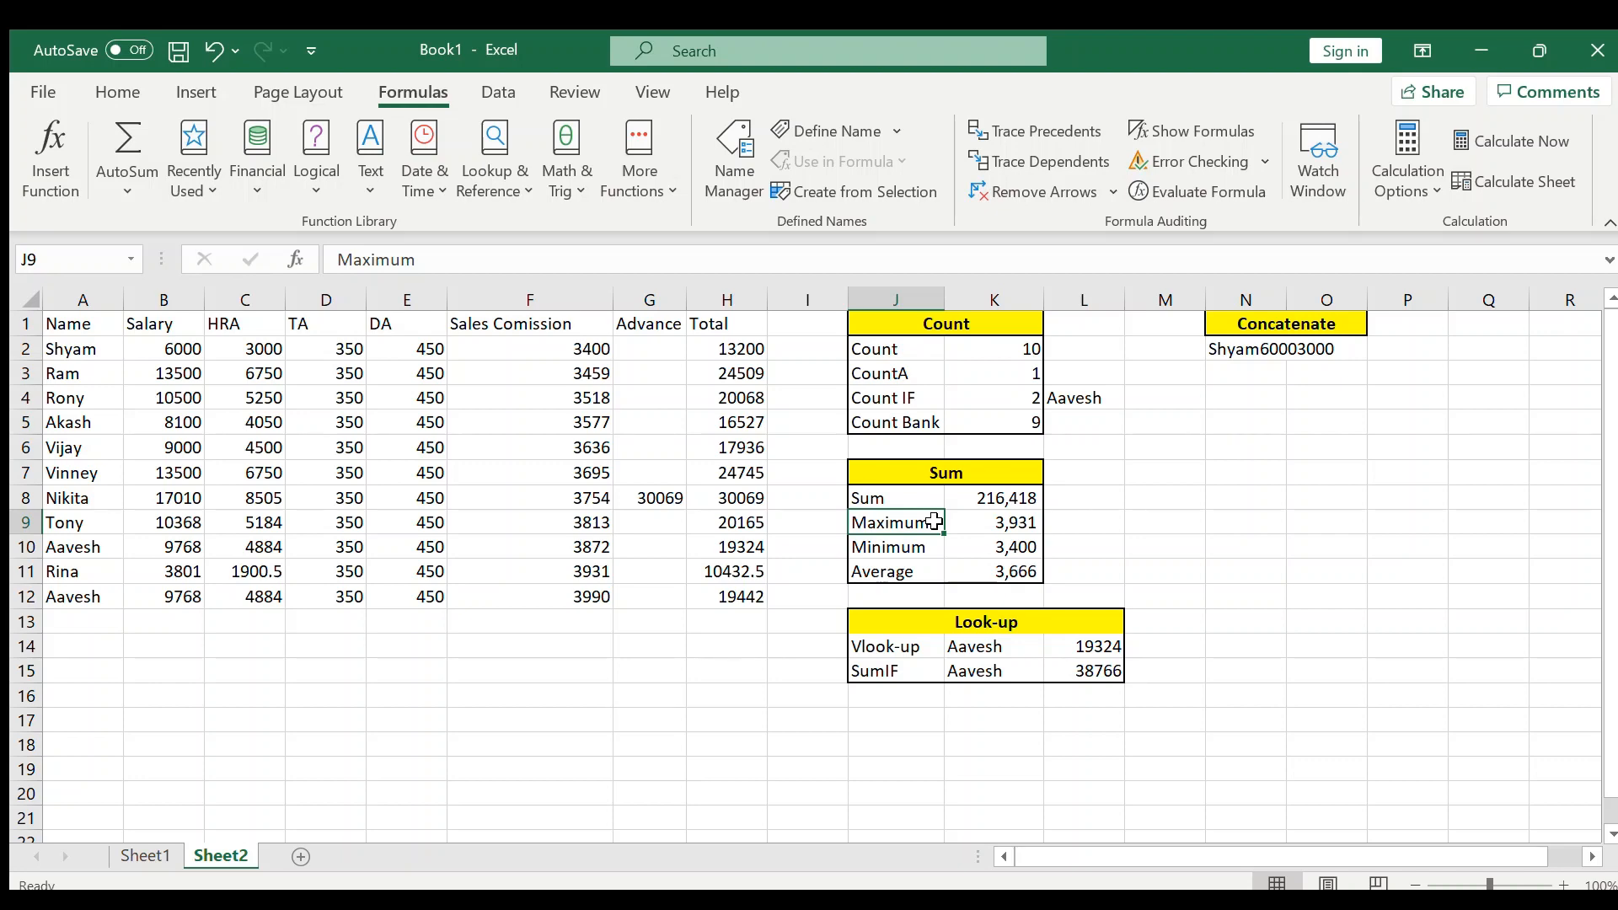
click(581, 301)
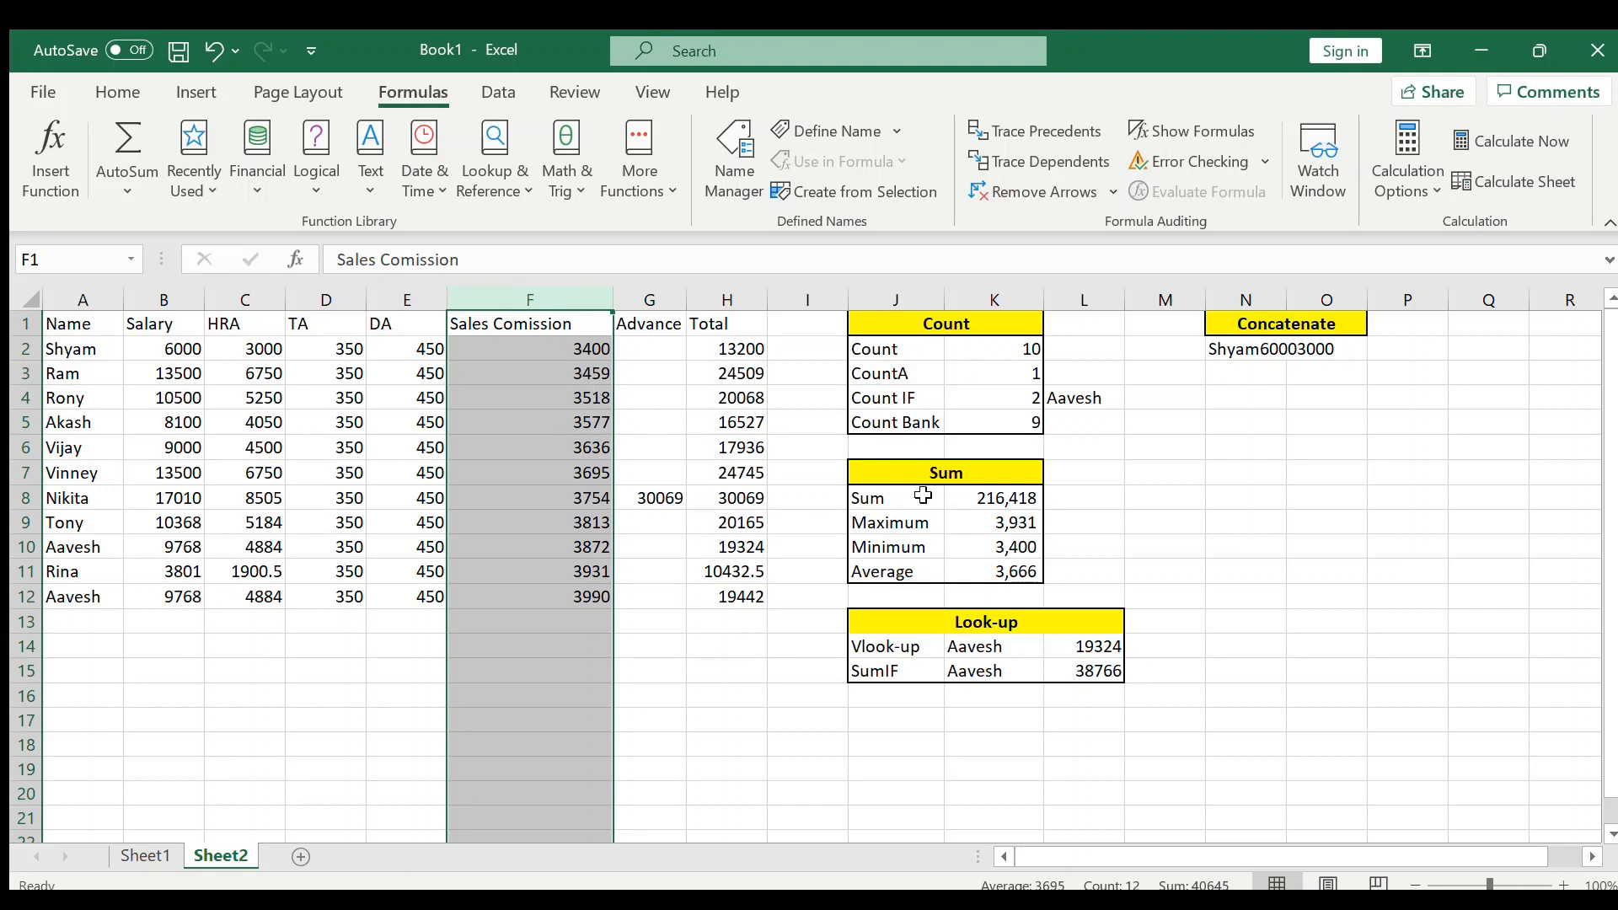
click(984, 528)
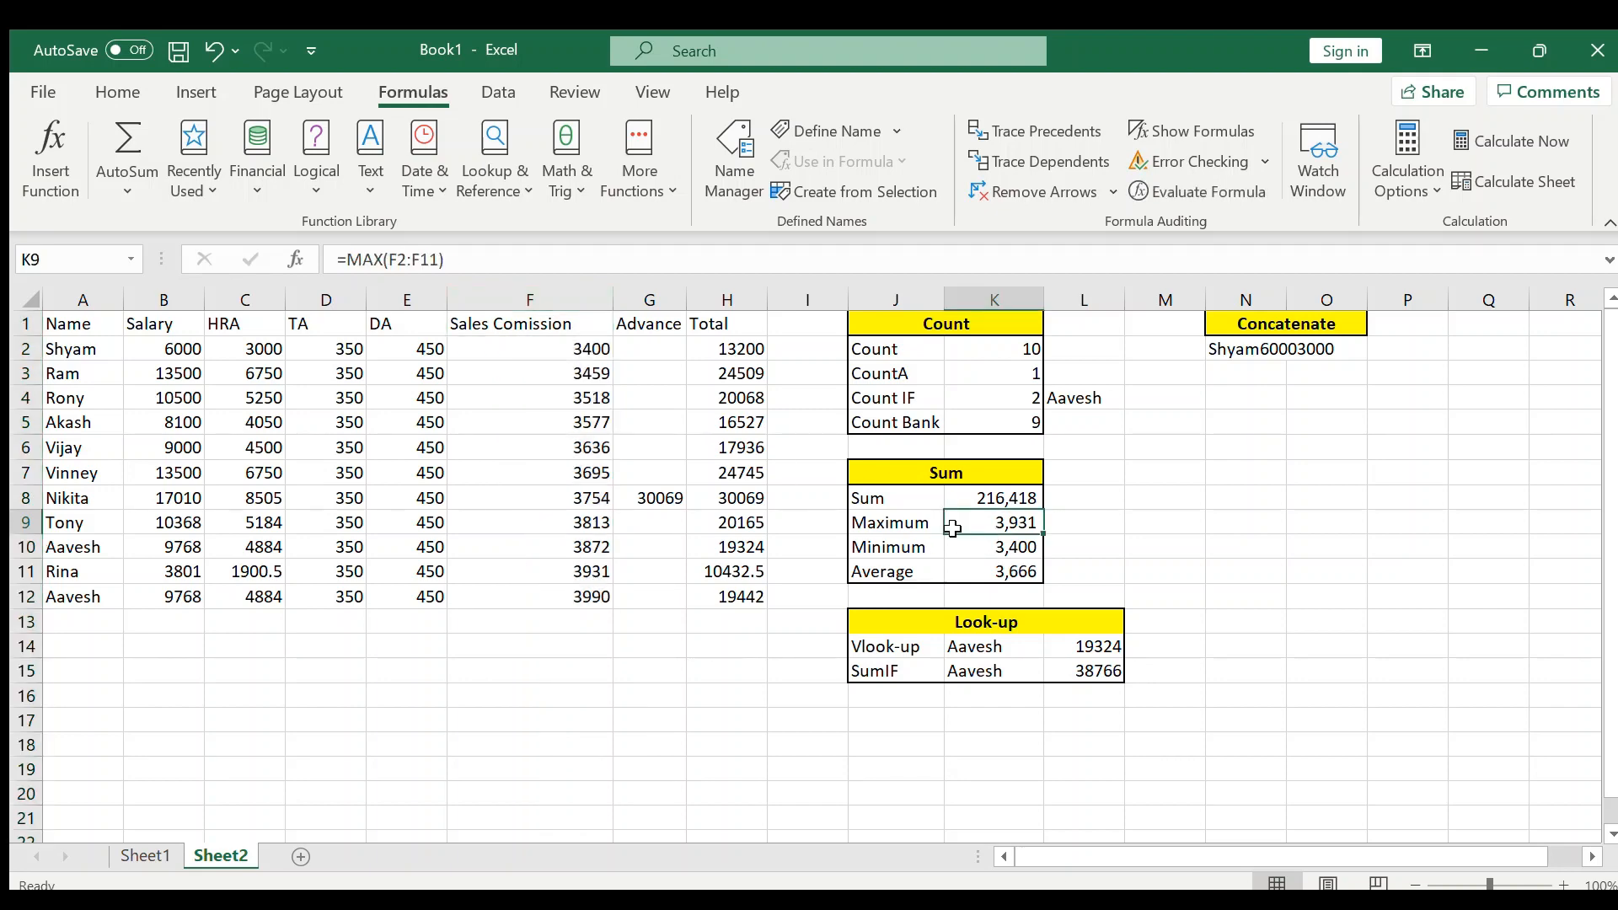
text(=)
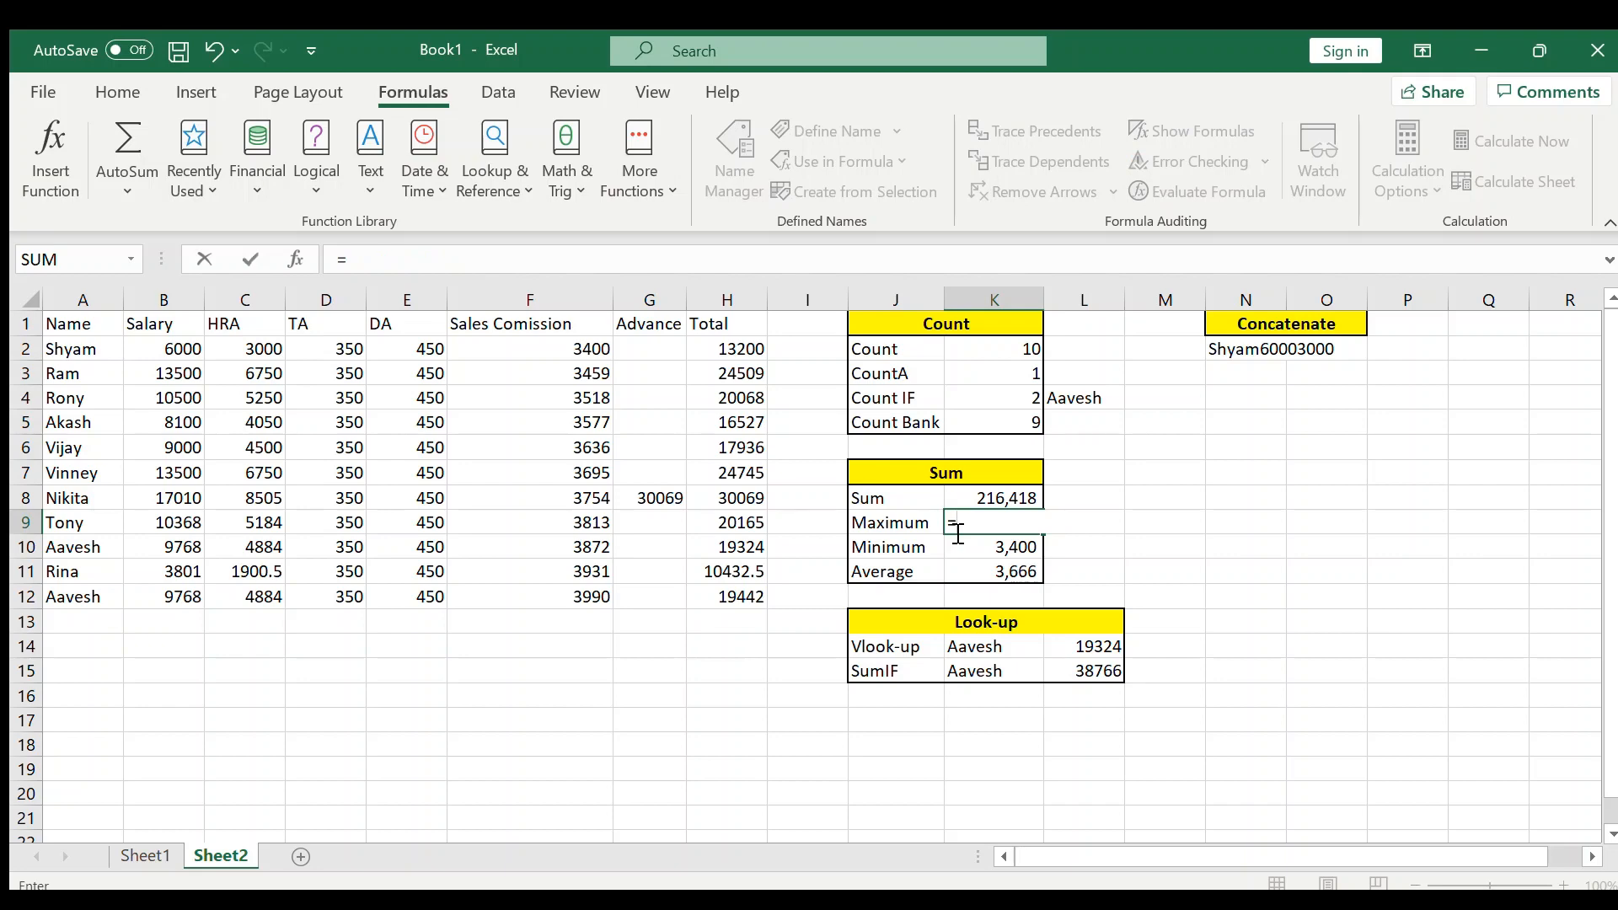
text(max()
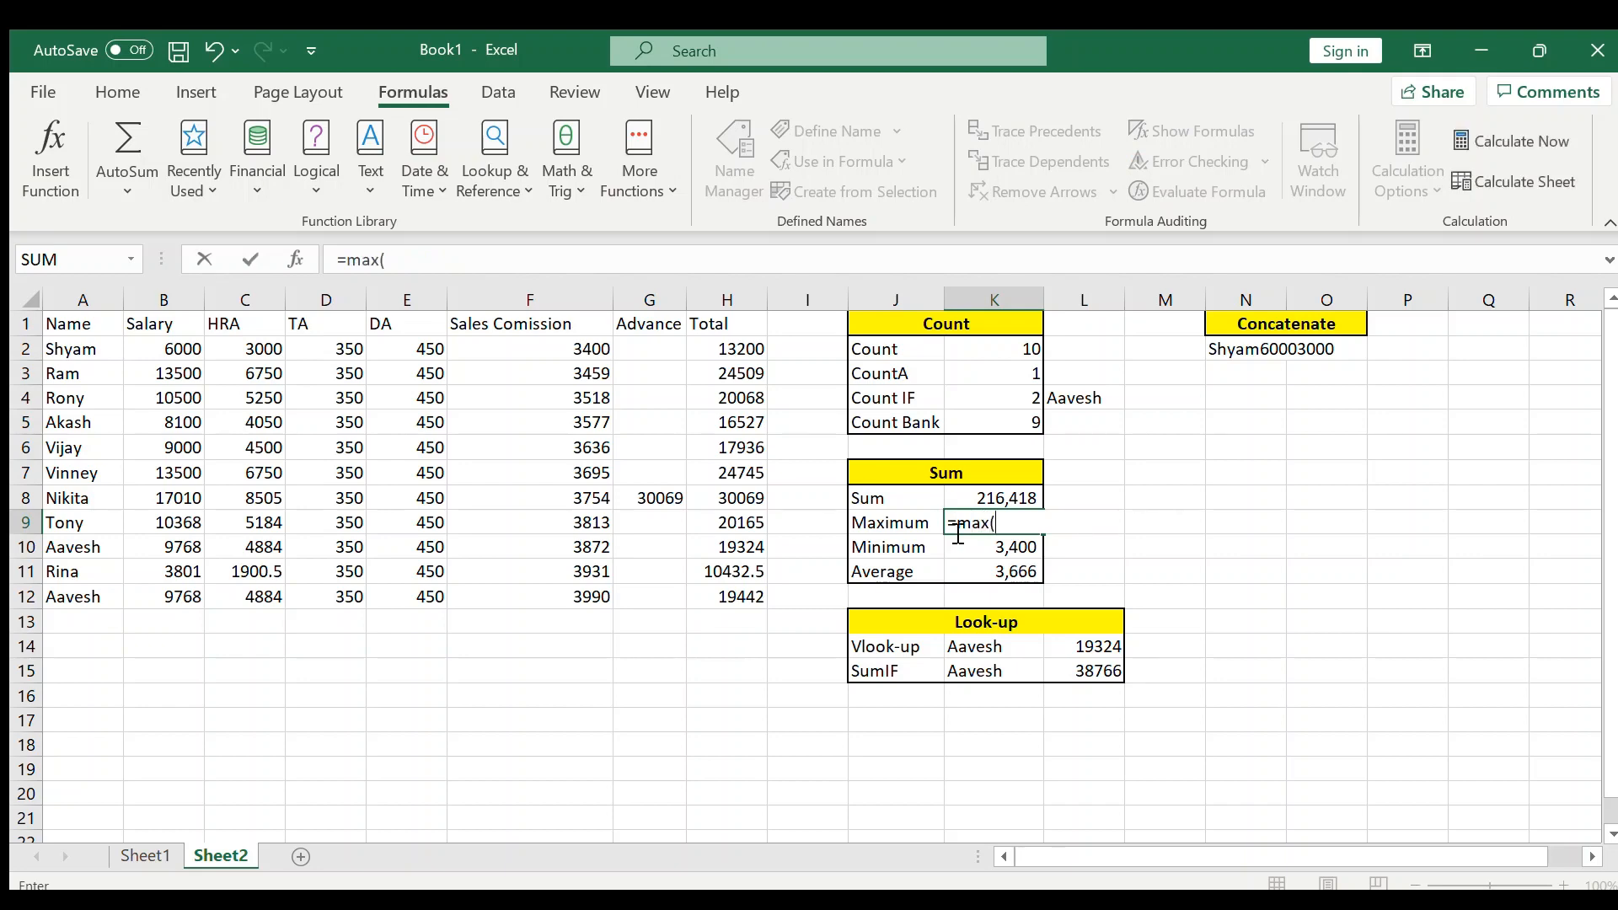
click(294, 258)
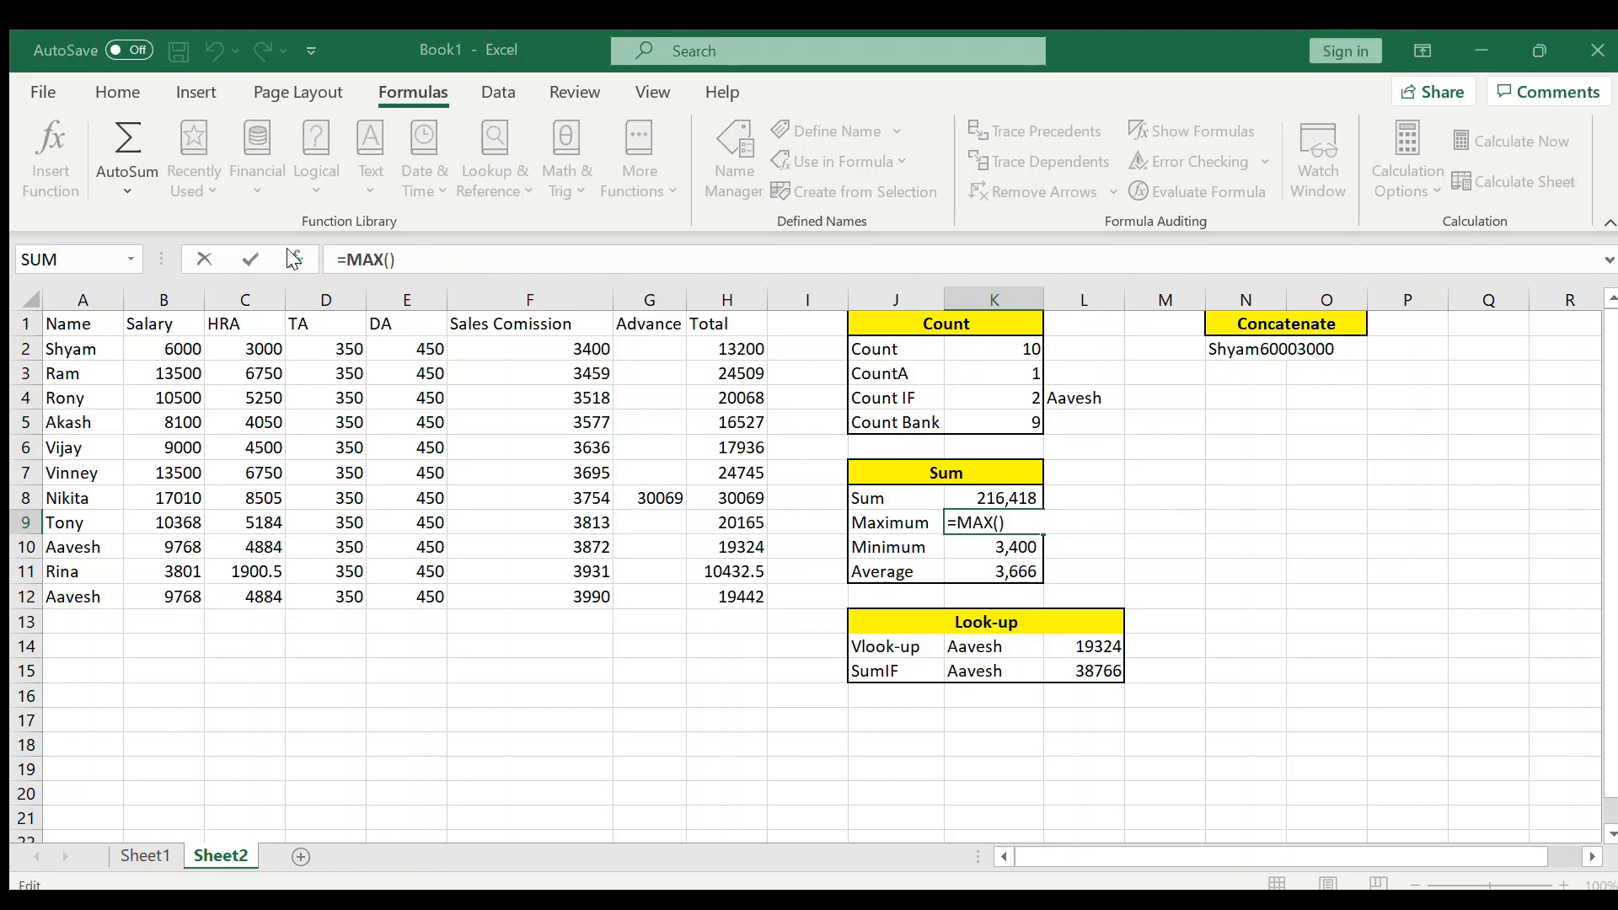
click(526, 349)
drag(526, 350, 537, 591)
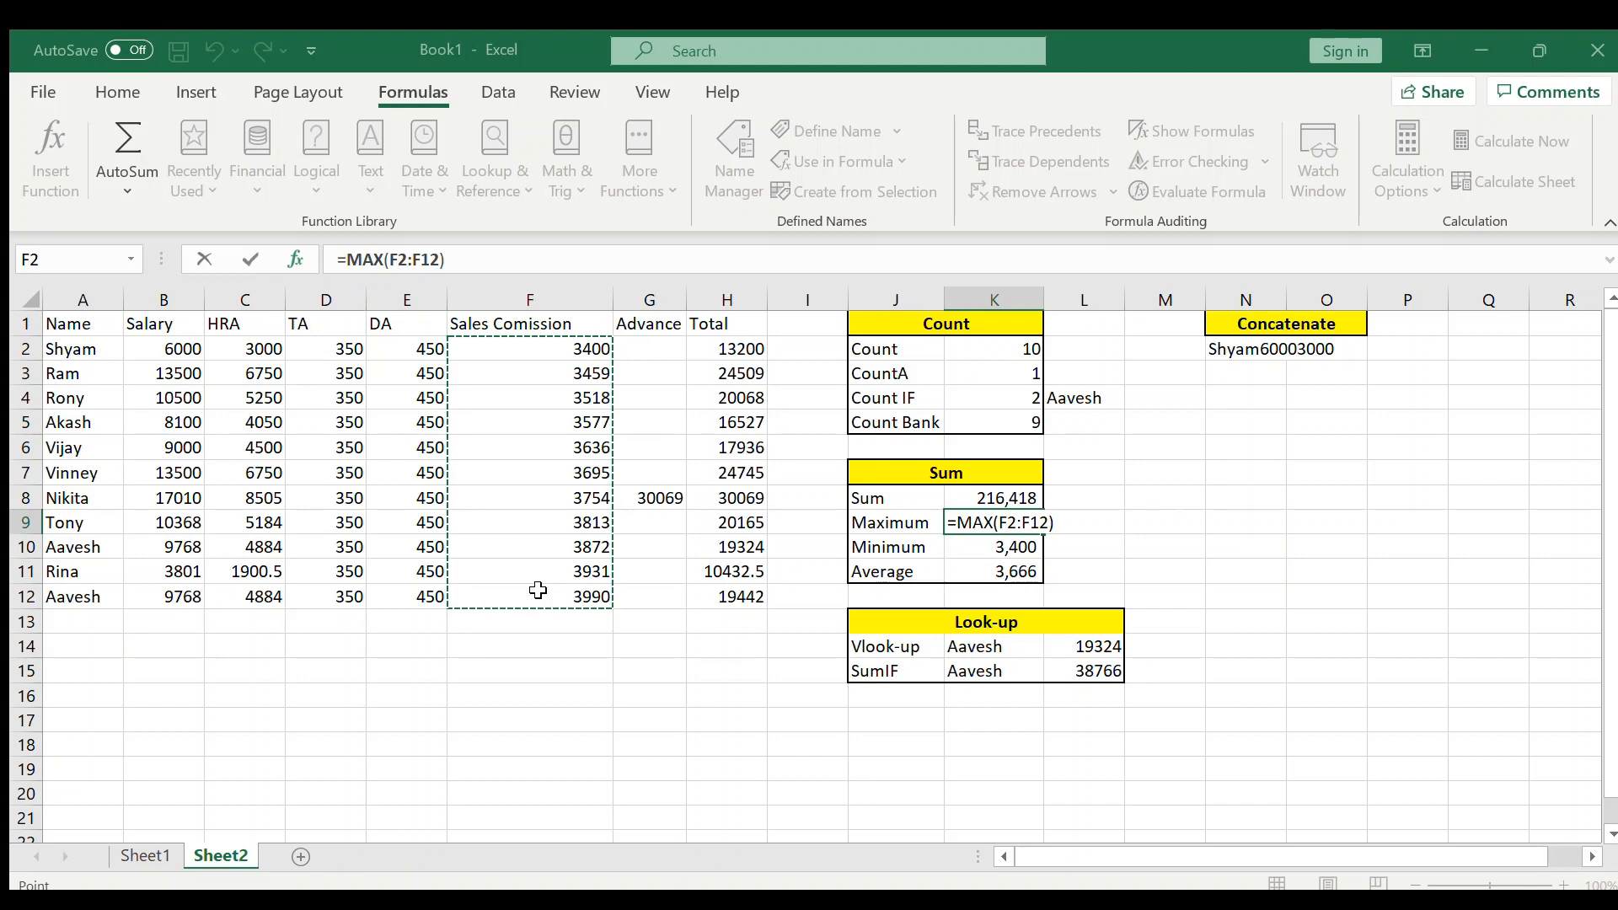
key(ctrl+Return)
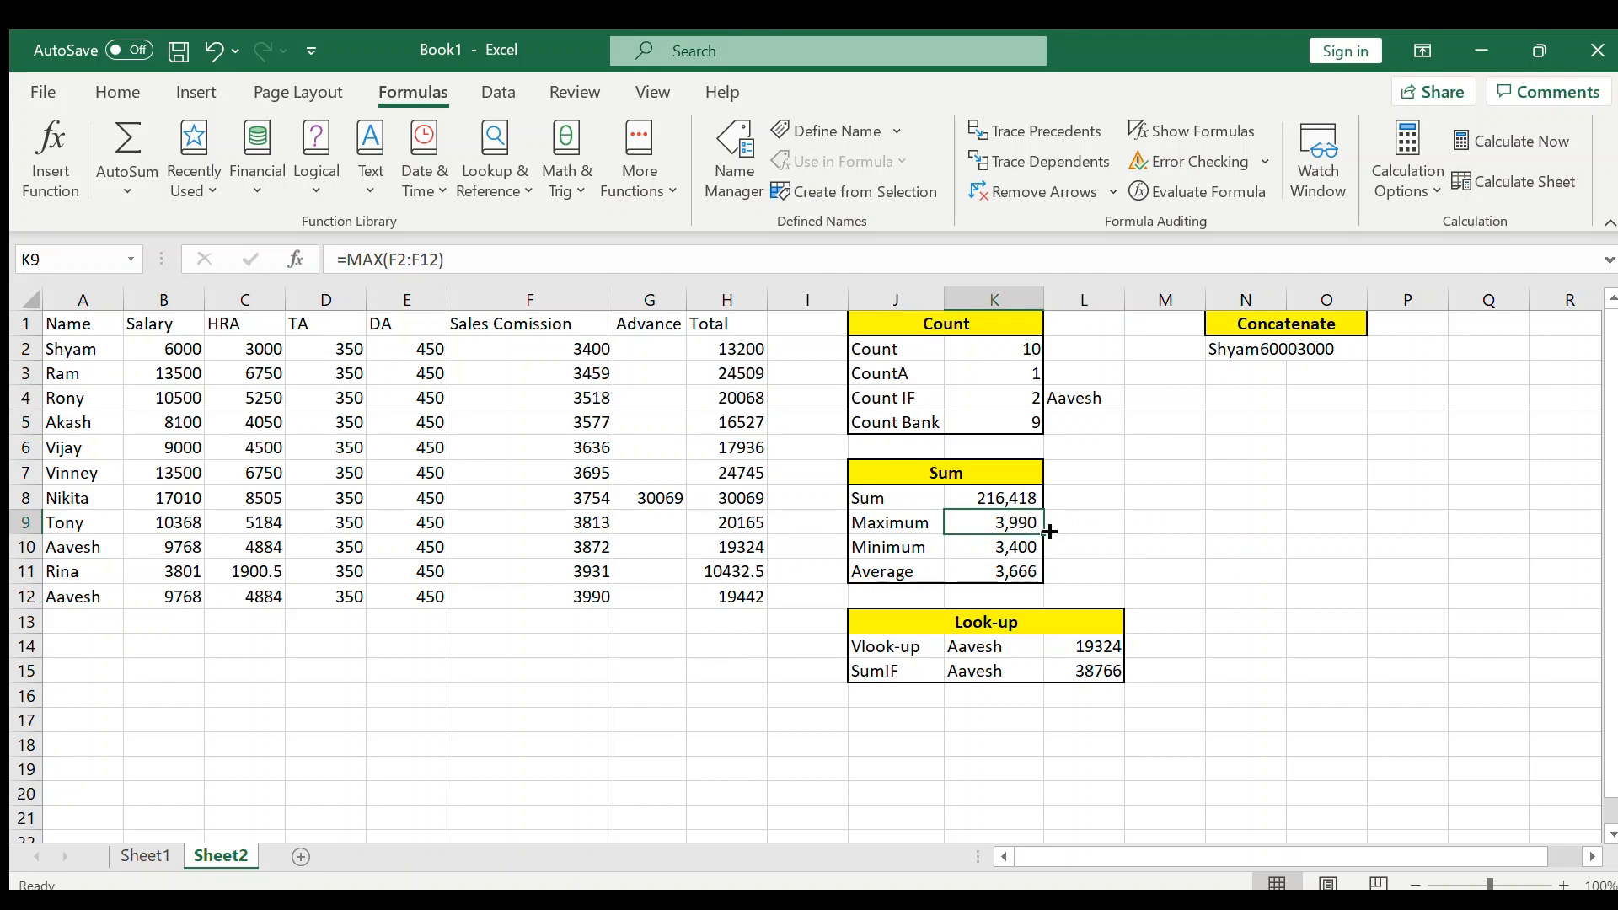
Step: Select the row 12 record from Name to Sales Comission to check who has the maximum commission
click(580, 599)
click(66, 597)
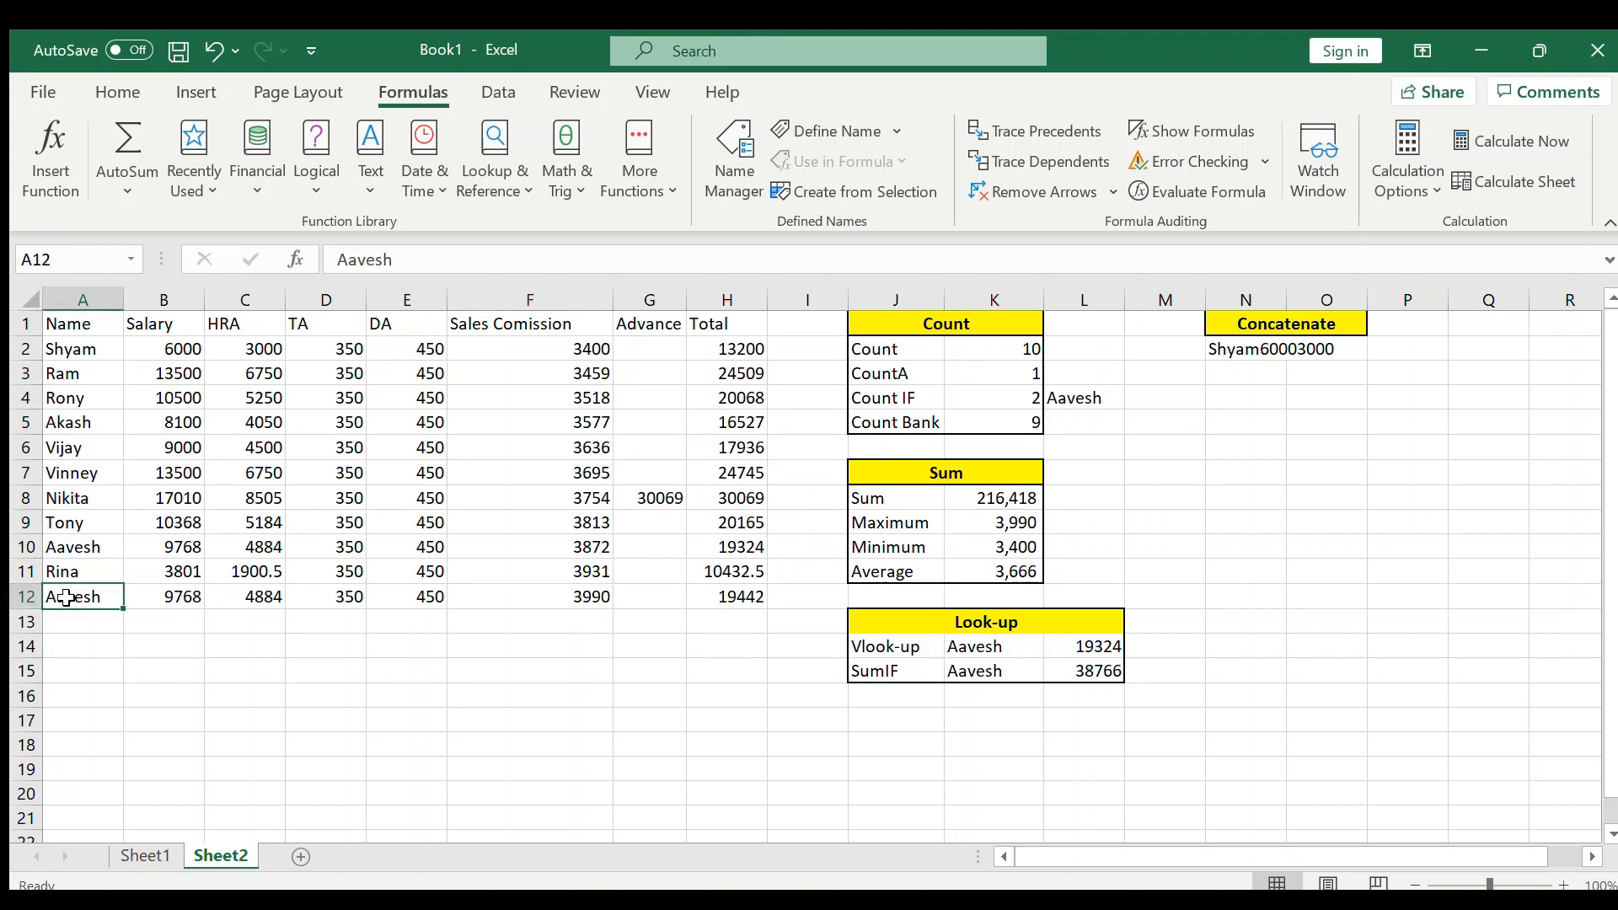
drag(66, 598, 564, 601)
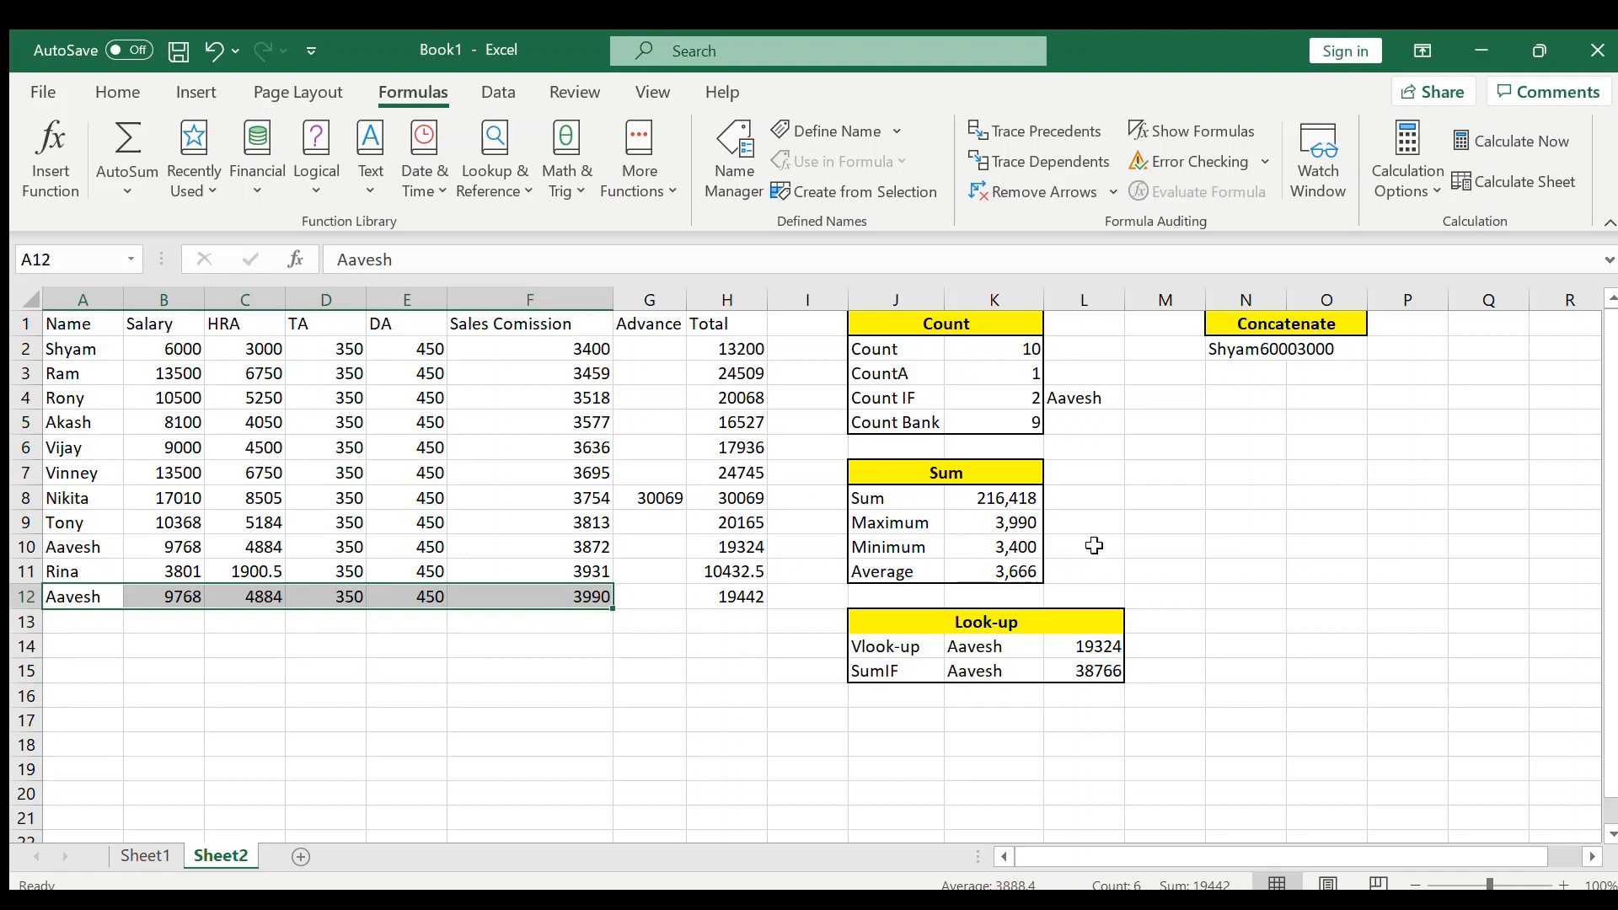
Step: Re-enter the Minimum formula in K10 with MIN over the Sales Comission values starting at F2, and check it against F2
click(999, 545)
click(910, 567)
click(1005, 550)
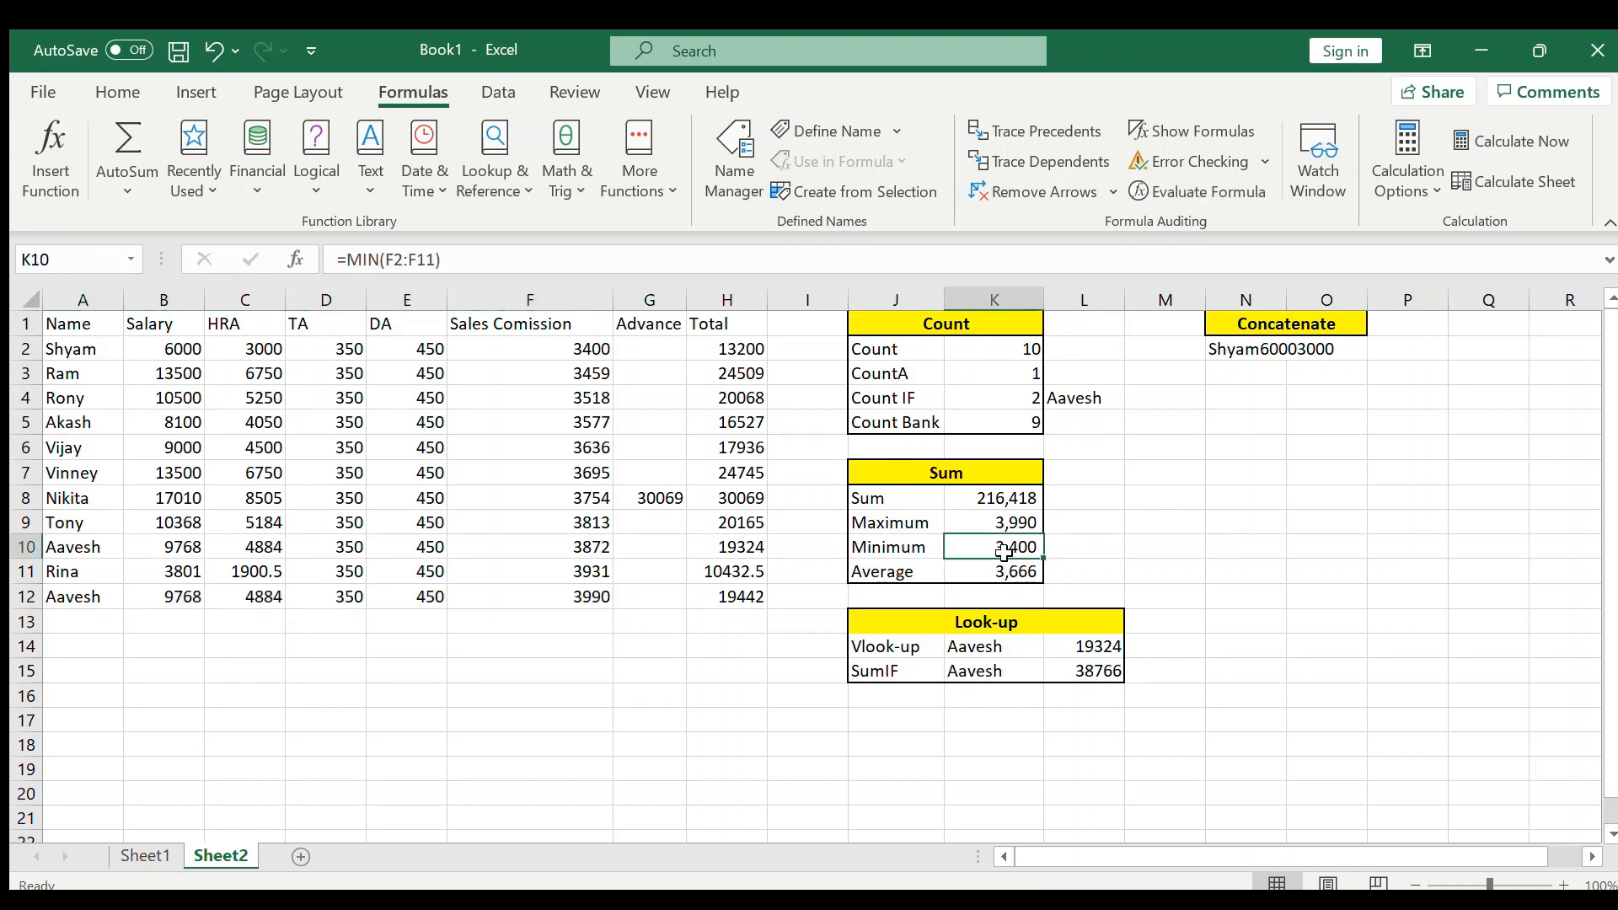
text(=)
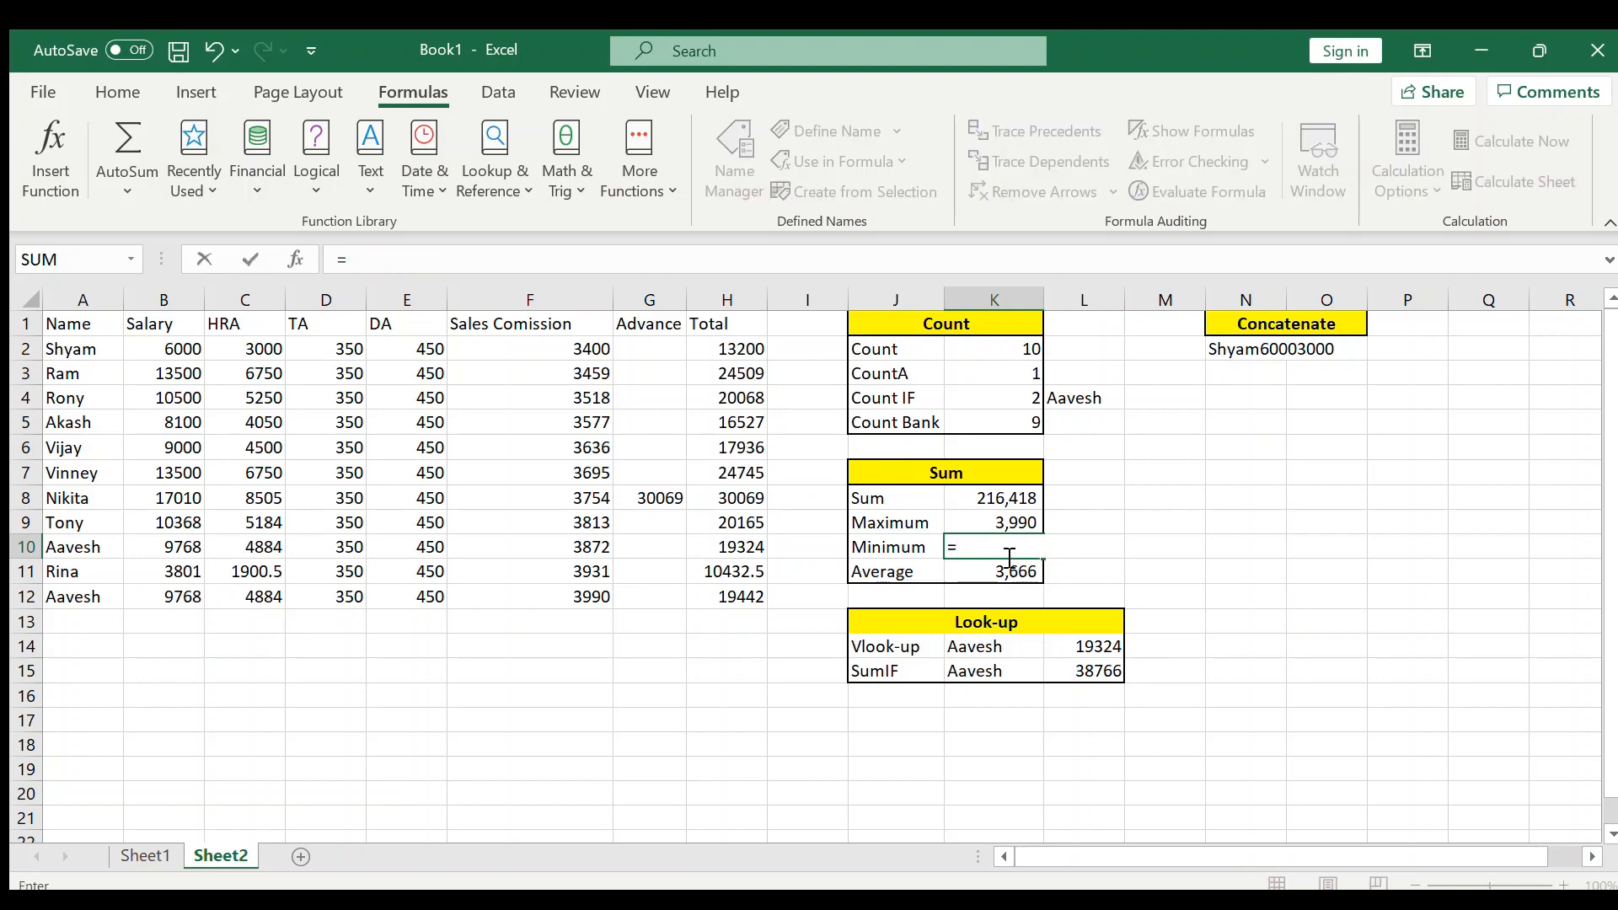
text(min()
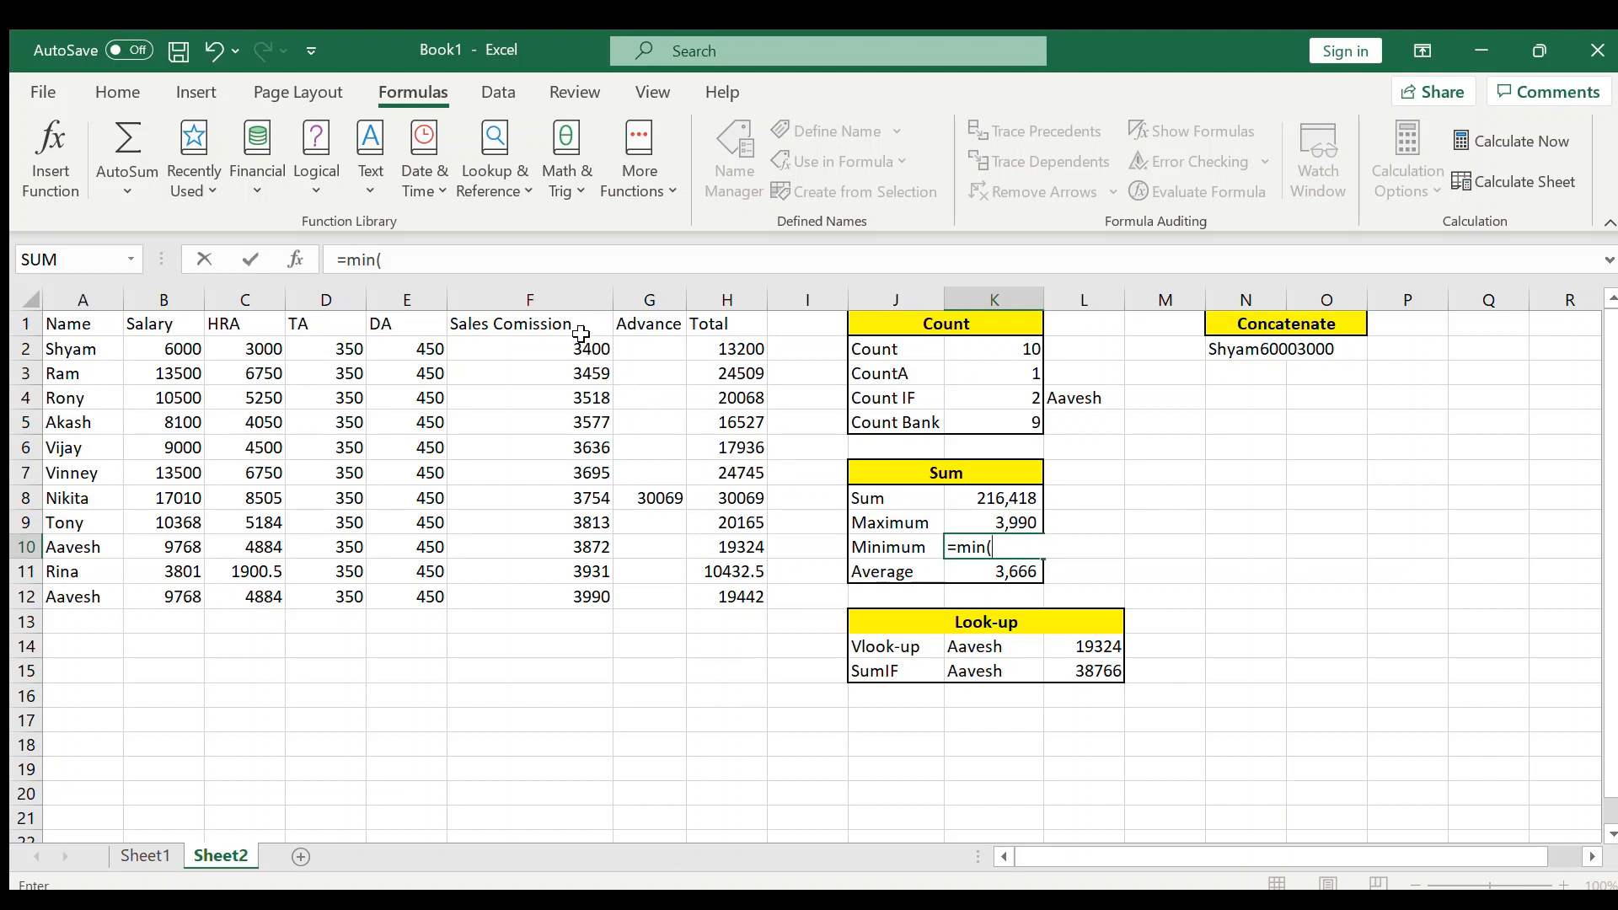
drag(582, 347, 591, 584)
key(Return)
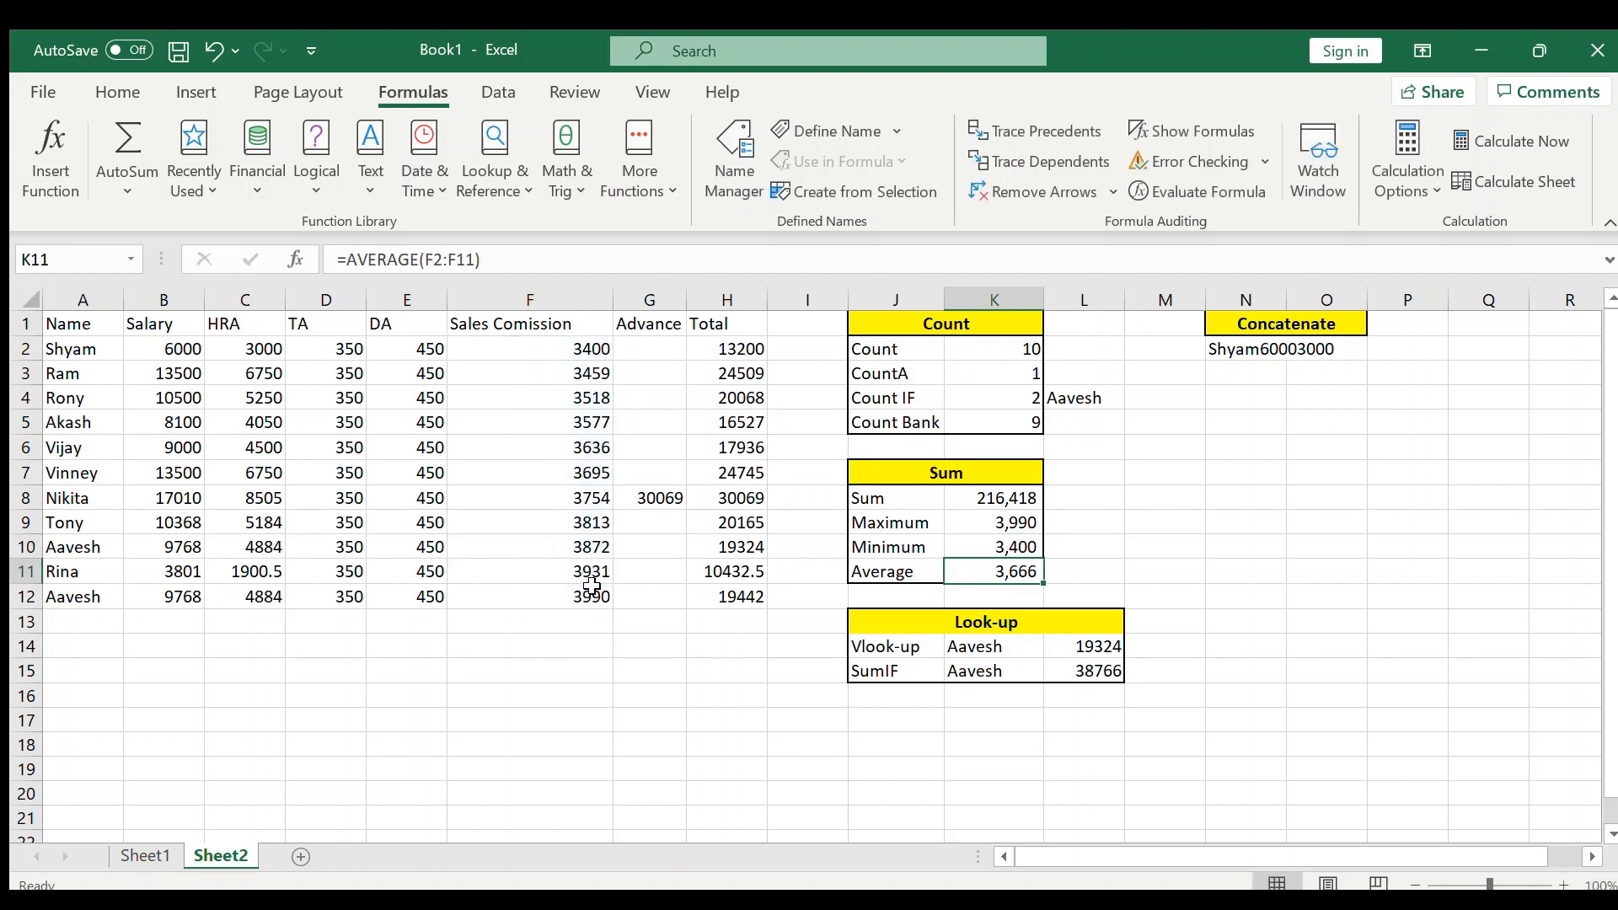
click(576, 366)
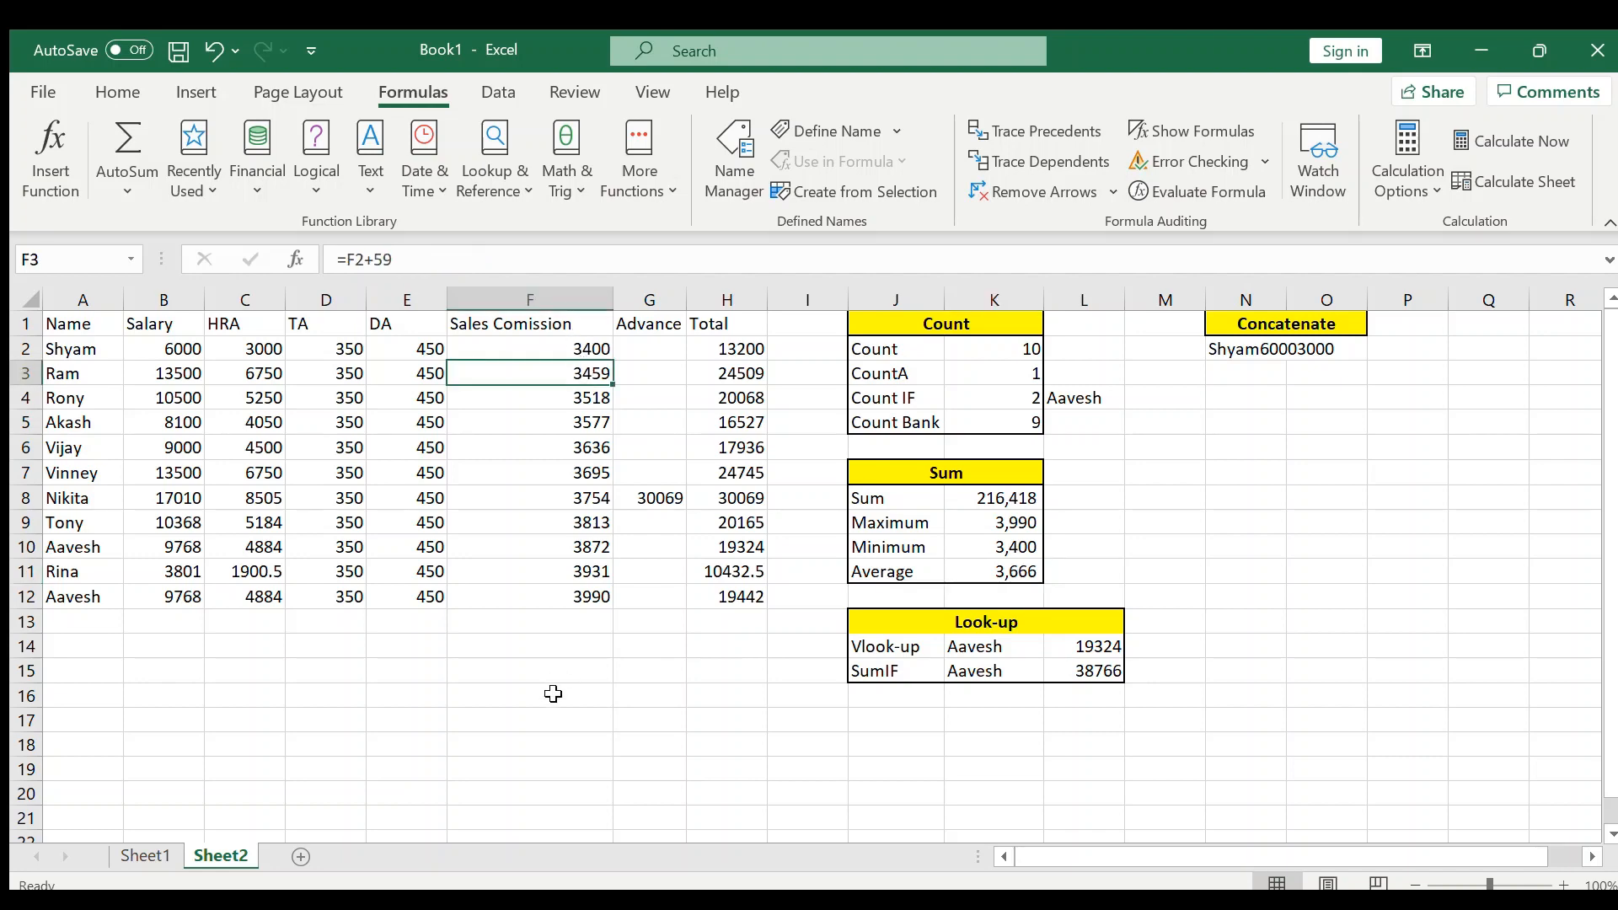
click(583, 349)
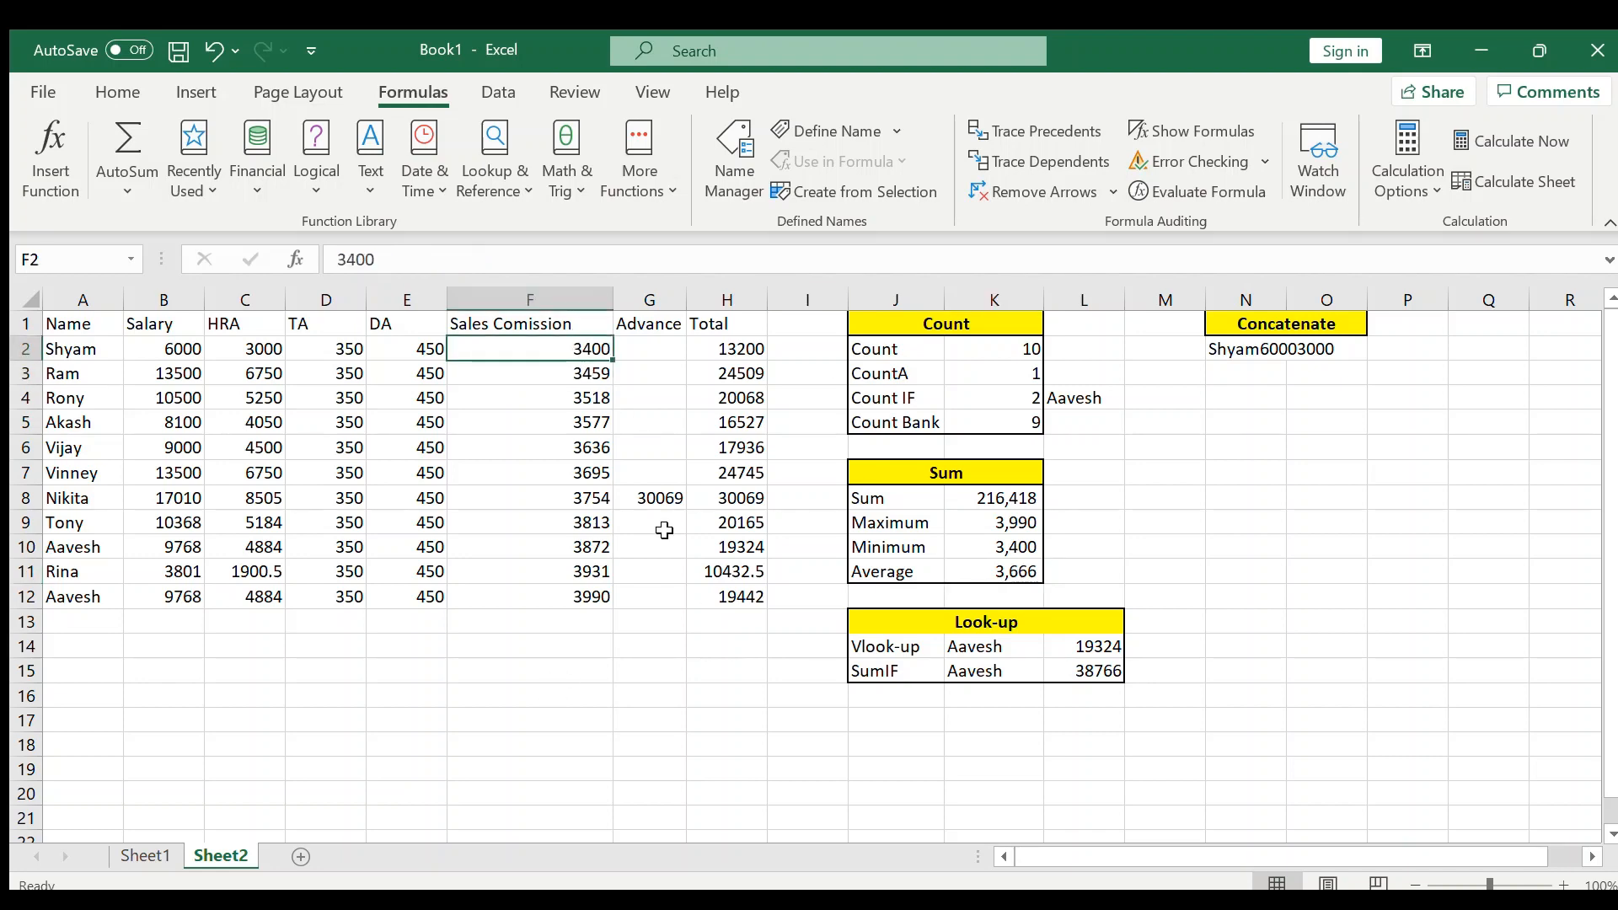
Step: Replace the Average formula in K11 with =AVERAGE(H2:H12) through its function arguments, and select the Look-up heading
click(1021, 573)
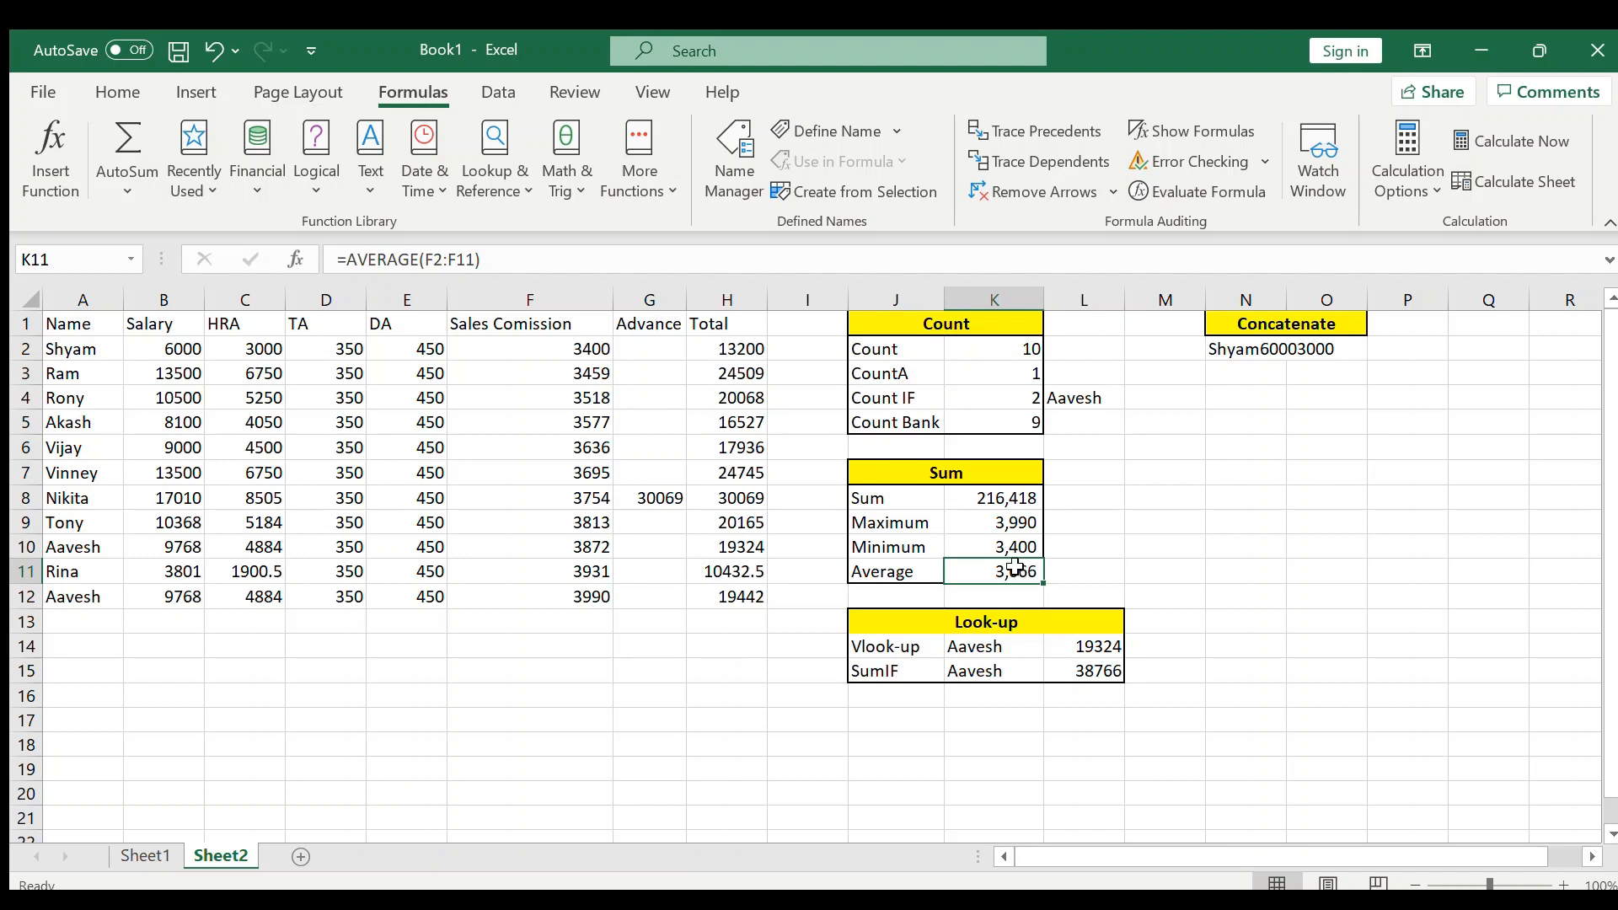
text(=av)
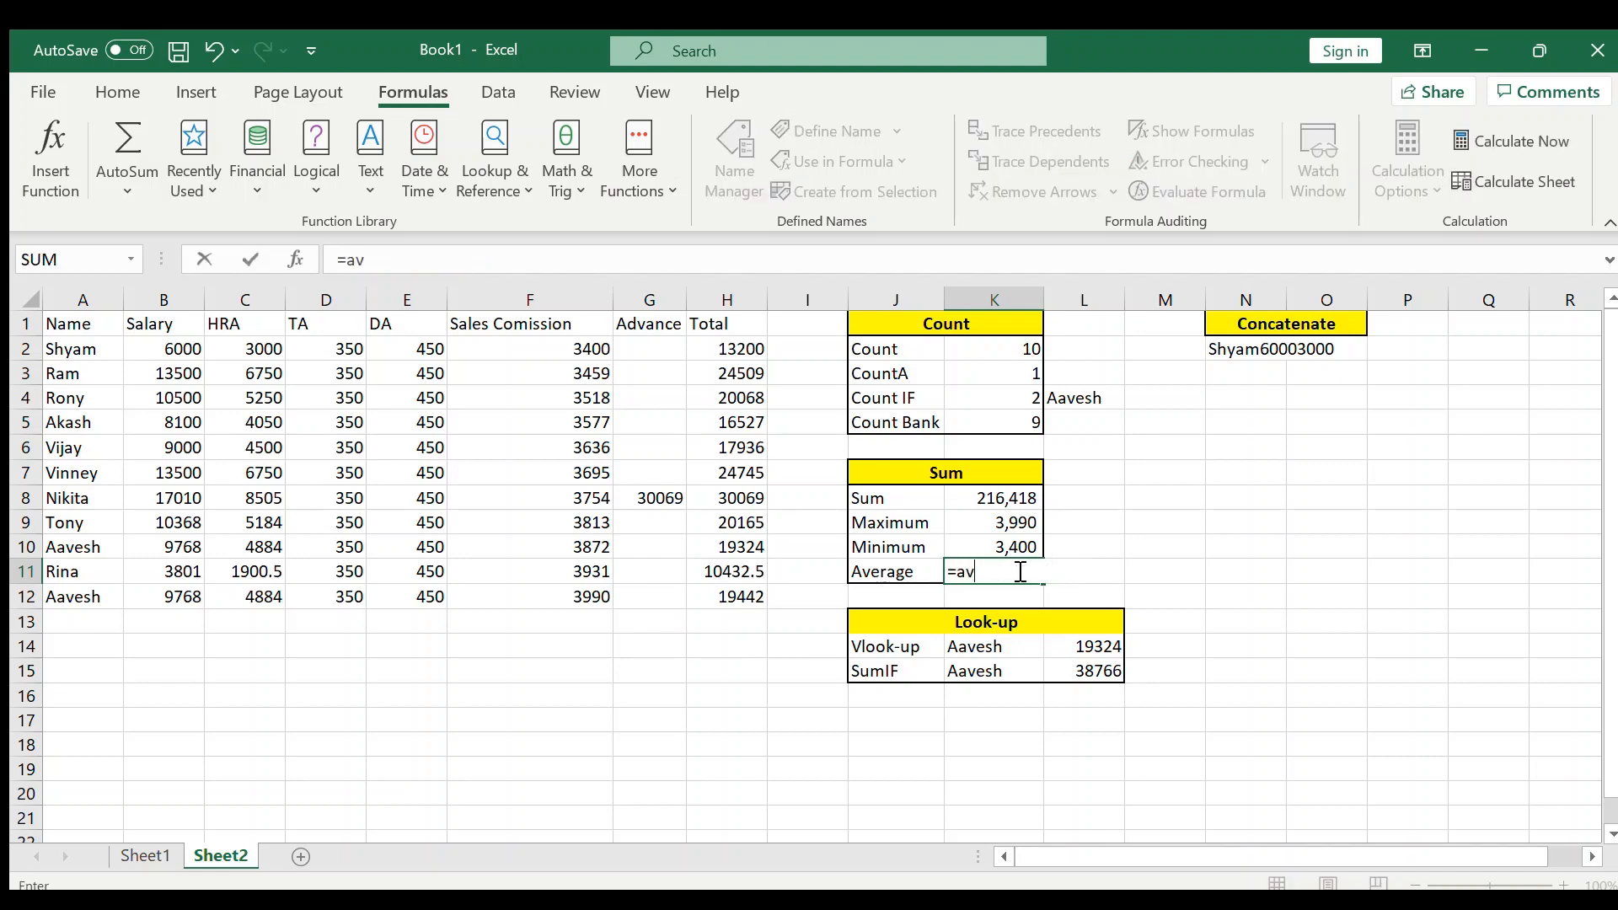
text(erage()
click(305, 259)
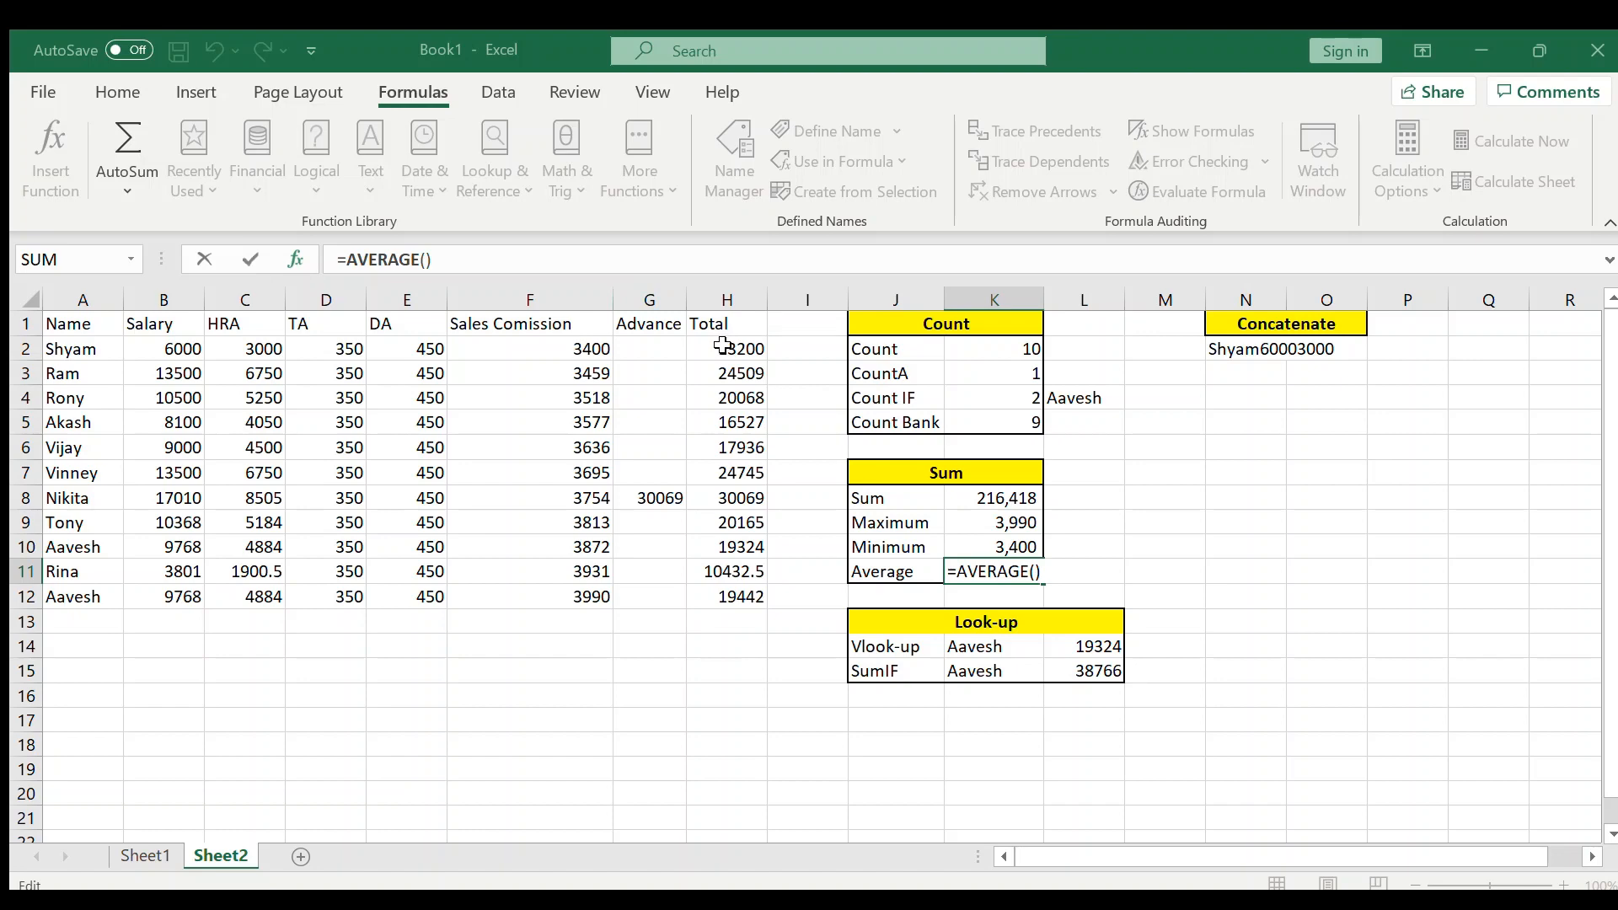
drag(726, 349, 740, 596)
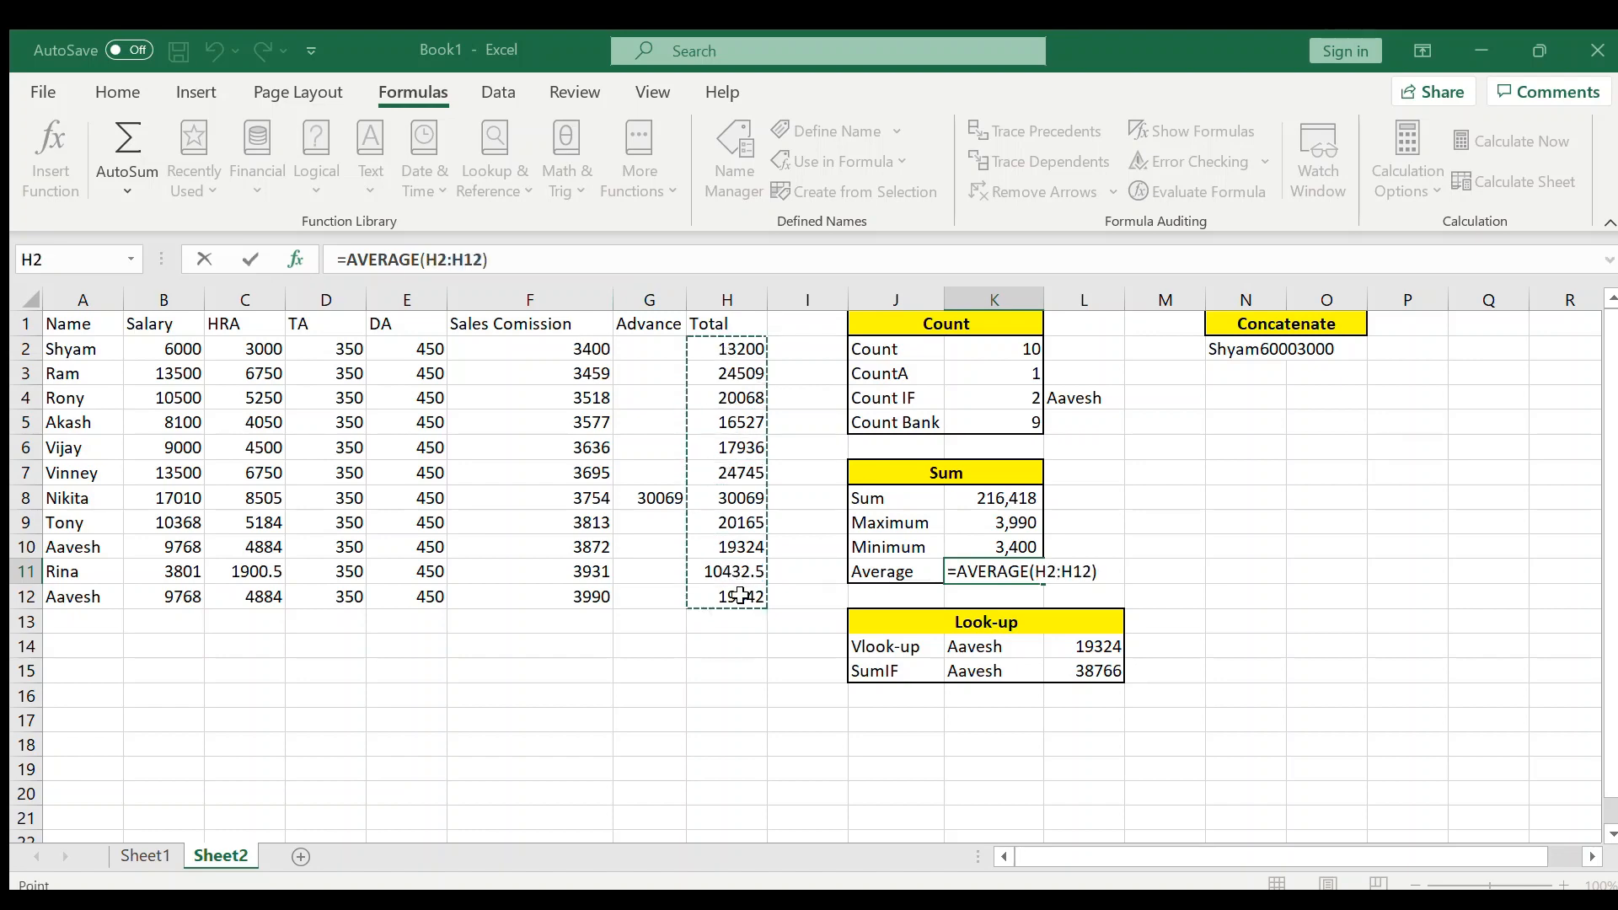
key(Return)
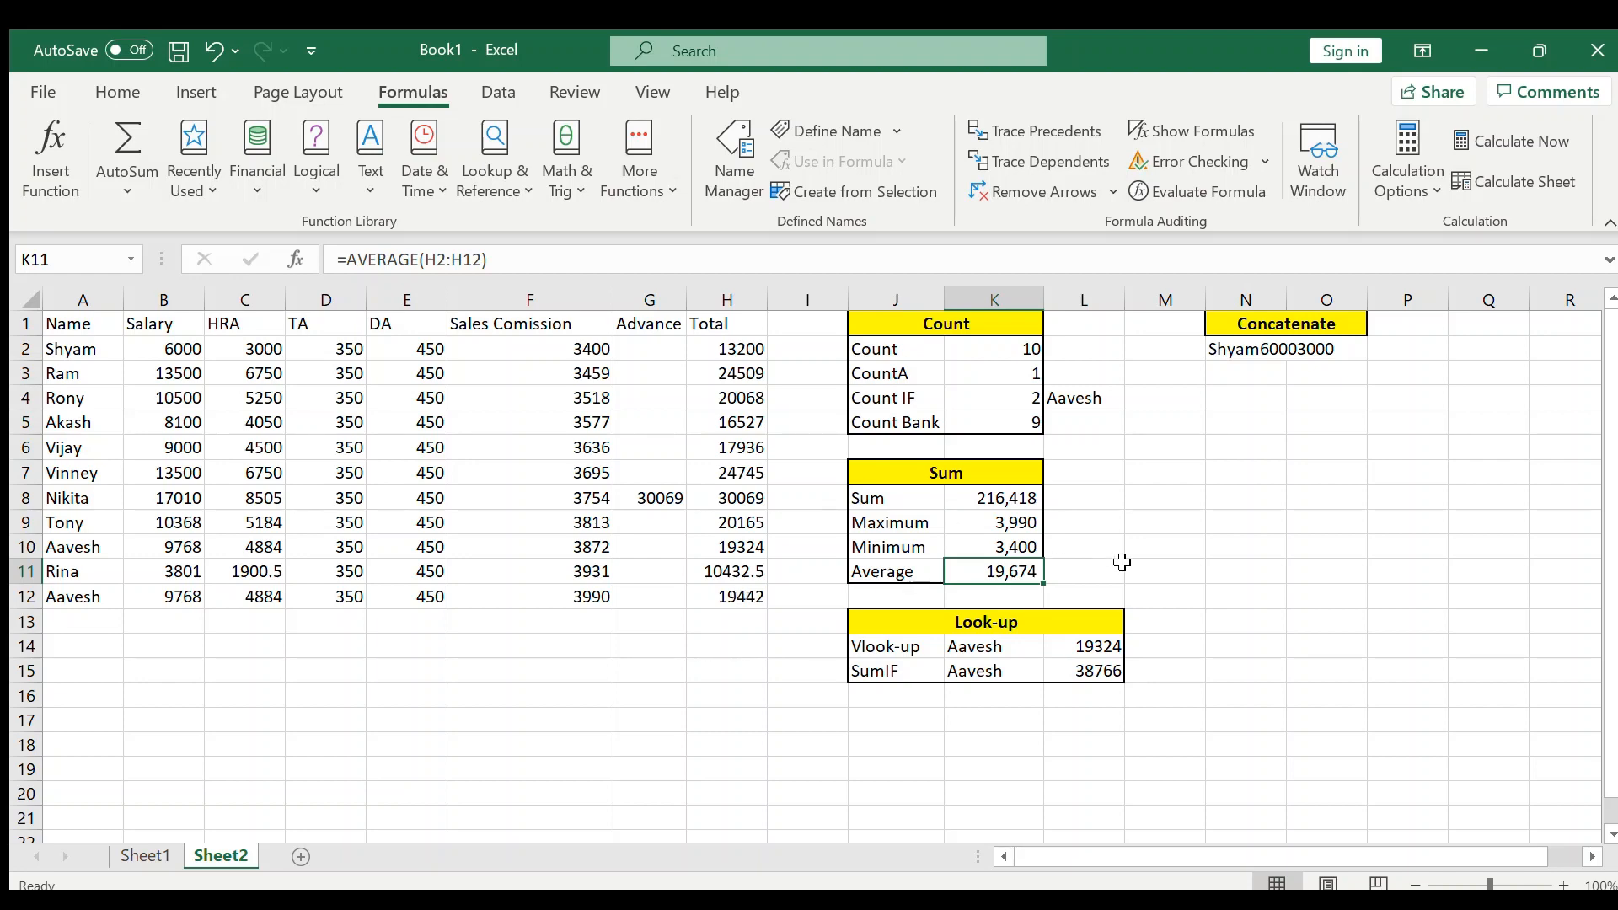
click(967, 622)
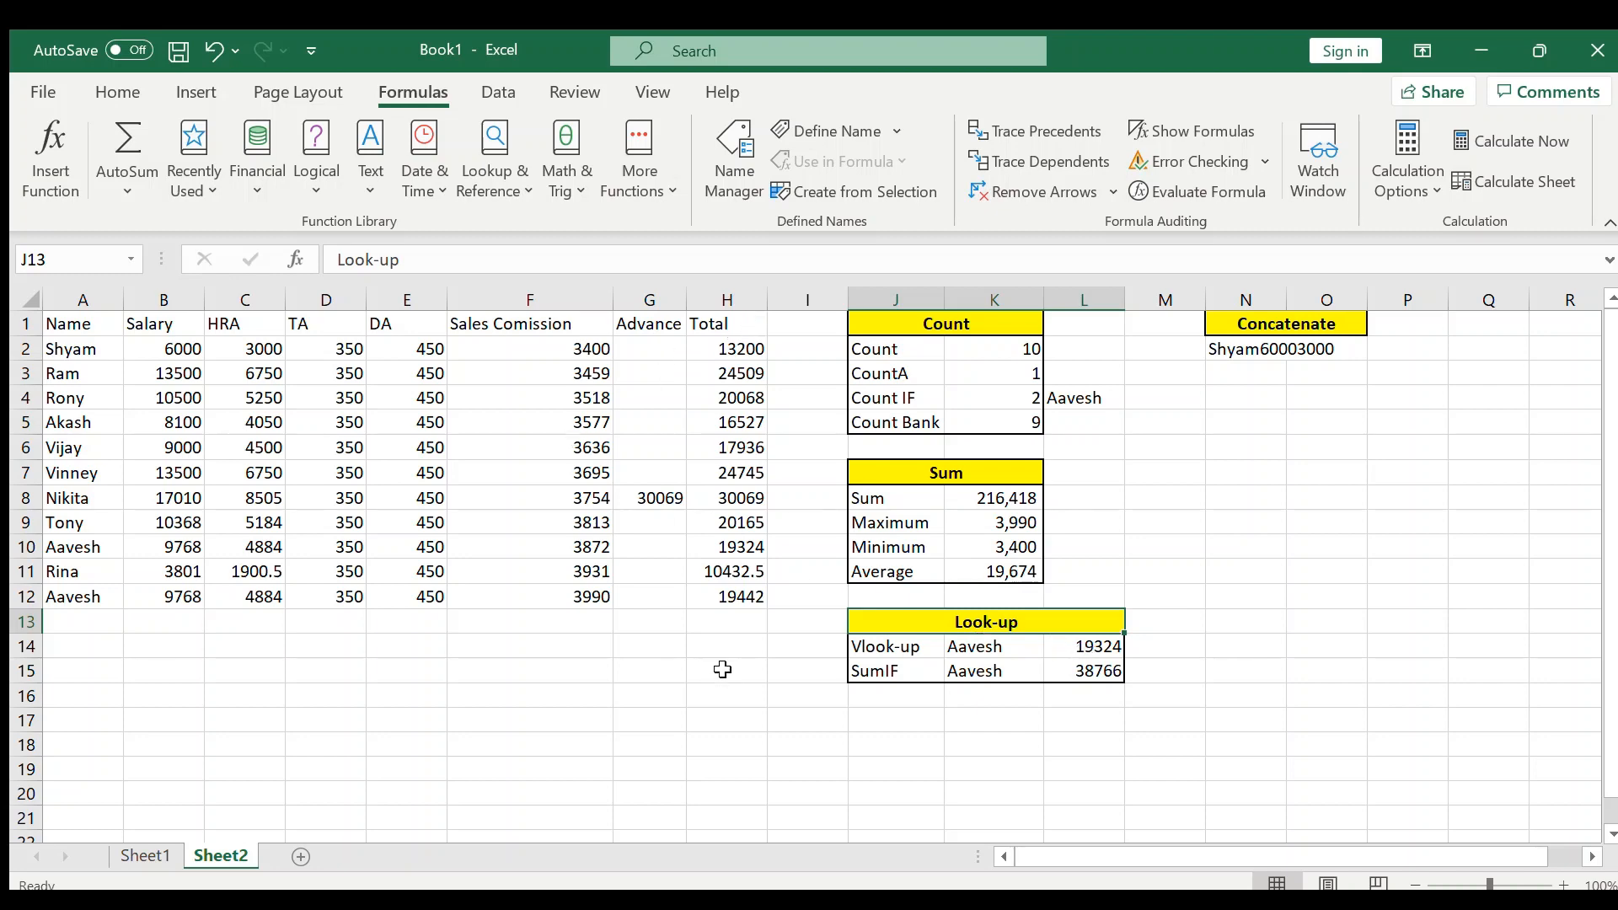
Step: Examine the Vlook-up formula in L14 against the Name column of the salary table
click(1095, 647)
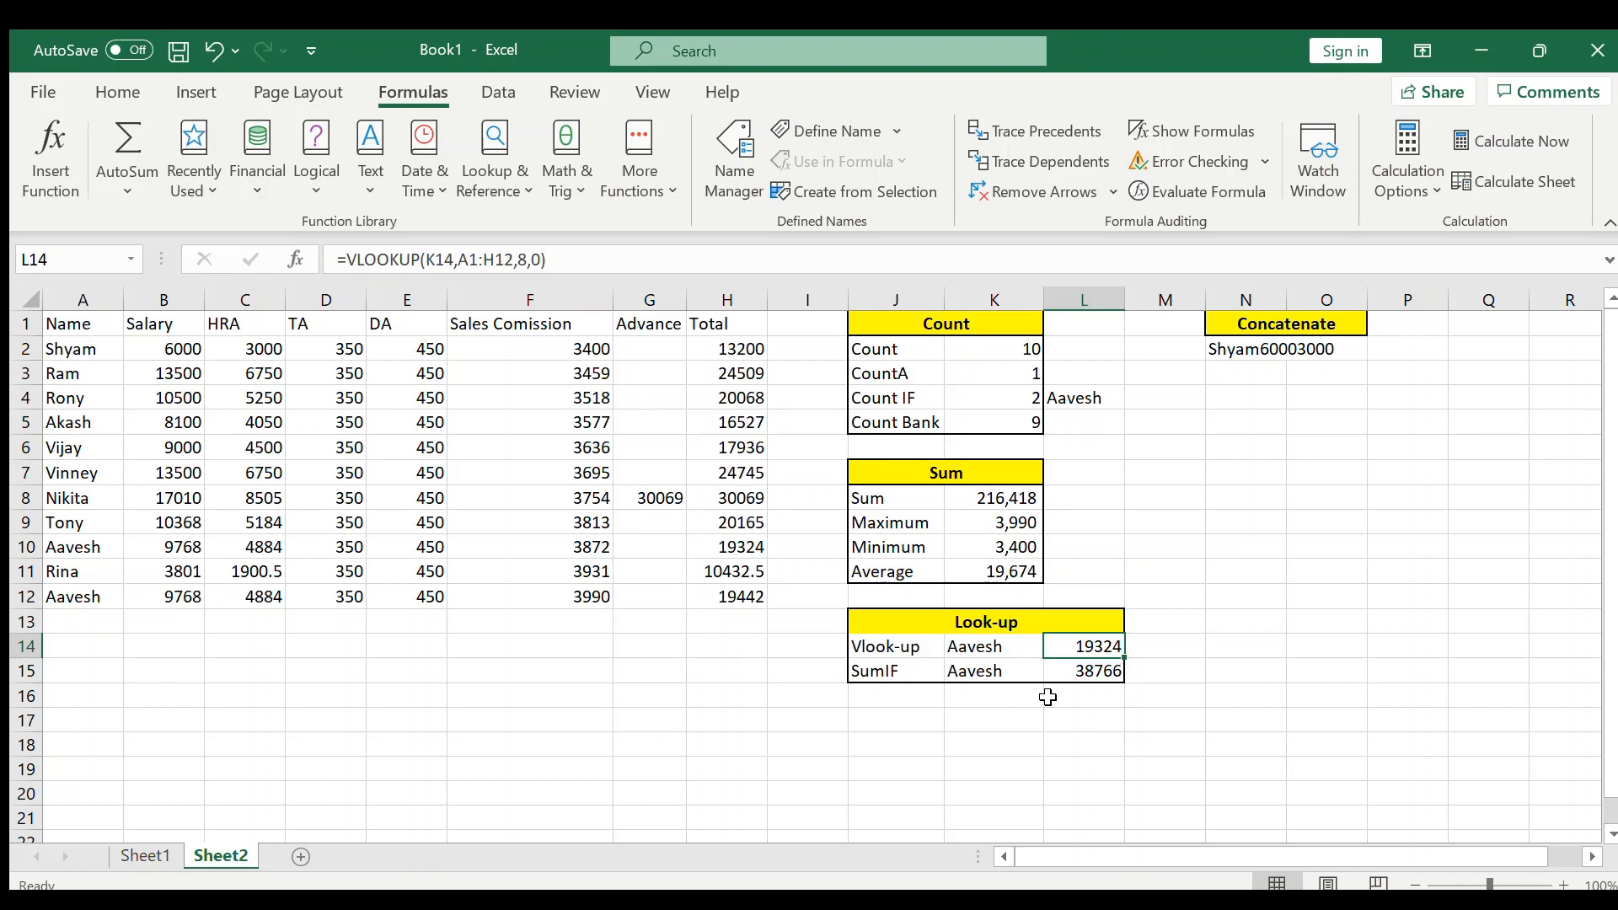
click(101, 311)
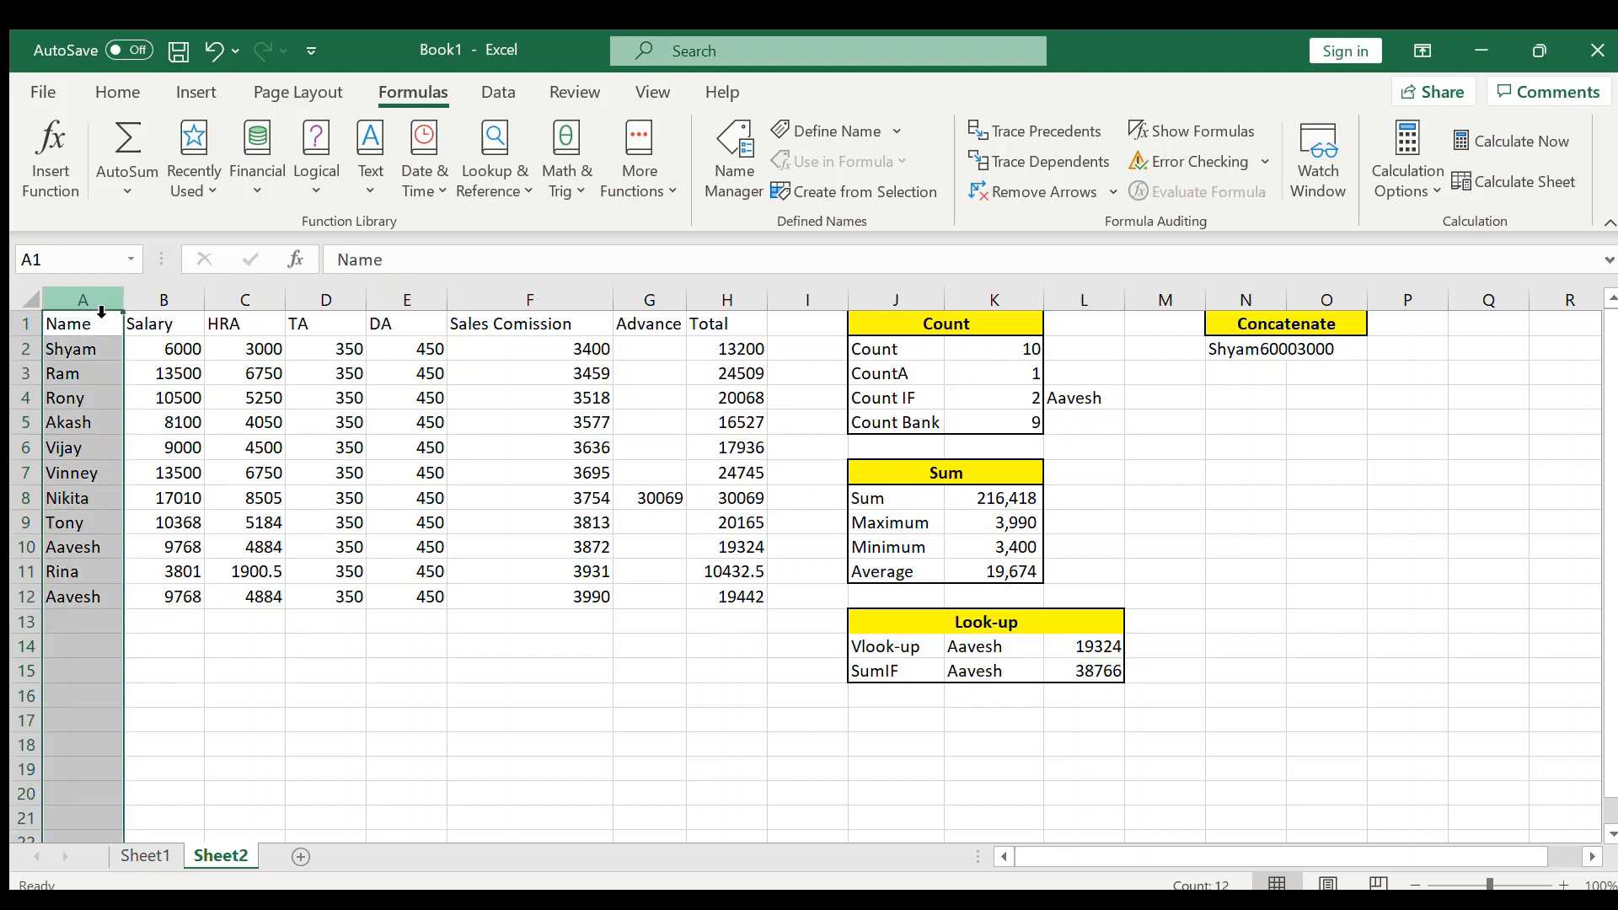
click(74, 523)
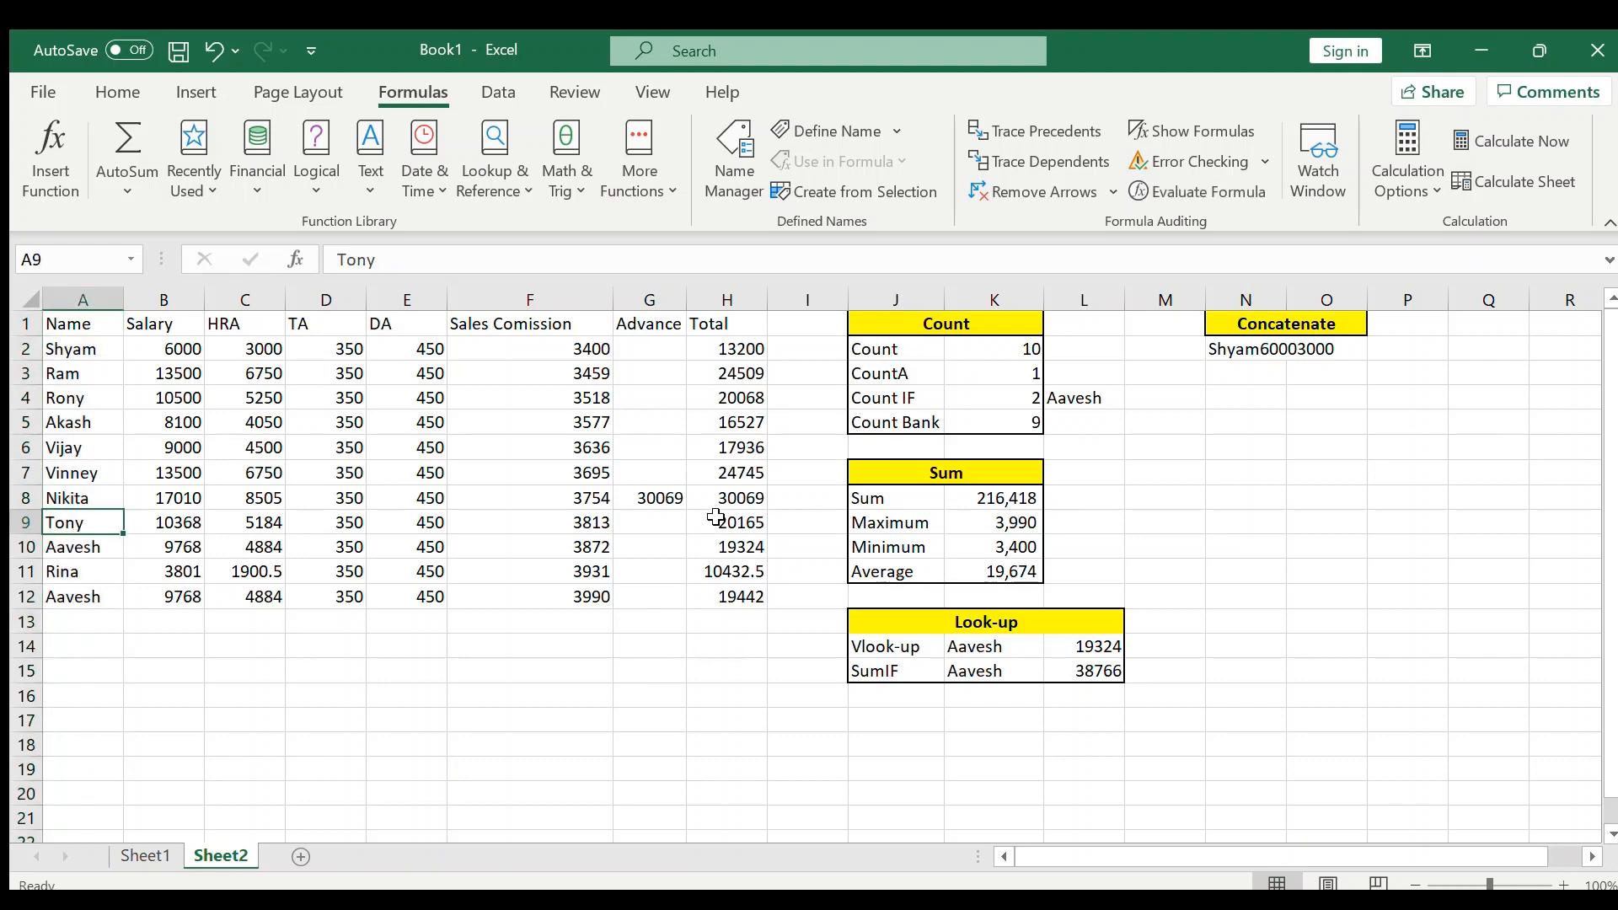
click(1111, 644)
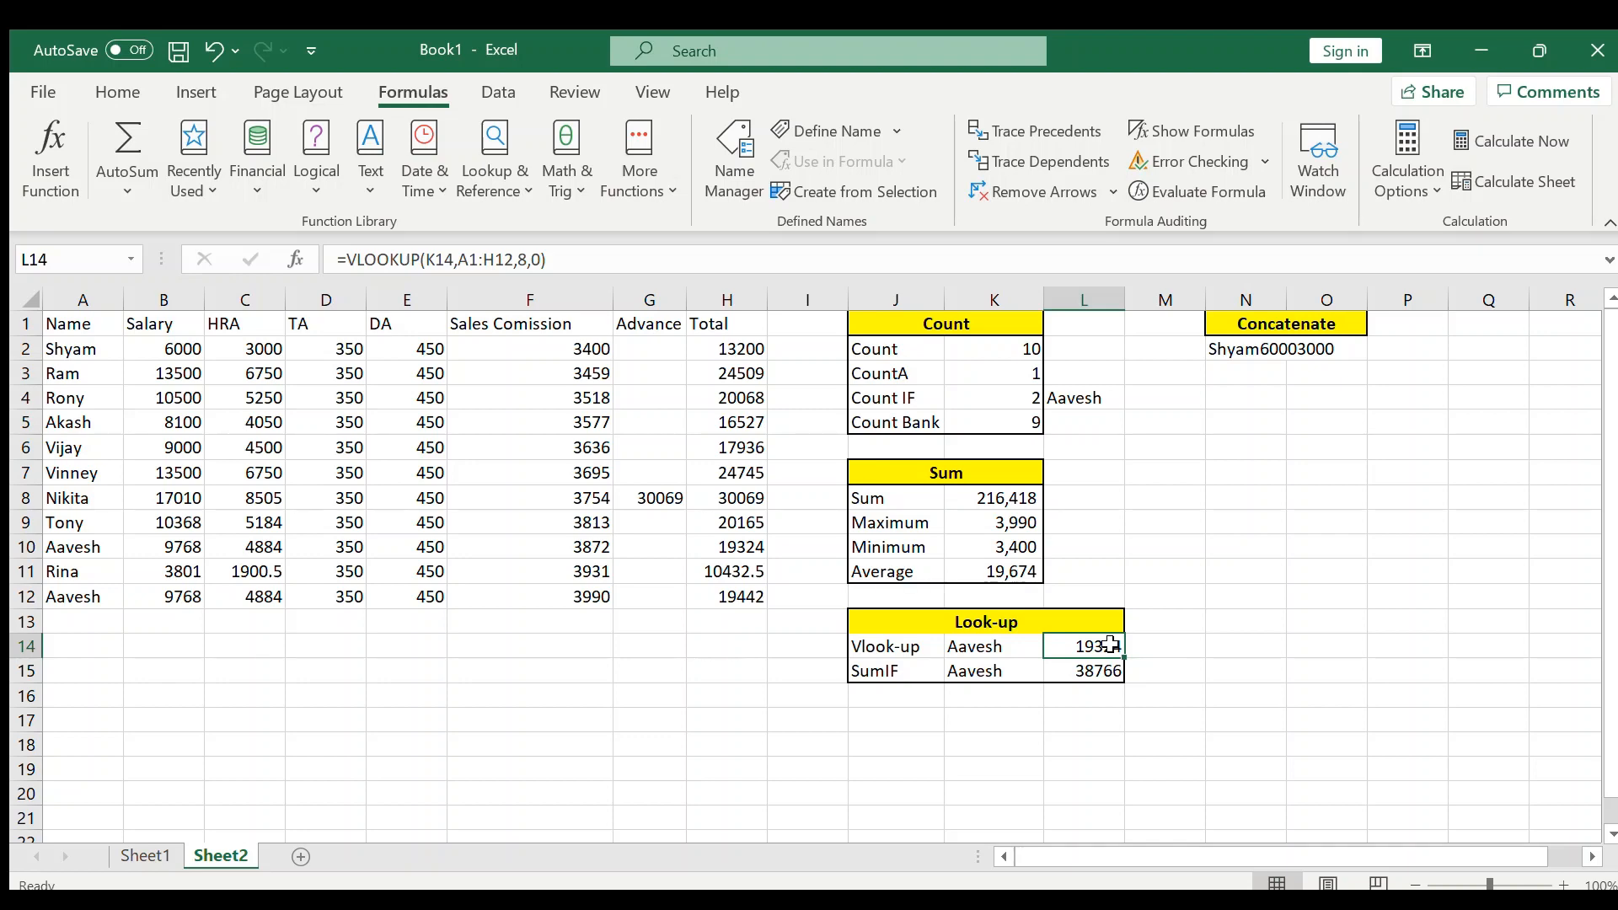
Step: Enter =VLOOKUP(K14,A1:H12,8,TRUE) in M14, next to the existing Vlook-up result
key(Right)
text(=v)
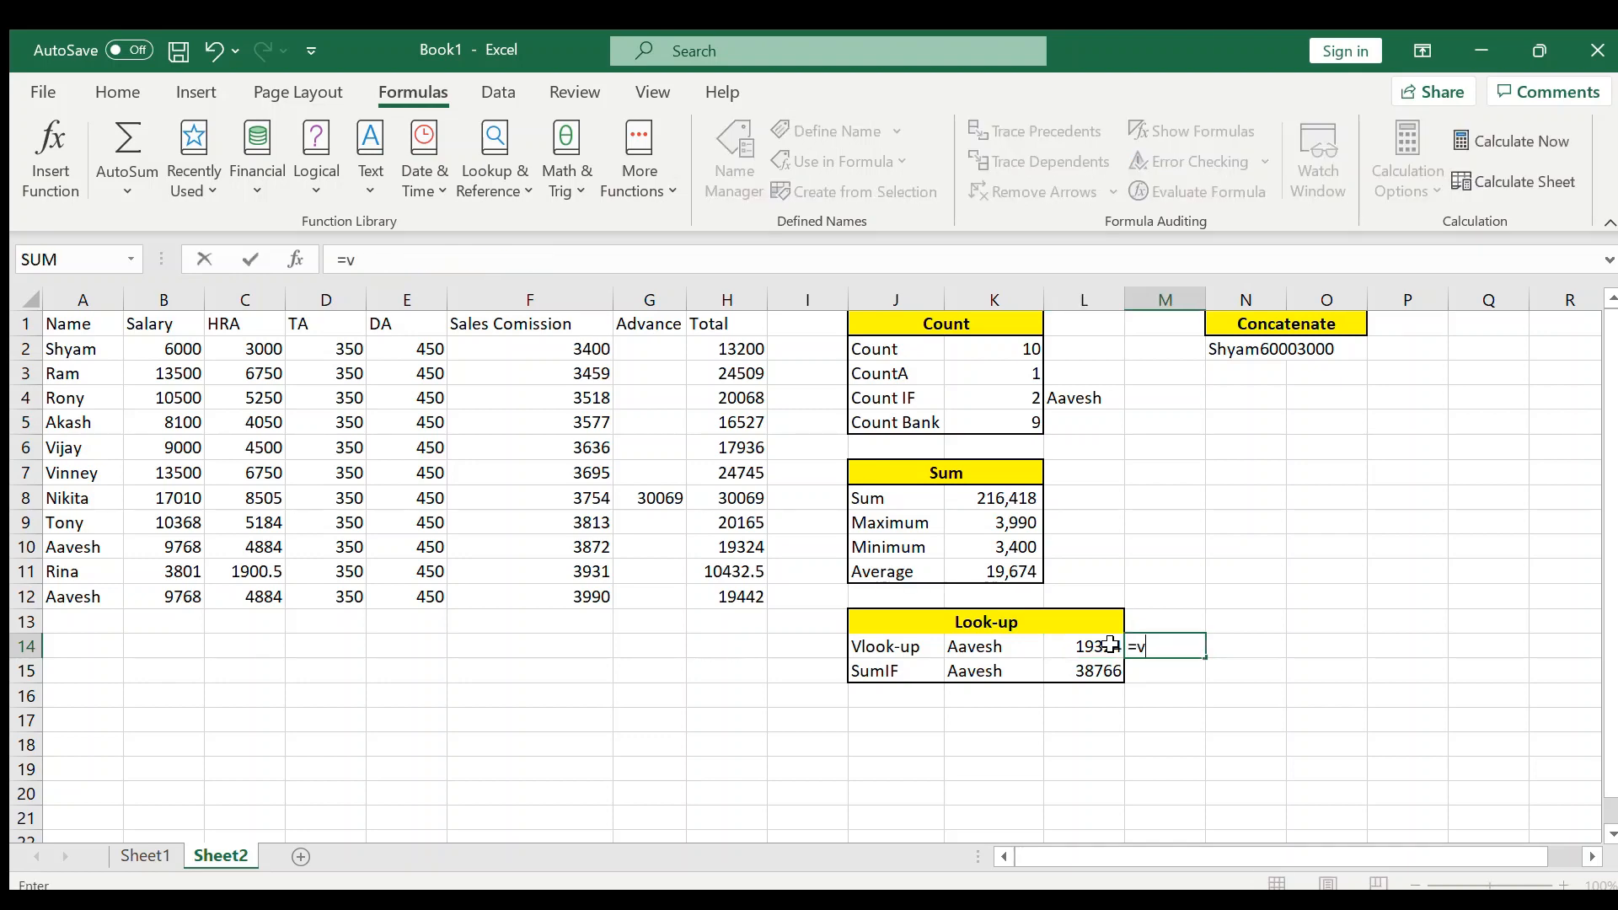
text(lookup()
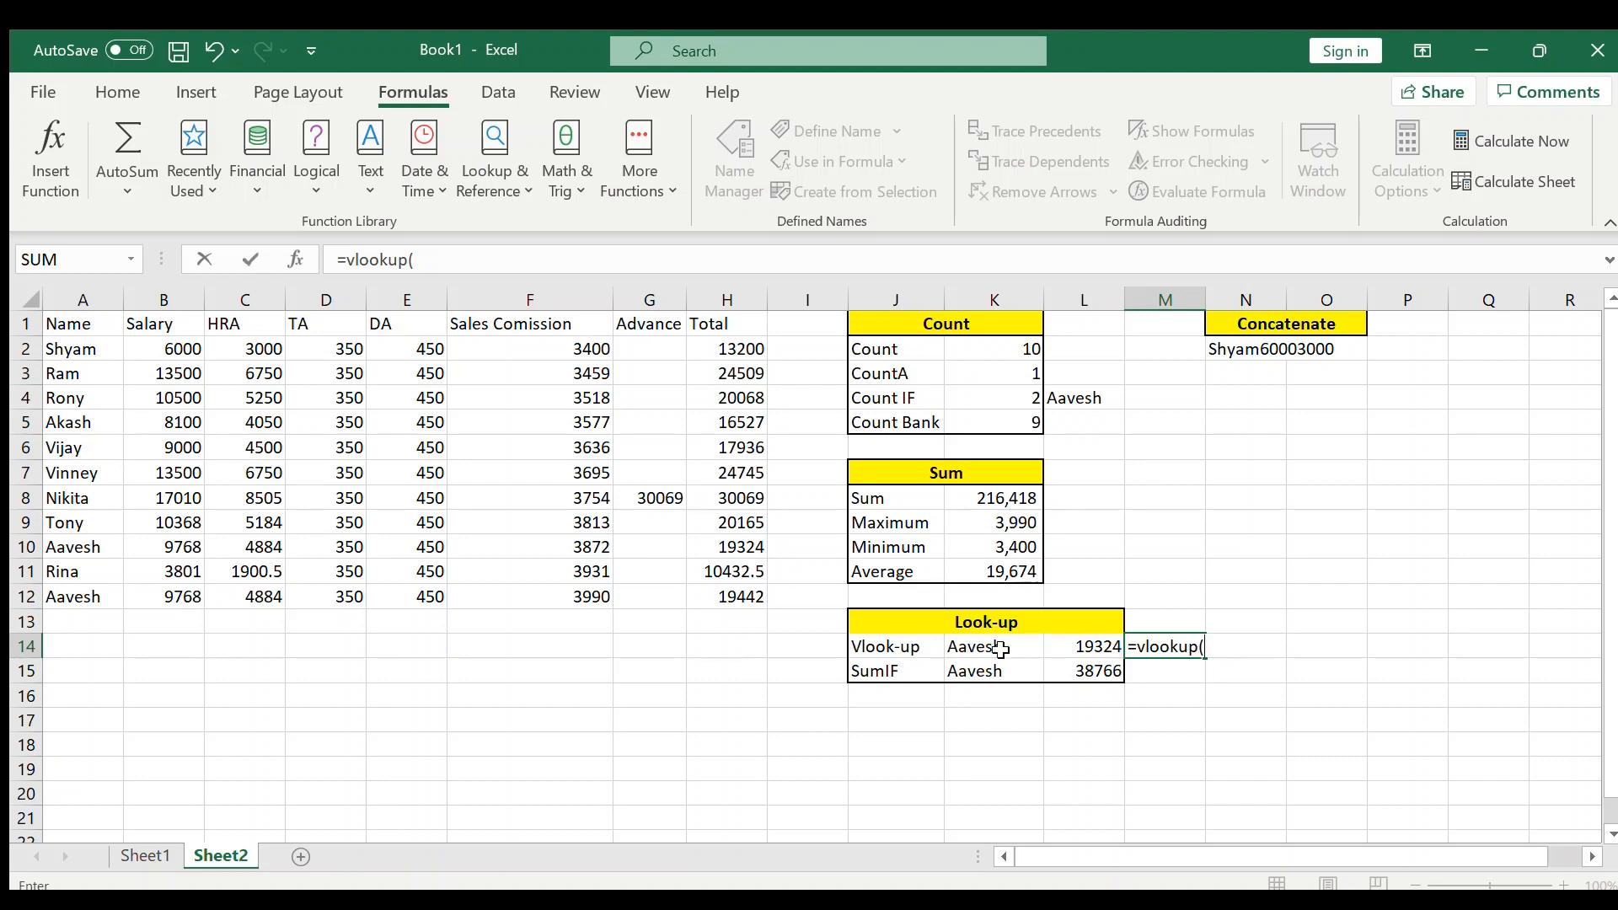
click(973, 647)
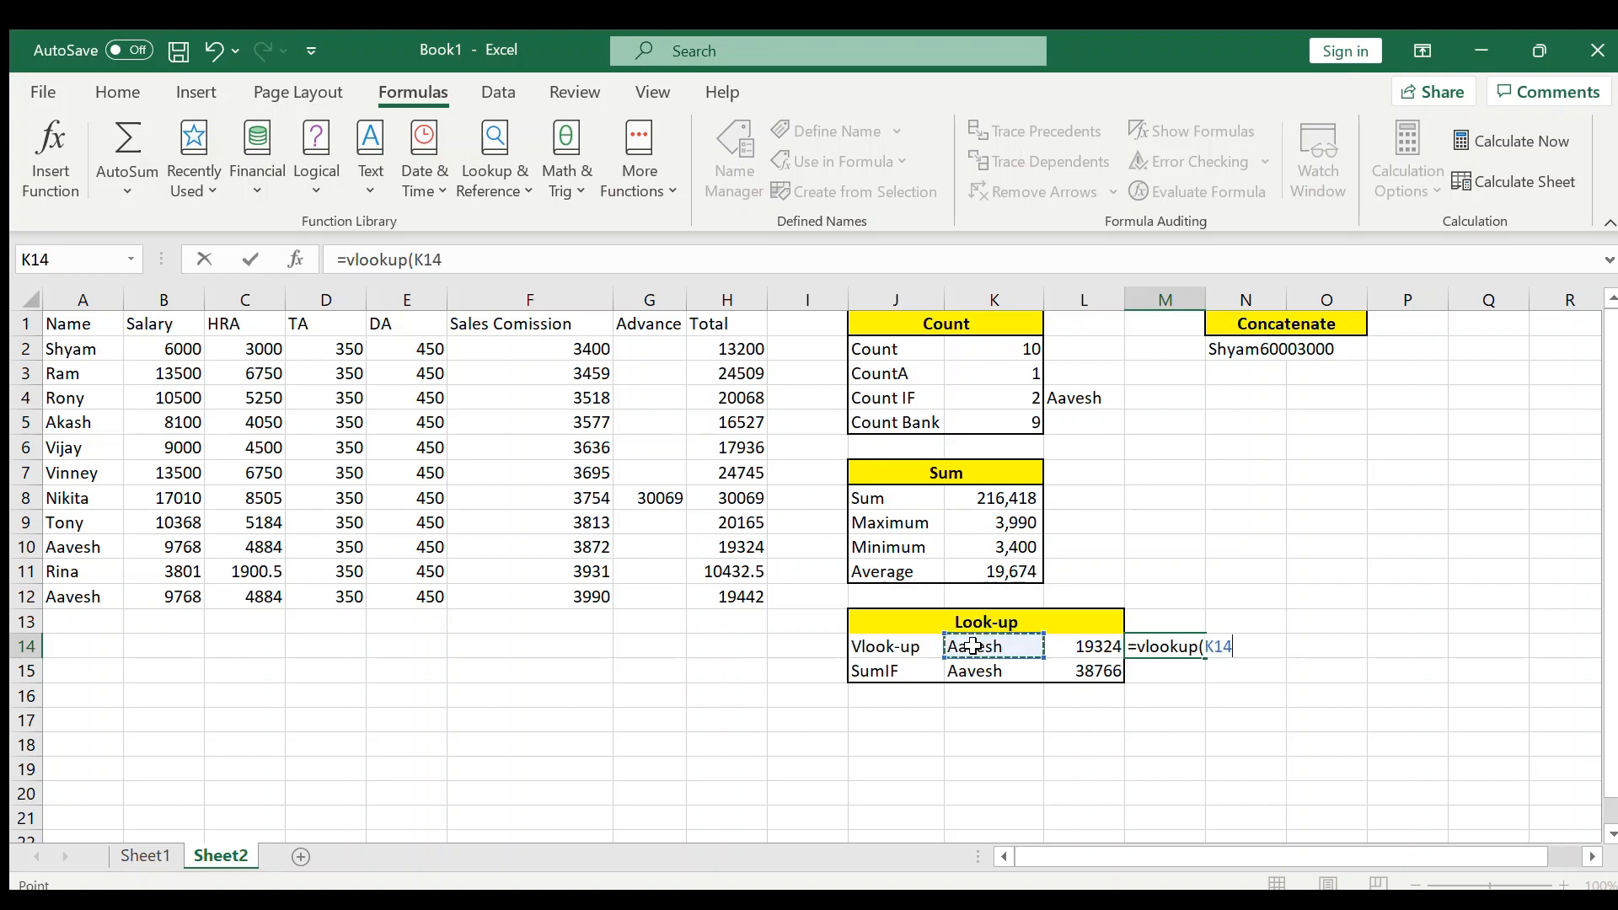
text(,)
drag(76, 322, 713, 599)
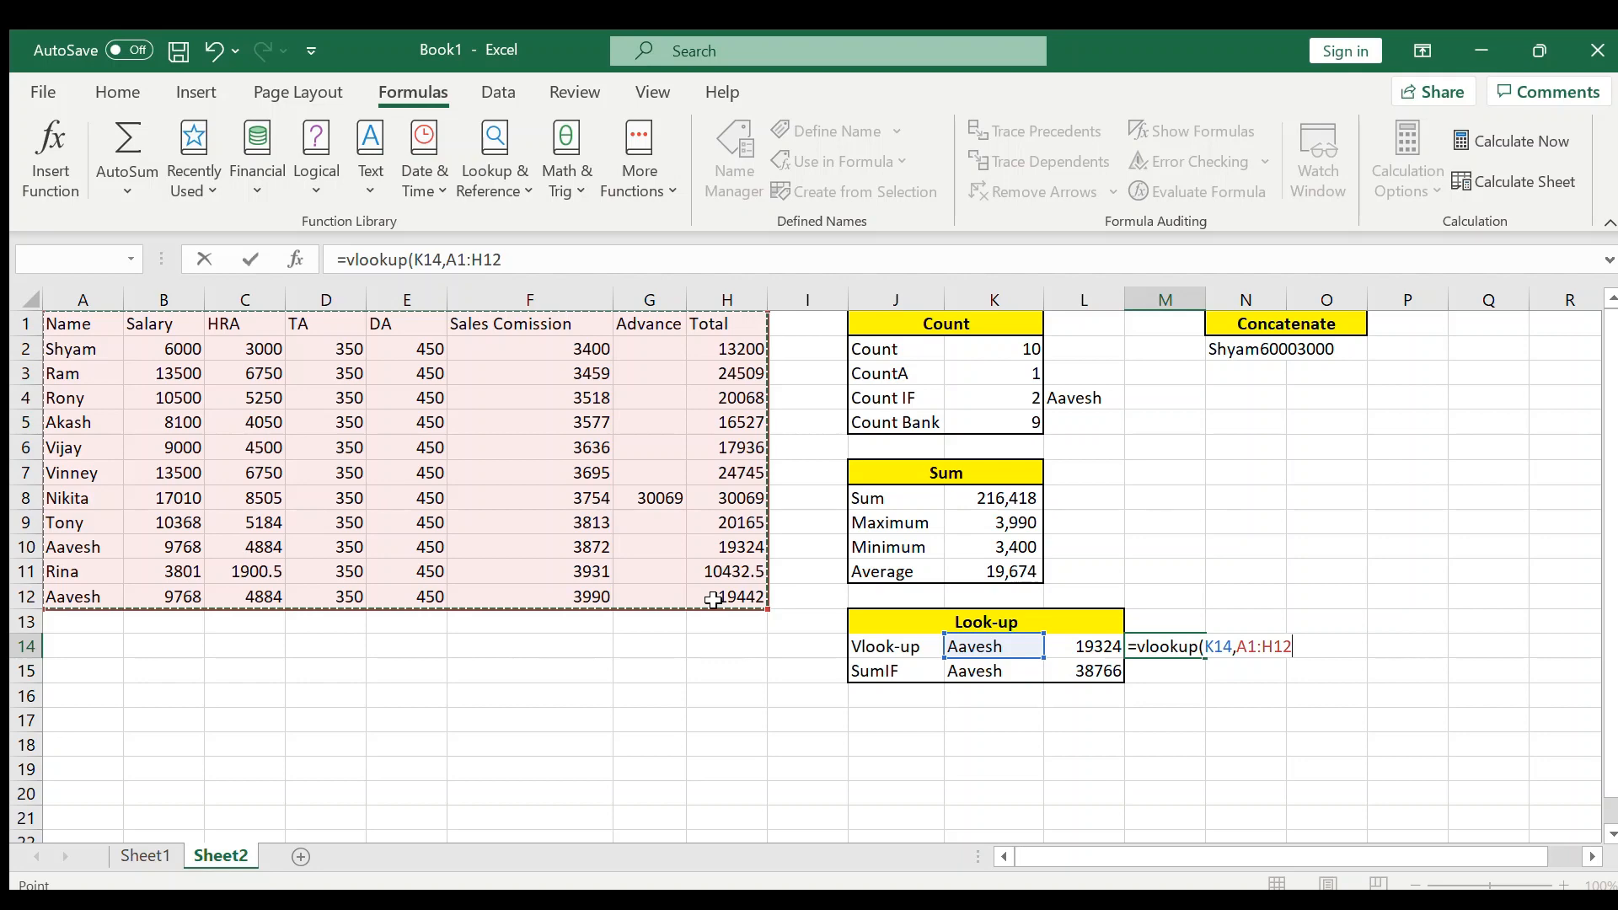
text(,8)
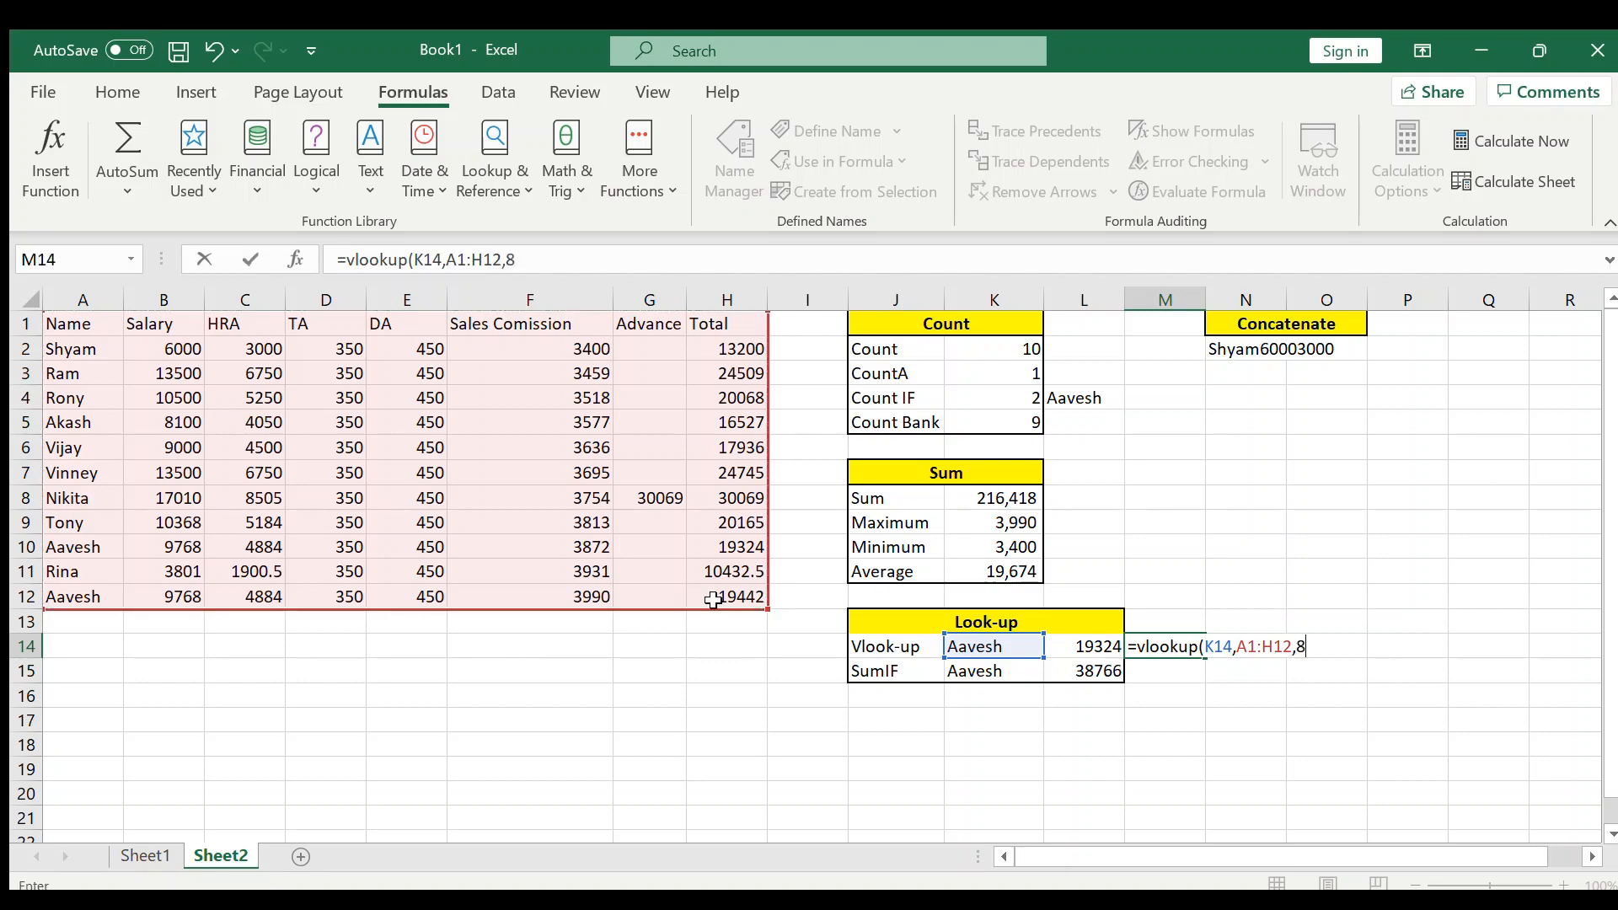
text(,True))
key(ctrl+Return)
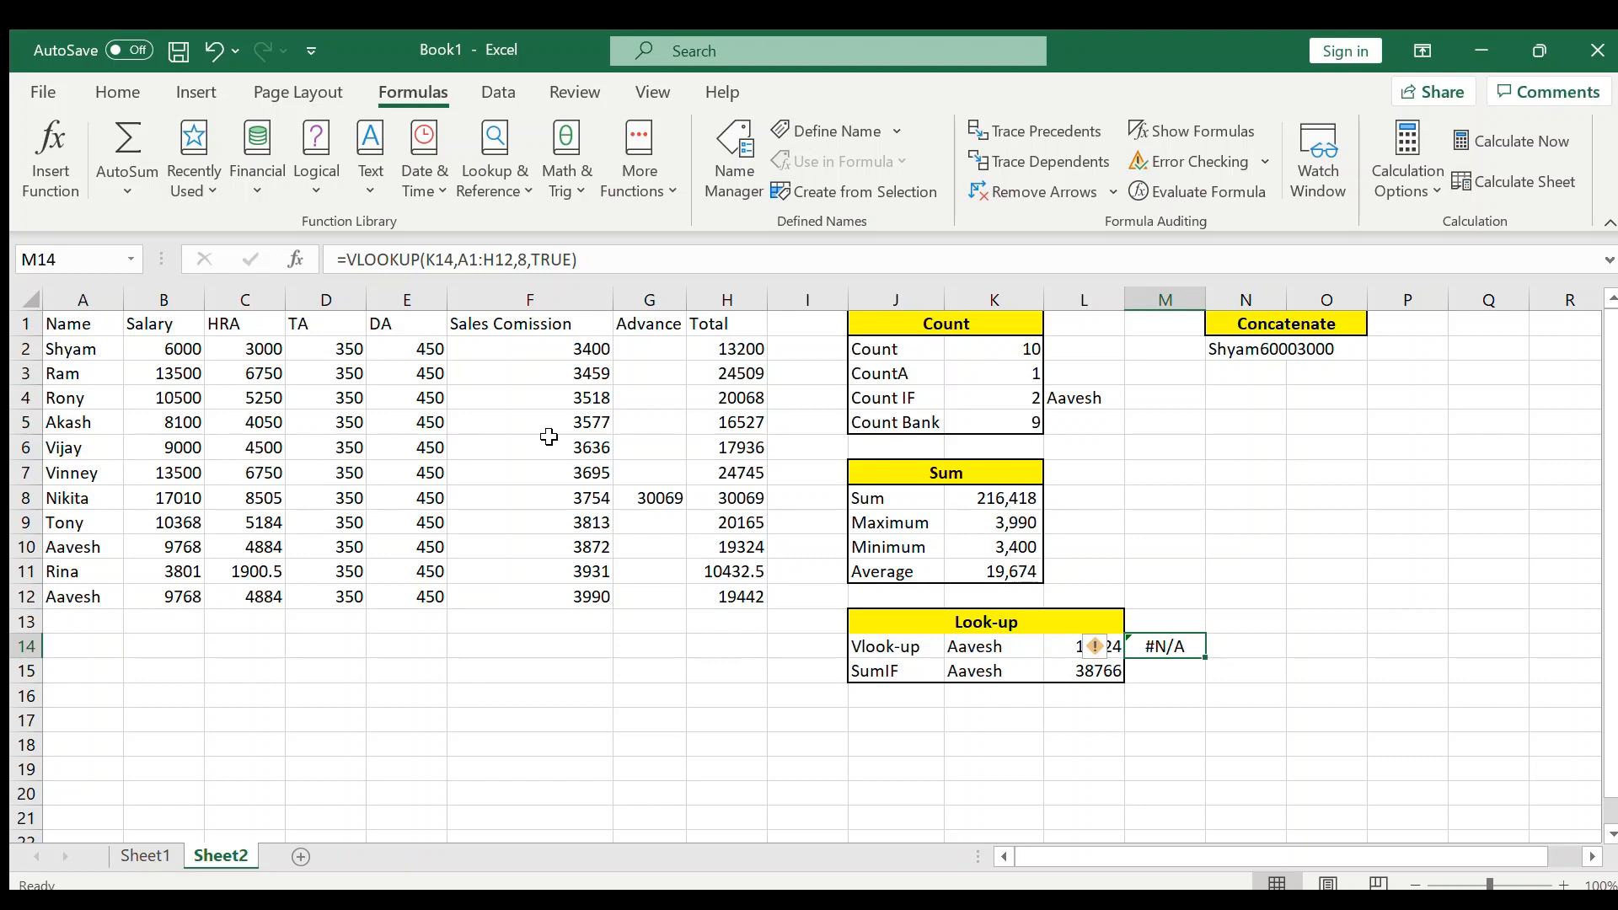
Step: Change the range-lookup argument of the VLOOKUP in M14 to 0 and reselect the cell
click(572, 265)
key(BackSpace)
key(BackSpace)
key(BackSpace)
key(BackSpace)
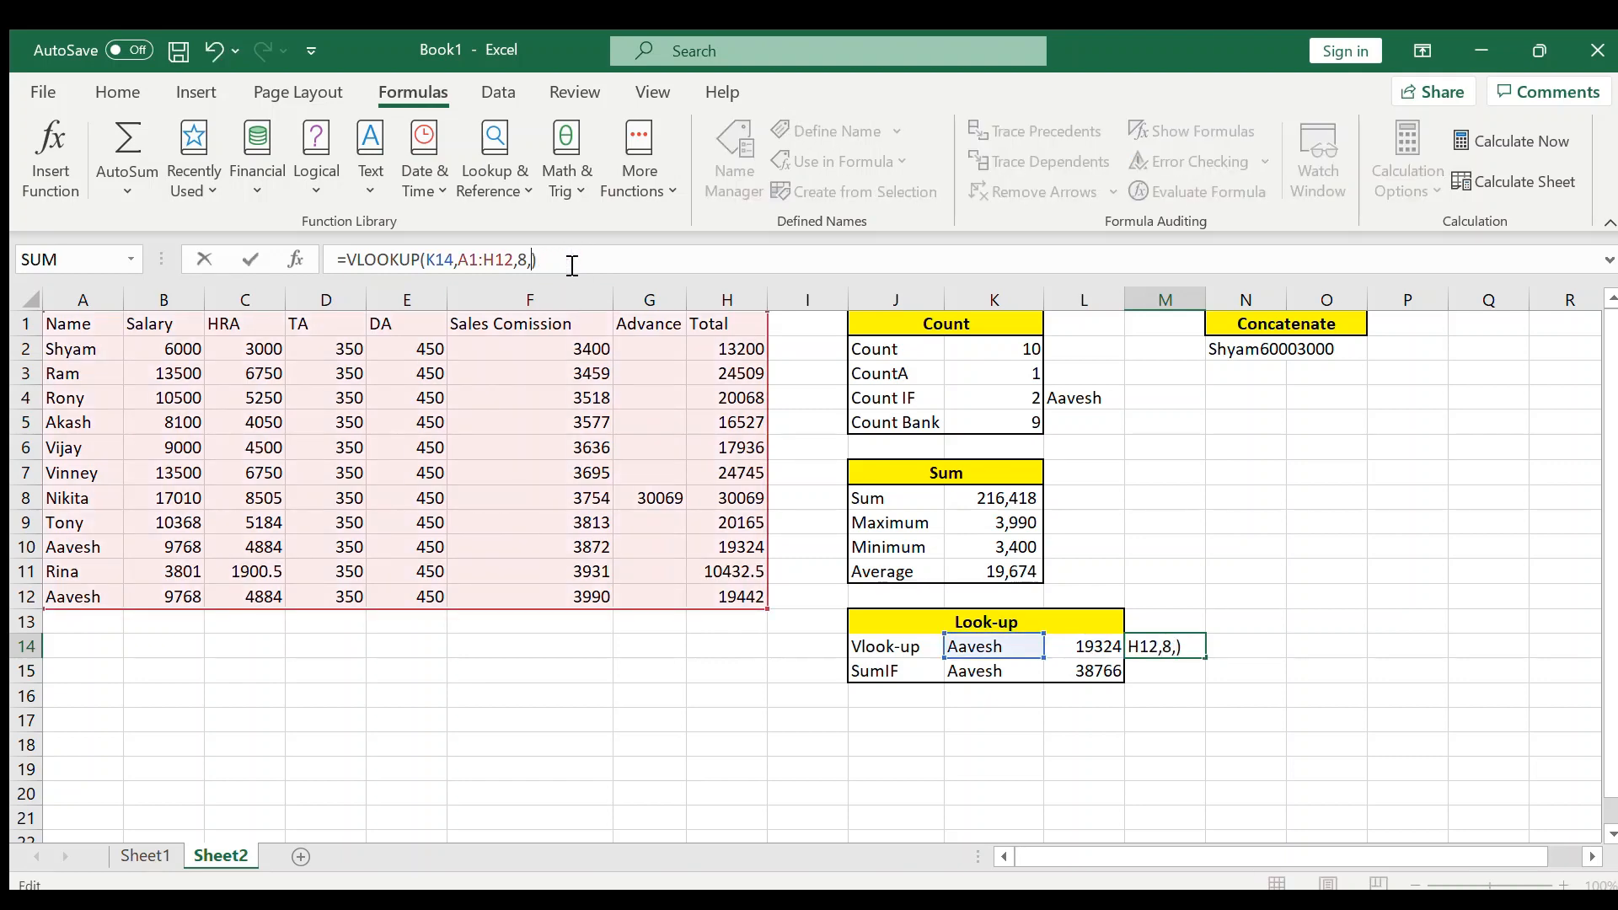
text(0)
key(Return)
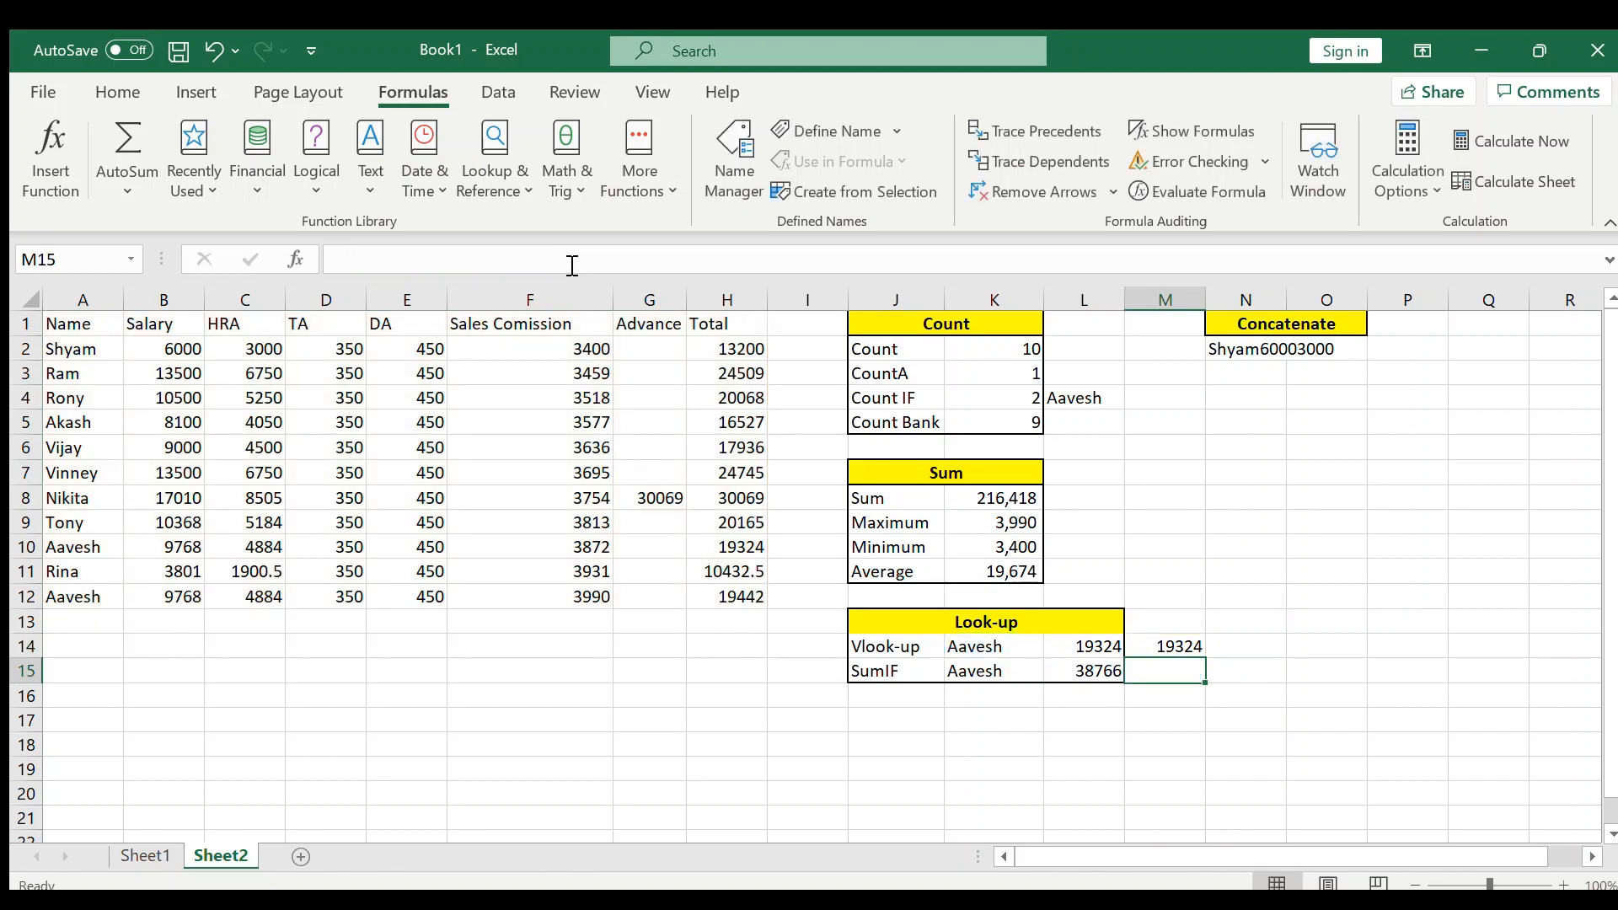
key(Up)
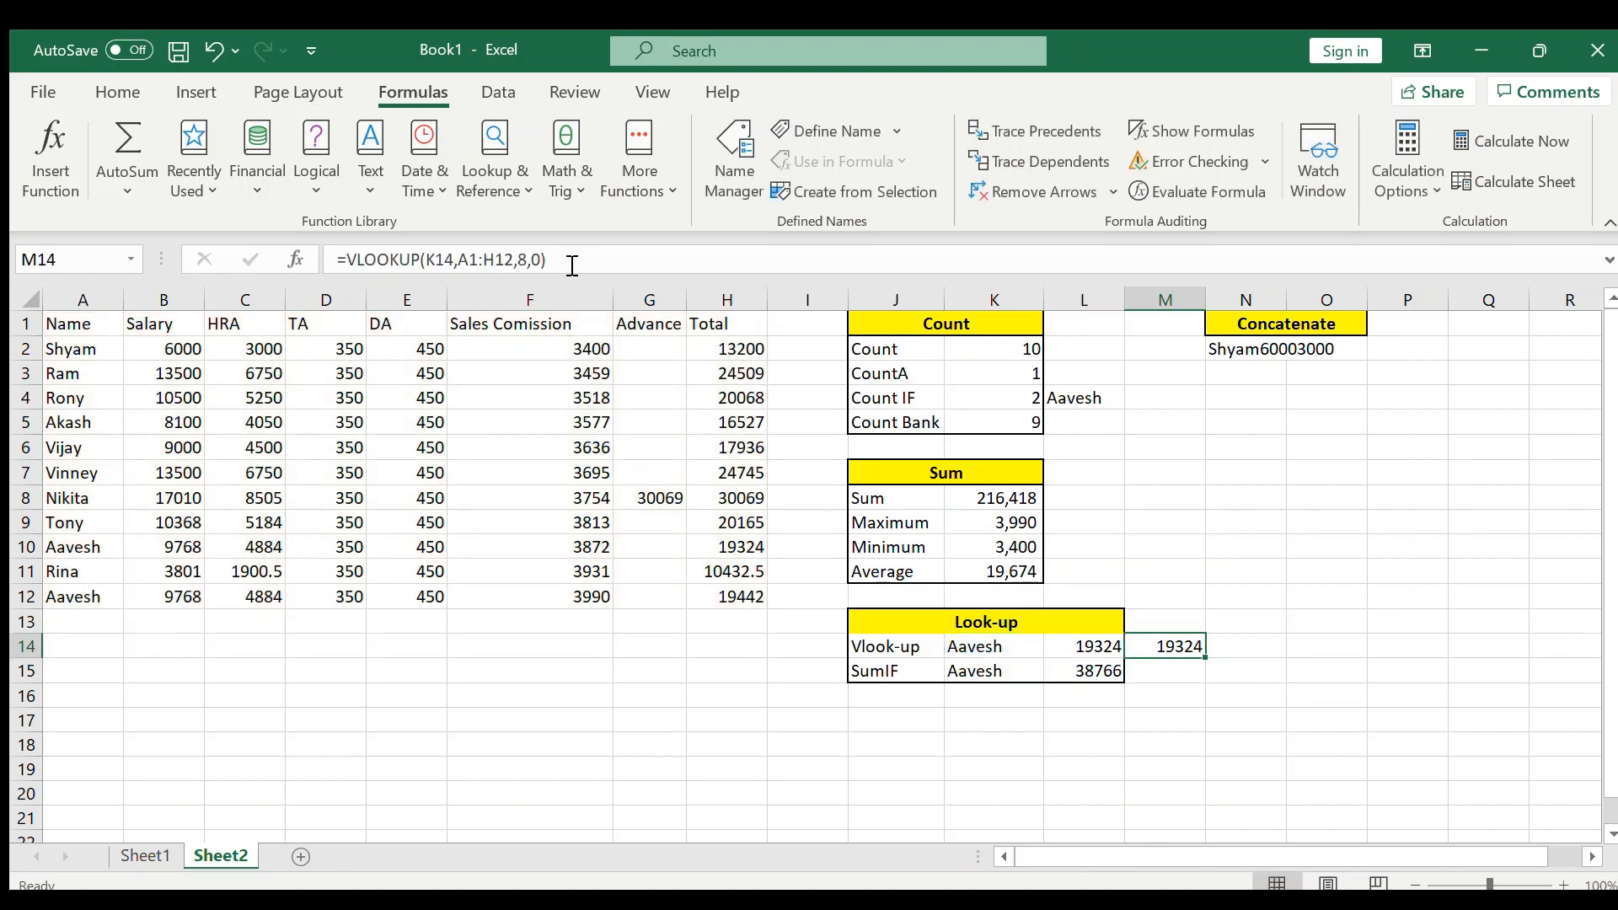
Step: Replace the range-lookup argument of the VLOOKUP in M14 with False
click(540, 259)
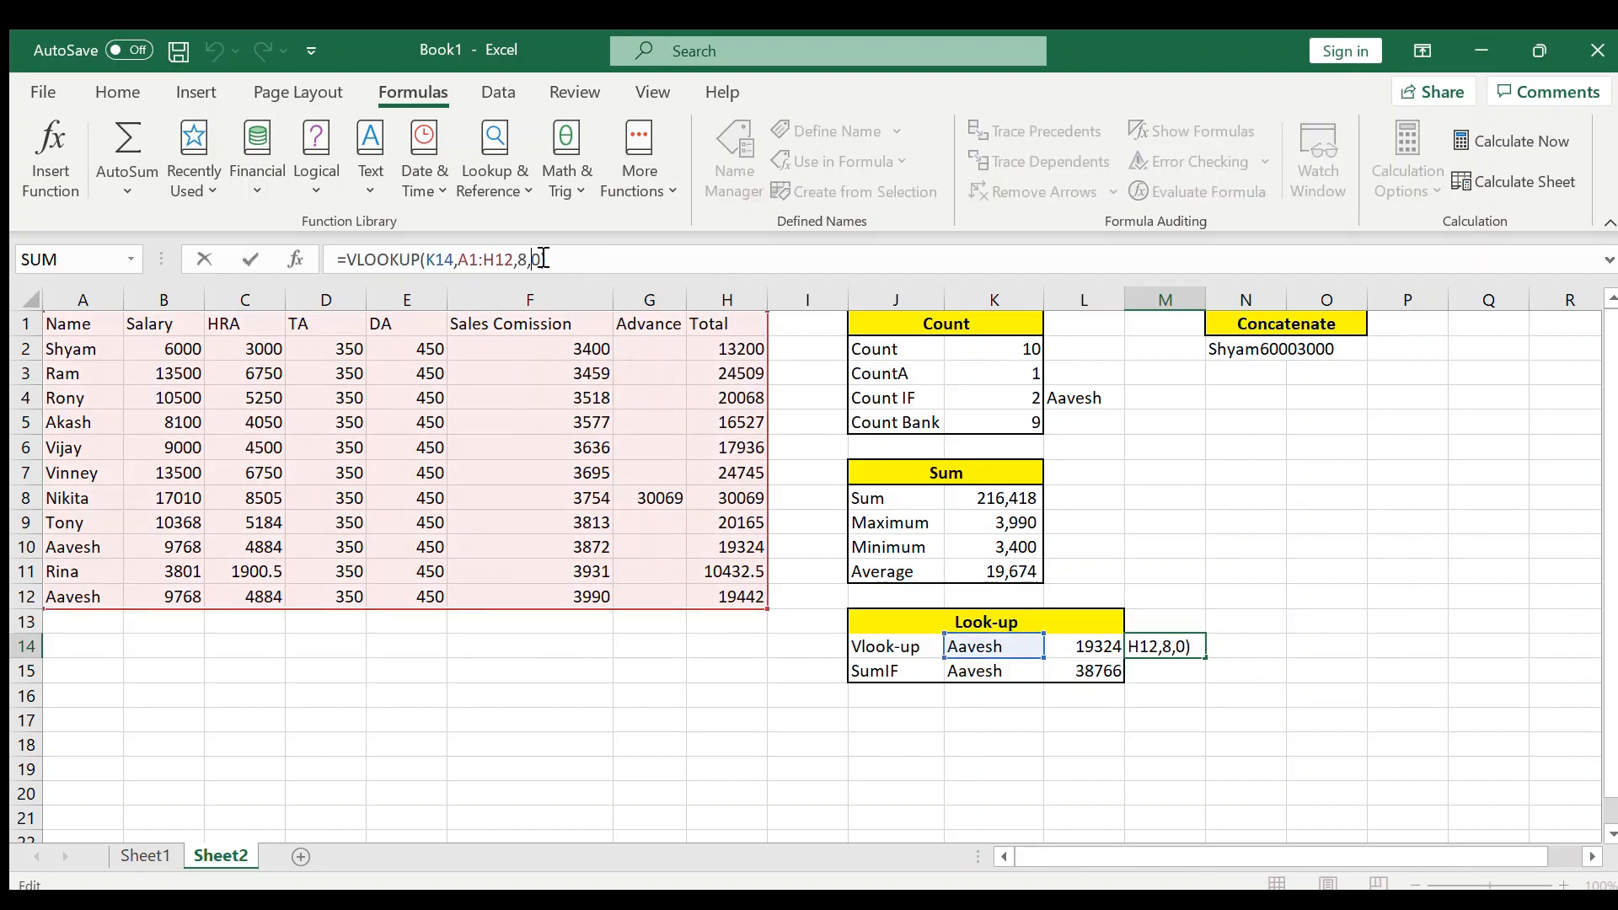
text(Fal)
key(Return)
key(Up)
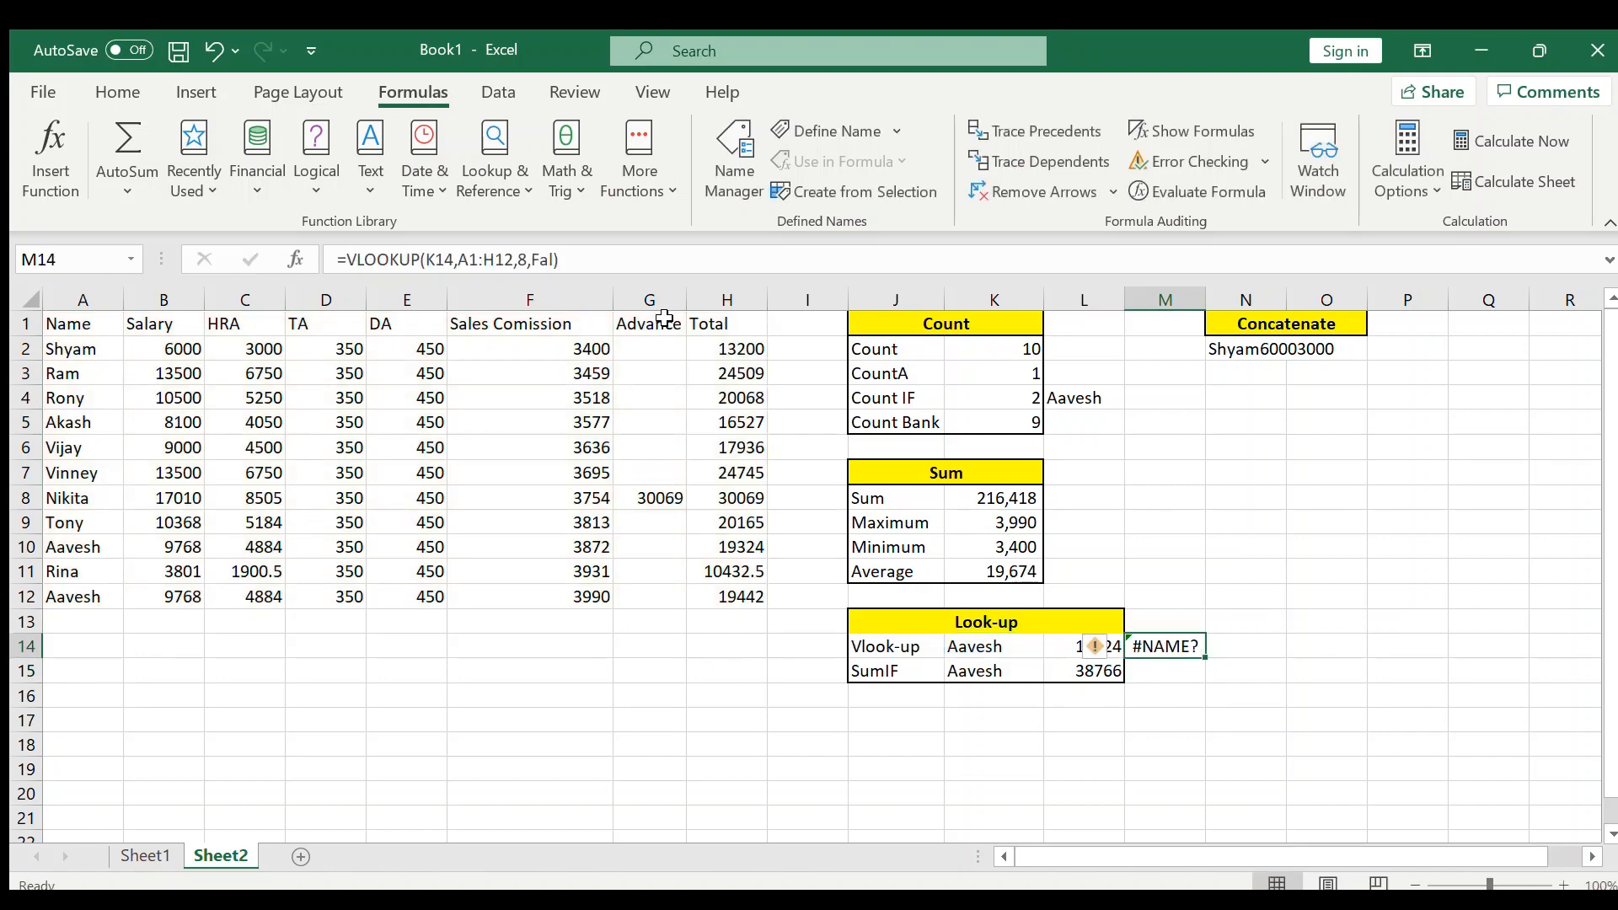
click(556, 262)
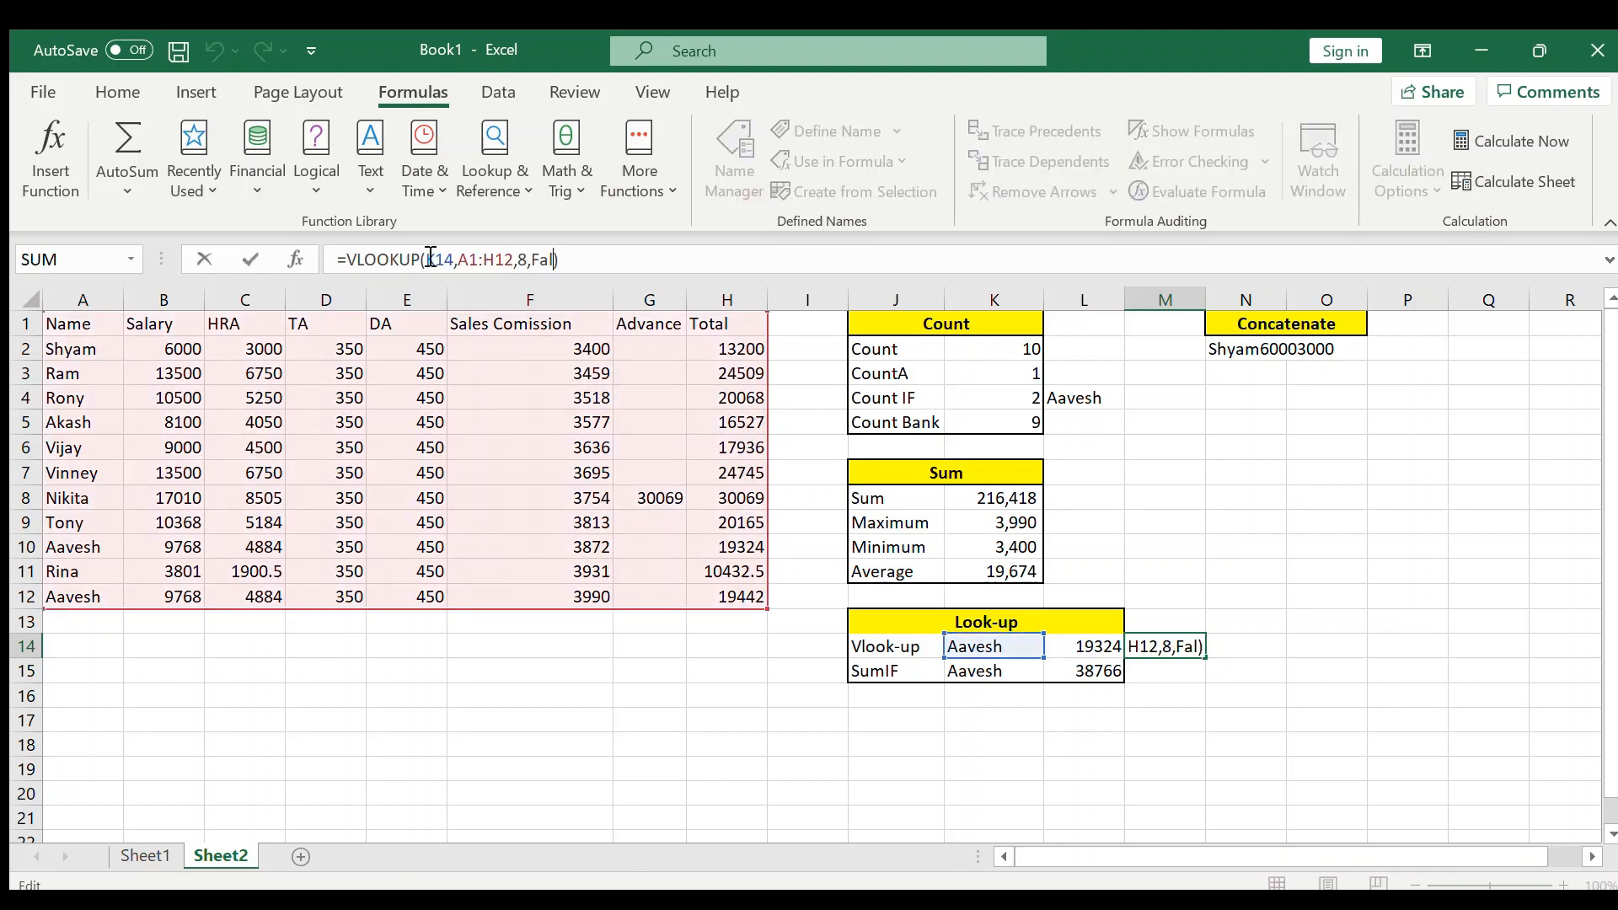
text(se)
key(Return)
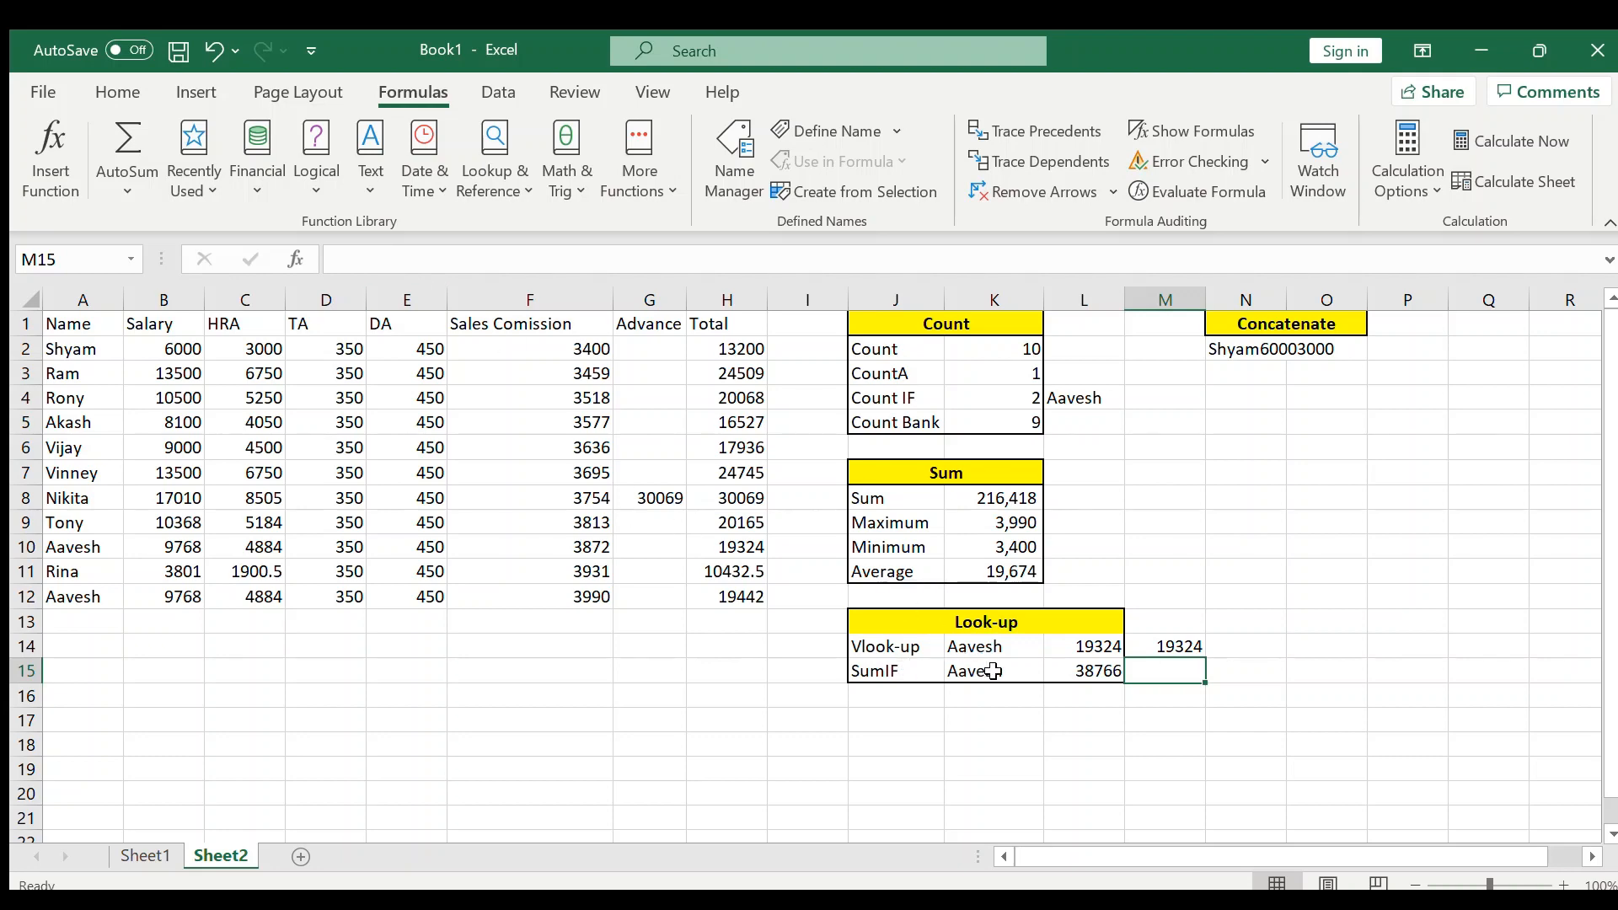
Step: Select the name in A10, and select the Total values in H10 and H12 together to check their sum
click(103, 548)
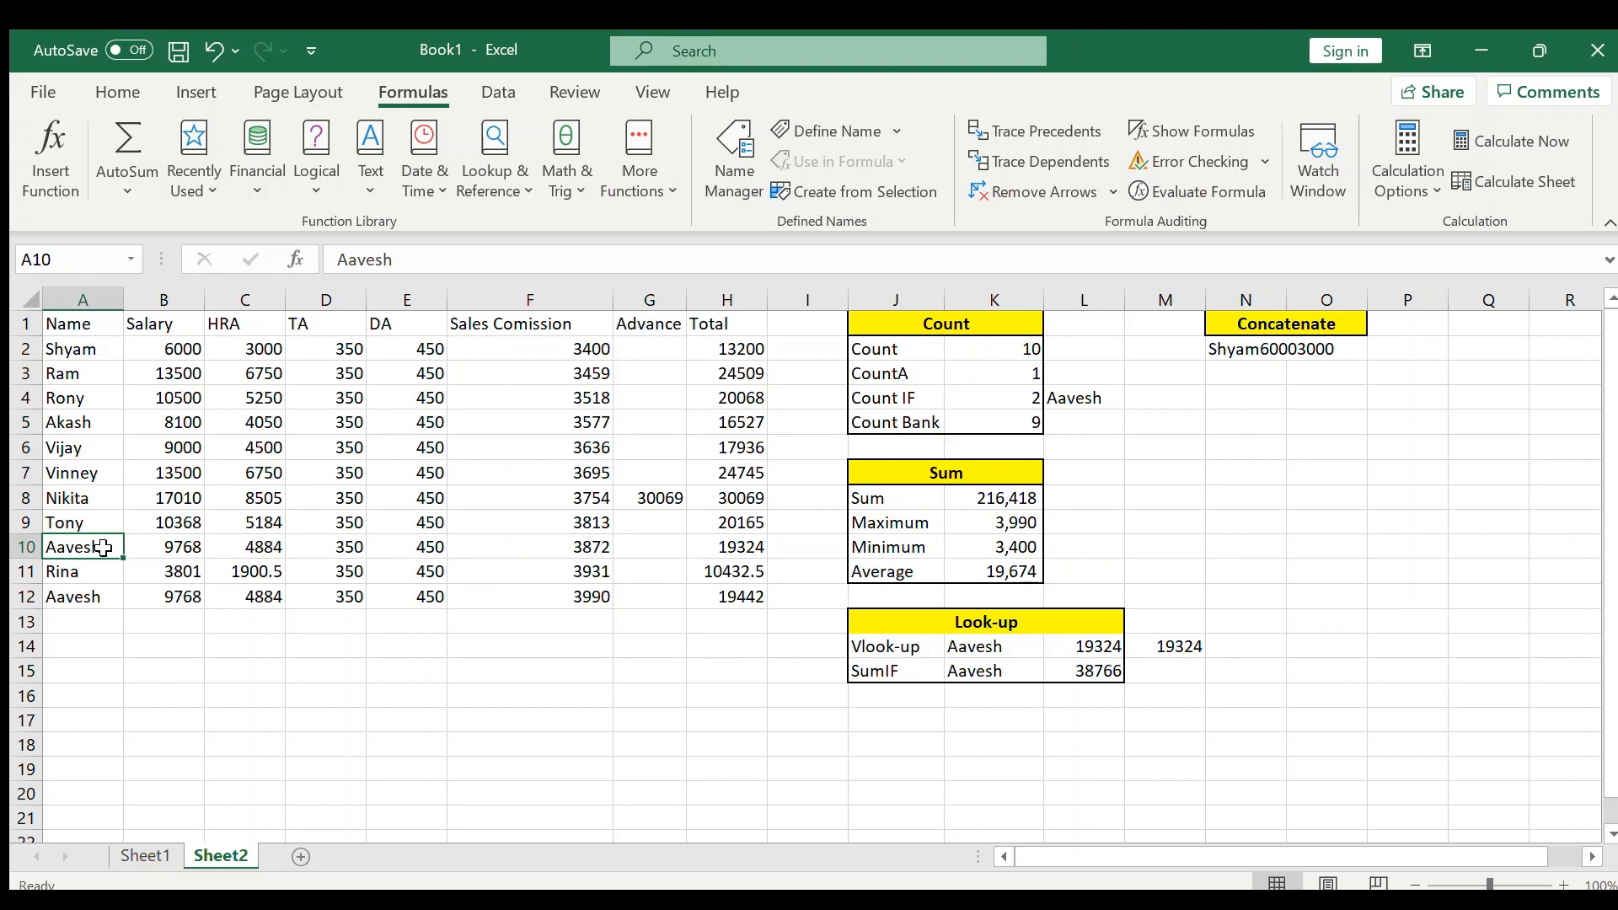
click(719, 549)
ctrl+click(740, 595)
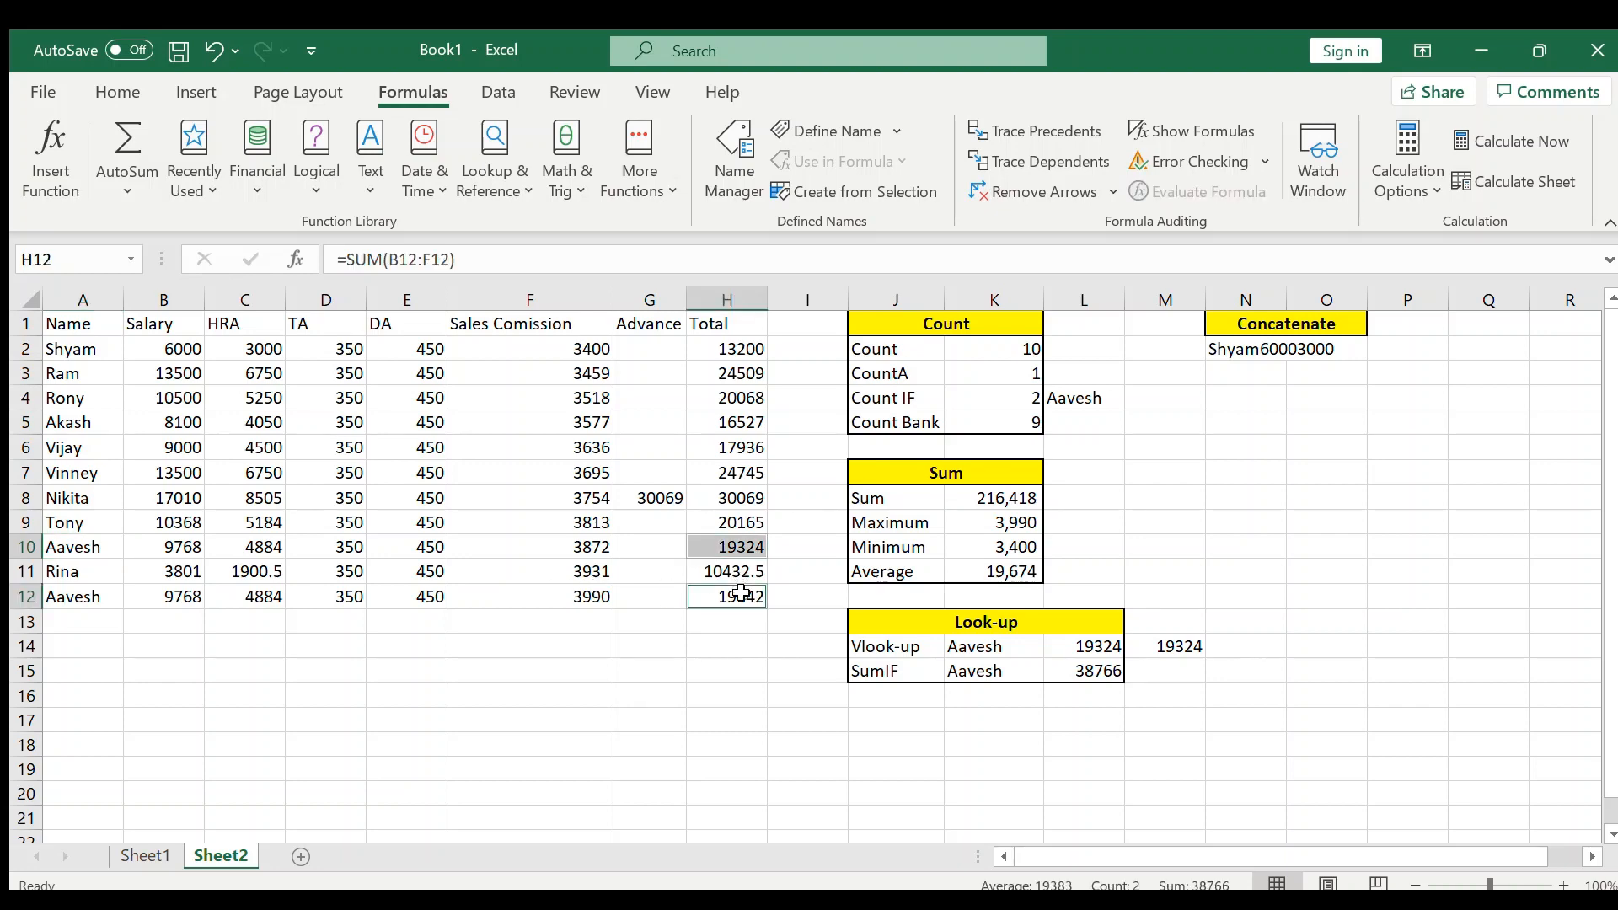
Step: Enter =SUMIF(A:A,K15,H:H) in M15, next to the existing SumIF result, and reselect the cell
click(1153, 671)
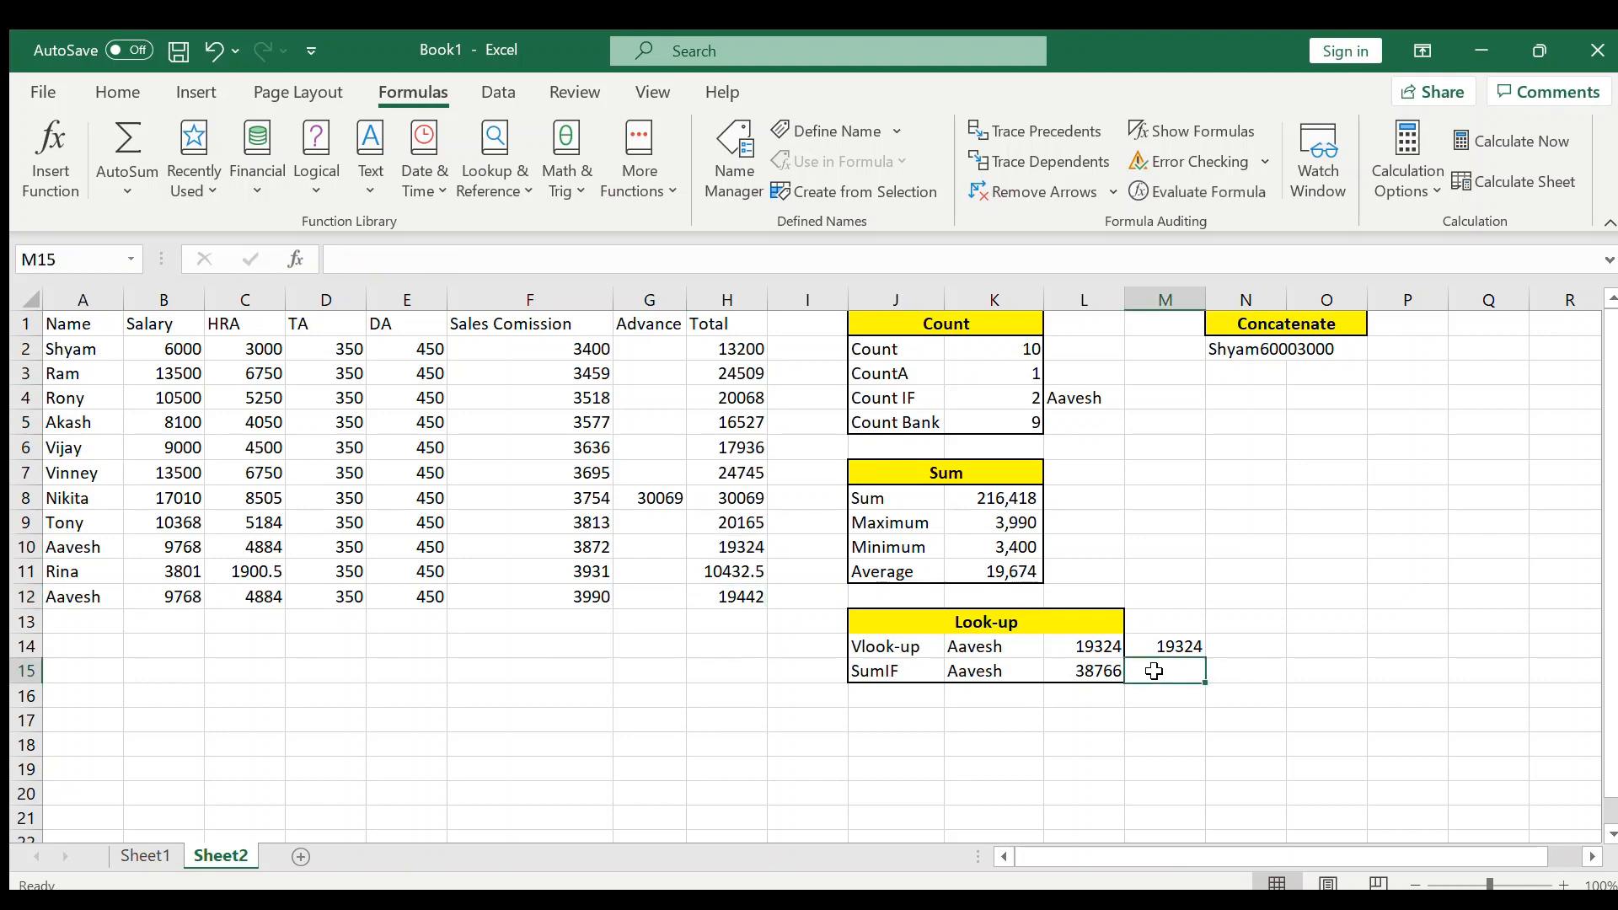
text(=)
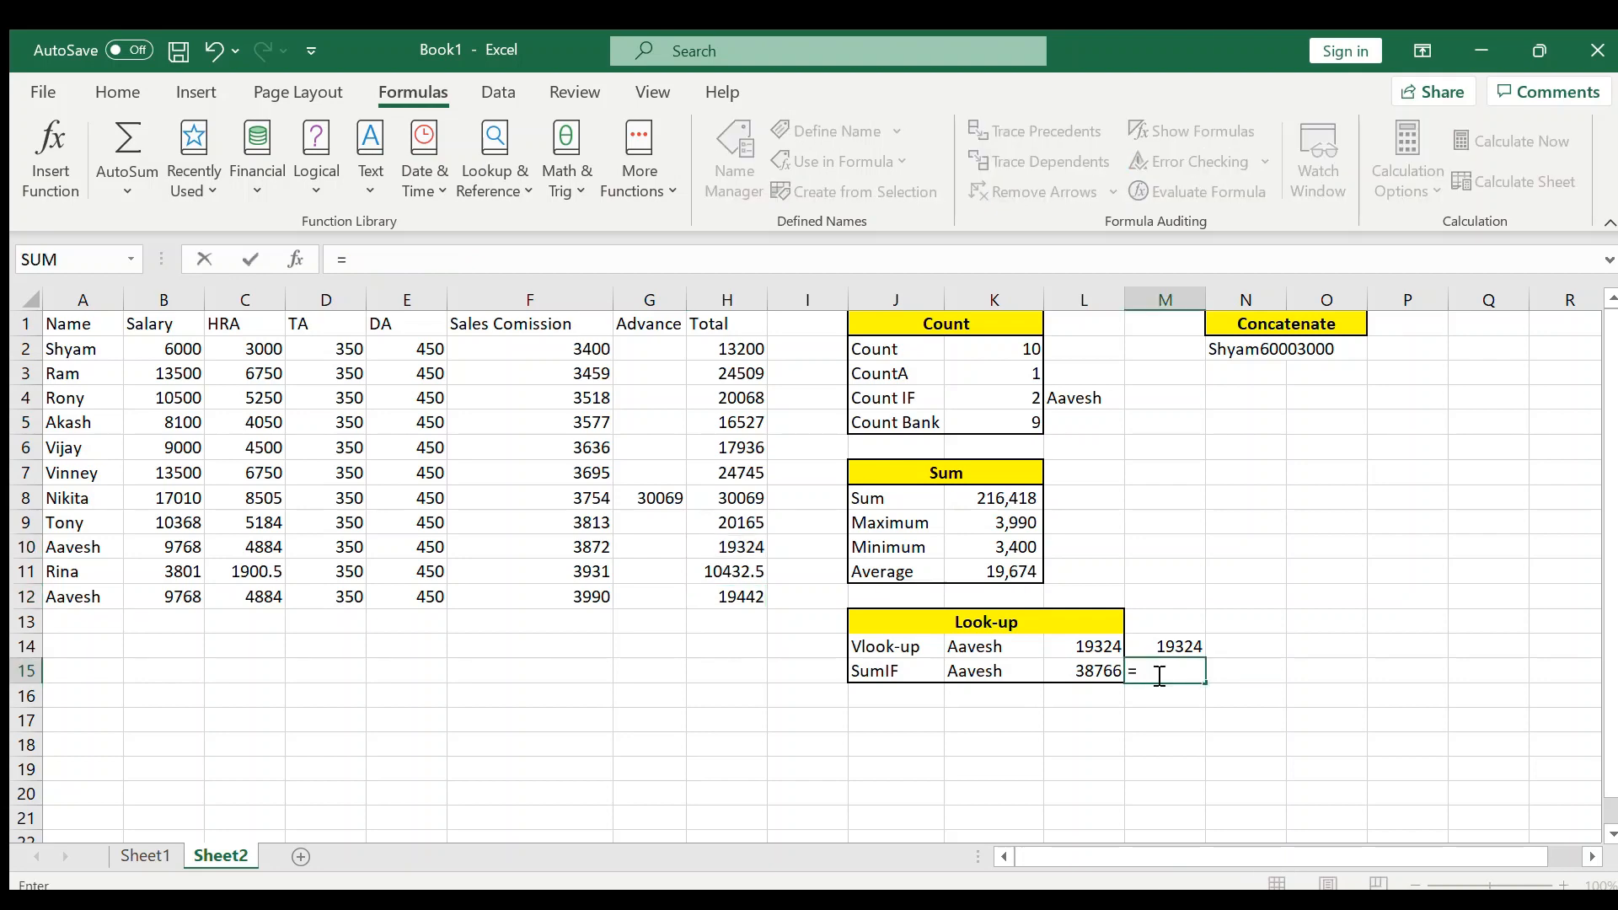
text(sumif()
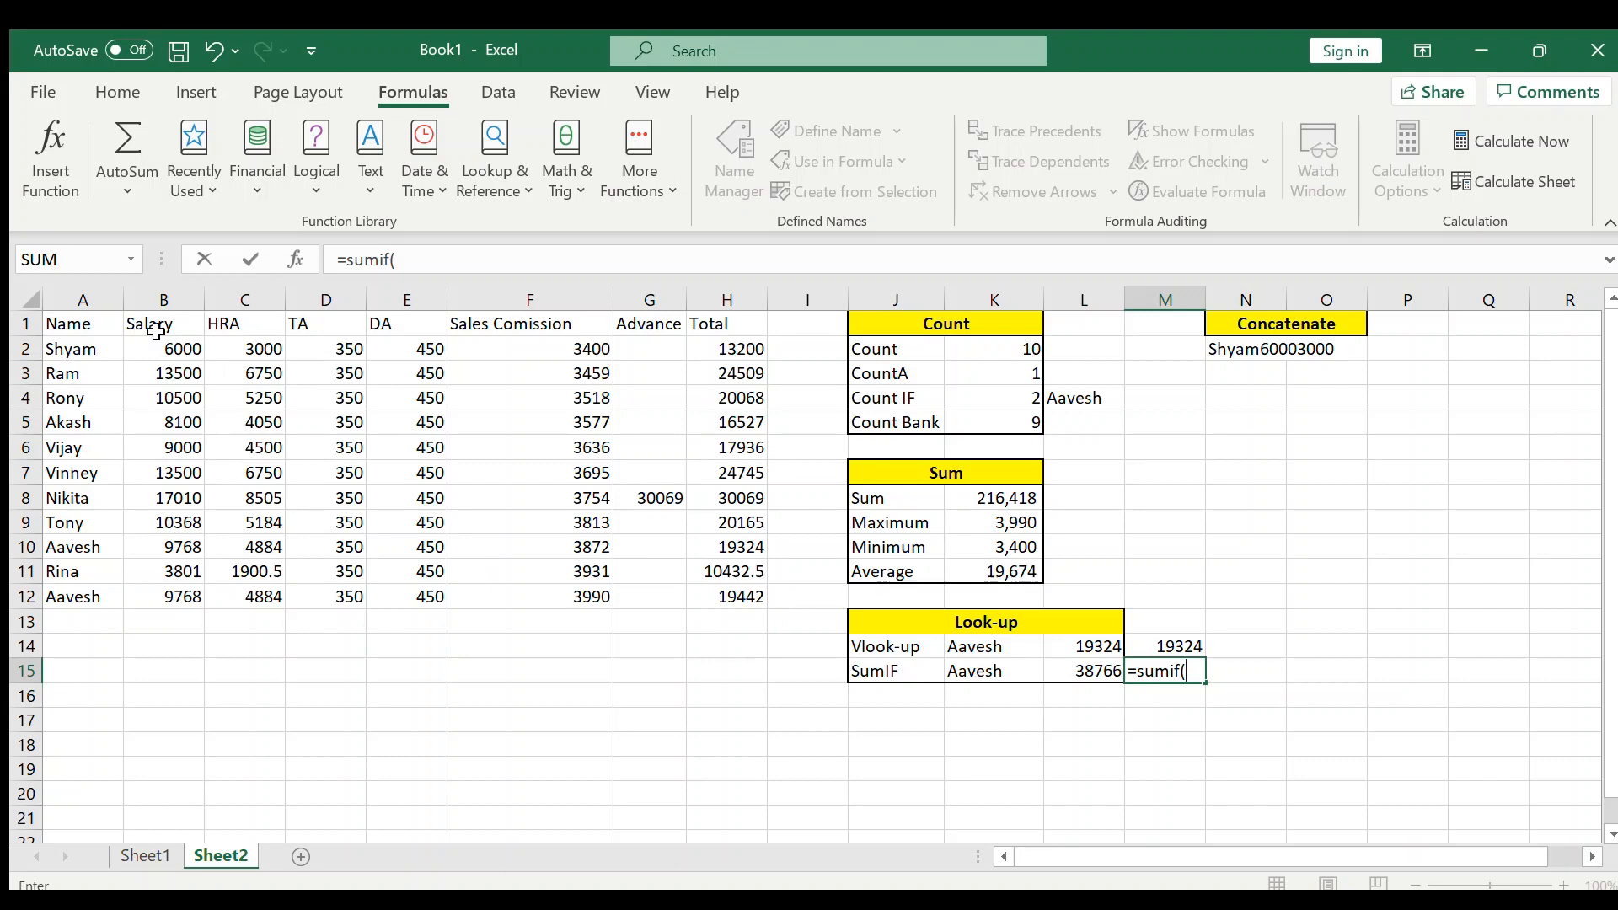
click(84, 304)
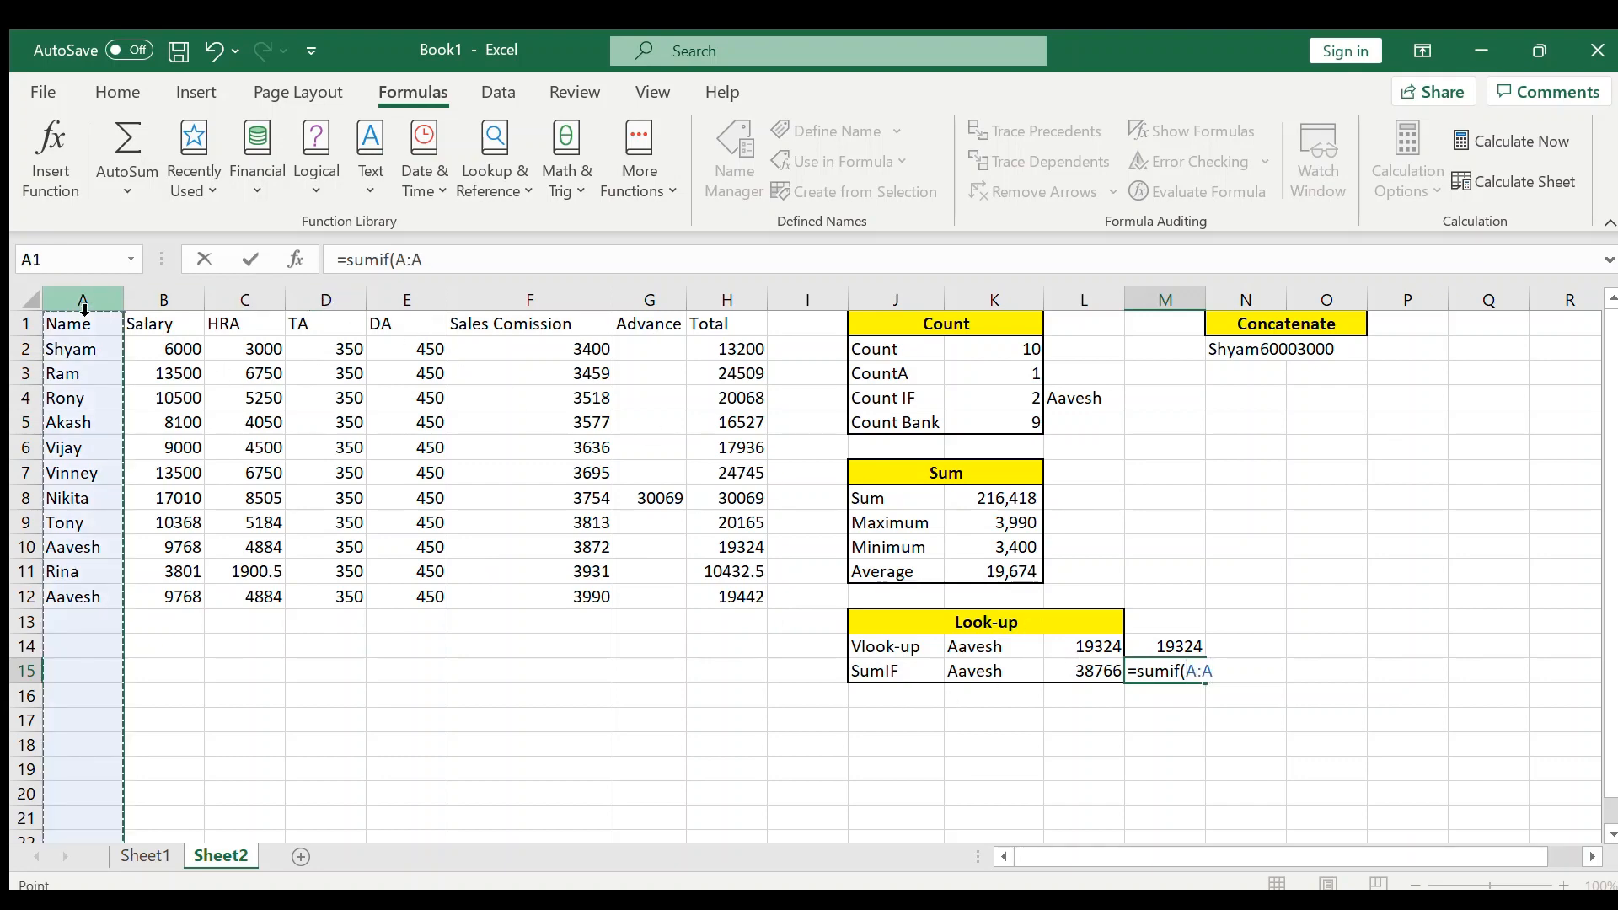
text(,)
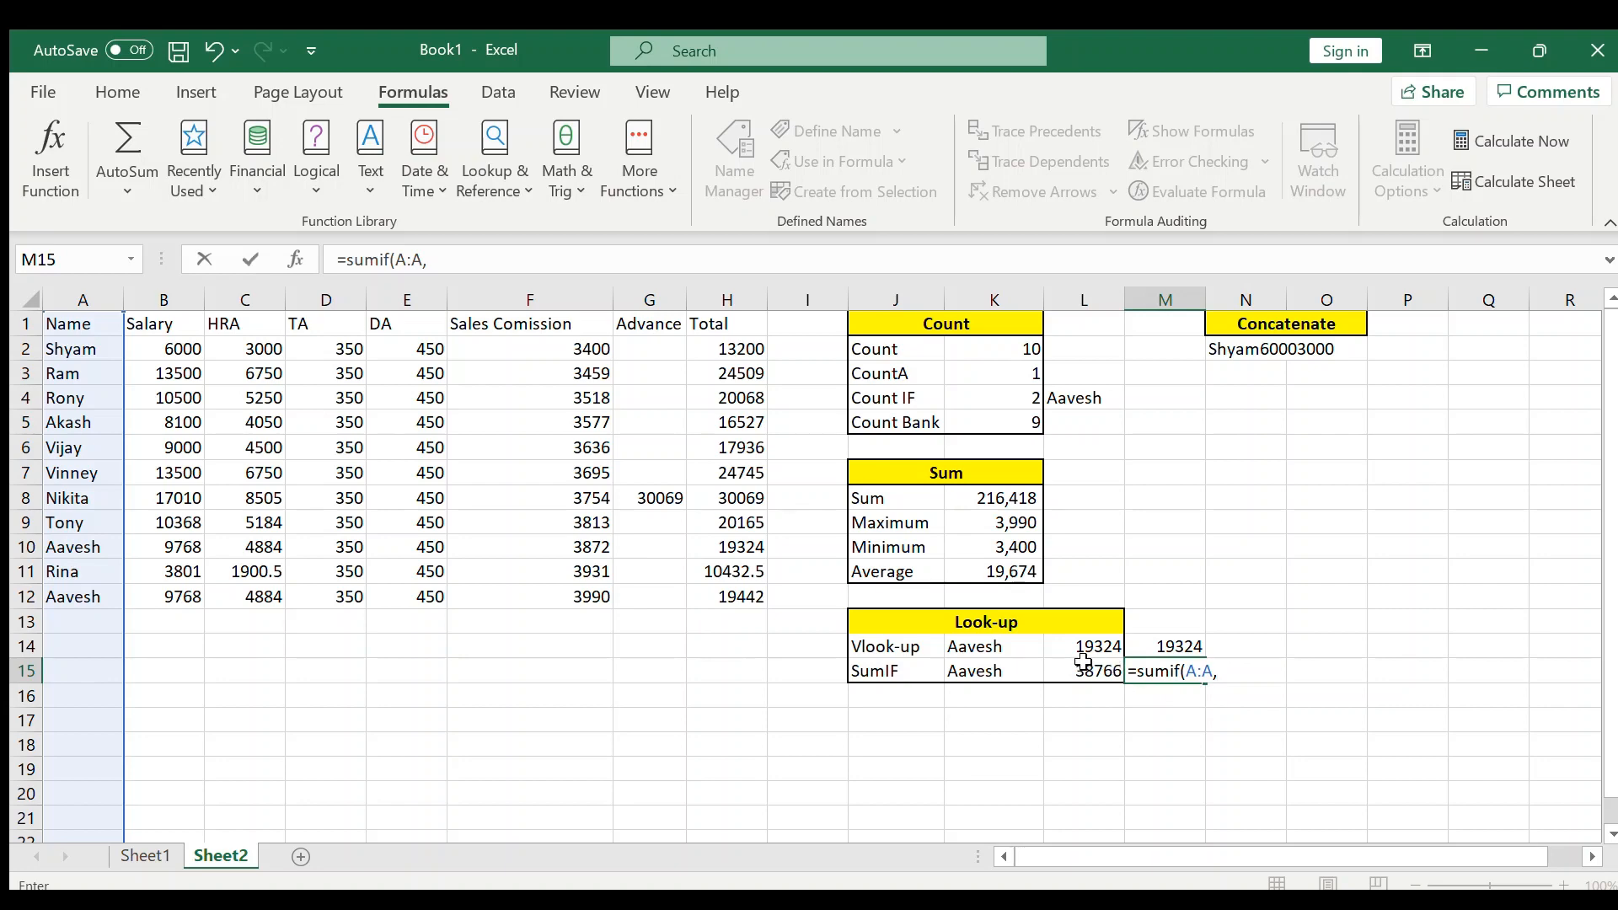
click(1007, 672)
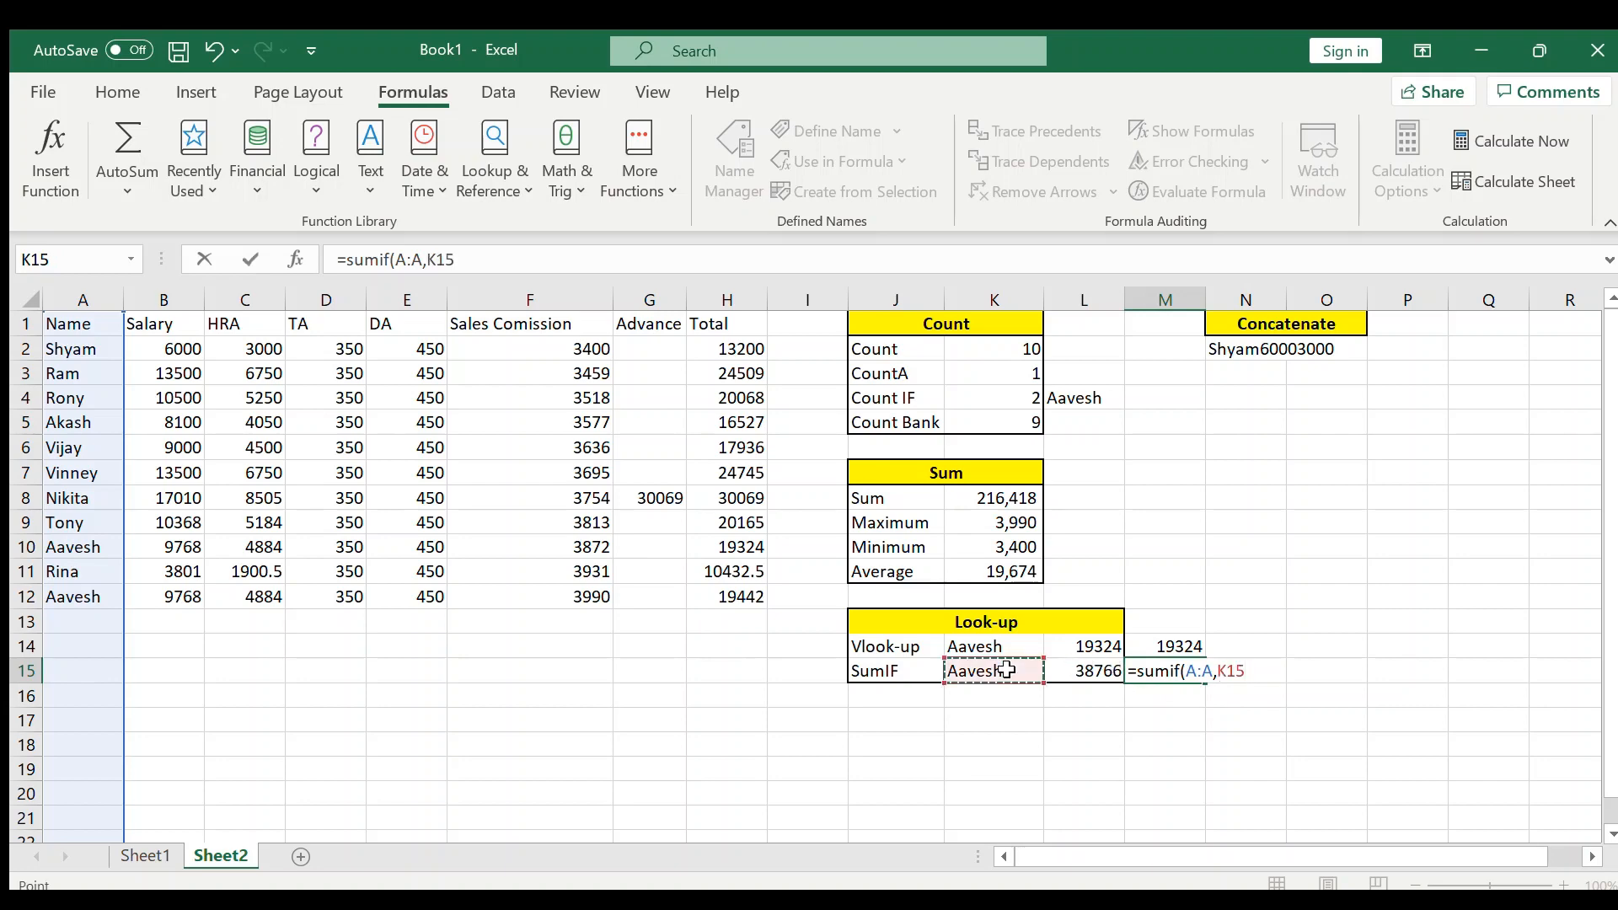
text(,)
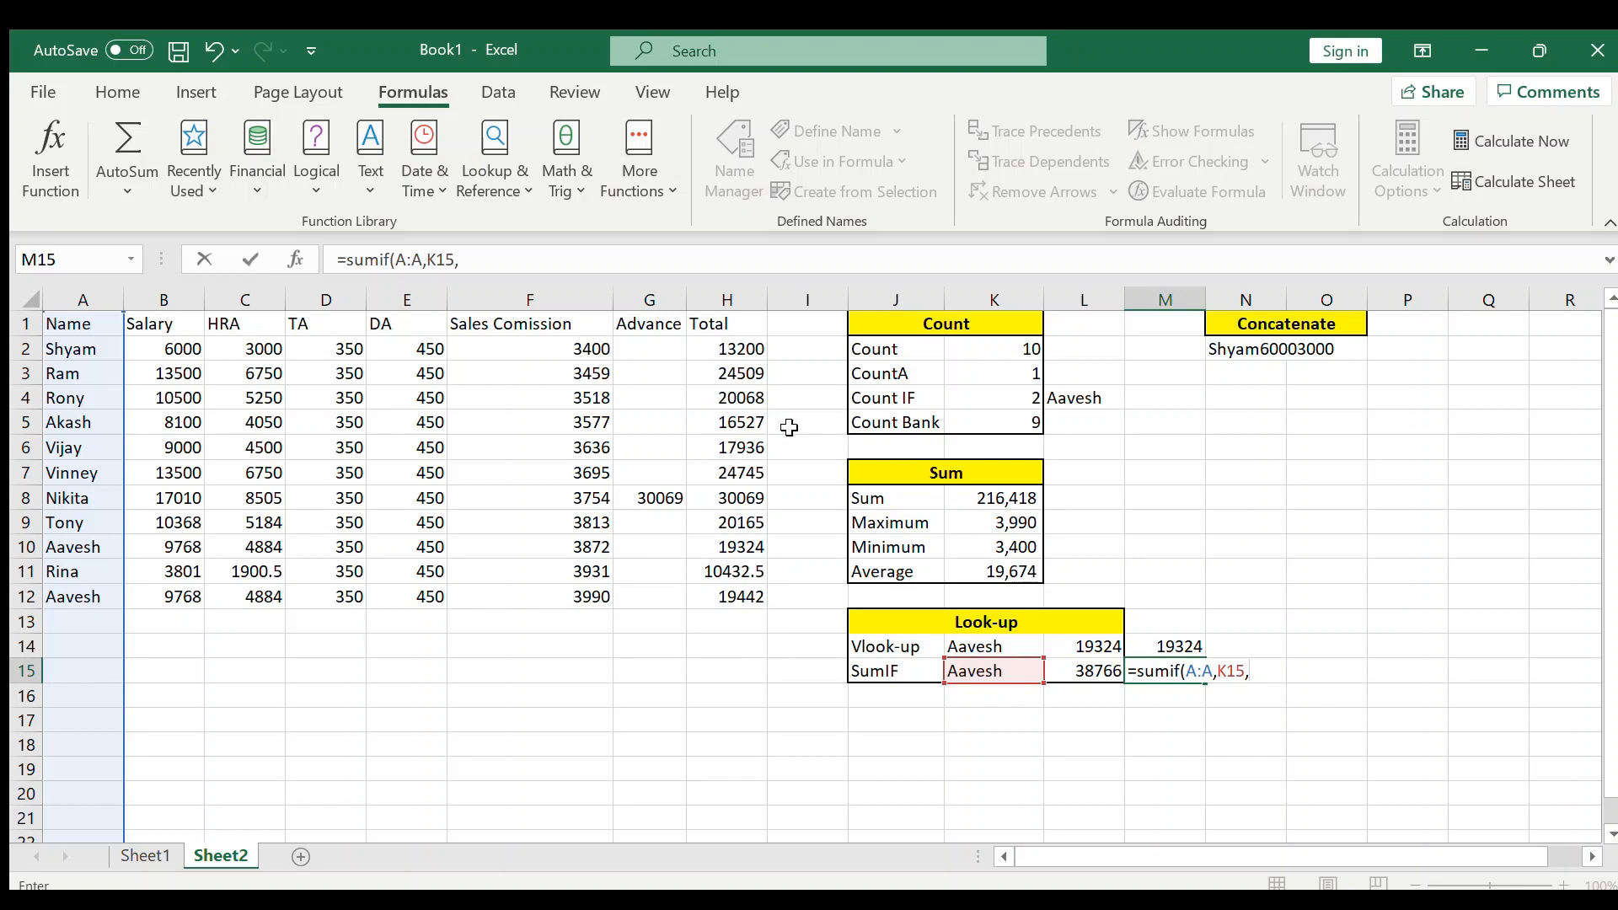
click(737, 303)
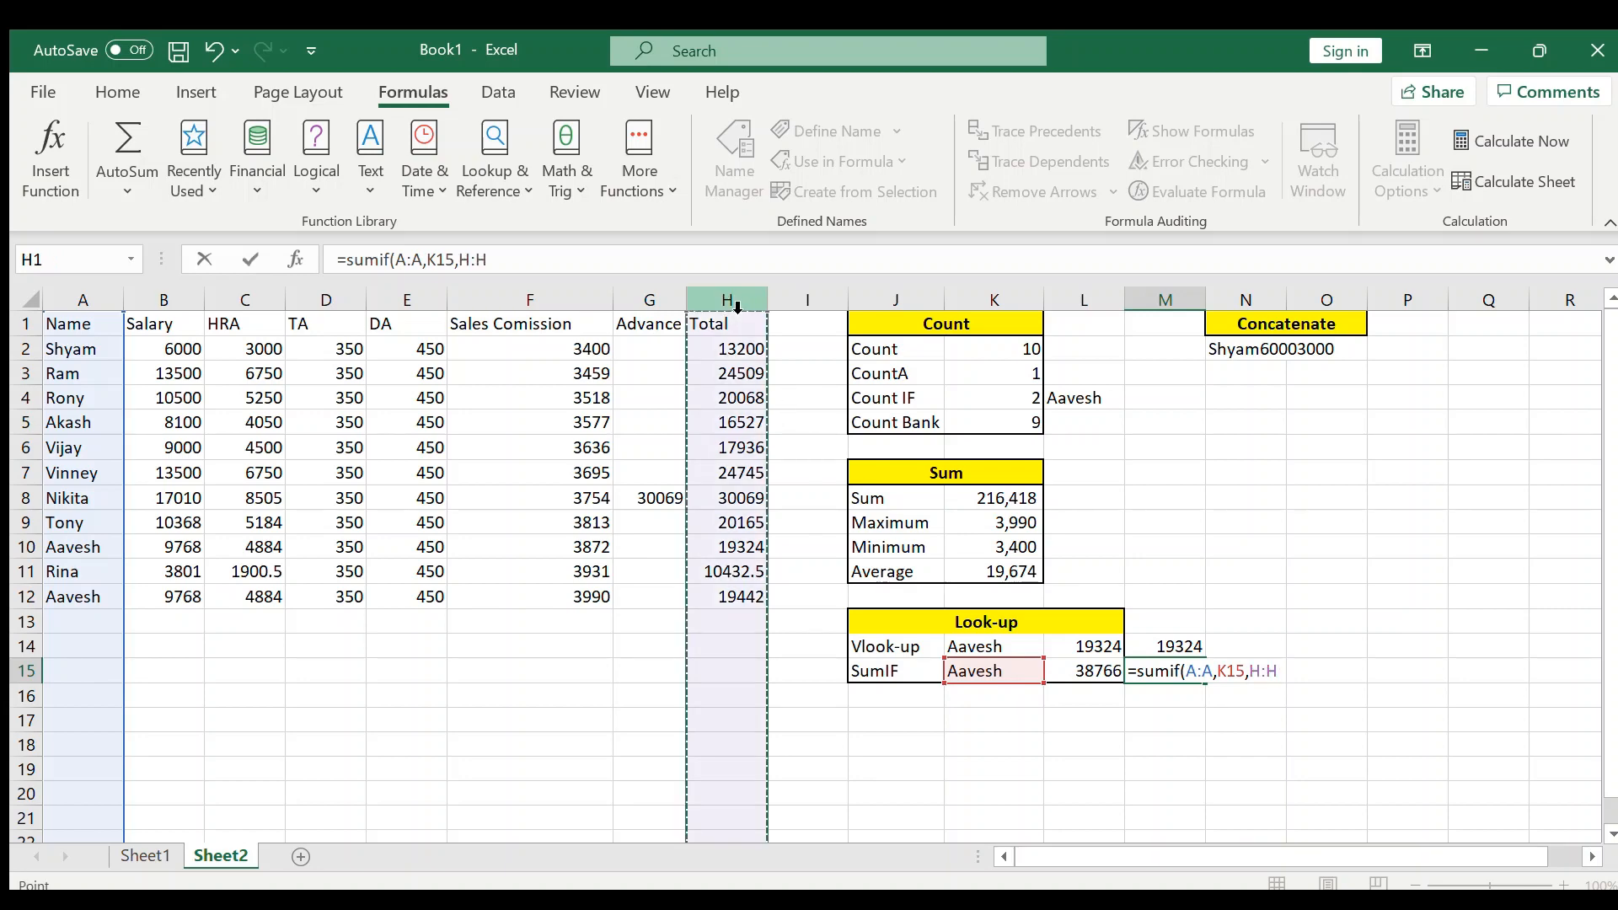
text())
key(Return)
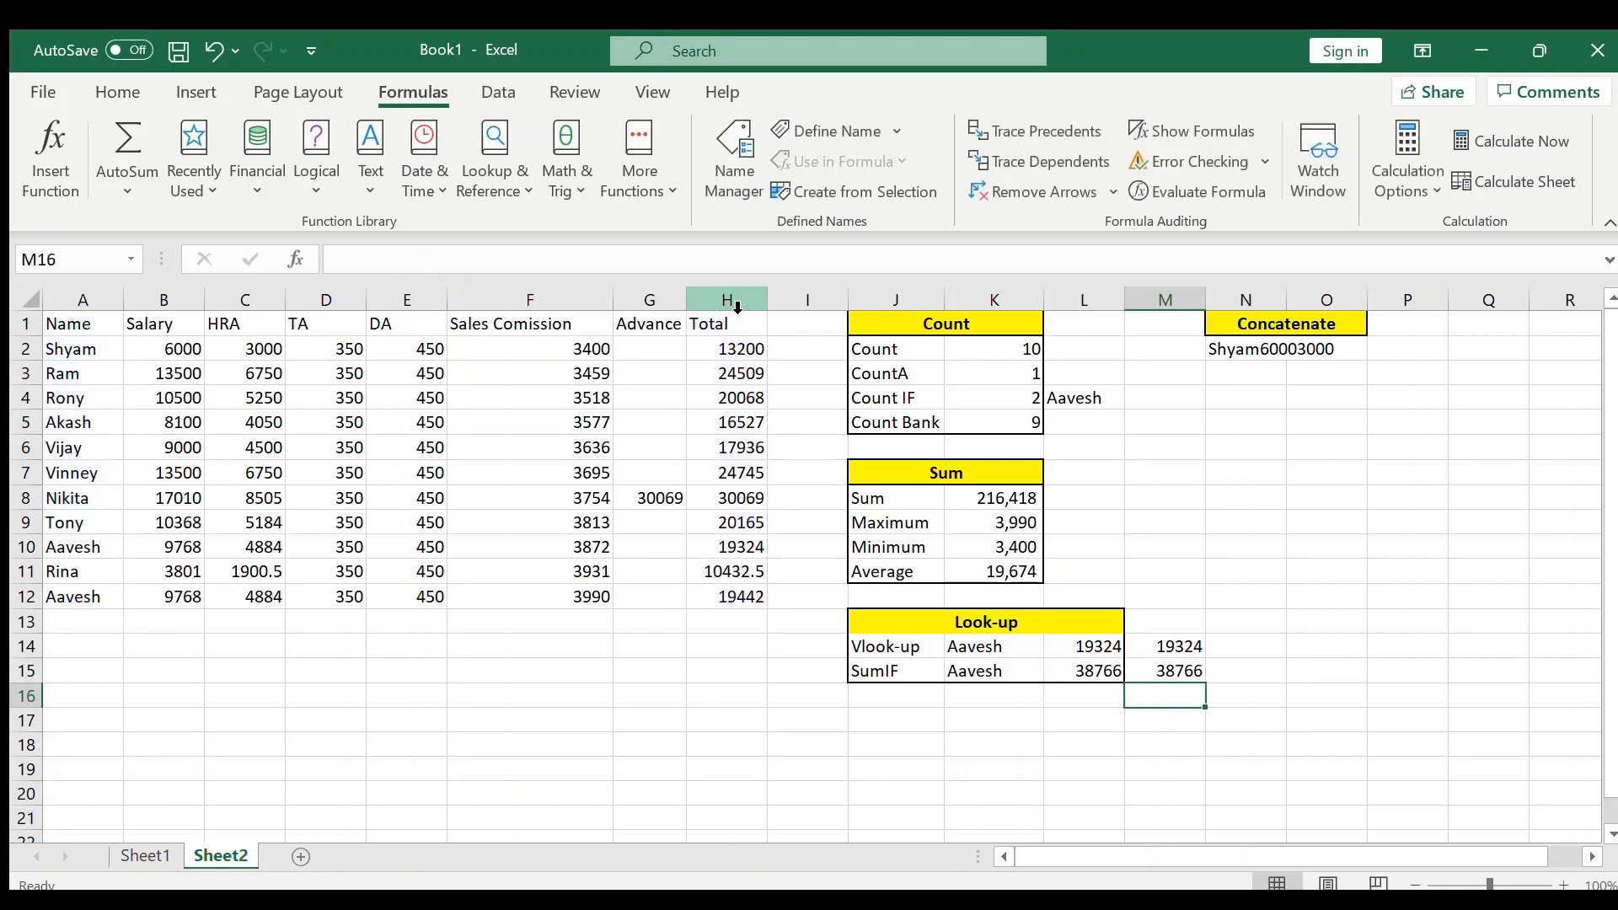
key(Up)
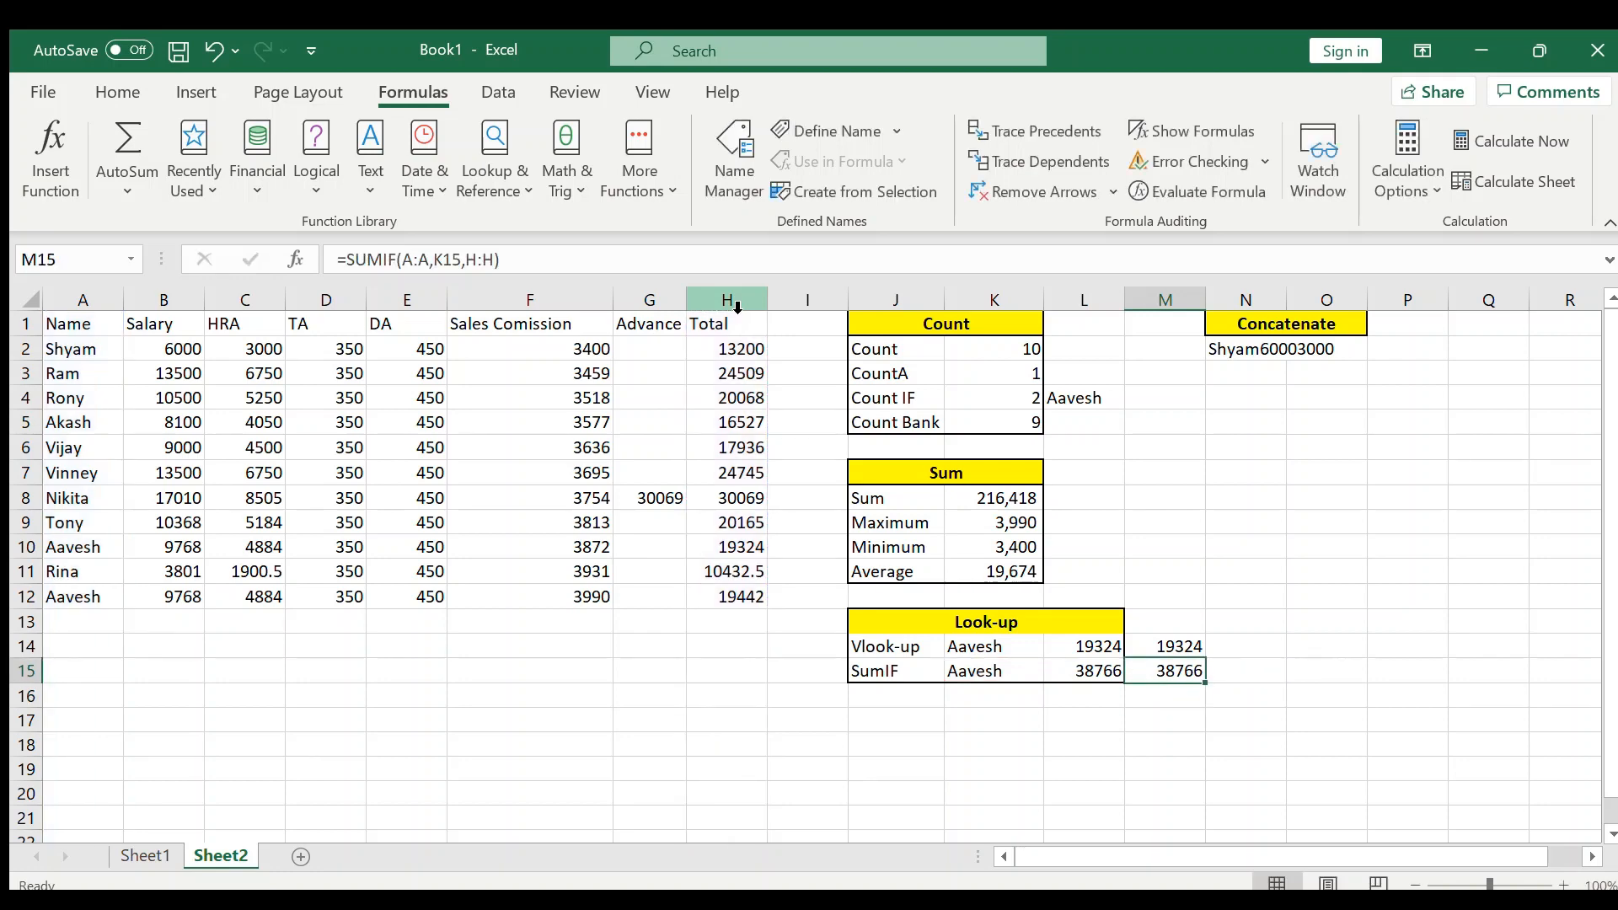
Step: Clear the trial formulas from M14:M15
key(Up)
key(shift+Down)
key(Delete)
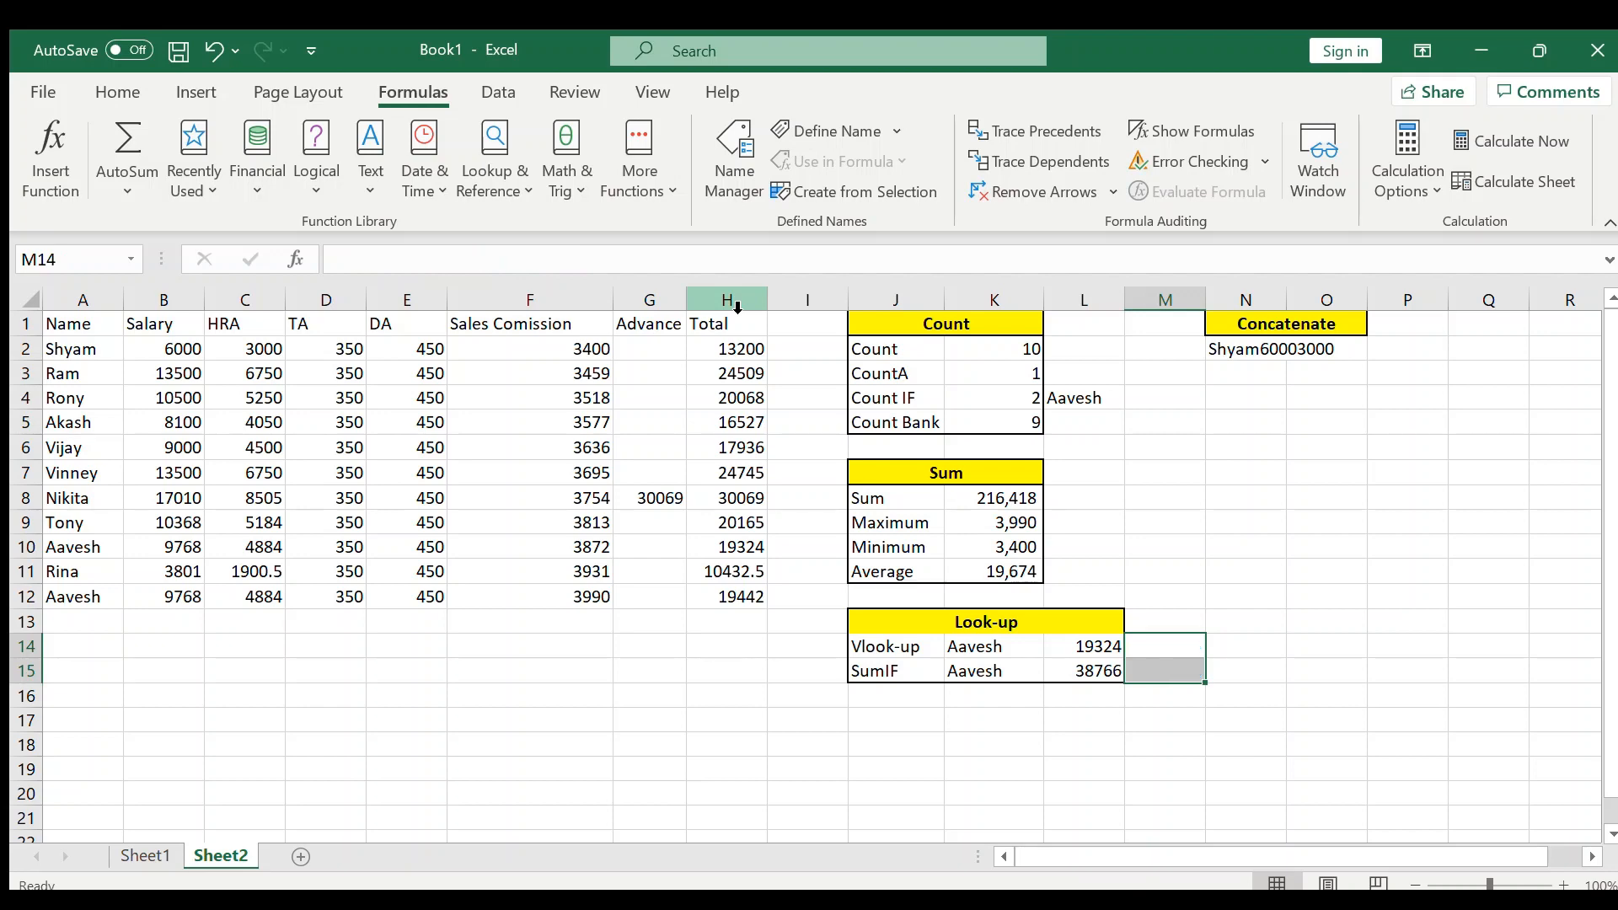
Step: Examine the CONCAT formula under the Concatenate heading in N2, and select the row 3 record starting from Name
click(1258, 321)
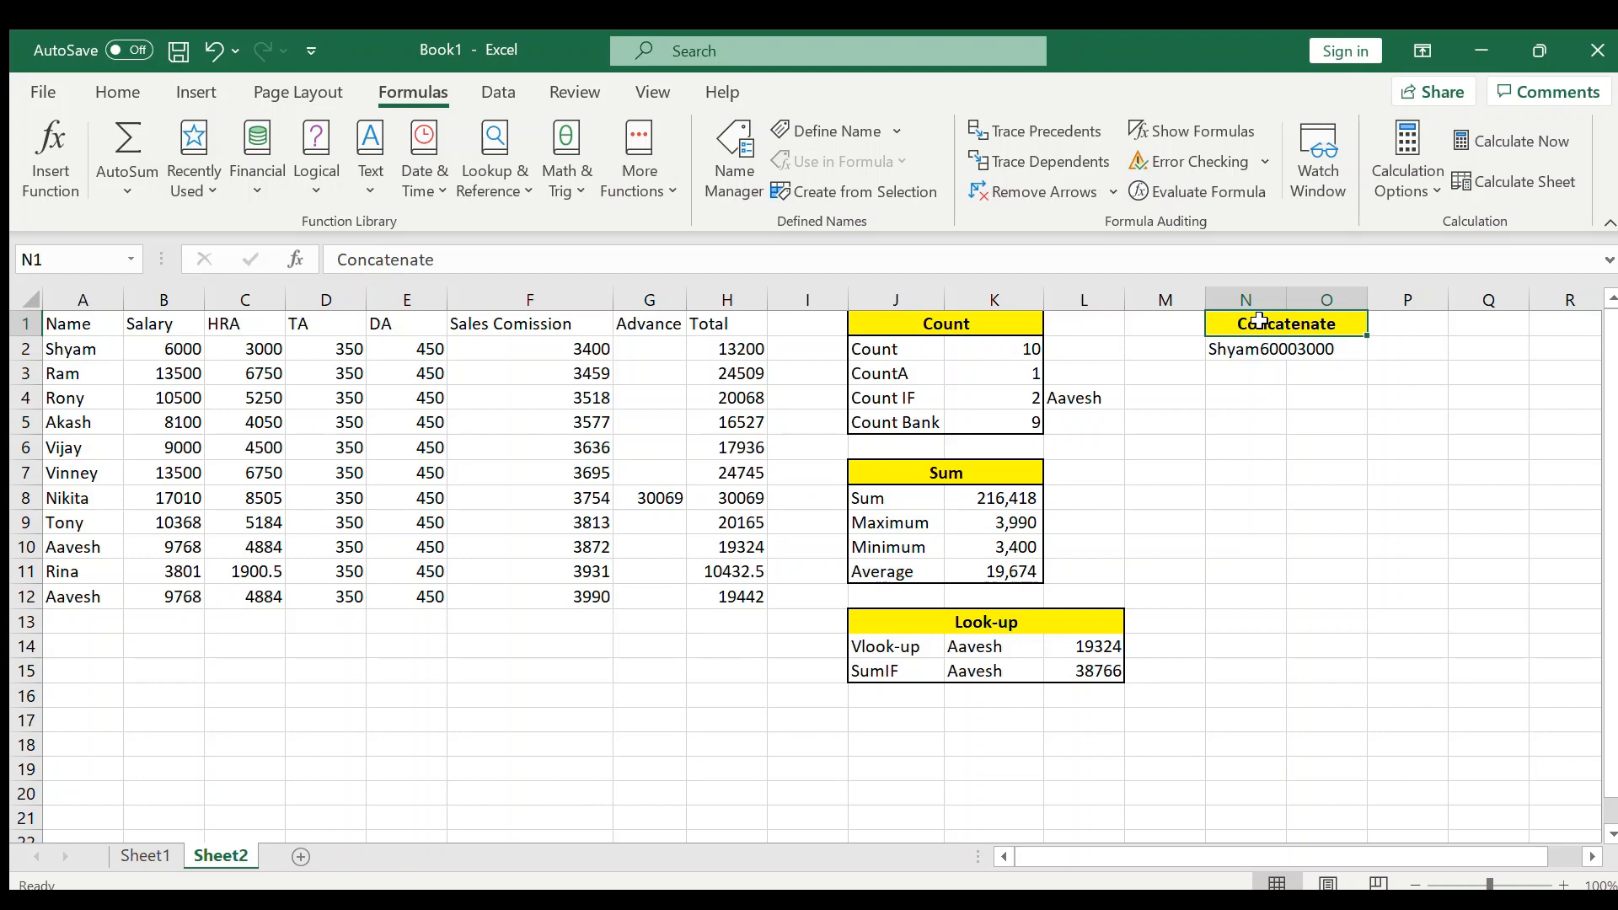
key(Down)
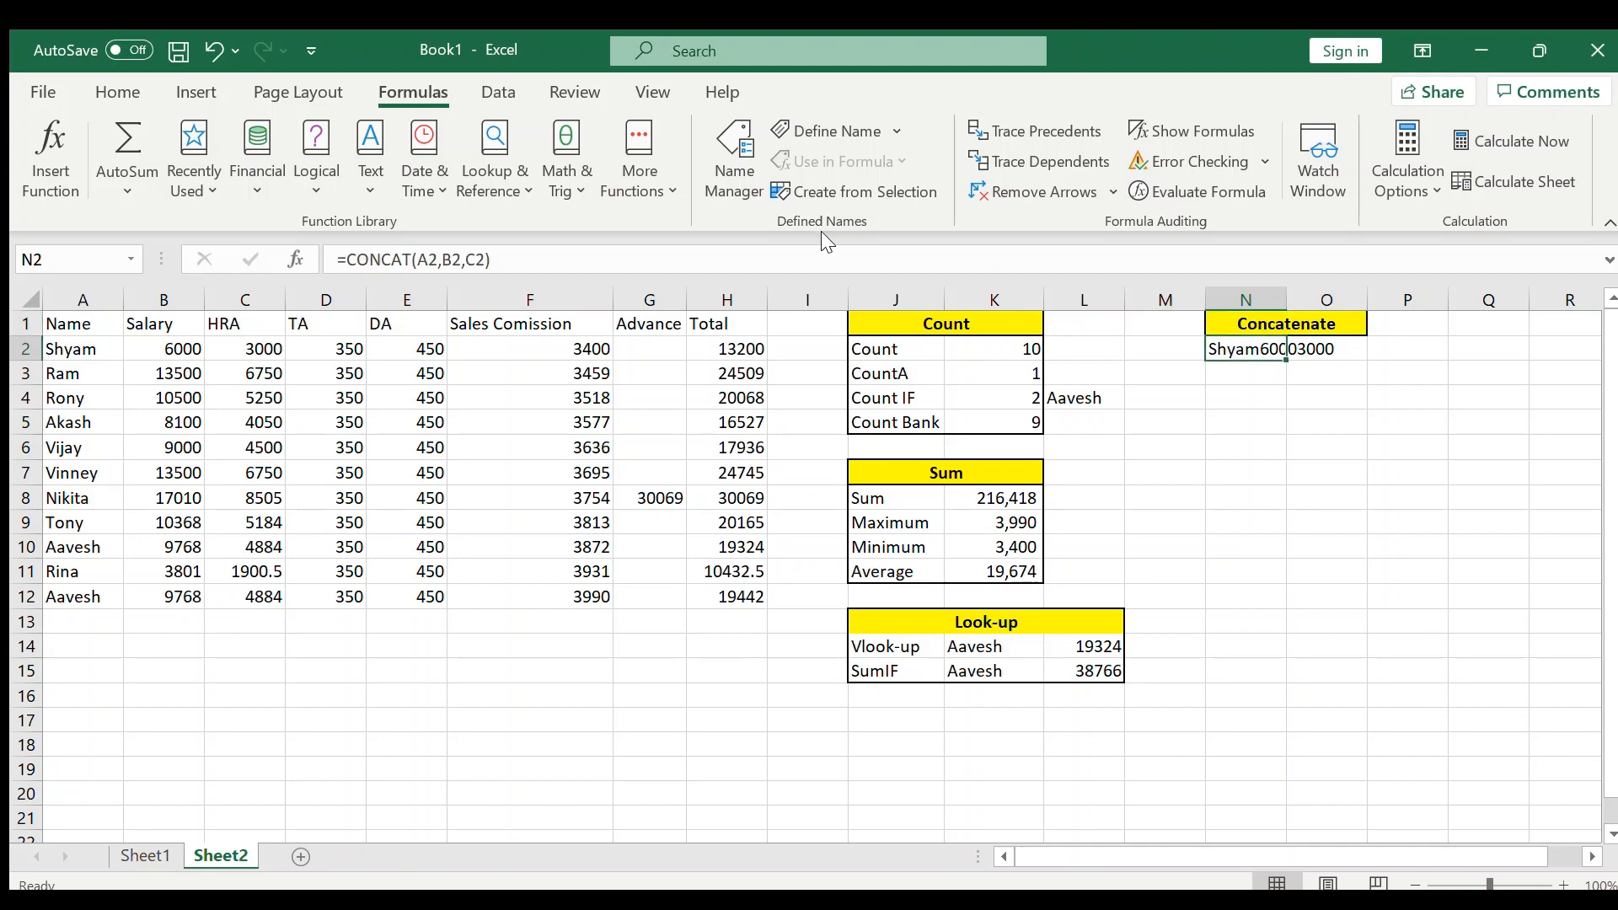
click(80, 373)
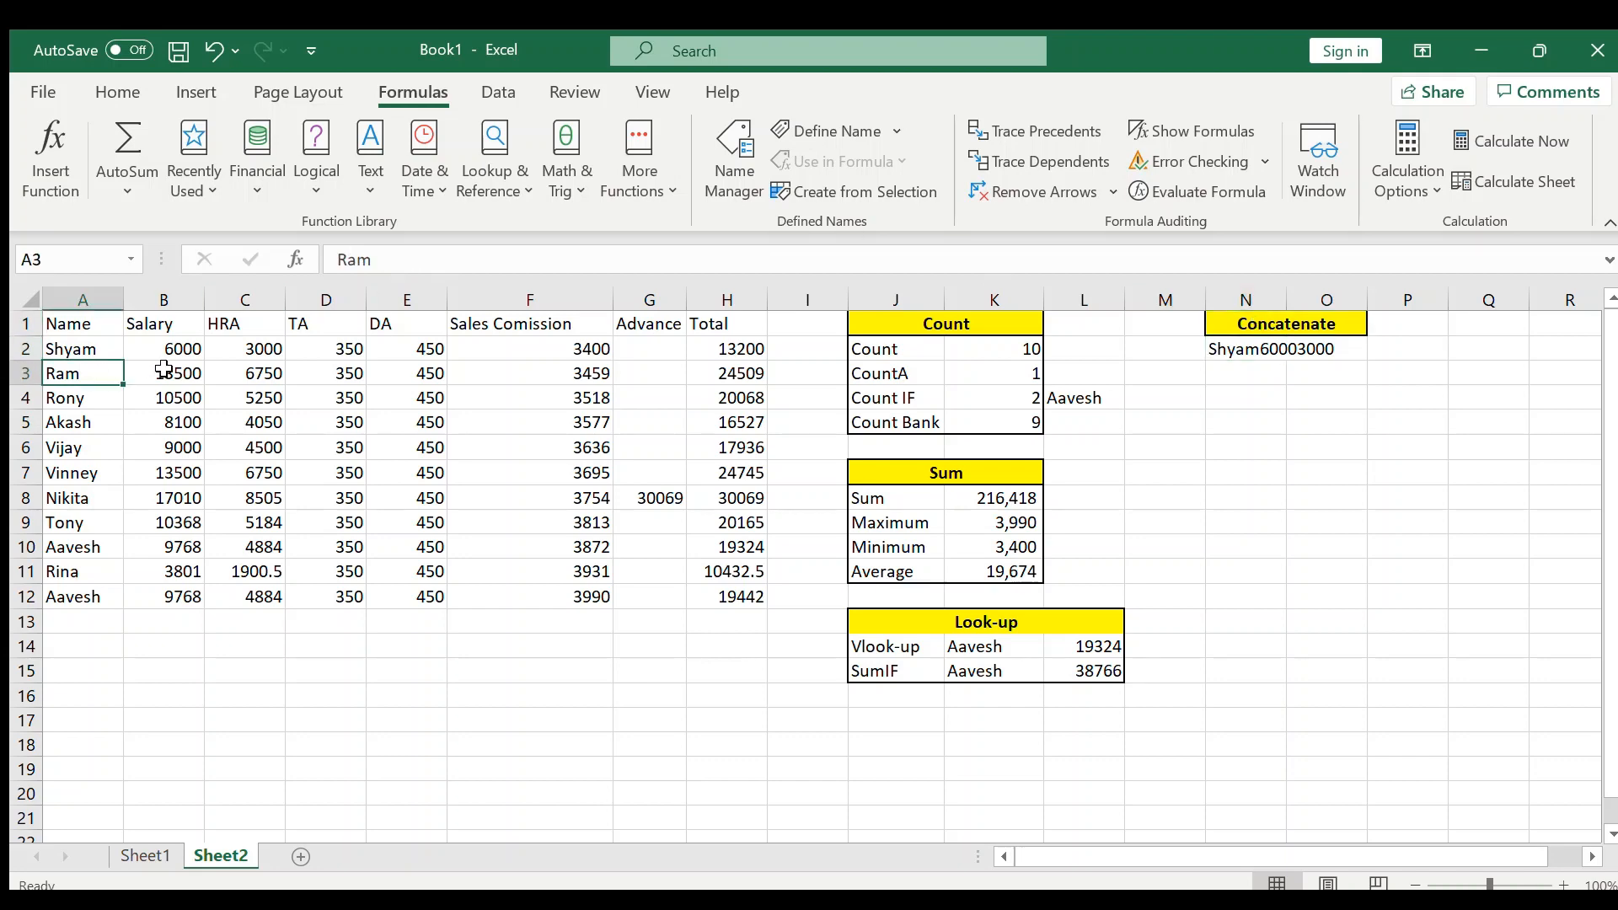
key(shift+Right)
key(shift+Right)
key(shift+Right)
key(shift+Right)
key(shift+Right)
key(shift+Right)
key(shift+Right)
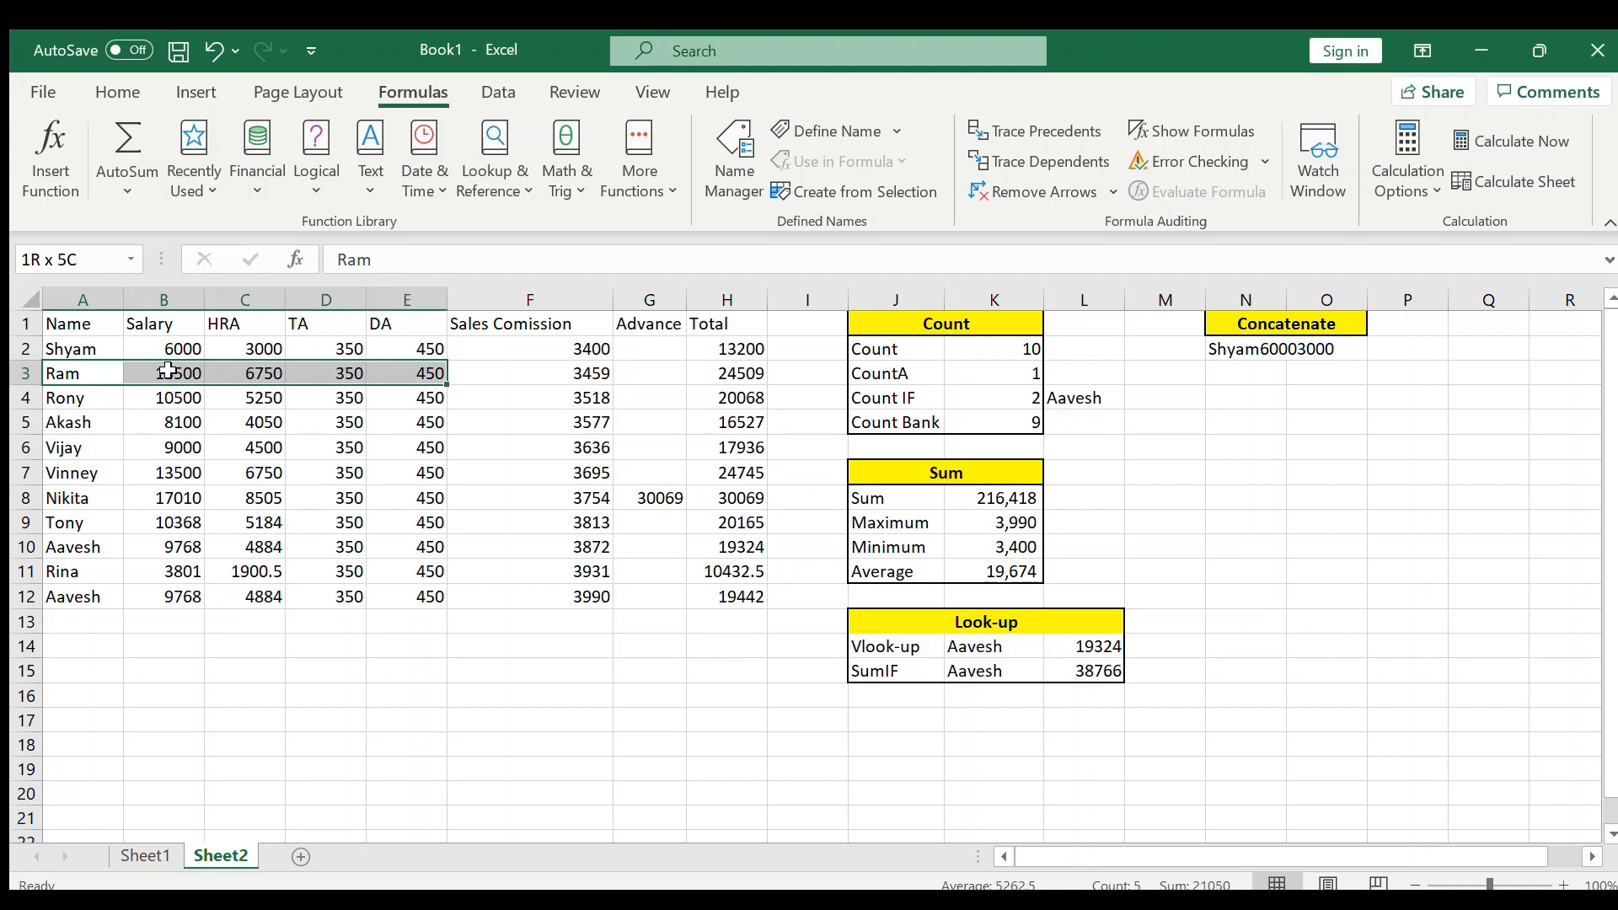
Step: Try the formula =CONCAT(A3,A4,A6,A8,) in N6 to join four names, and clear the cell again
click(1224, 455)
text(=co)
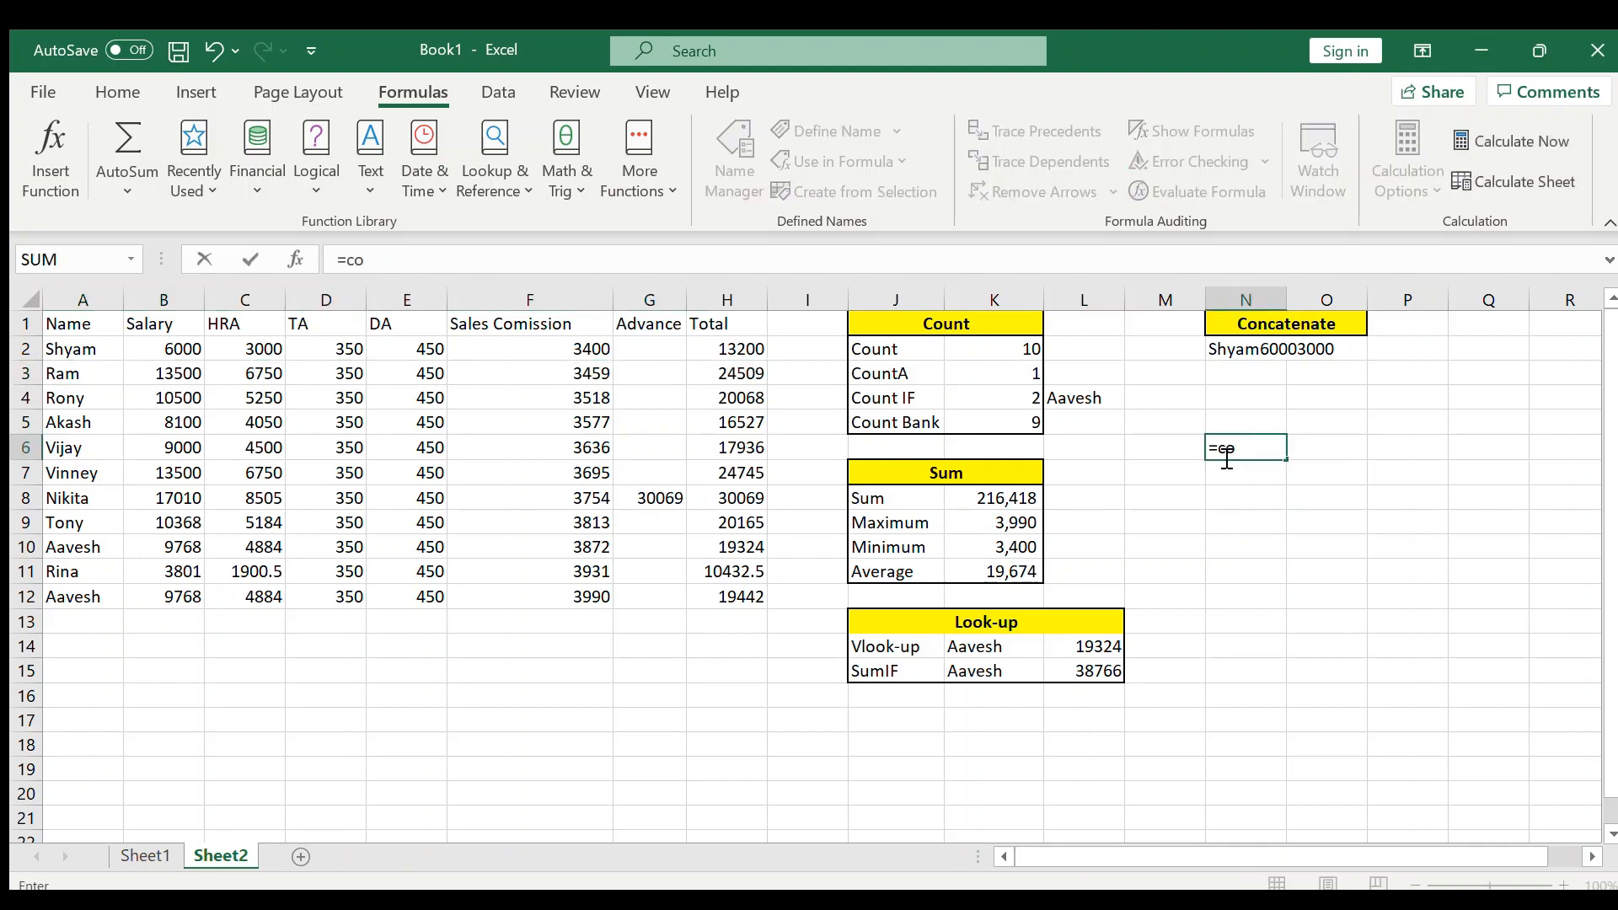
text(n)
key(Tab)
click(89, 373)
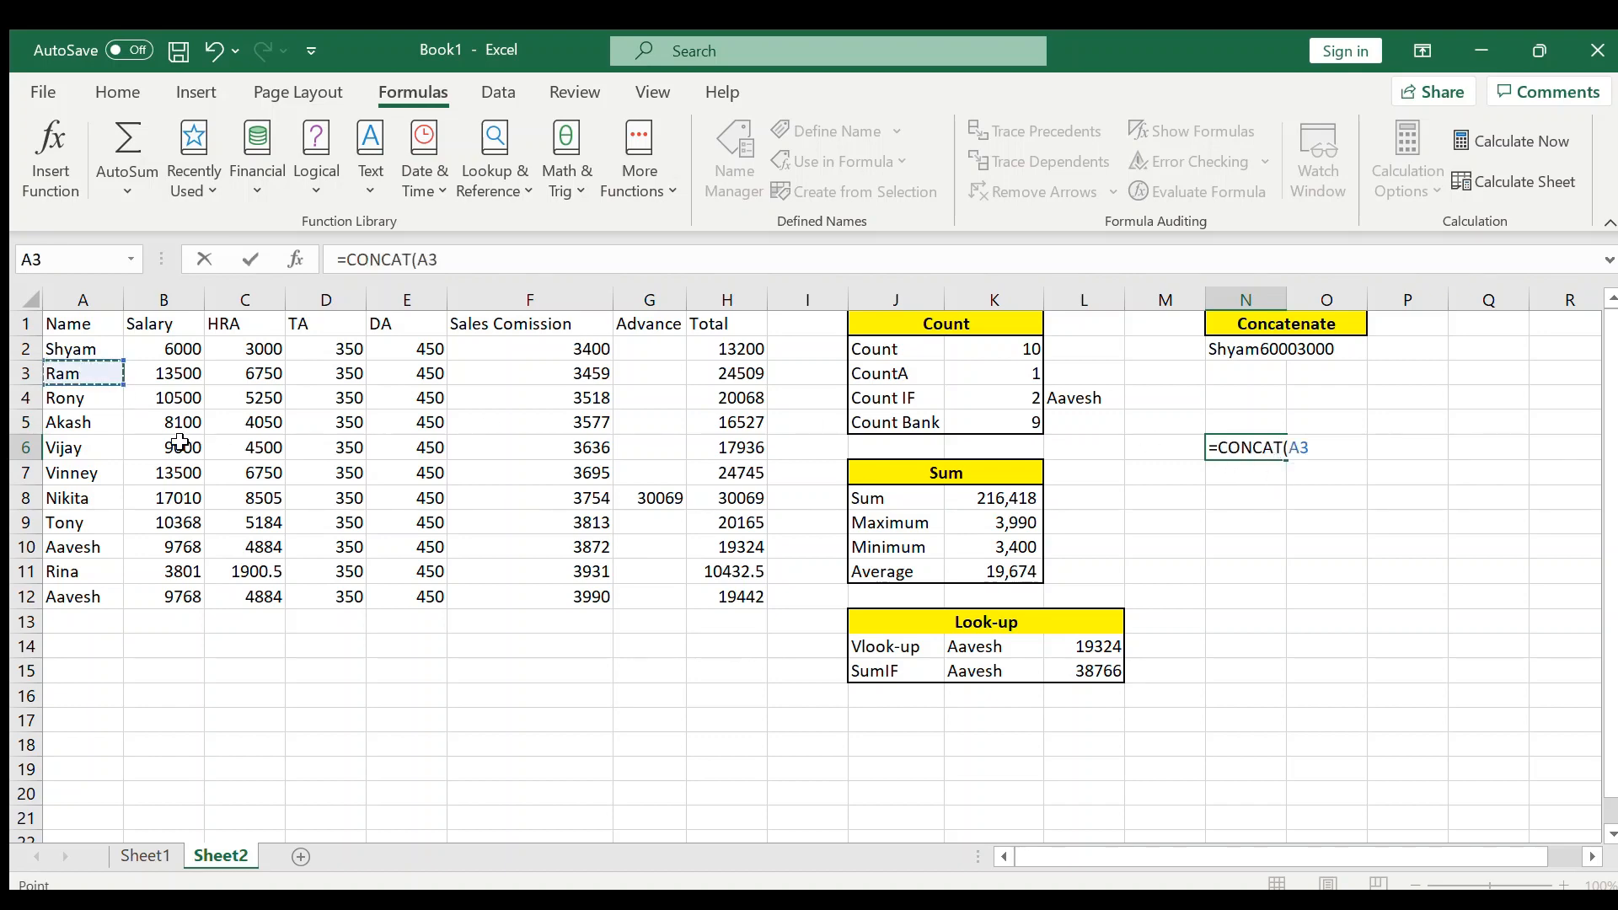
text(,)
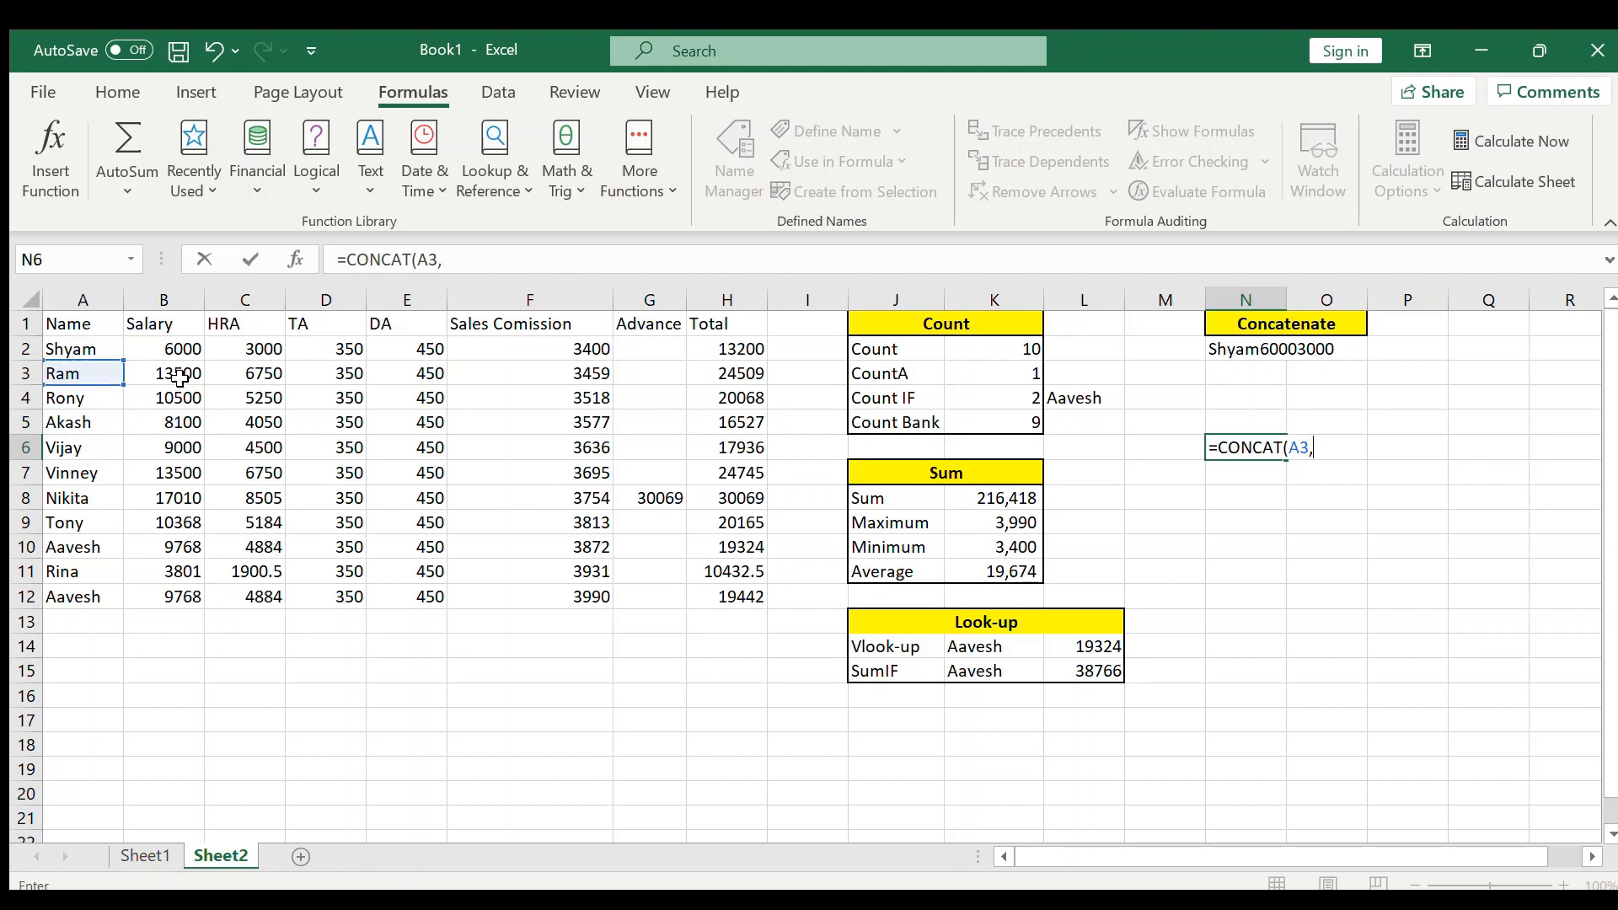
click(108, 396)
text(,)
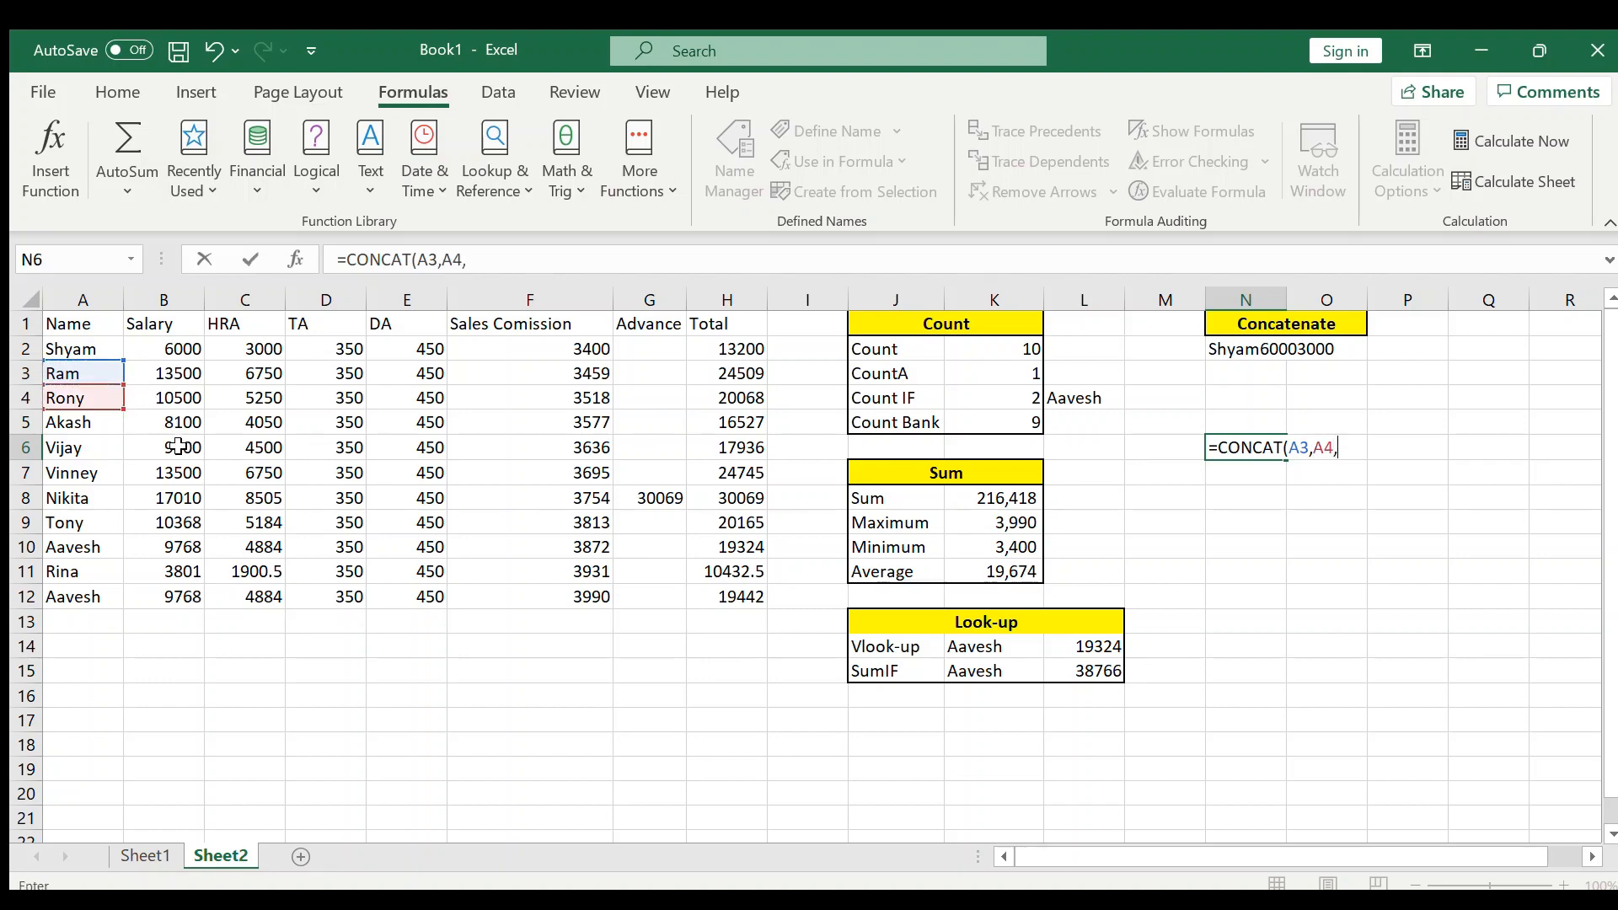
click(89, 445)
text(,)
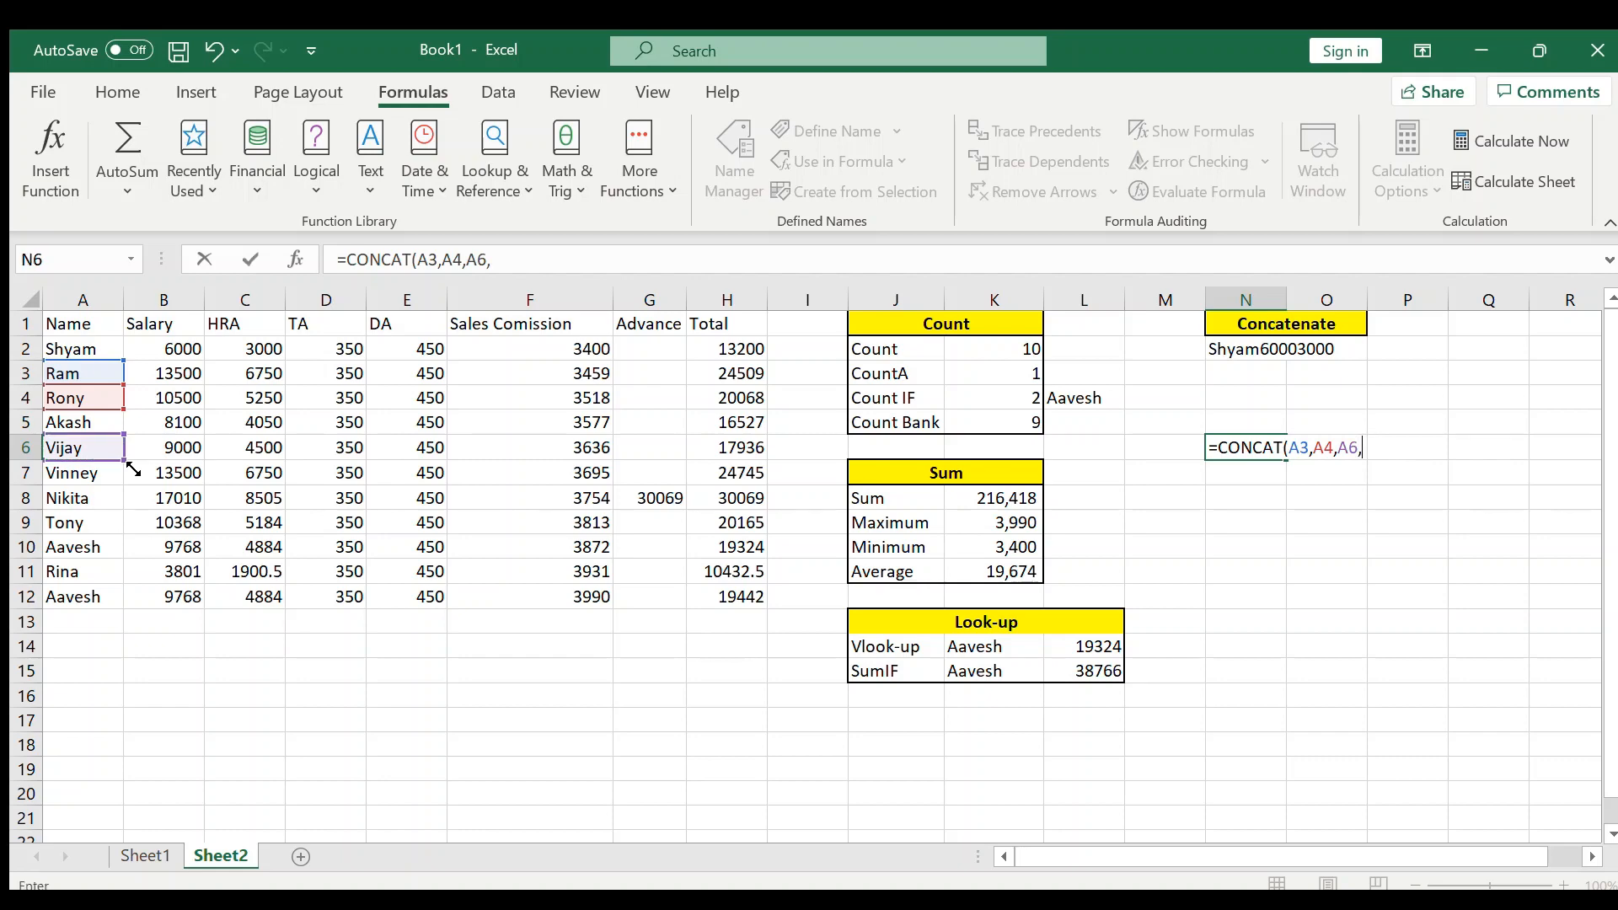
click(92, 501)
text(,)
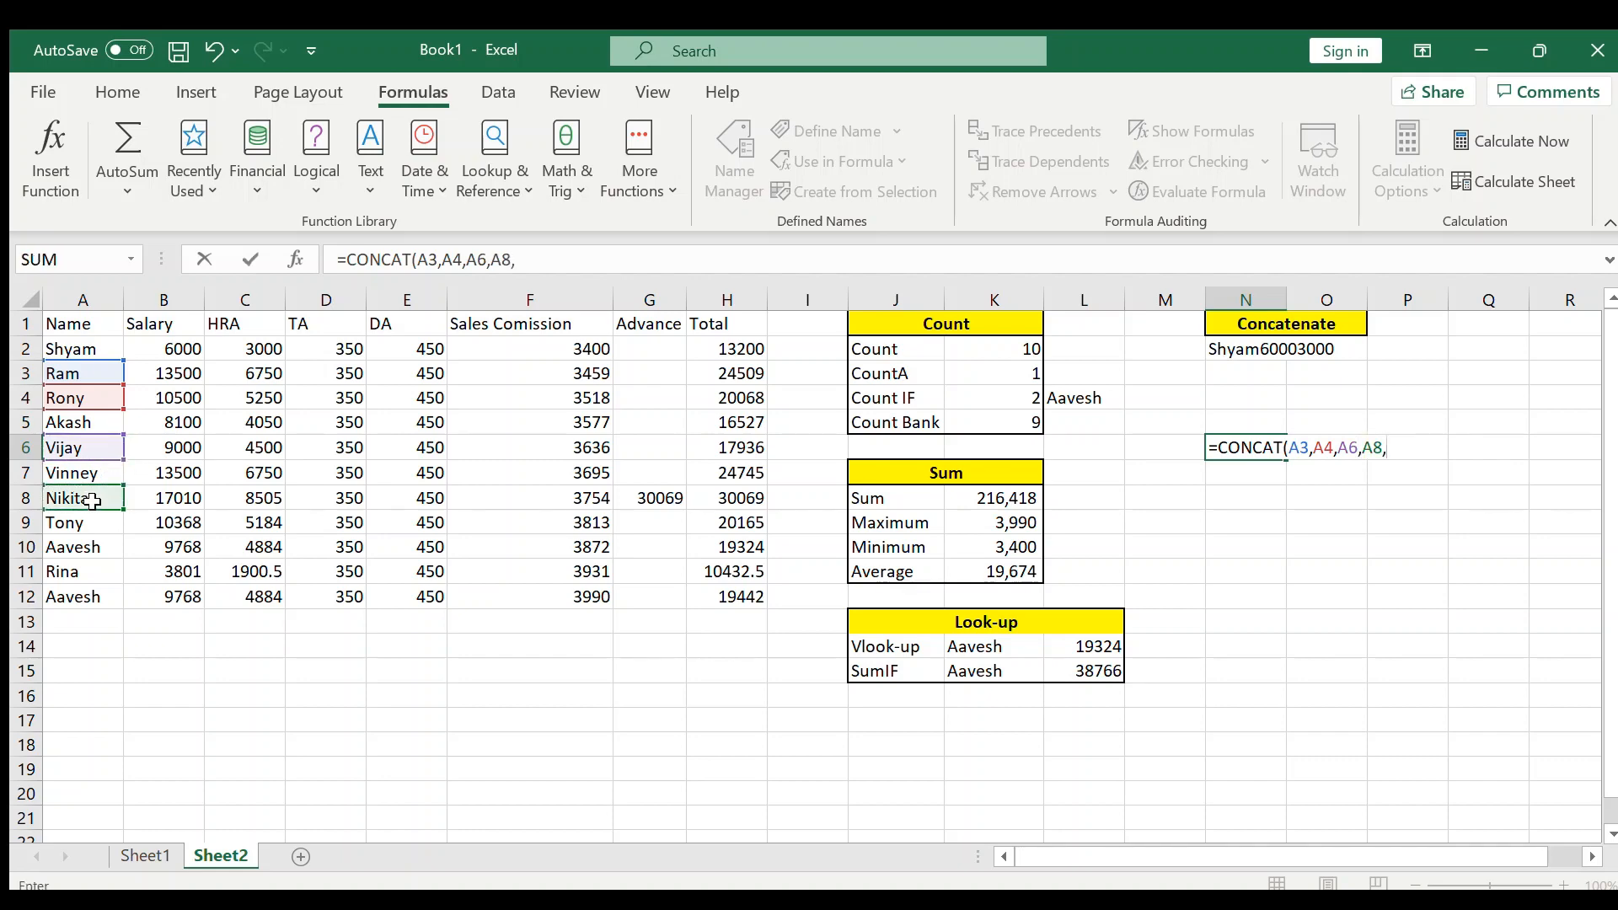
text())
key(Return)
key(Up)
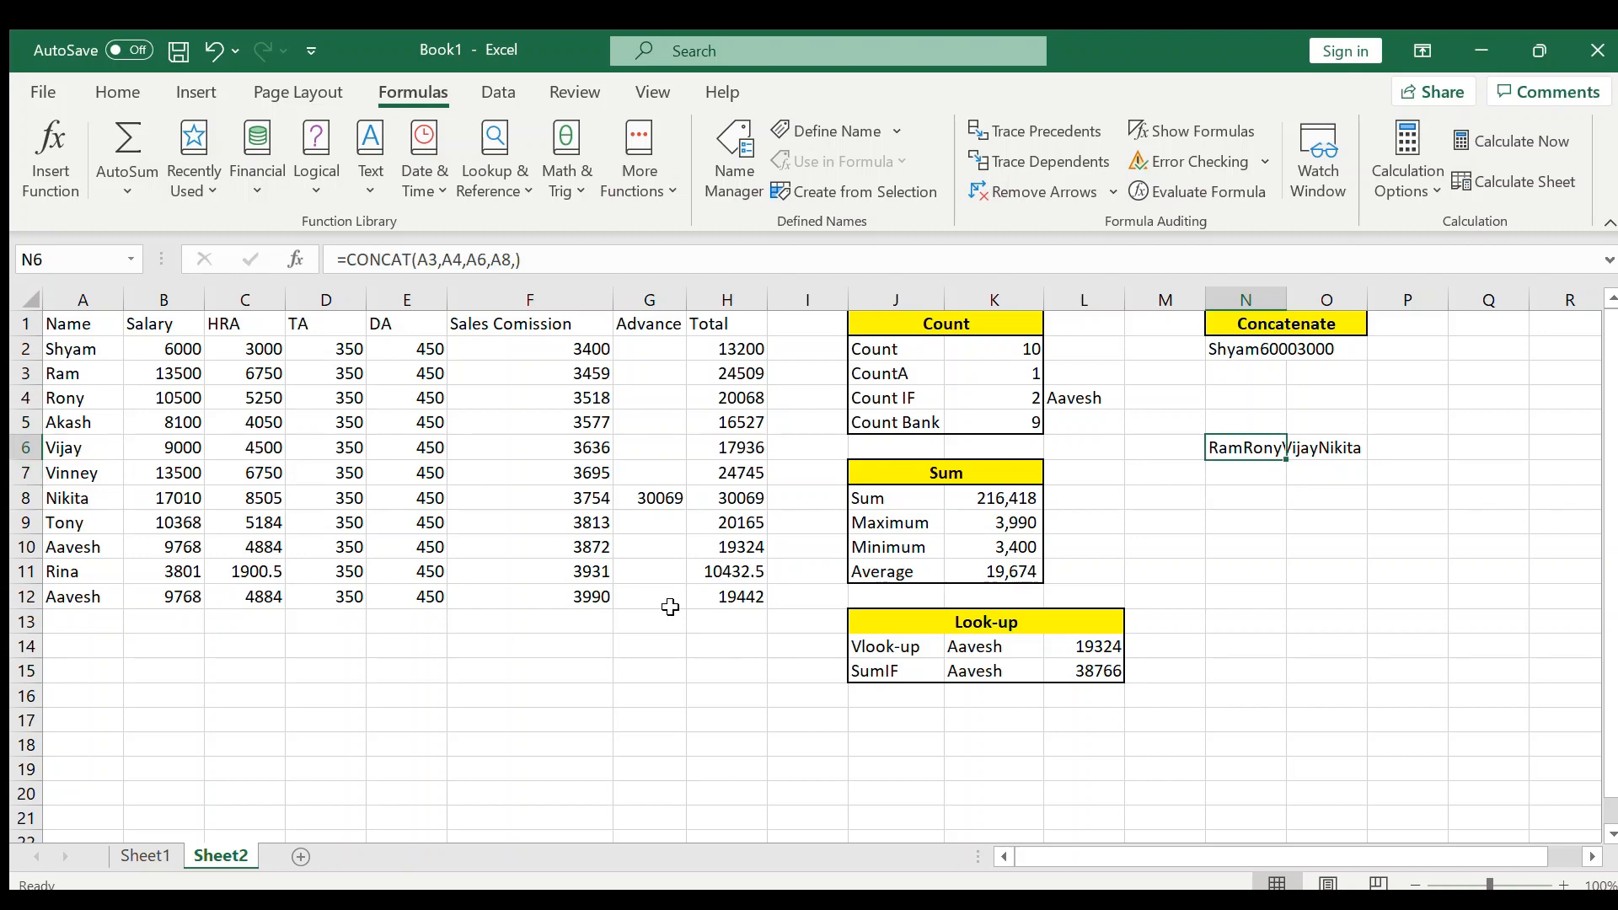
key(Delete)
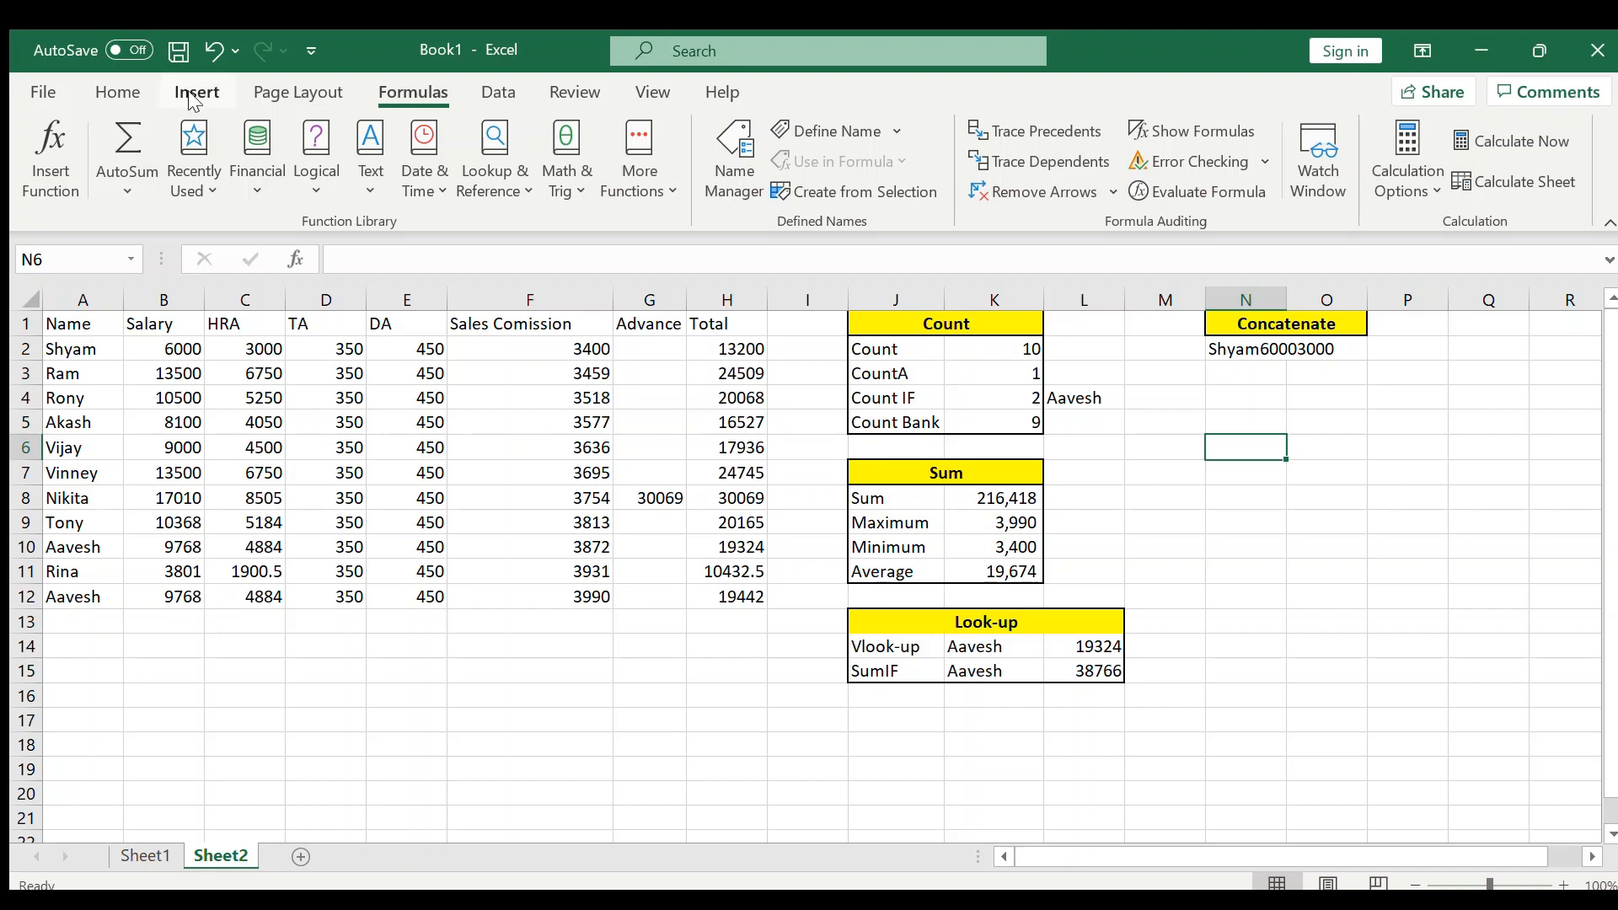
click(127, 95)
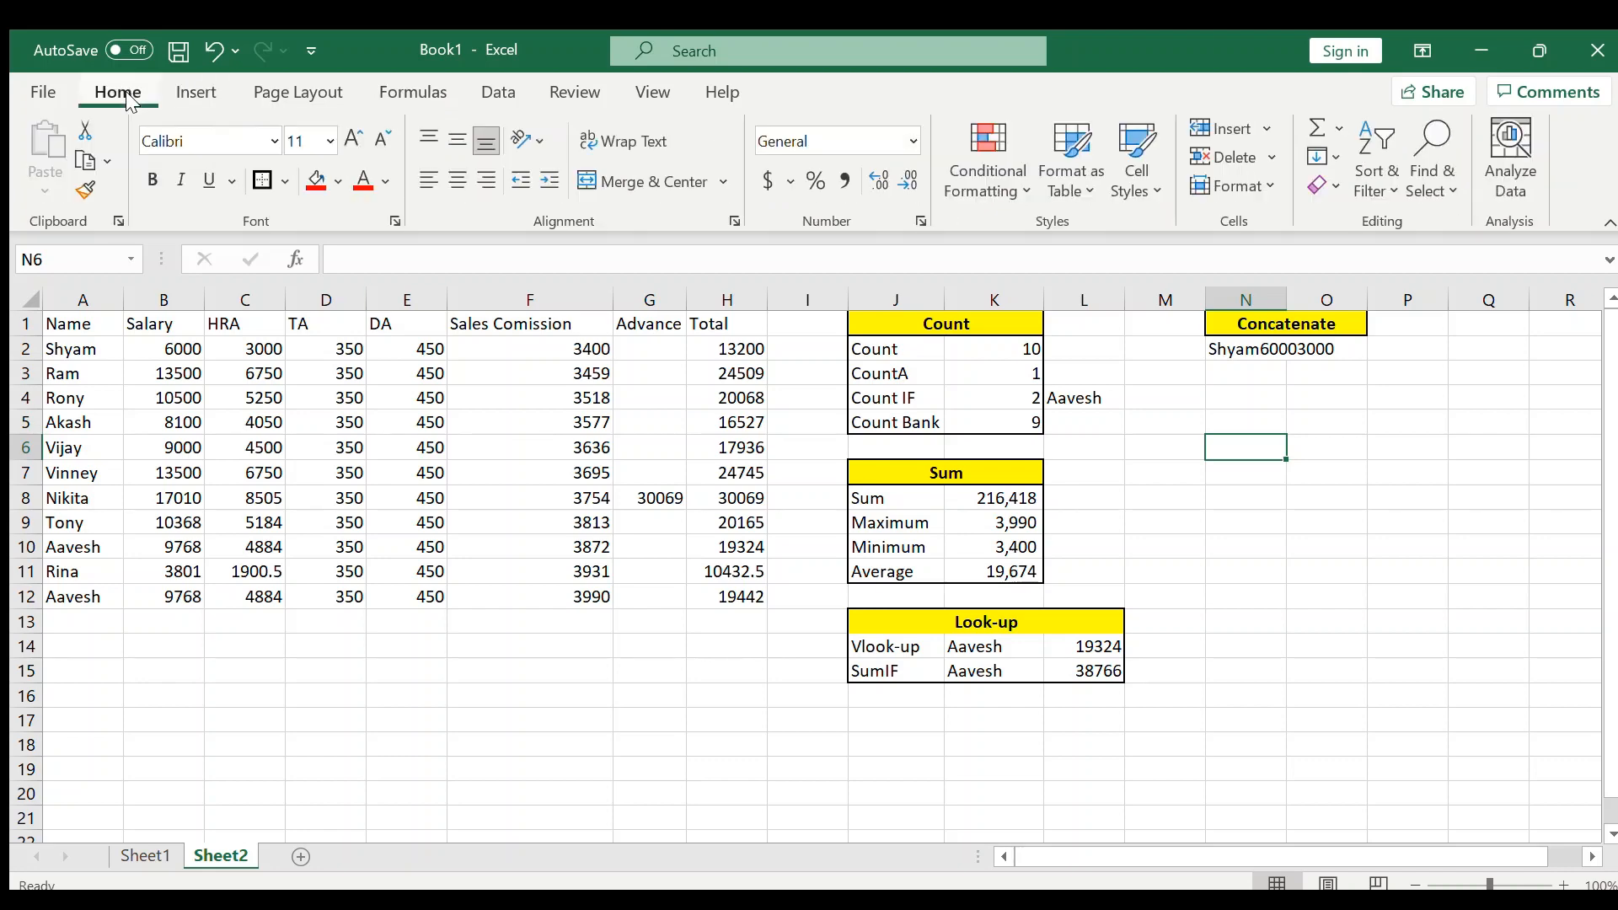
click(206, 94)
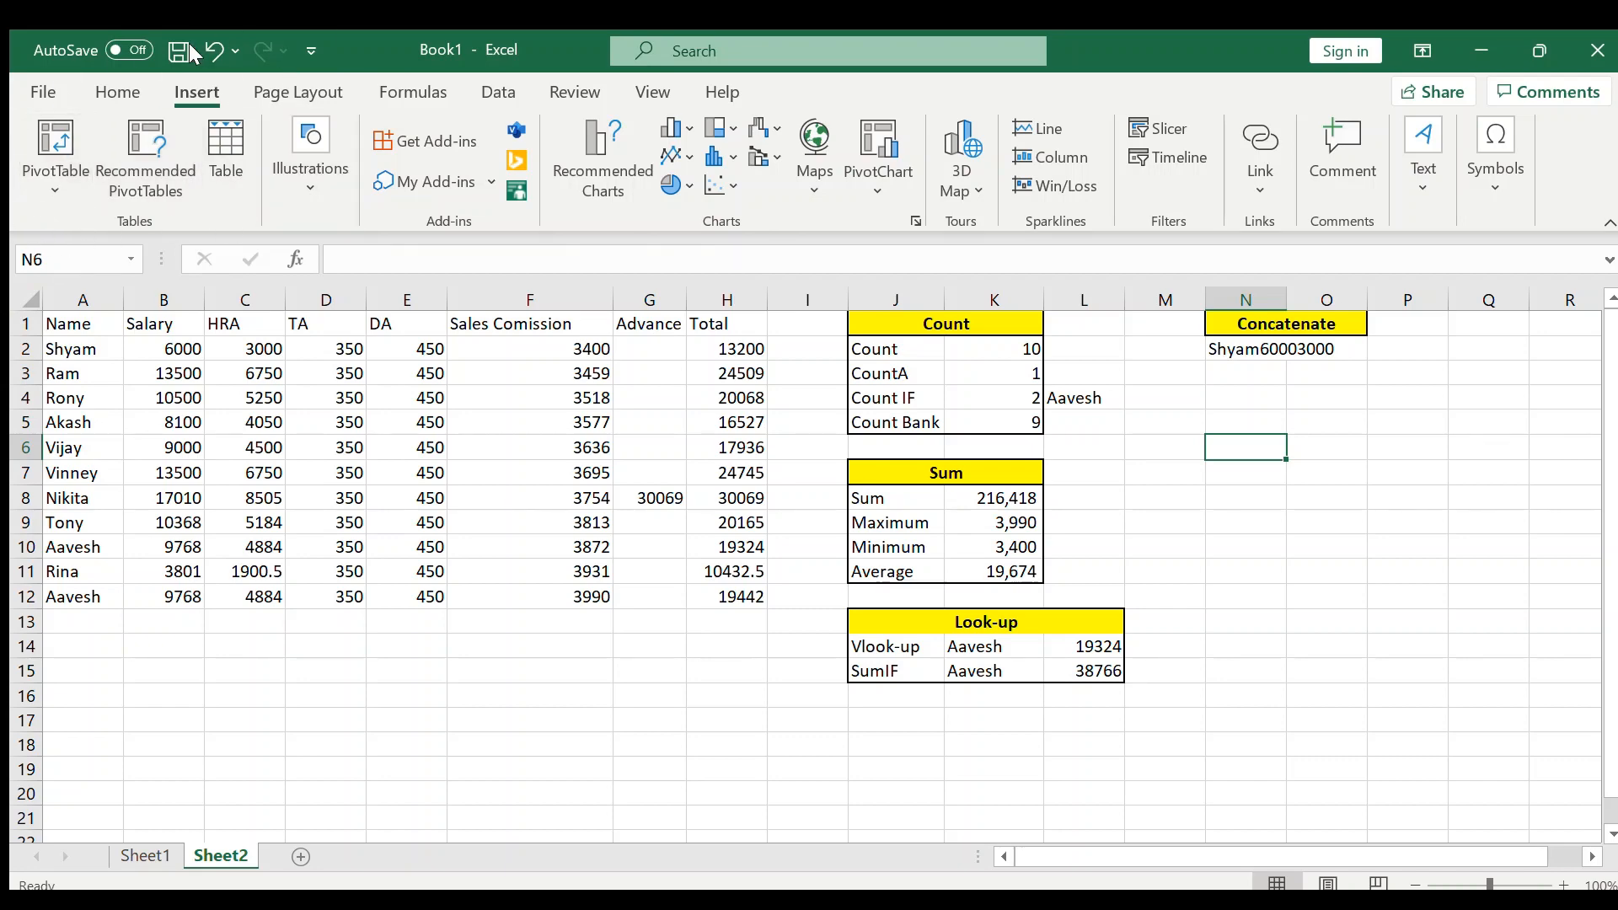
click(73, 326)
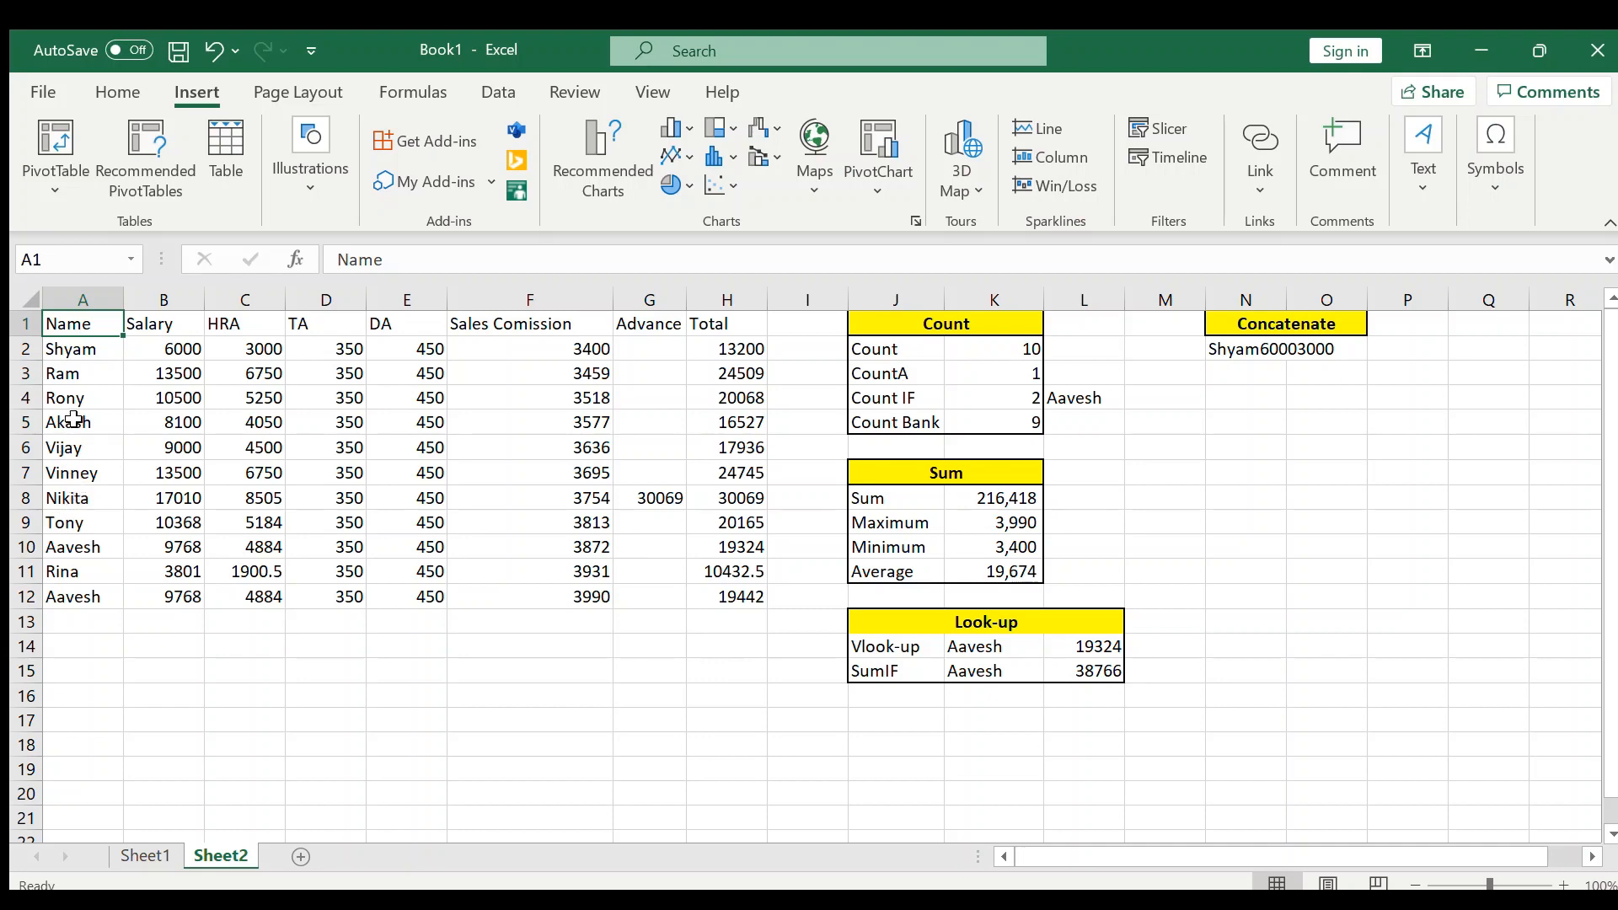
drag(898, 650, 900, 671)
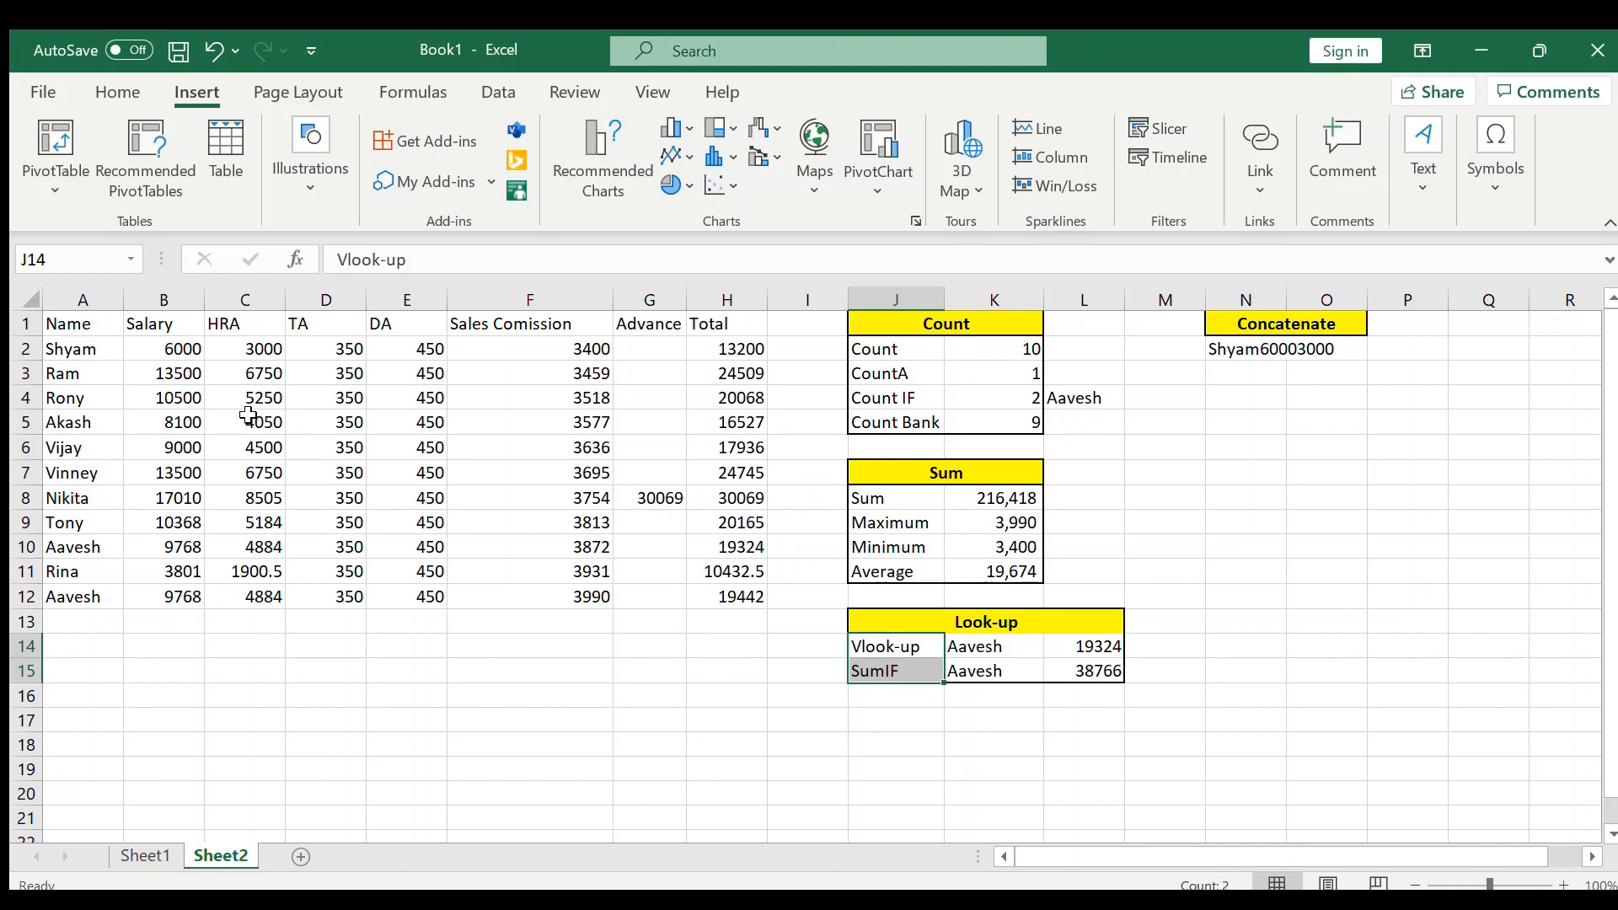
Step: Select the whole salary table A1:H12 starting from the Name header, and return to A1
click(84, 324)
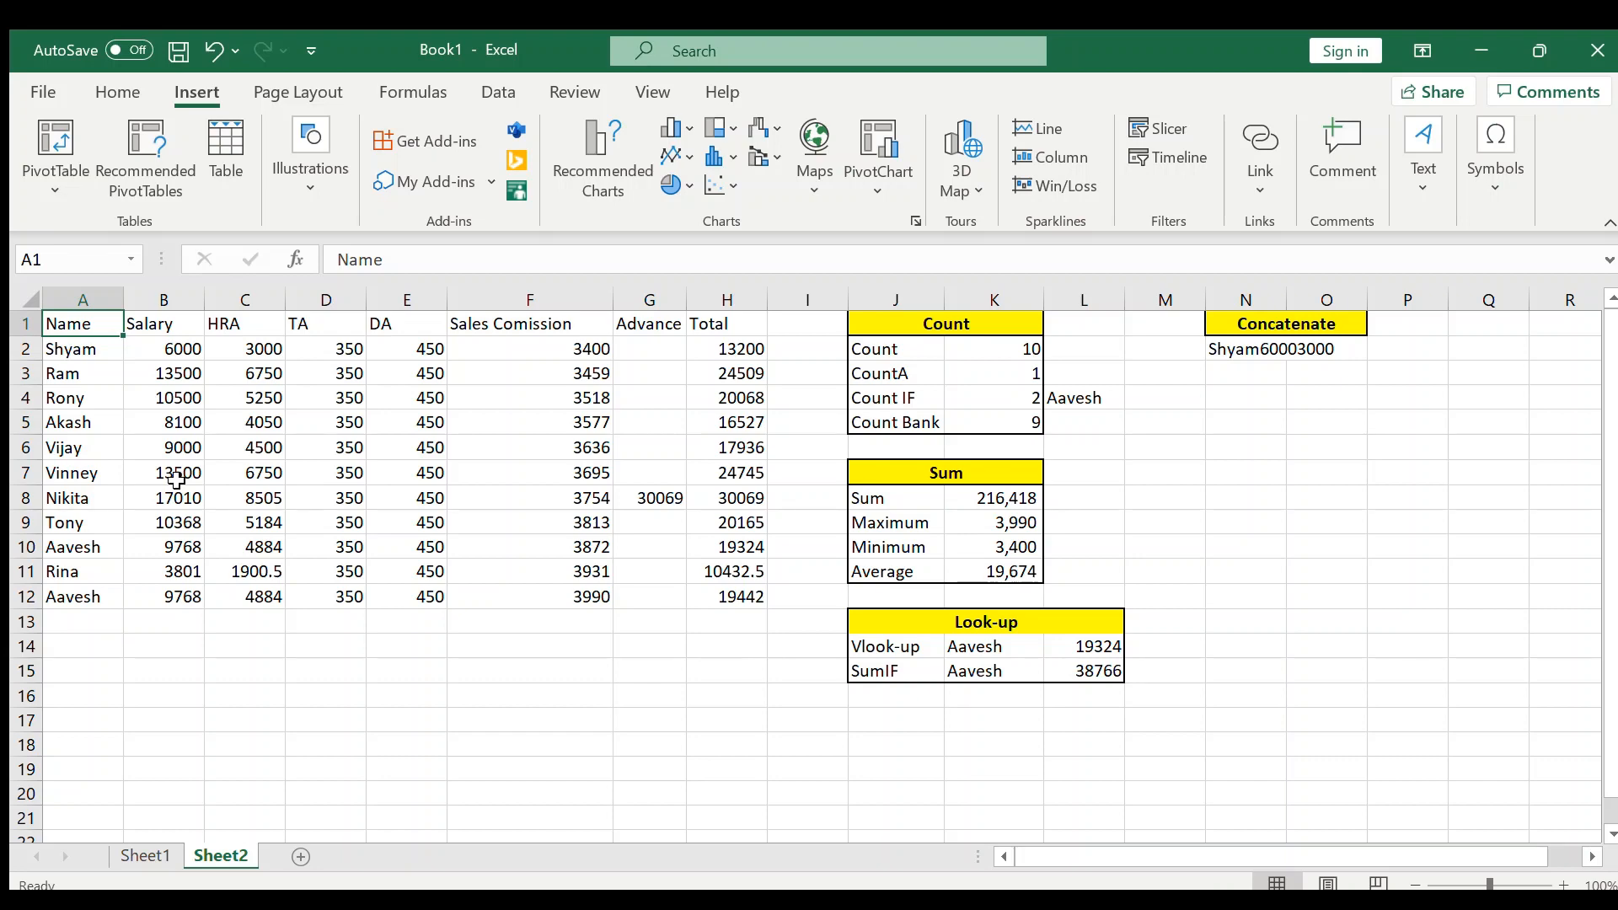
key(ctrl+shift+Down)
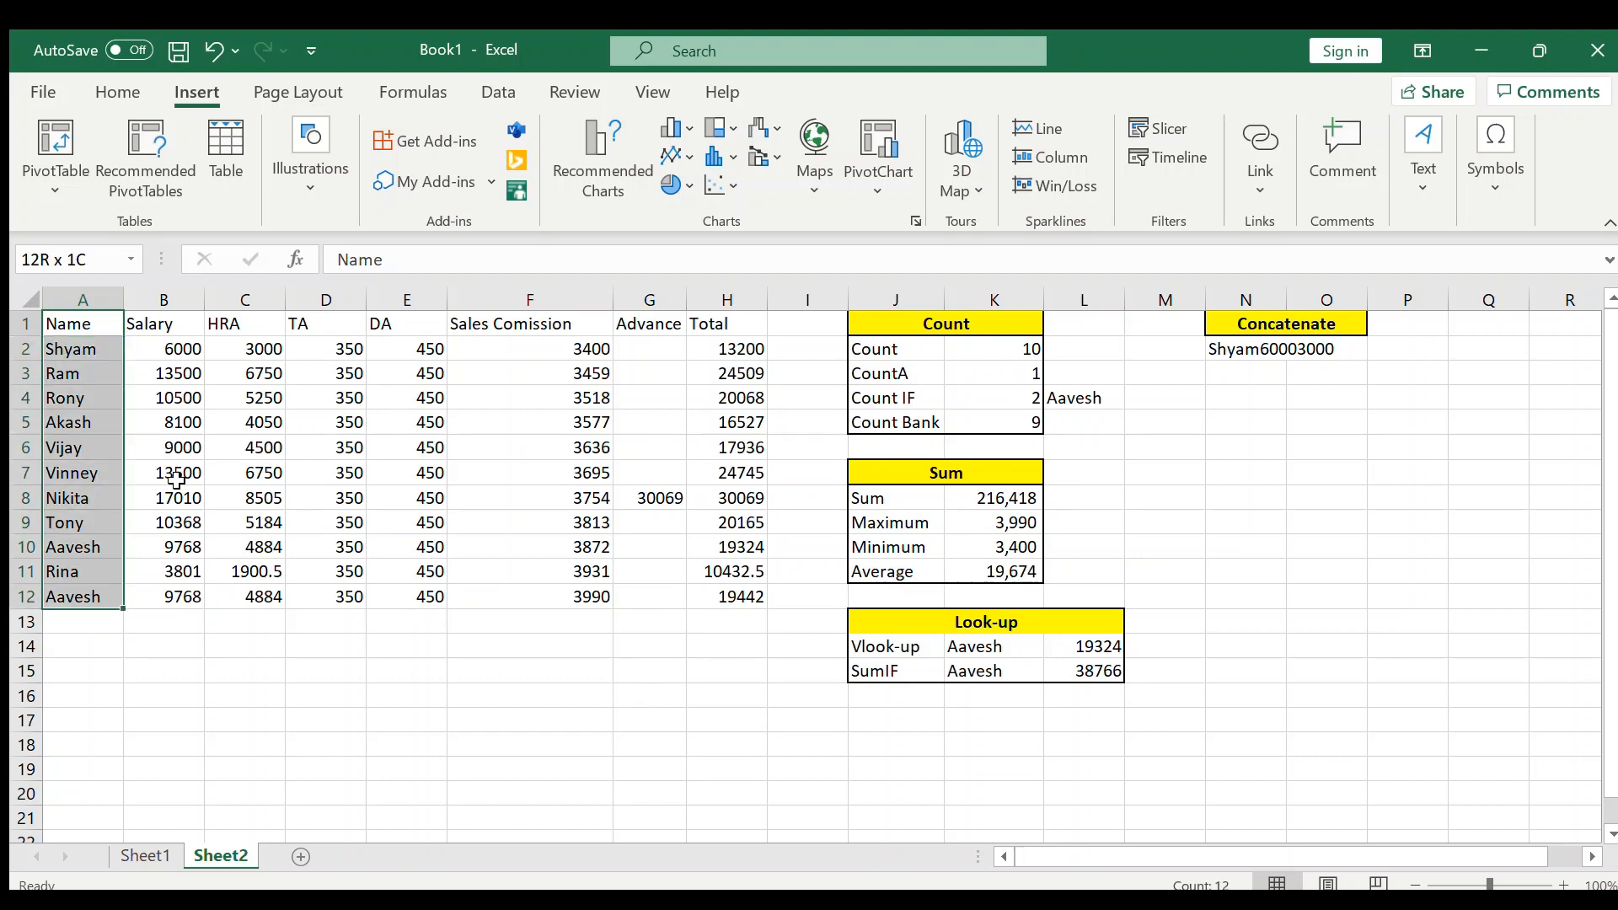
key(ctrl+shift+Right)
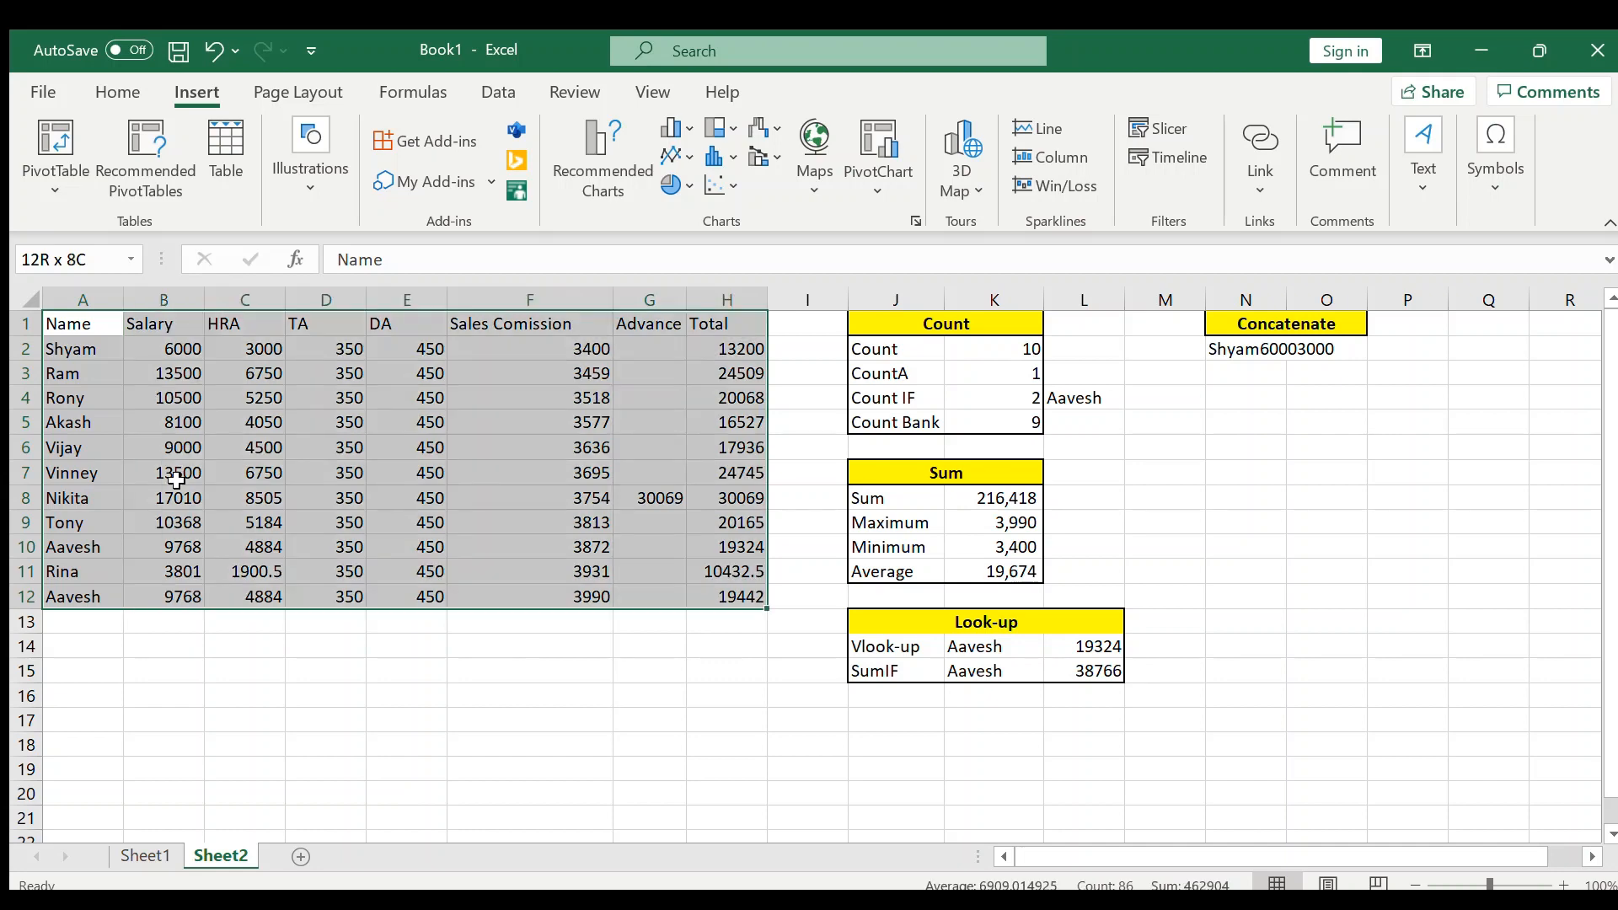
key(Left)
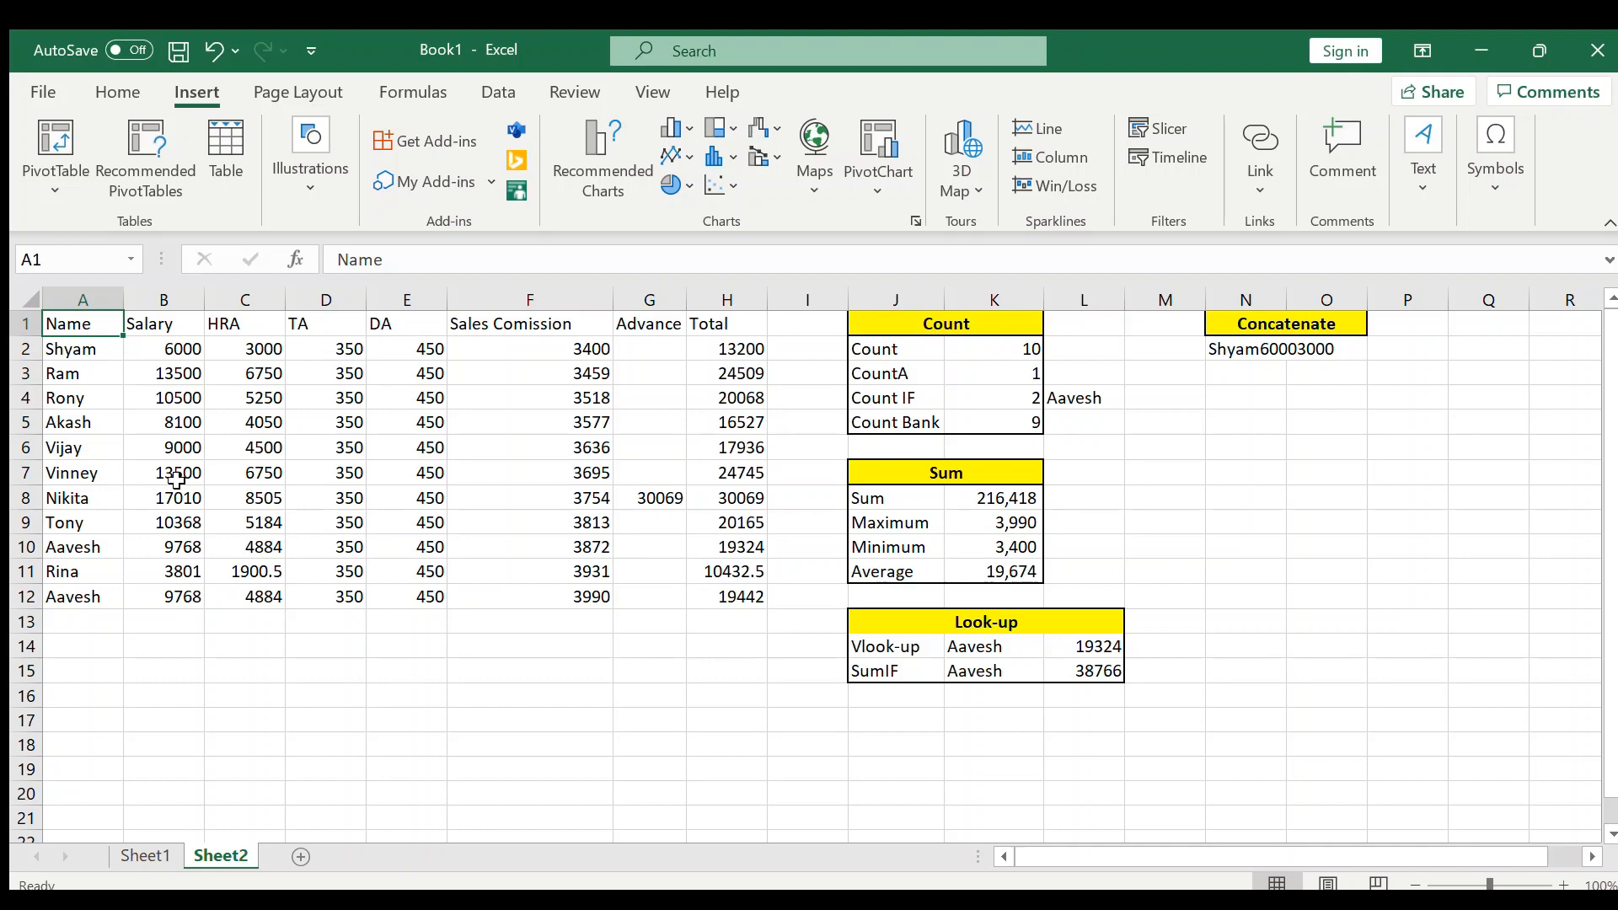
Step: Insert a PivotTable based on the salary table A1:H12, placed in the existing worksheet at A15
key(ctrl+shift+Down)
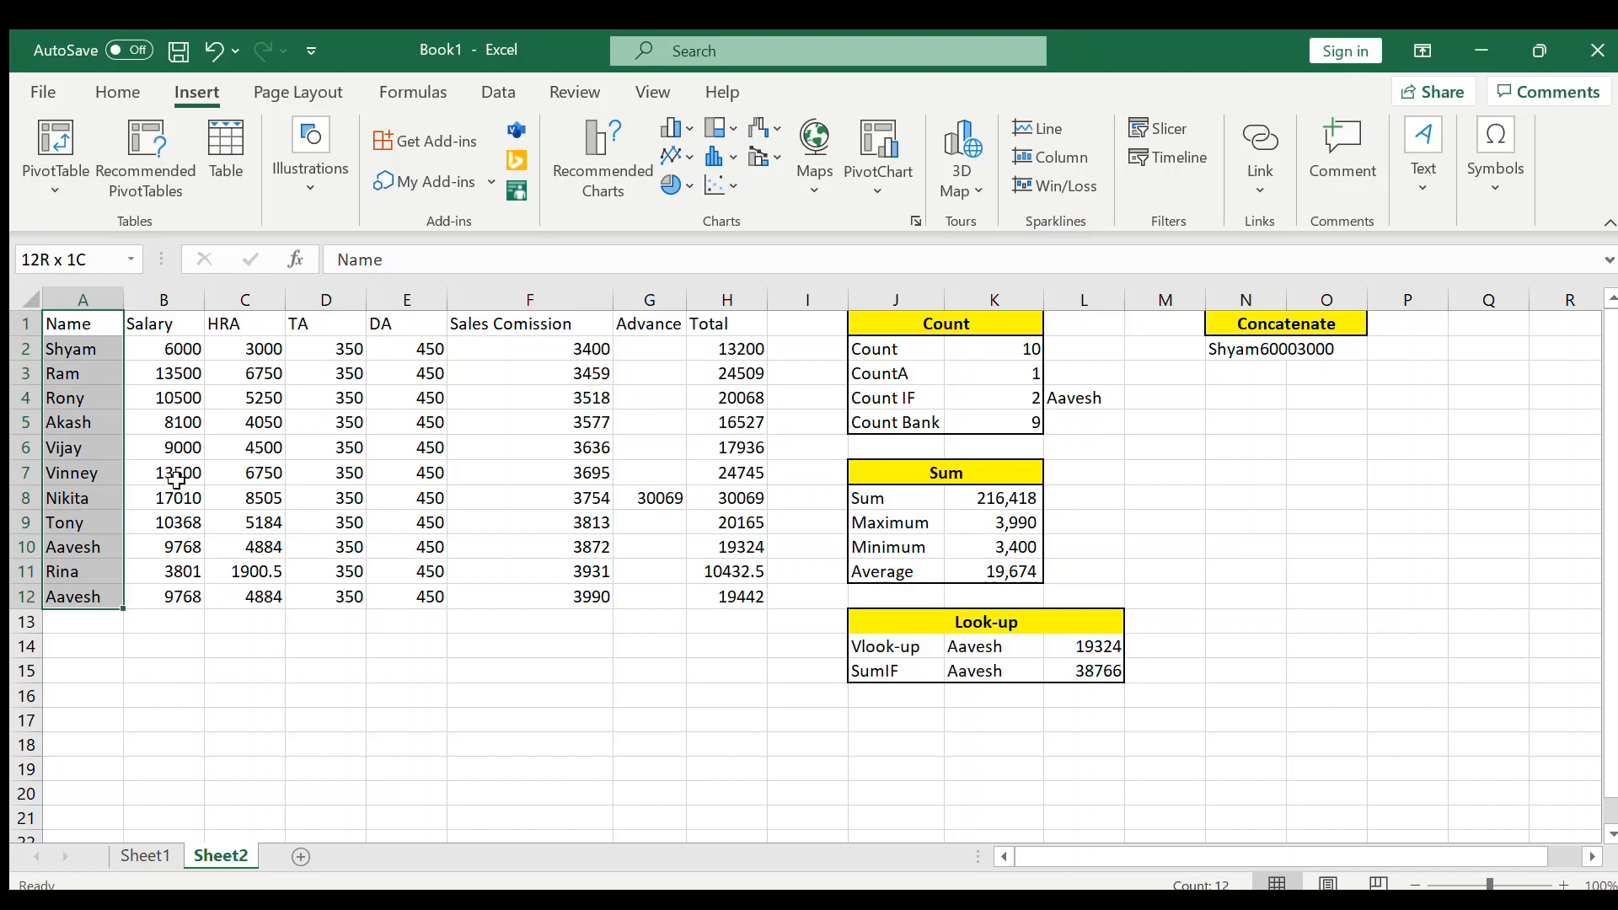
key(ctrl+shift+Right)
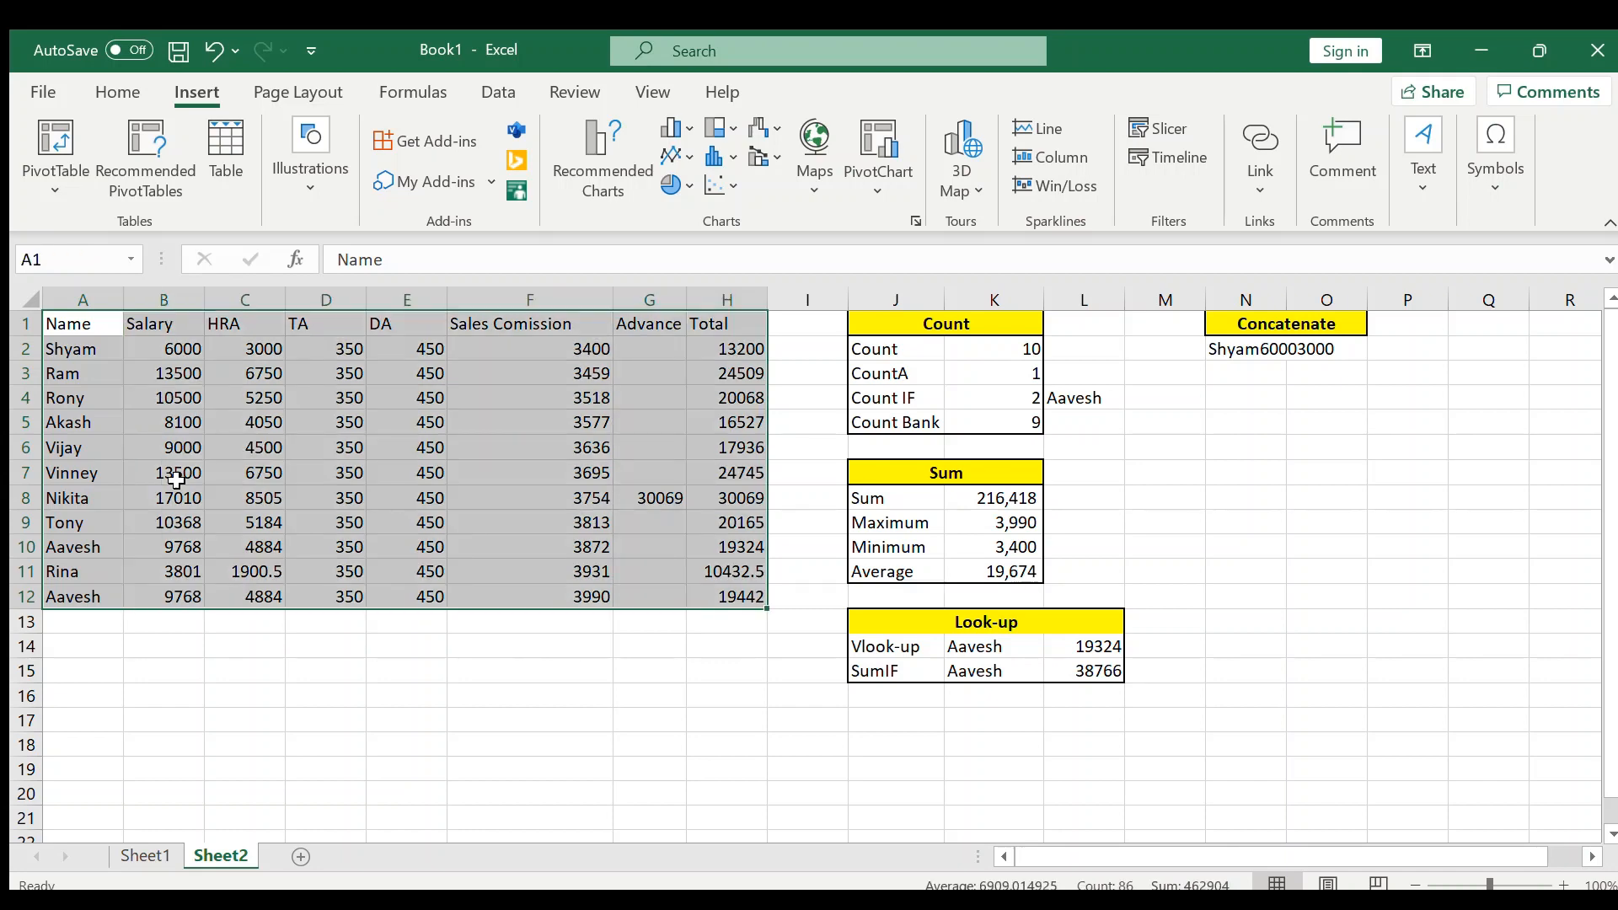
drag(99, 324, 756, 595)
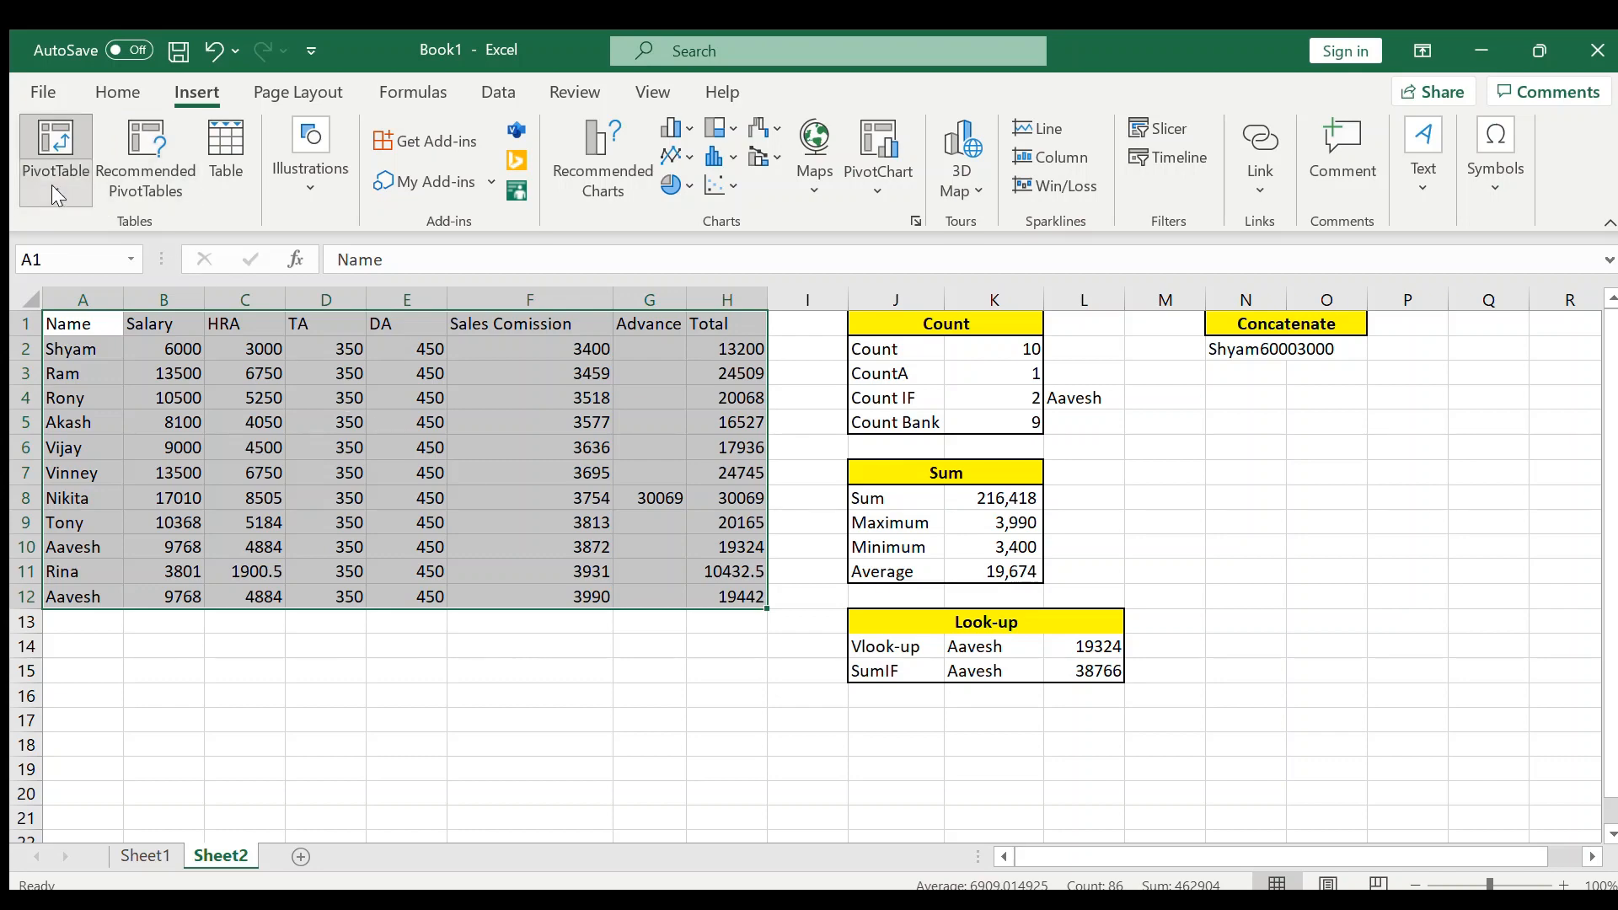
click(88, 202)
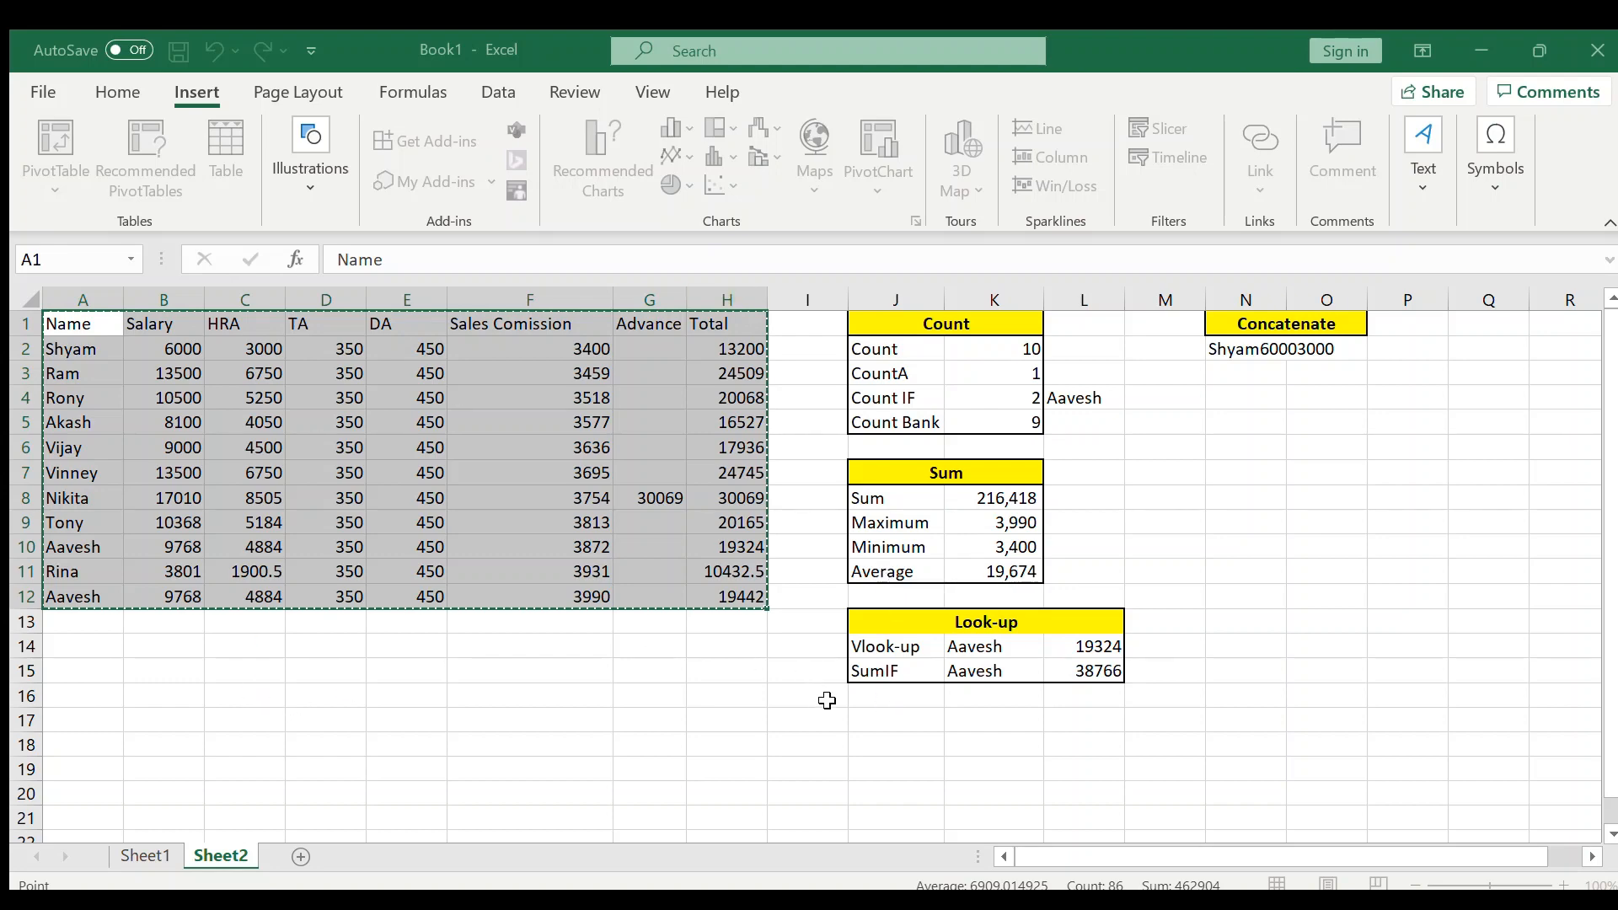
click(867, 684)
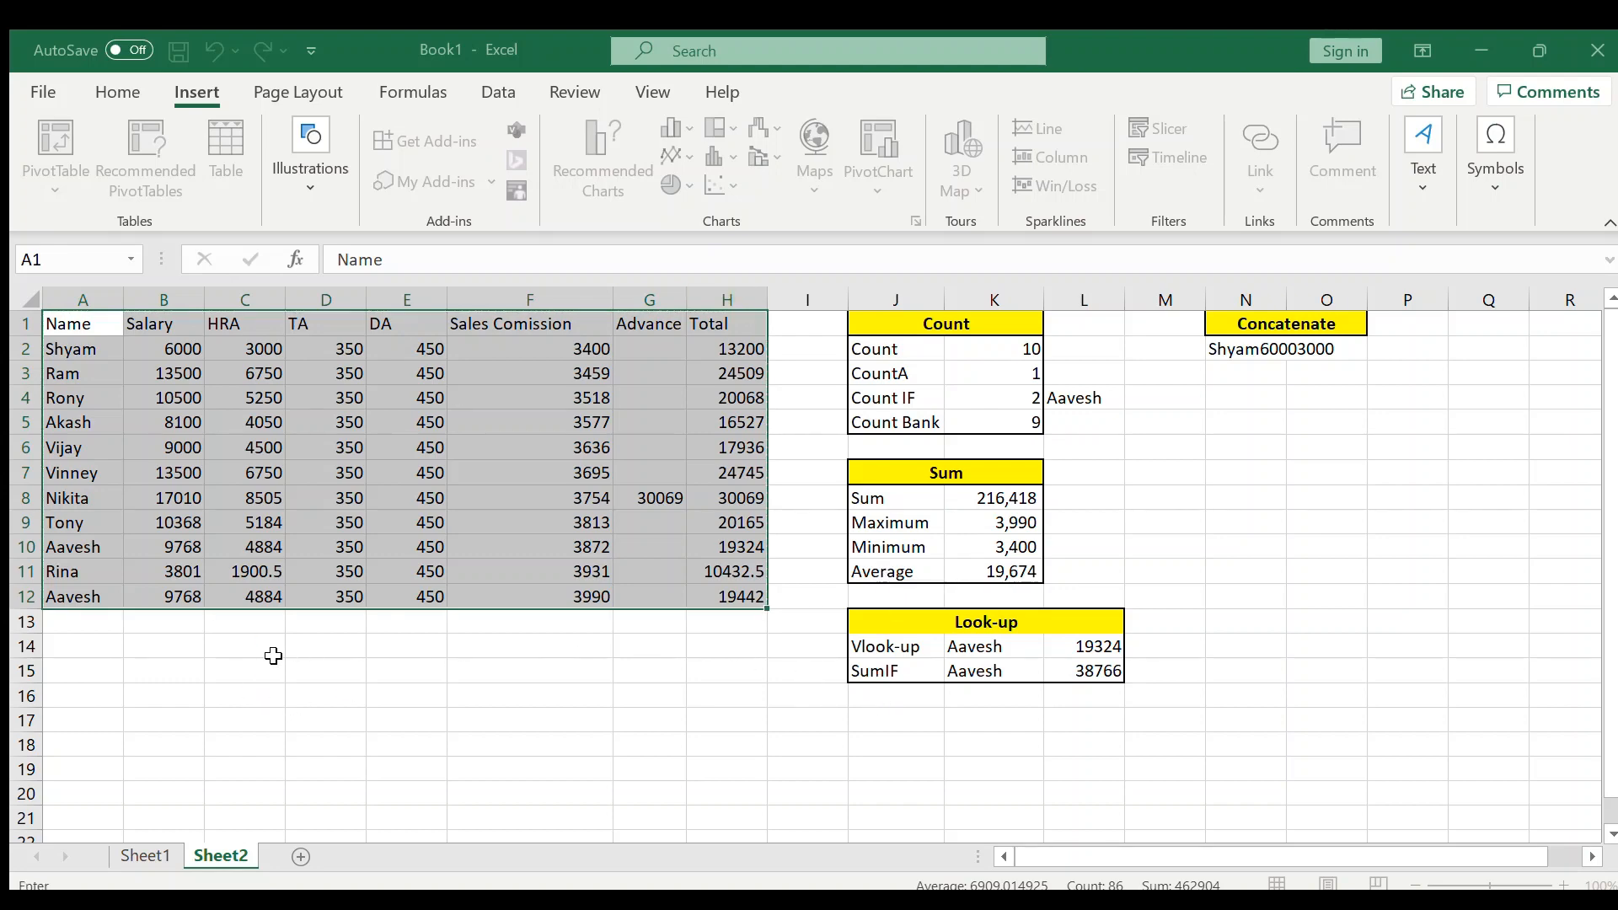
click(98, 670)
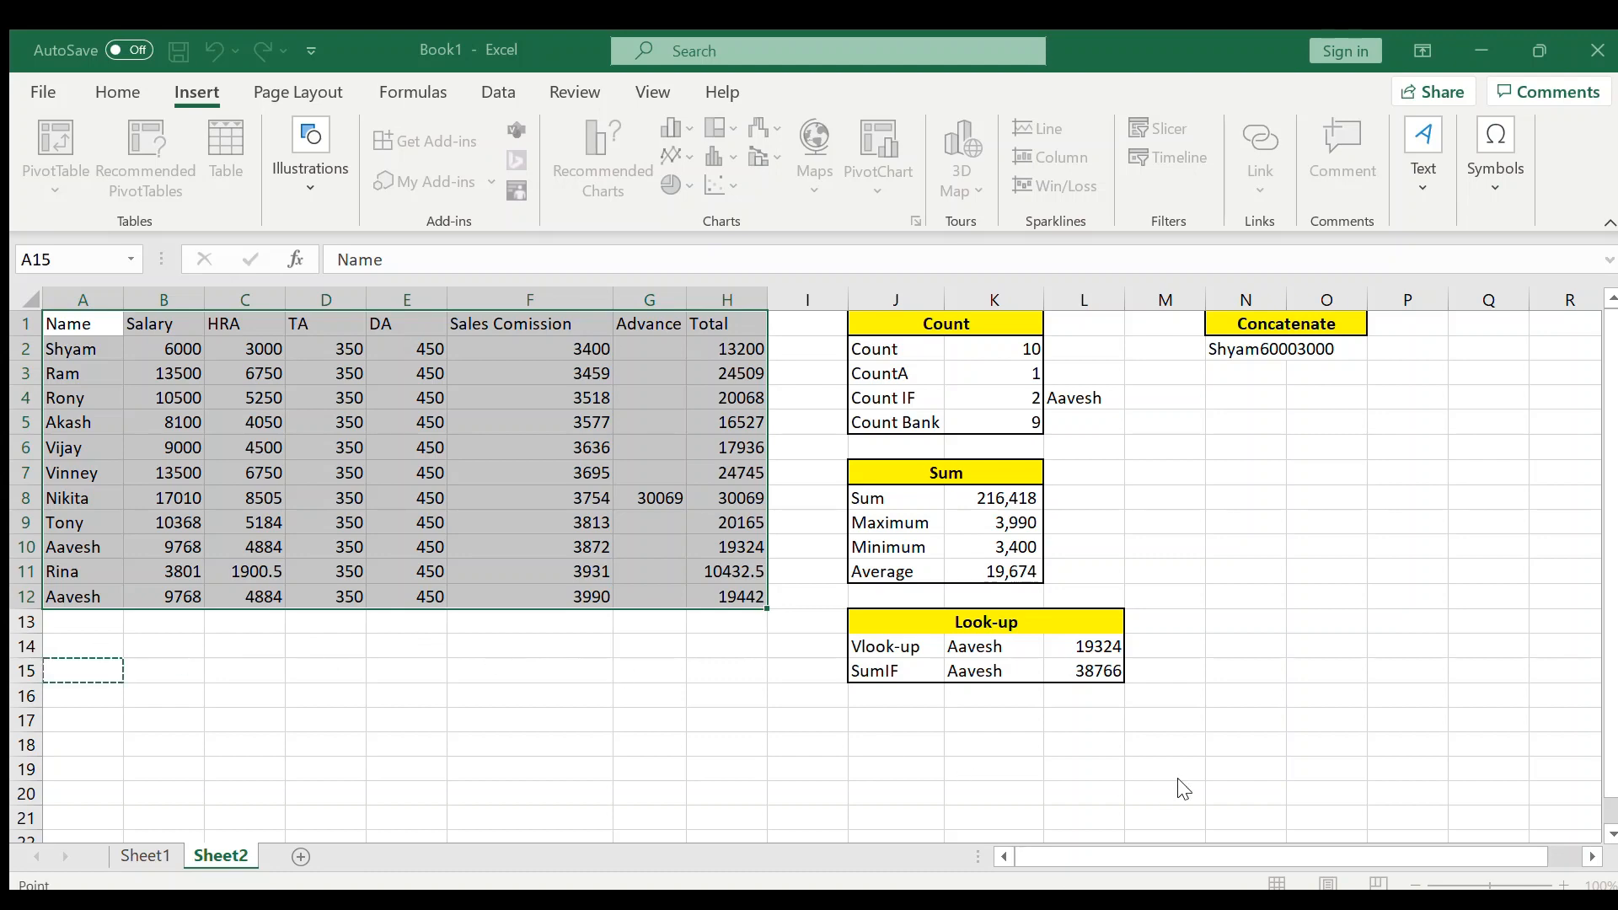
click(1185, 809)
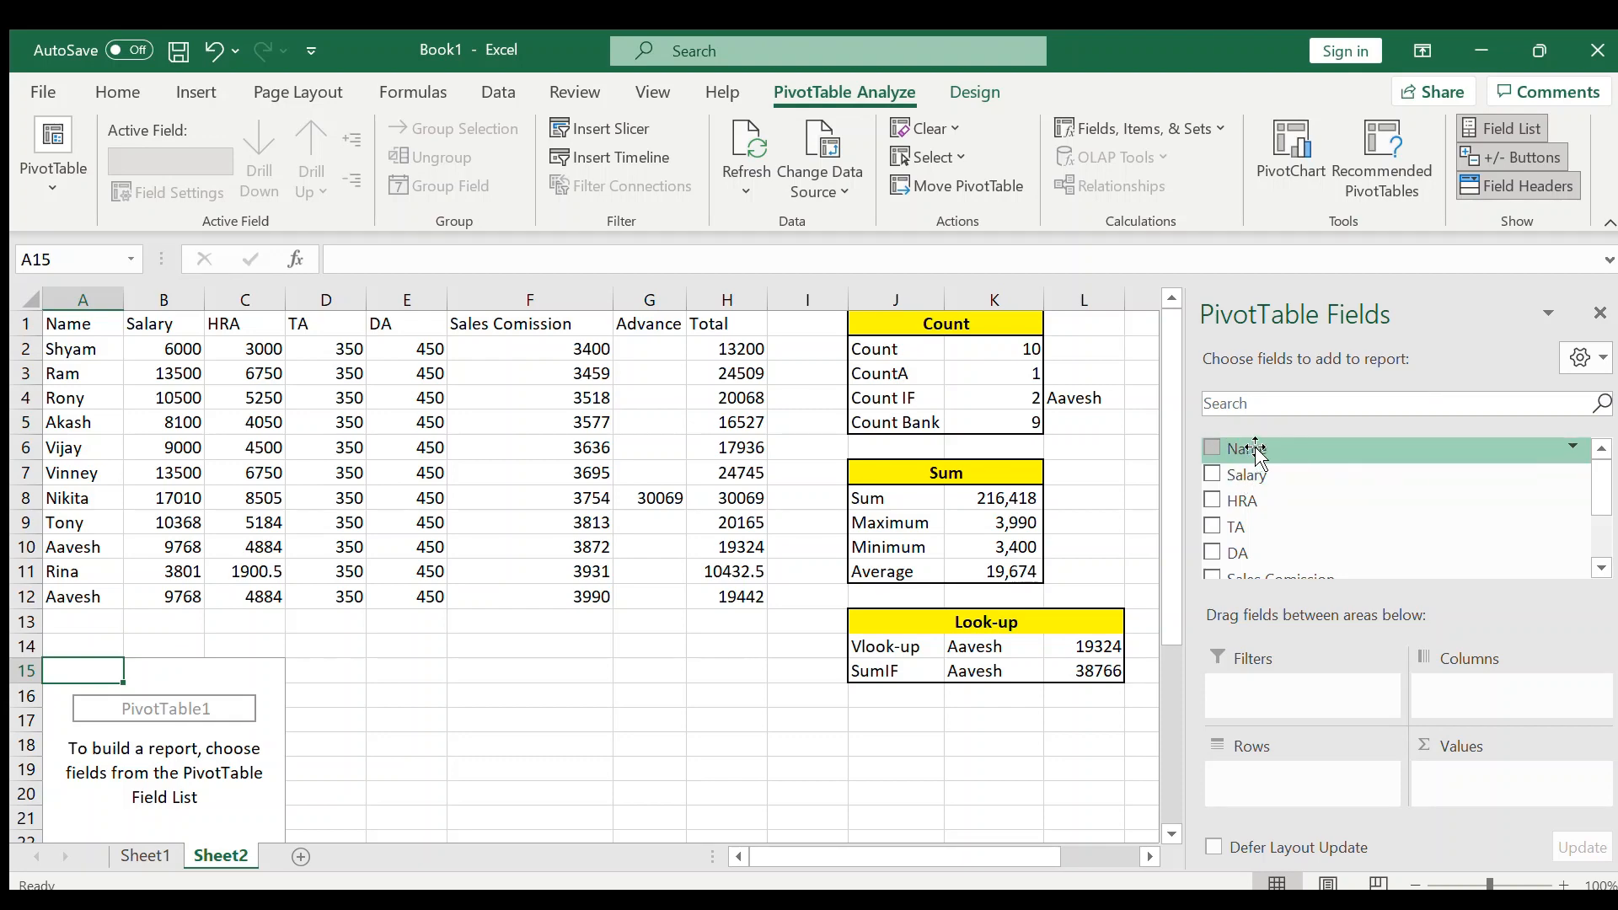
Step: Add Name to the PivotTable's rows and Salary to its values
drag(1254, 451, 1274, 777)
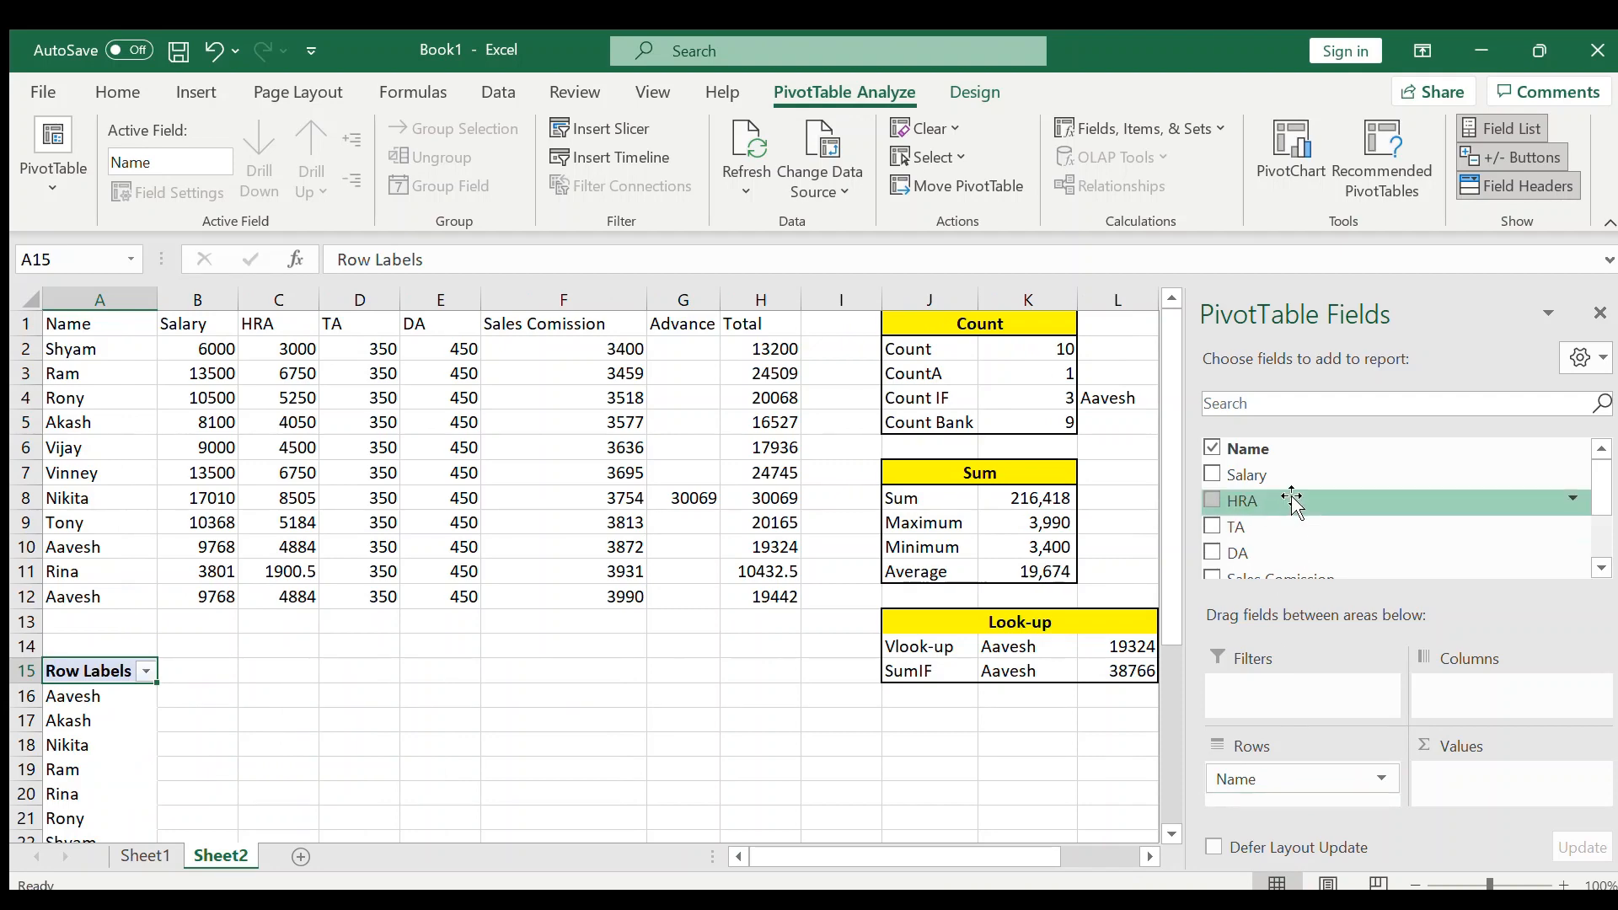
drag(1253, 476, 1464, 787)
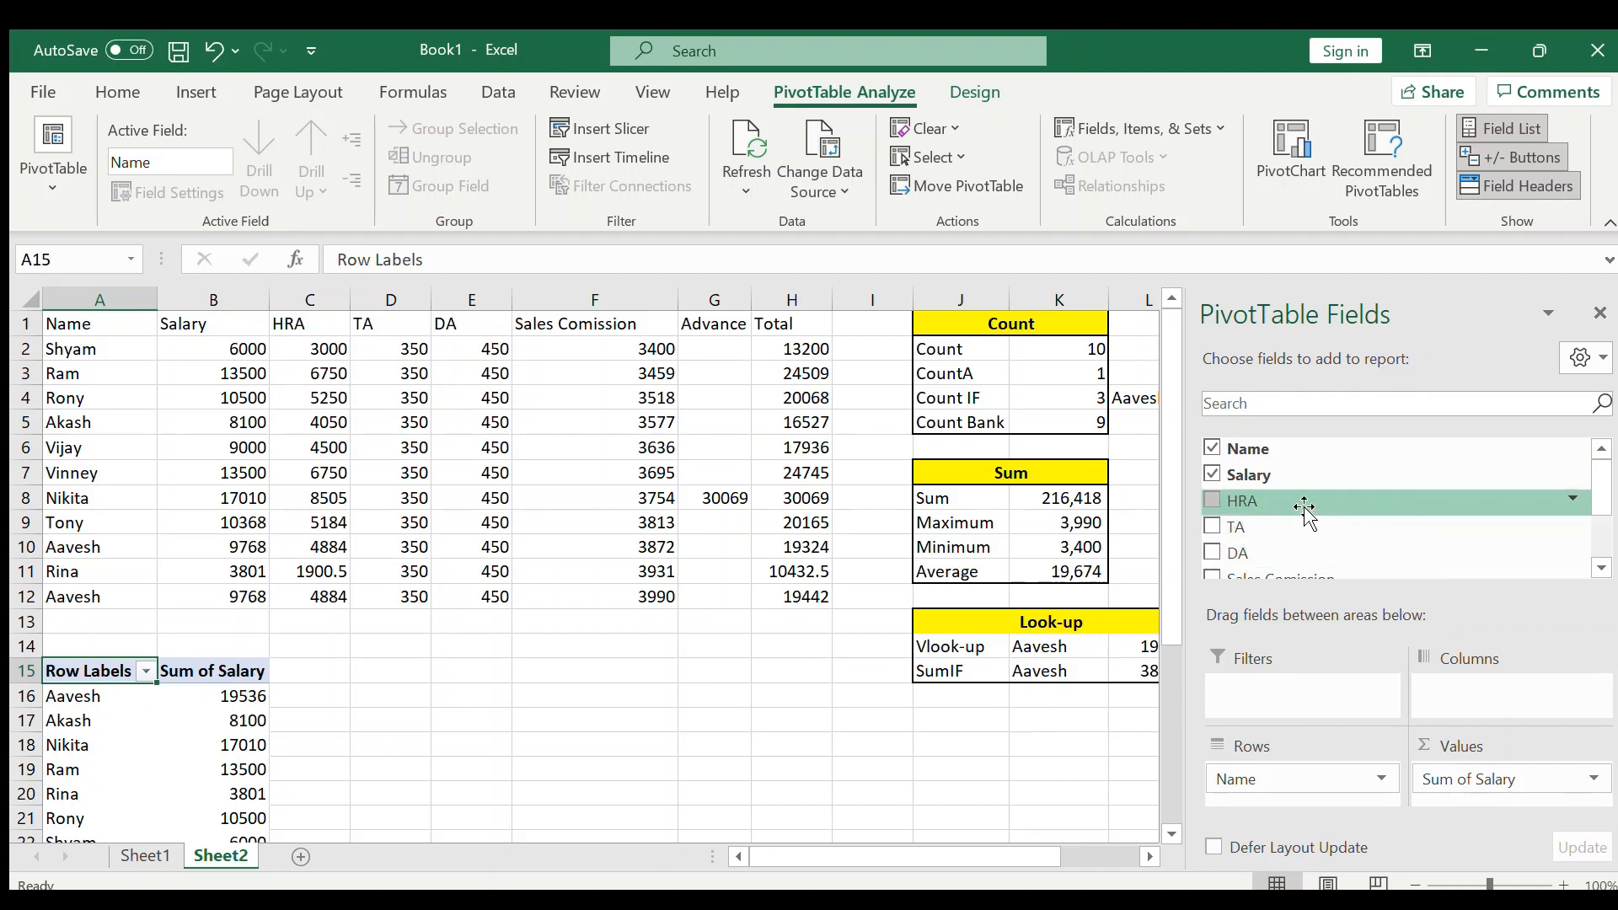
drag(1601, 490, 1602, 533)
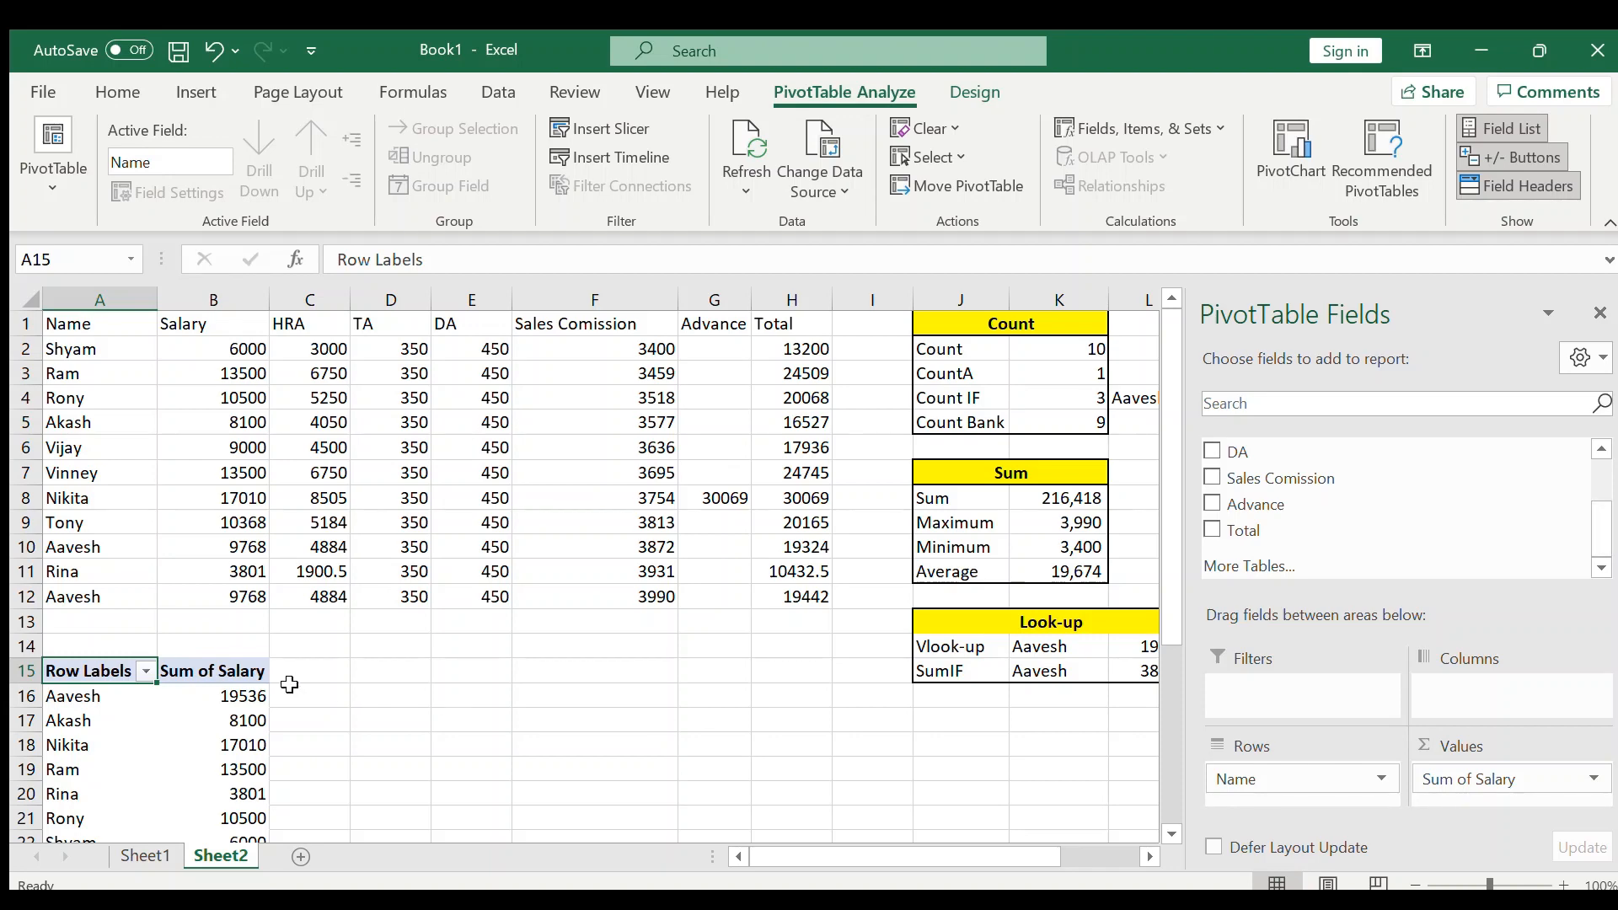
Step: Compare the PivotTable's first salary sum in B16 with the Total values in H10 and H12 and the Vlook-up result in L14
key(Down)
key(Right)
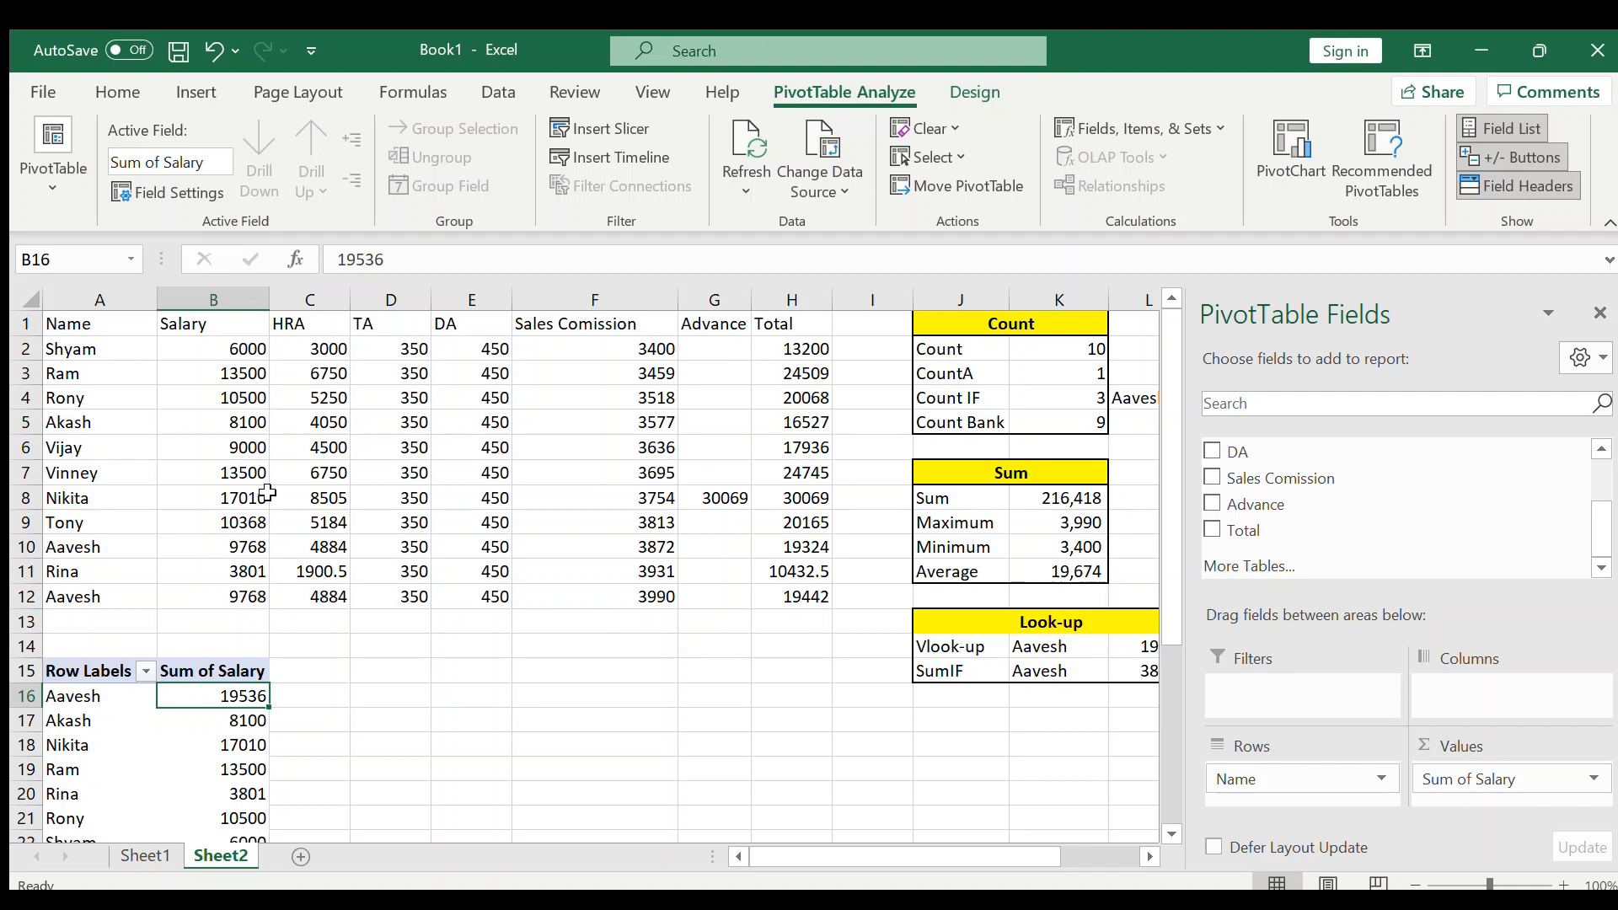
click(813, 547)
ctrl+click(816, 596)
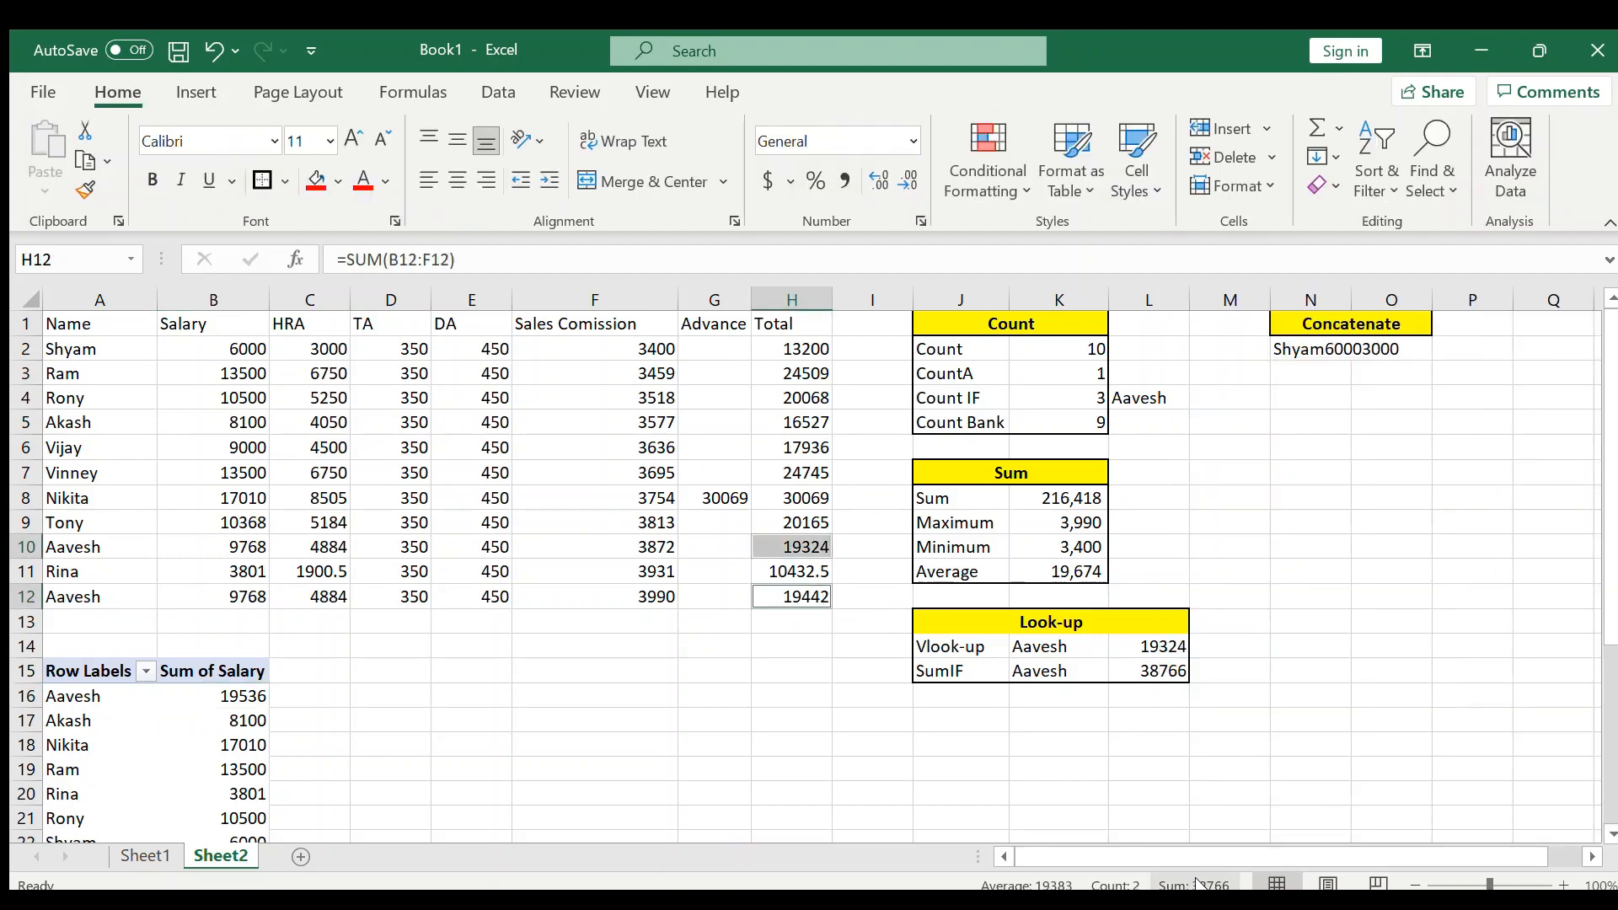
click(1174, 655)
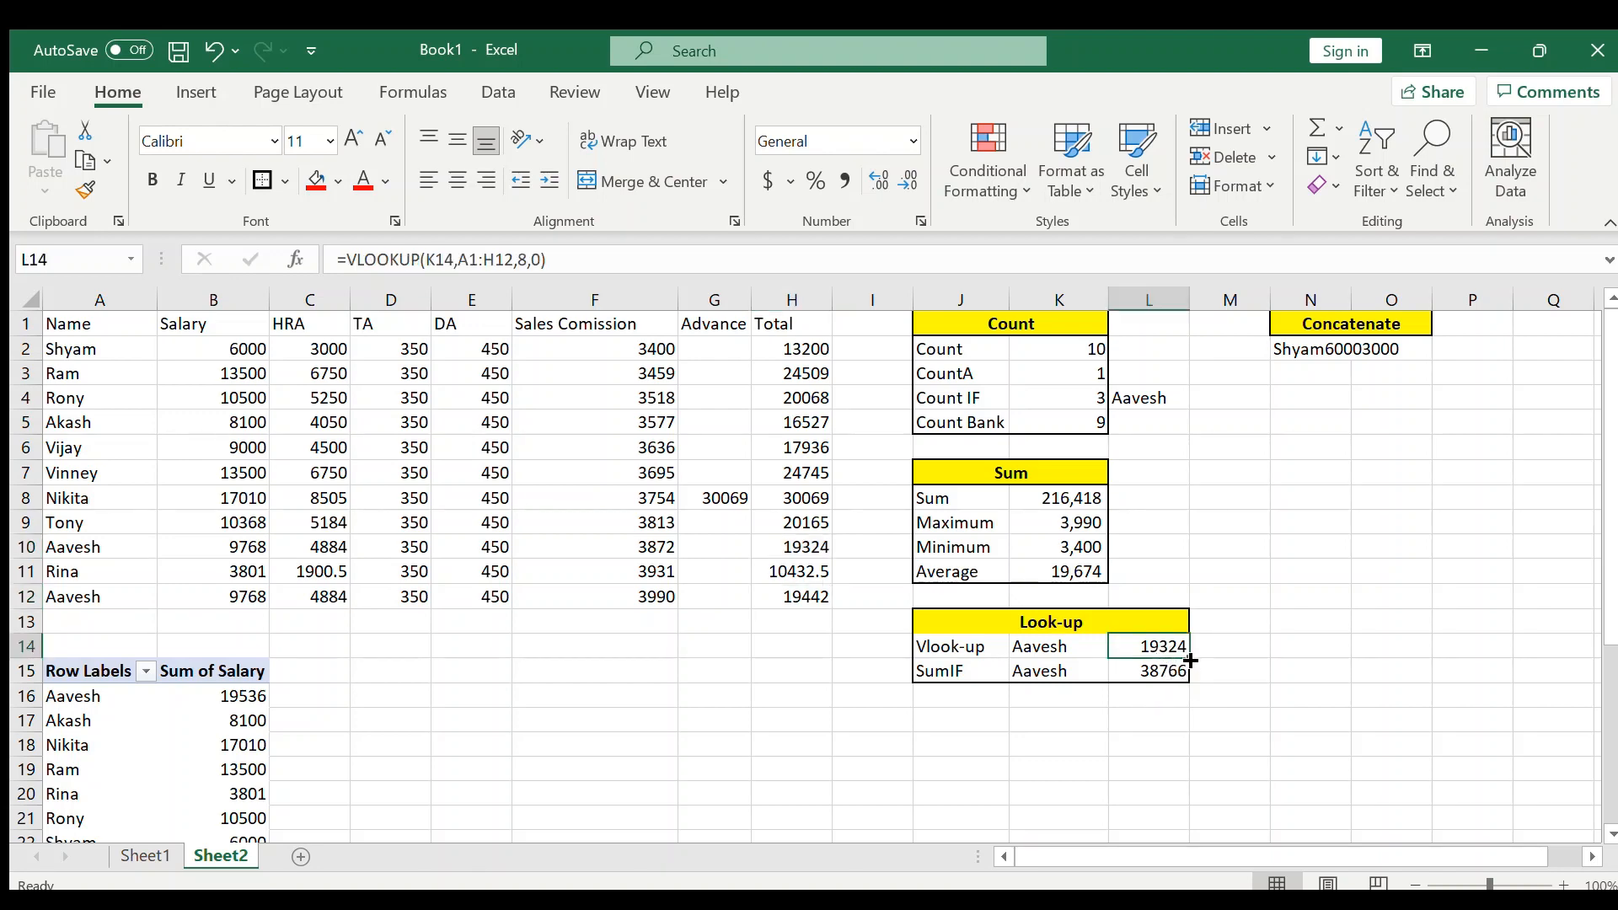
Step: Replace Sum of Salary with Sum of Total in the PivotTable's values
click(235, 696)
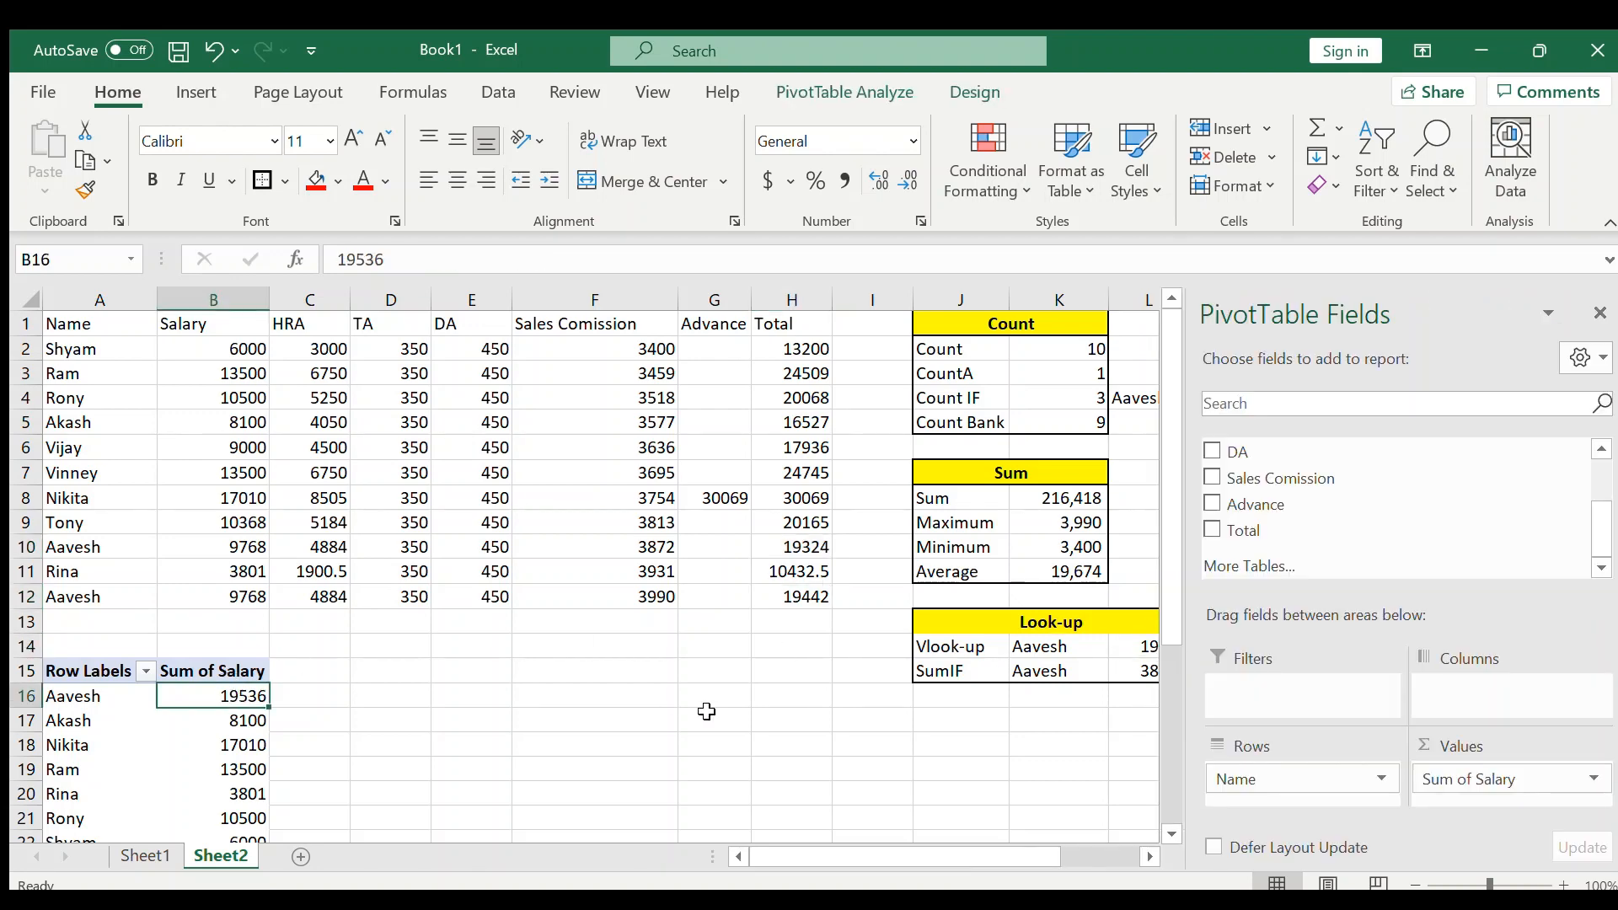
key(Delete)
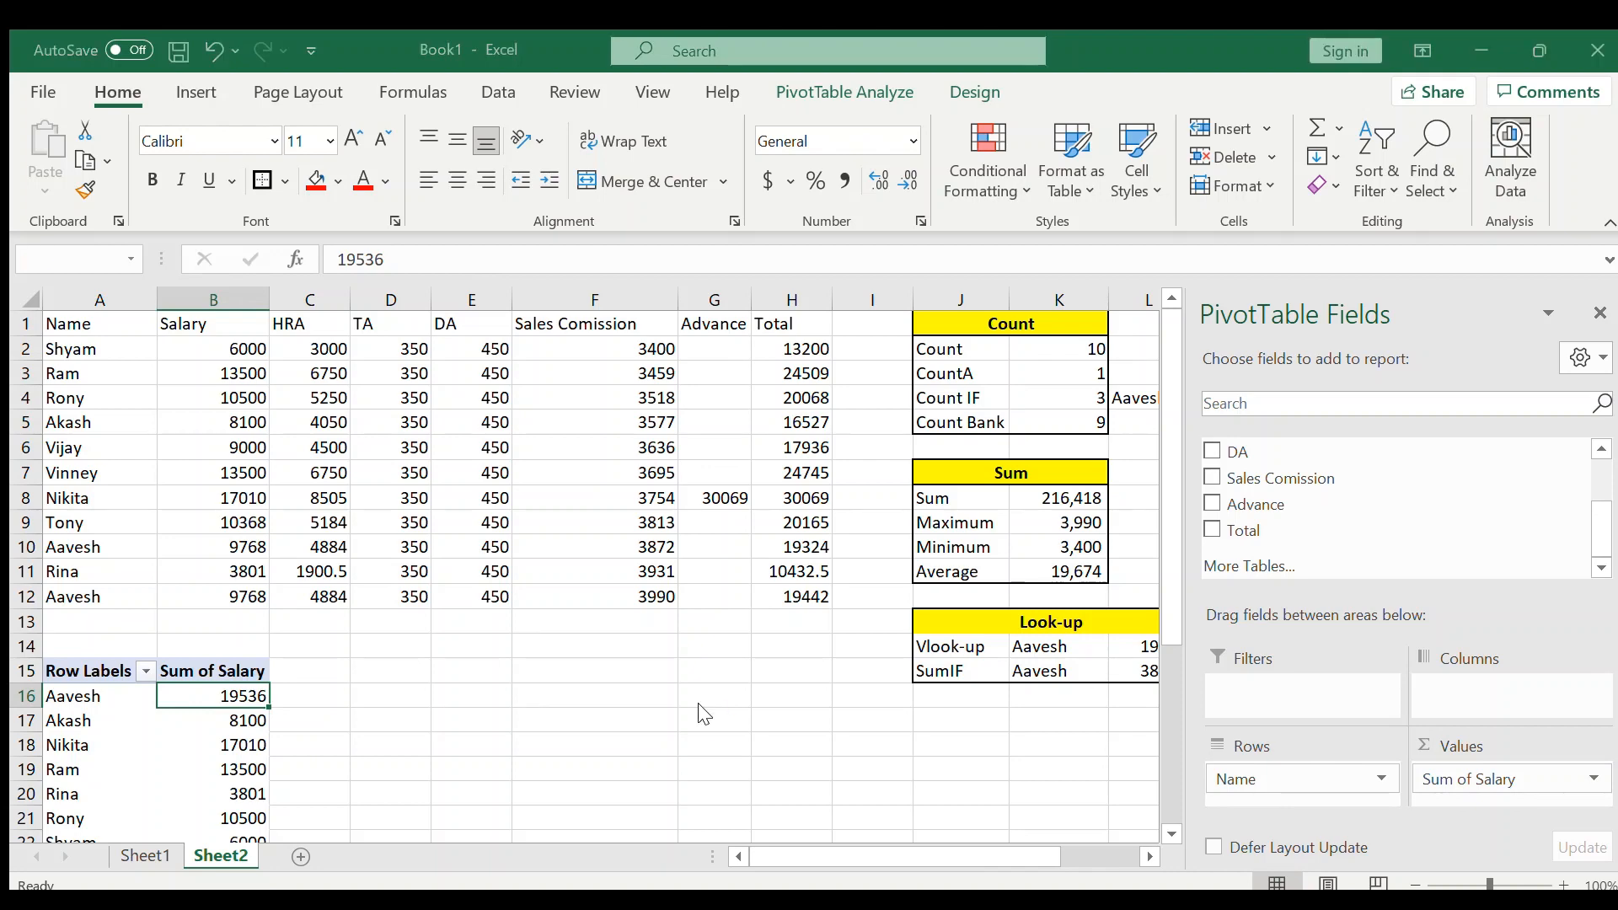
key(Return)
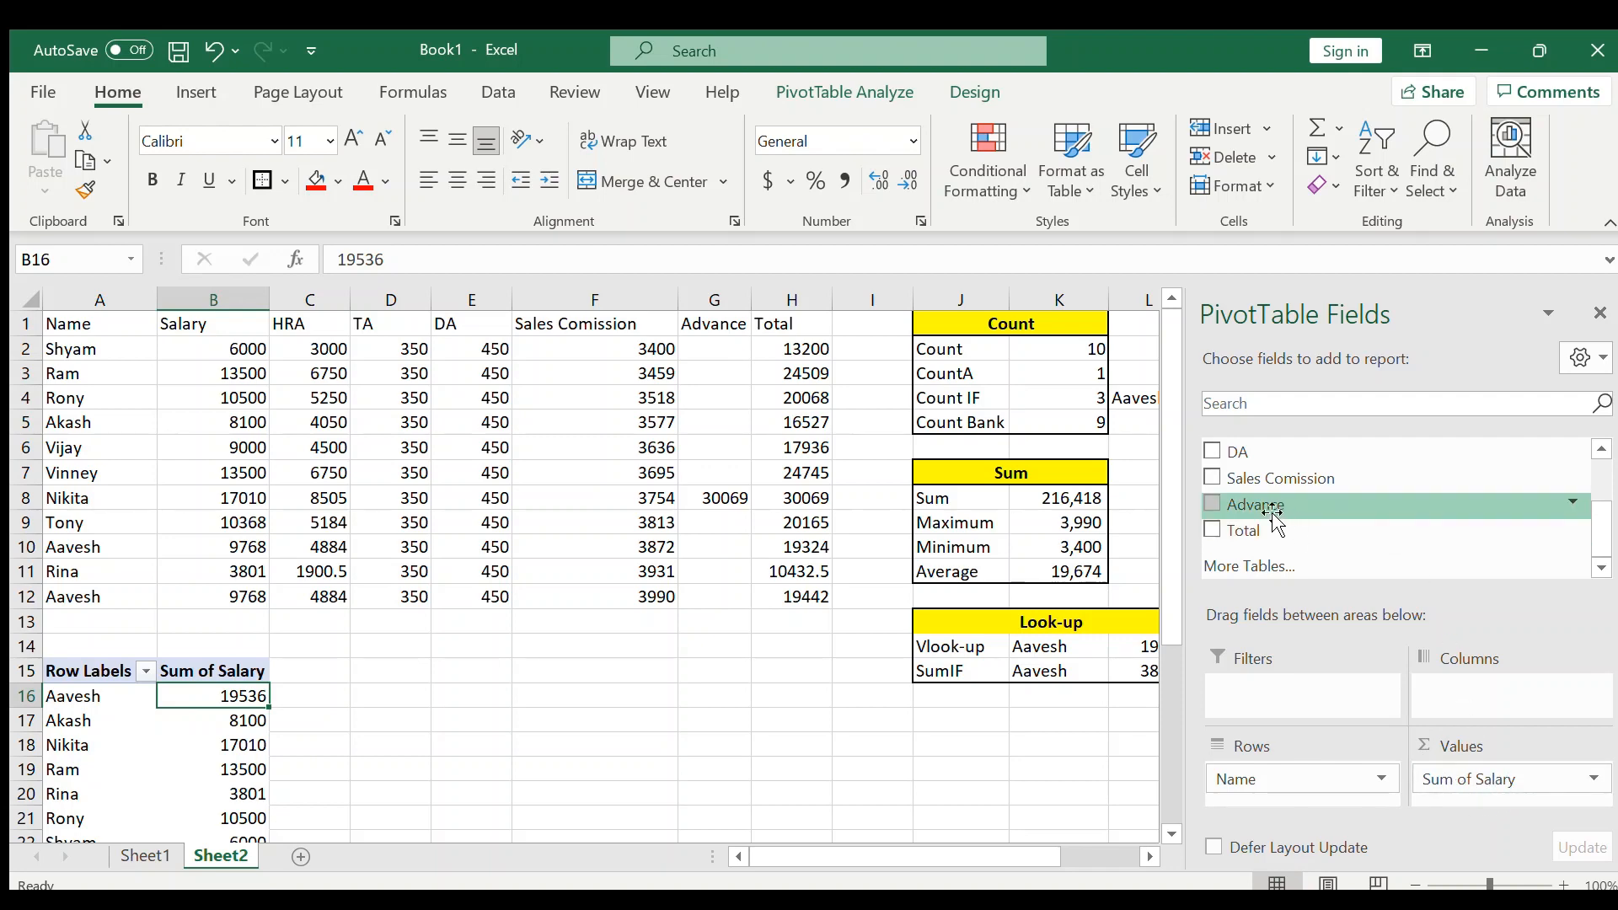
drag(1242, 535, 1432, 506)
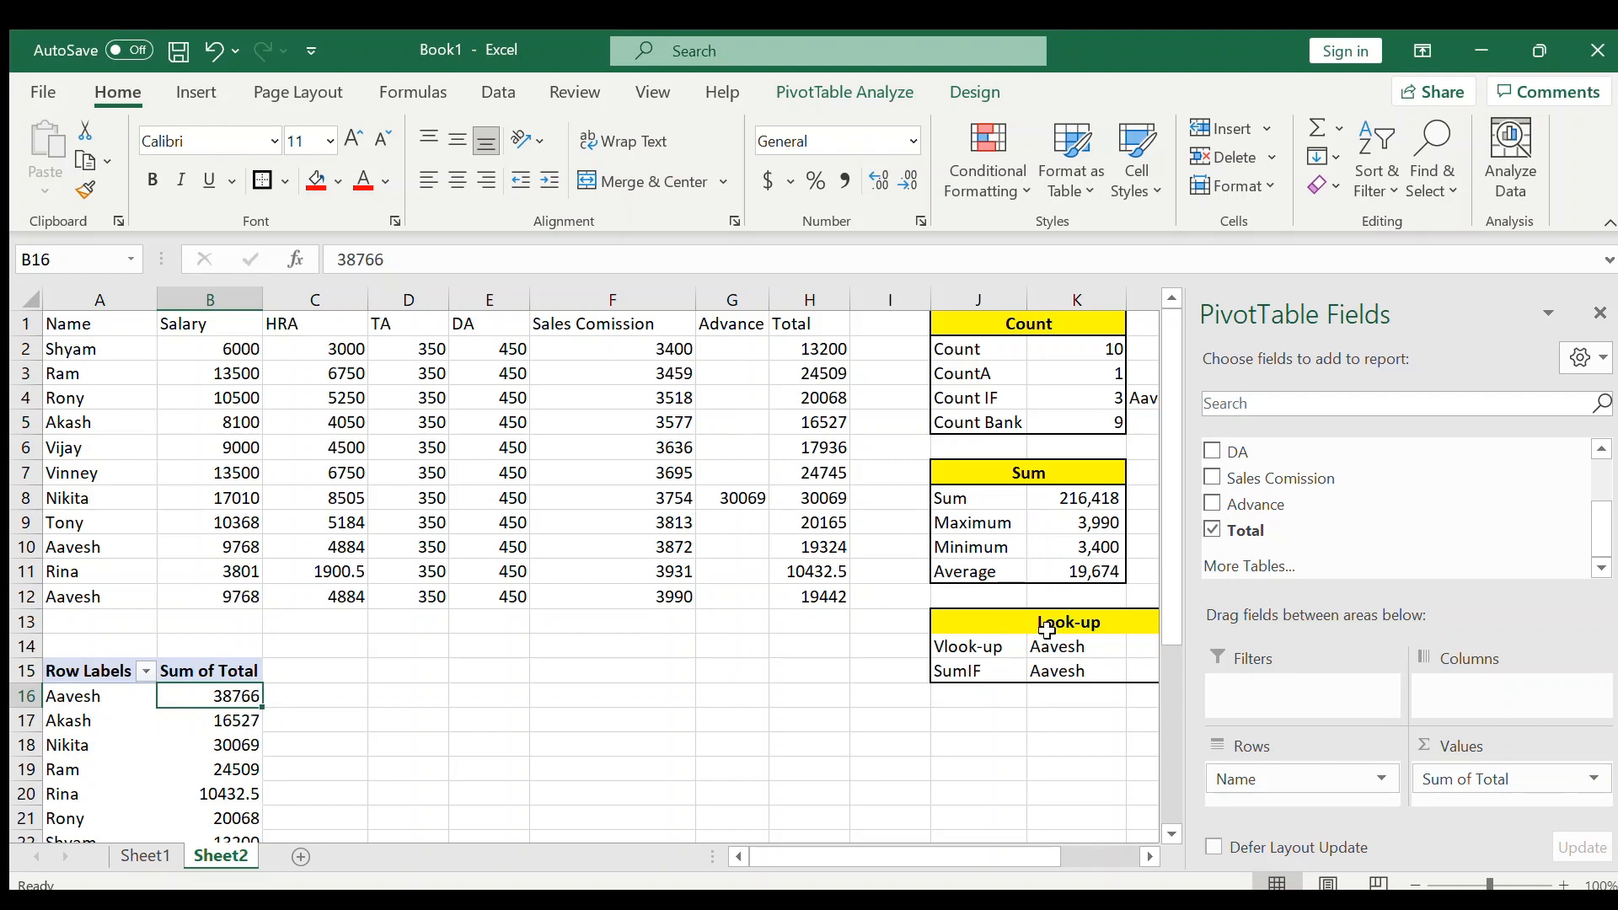
Step: Select the Total values in H10 and H12 together to check their sum against the PivotTable
click(805, 546)
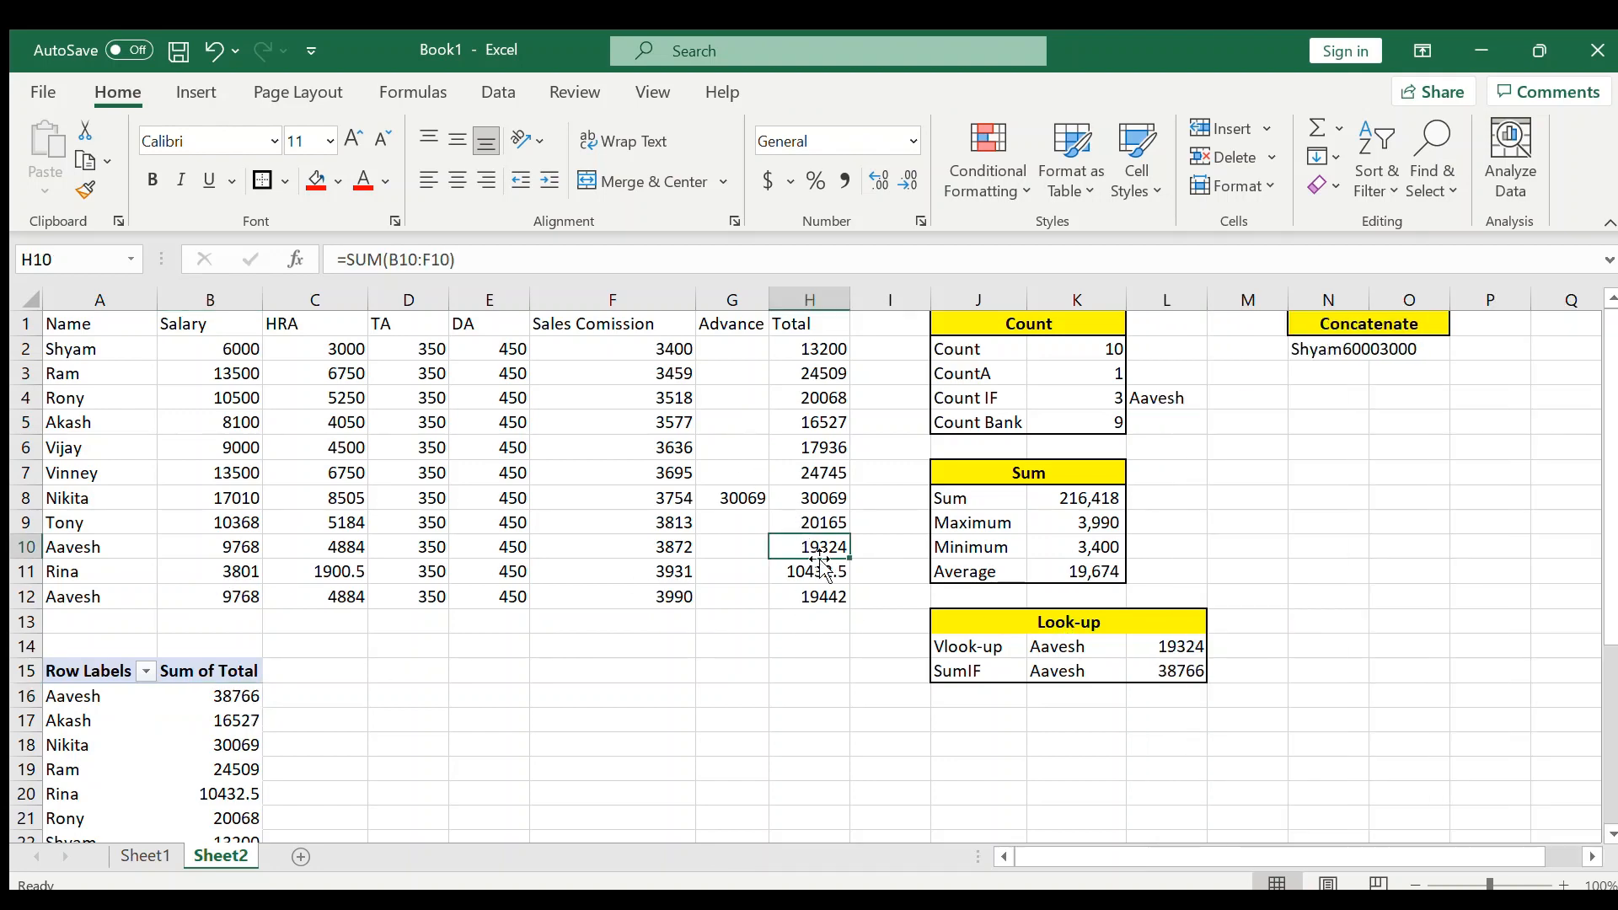
ctrl+click(826, 589)
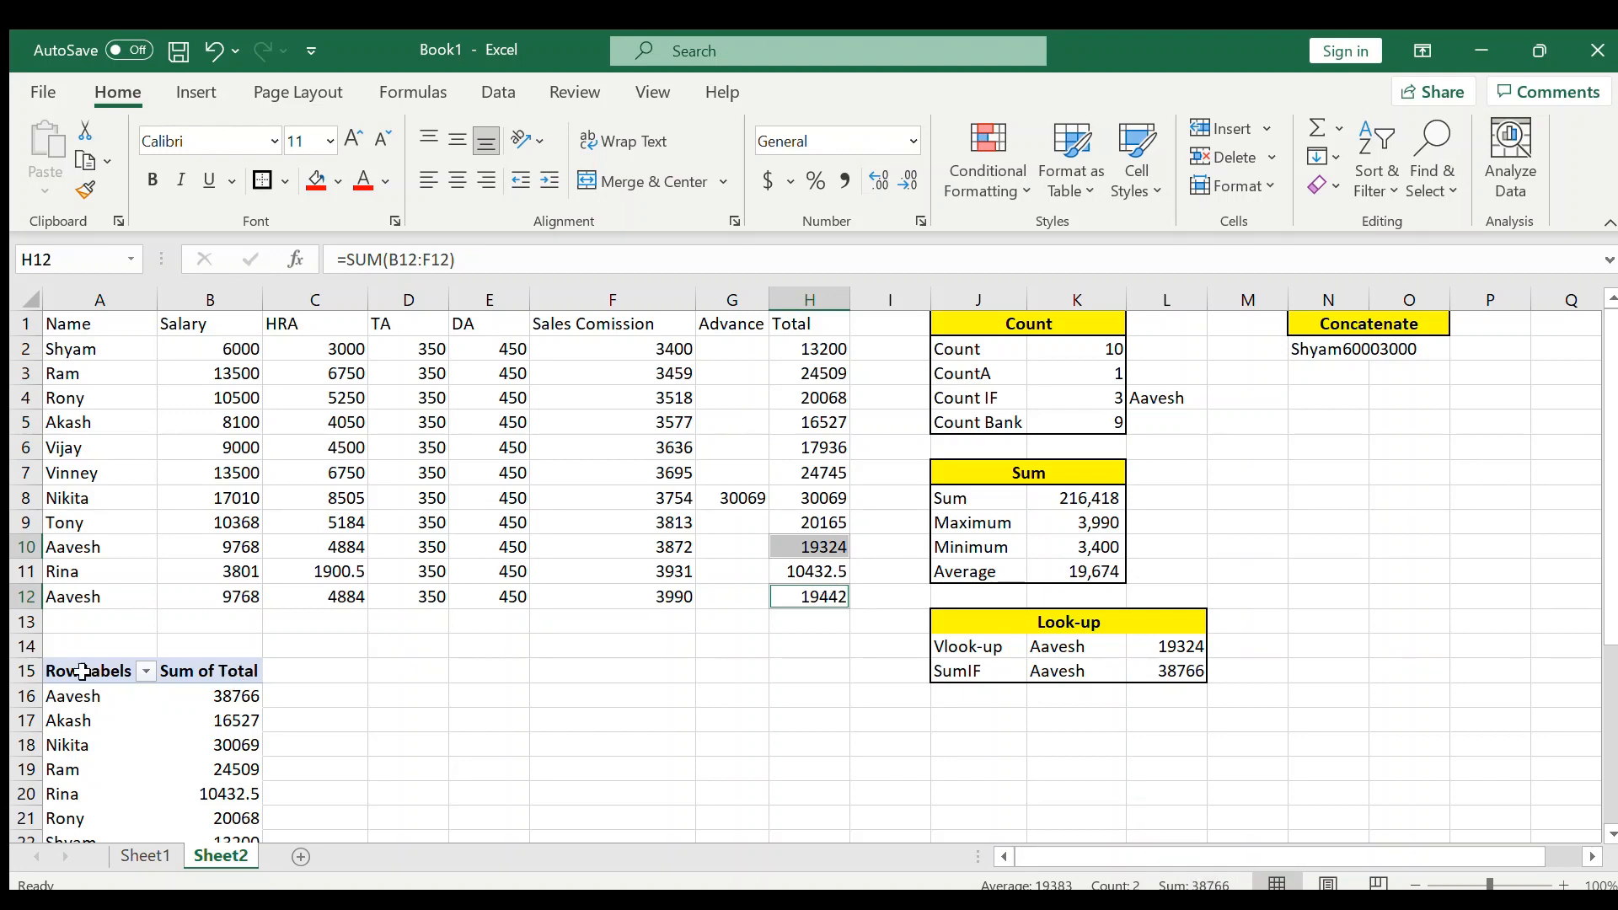
Step: Try Advance as the PivotTable's report filter and remove it from the filters again
click(215, 723)
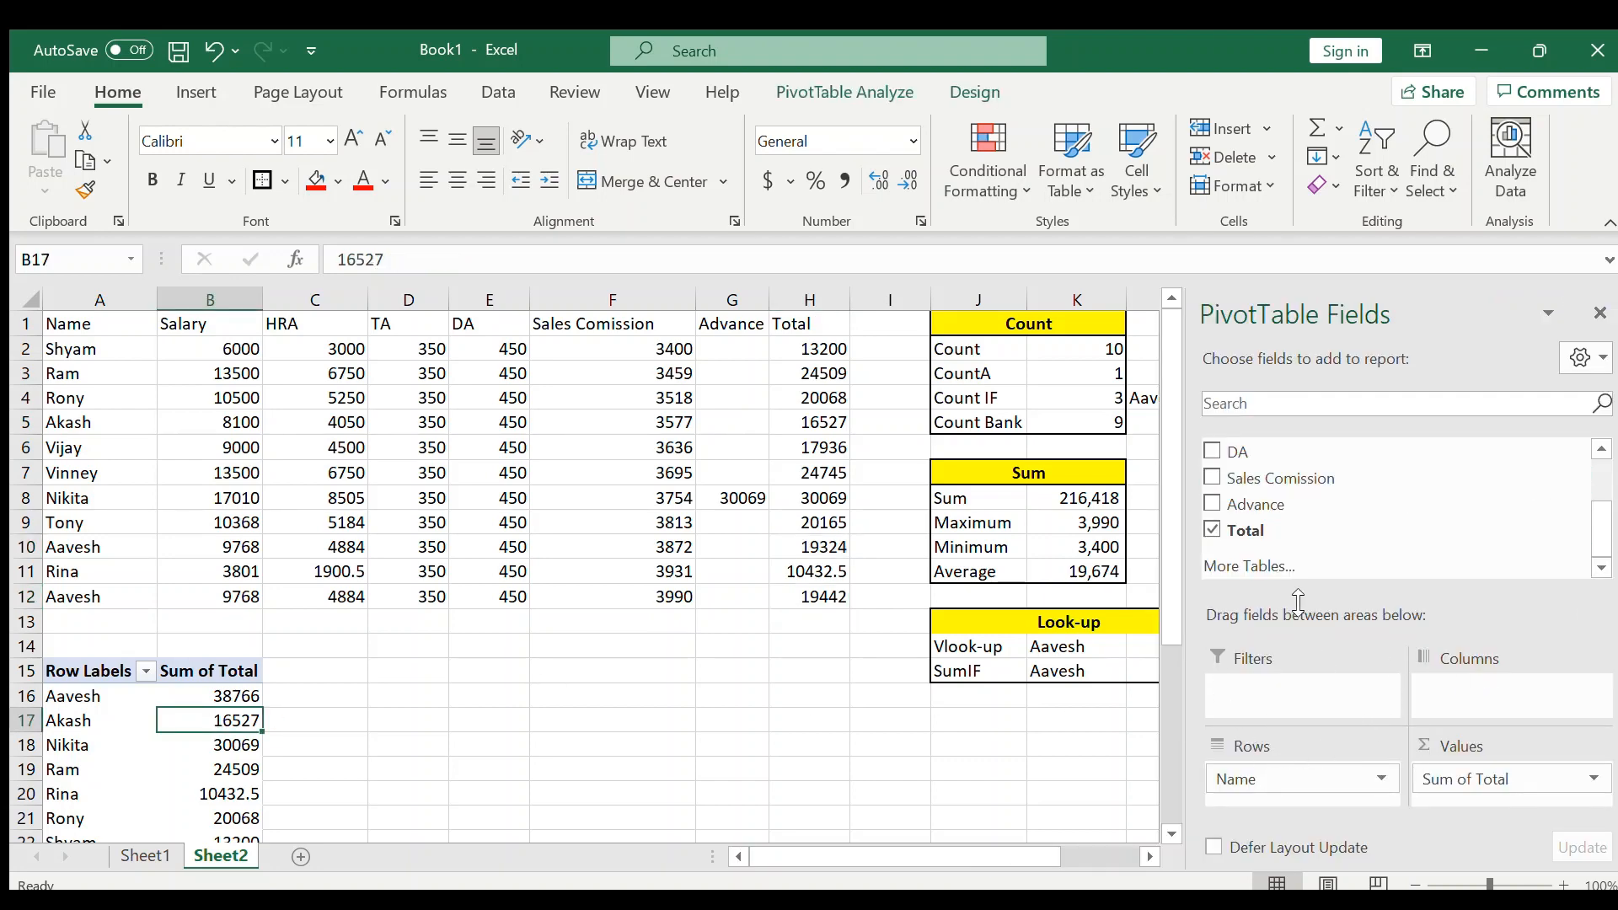
drag(1277, 505, 1272, 699)
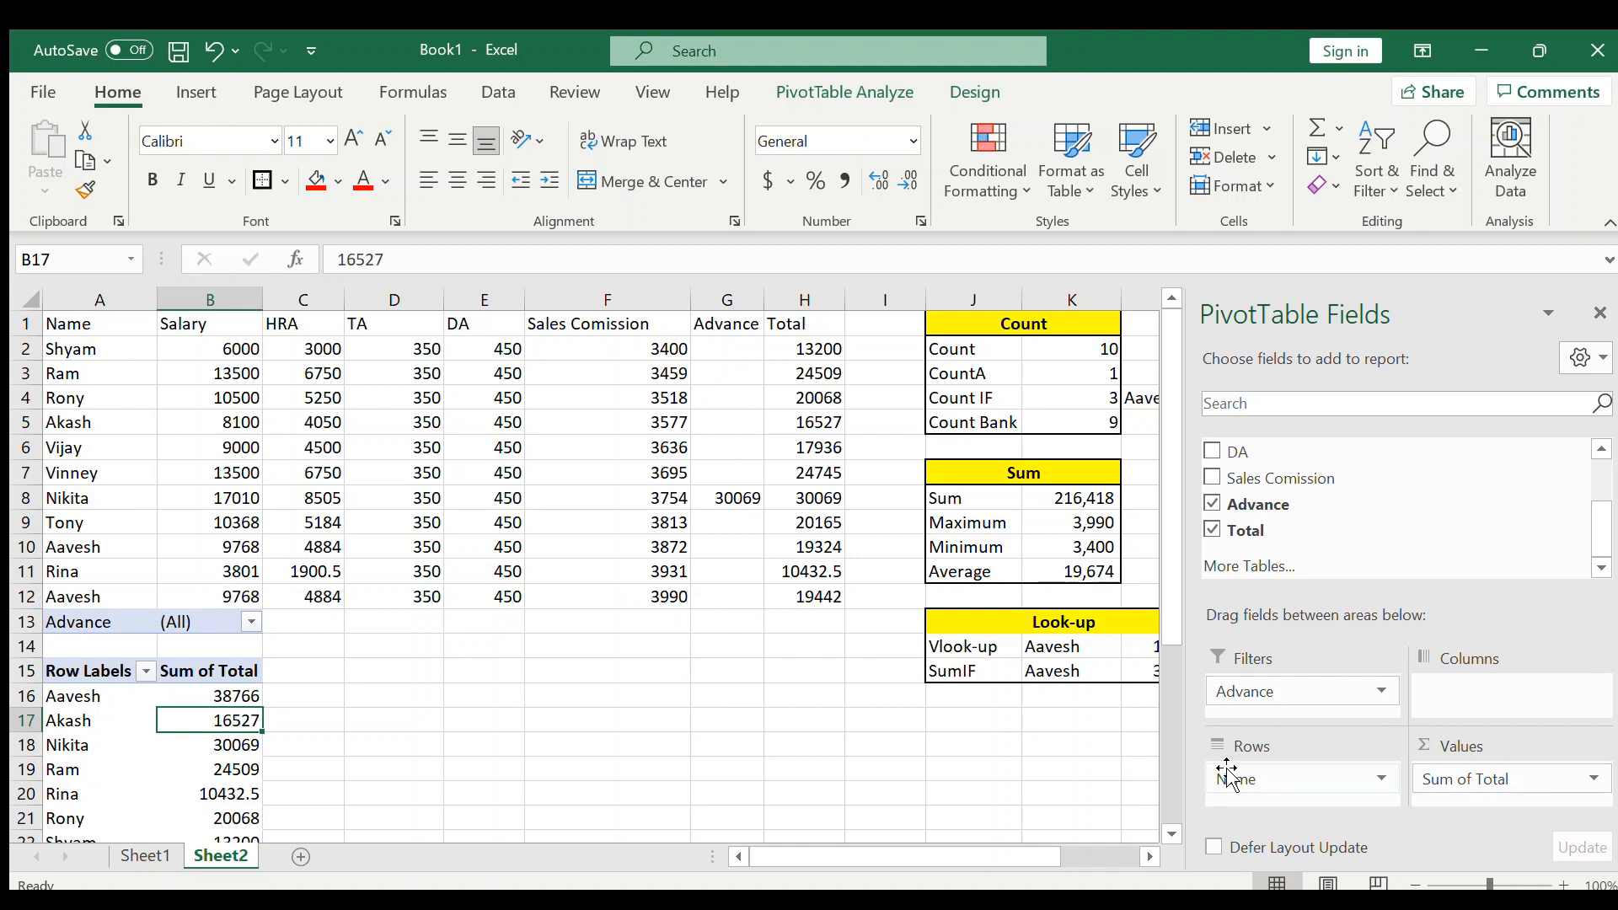
drag(1289, 776, 1289, 681)
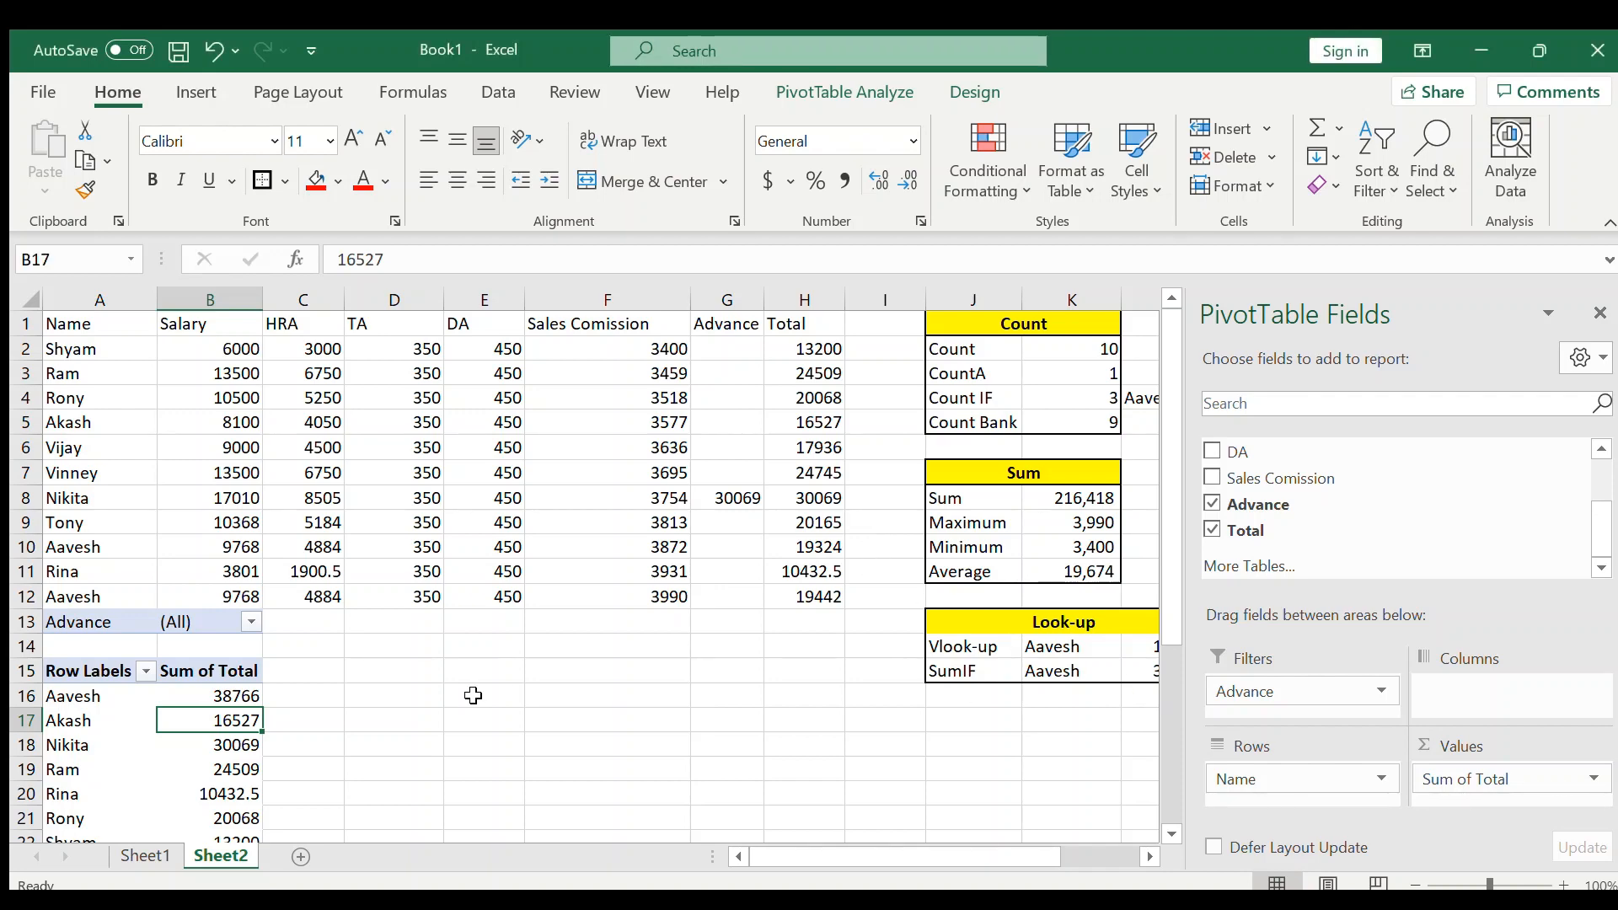
click(79, 623)
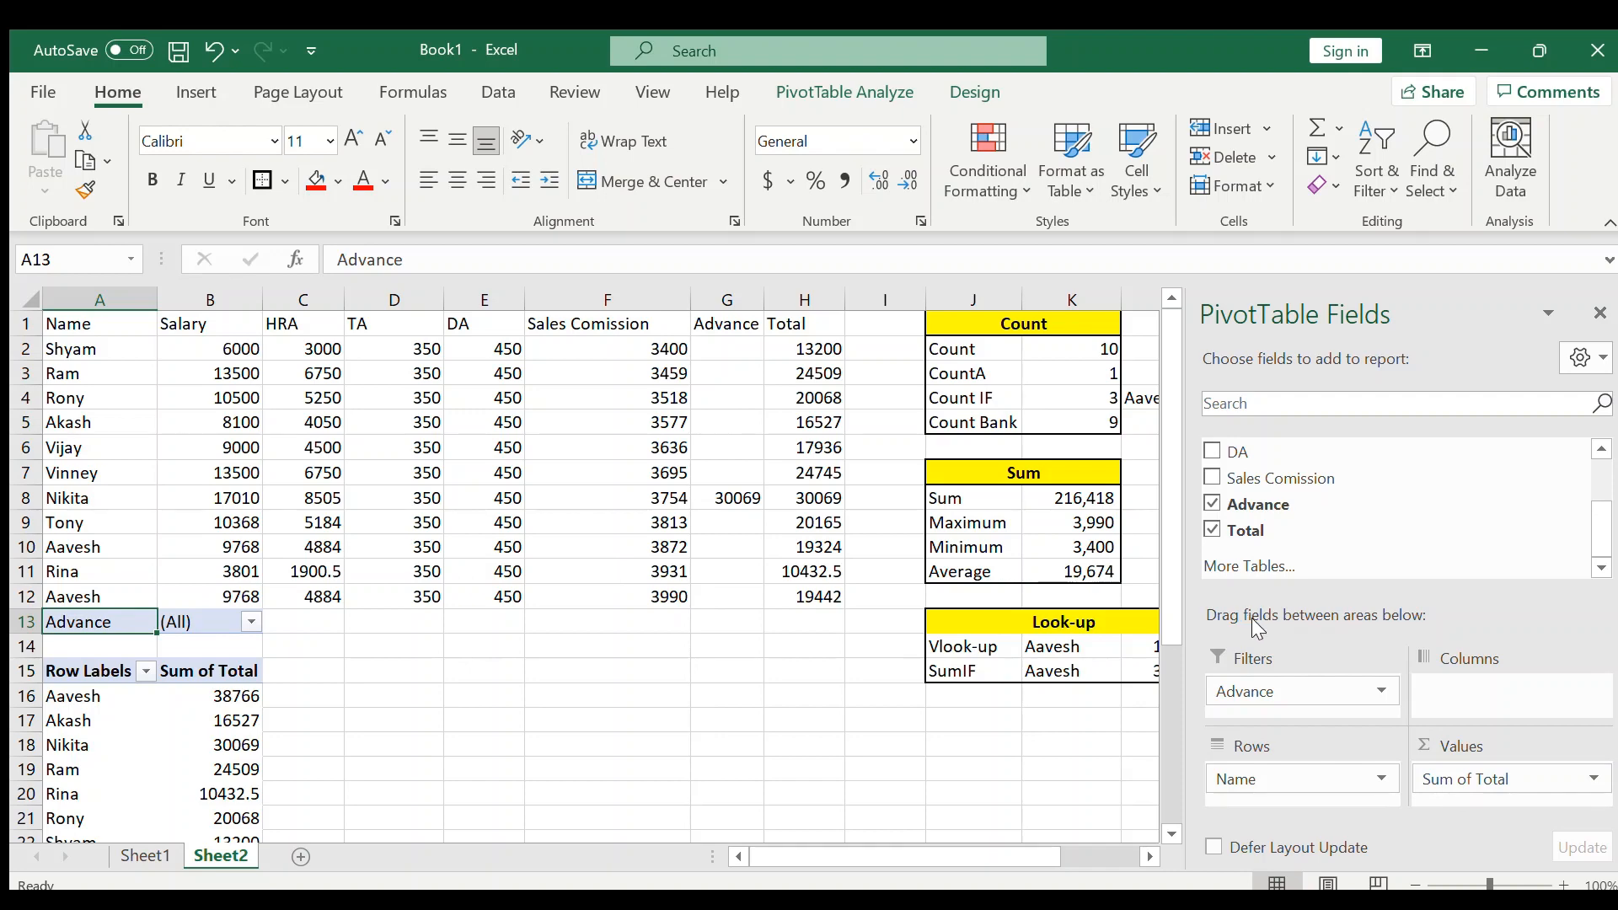
drag(1382, 692, 621, 716)
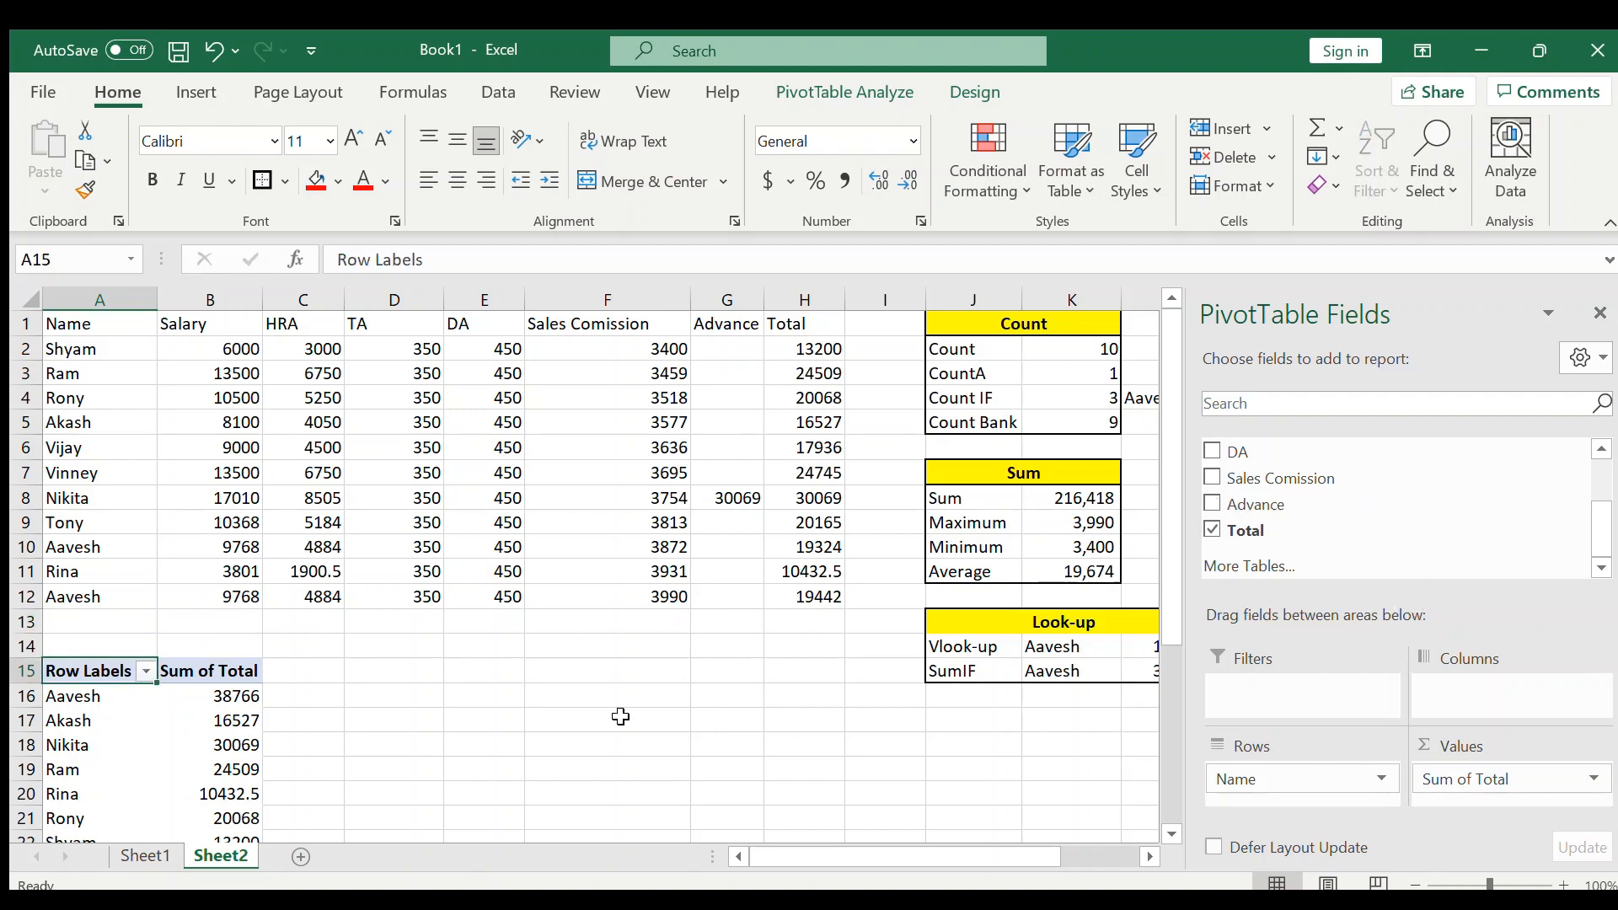
Step: Move the whole PivotTable from A15:B26 so that it starts at cell C19
key(ctrl+shift+Down)
key(shift+Right)
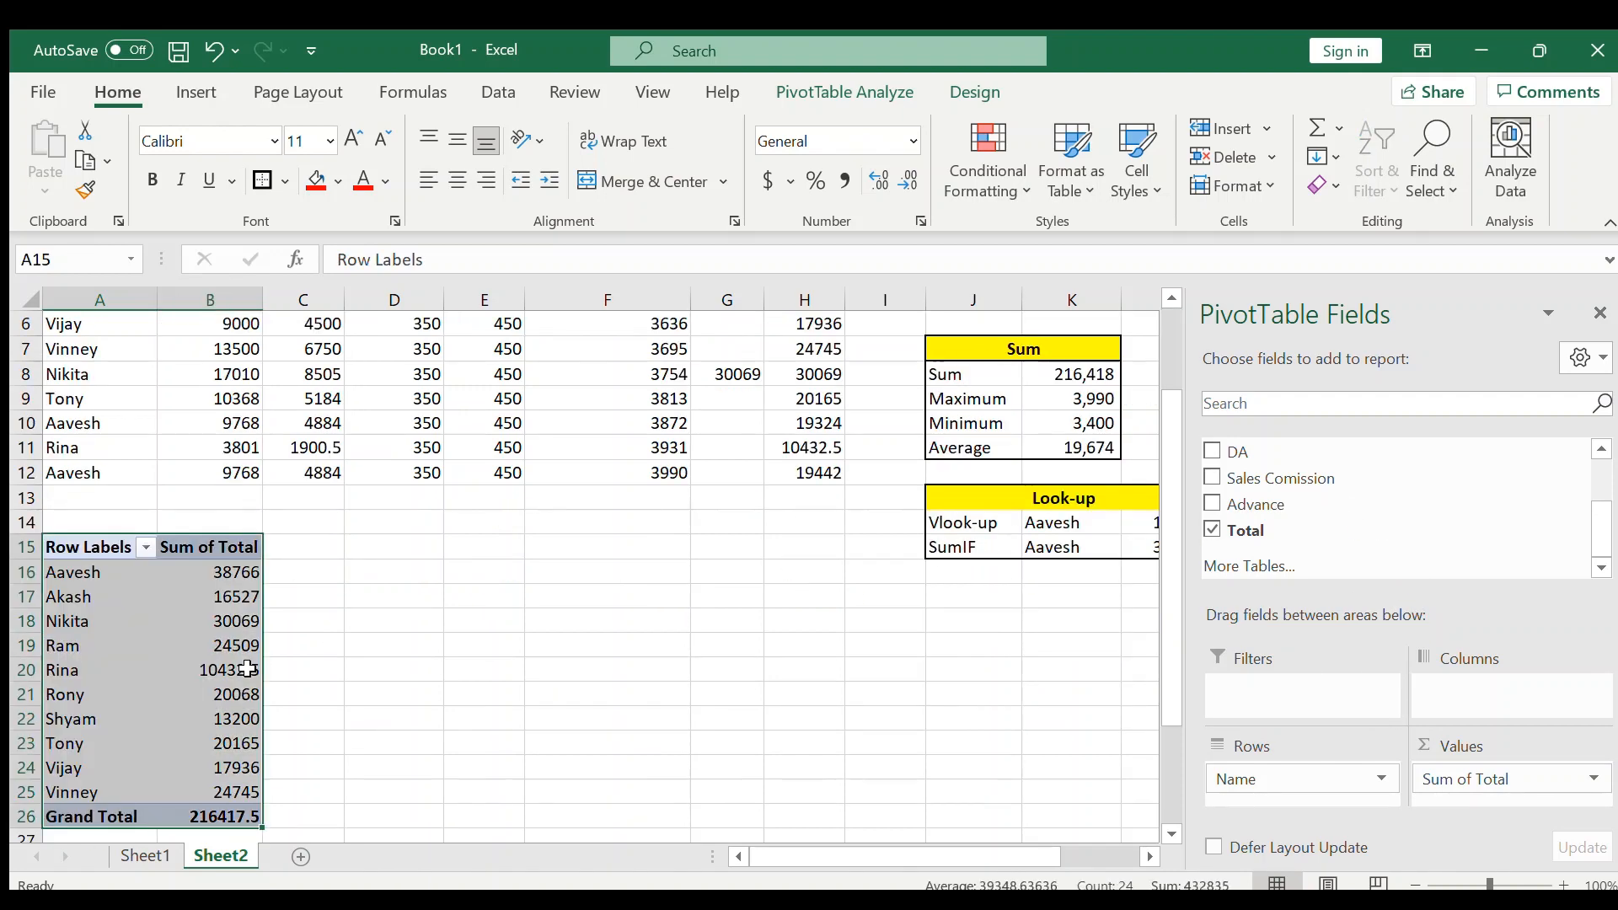
key(ctrl+c)
key(Down)
key(Up)
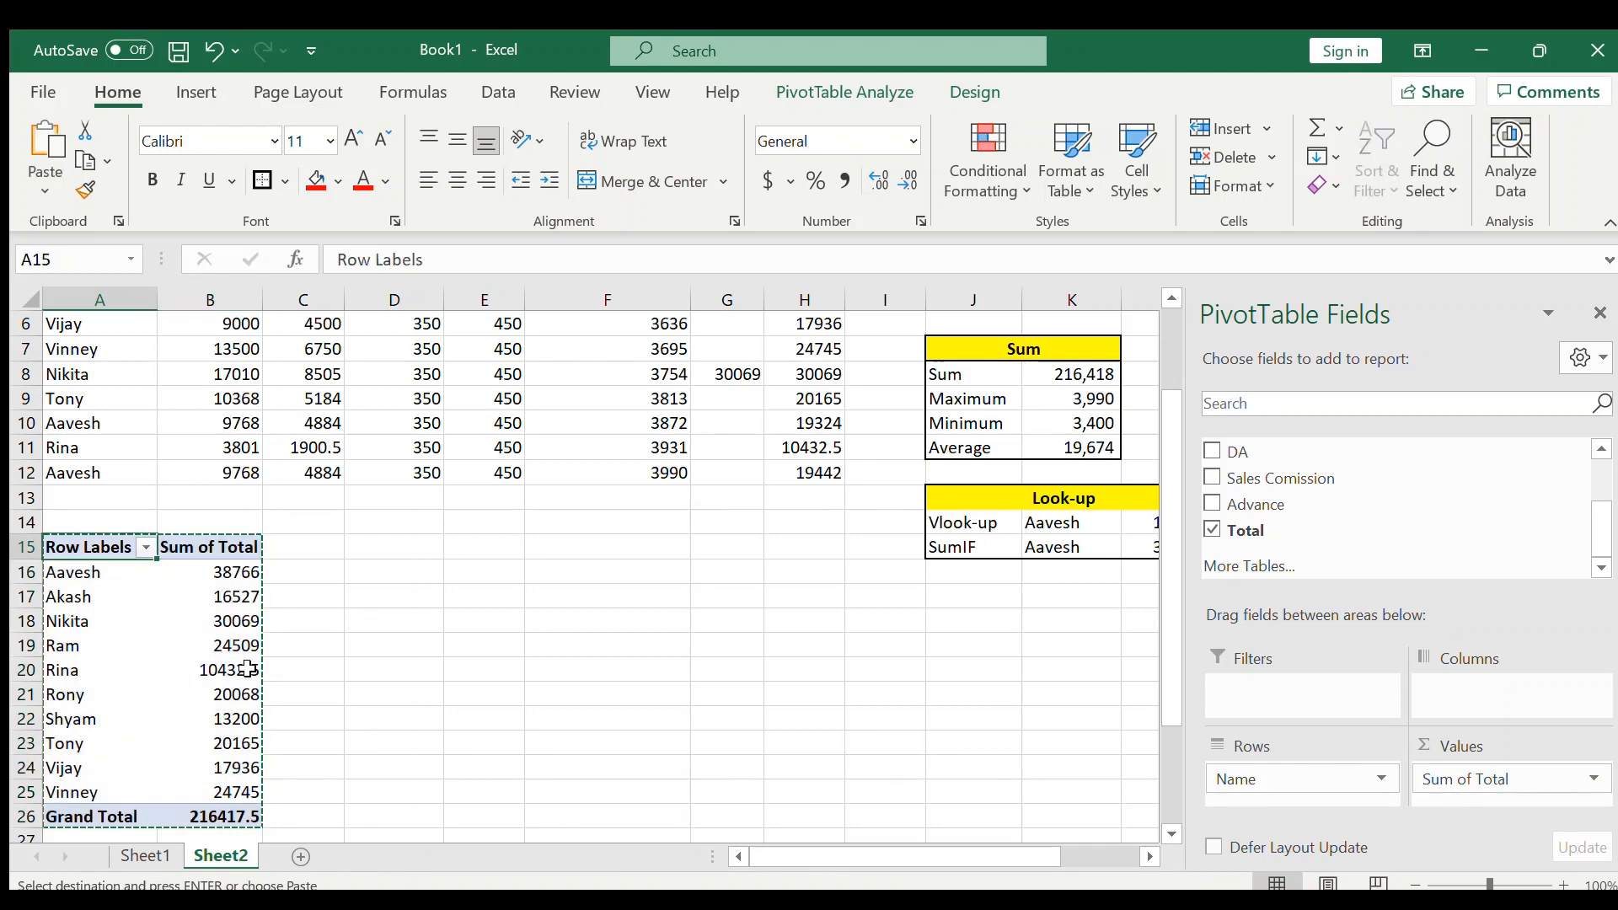
key(shift+Right)
key(ctrl+shift+Down)
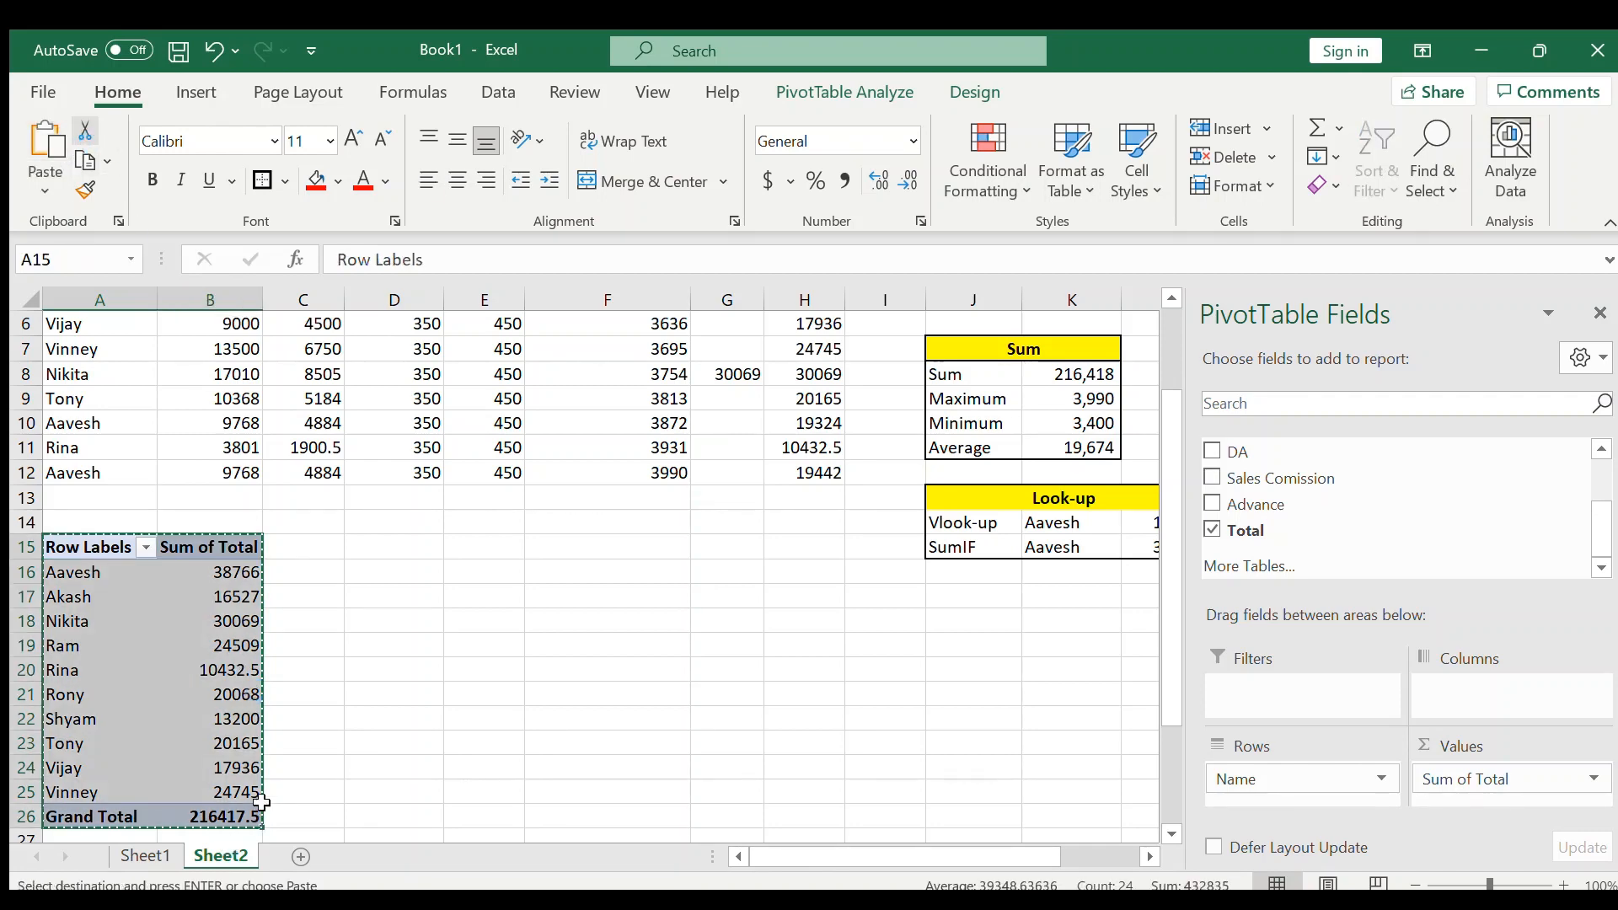
click(337, 766)
click(377, 712)
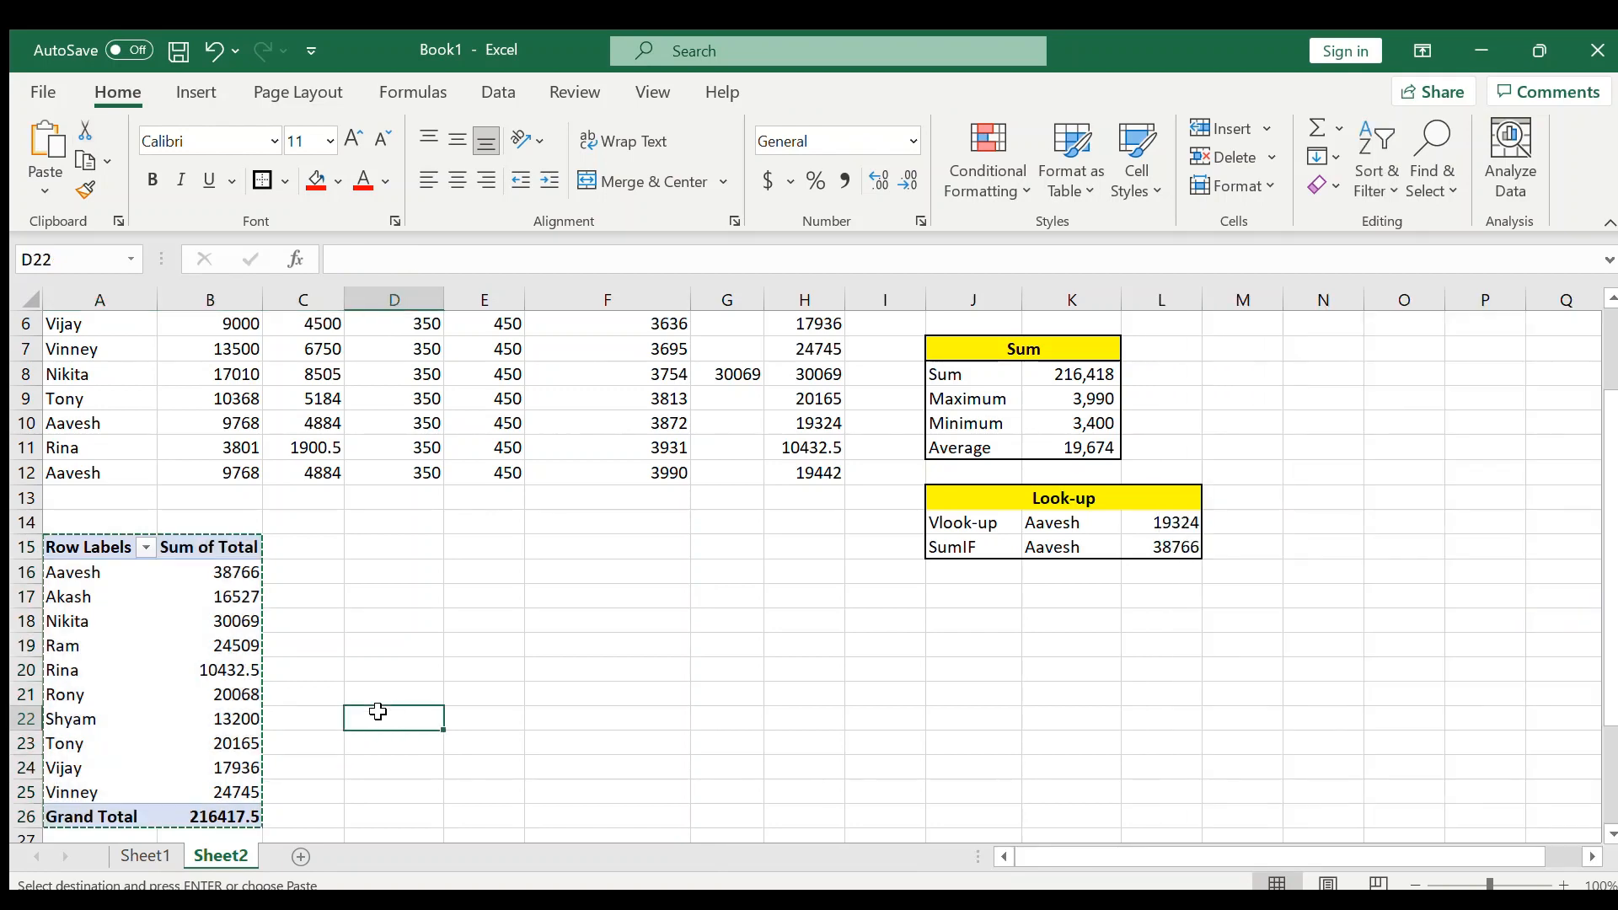
key(Up)
key(Up)
key(Left)
key(Up)
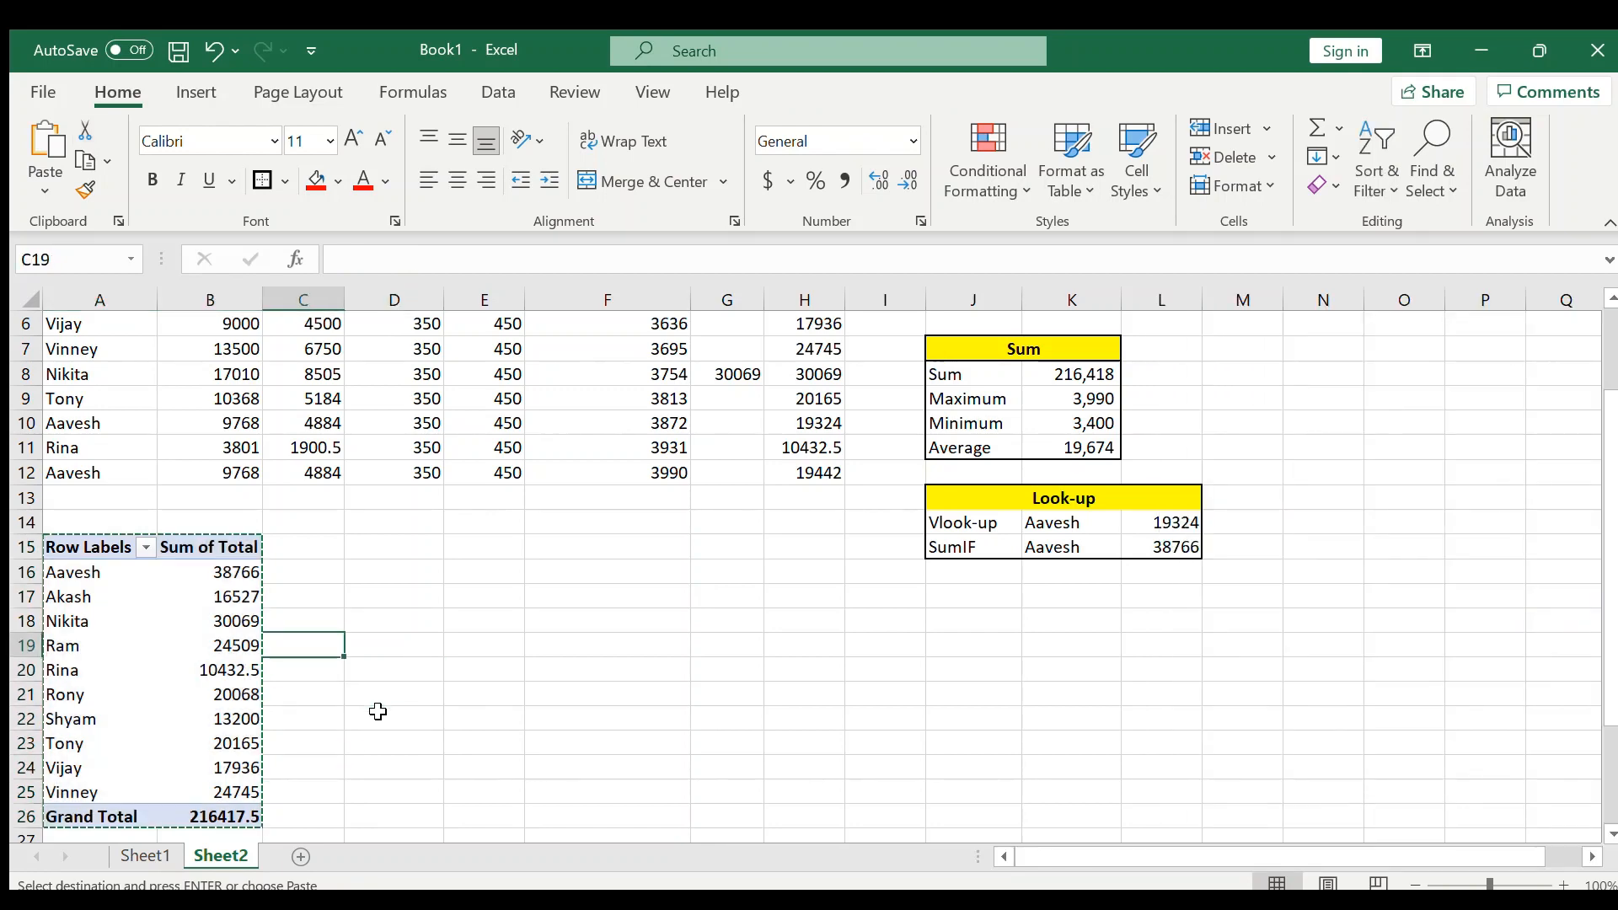
key(ctrl+v)
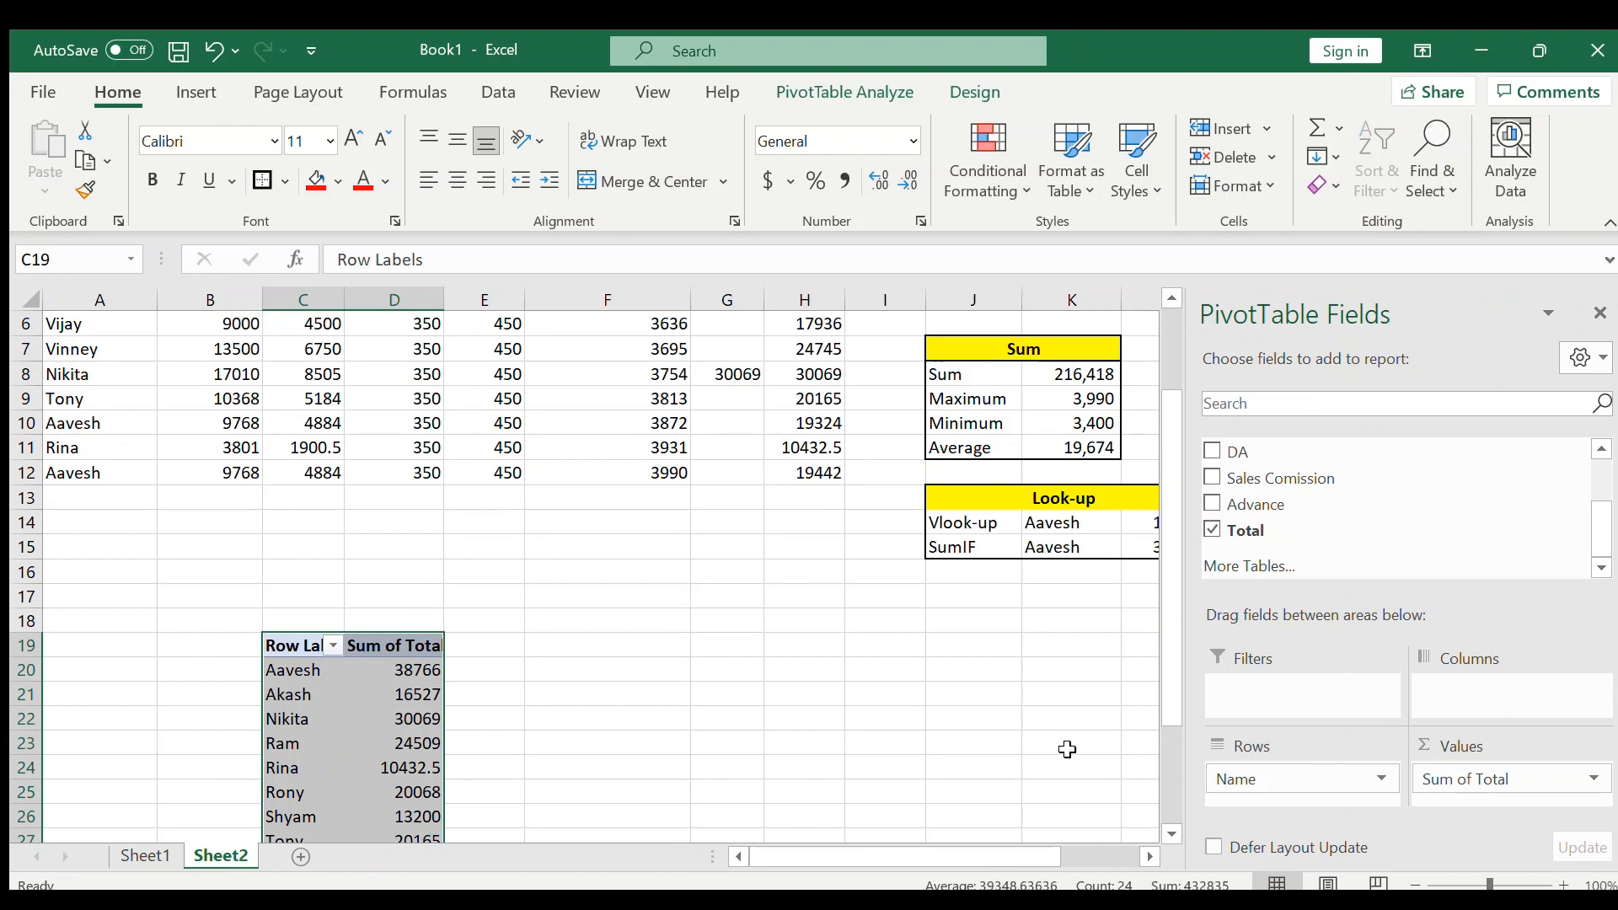
Step: Move Name from the PivotTable's rows to its filters and filter it to the employee listed in row 8
drag(1337, 779, 1319, 699)
click(889, 696)
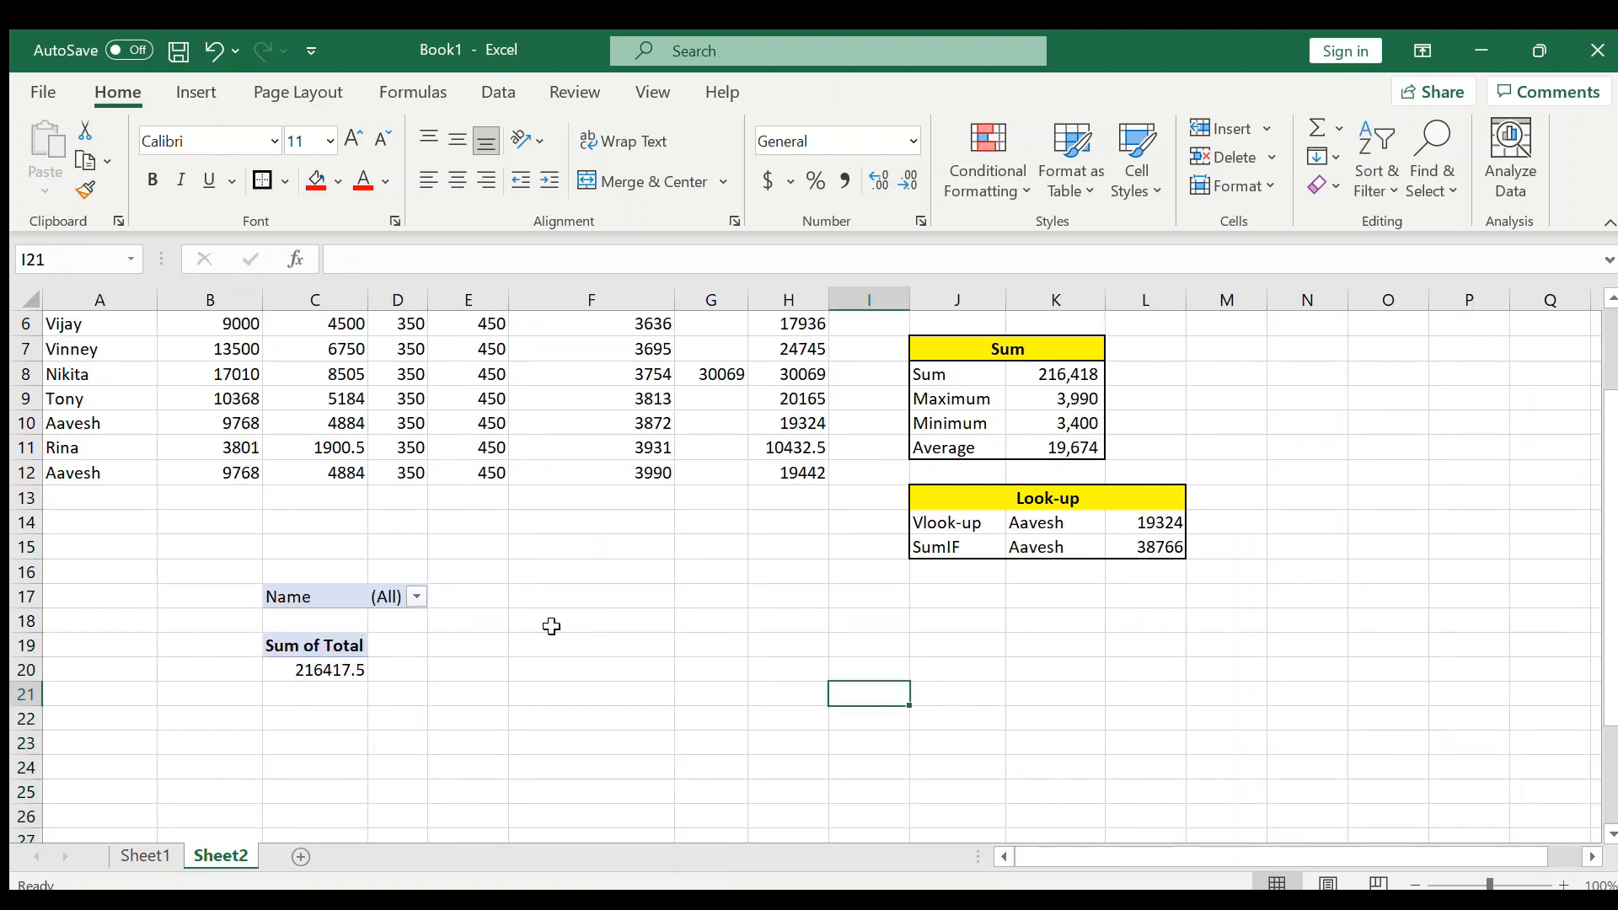
click(353, 647)
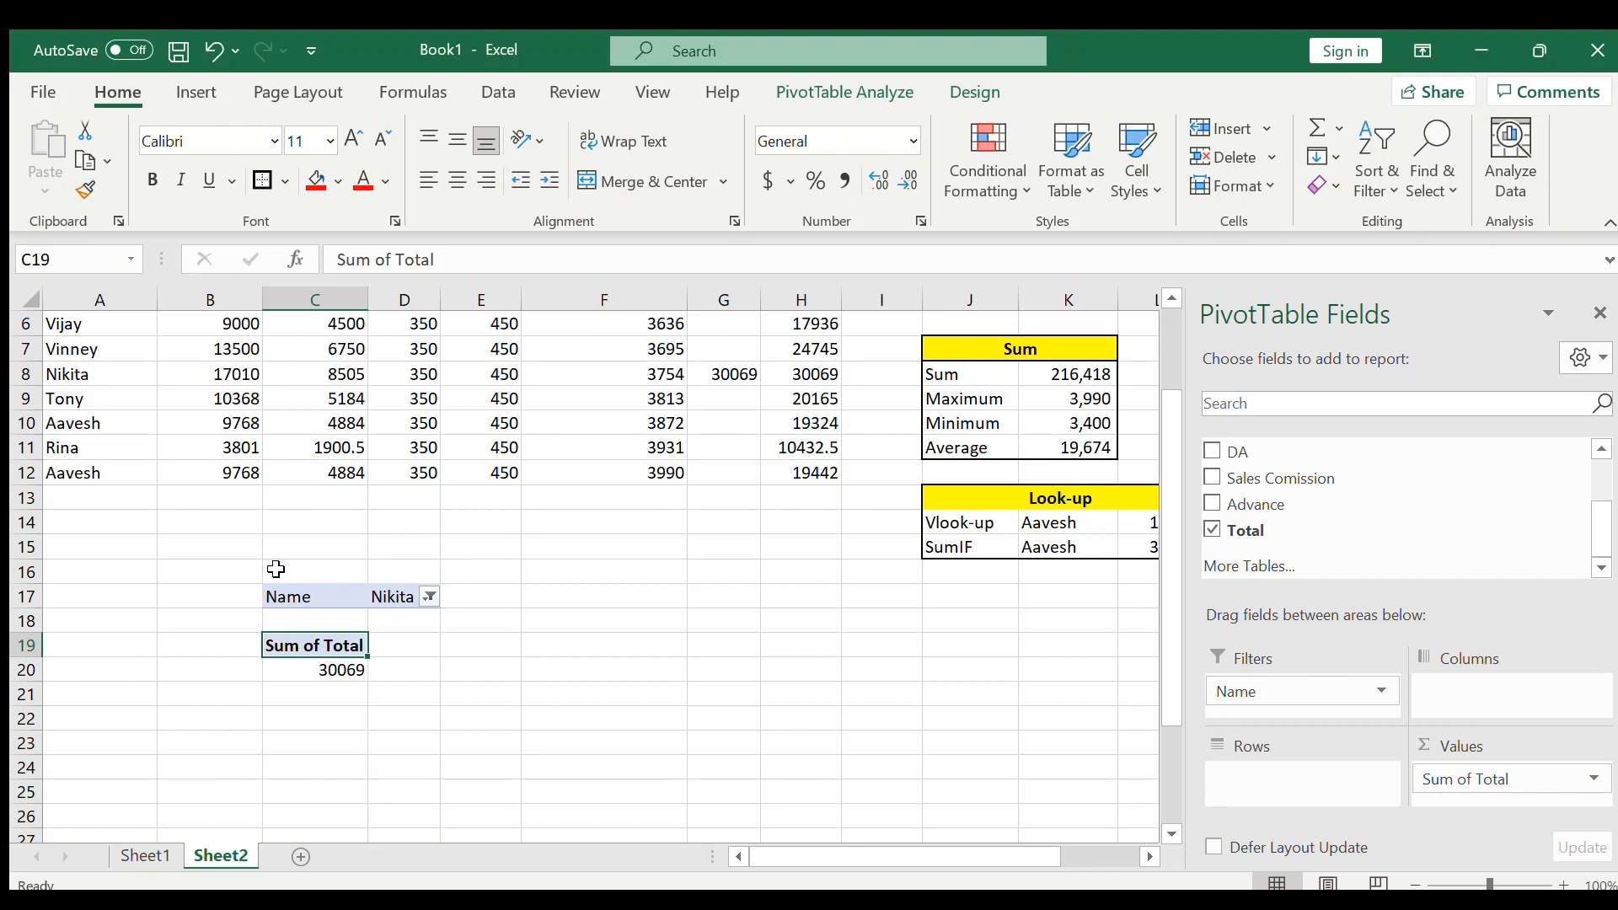
Step: Look over the commands for inserting tables, charts and PivotCharts from an empty cell outside the PivotTable
click(297, 93)
click(202, 84)
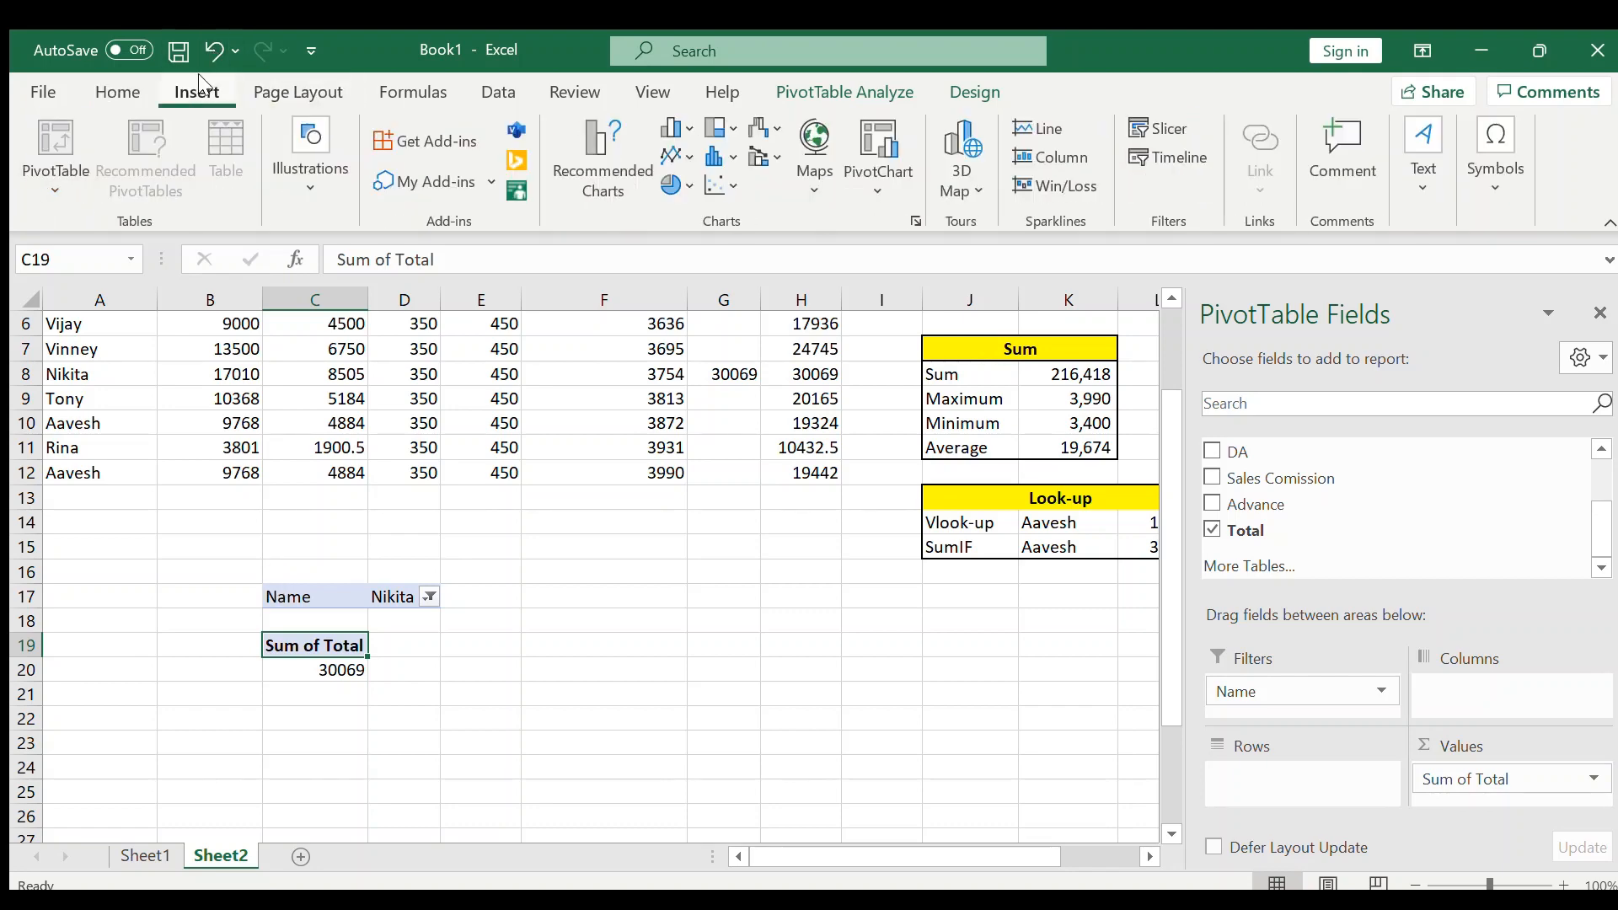
click(137, 88)
click(197, 91)
click(115, 579)
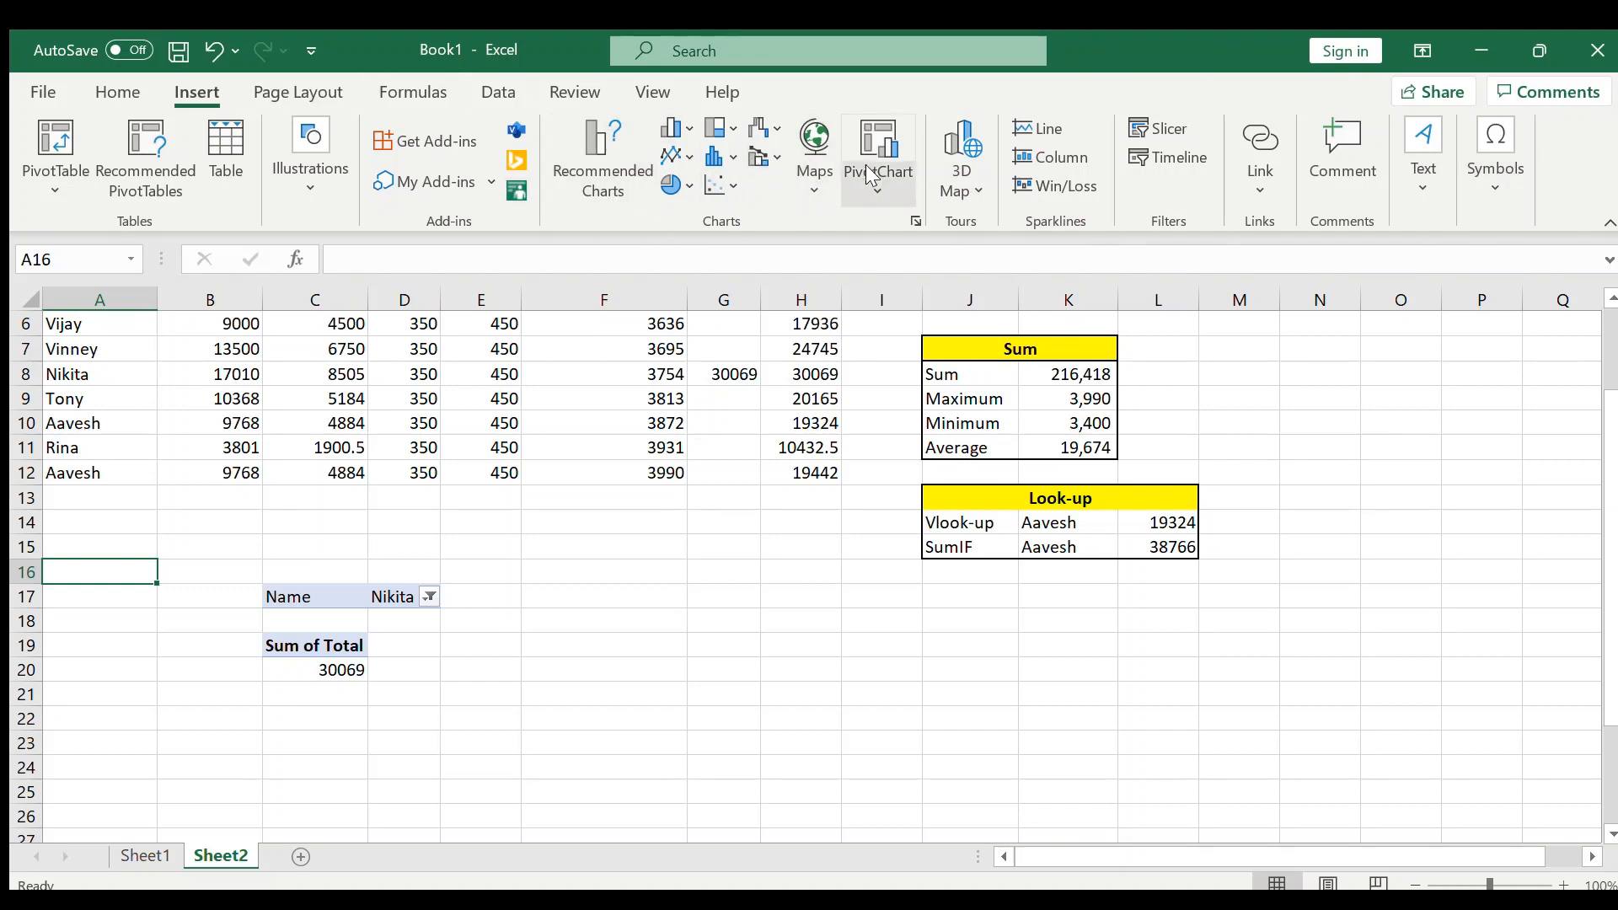
Step: Review the page layout options and the sheet's print preview, and return to the worksheet
click(301, 92)
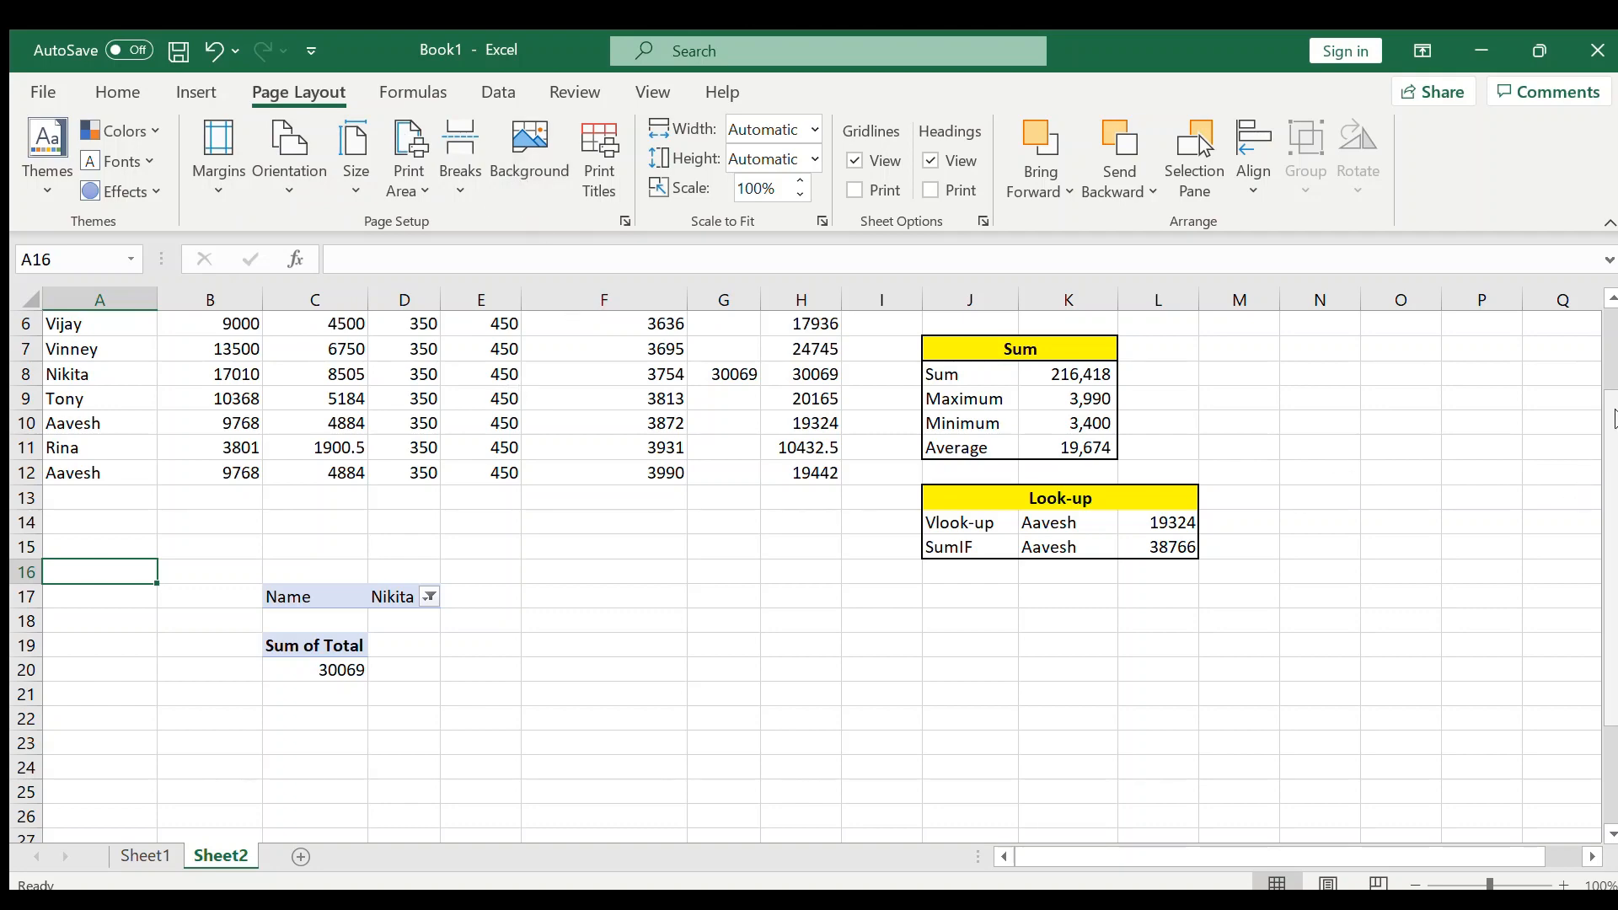
scroll(1592, 466, up, 2)
click(788, 444)
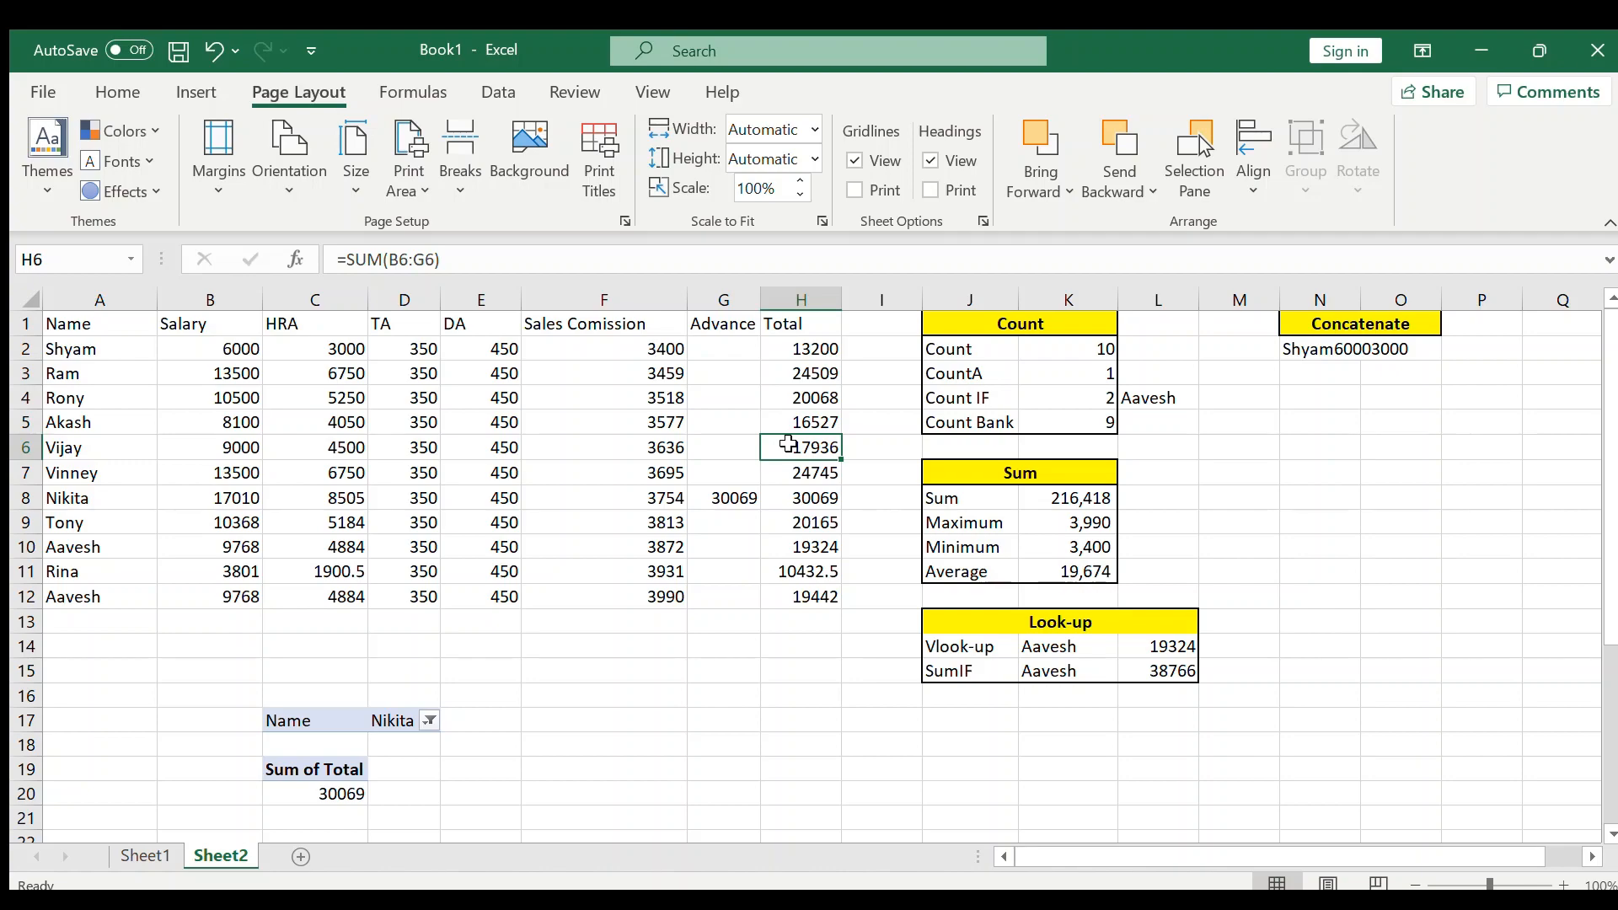
key(ctrl+p)
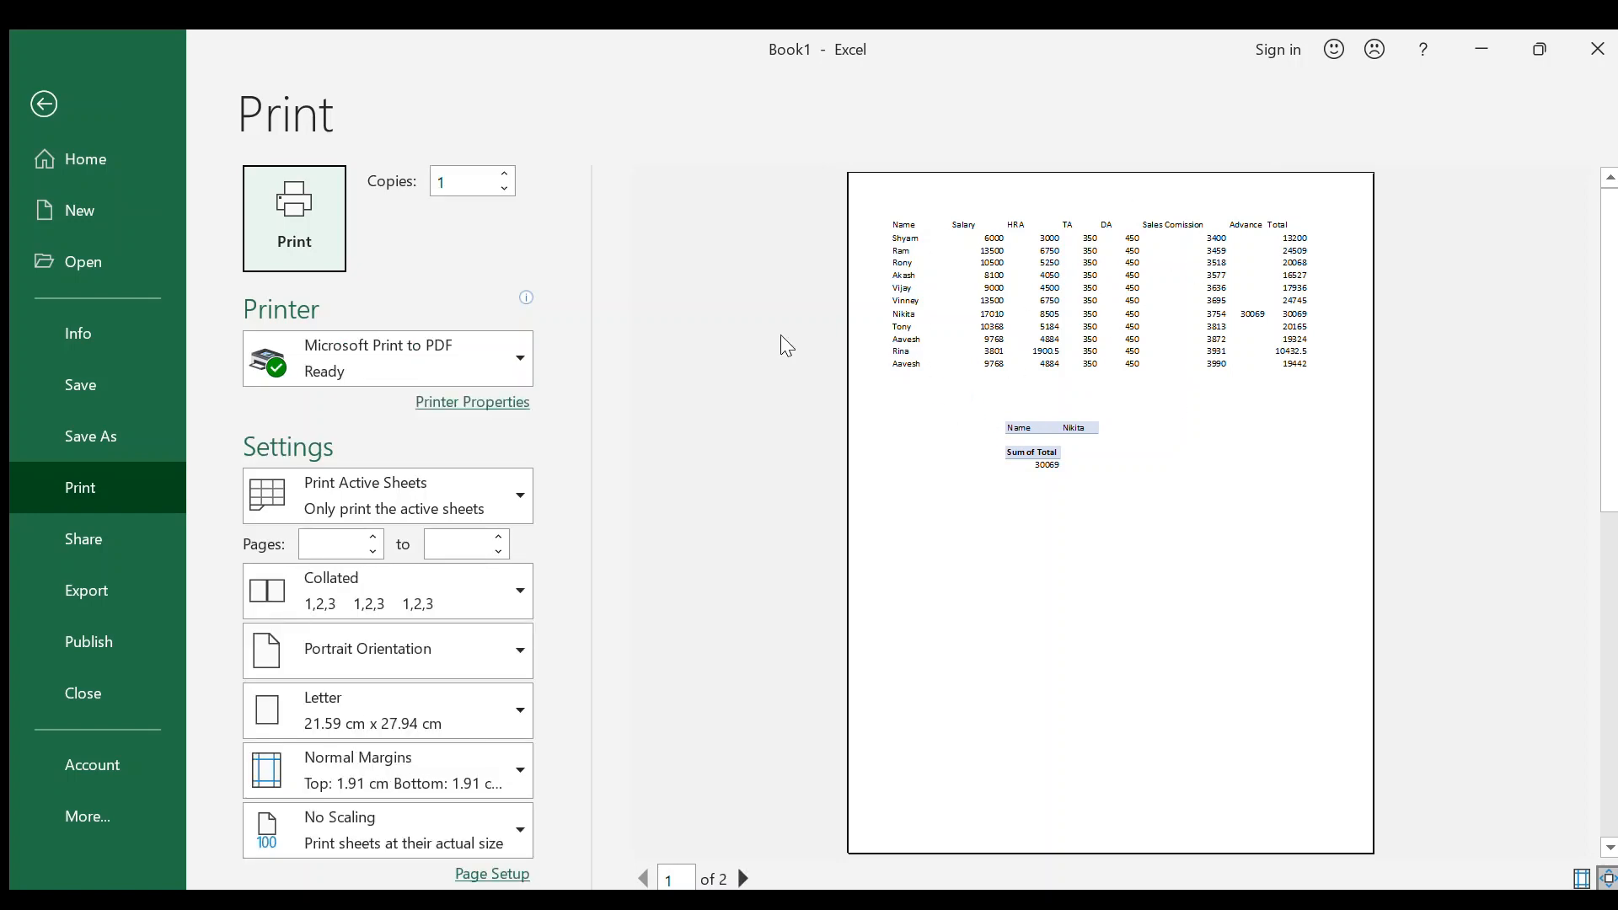
click(44, 104)
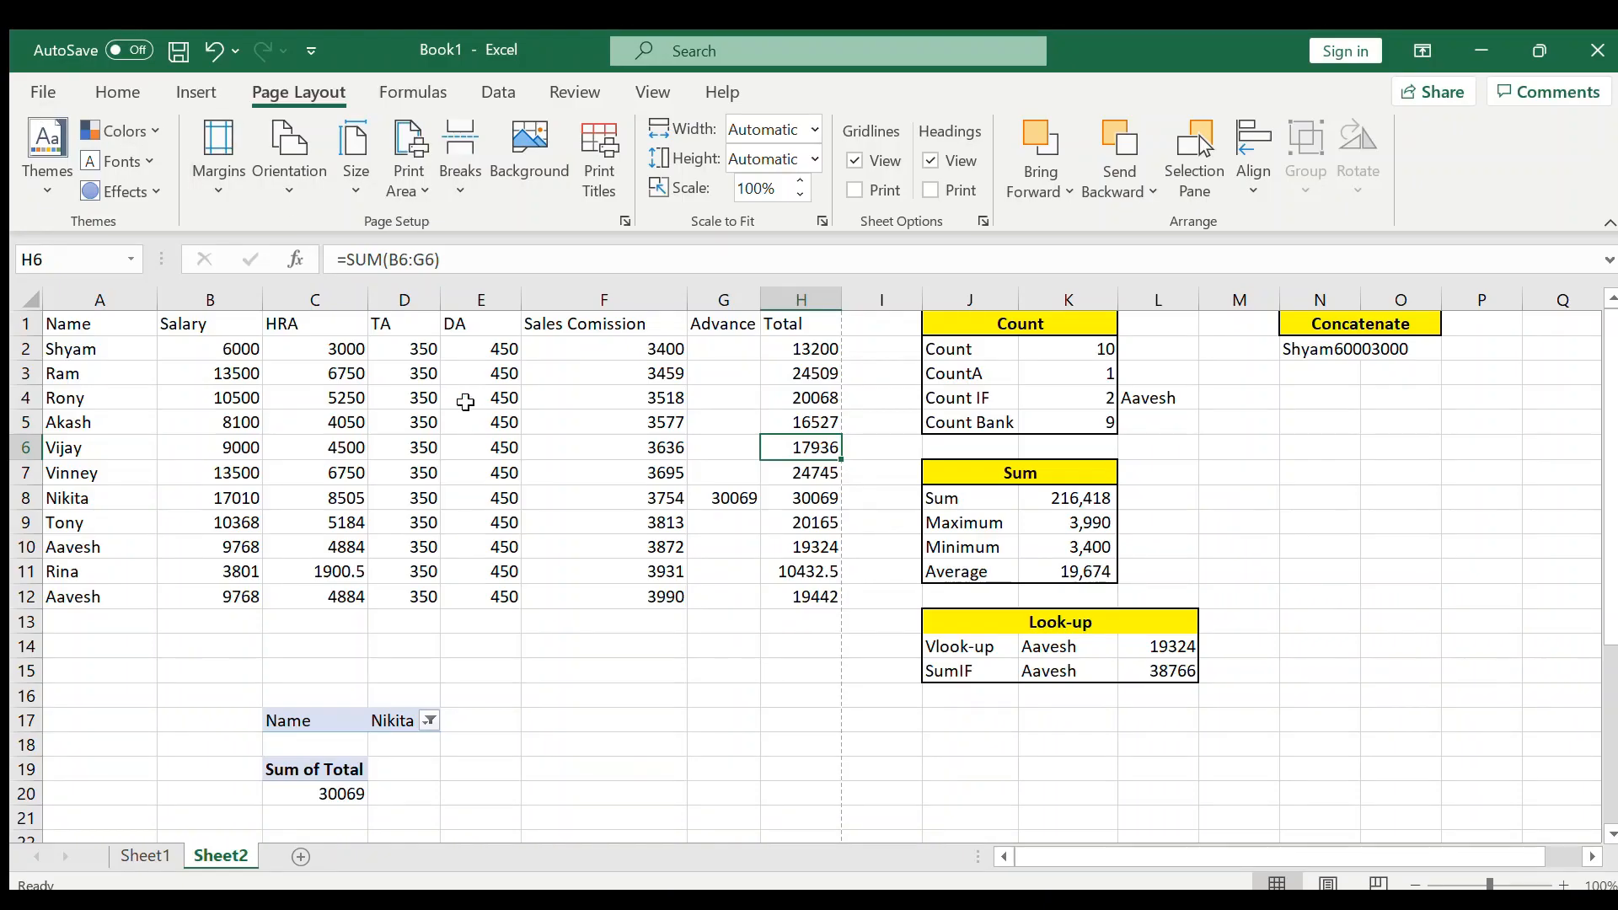
click(557, 421)
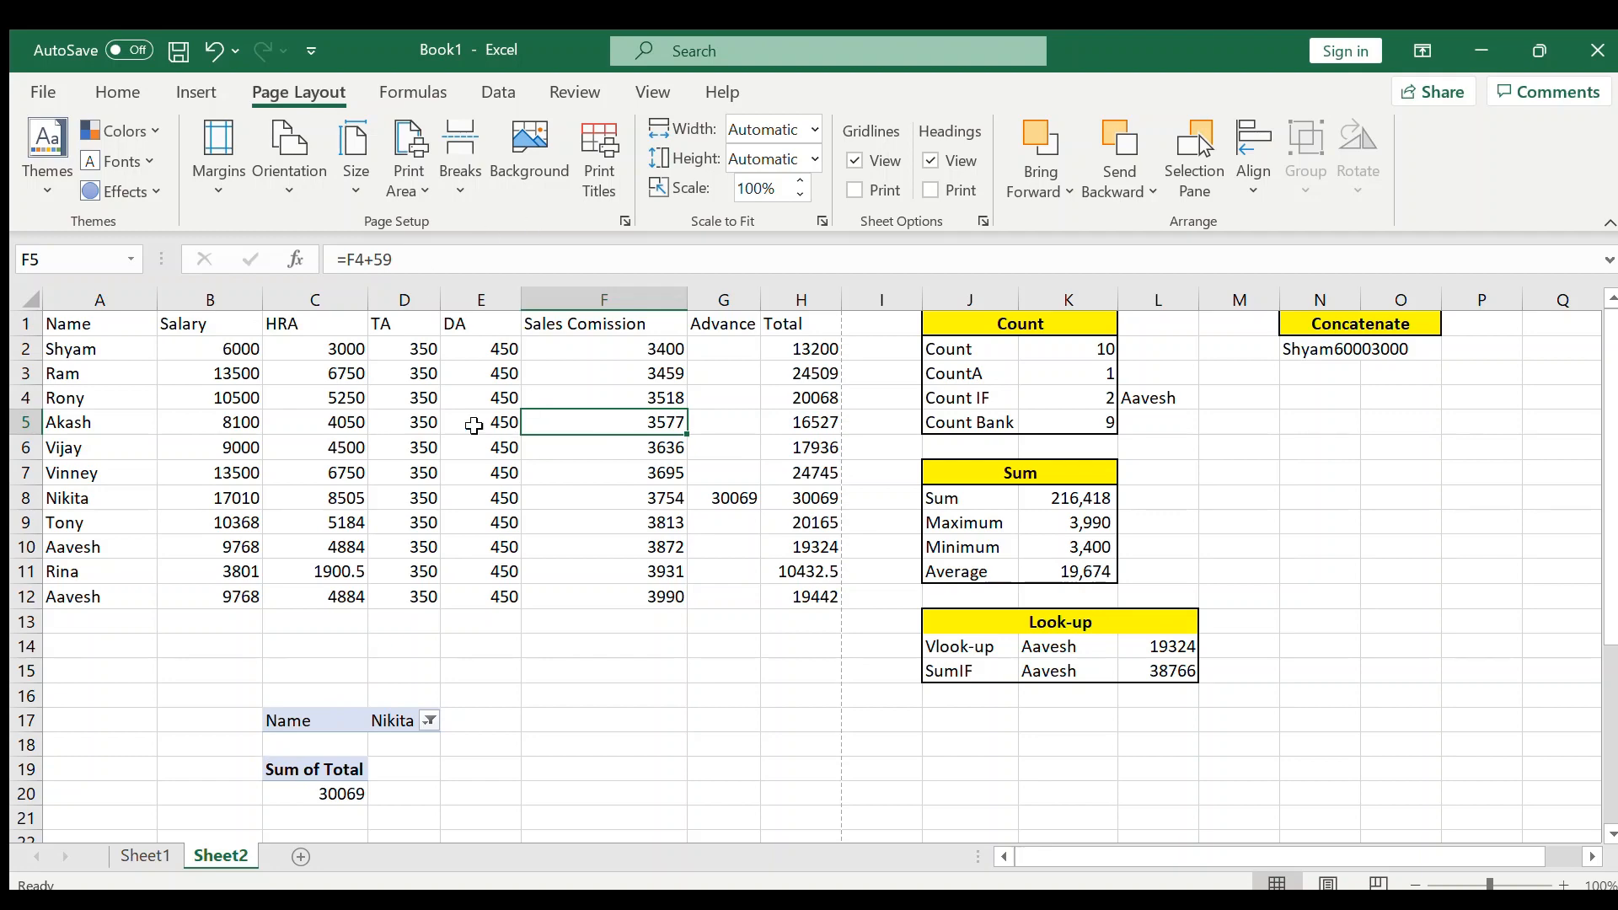
Step: Look through the commands for formulas, data handling and reviewing the workbook
click(424, 93)
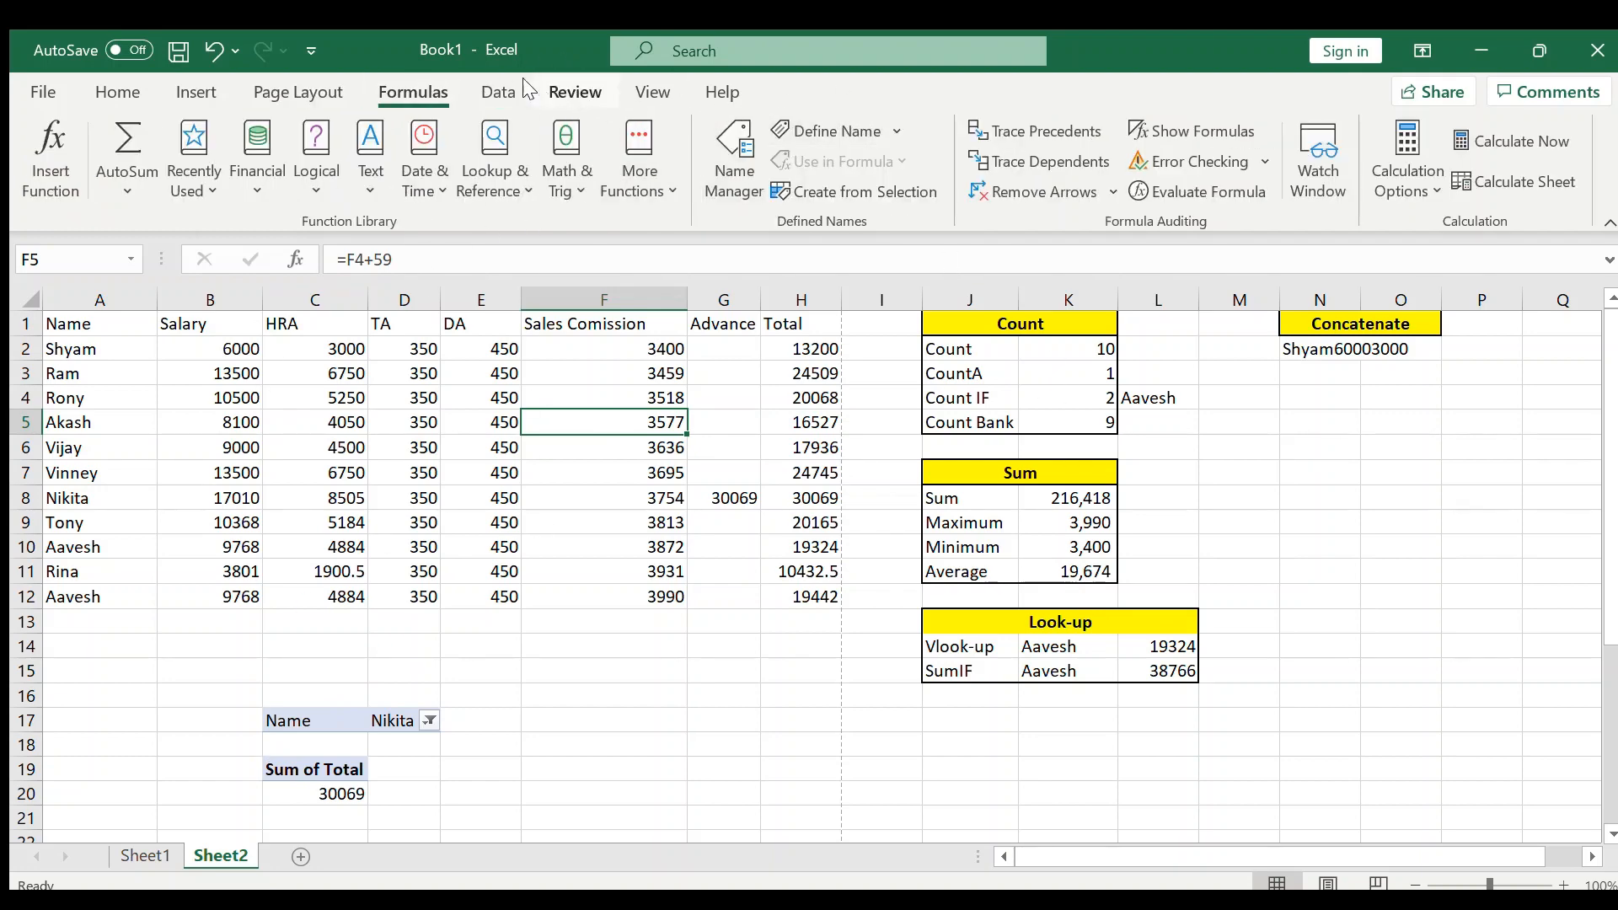
click(497, 91)
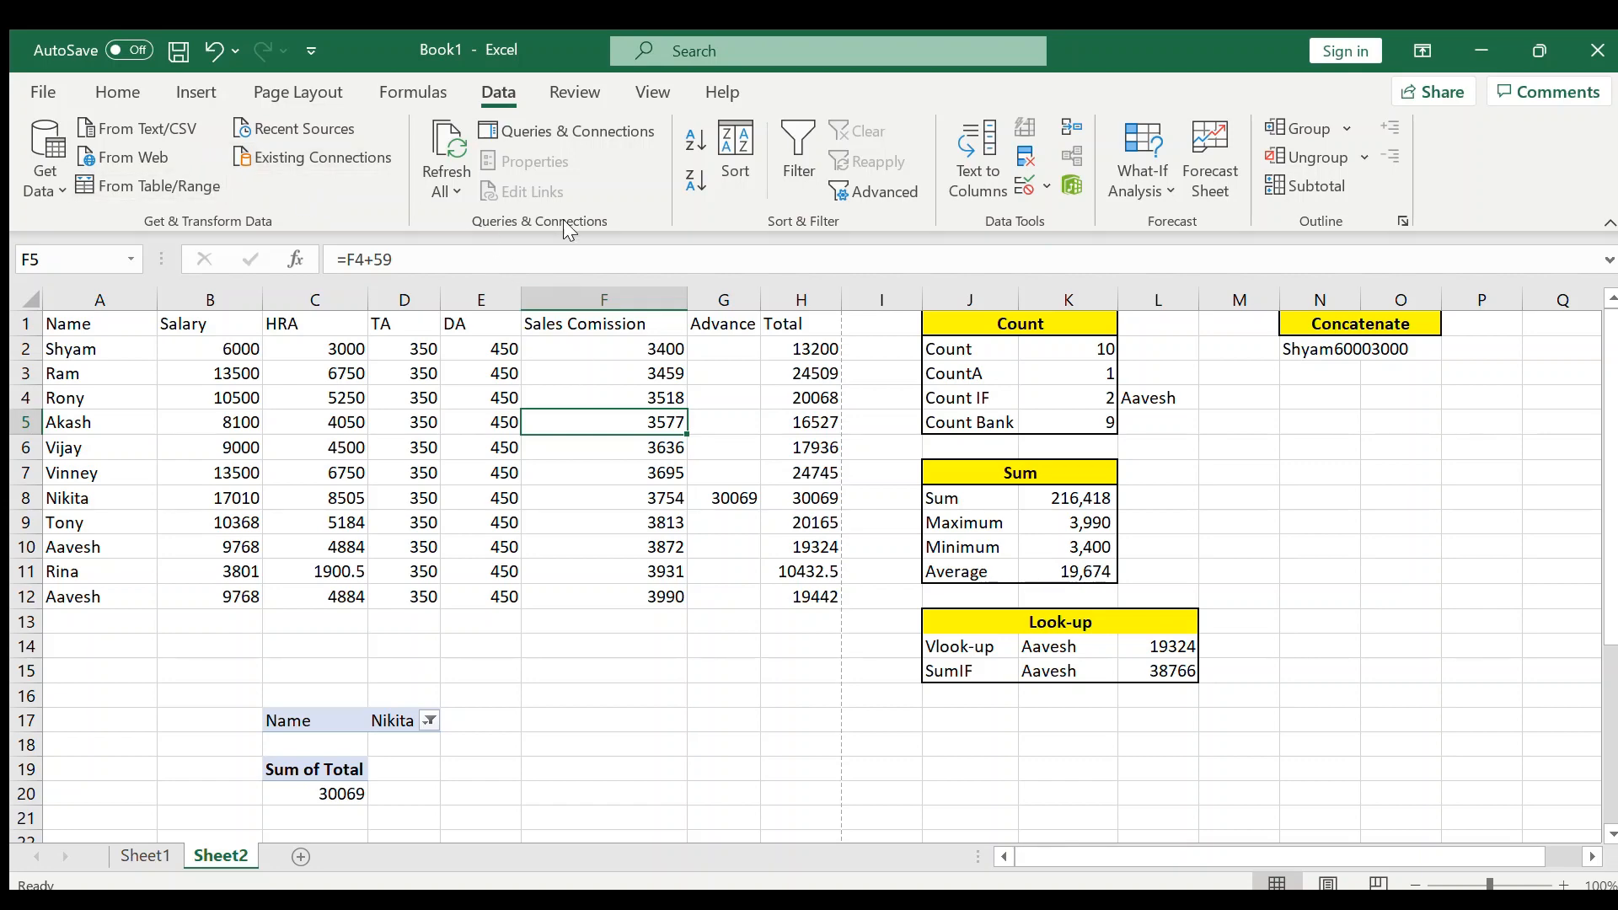
click(571, 92)
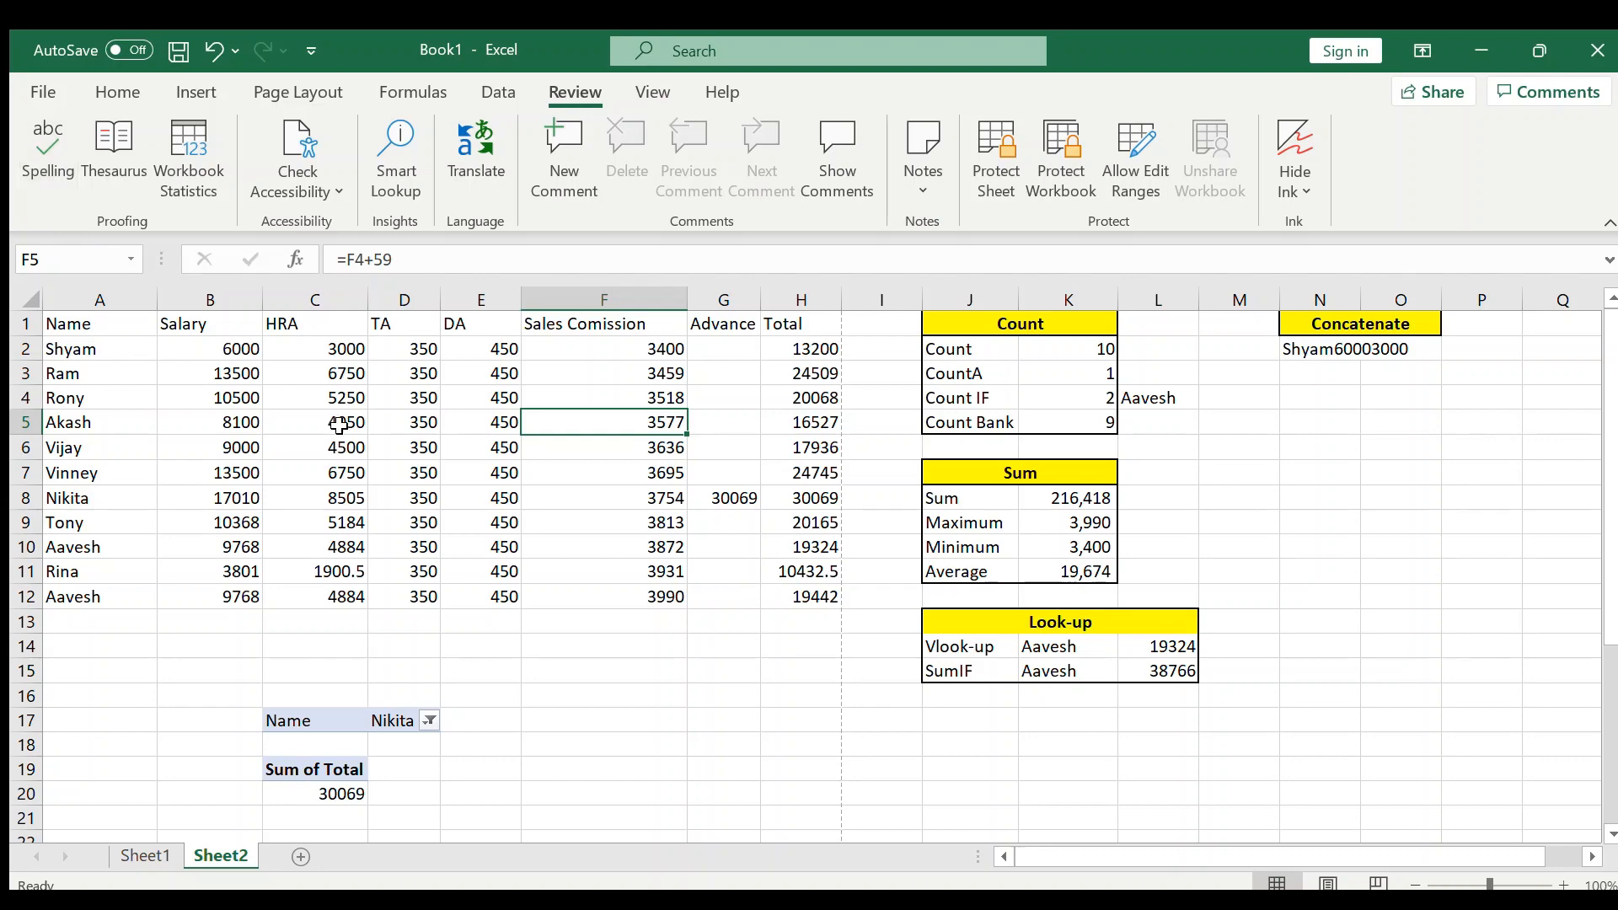
Step: Enter the misspelled words "fod" in E14 and "nam" in E15 as spell-check samples
click(477, 646)
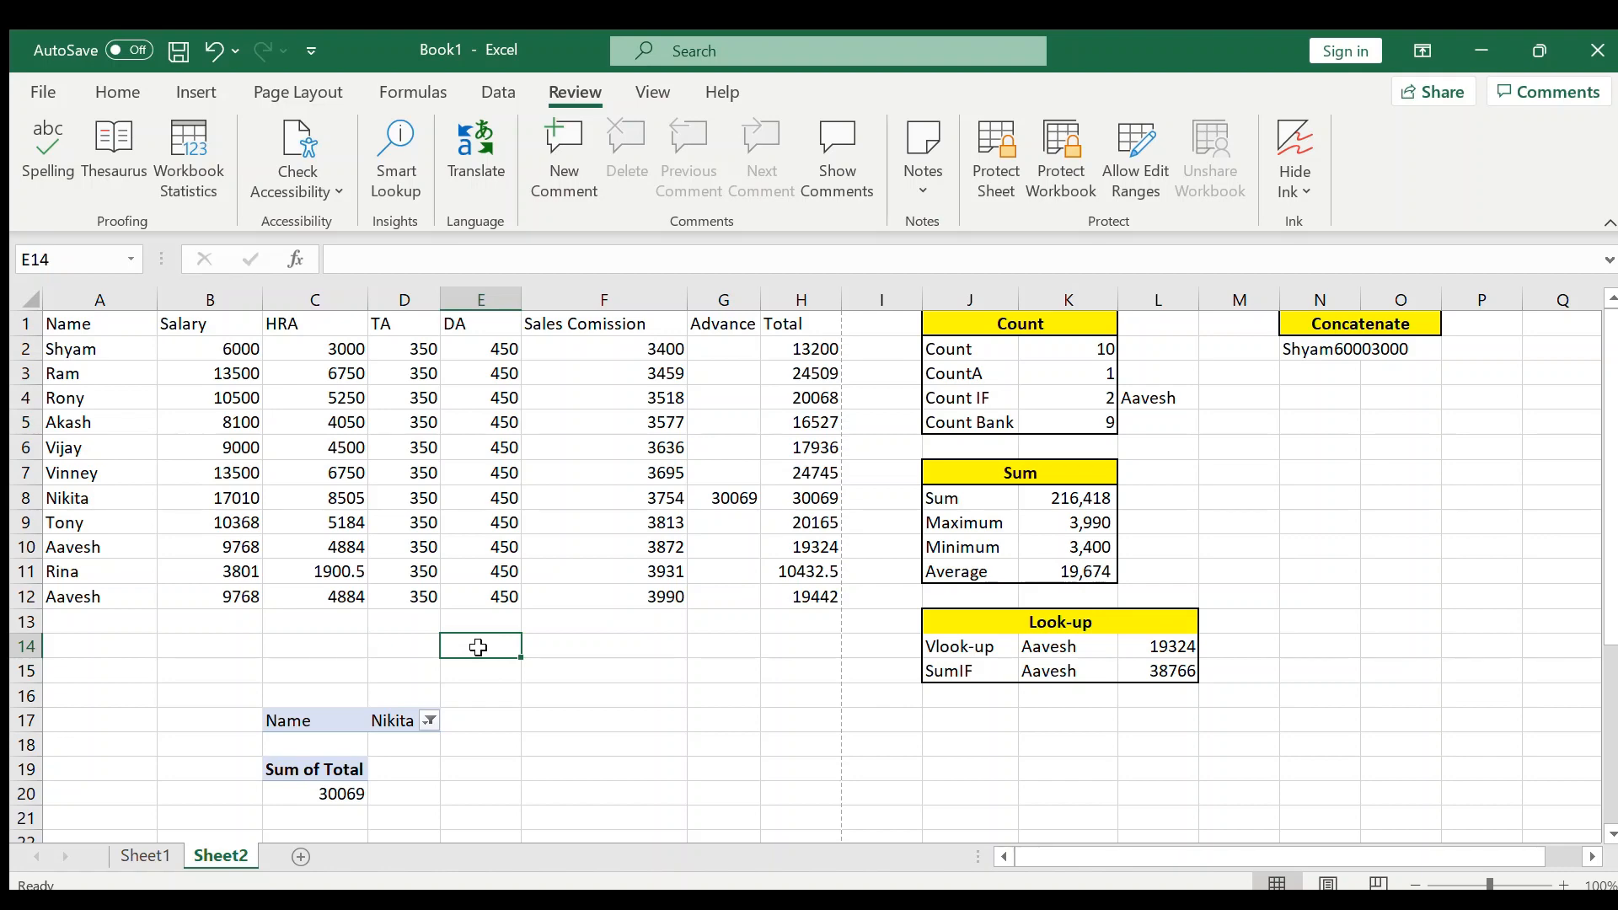
text(fod)
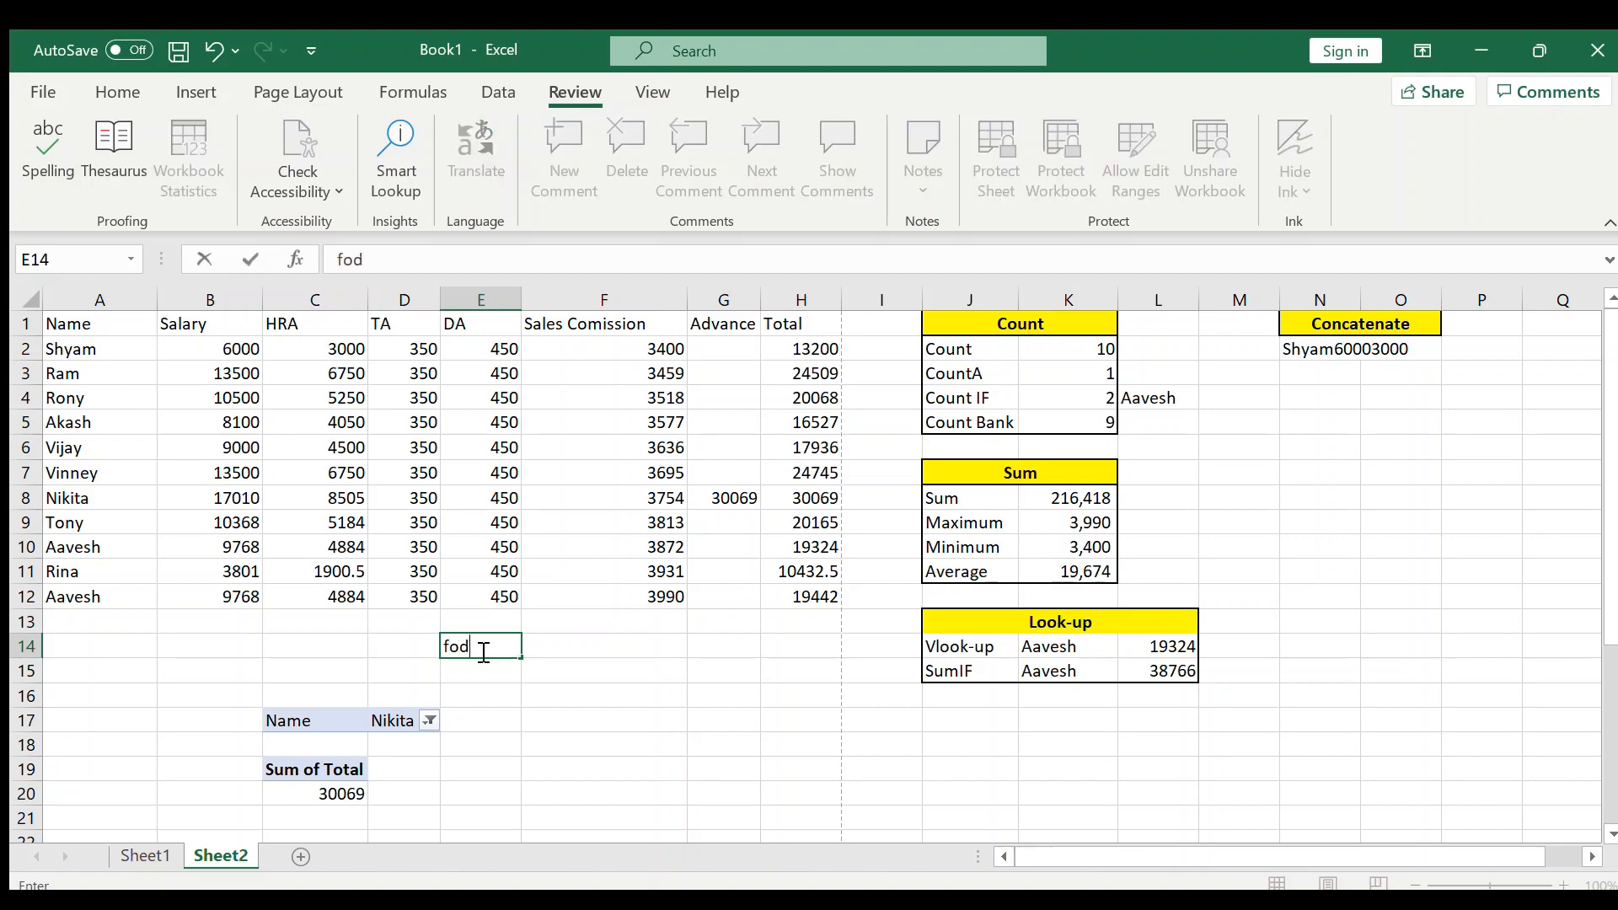
key(Return)
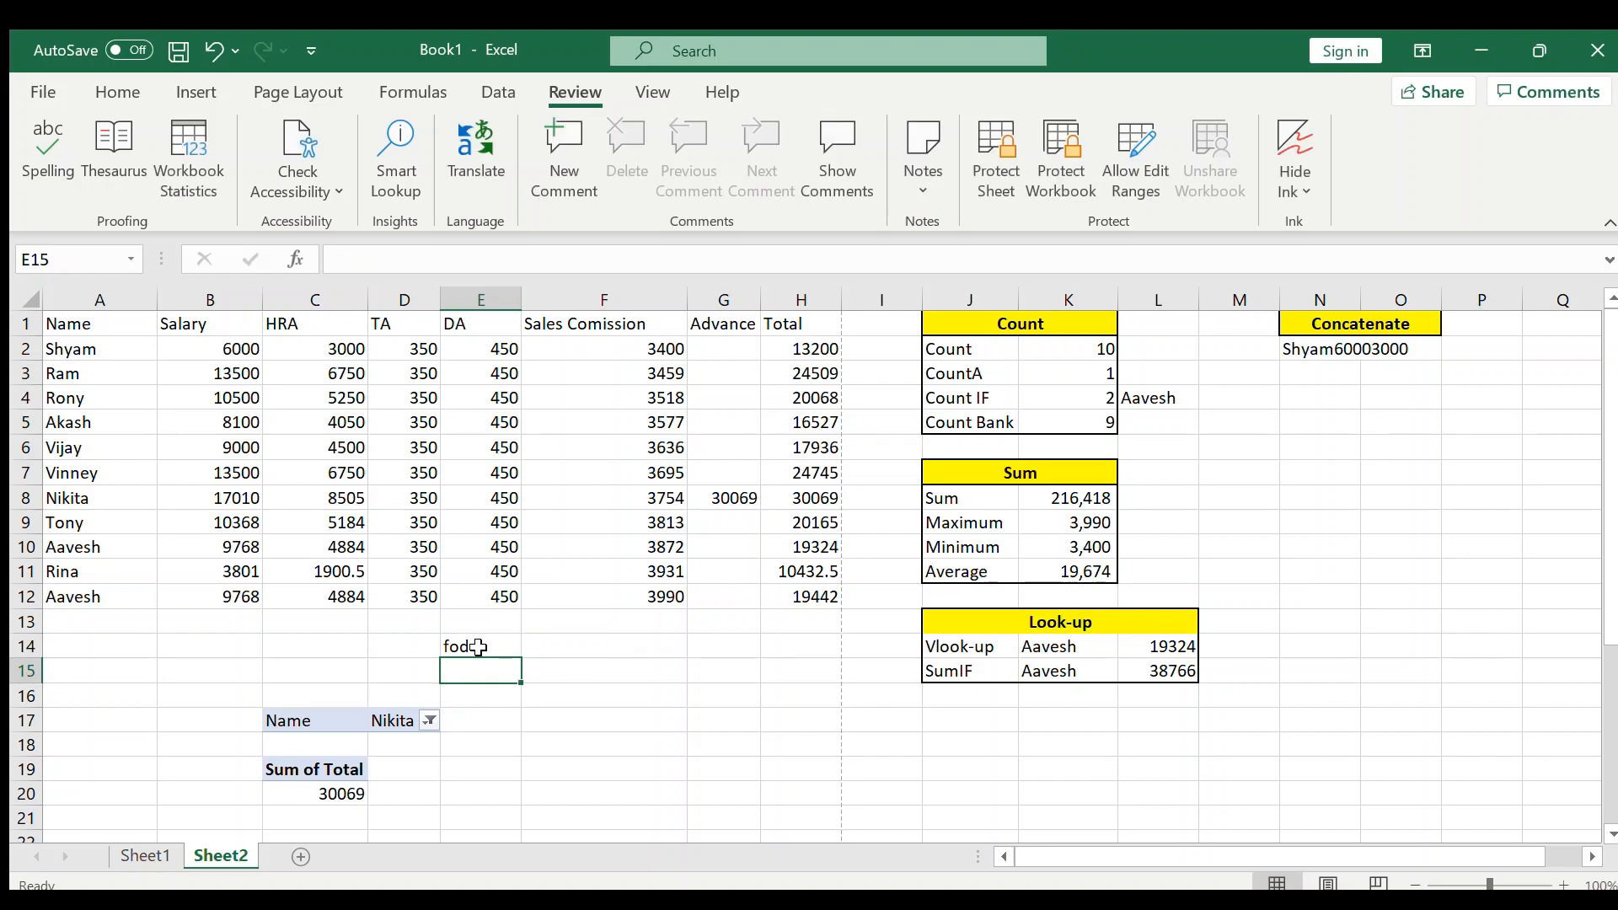
text(nam)
key(Return)
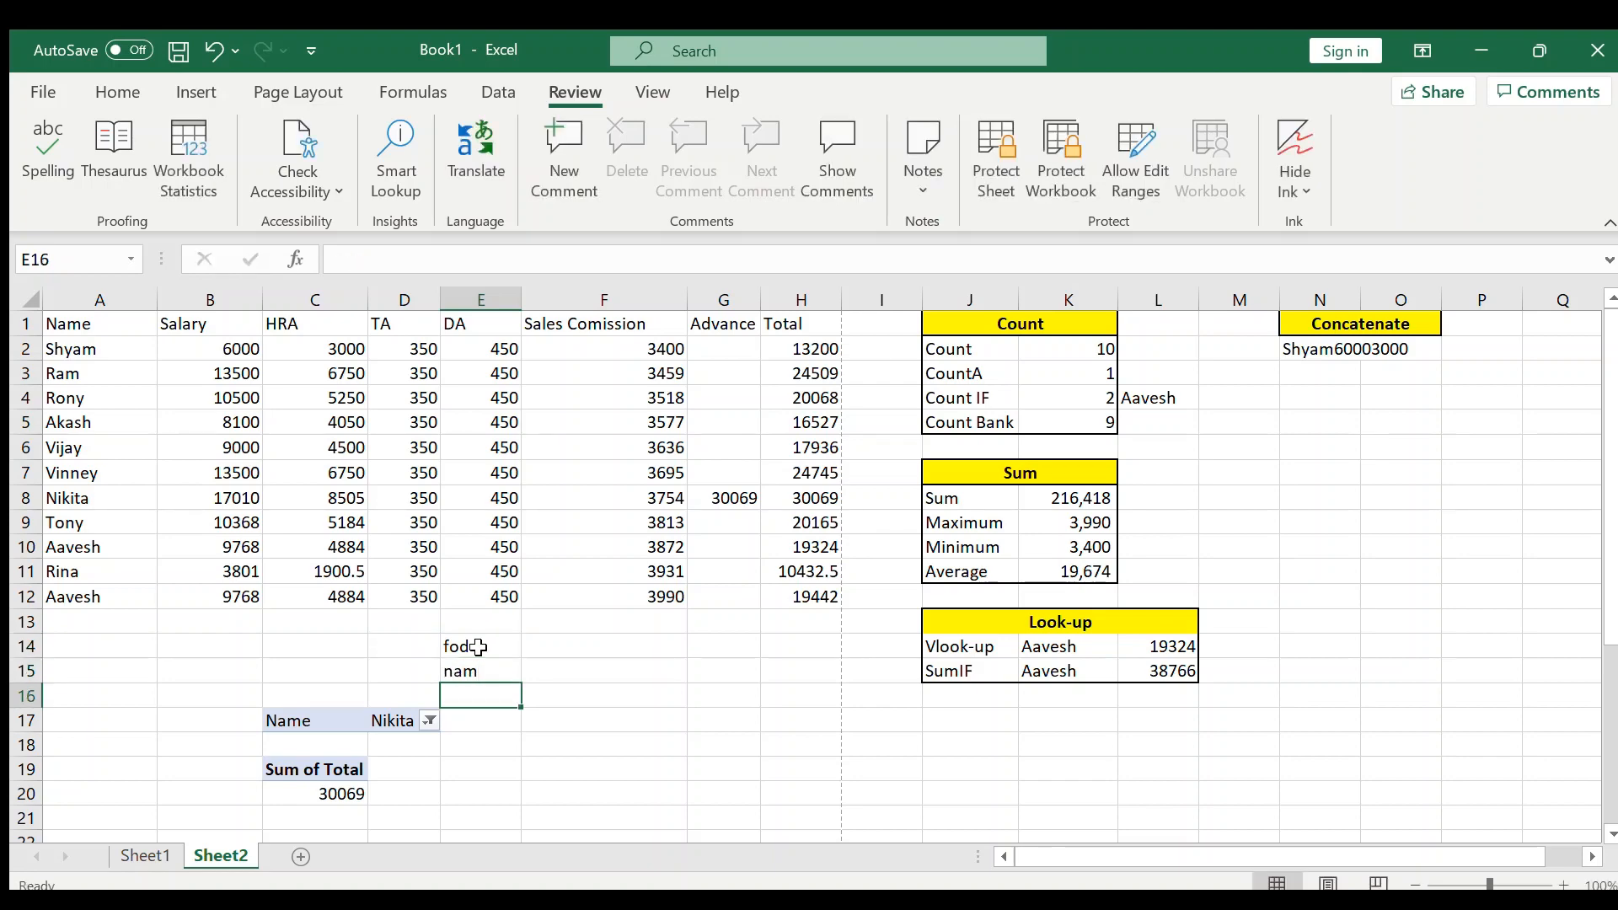
Step: Spell-check E14:E15, changing "fod" to "food" and "nam" to "name", and clear both cells
click(478, 646)
key(shift+Down)
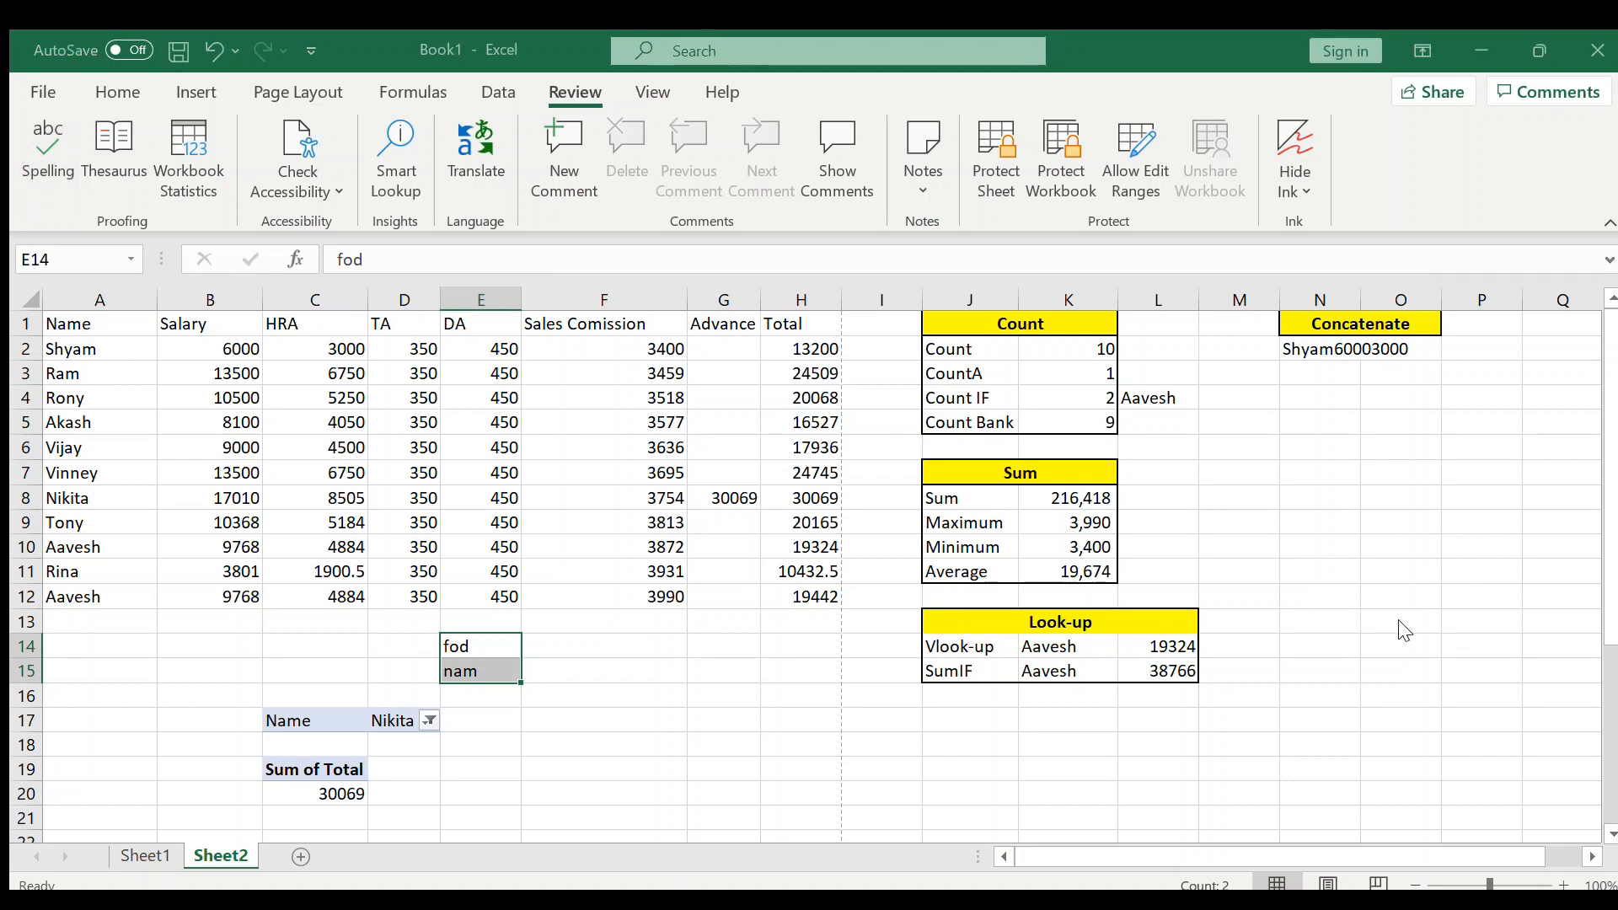
text(food)
key(Return)
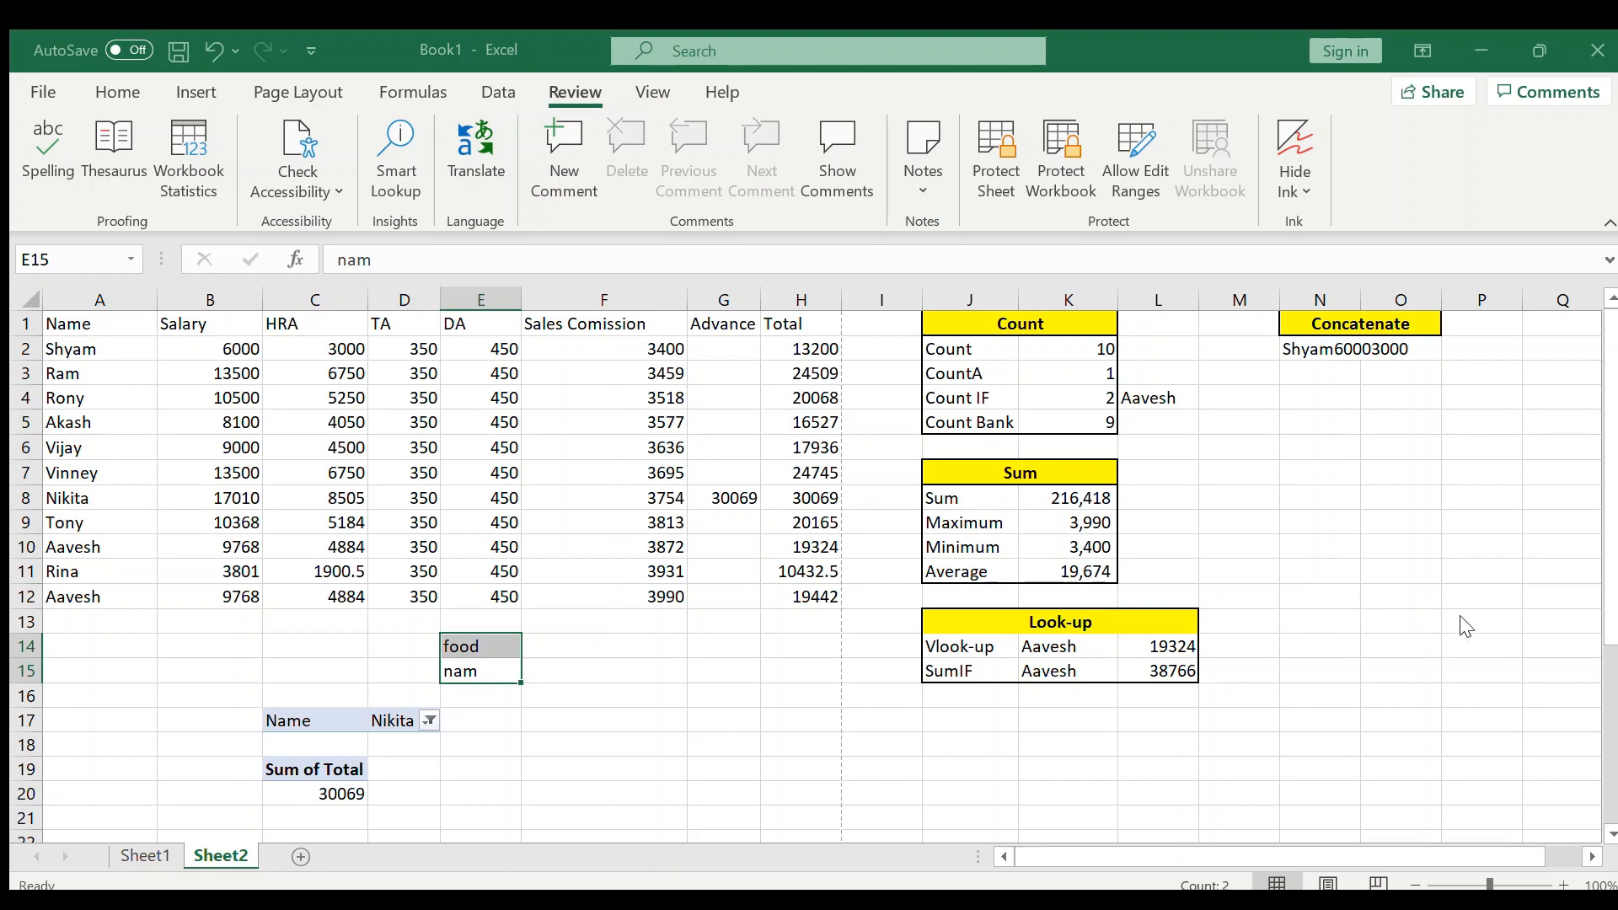
text(e)
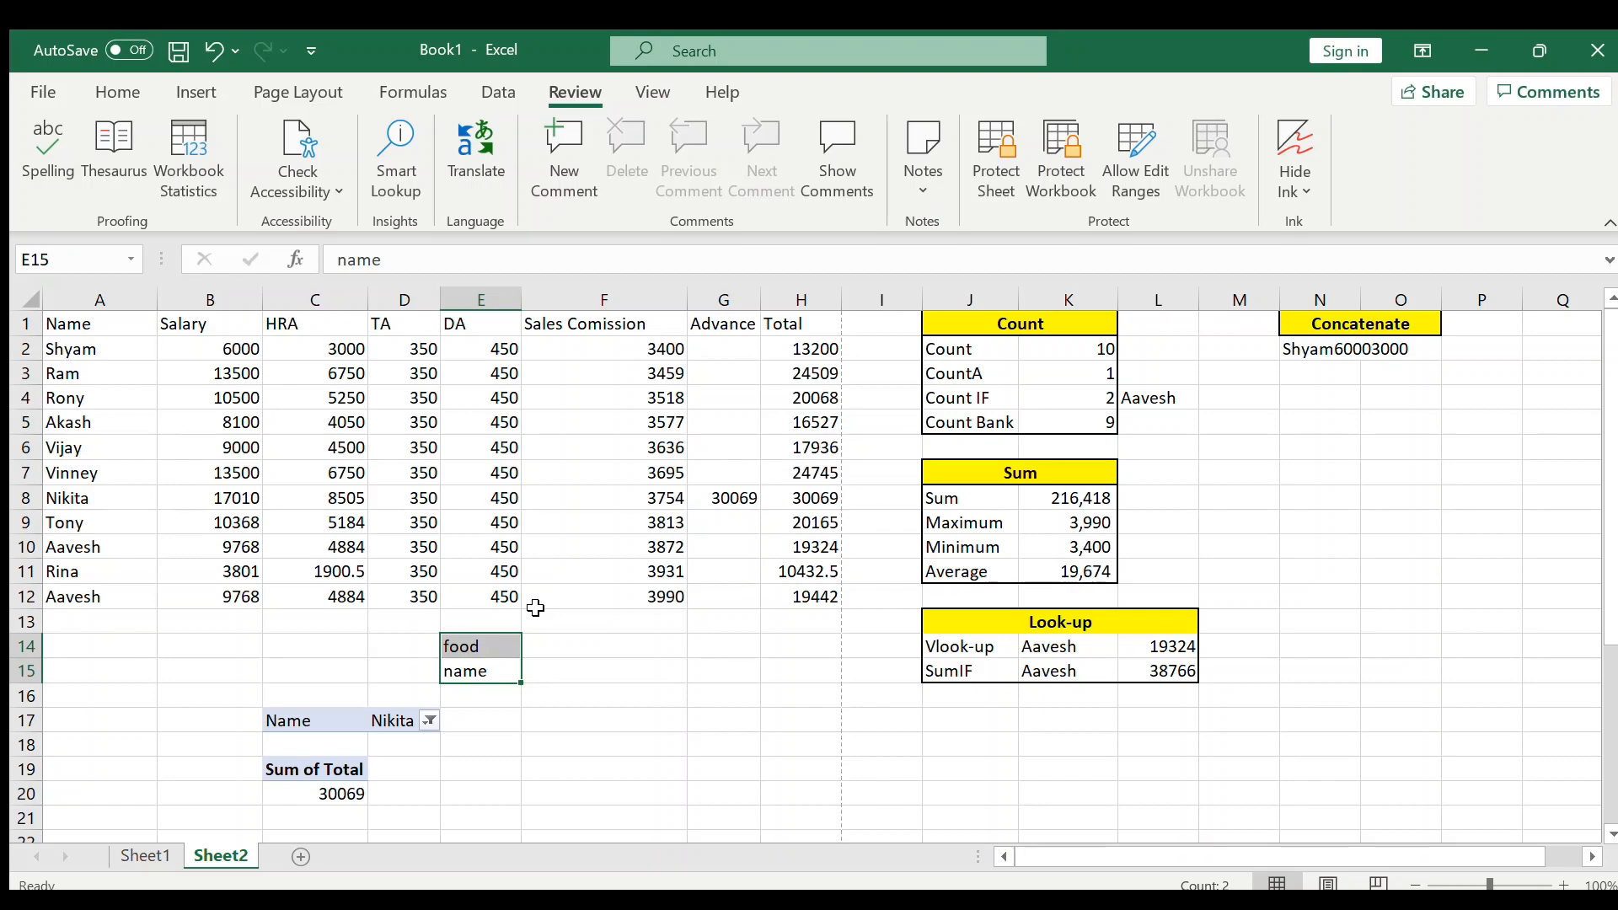
key(Delete)
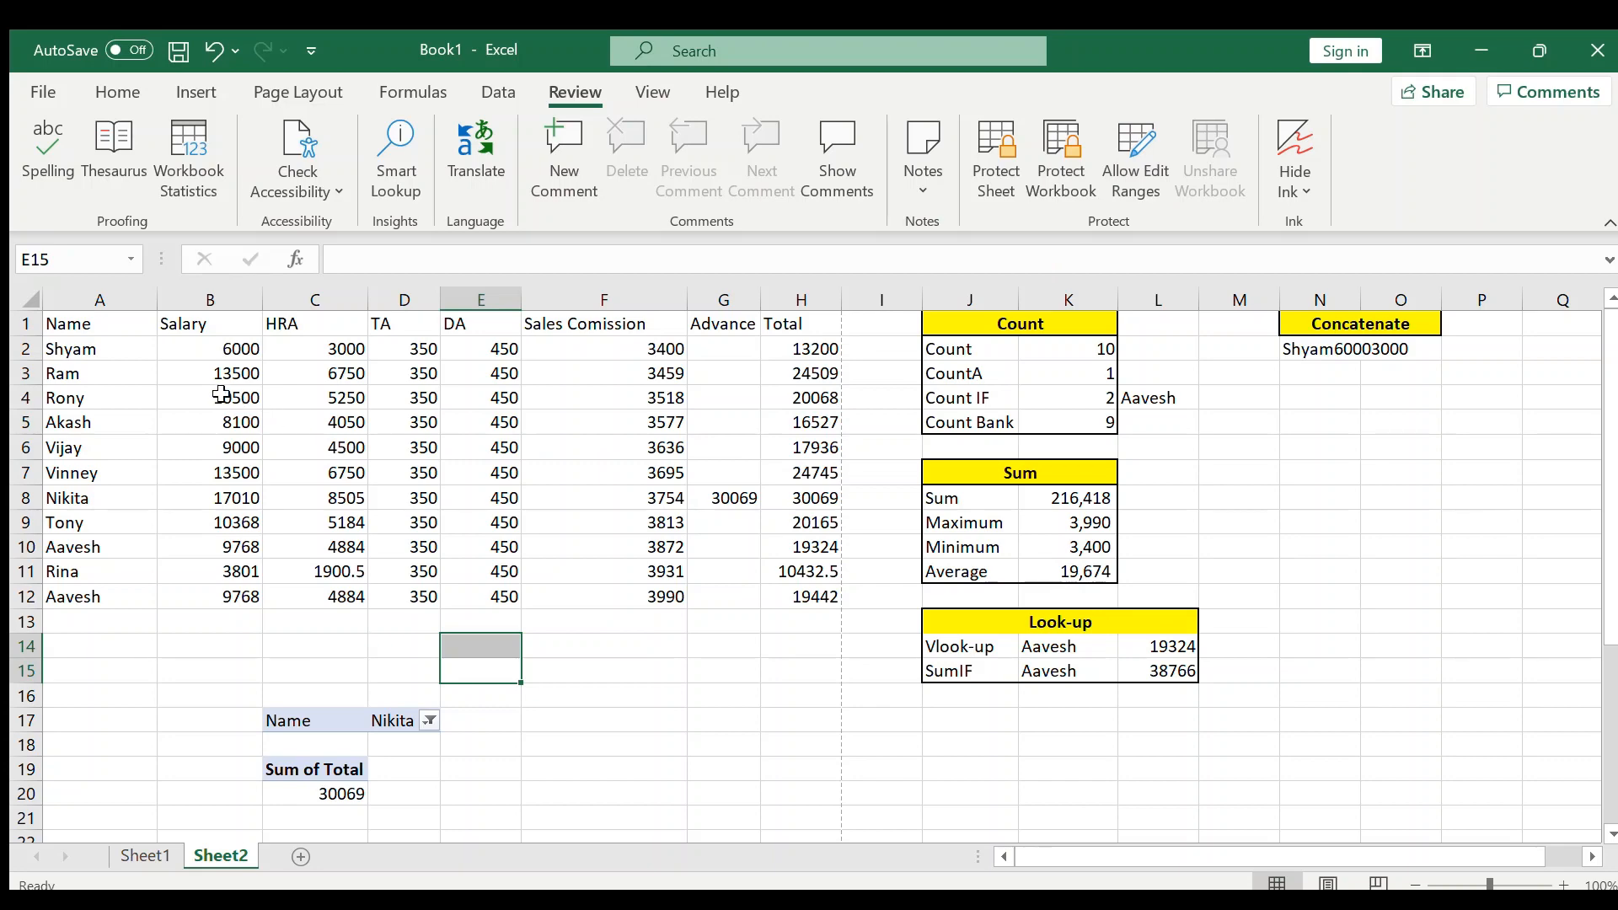
click(261, 375)
drag(261, 374, 627, 369)
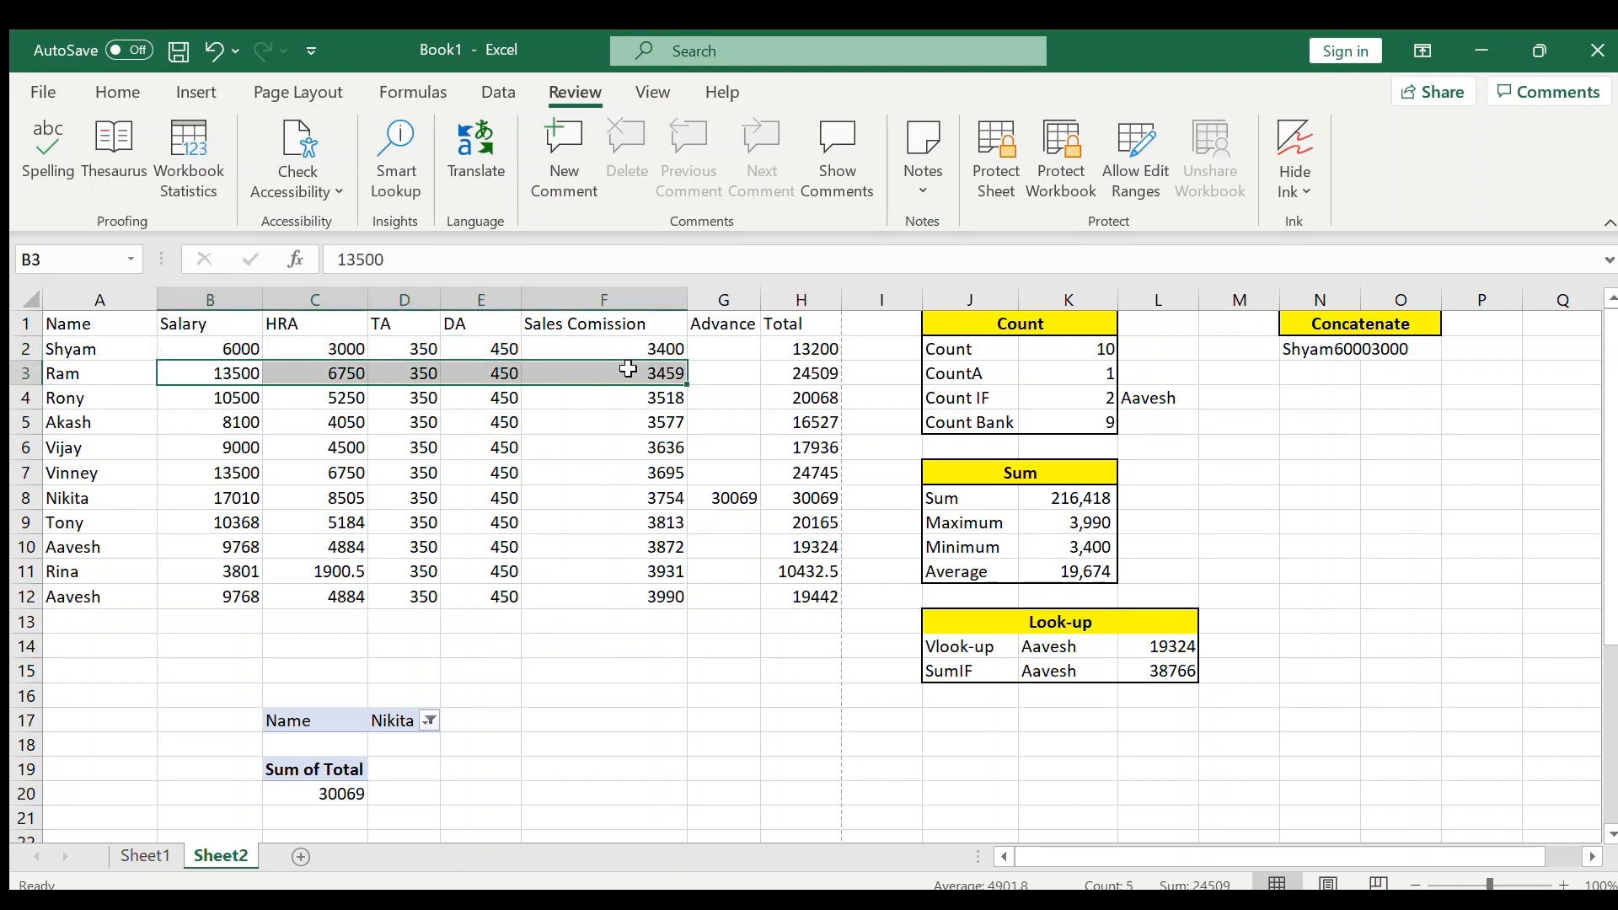
key(Up)
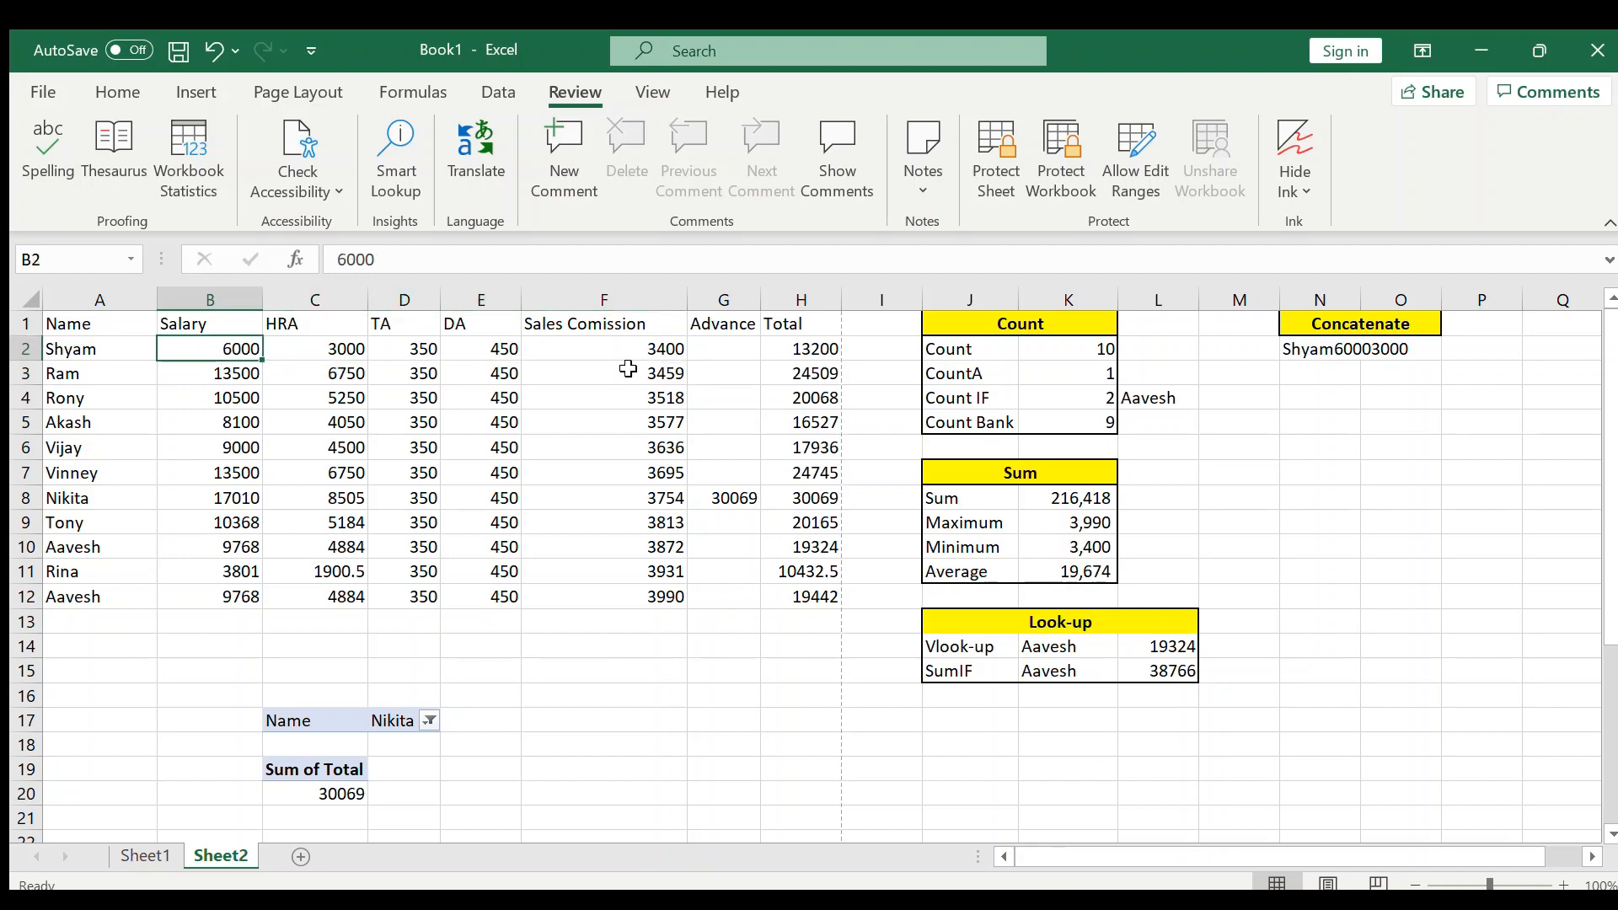
key(ctrl+shift+Down)
key(shift+Right)
key(shift+Right)
key(shift+Right)
key(shift+Right)
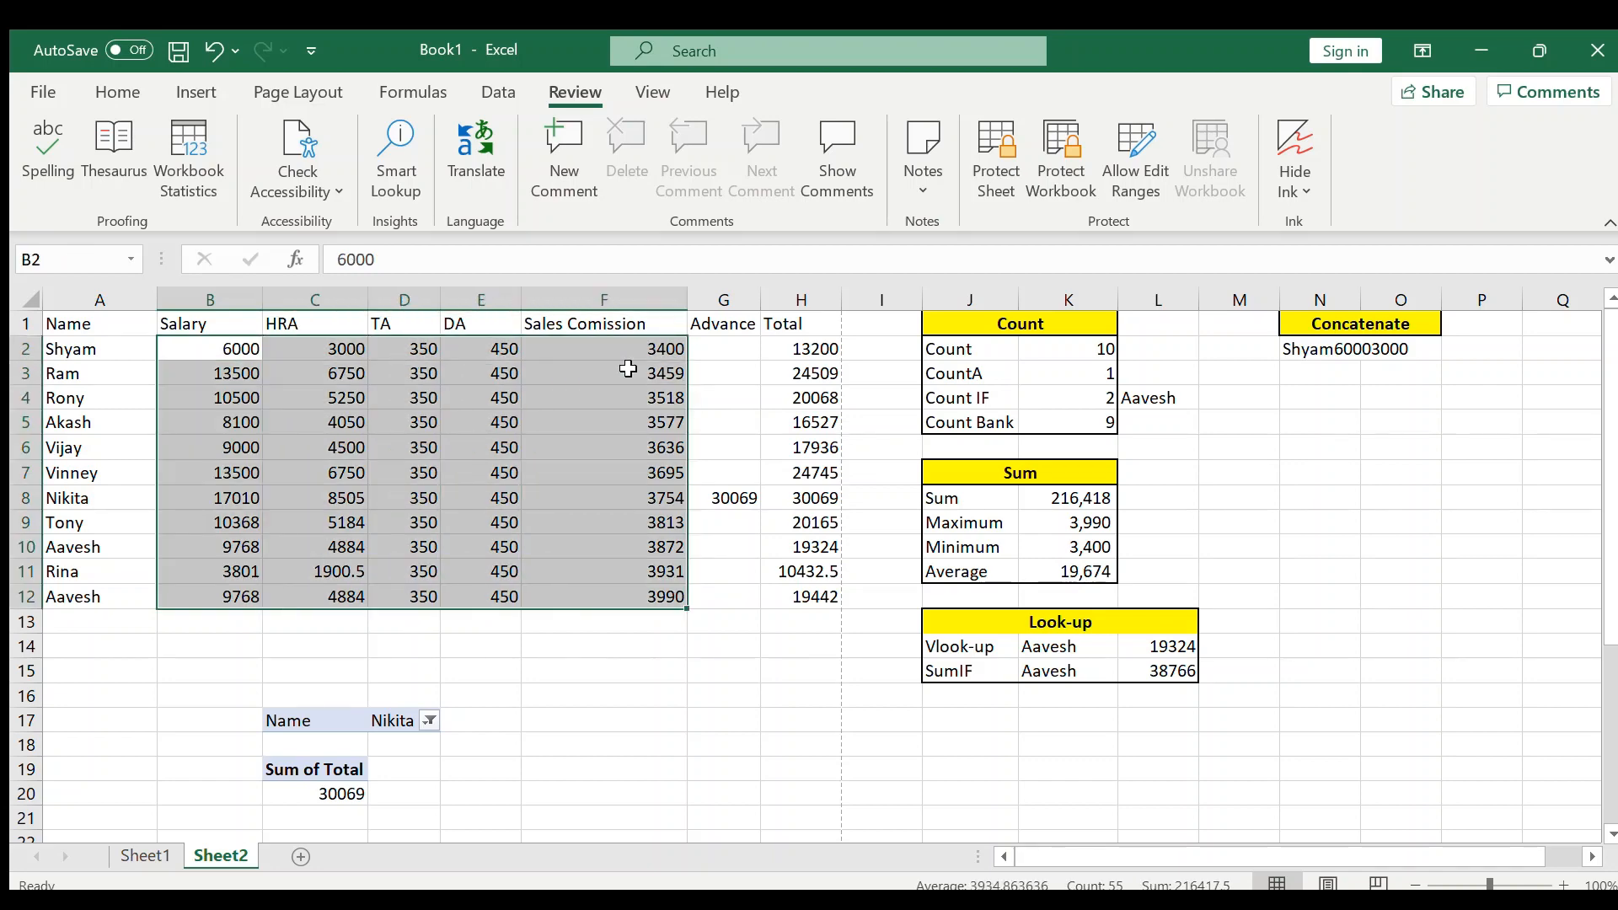
click(105, 92)
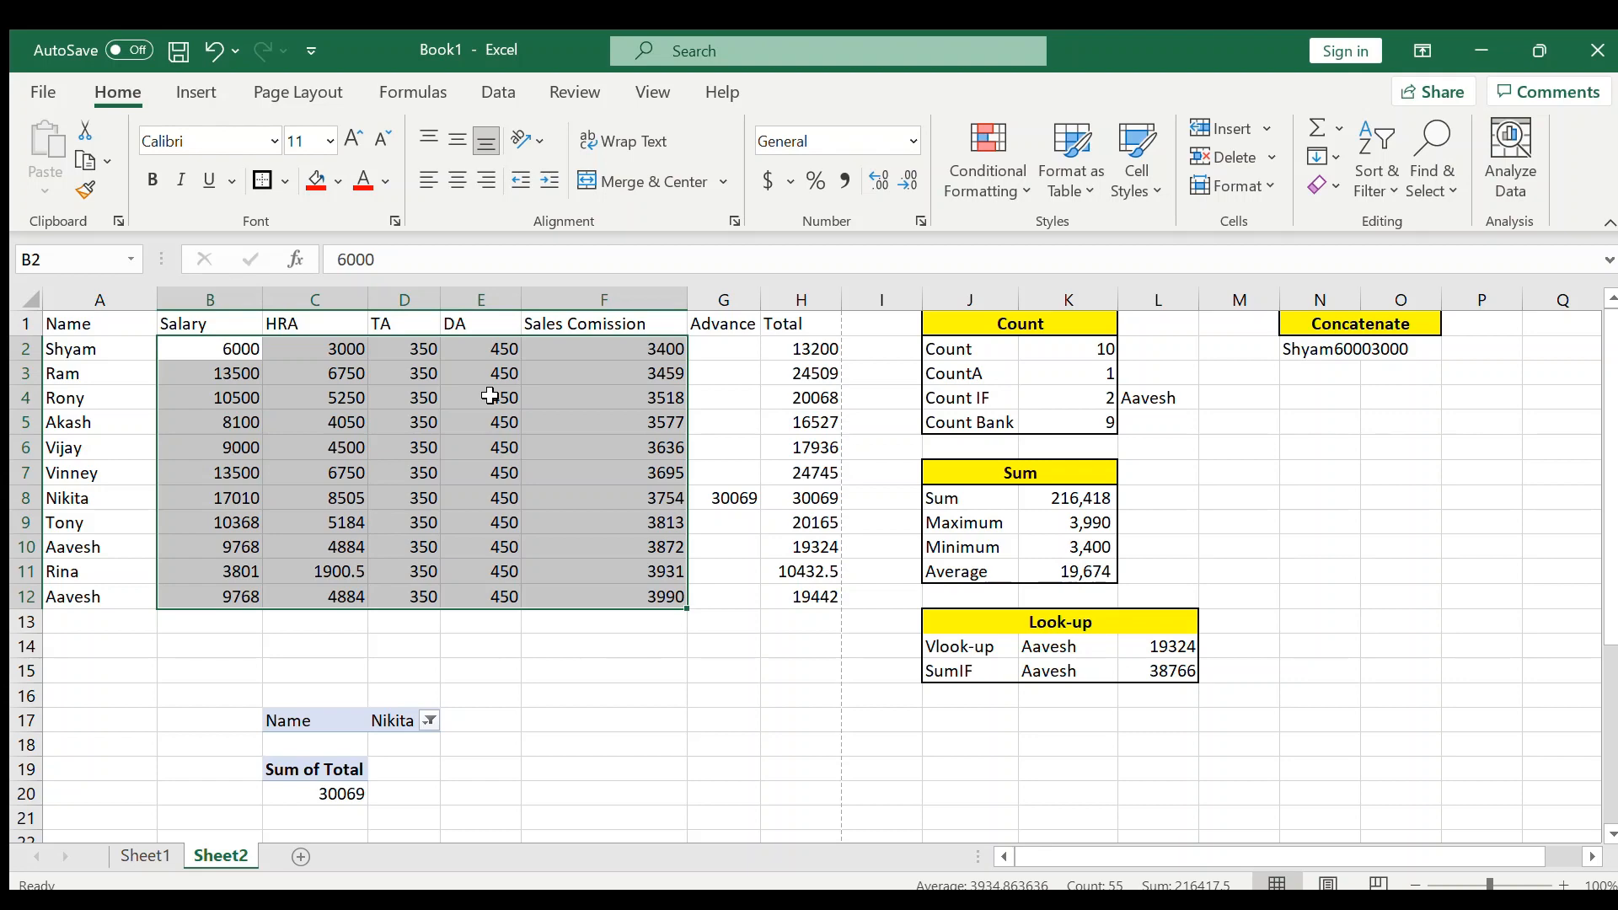
click(630, 423)
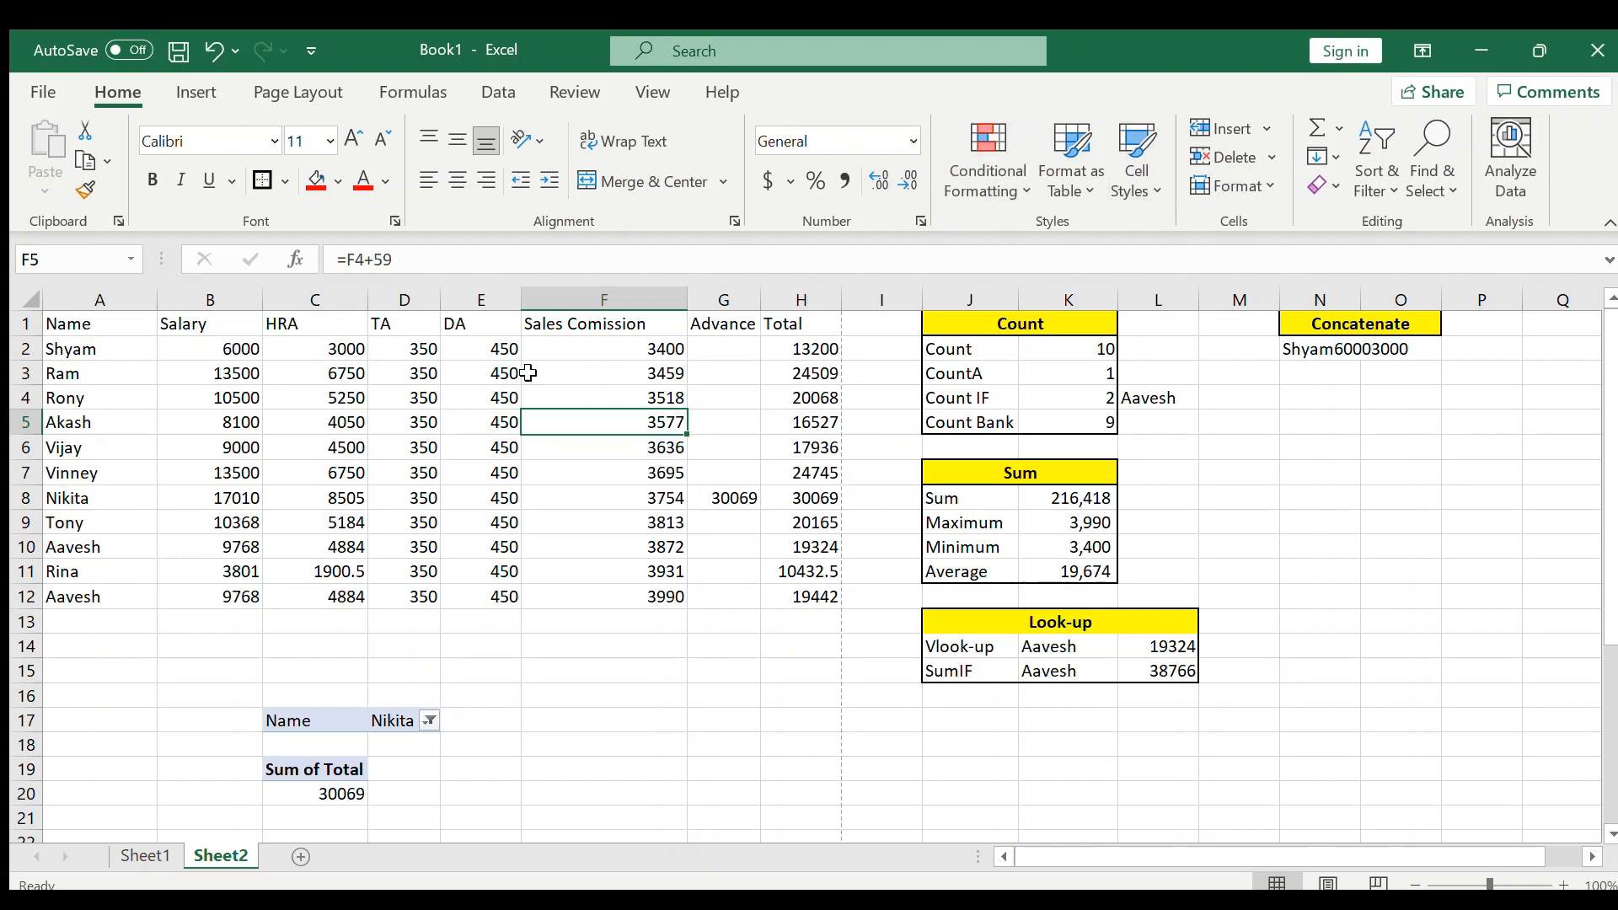
Step: Apply a greater-than conditional formatting rule to the salaries in B2:B12, with light red fill and dark red text
drag(238, 348, 240, 595)
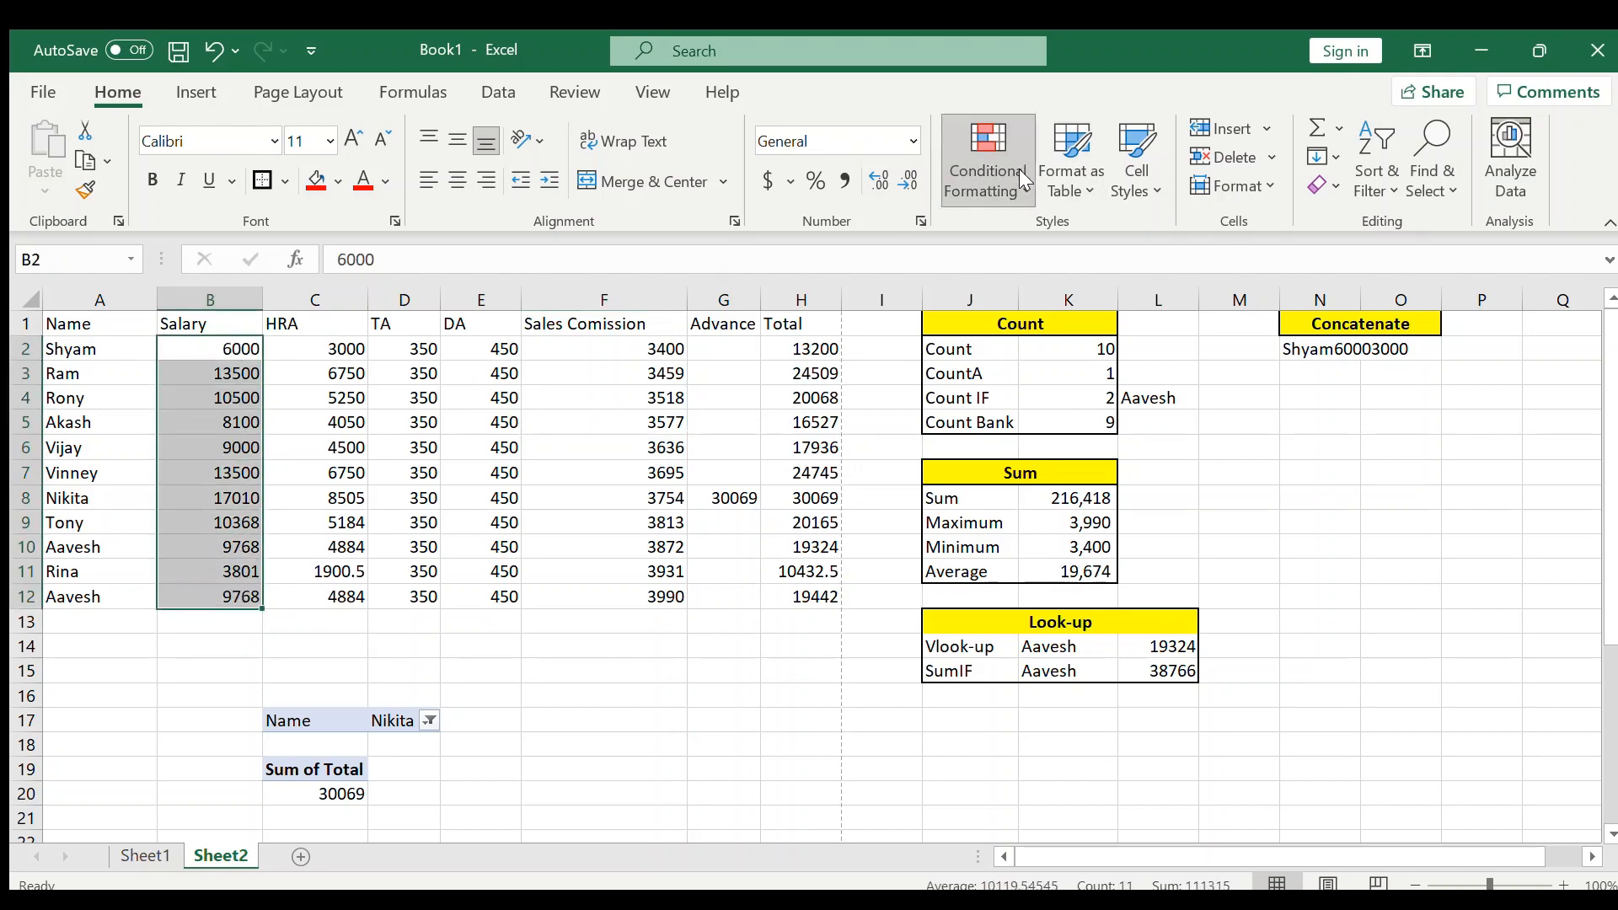
click(1271, 250)
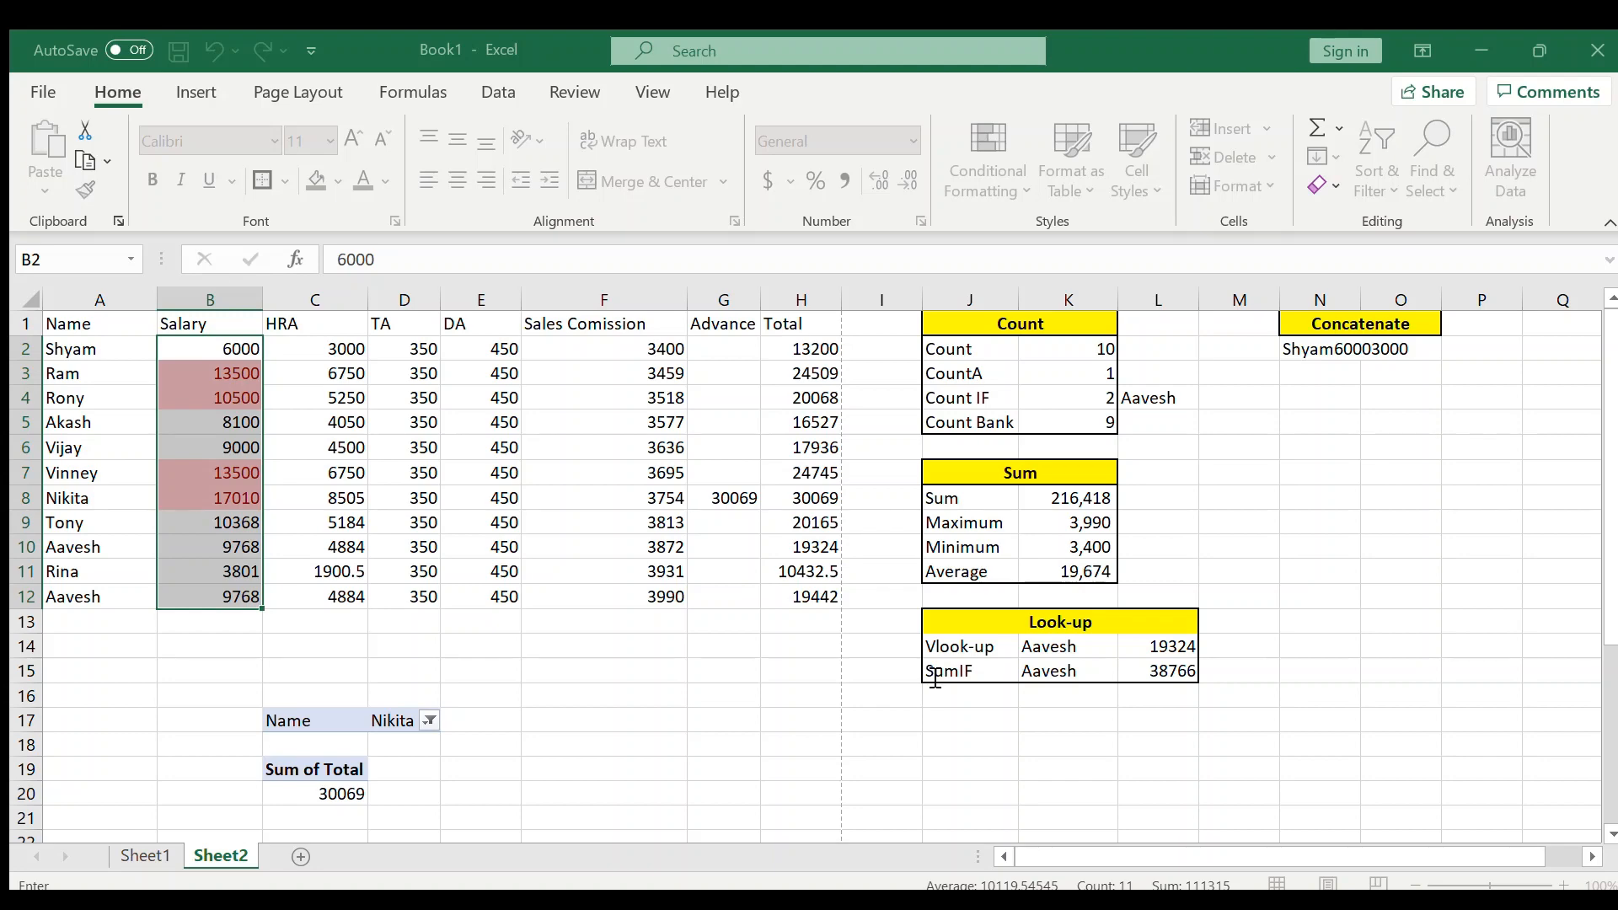
text(1)
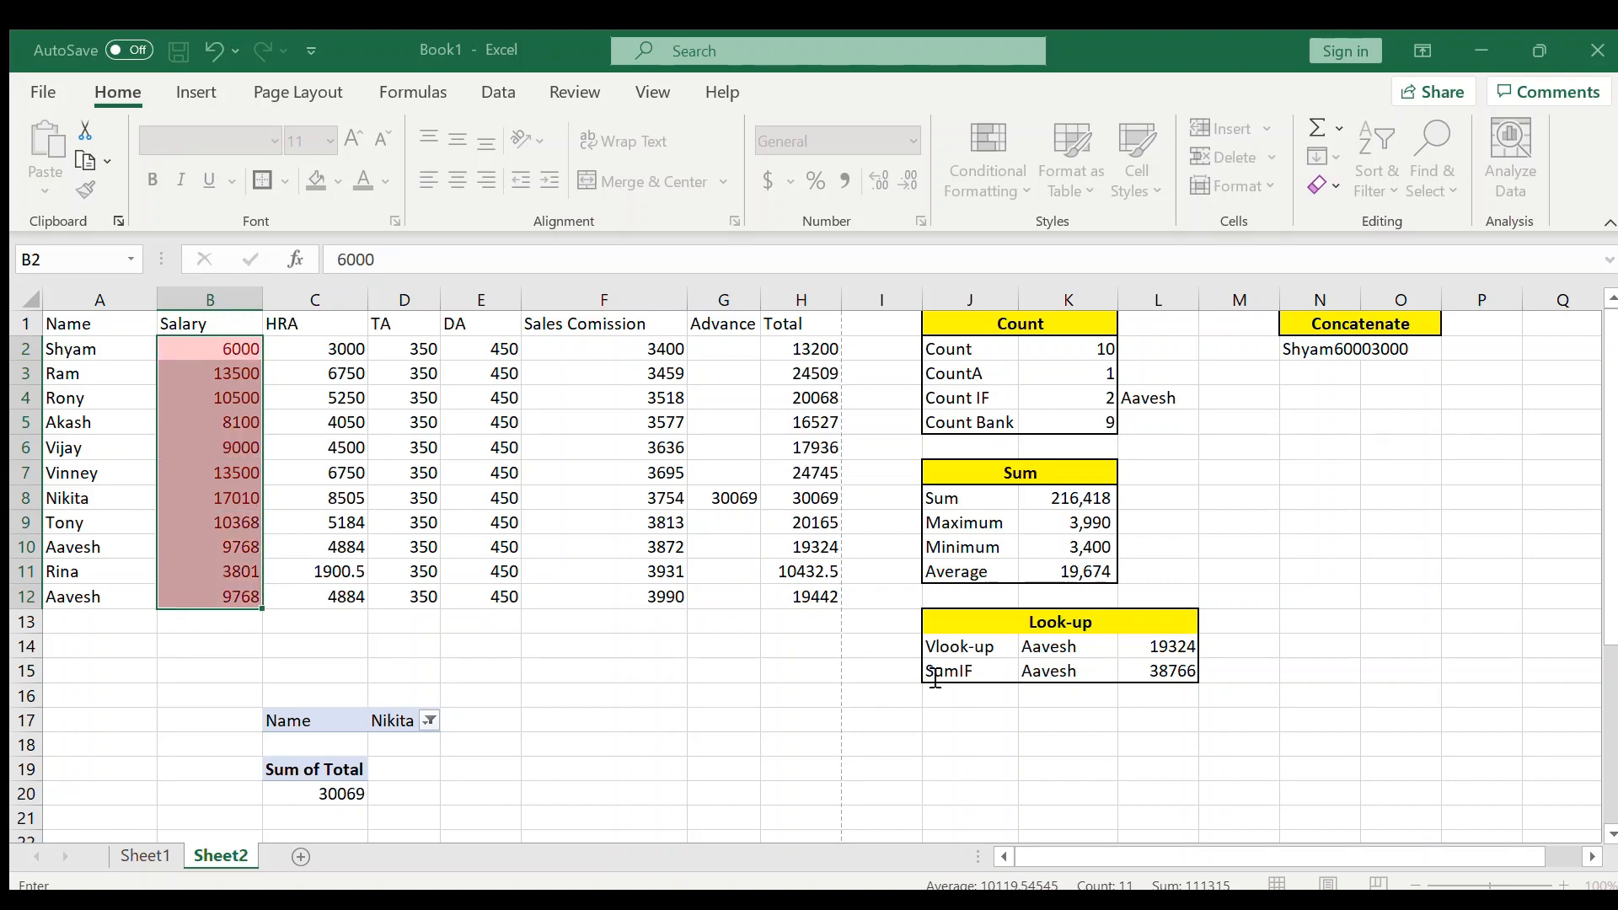
text(0)
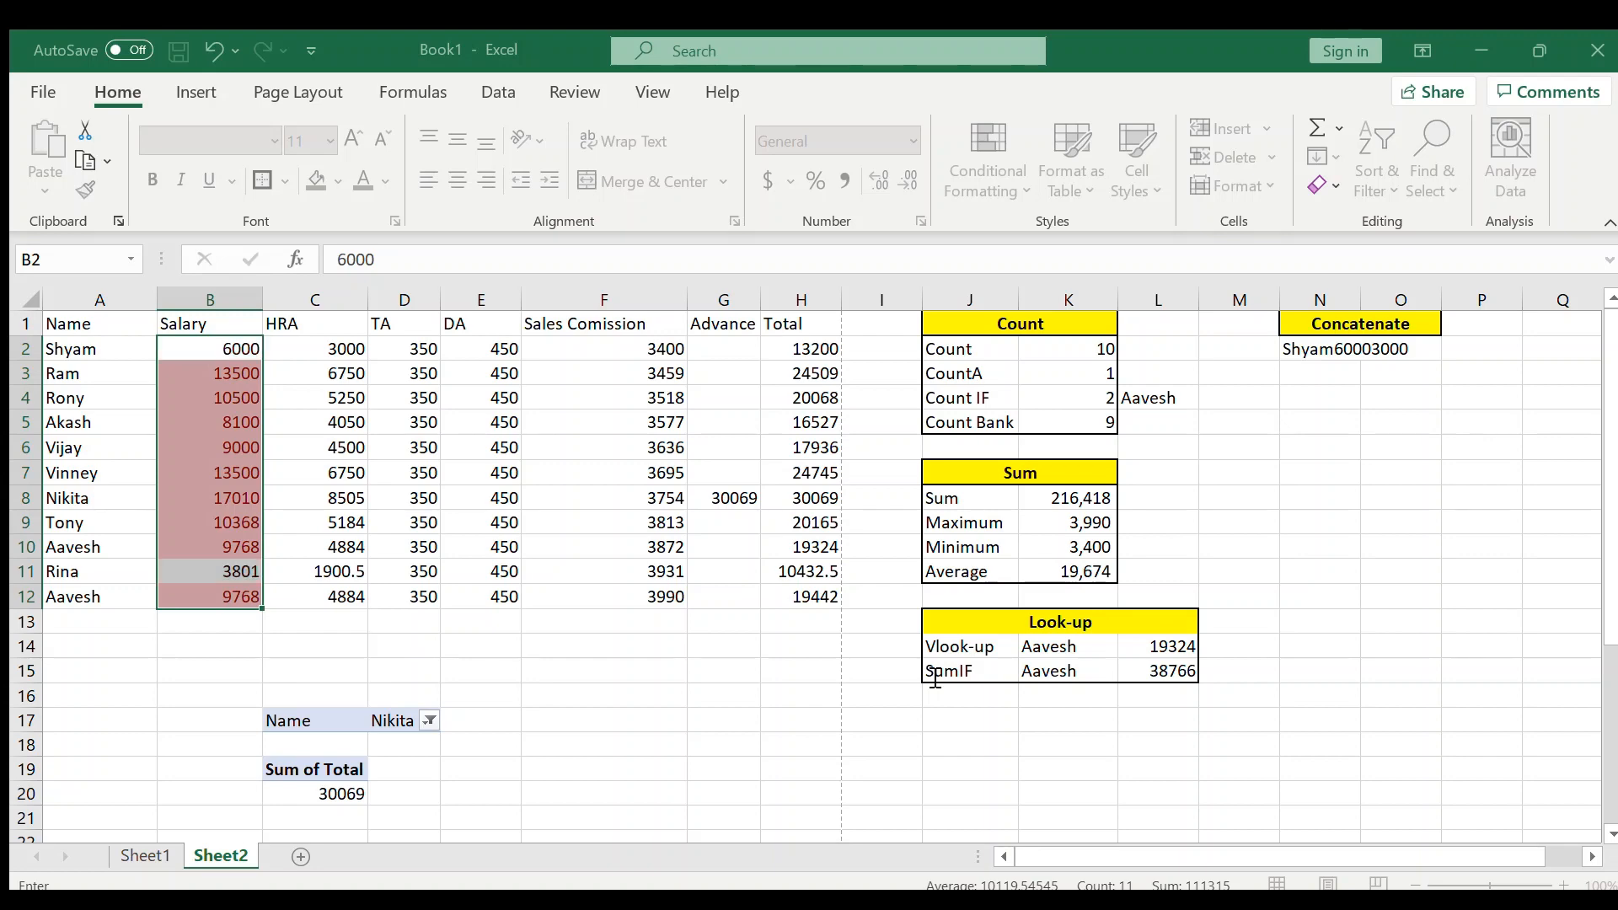
click(1225, 703)
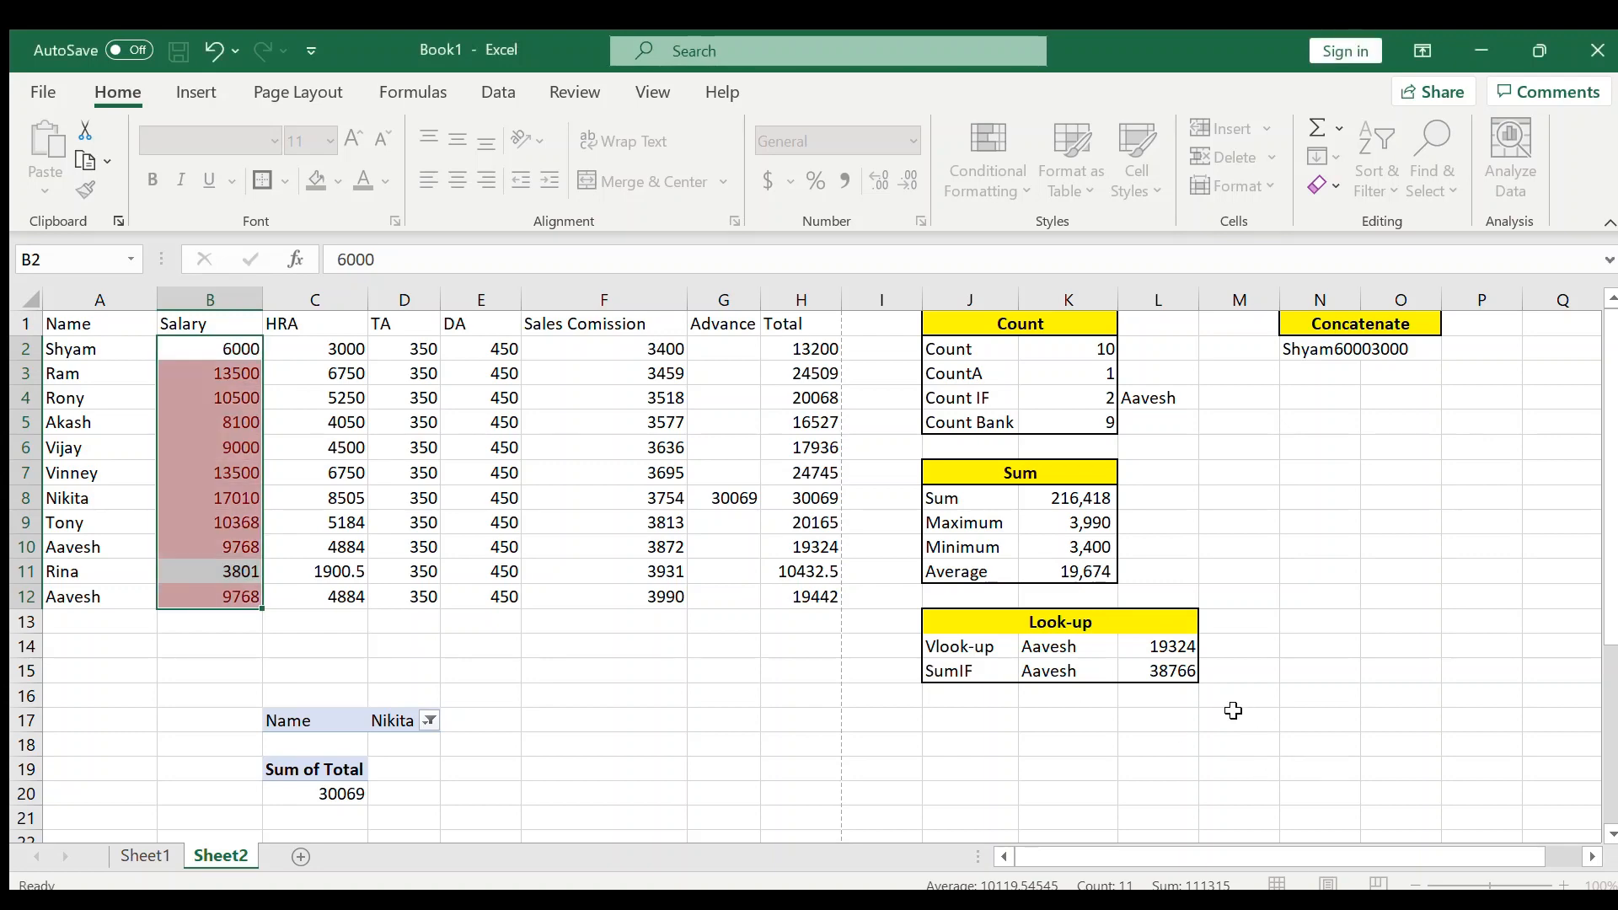
click(681, 658)
drag(238, 373, 234, 590)
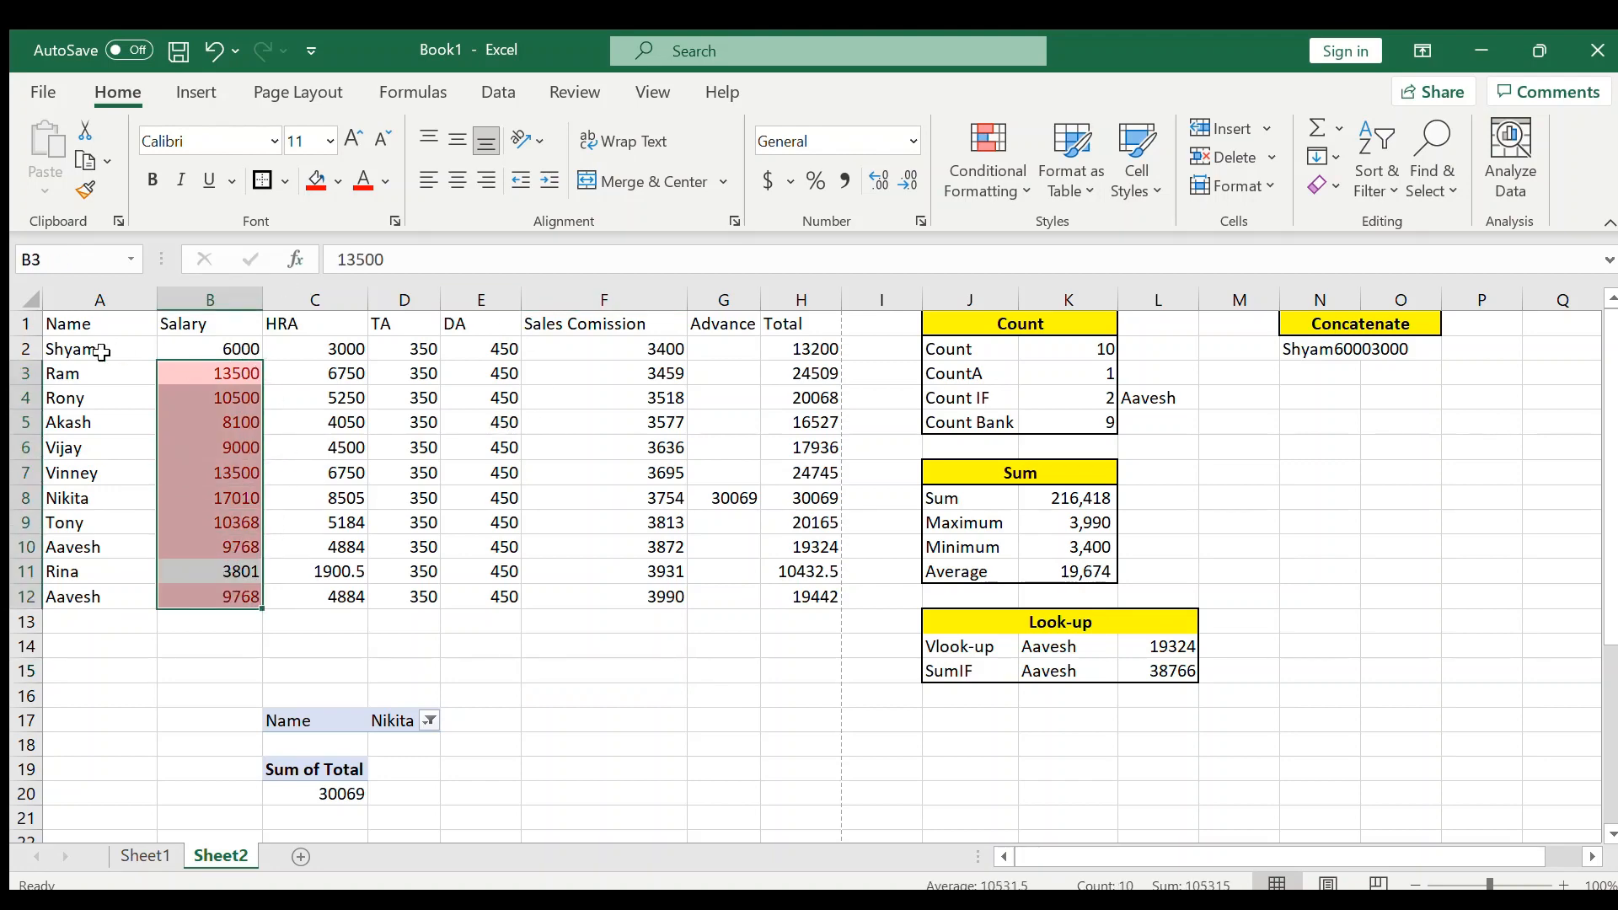
click(91, 326)
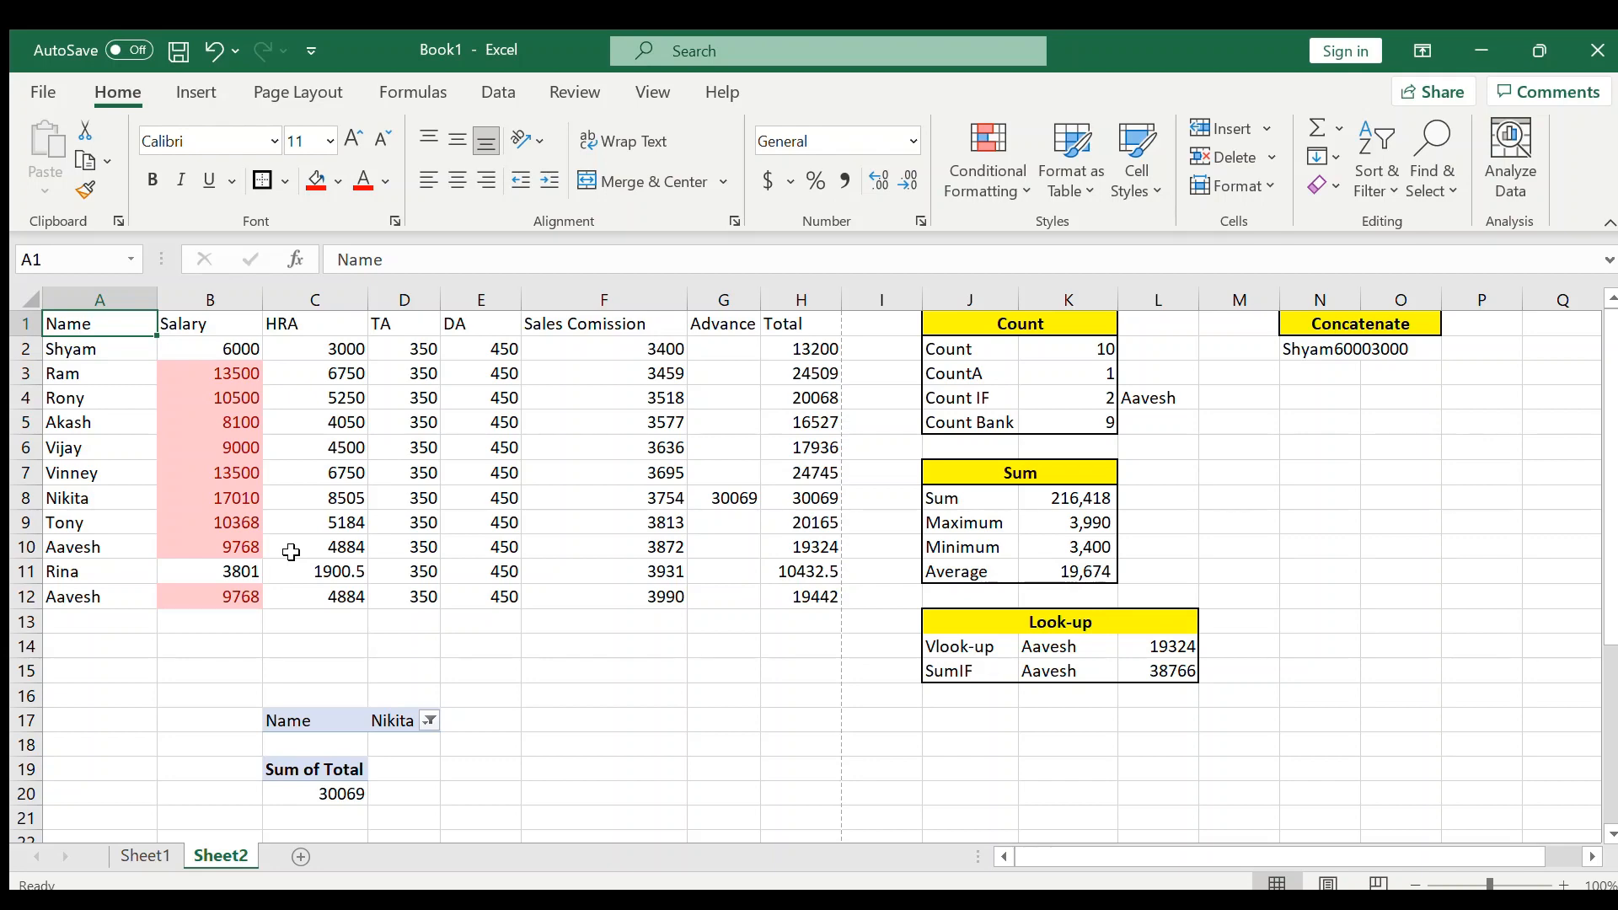
Step: Turn on column filters for the headings in row 1
click(30, 329)
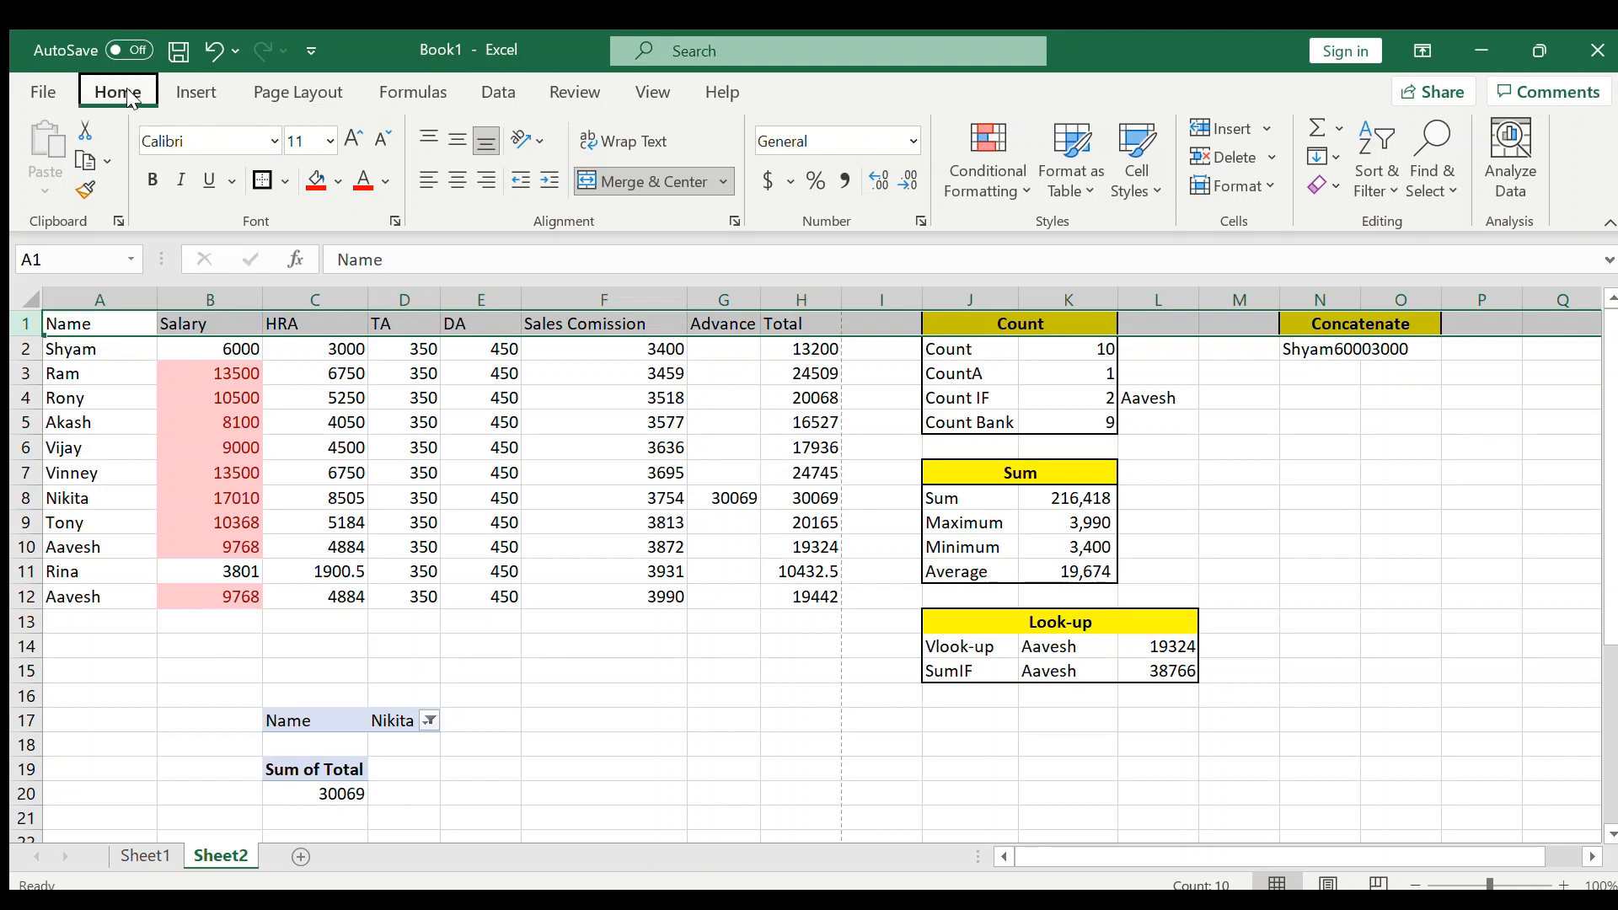
key(ctrl+shift+l)
key(alt+f)
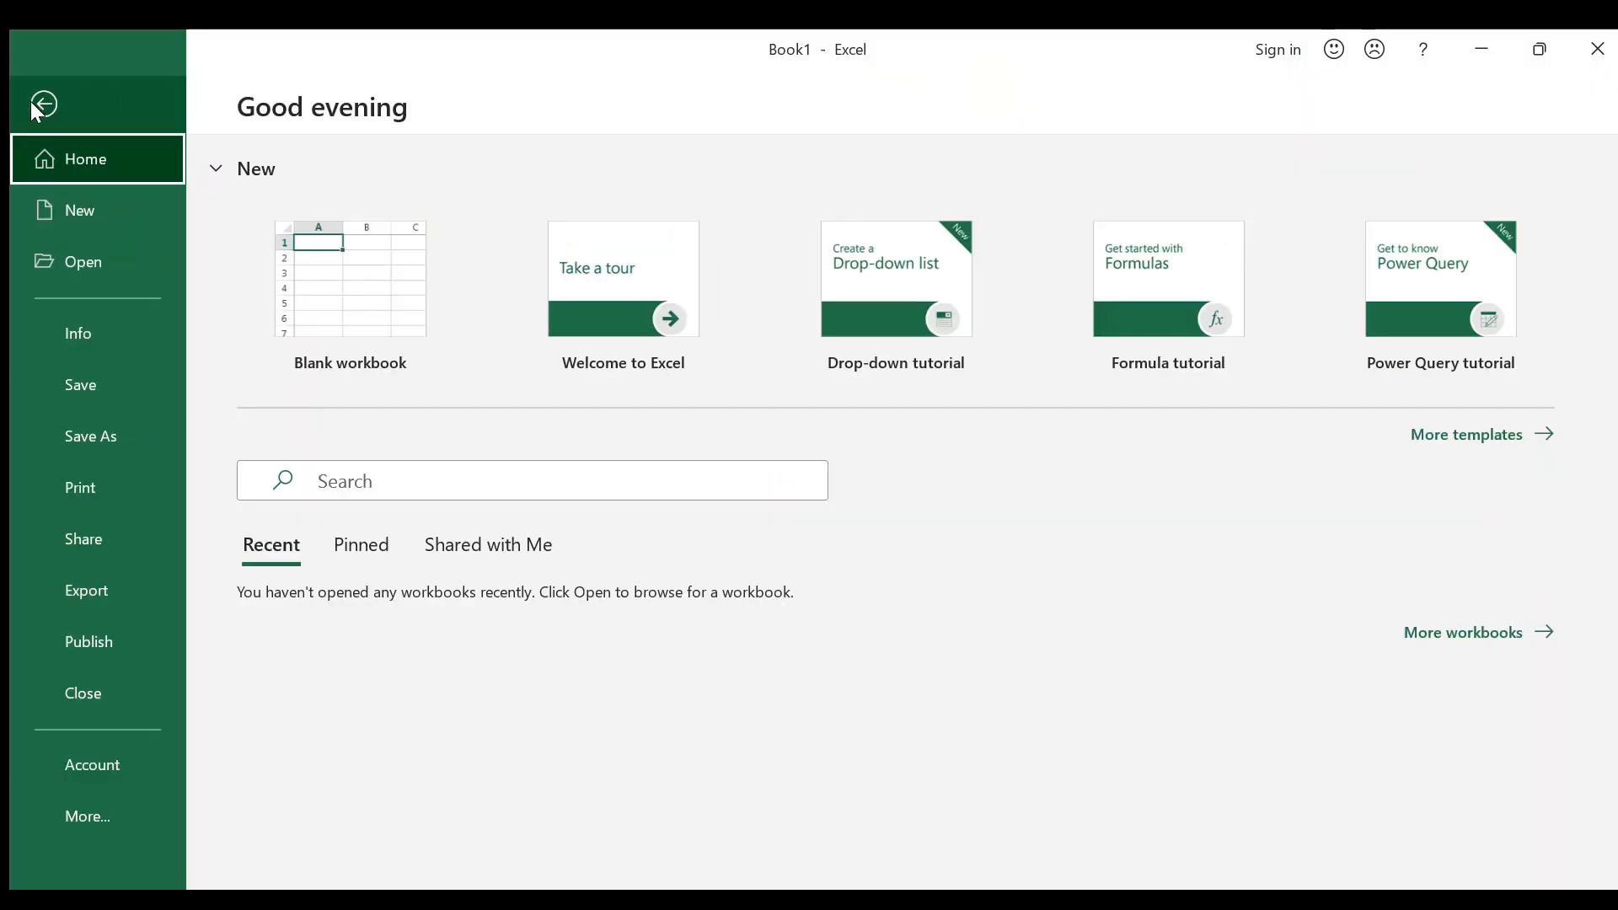
click(35, 103)
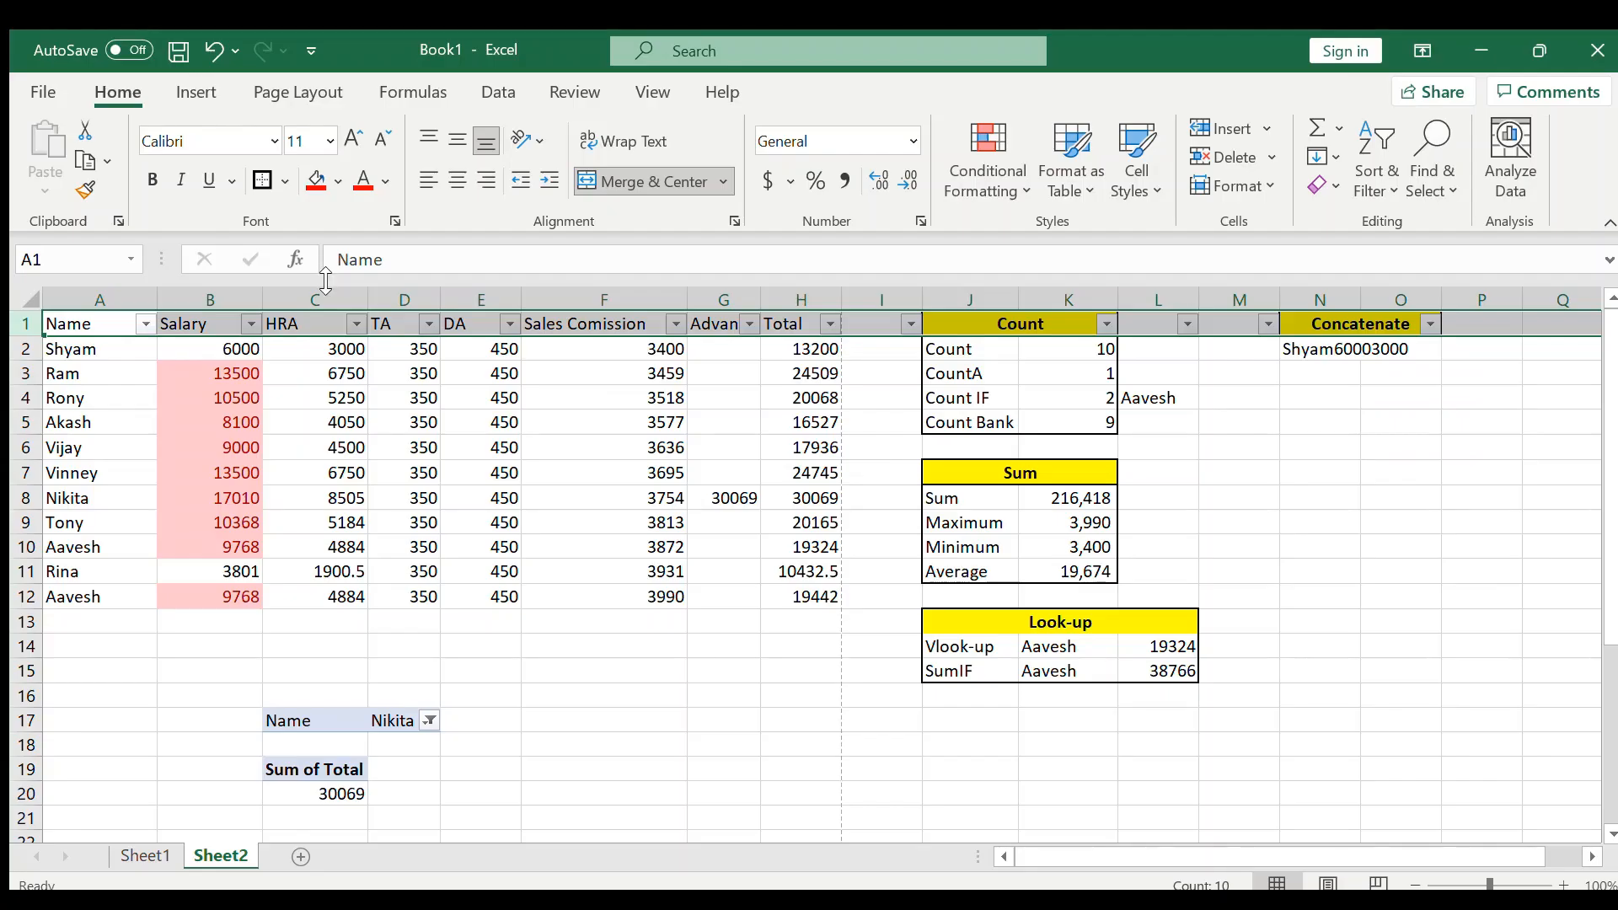
click(293, 387)
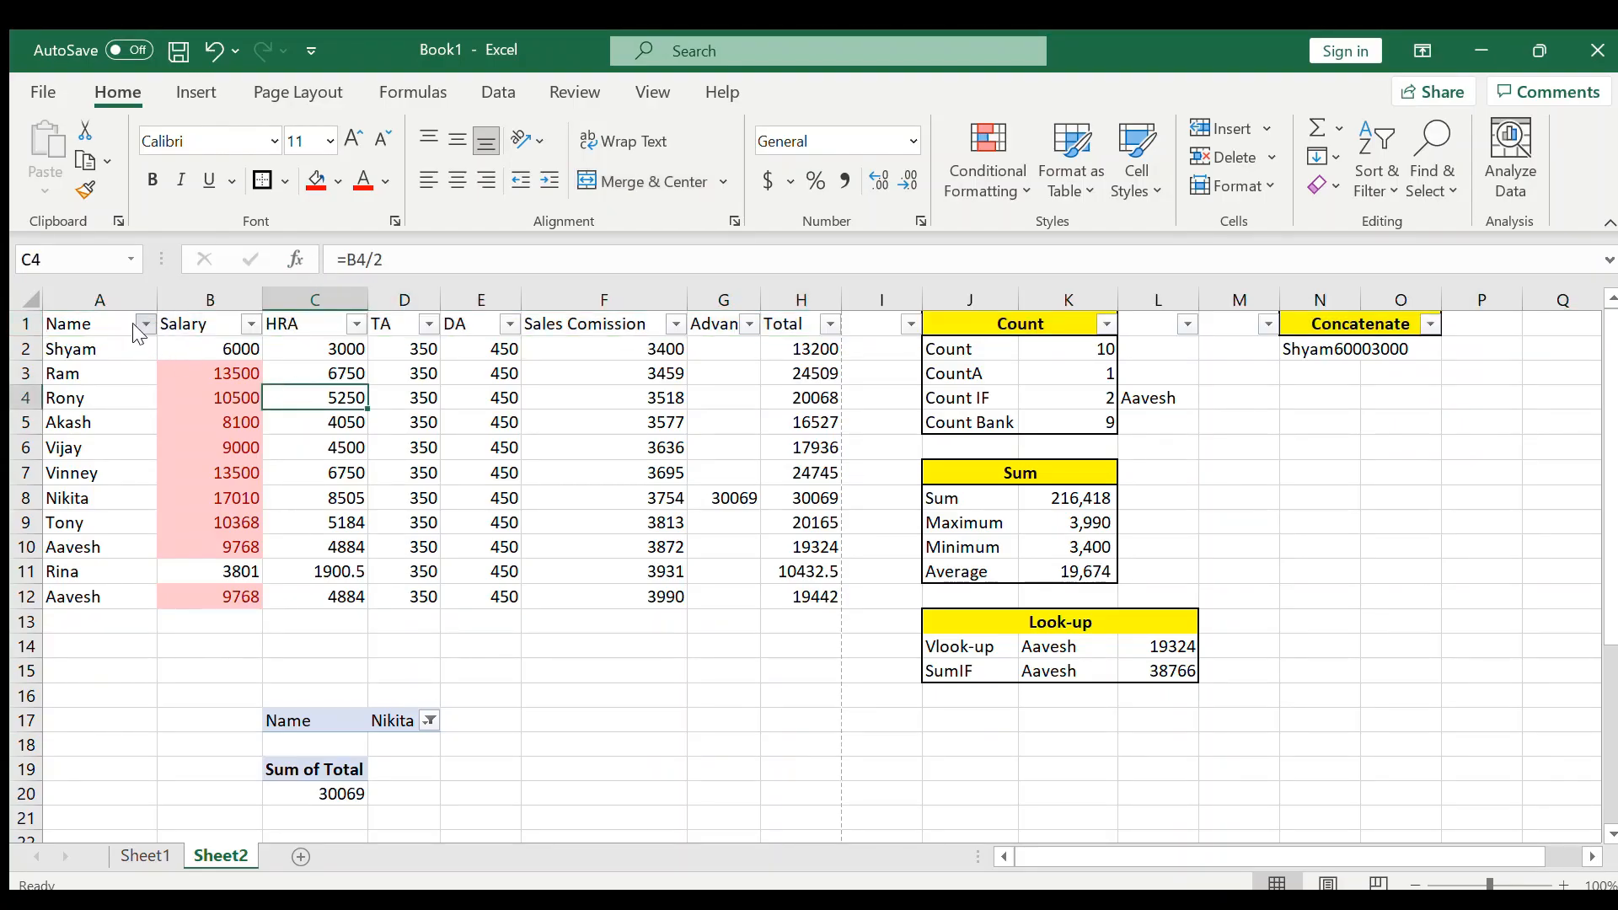
Step: Enter the filter shortcut note "ALT+D+F+F" in cell F14
click(570, 657)
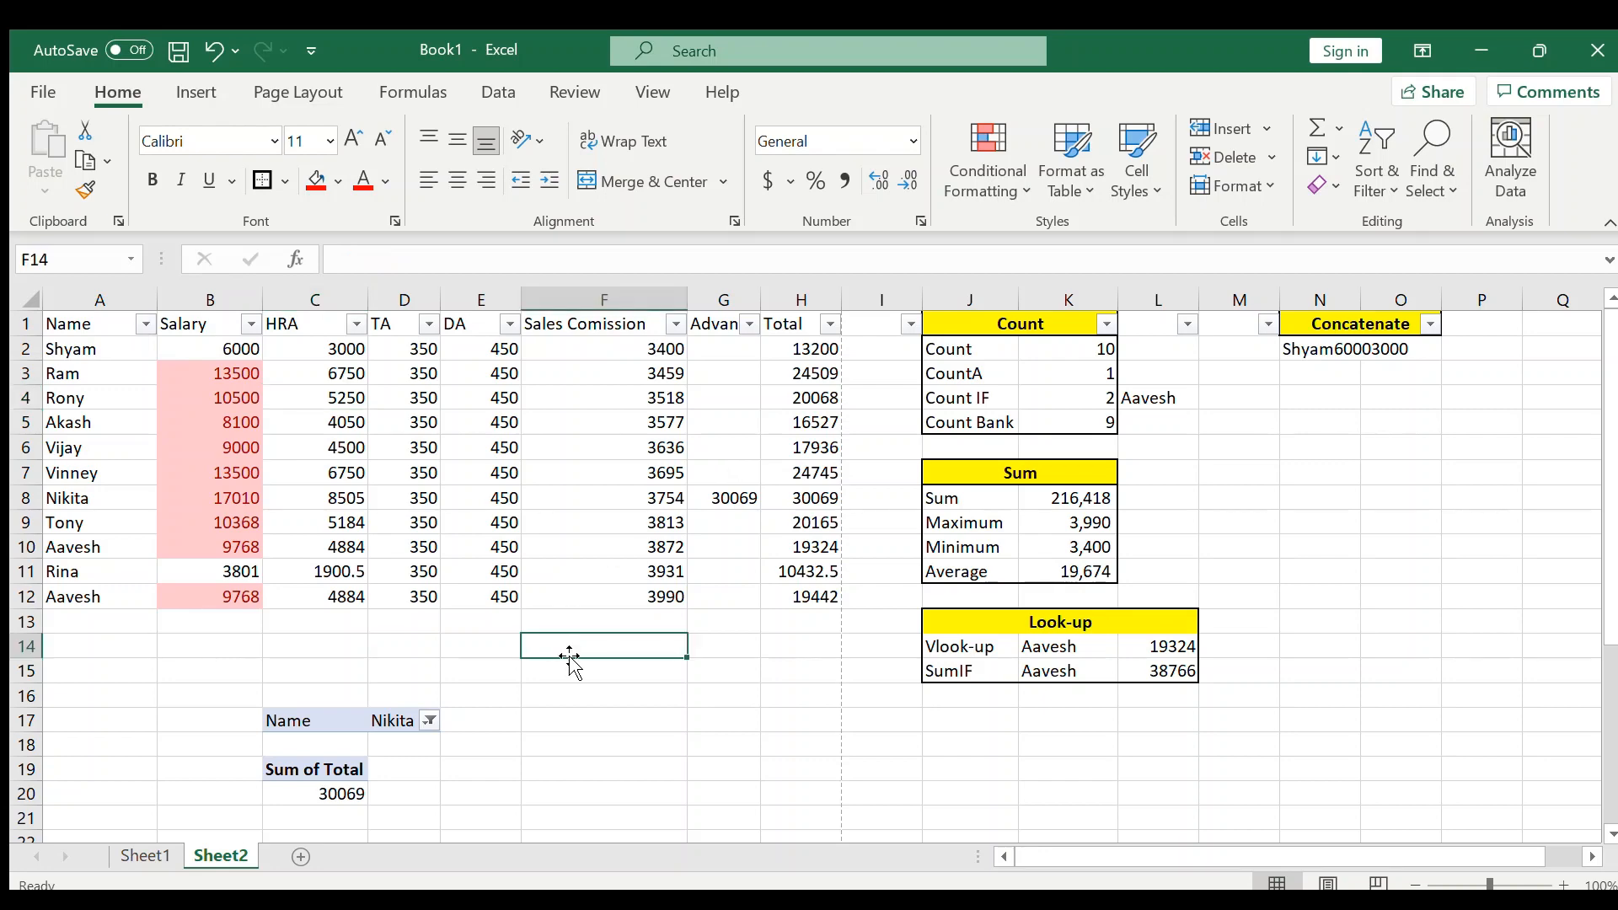
text(Al)
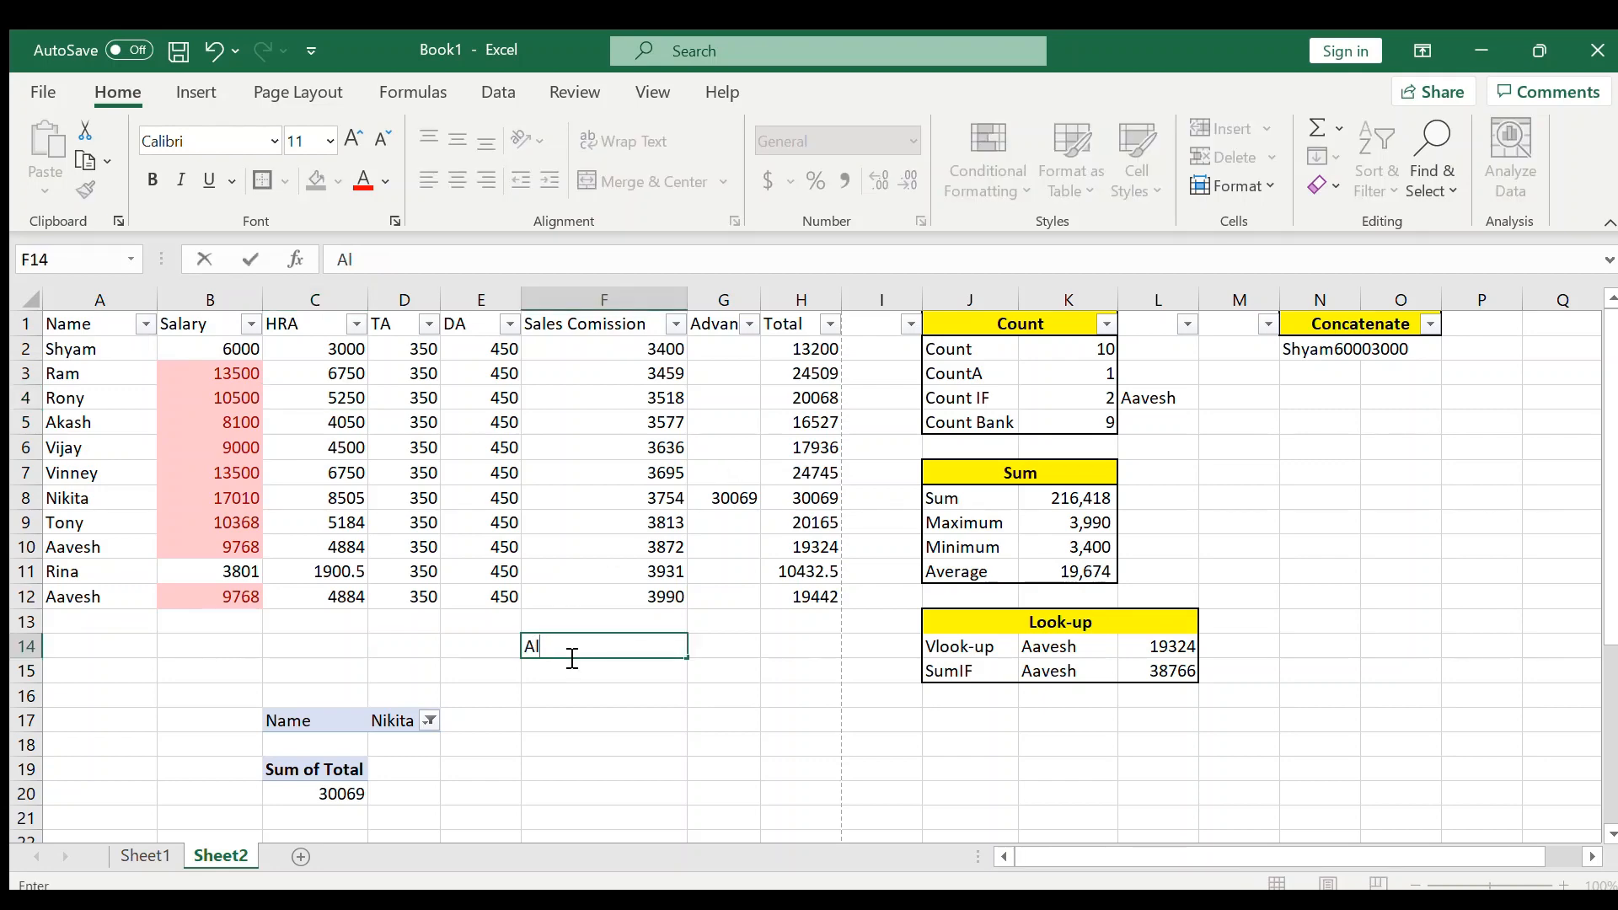
text(T+D+F+F)
key(Return)
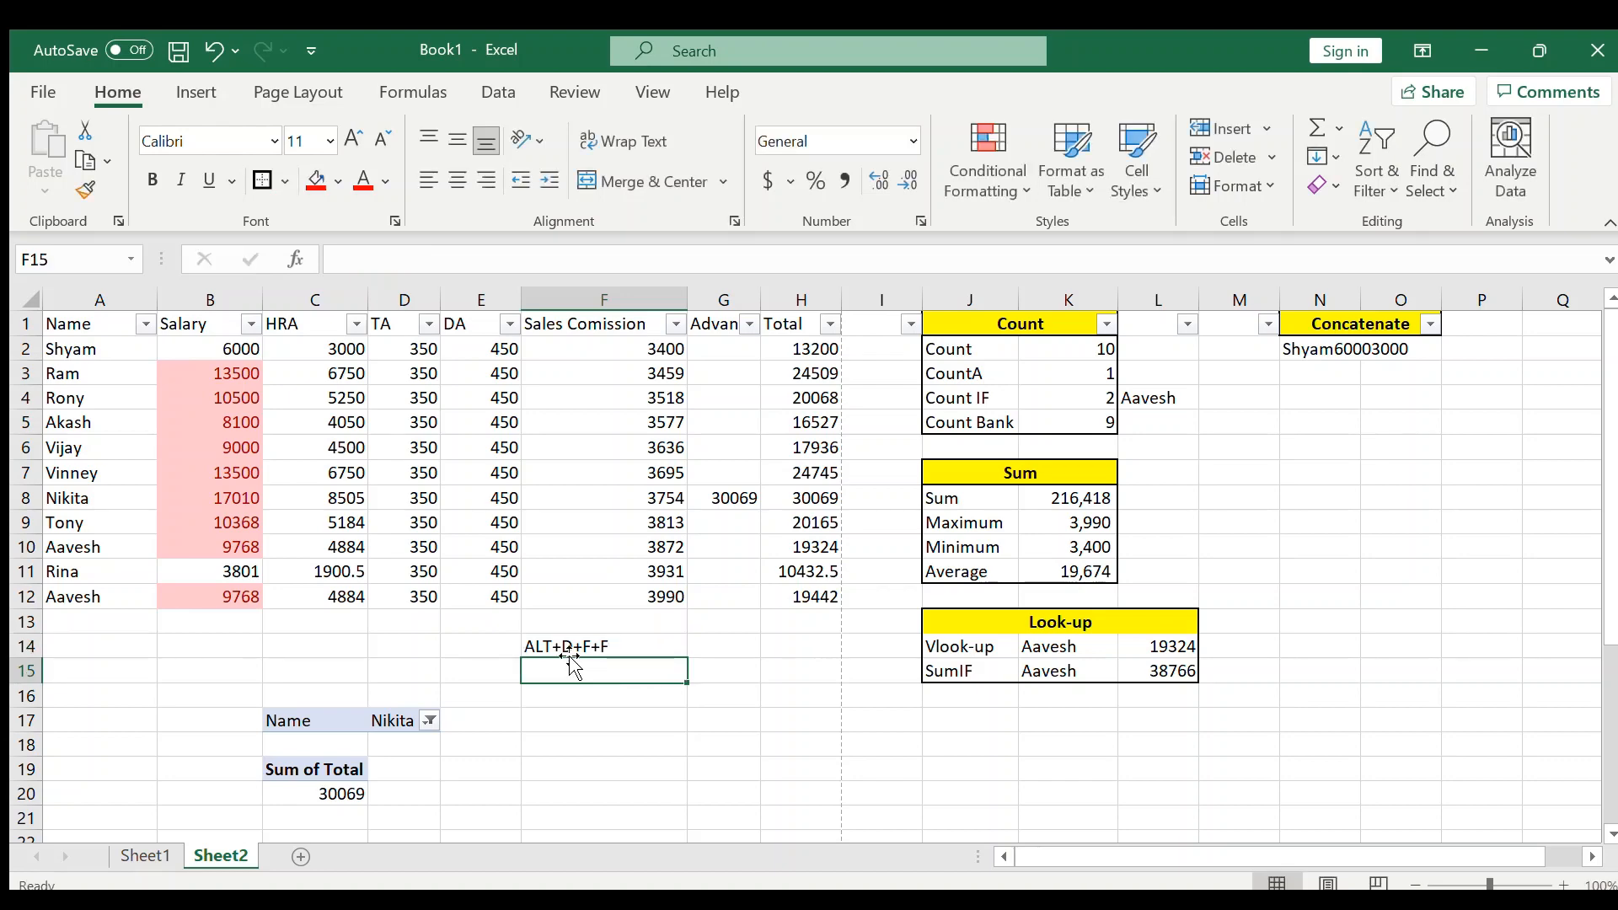
click(571, 644)
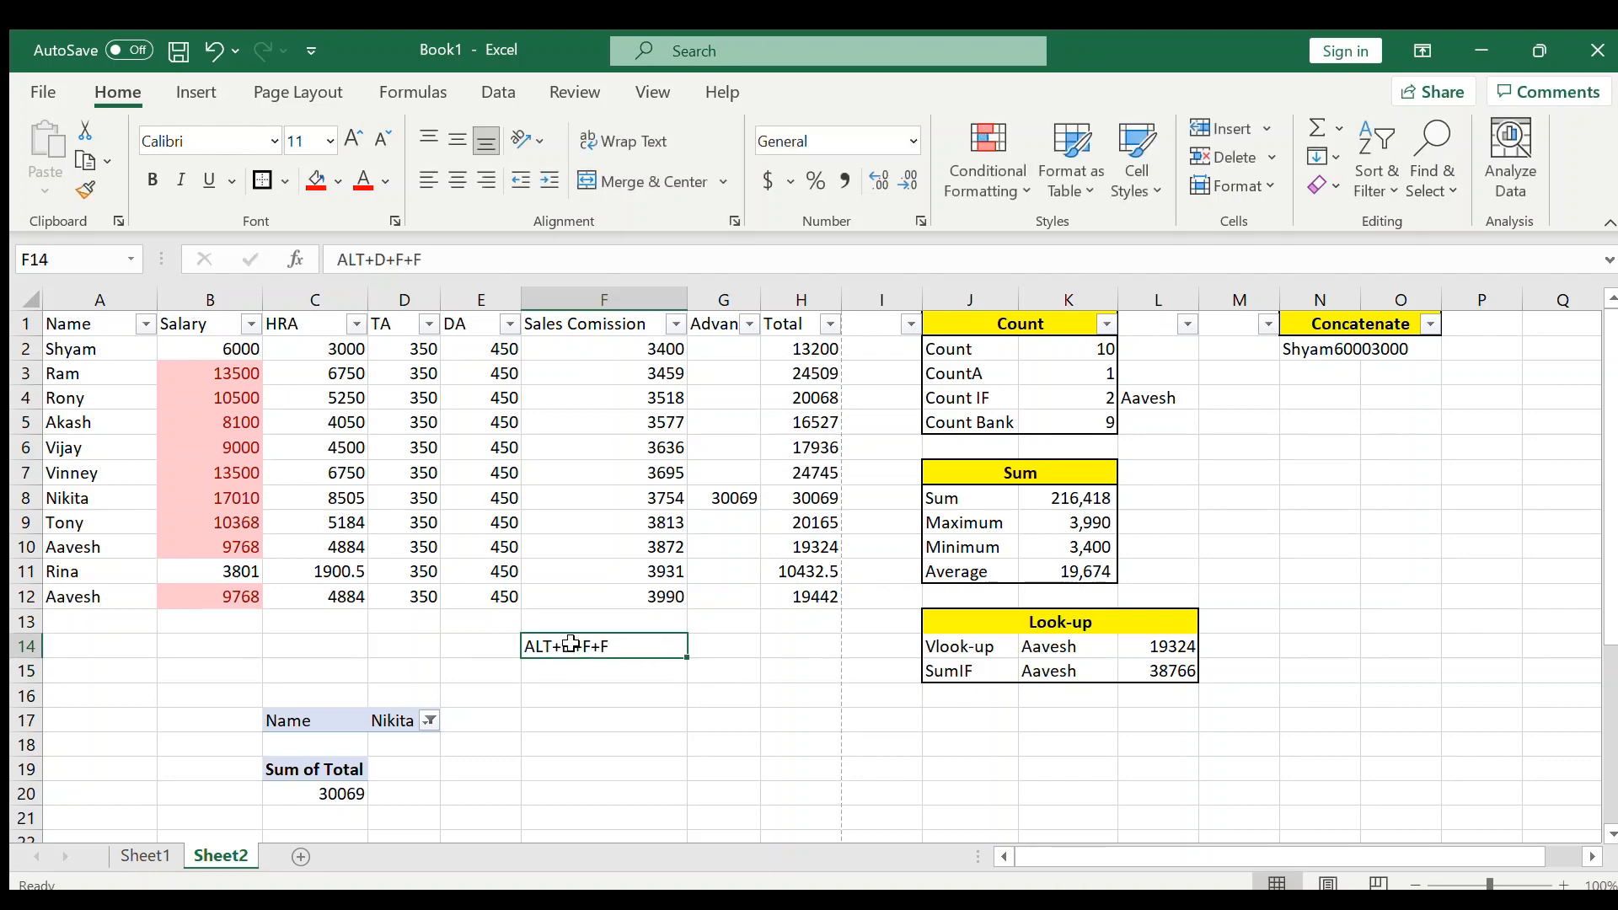
Step: Turn off the column filters on the row 1 headings
key(alt)
click(485, 477)
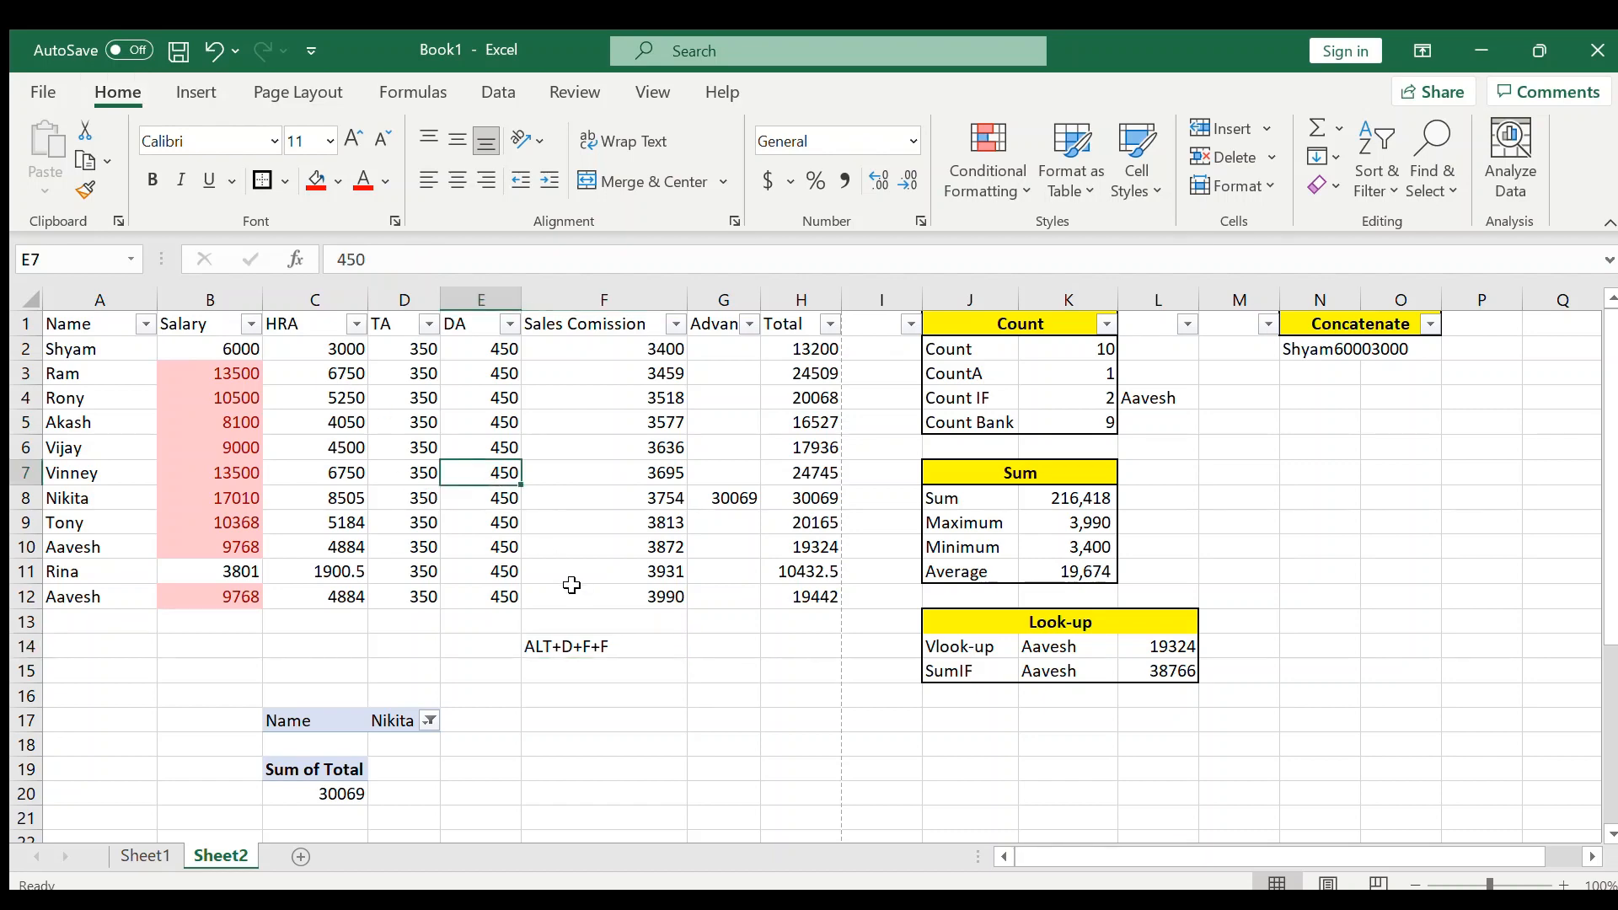
key(alt)
key(d)
key(f)
key(f)
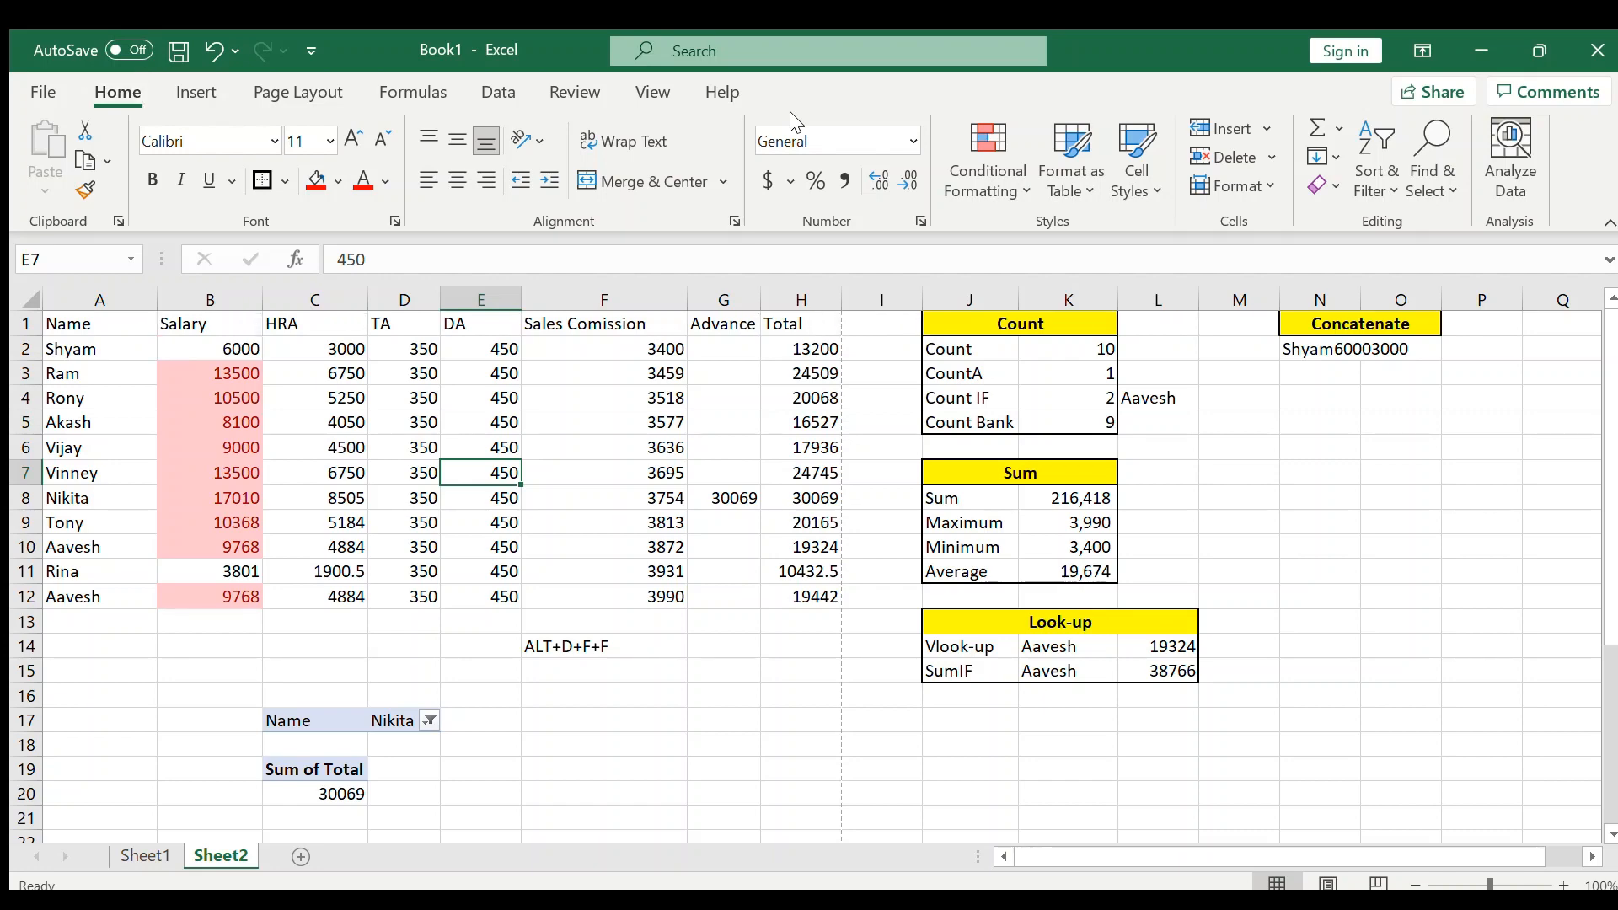
Step: Select the whole of row 1 and add filters back to its headings
click(495, 82)
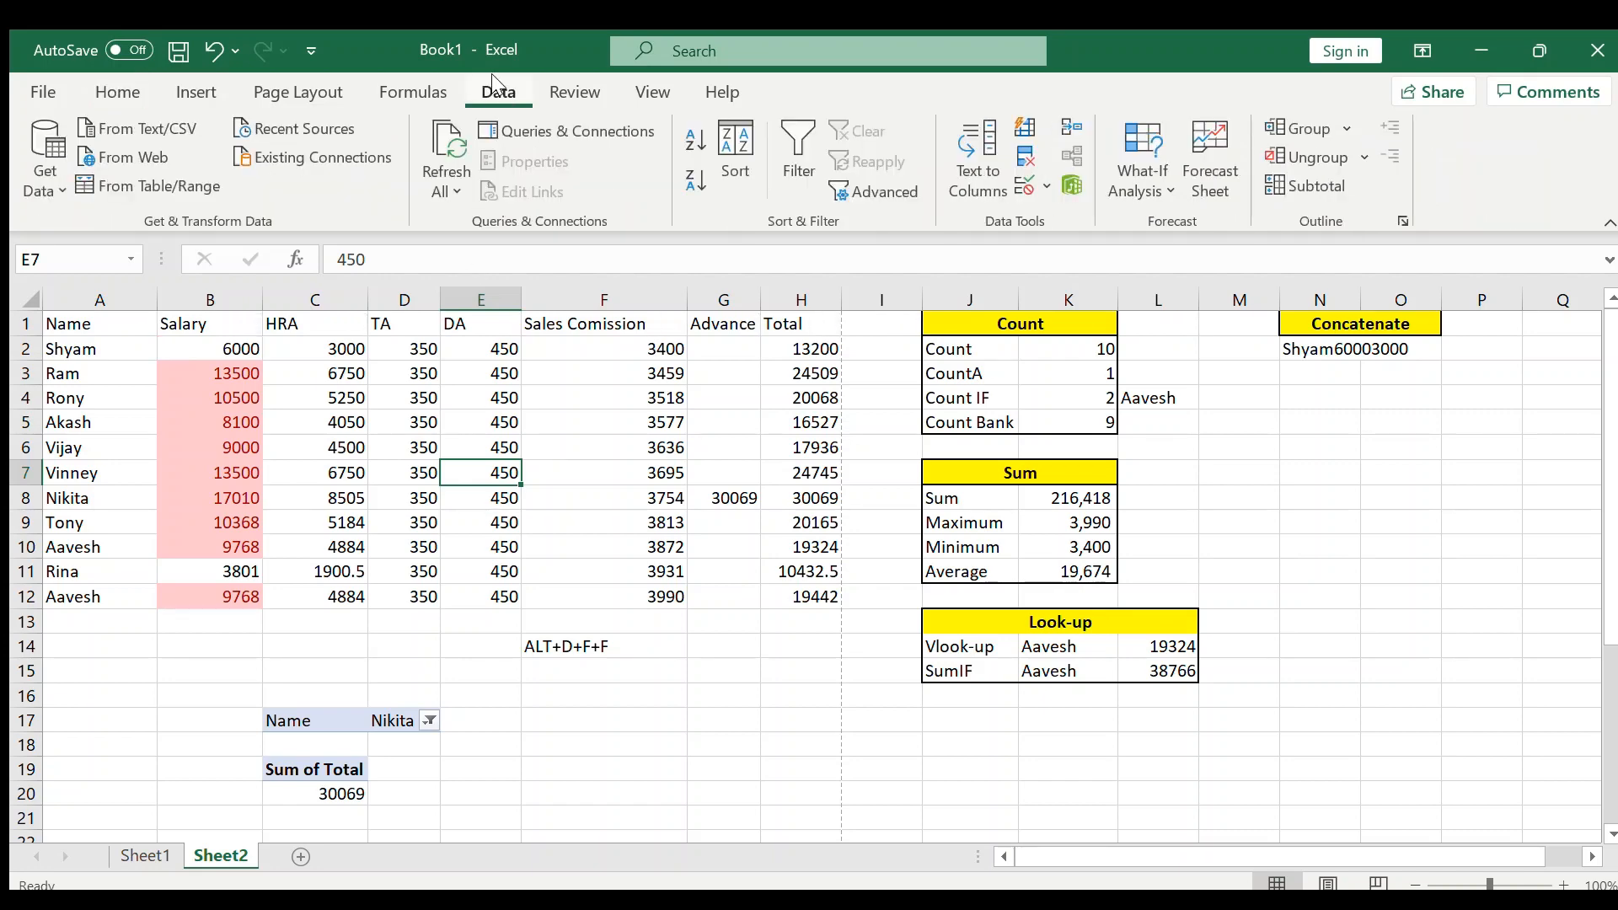
click(26, 323)
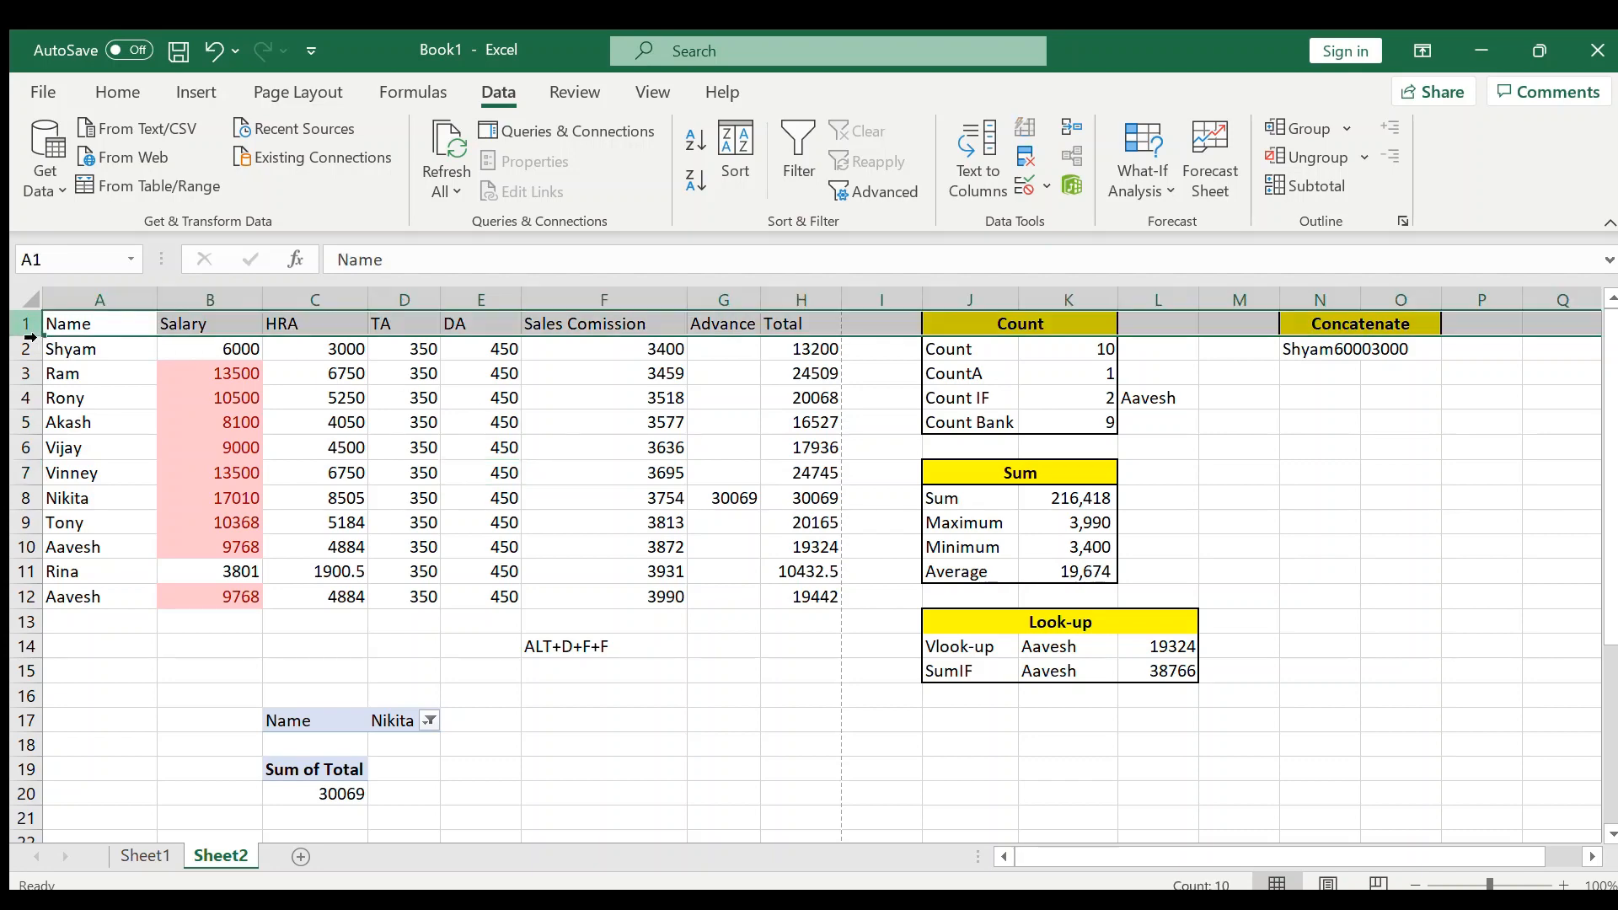
click(781, 149)
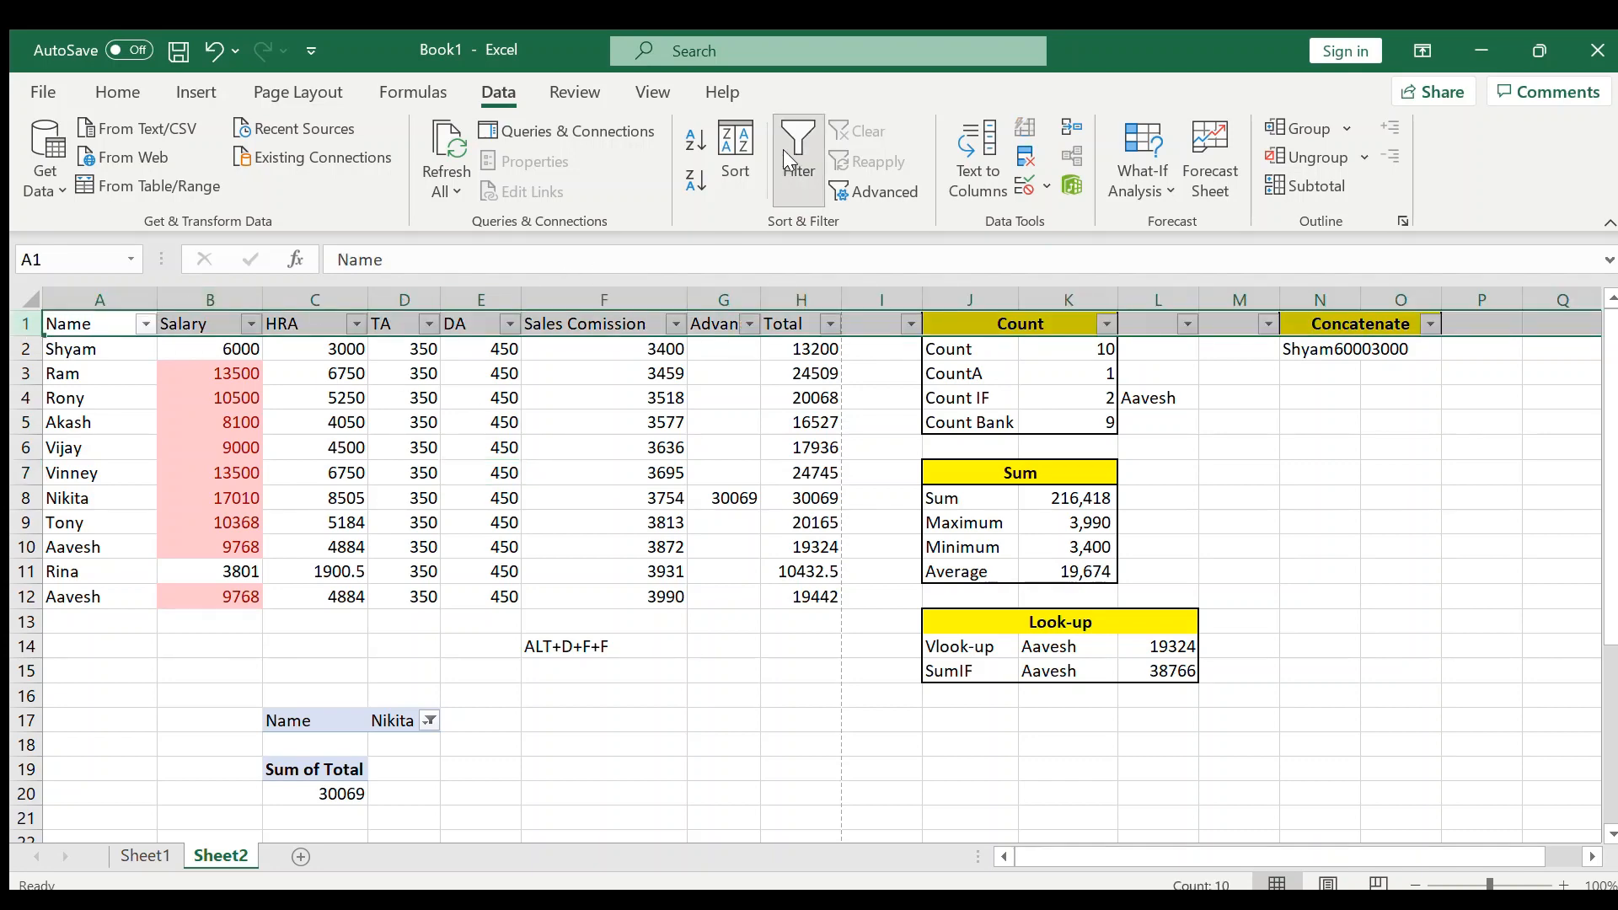
click(480, 504)
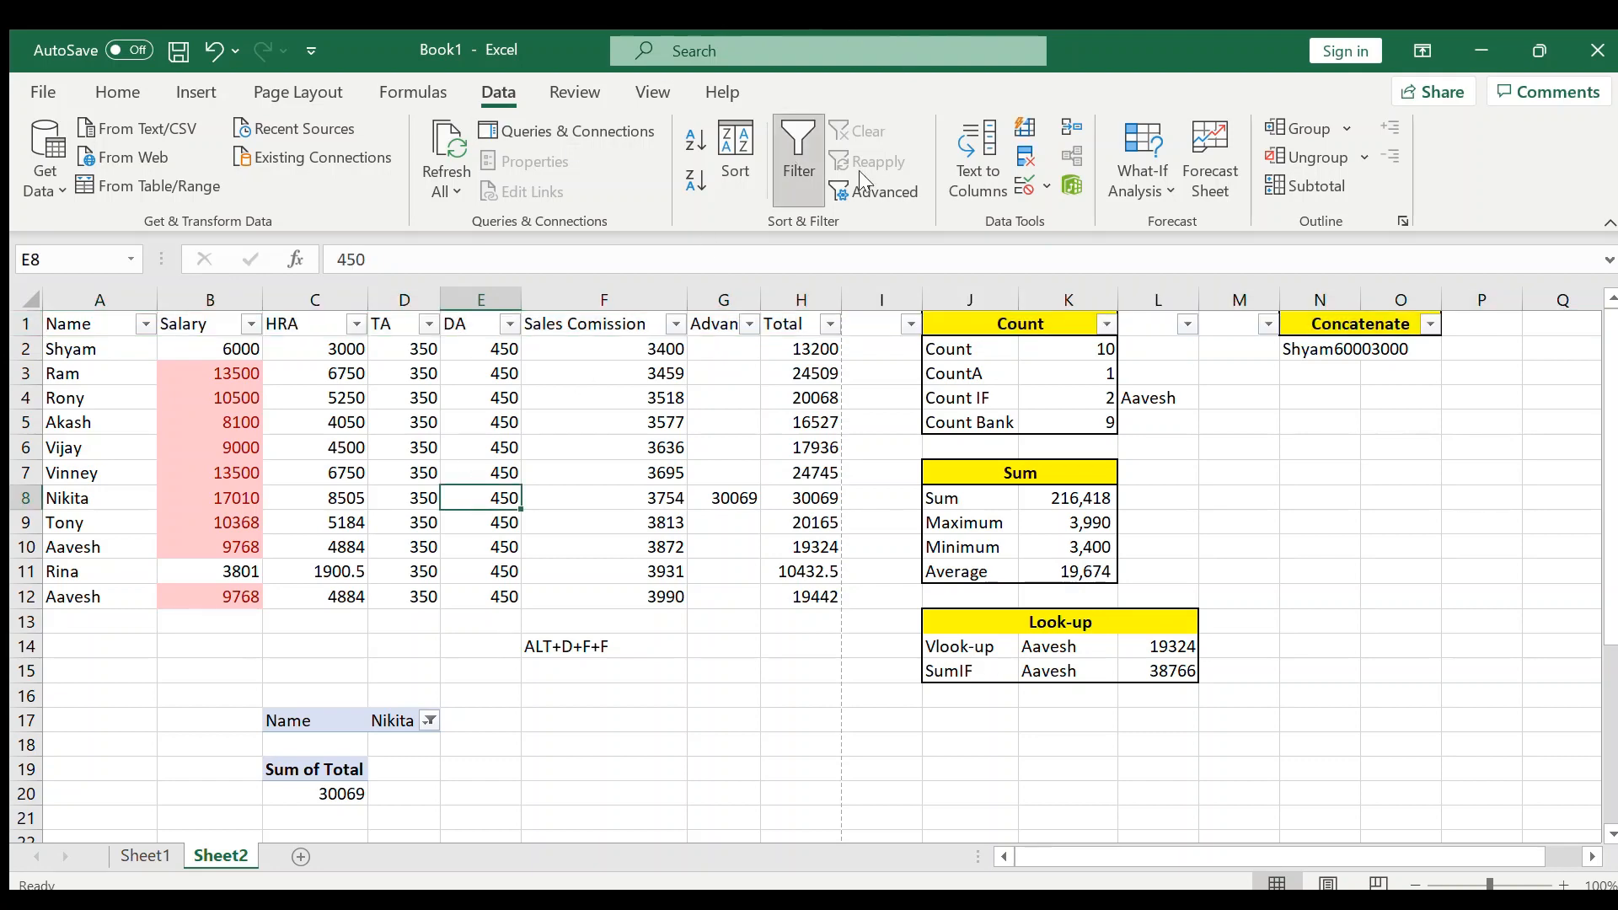
Step: Try to sort the filtered data by the Name column
click(541, 364)
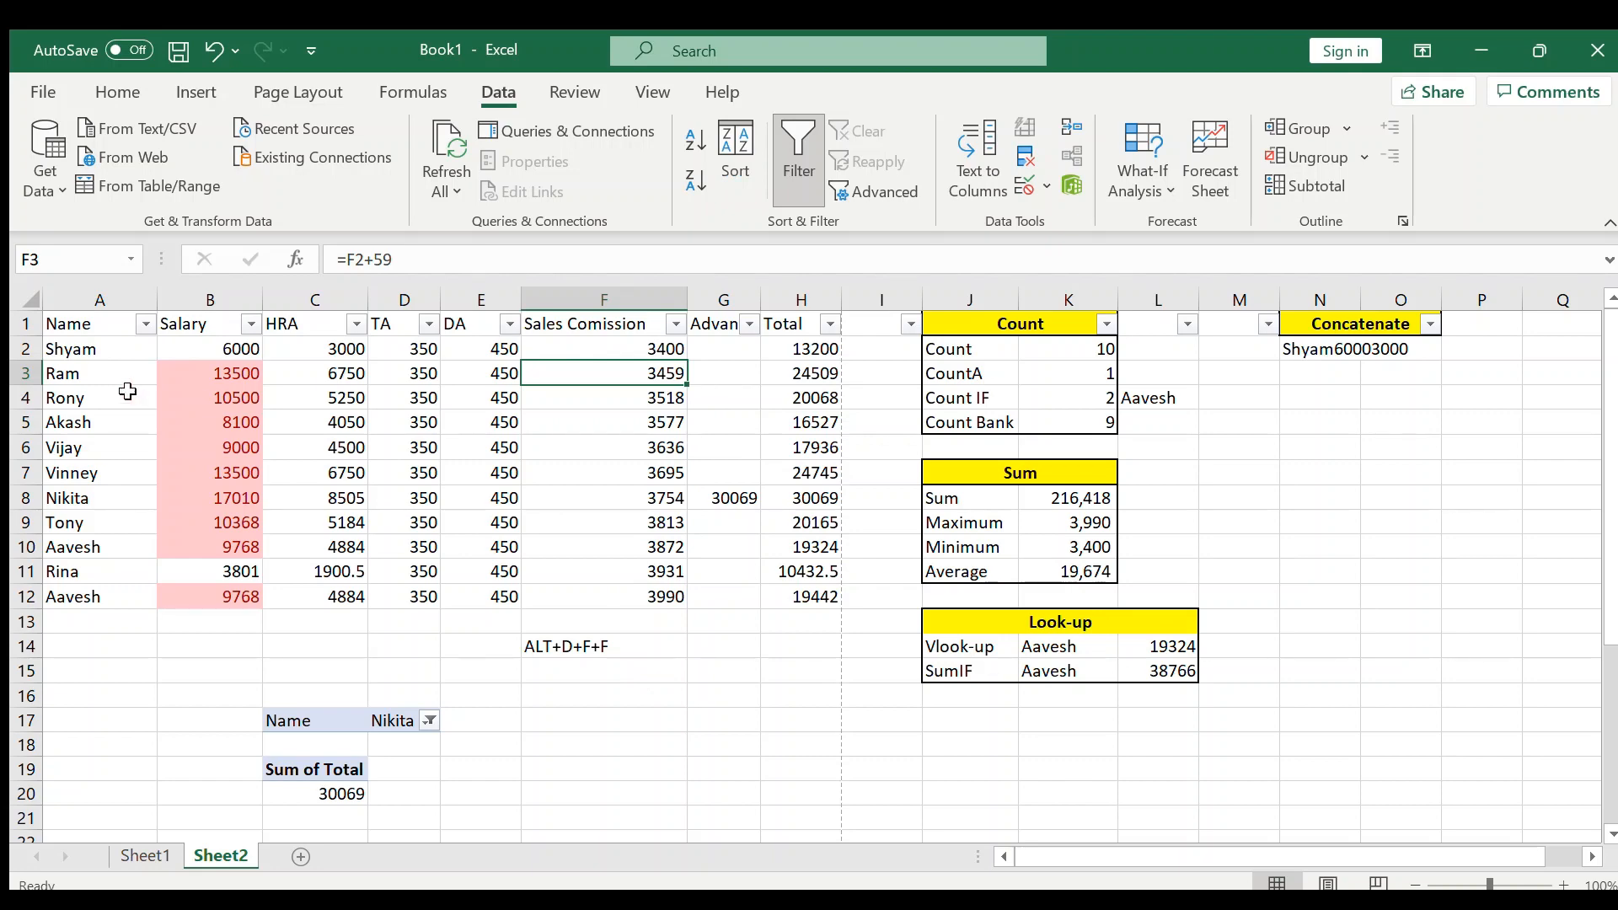
drag(97, 350, 85, 594)
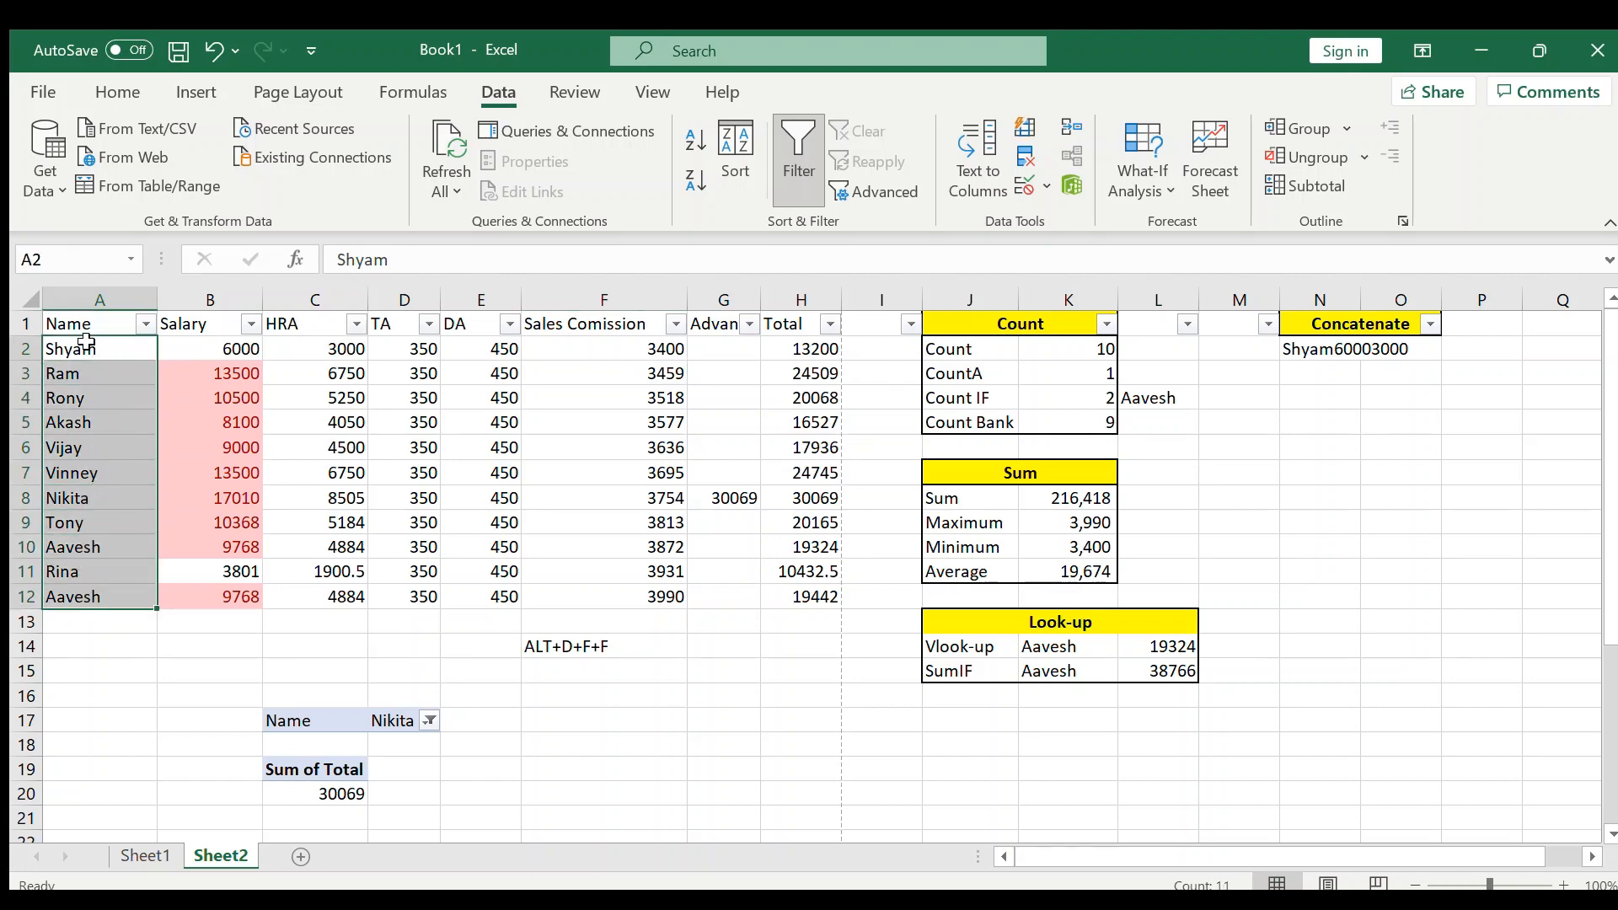
click(66, 542)
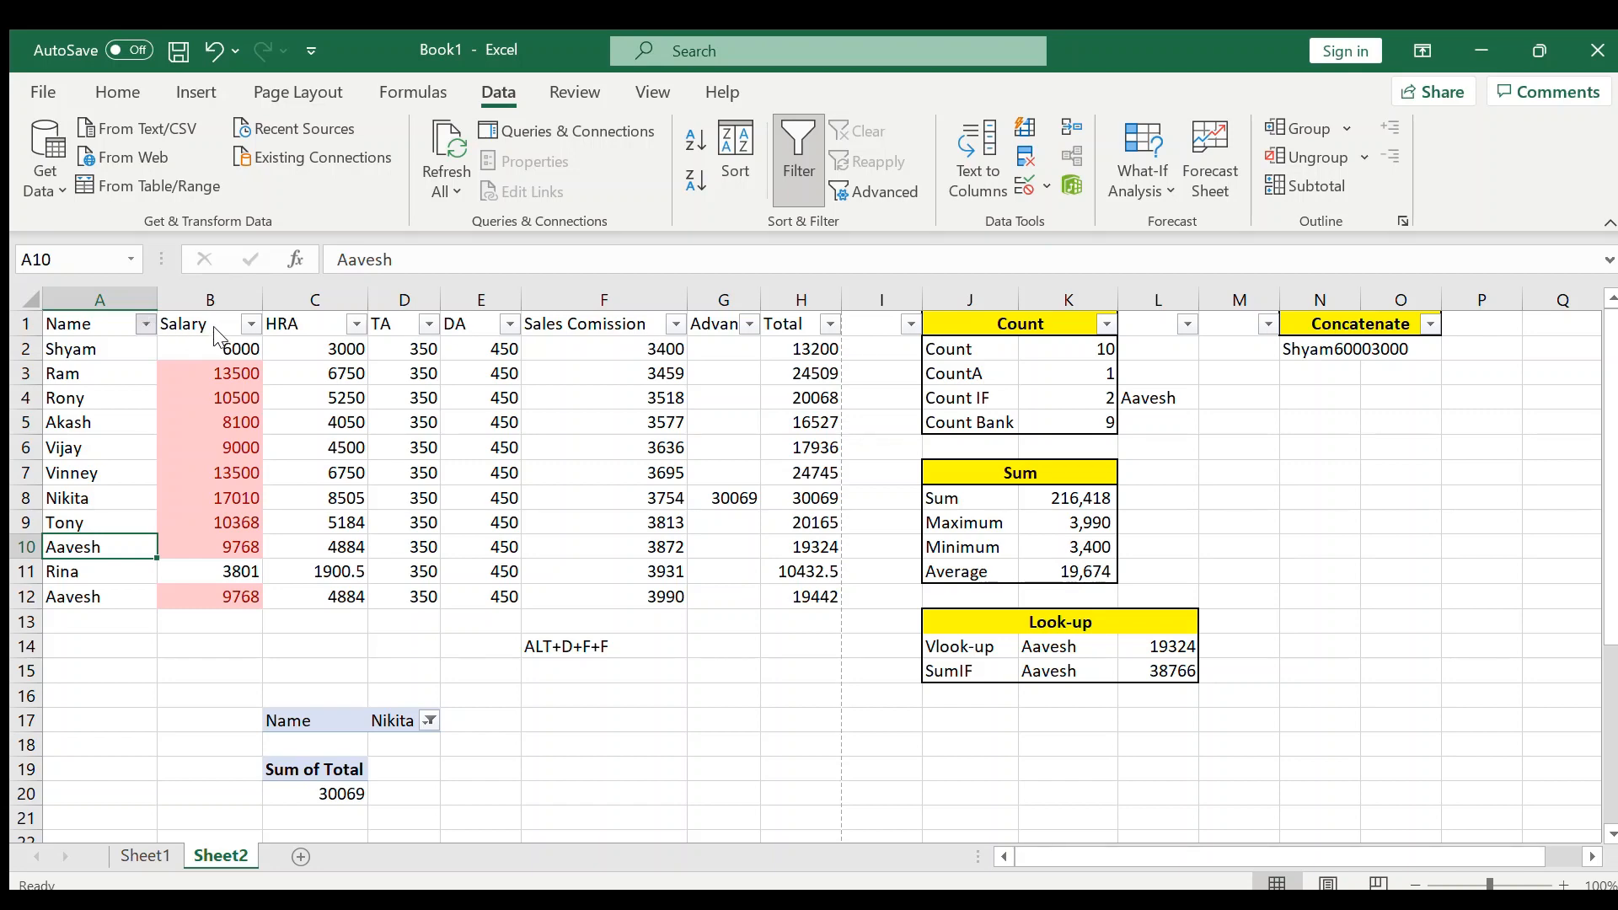
click(241, 329)
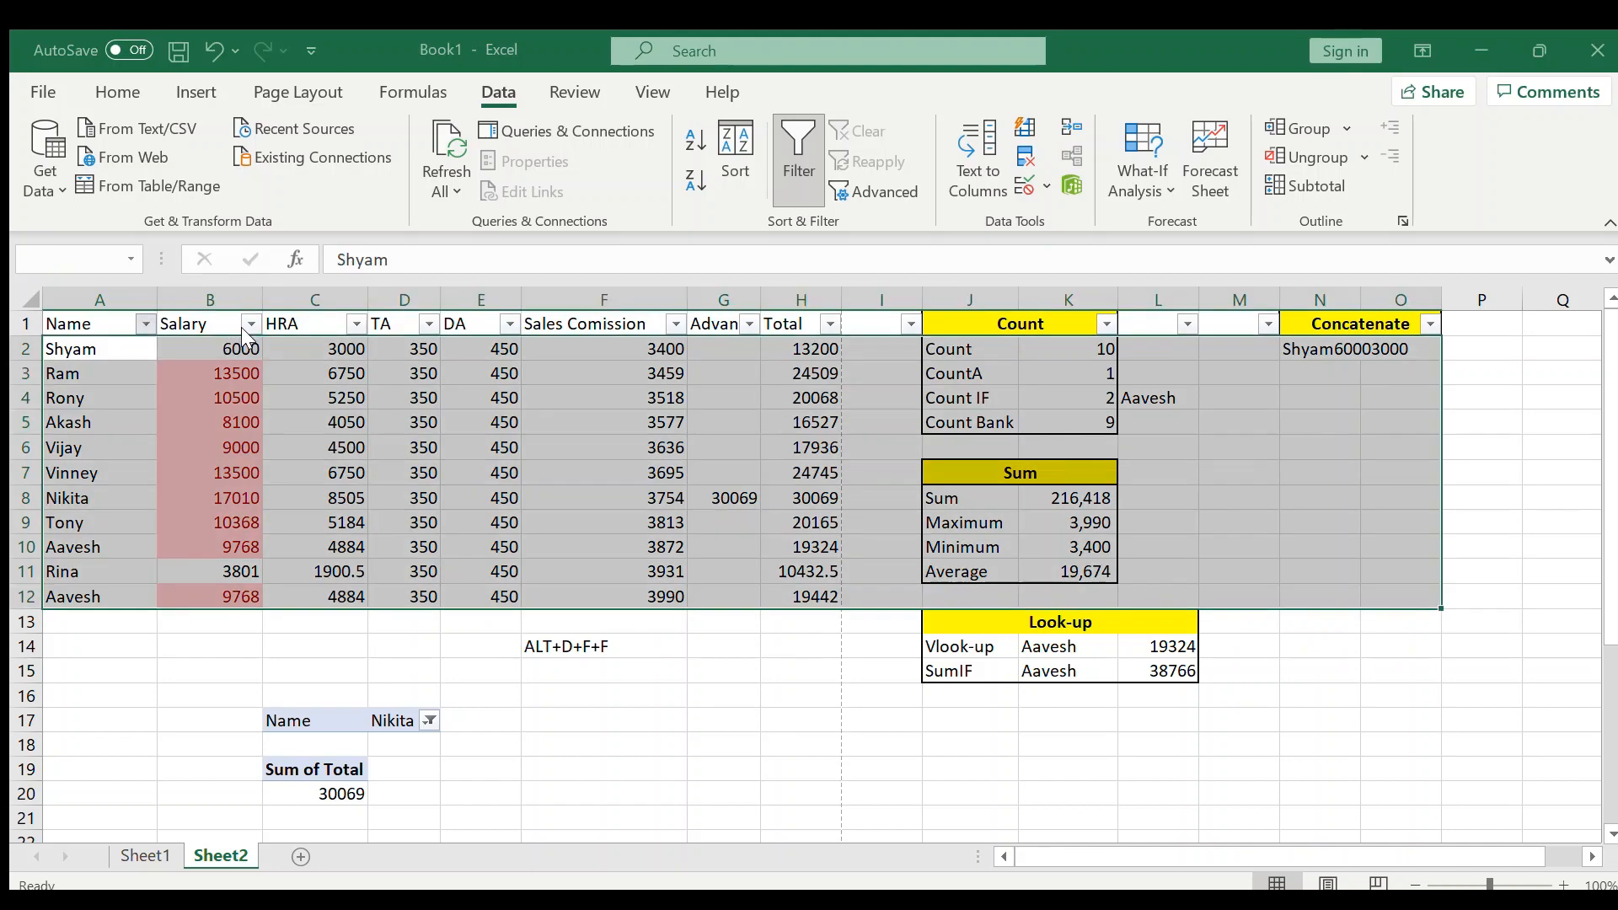
click(799, 531)
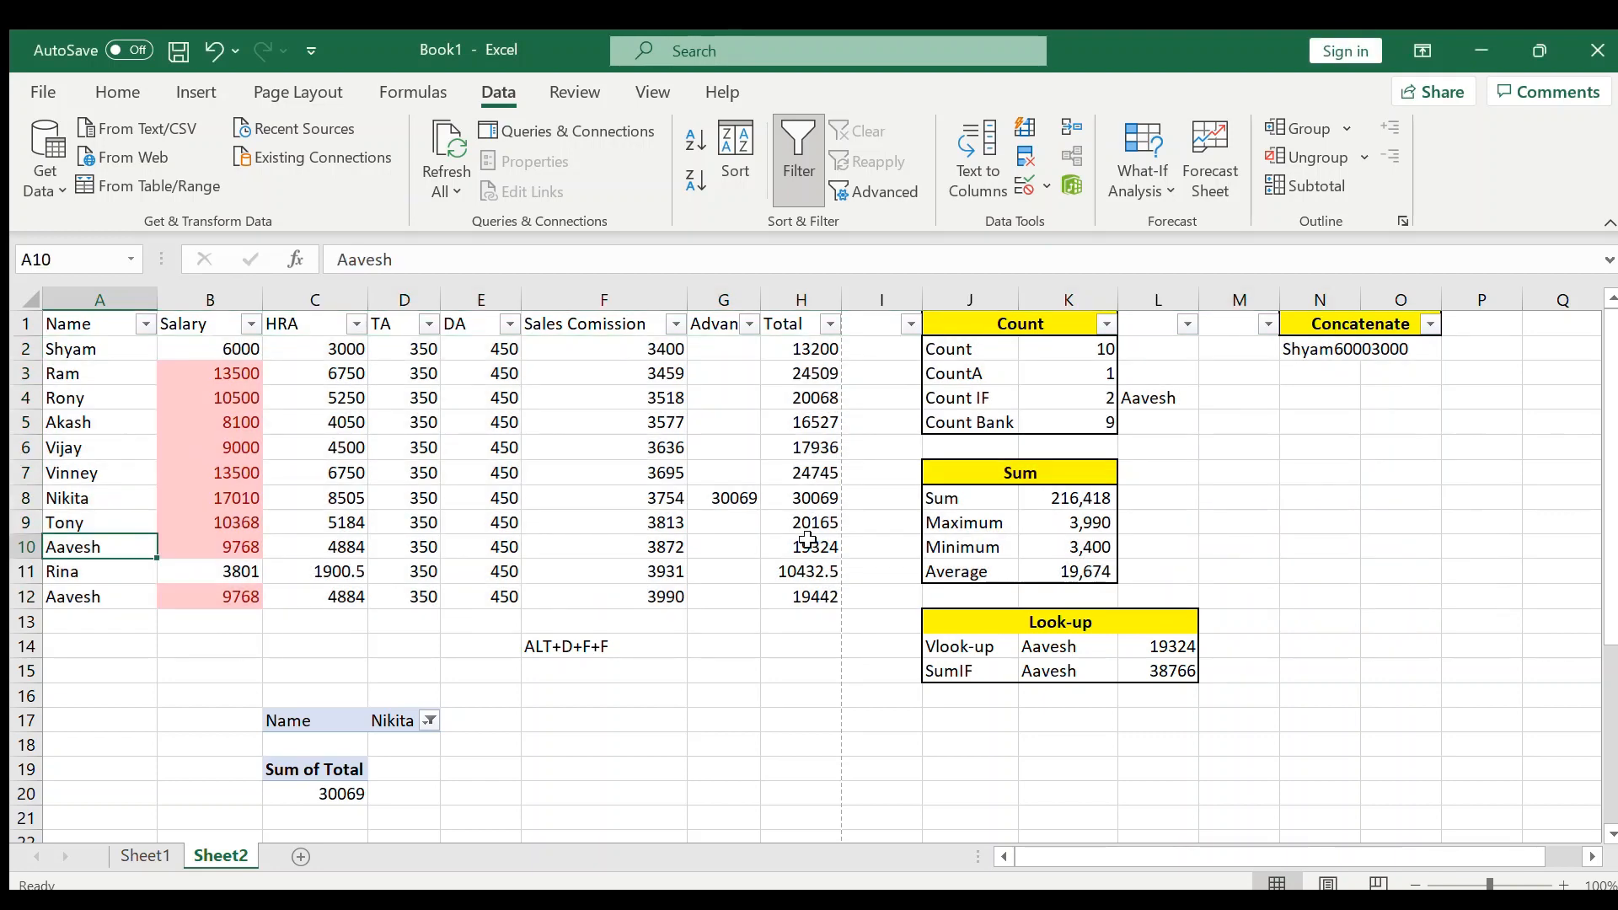
Step: Select the salary table A1:H12 and try sorting it by Name again
drag(80, 320, 795, 599)
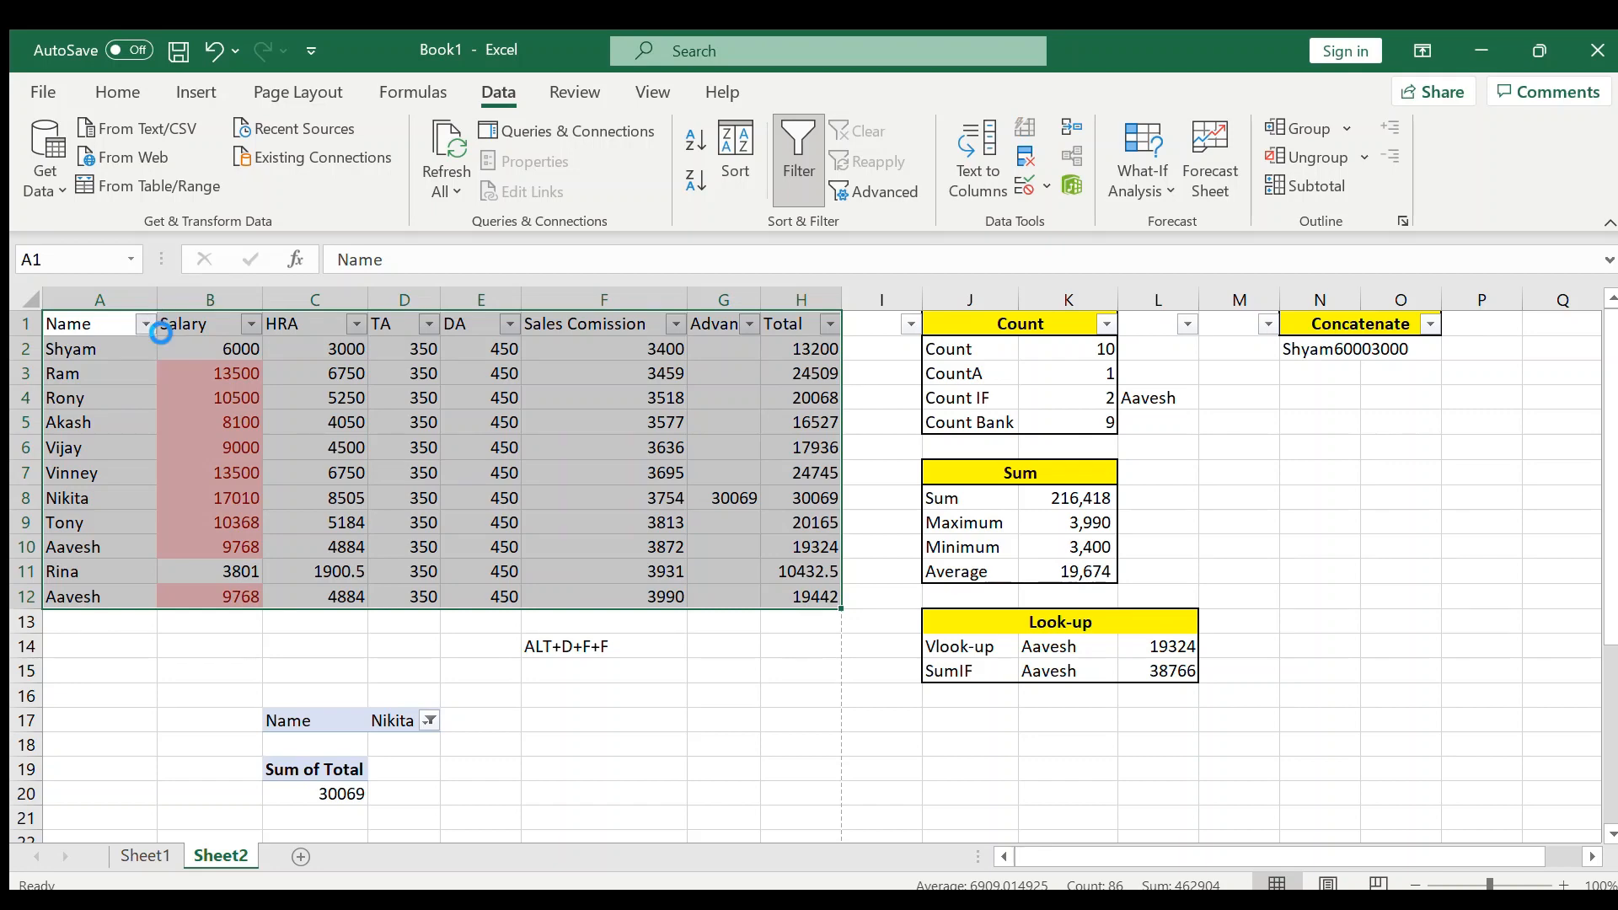
click(251, 323)
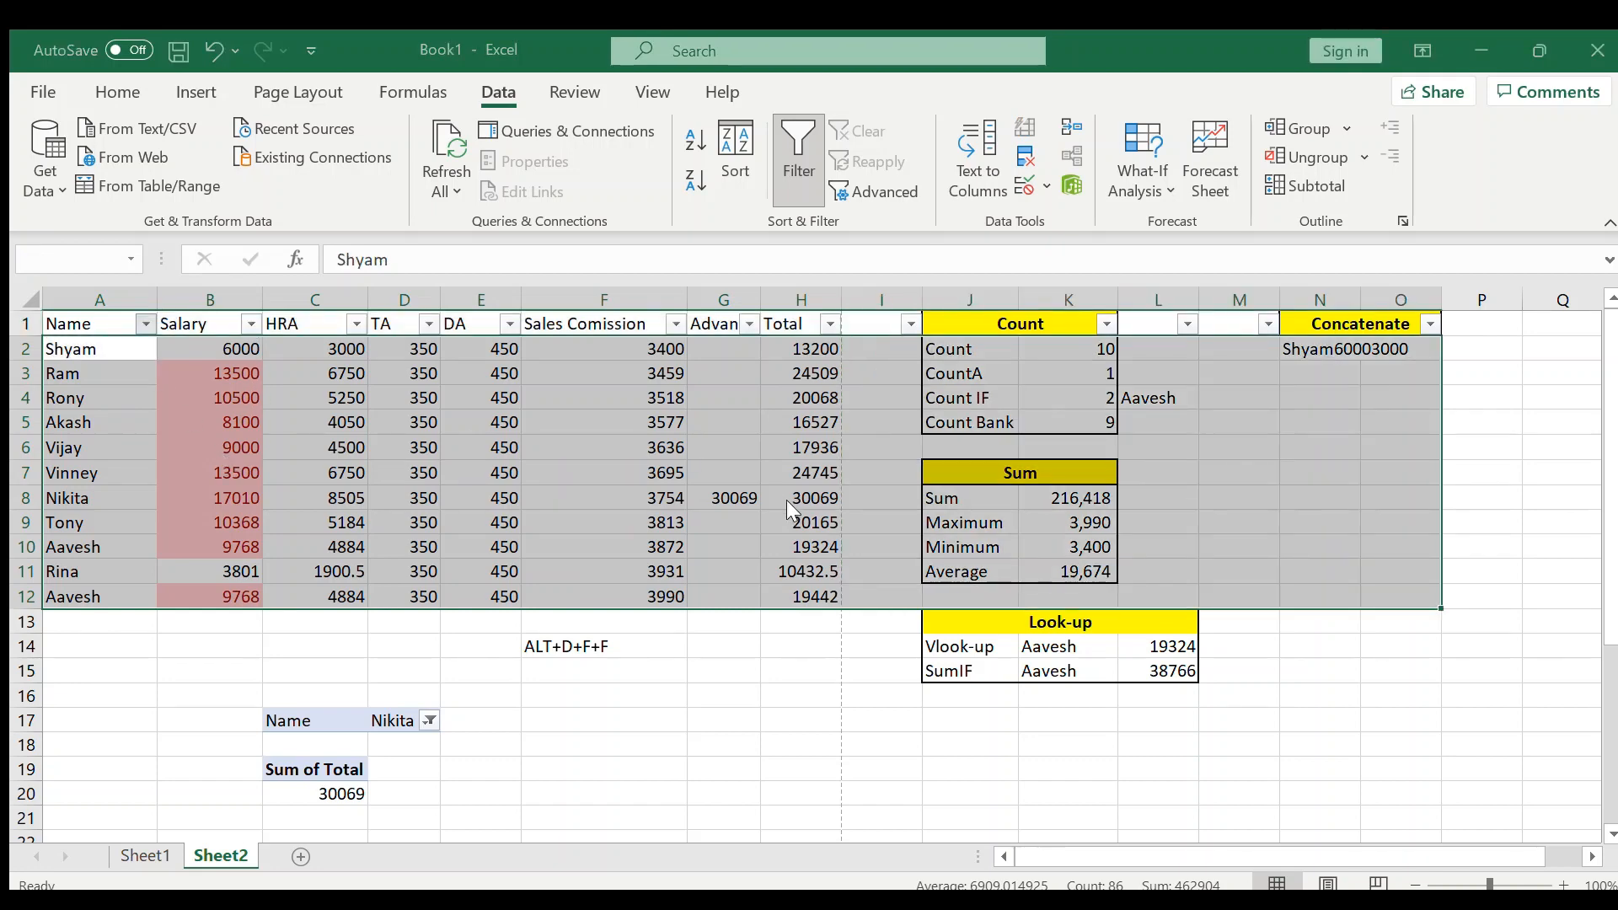
click(1015, 395)
Step: Unmerge the Count and Concatenate headings in row 1, undoing the accidental merge across the whole row
click(1022, 324)
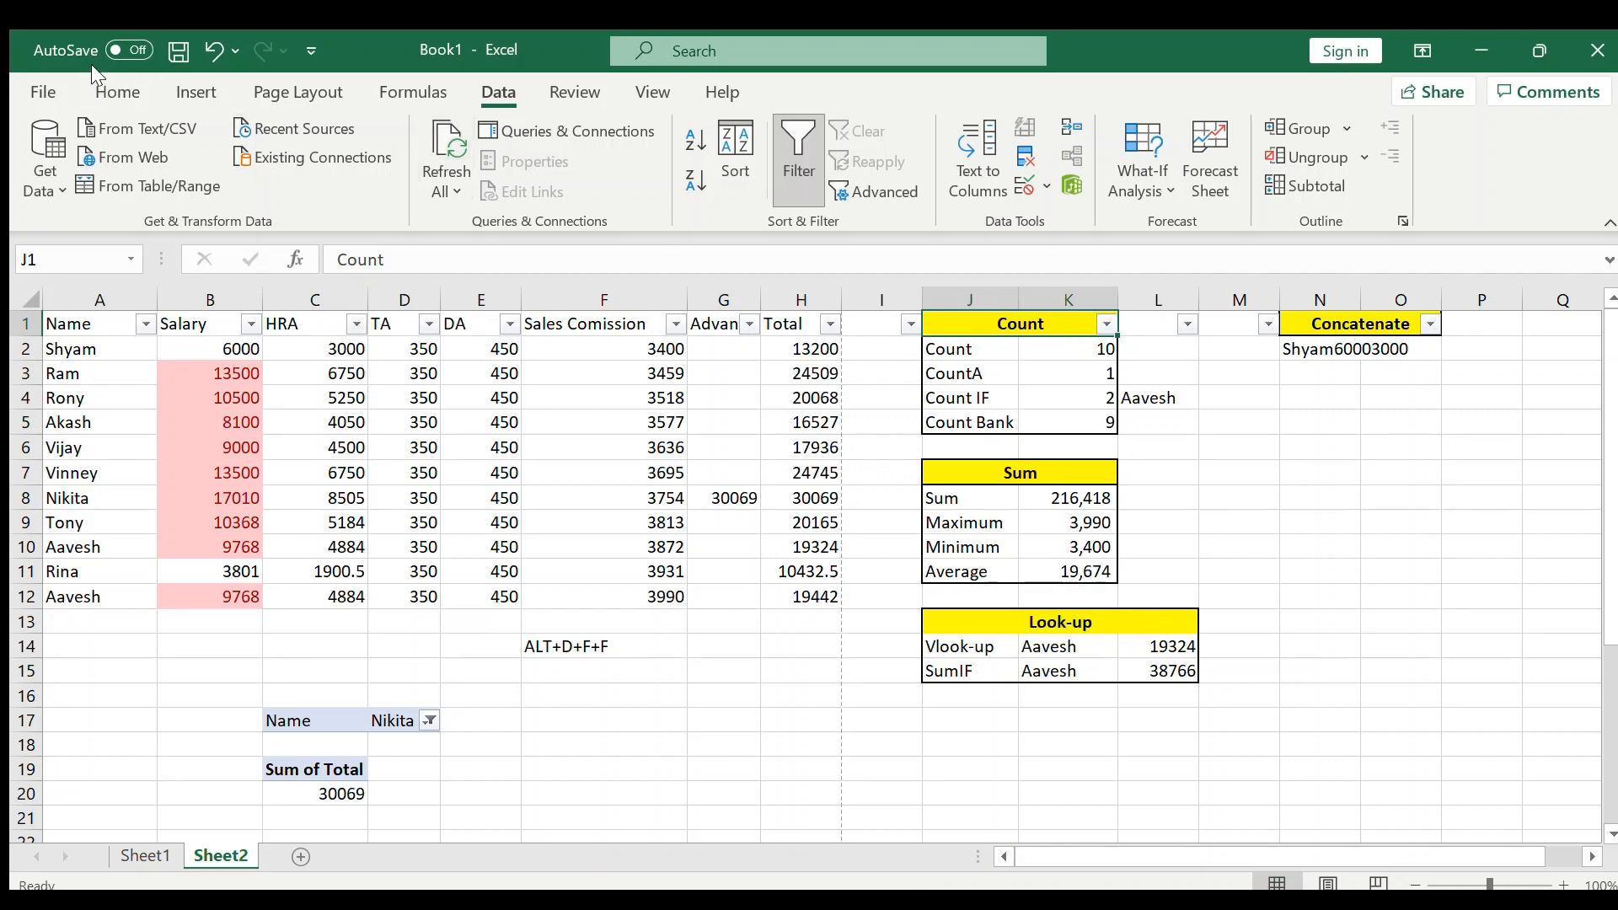
click(102, 84)
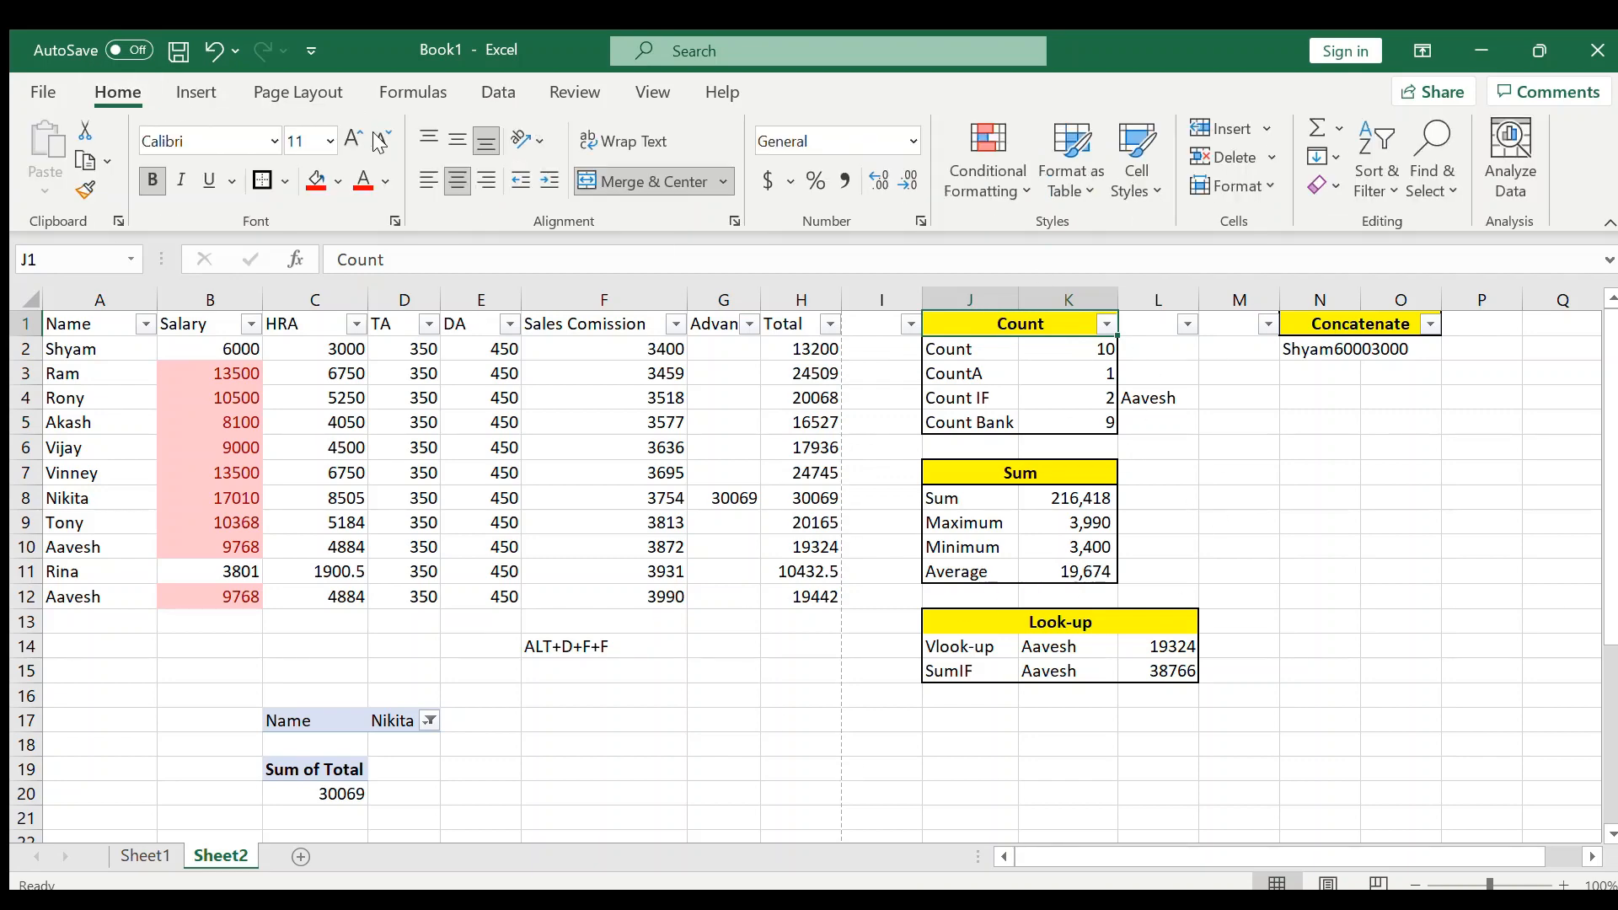
click(632, 172)
key(shift+space)
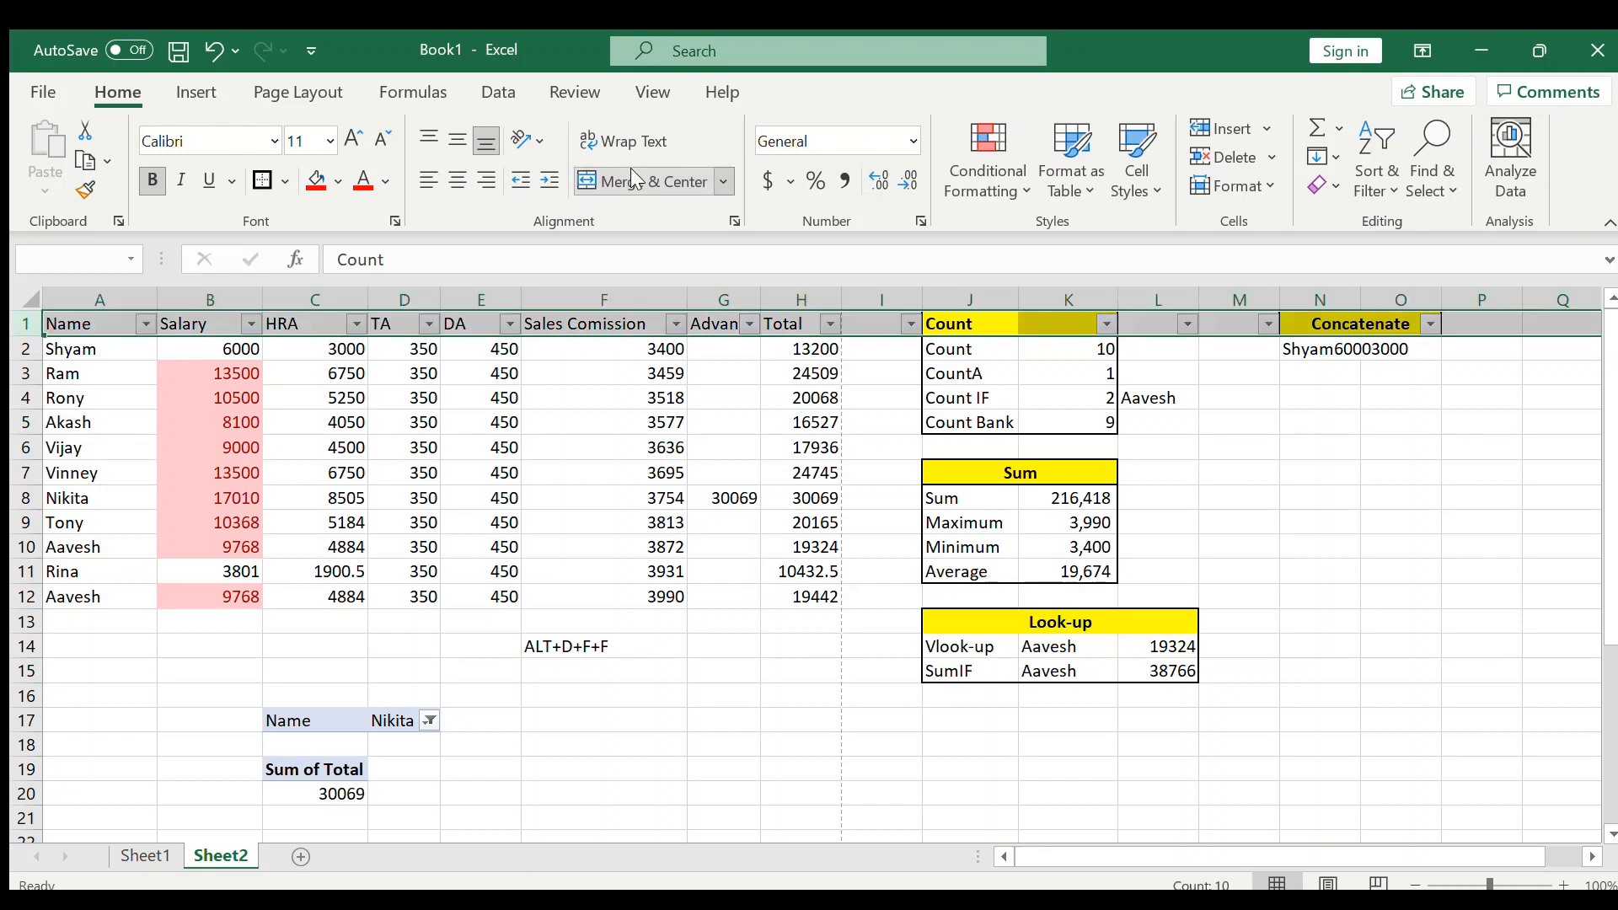
click(630, 173)
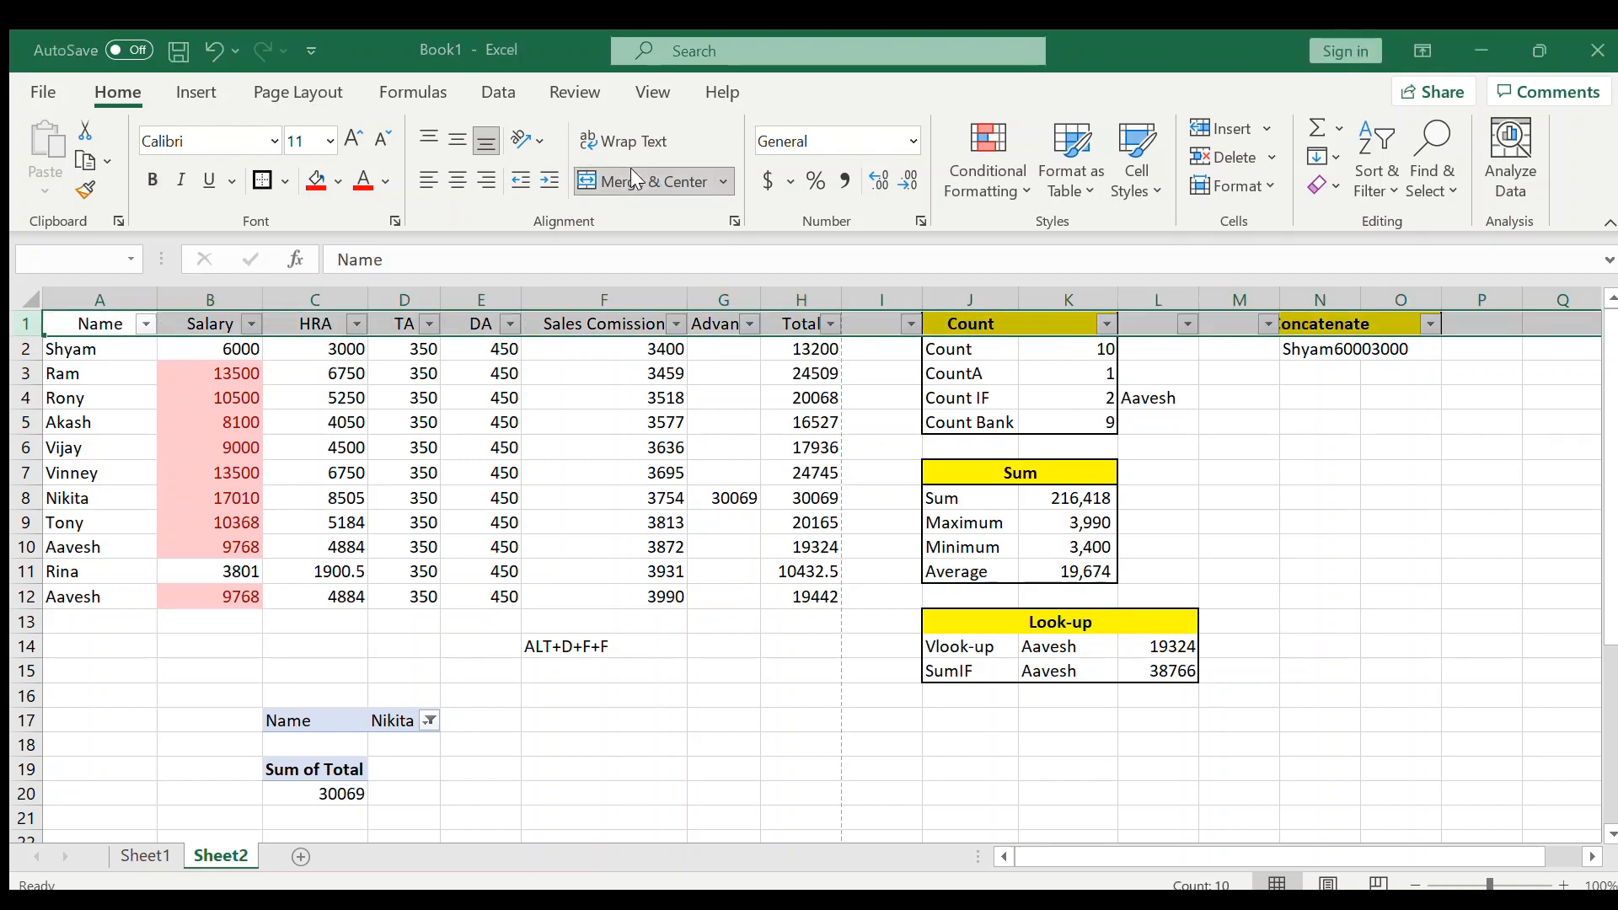
key(ctrl+z)
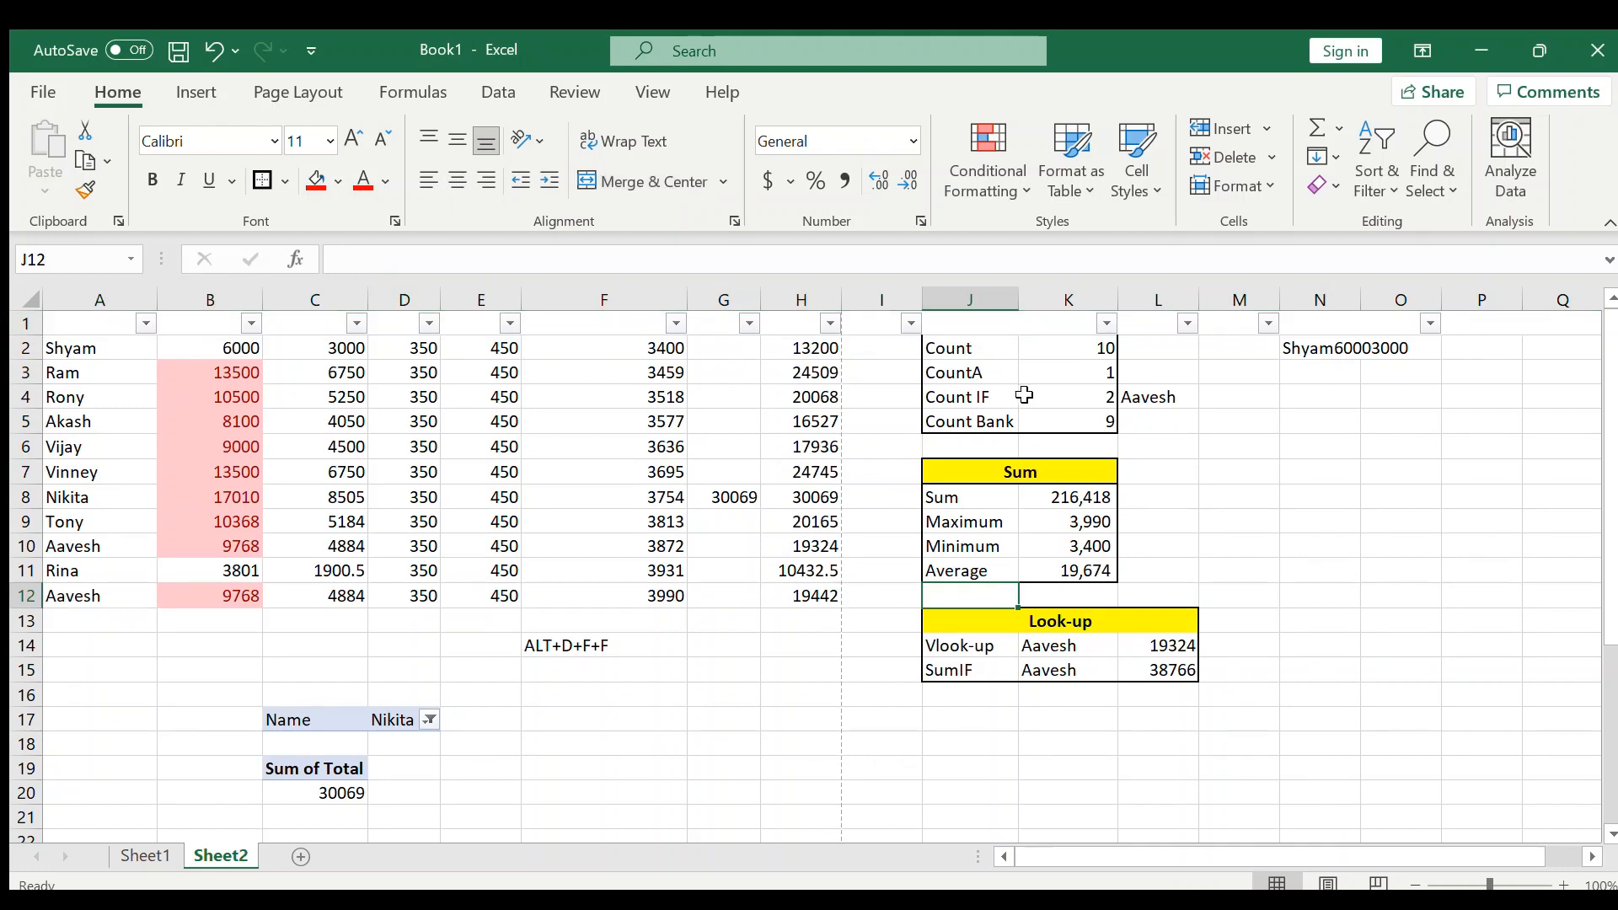
click(1015, 325)
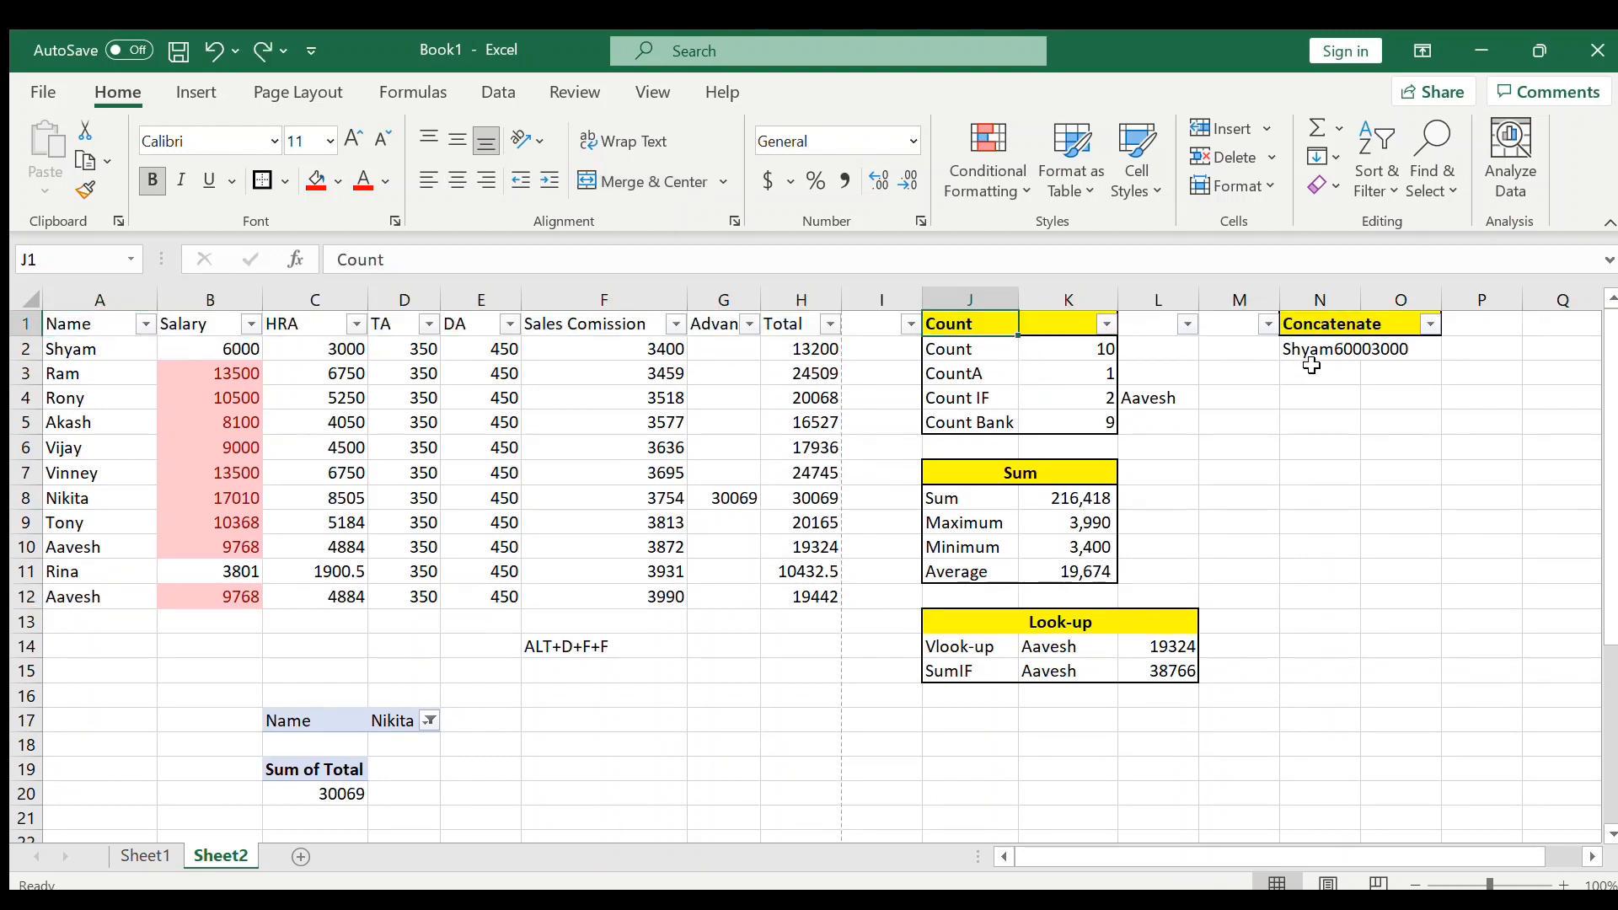
click(1322, 320)
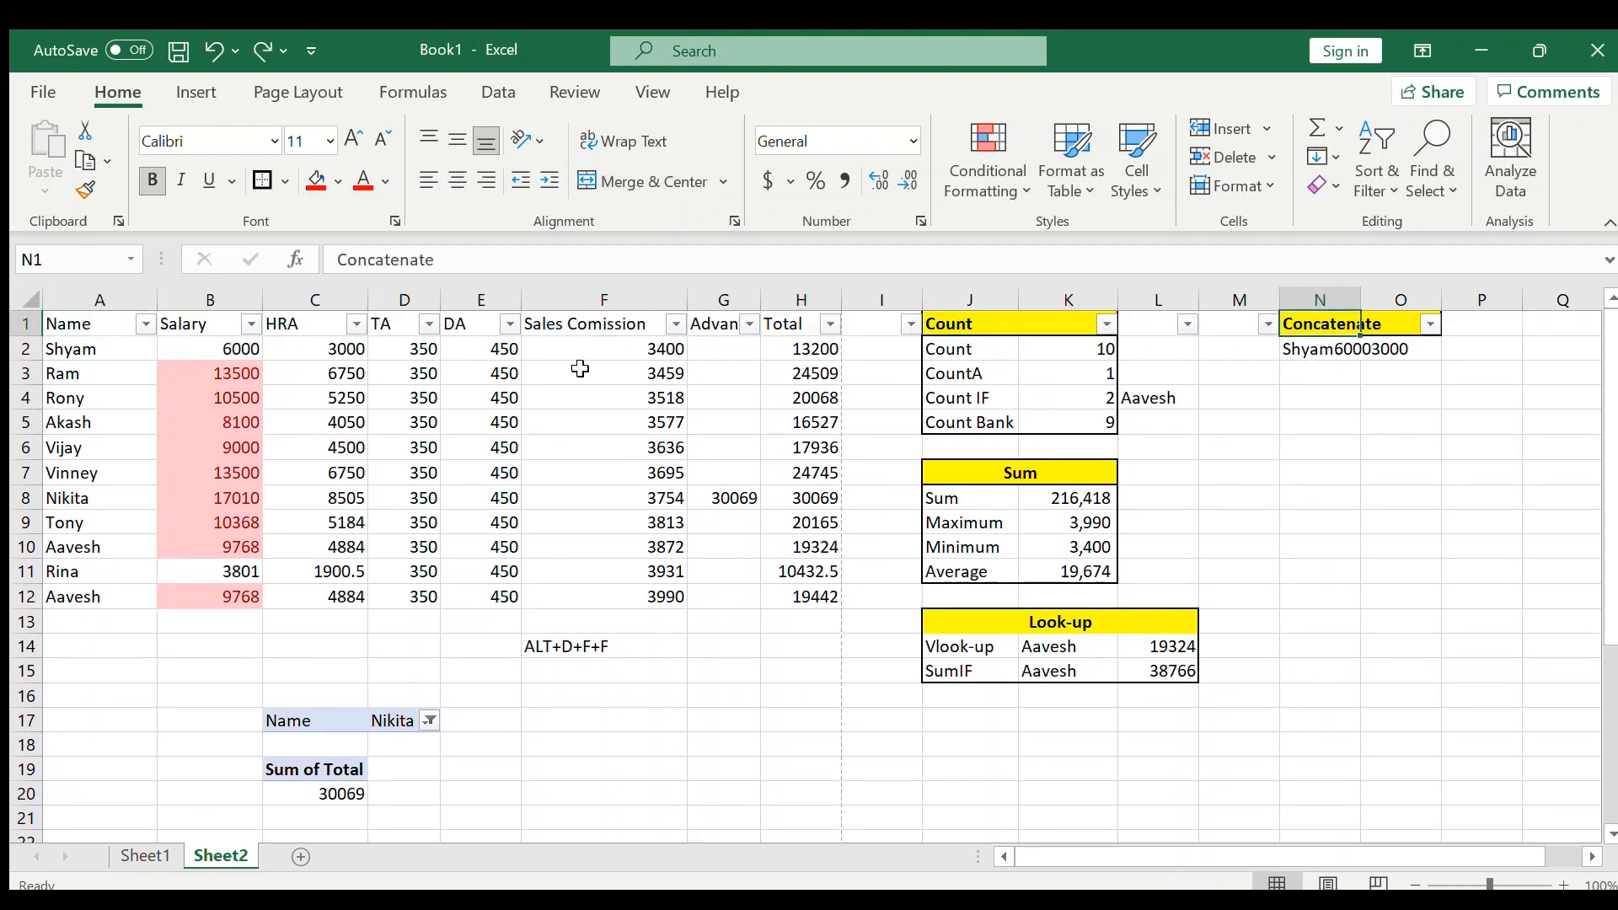
Step: Try again to sort the filtered data by the Name column in A to Z order
click(405, 419)
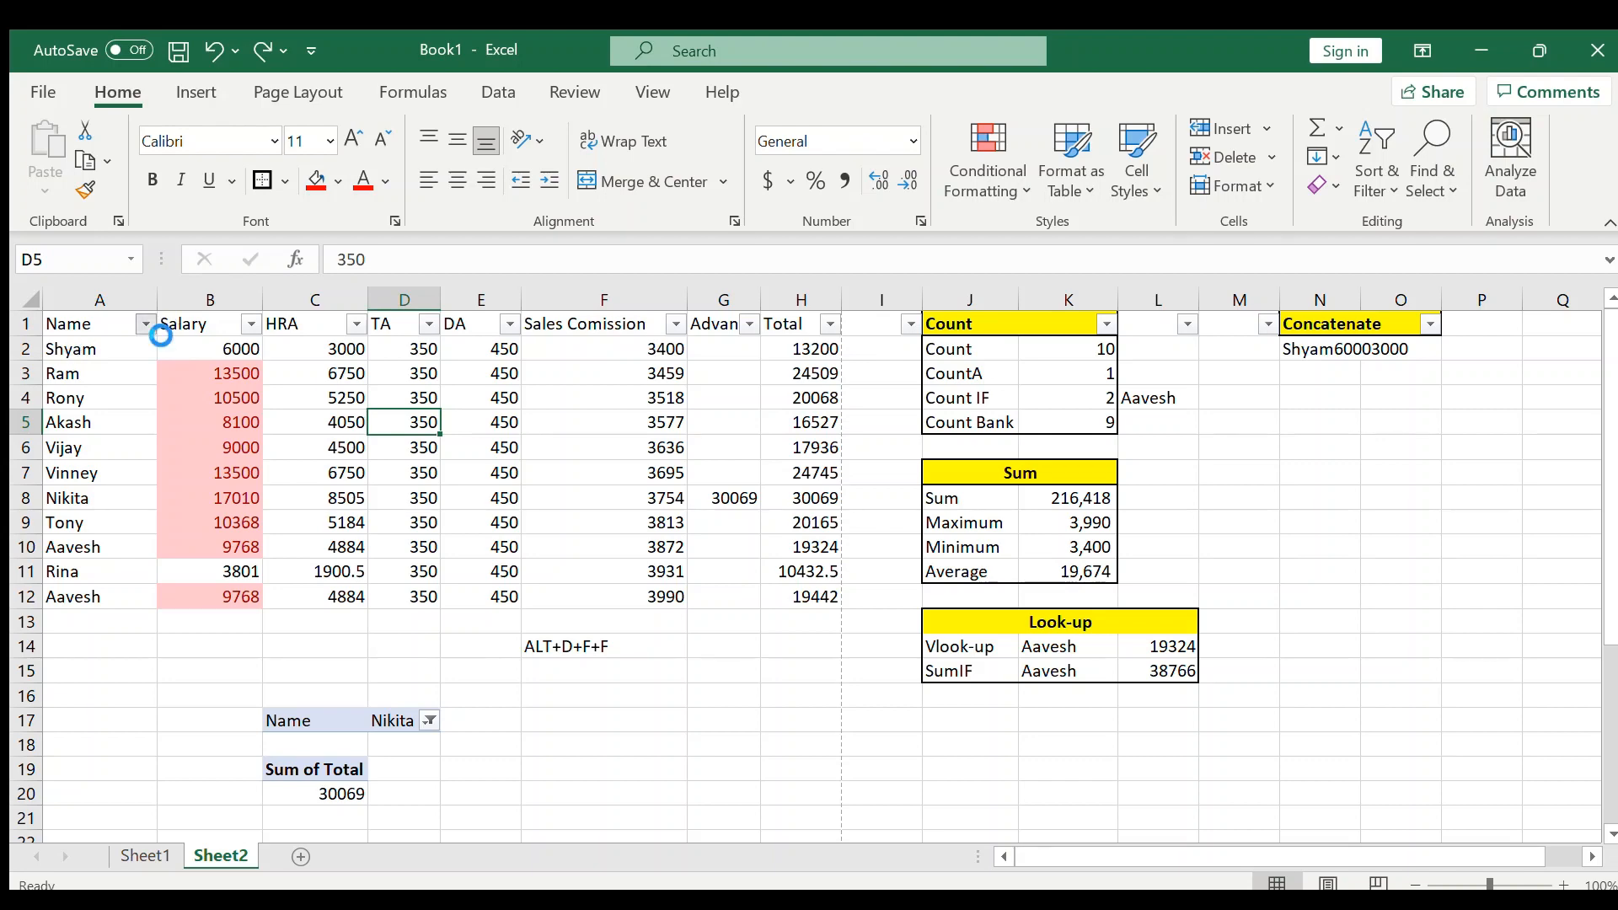
key(alt+d)
key(s)
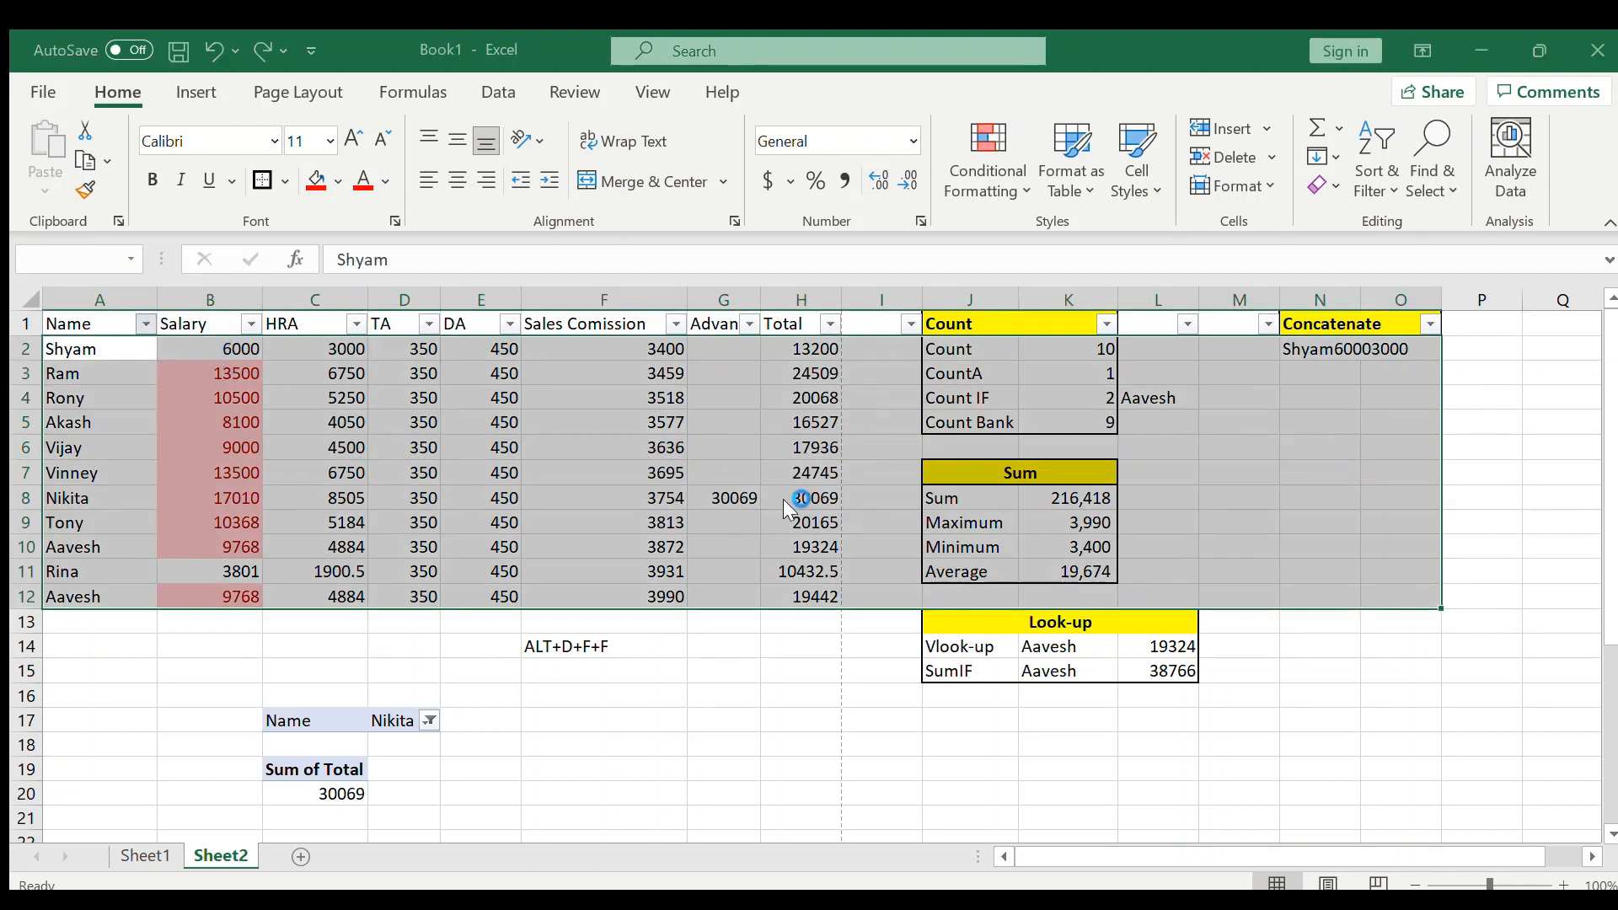
key(Escape)
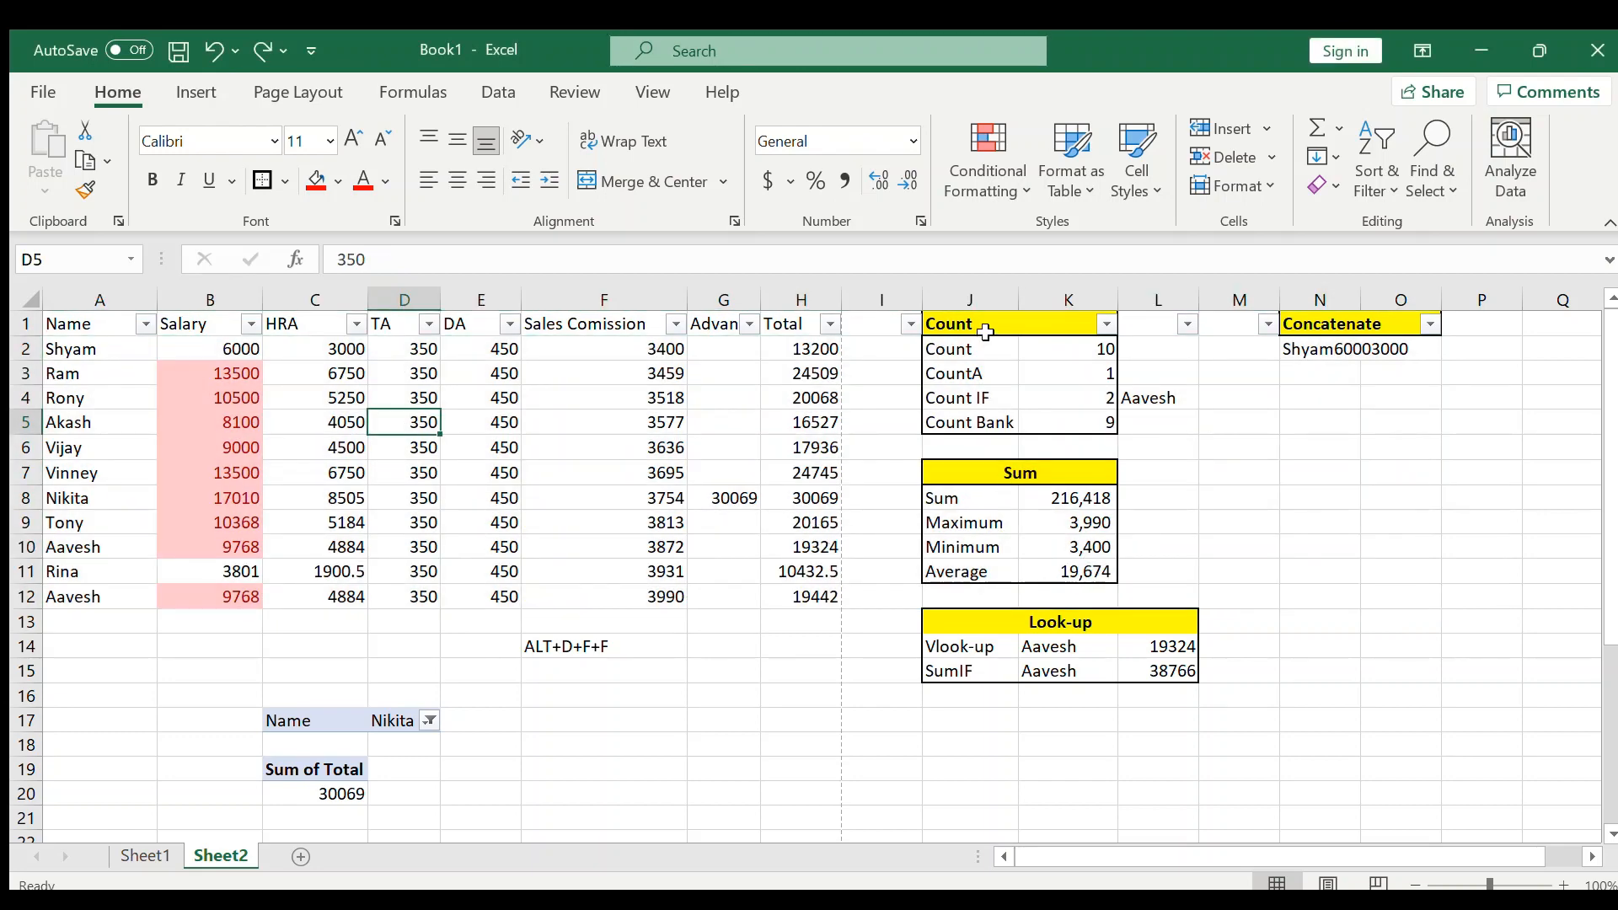
Step: Unmerge the Sum heading in row 7 and the Look-up heading in row 13
click(996, 468)
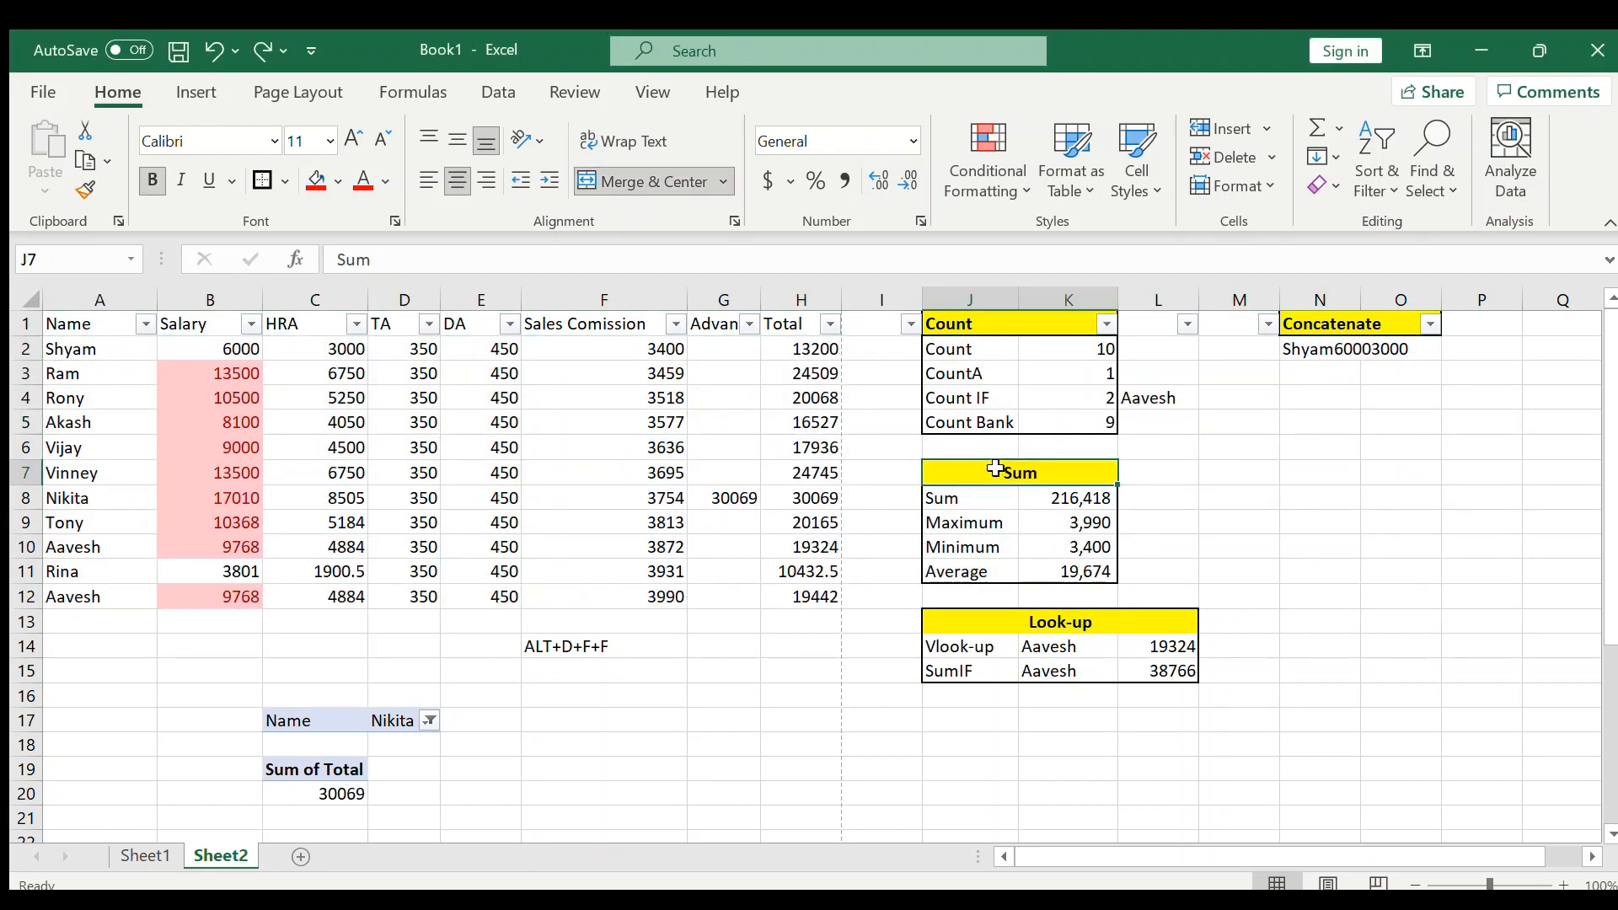
click(632, 181)
click(983, 613)
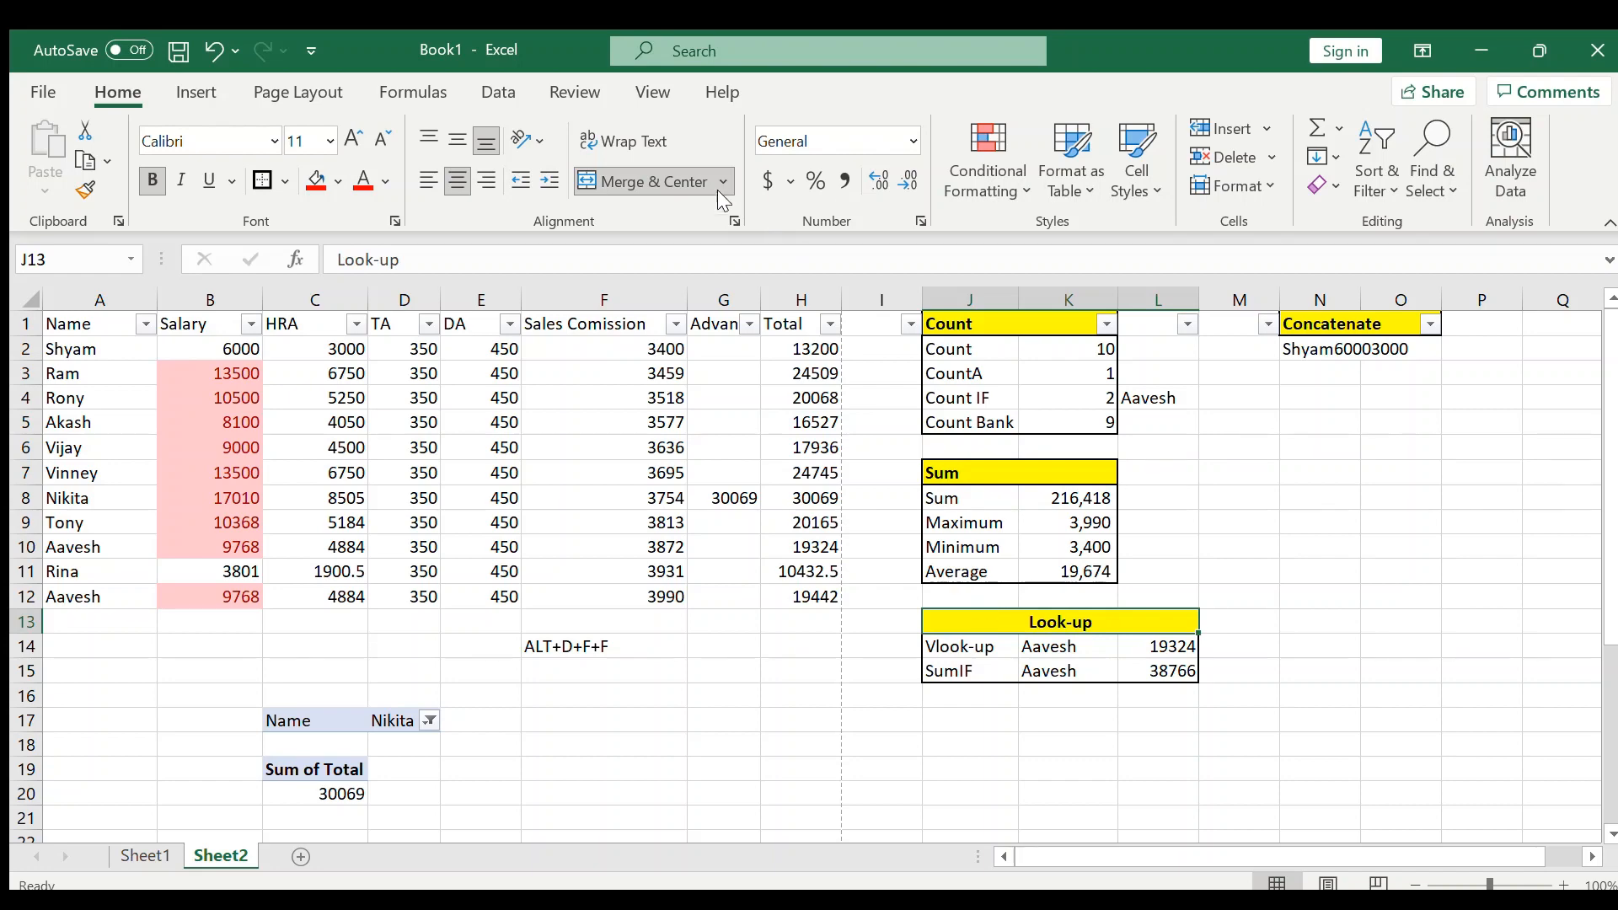
click(632, 181)
Step: Sort the filtered data by the Name column from A to Z and review the Name and Salary entries
click(476, 451)
click(137, 321)
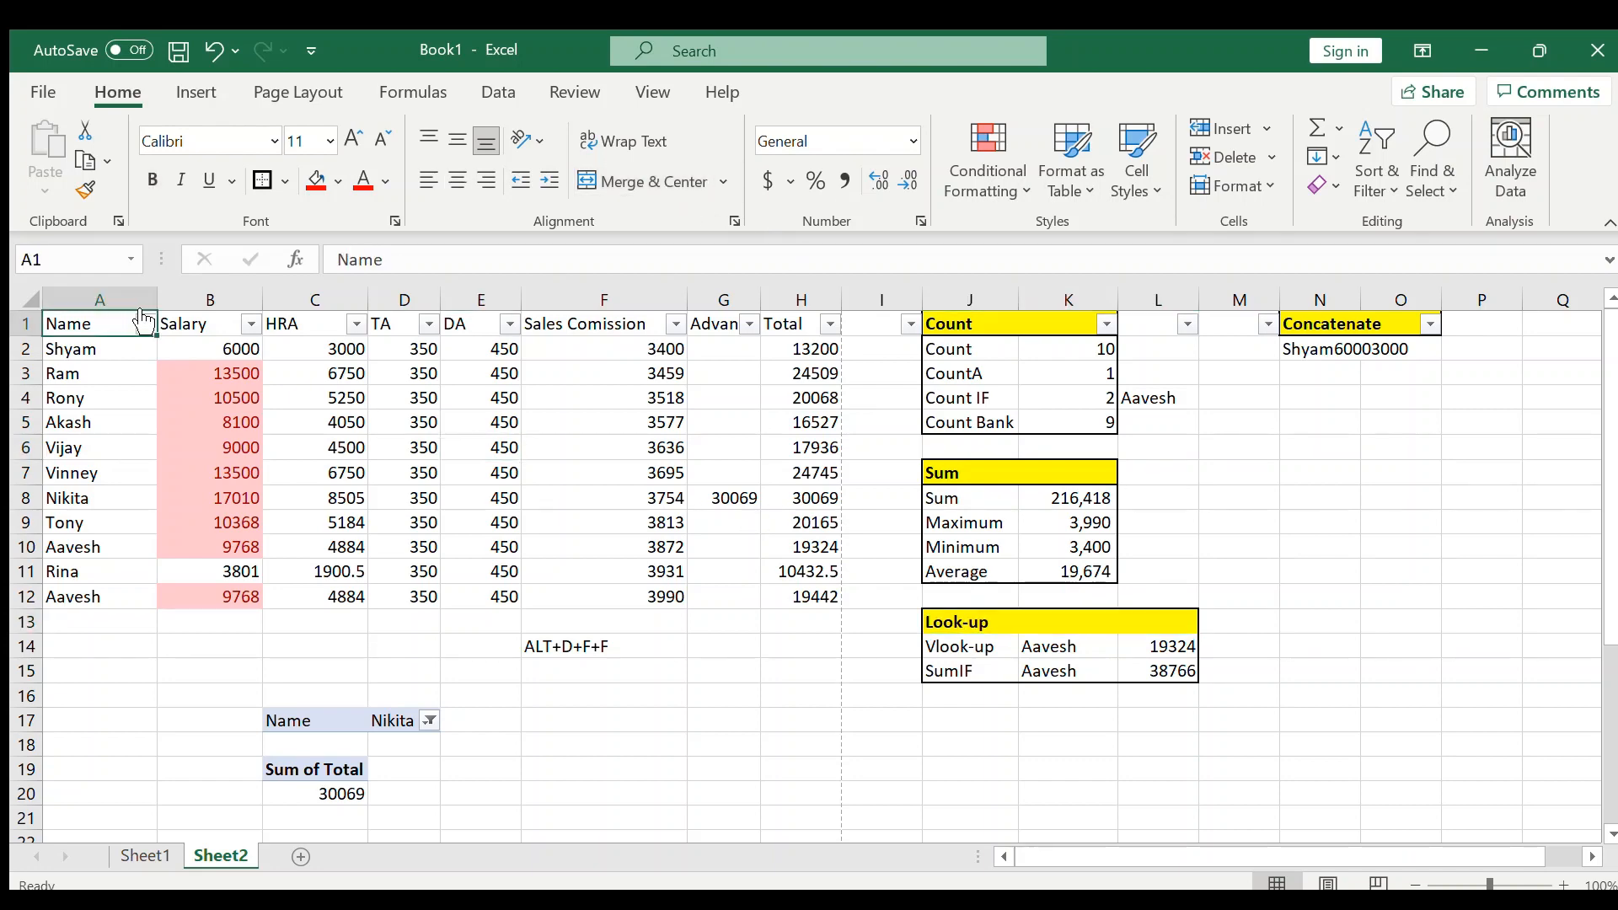
click(253, 332)
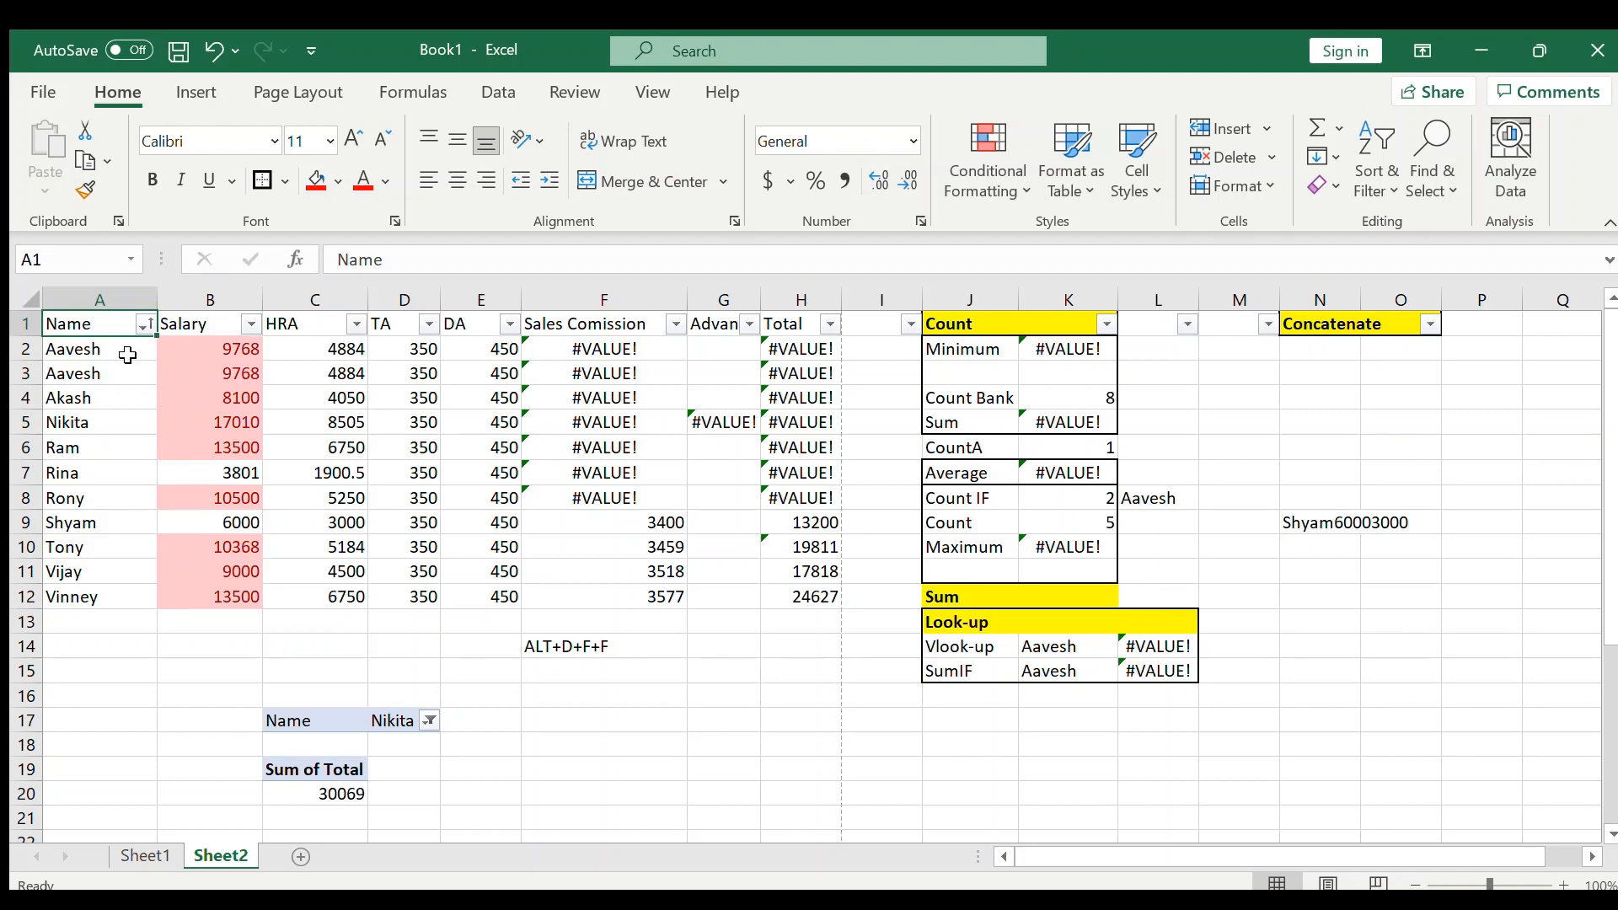
drag(125, 354, 116, 597)
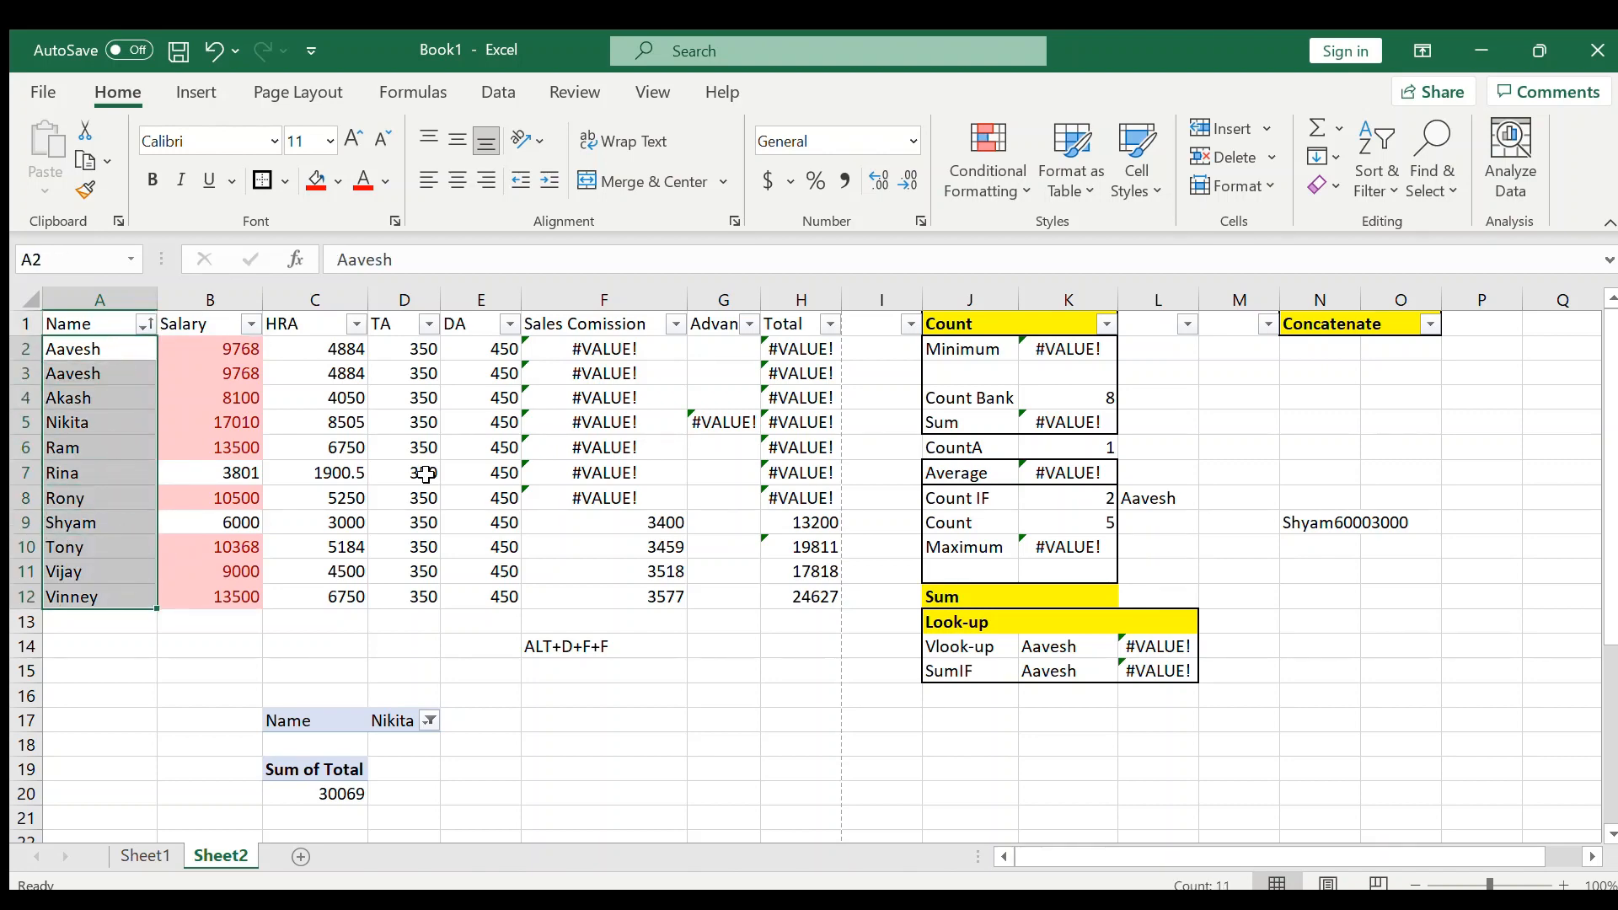
click(430, 473)
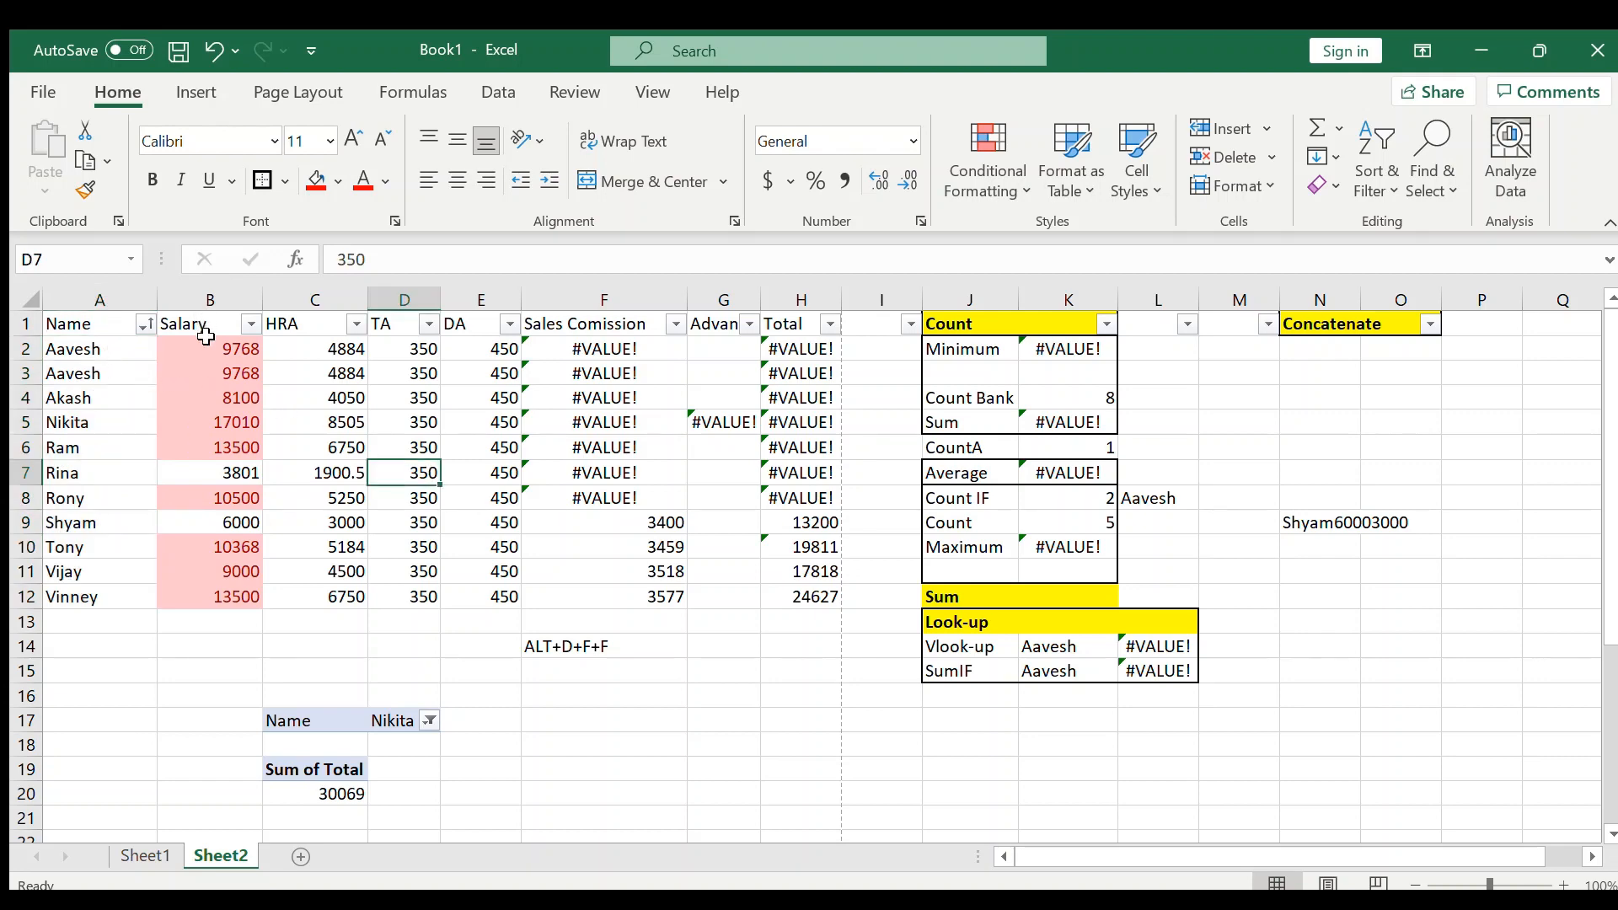
drag(209, 348, 226, 600)
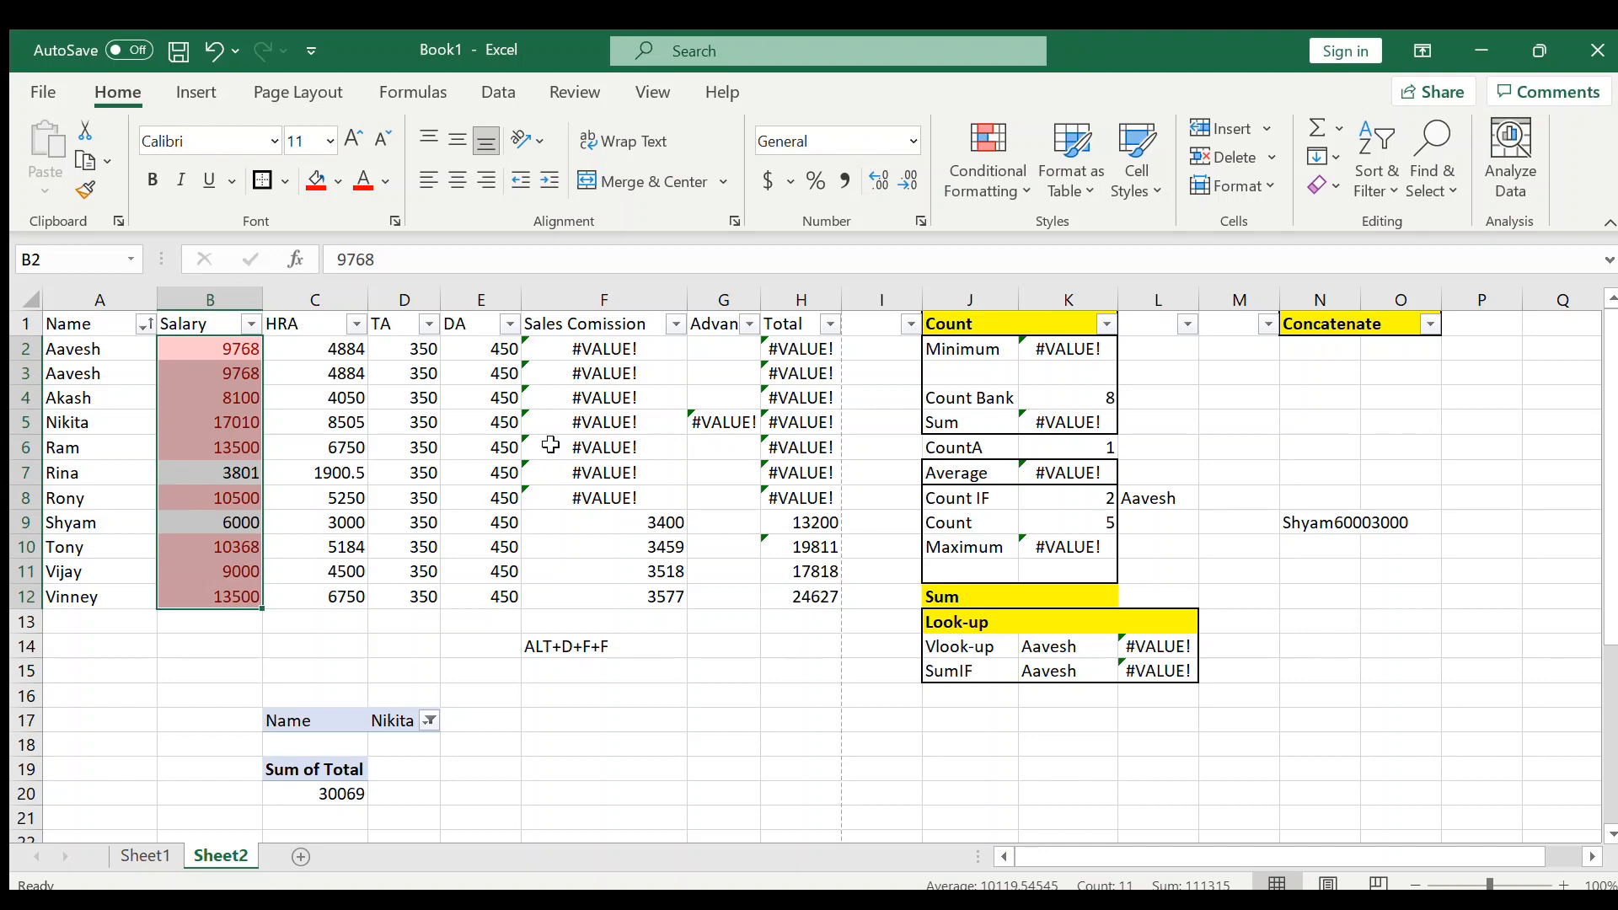
Step: Examine the formula in the first Sales Comission cell, F2, and the heading cell it refers to
click(609, 352)
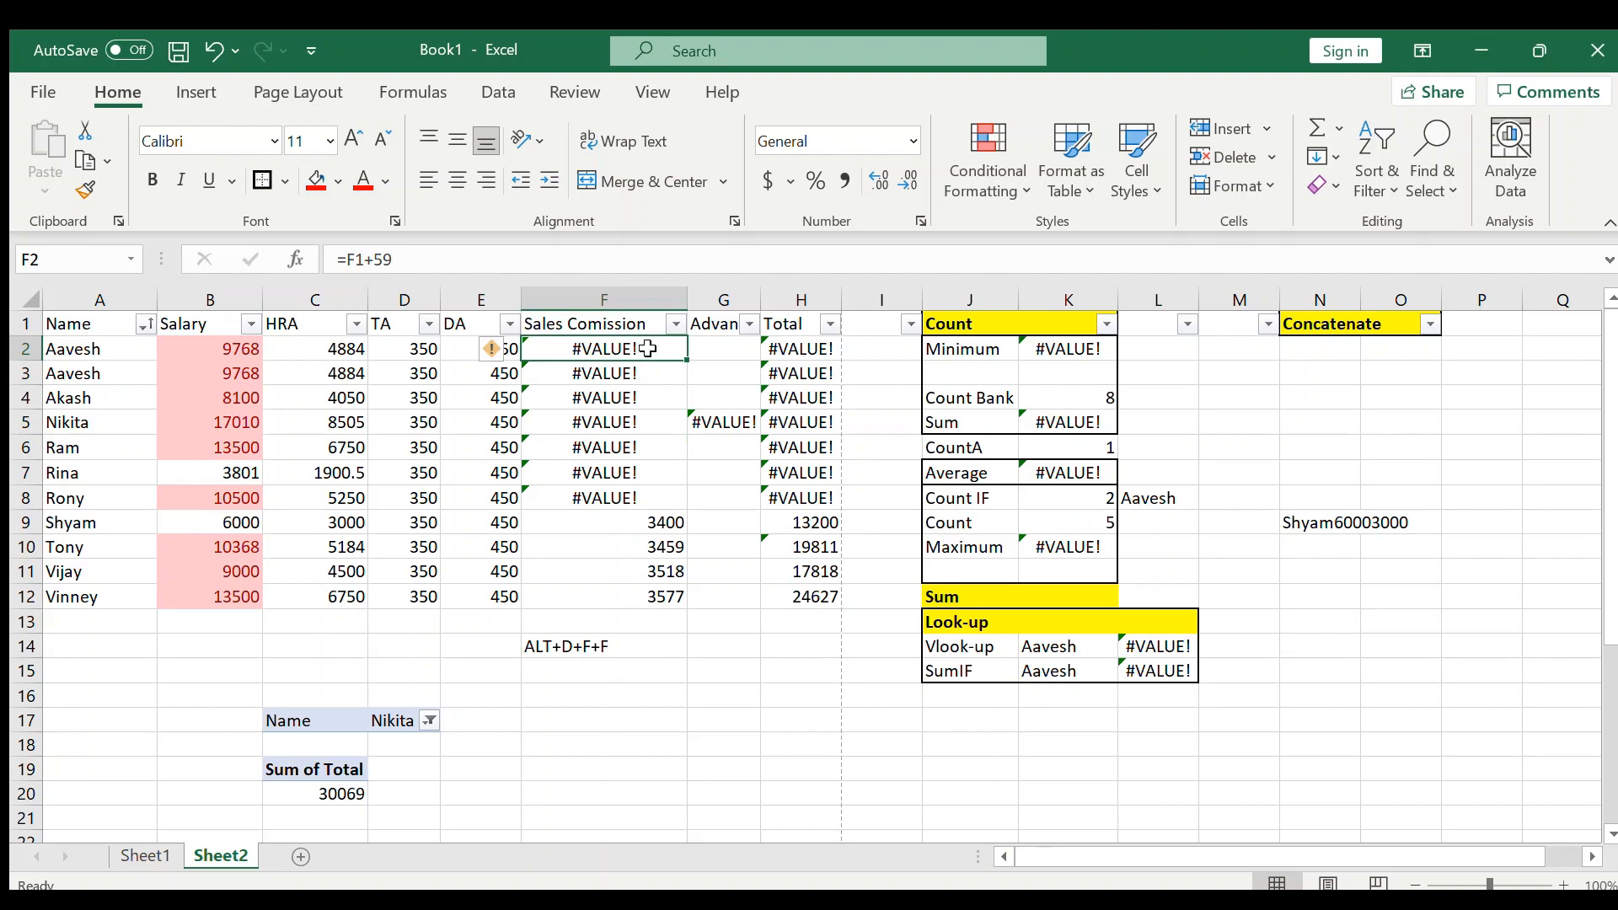
double_click(648, 348)
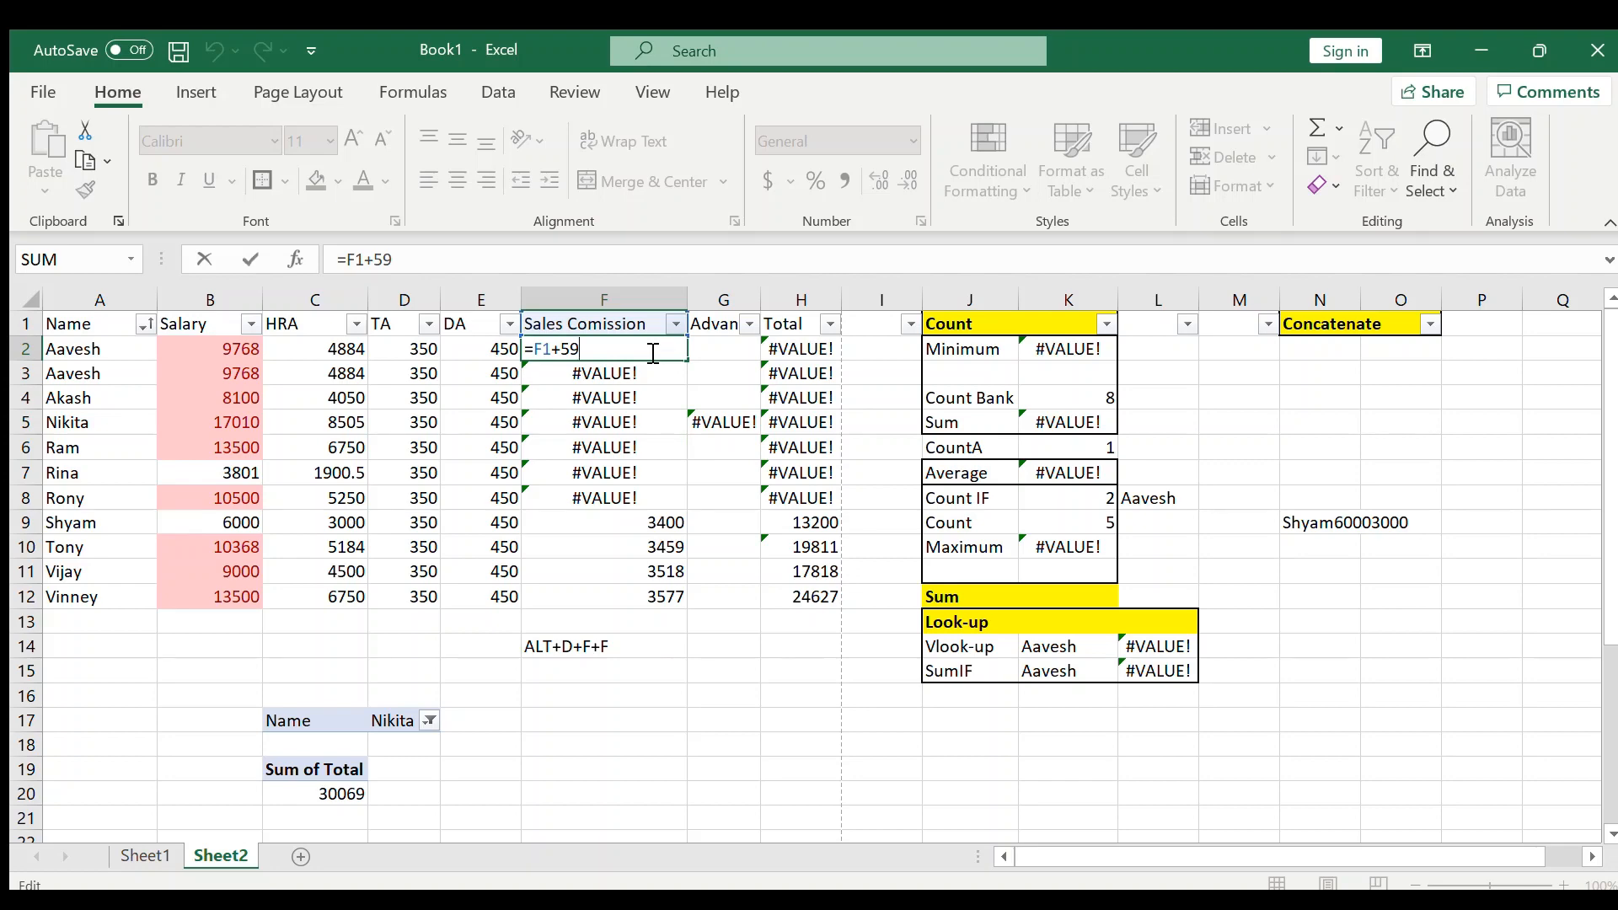
key(Return)
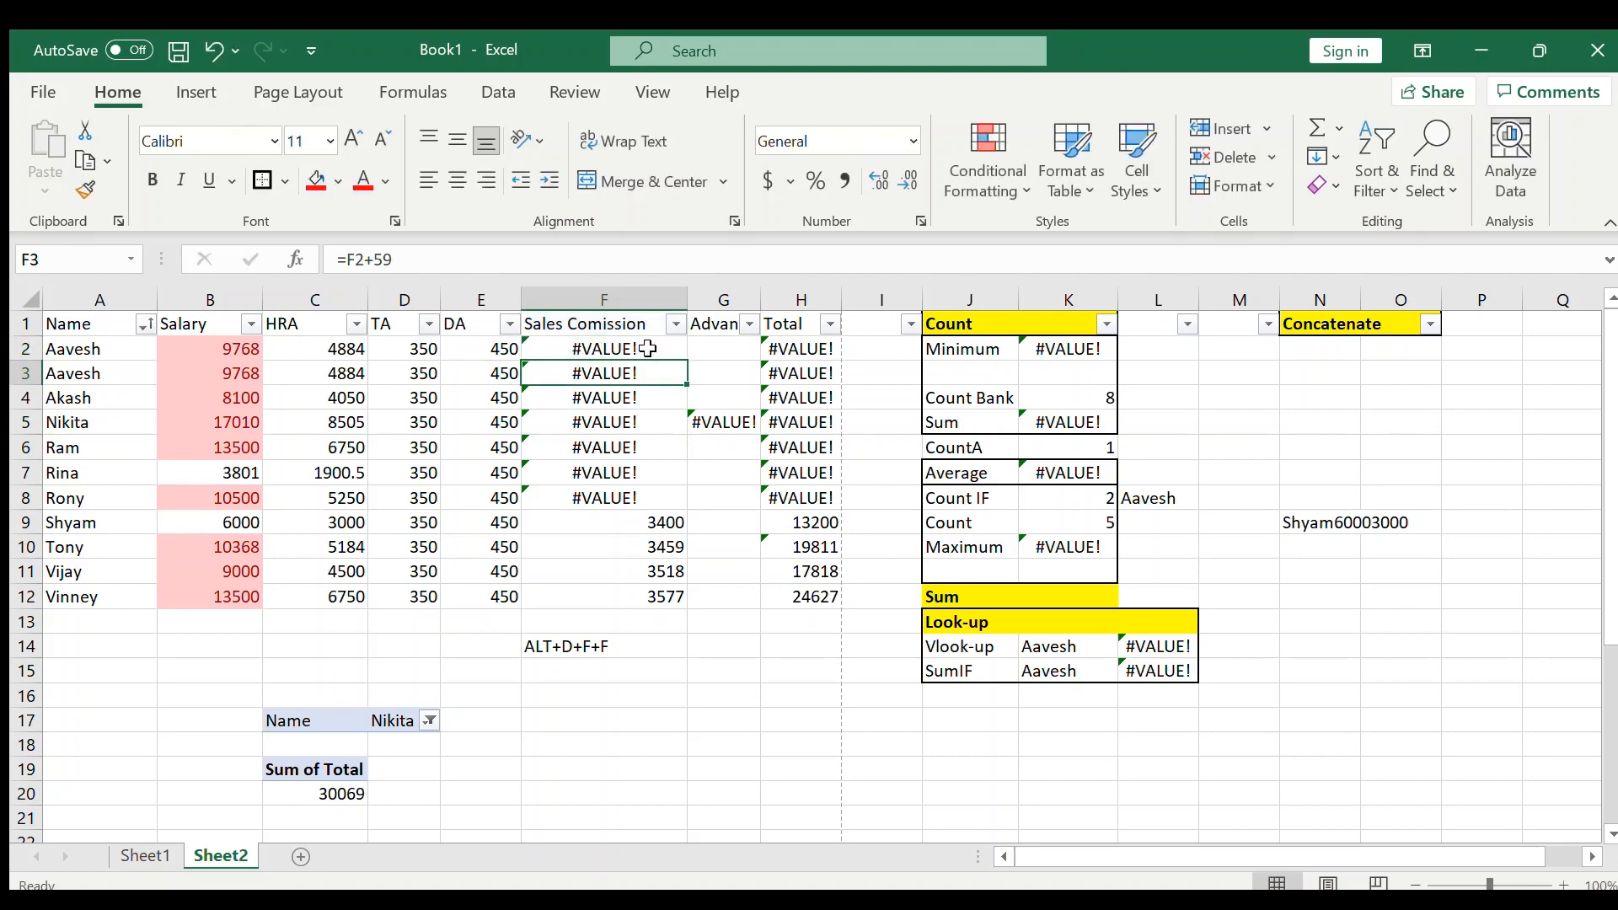
click(648, 348)
key(Up)
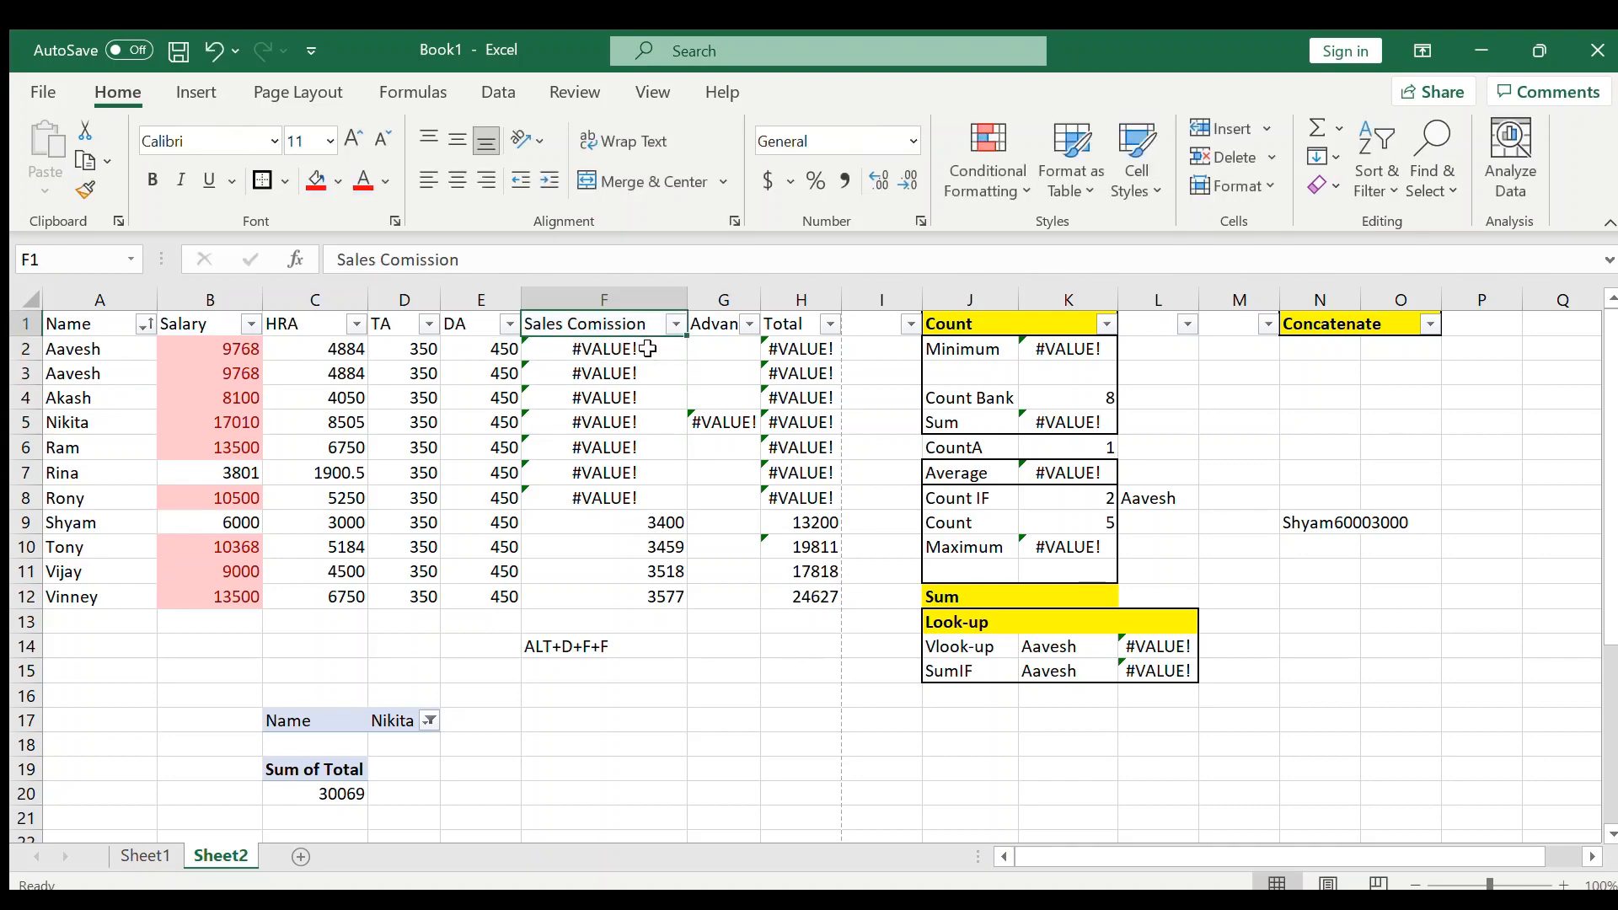
click(647, 348)
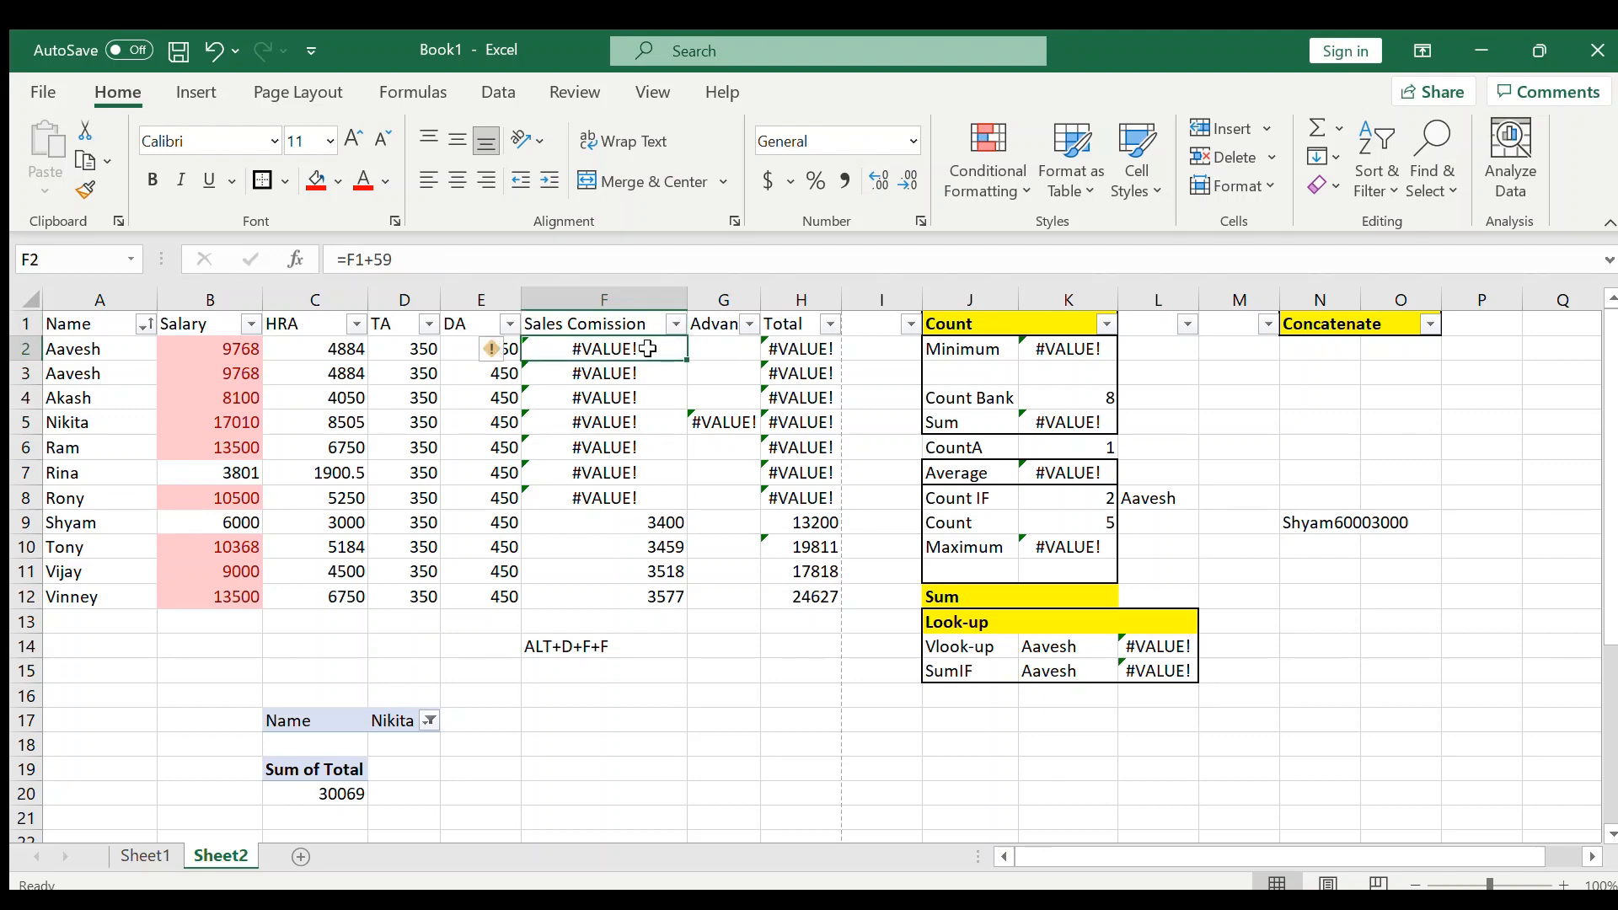
key(Up)
click(648, 348)
click(628, 325)
click(629, 350)
click(633, 324)
click(621, 349)
Step: Change the formula in the first Sales Comission cell, F2, to =E1+59
click(364, 261)
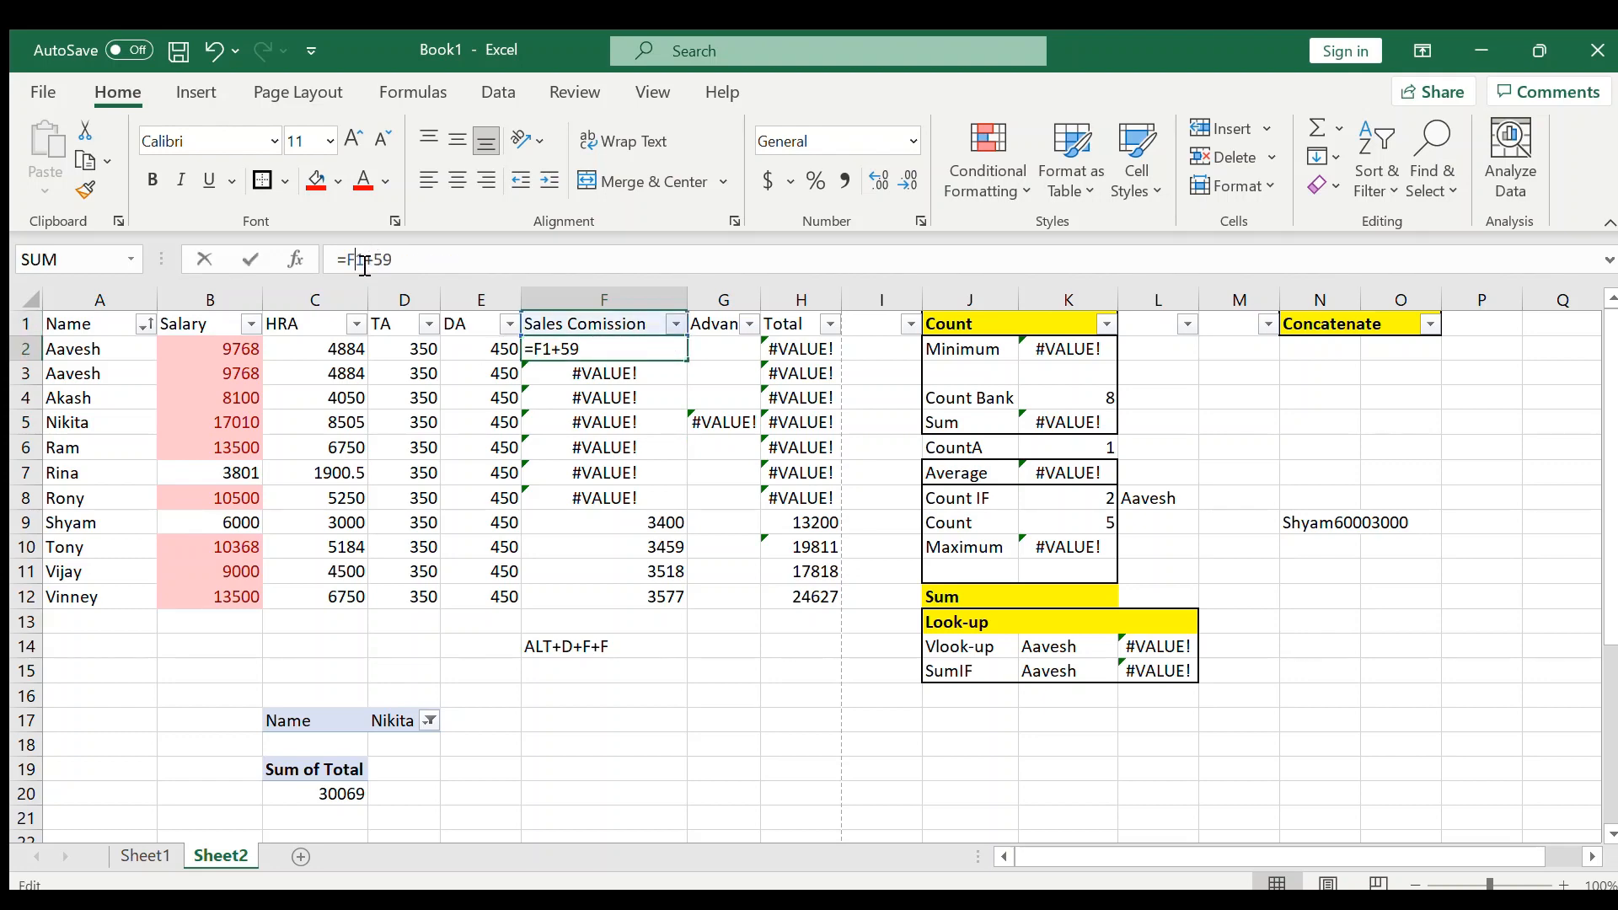
key(BackSpace)
text(E)
key(Return)
key(Return)
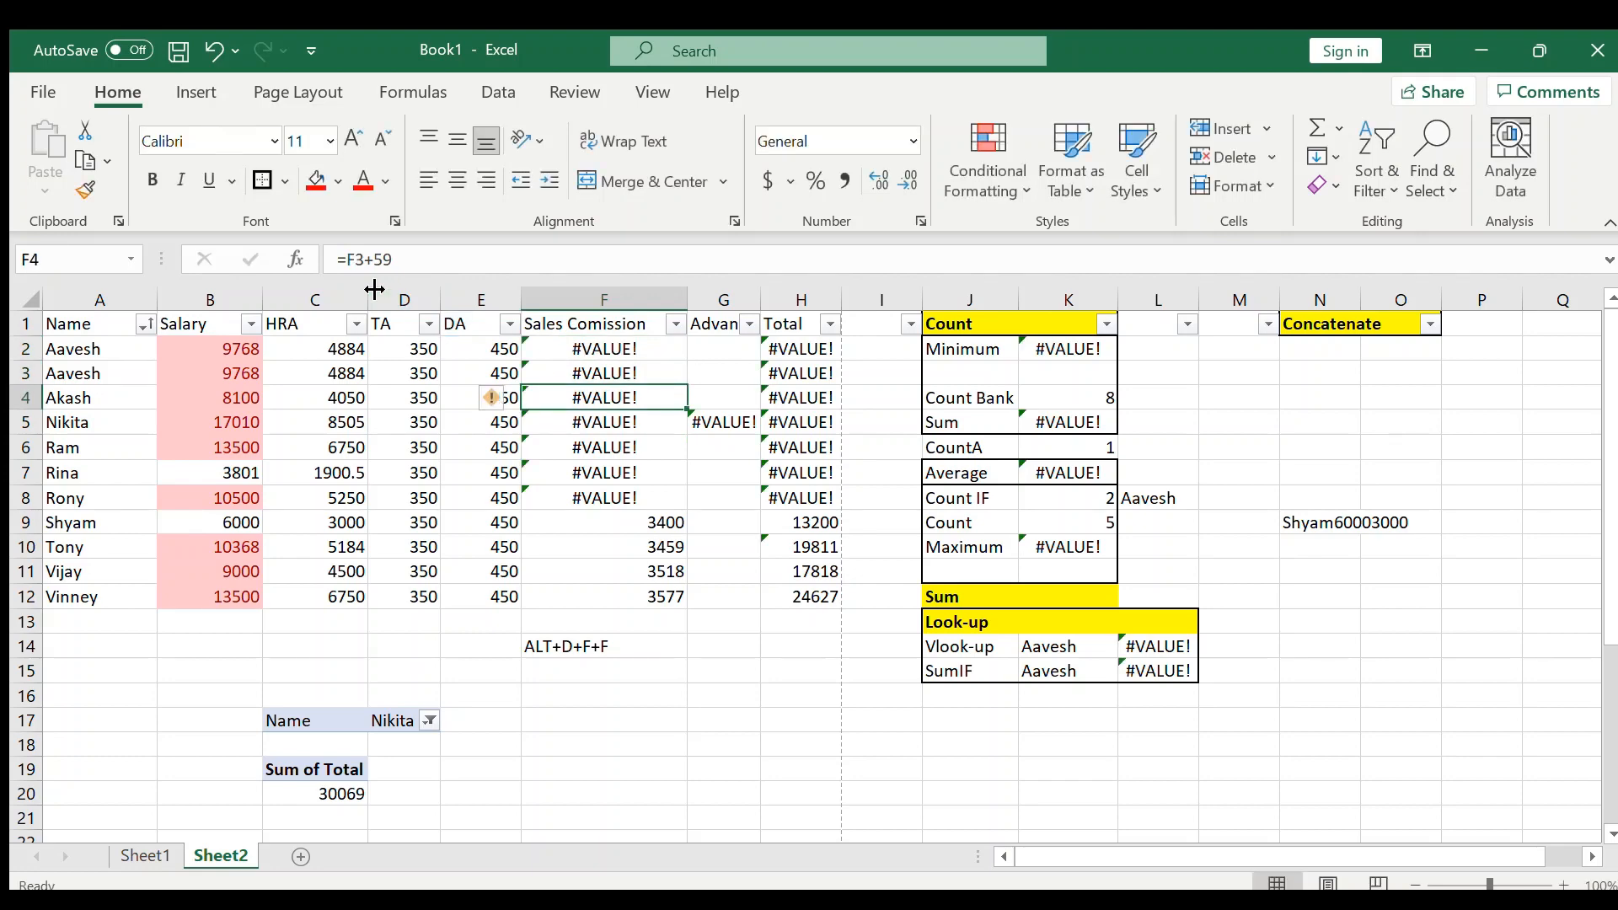
key(Up)
key(Up)
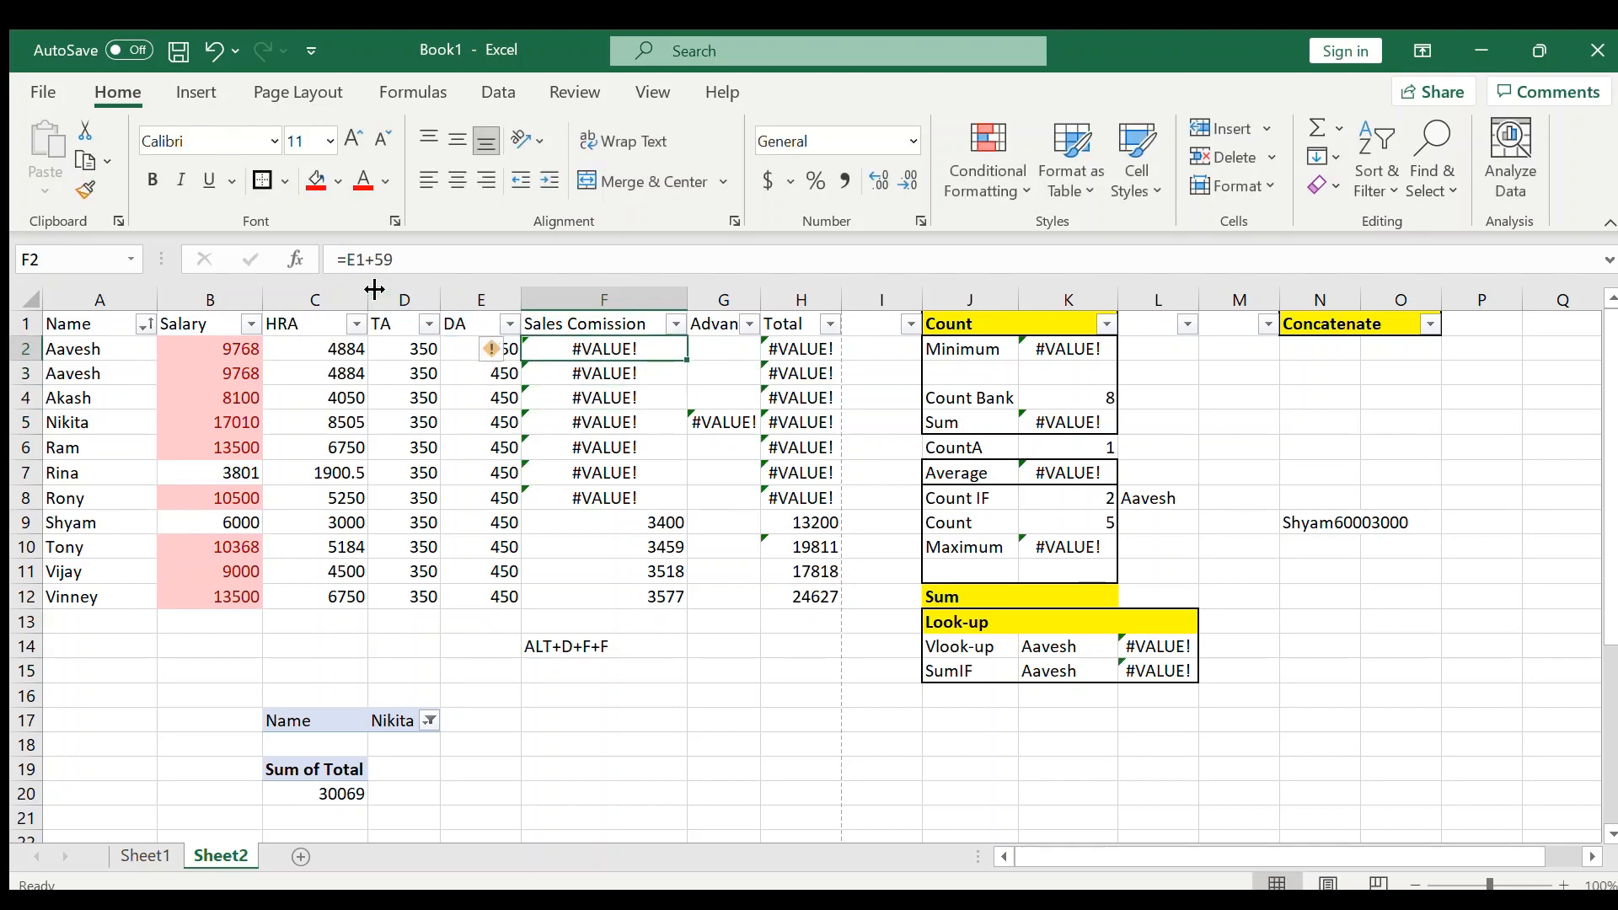
Step: Correct the formula in cell F2 to =E2+59 and check the Sales Comission cells below it
click(364, 259)
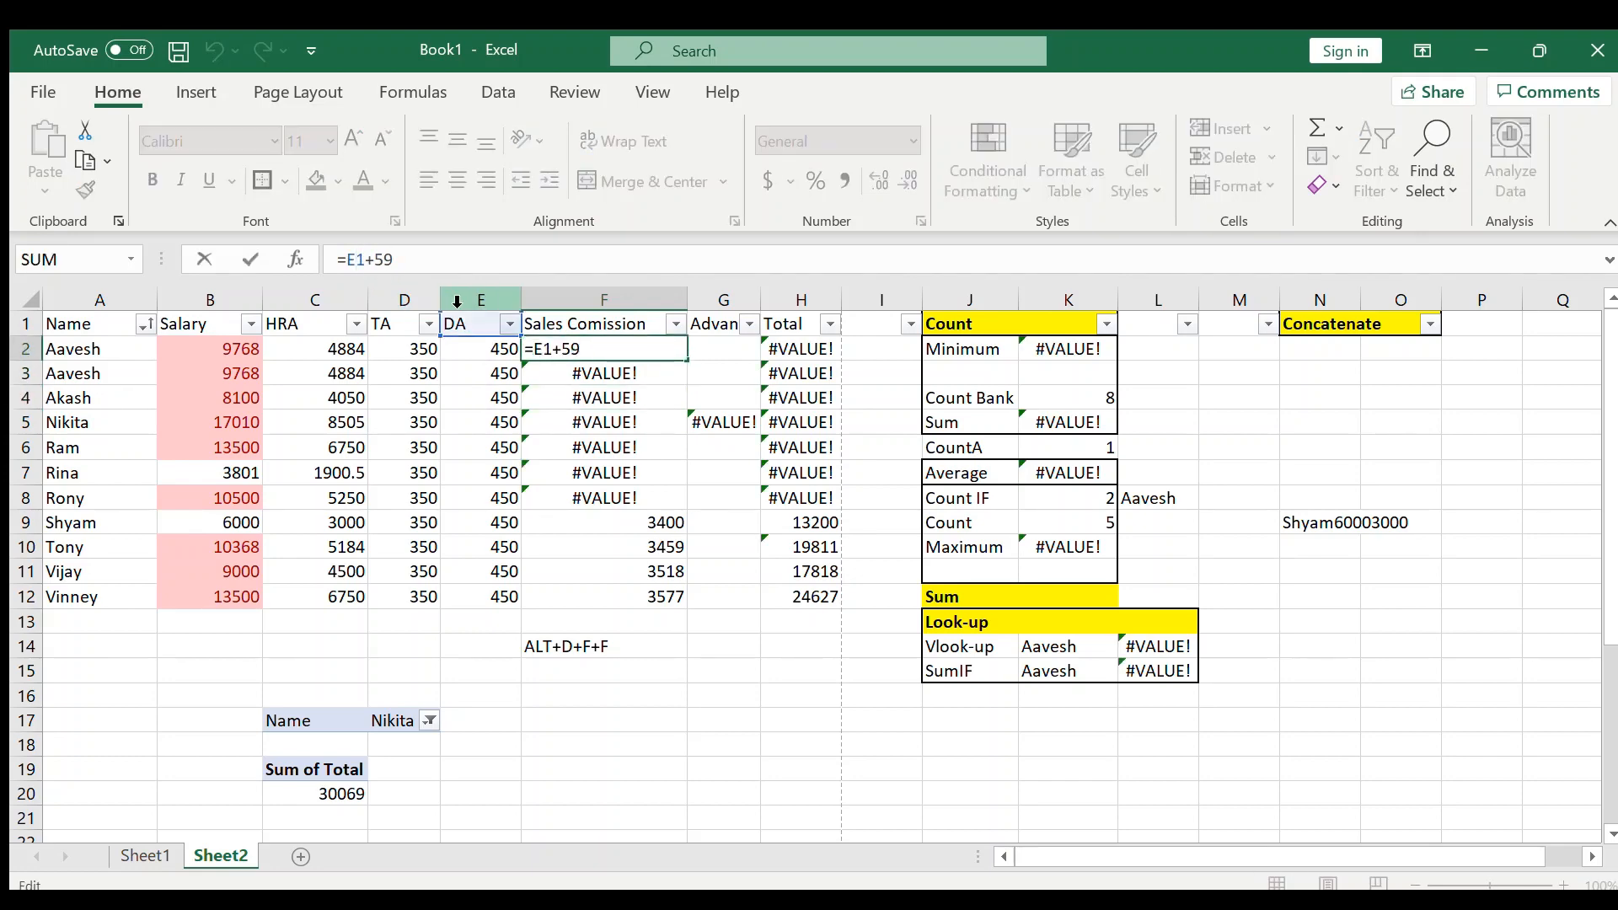
key(shift+Left)
text(2)
key(Return)
key(Up)
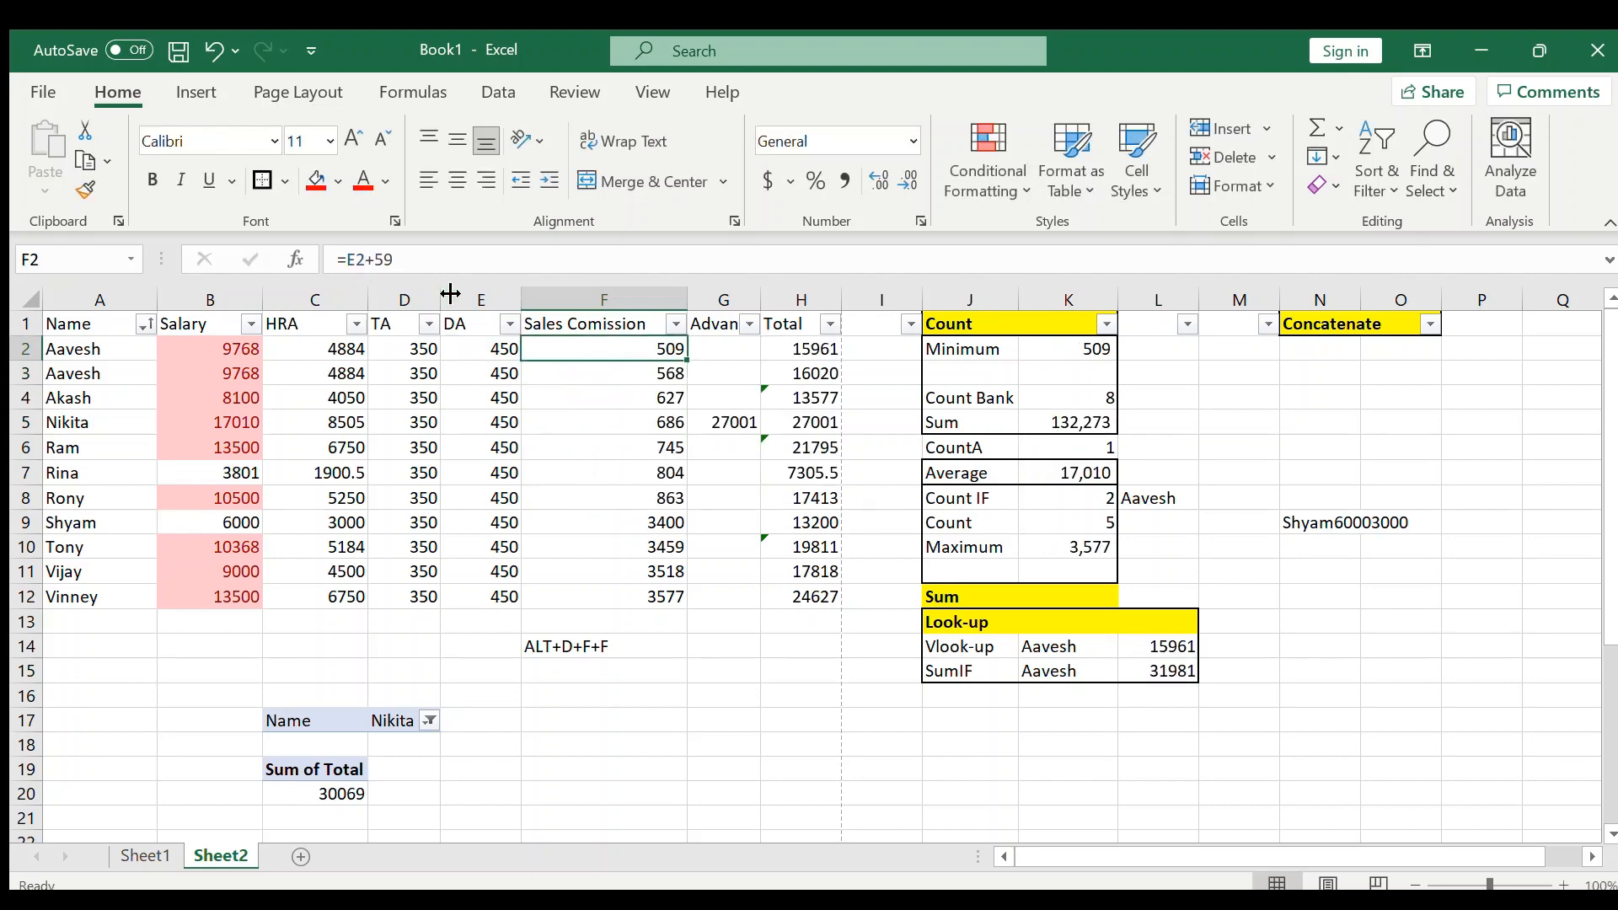
key(Down)
key(Down)
key(Down)
key(Down)
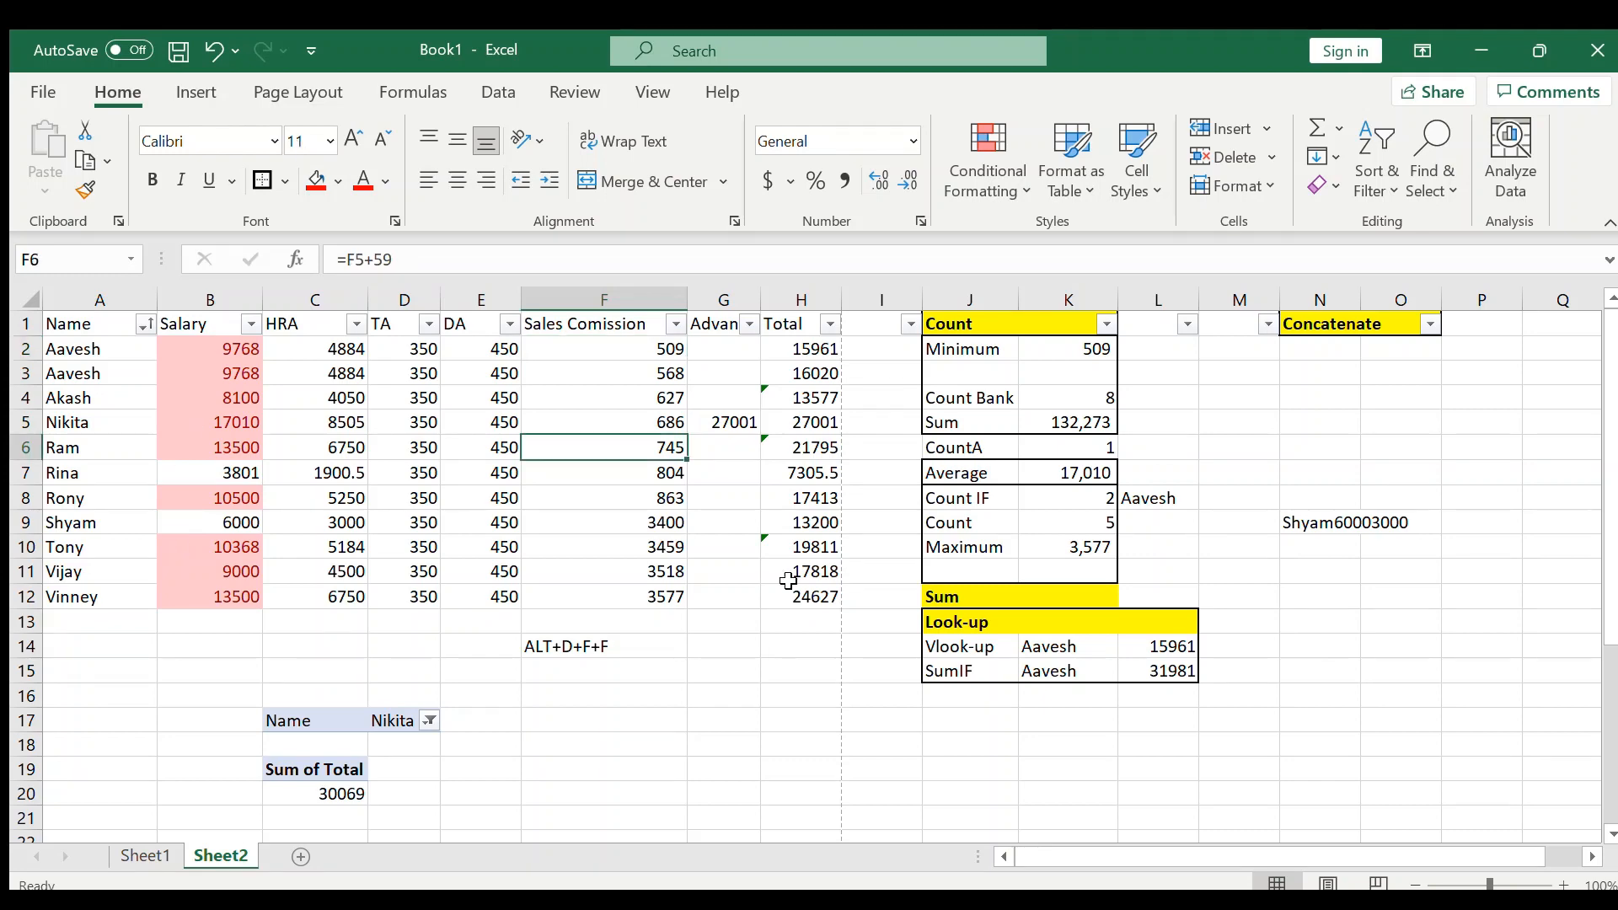